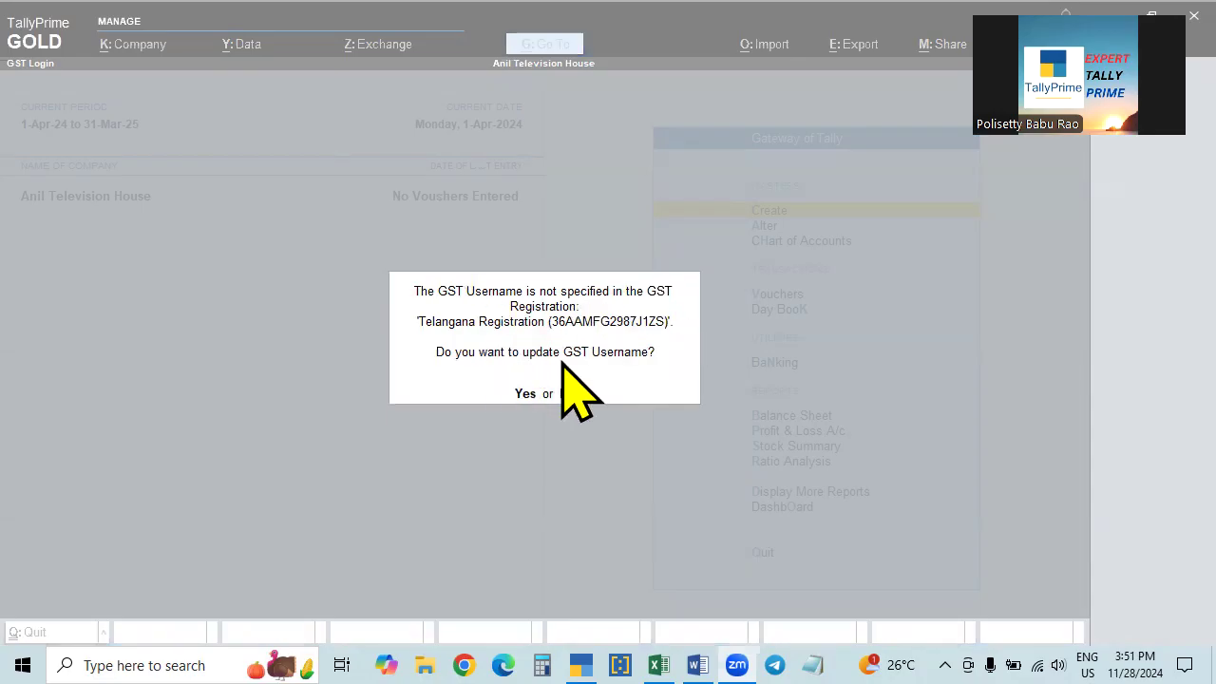
Decline updating the GST username and view the return types offered for uploading GST returns.
click(559, 231)
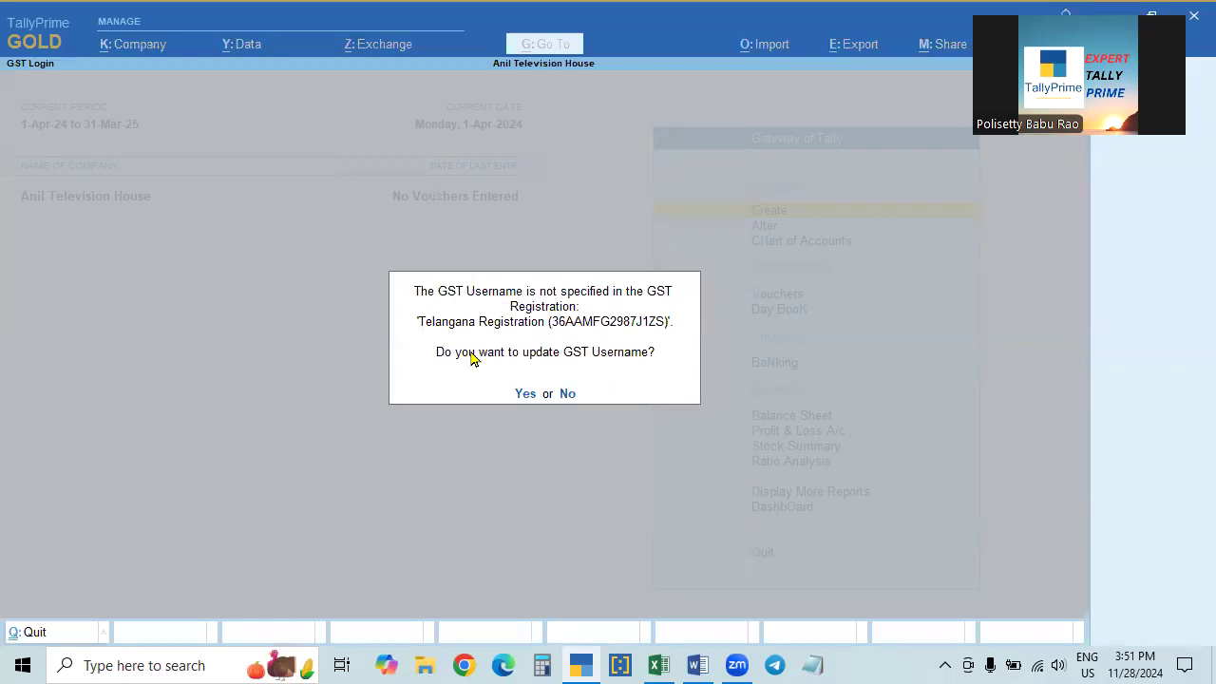
click(567, 395)
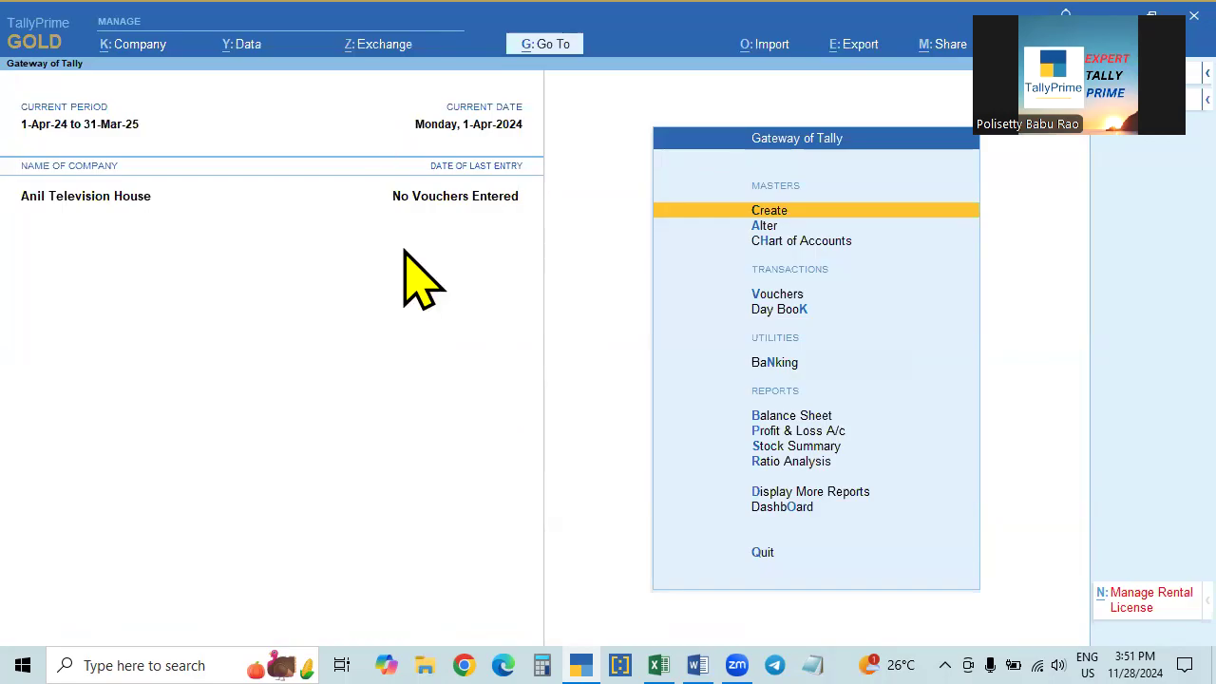
click(377, 44)
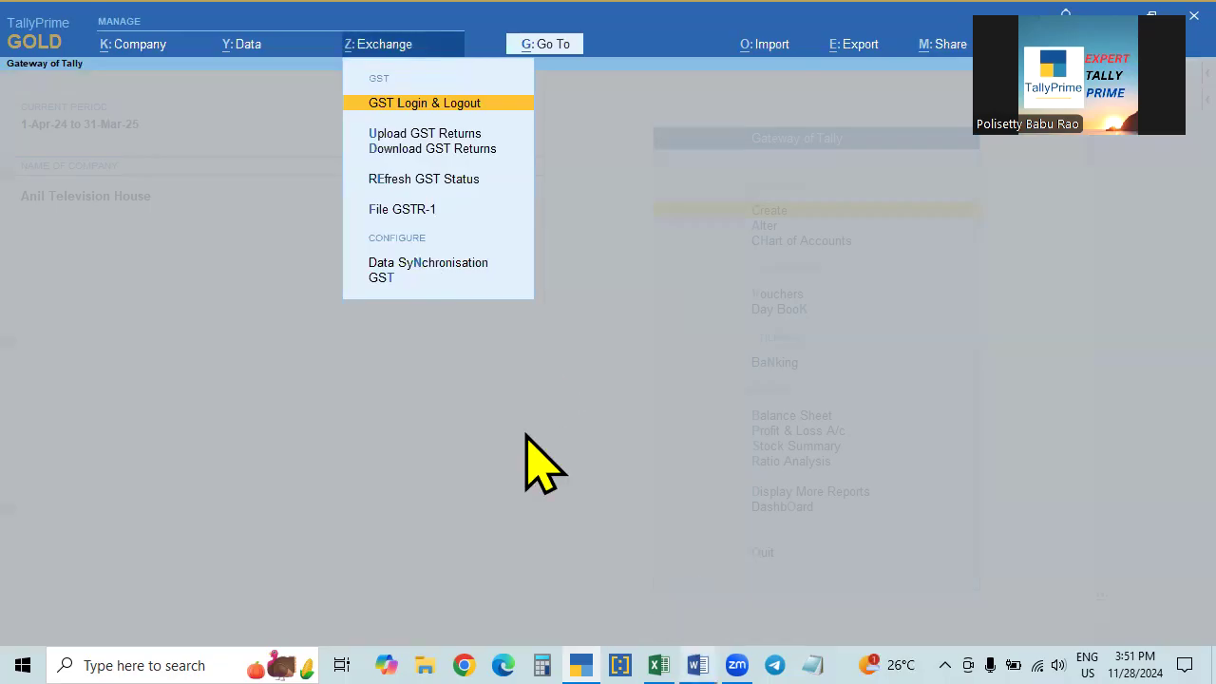
click(429, 141)
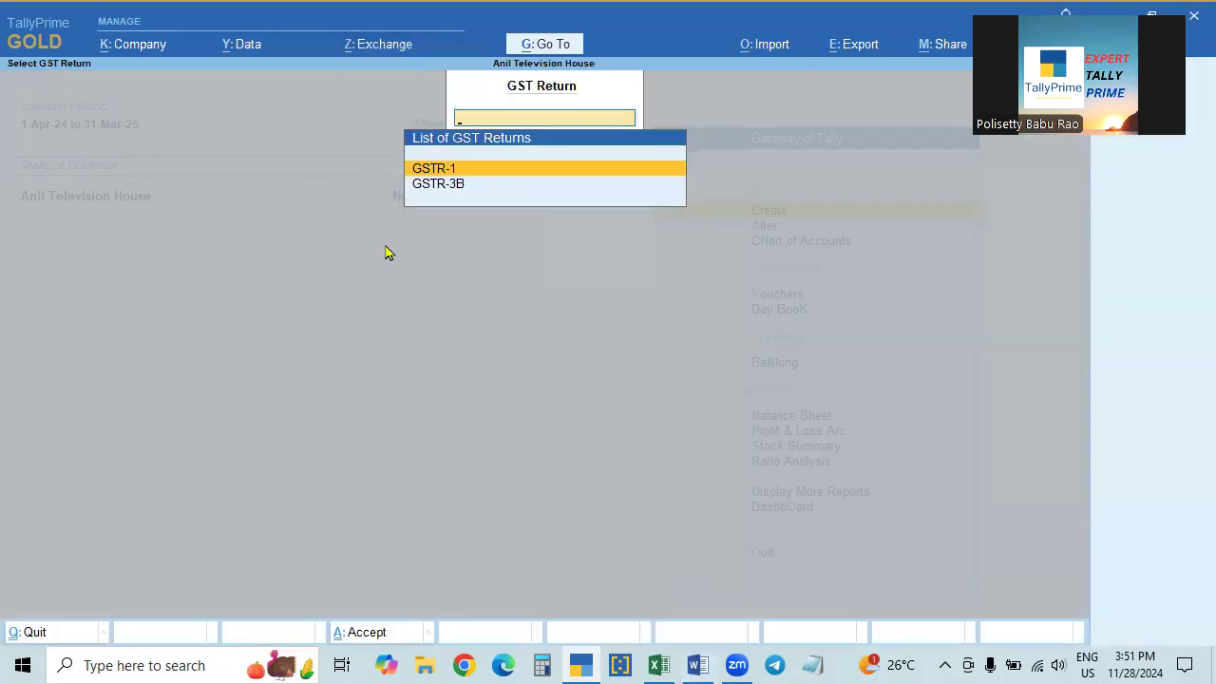
key(Escape)
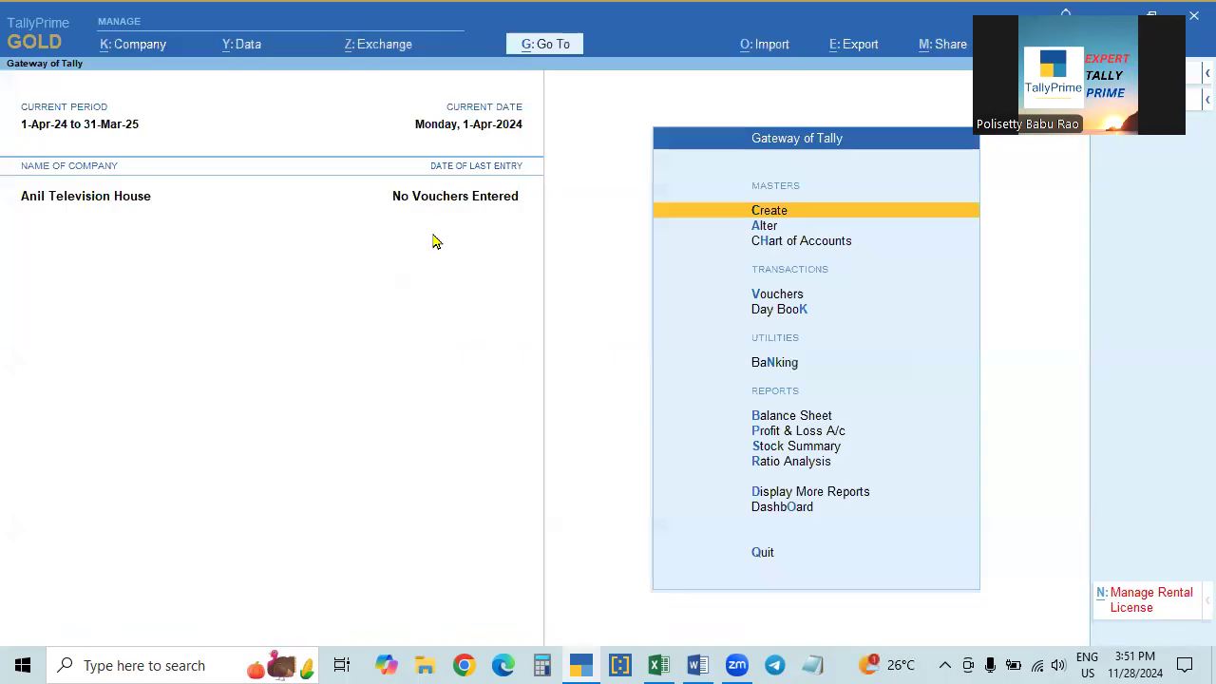
click(378, 48)
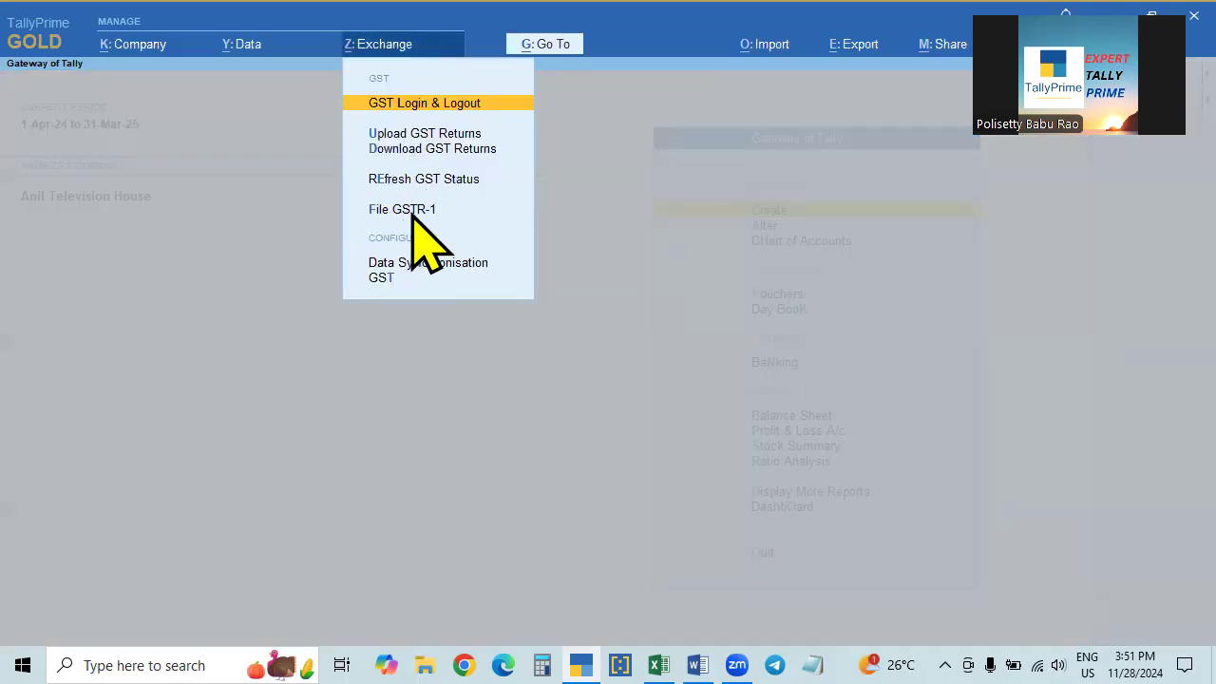
click(433, 135)
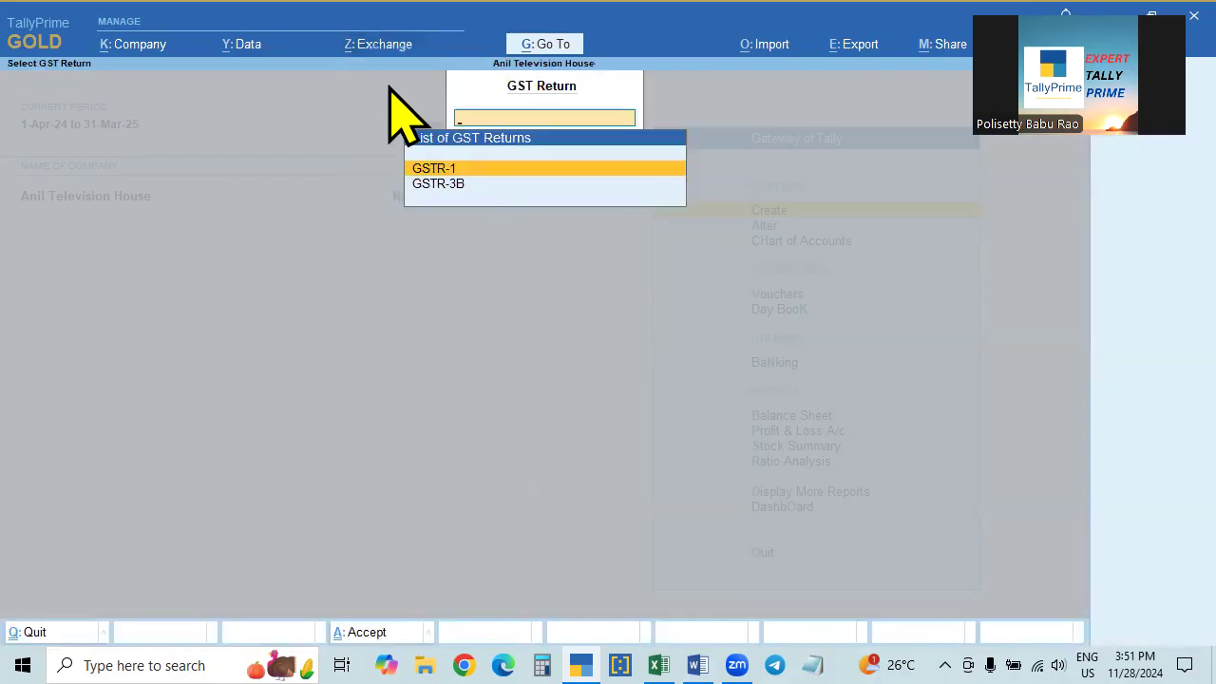
View the GSTR-1 filing screen for Anil Television House and return to the Gateway of Tally.
click(380, 43)
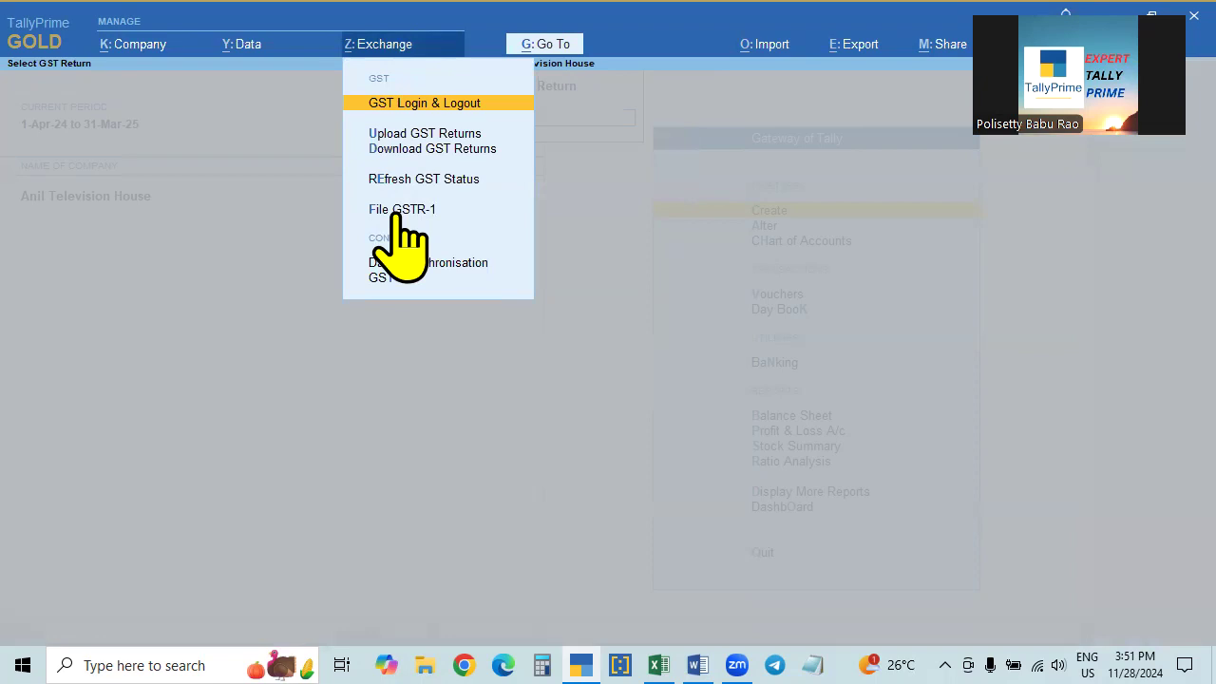
click(396, 211)
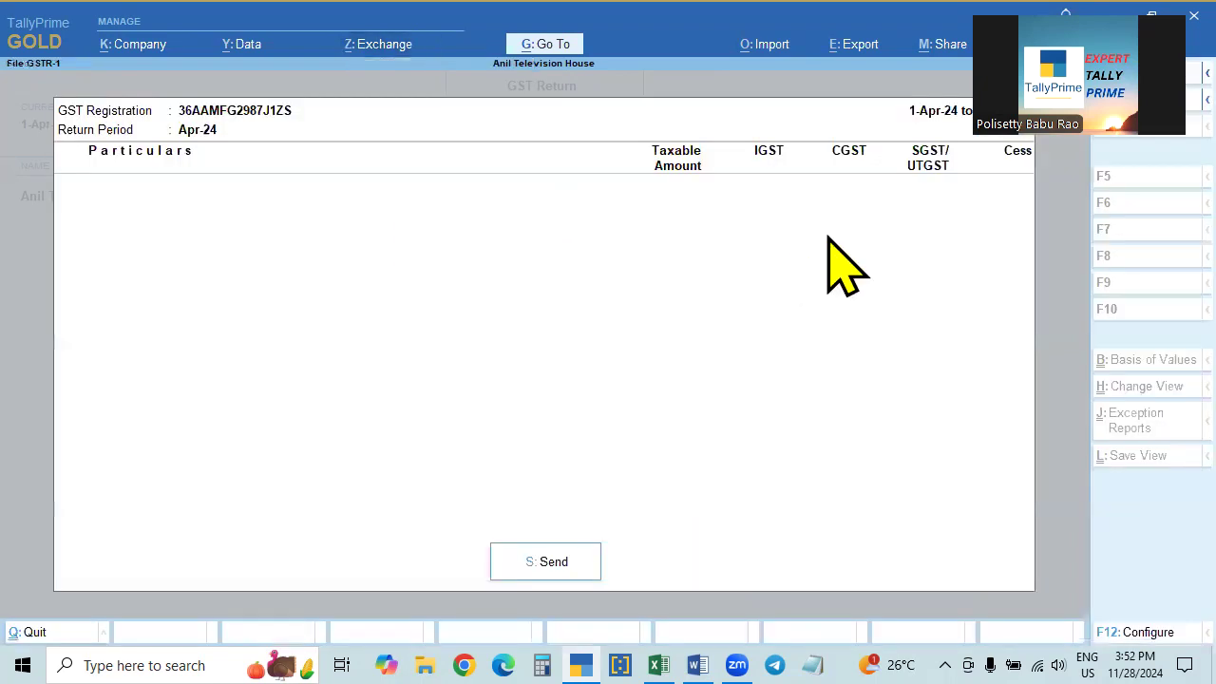
key(s)
key(Escape)
key(Escape)
key(Escape)
key(Escape)
Shut the company Anil Television House and open Rama Krishna Electronics.
key(ctrl+F3)
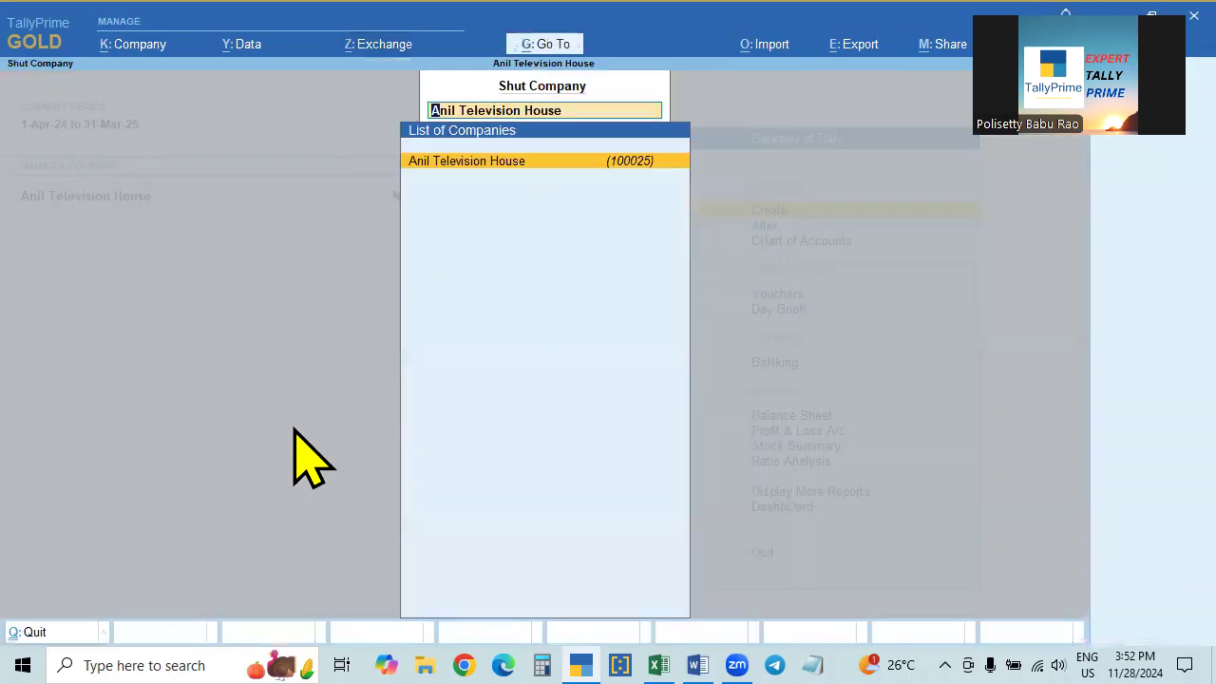
key(Return)
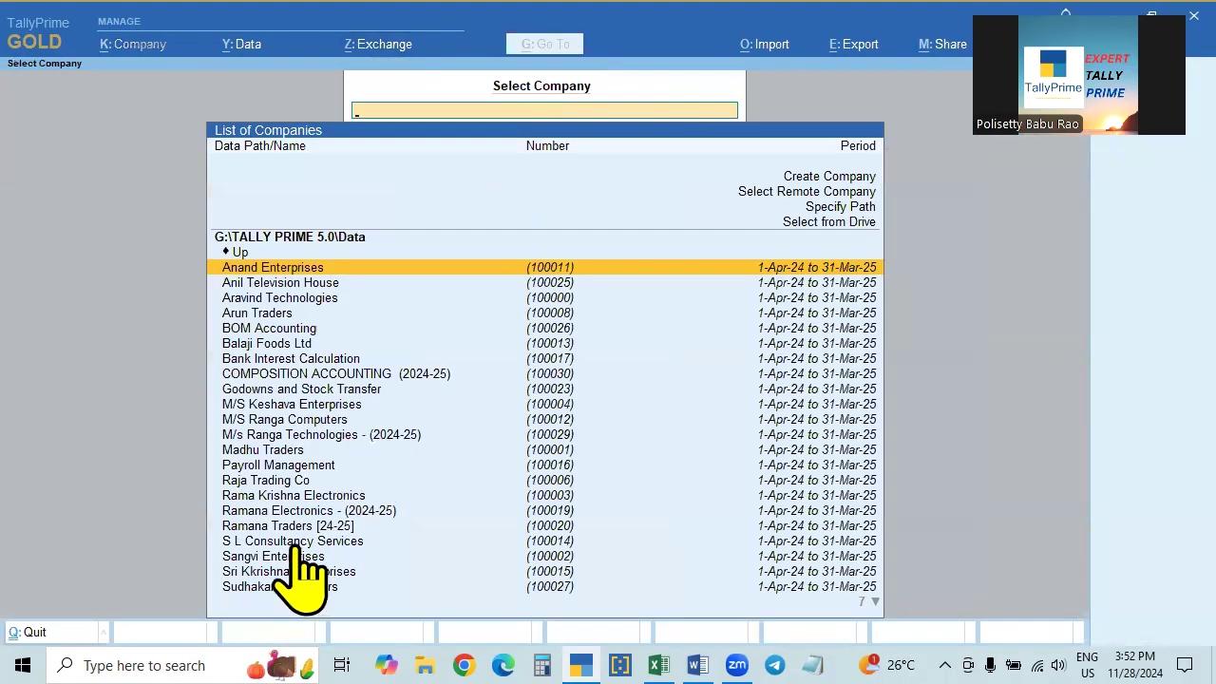
click(289, 494)
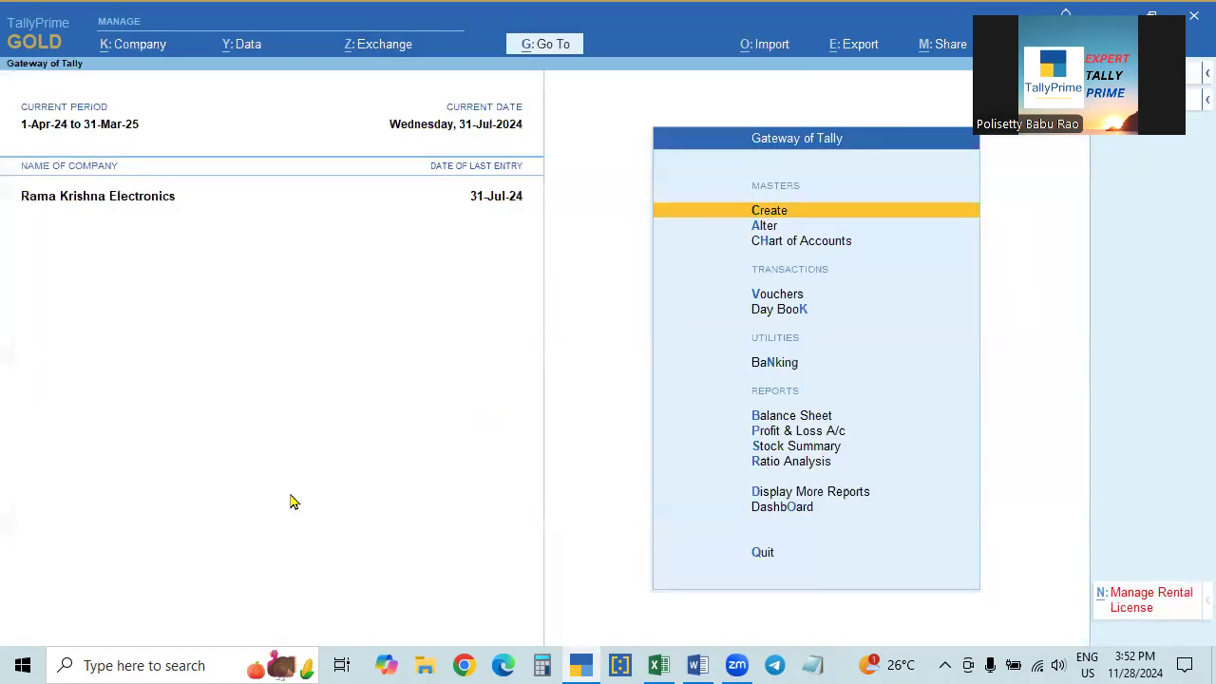
Open the Day Book and widen its dates to include vouchers from the earlier months.
key(k)
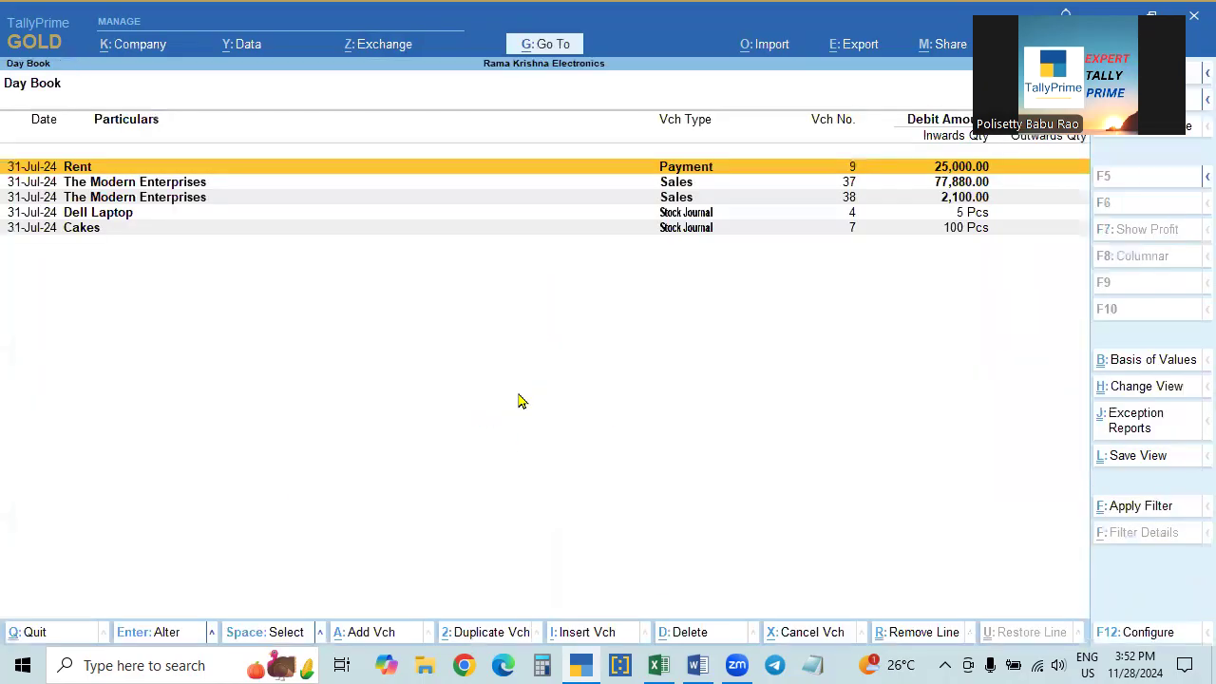
key(F2)
key(BackSpace)
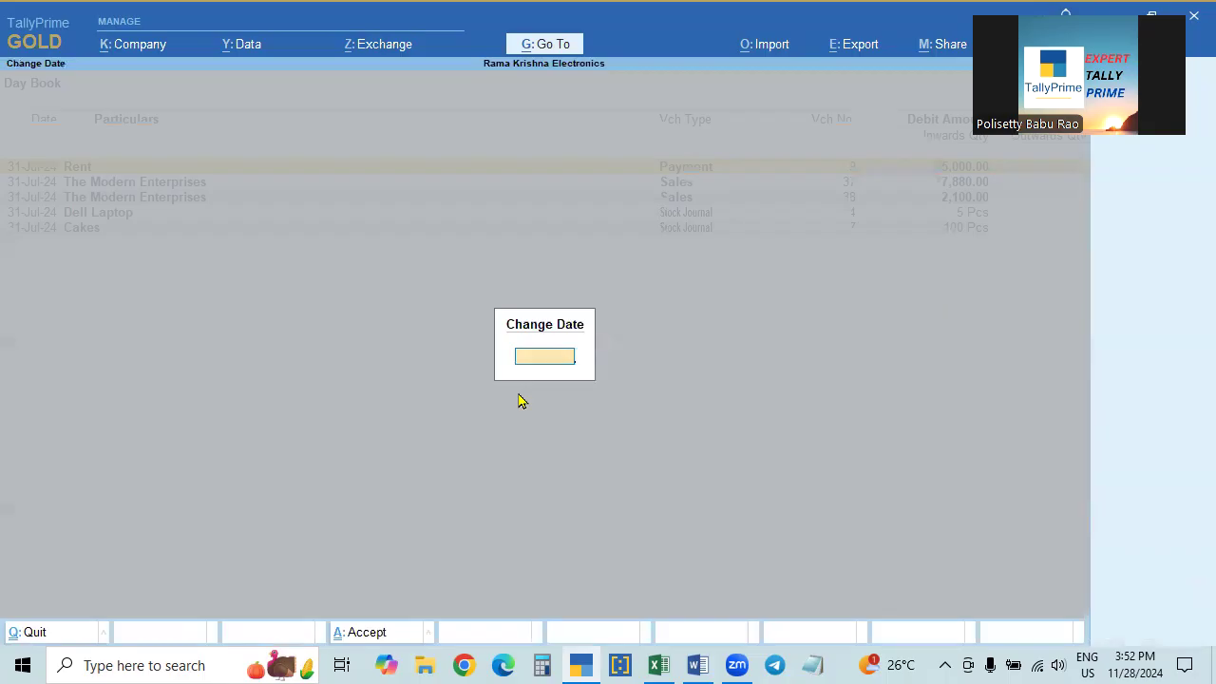
key(Return)
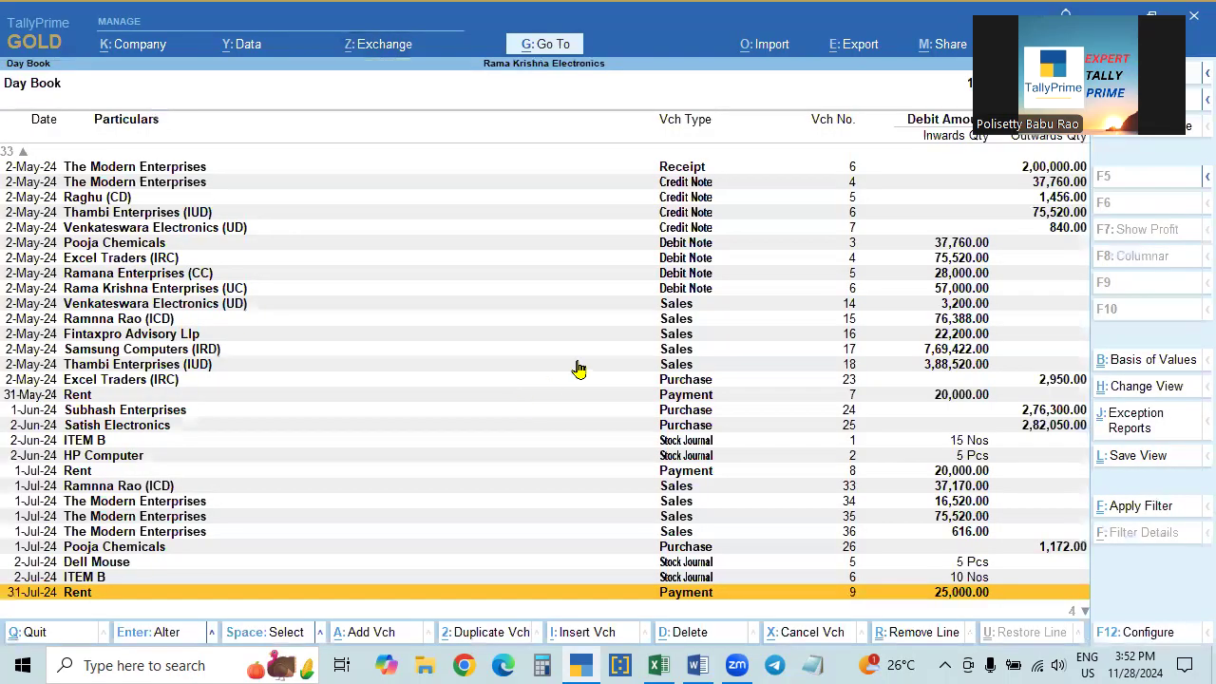
Restrict the Day Book to the vouchers of 1-Apr-24.
click(861, 261)
key(F2)
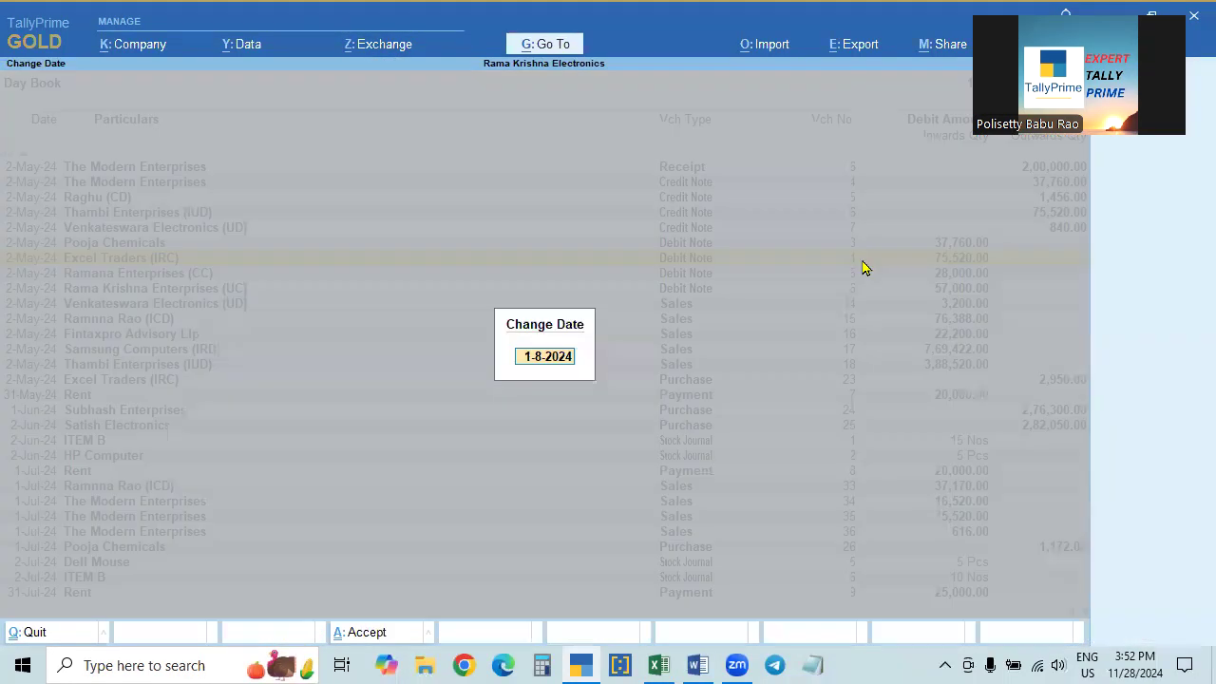
key(BackSpace)
key(Return)
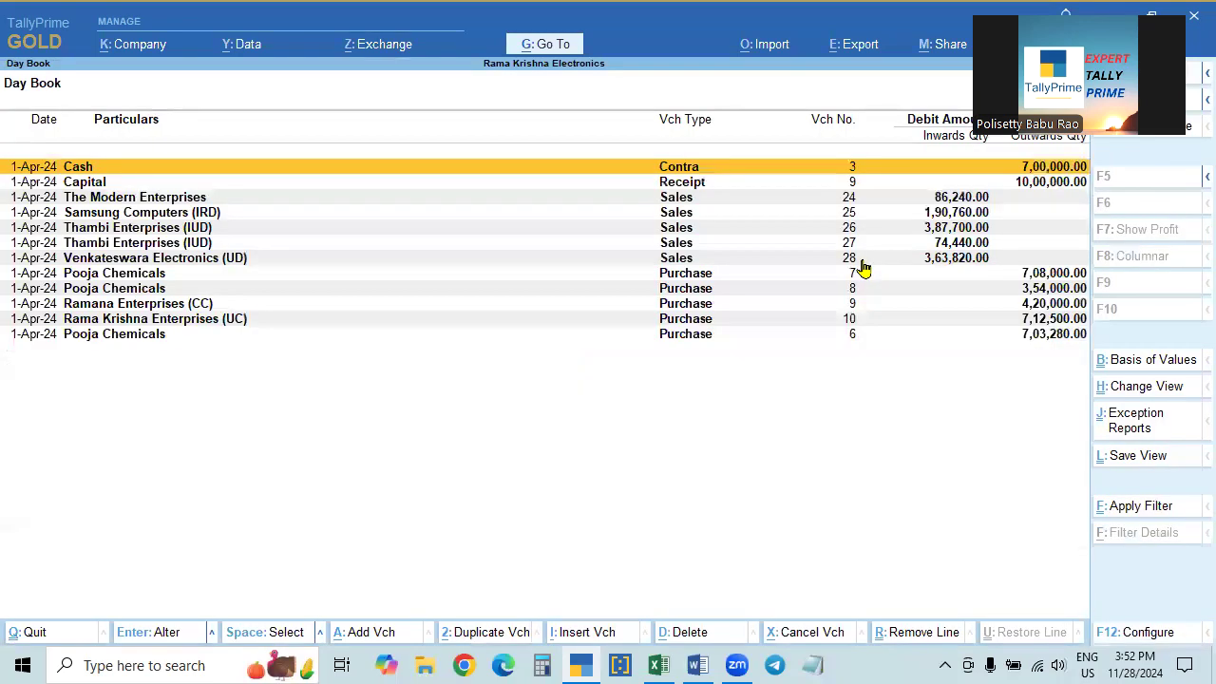
click(863, 272)
key(F2)
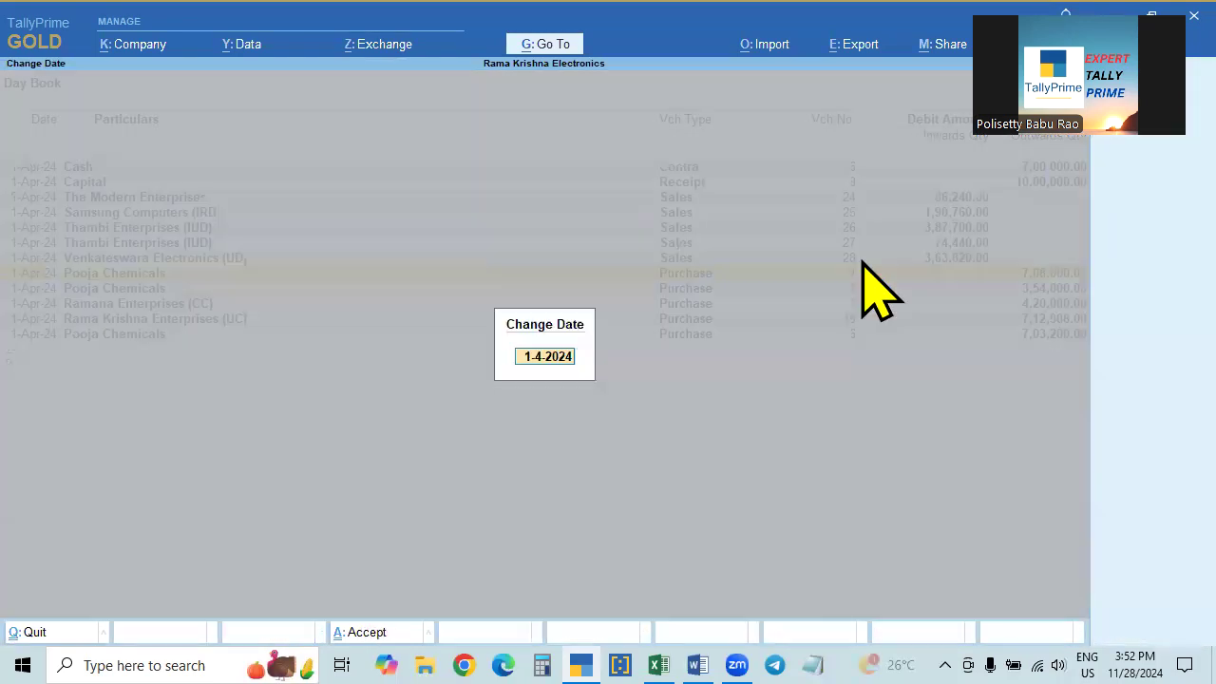
key(BackSpace)
key(Return)
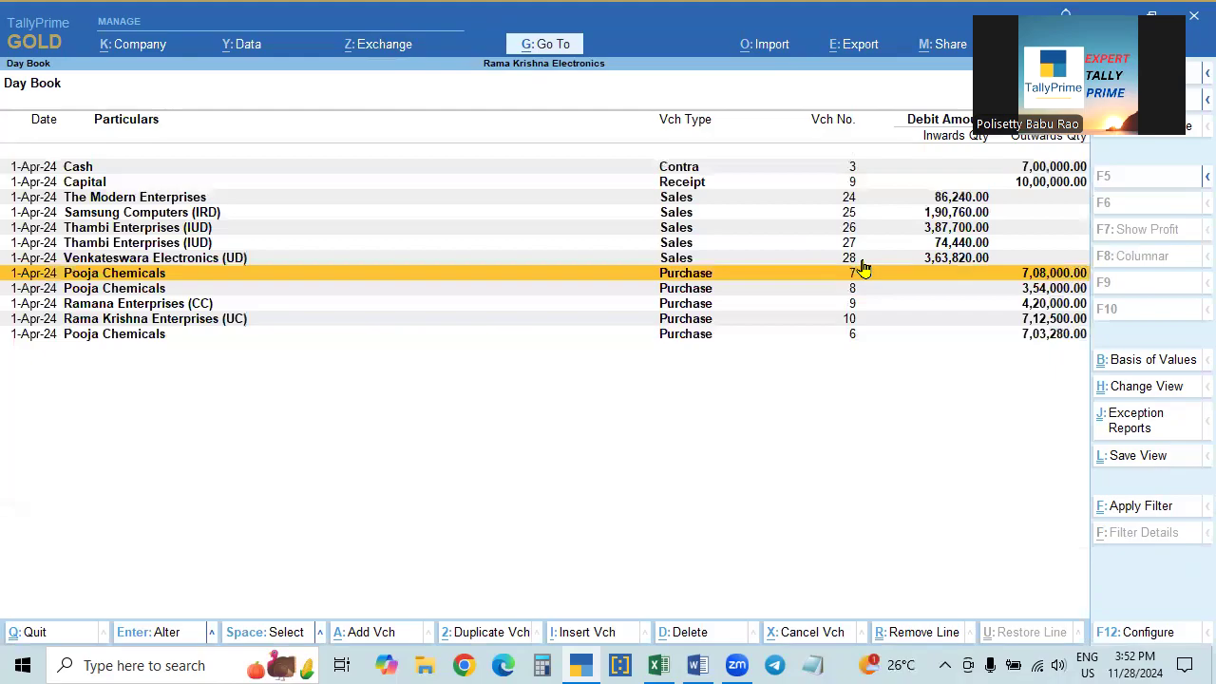
View the Day Book across the following months, set it back to 1-Apr-24 and close it.
key(F2)
key(BackSpace)
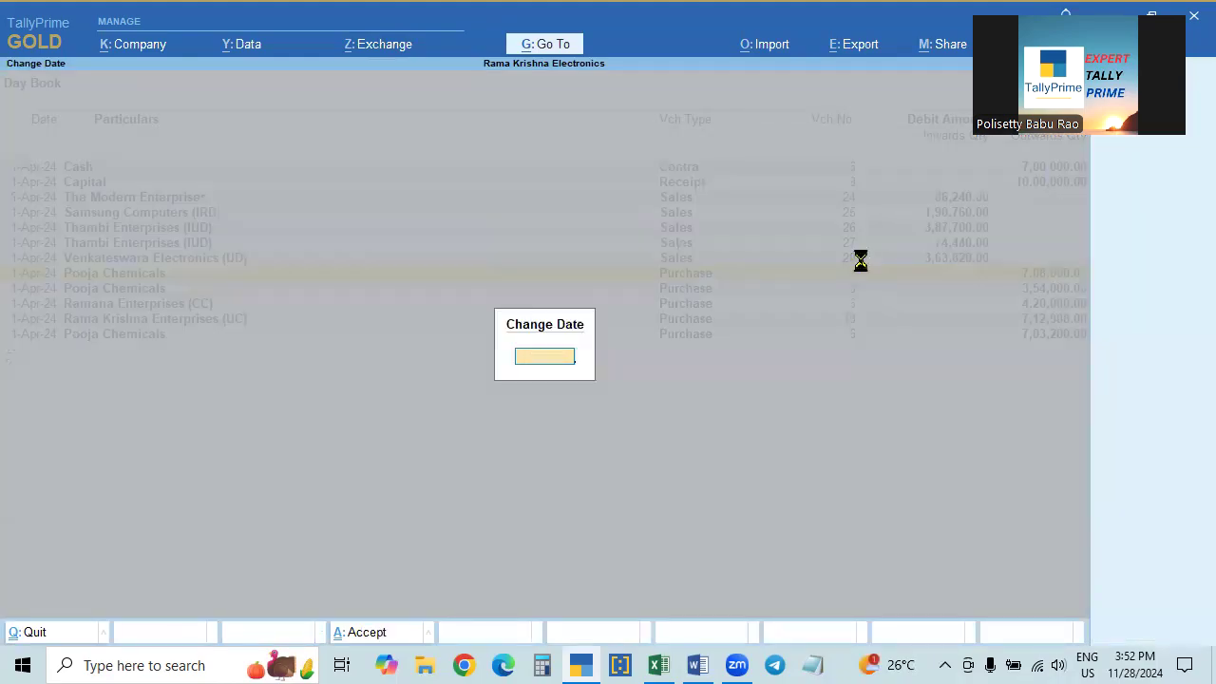
key(Return)
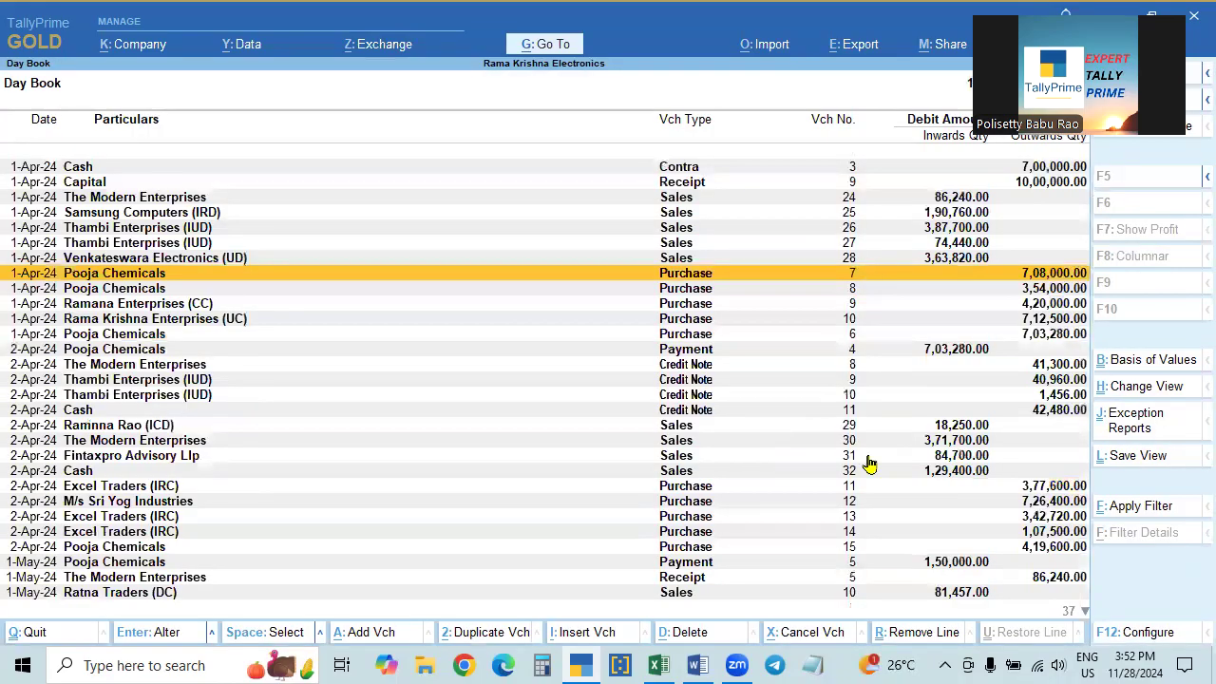
key(F2)
text(1)
key(Return)
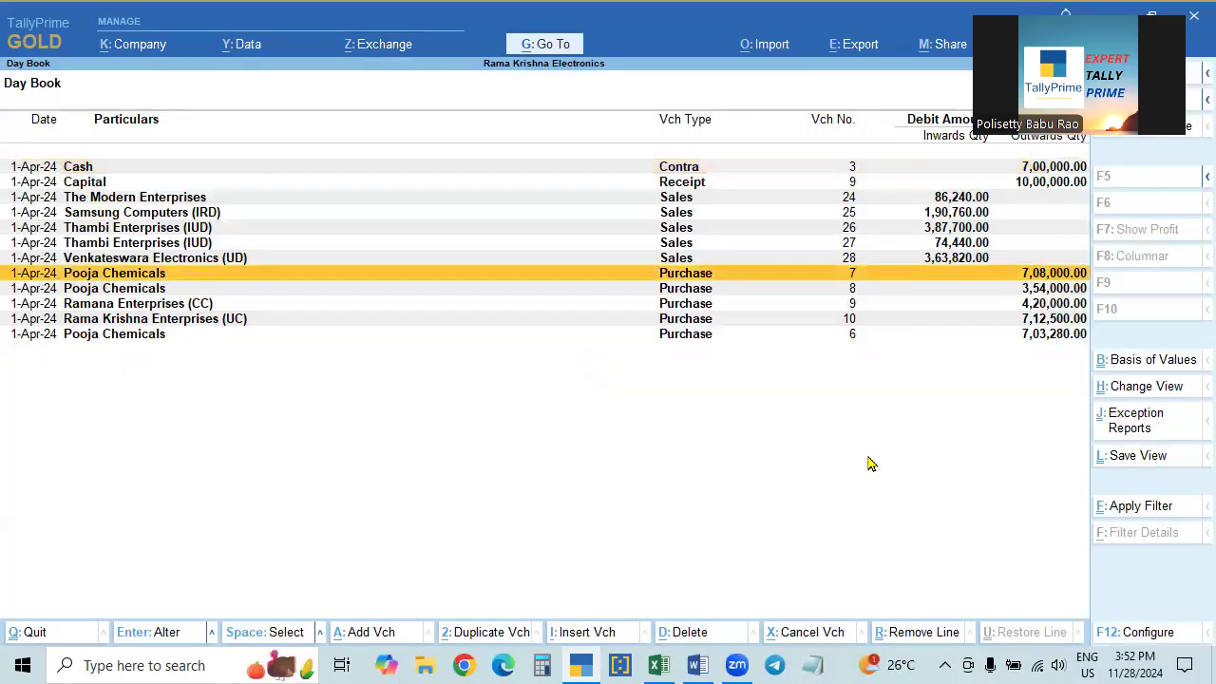
key(Escape)
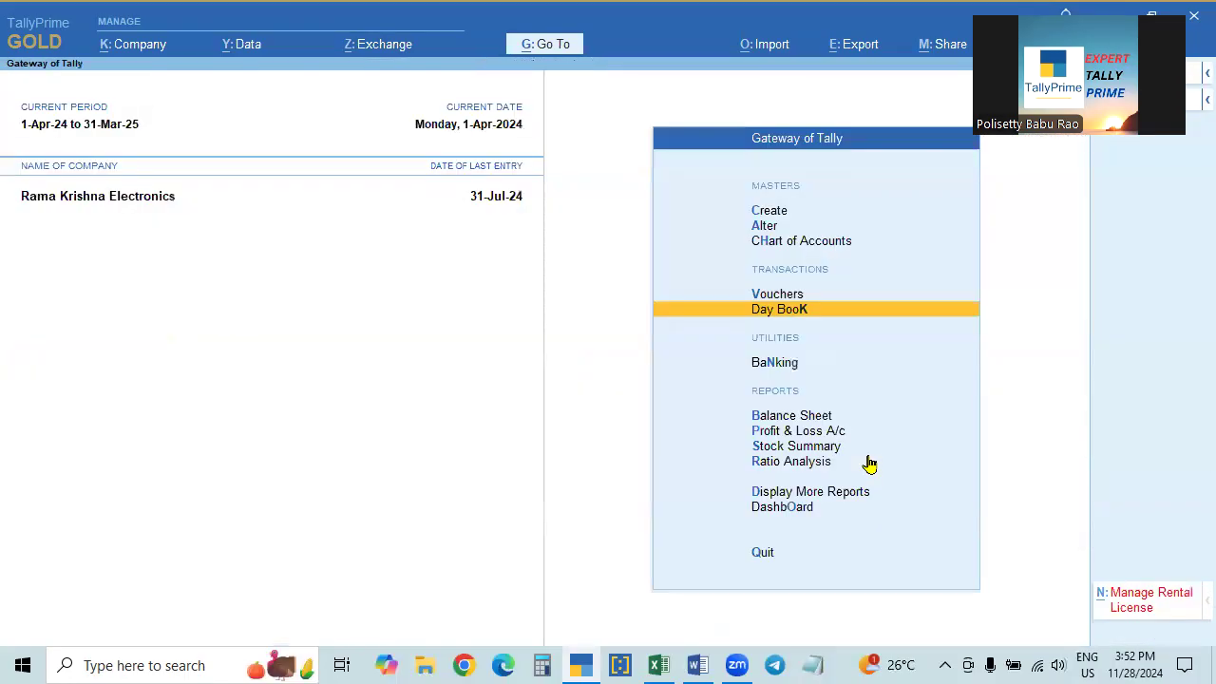
Set the company's current period to 1-Apr-24 to 30-Apr-24 and return to the Gateway of Tally.
key(alt+F2)
text(1-4)
key(Return)
text(30-4)
key(Return)
key(Return)
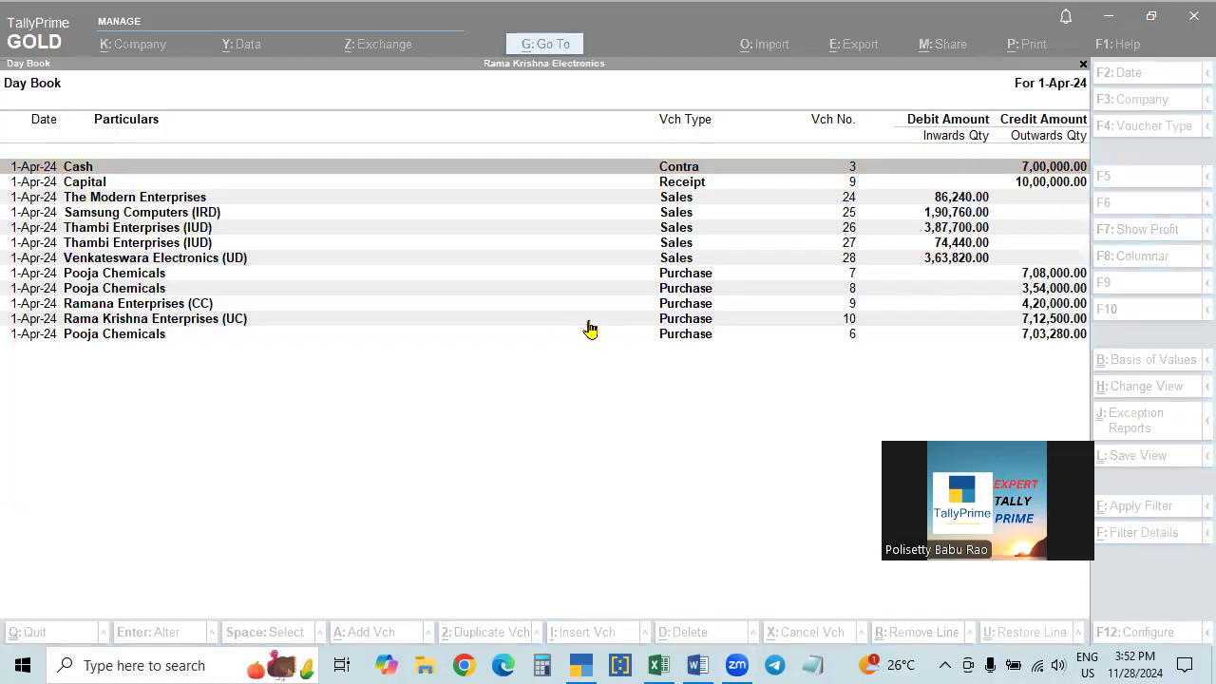
key(Escape)
key(Escape)
key(Escape)
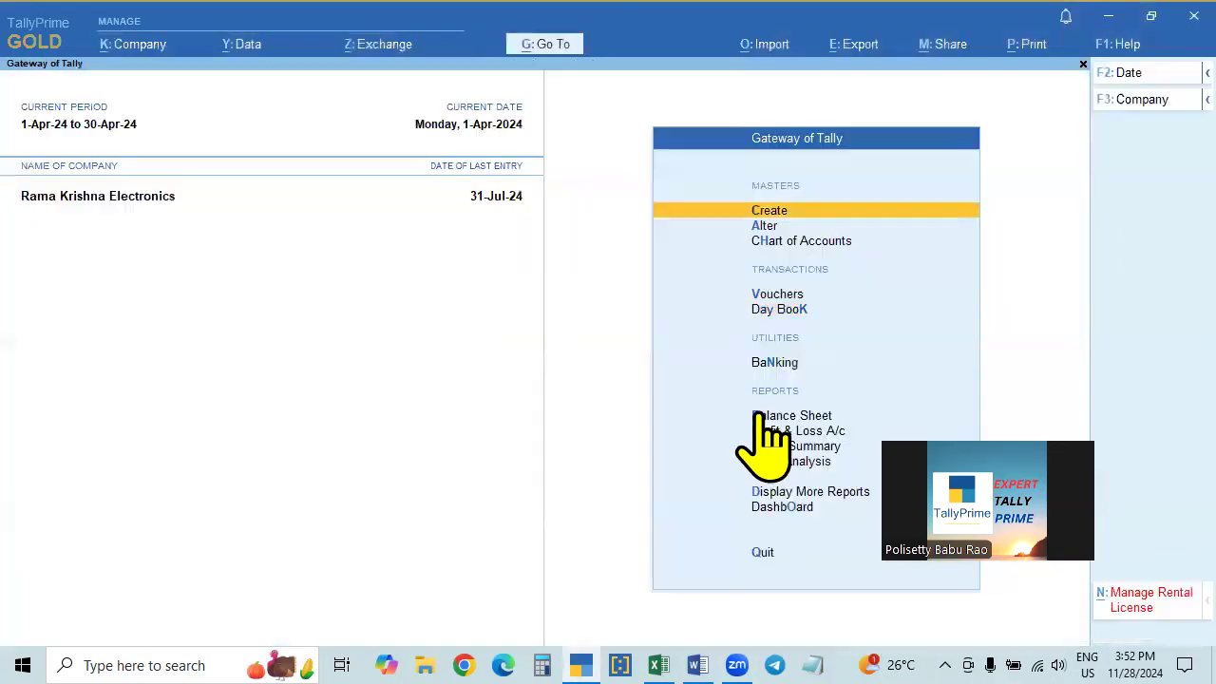
Open the GSTR-1 return from the statutory GST reports.
click(812, 493)
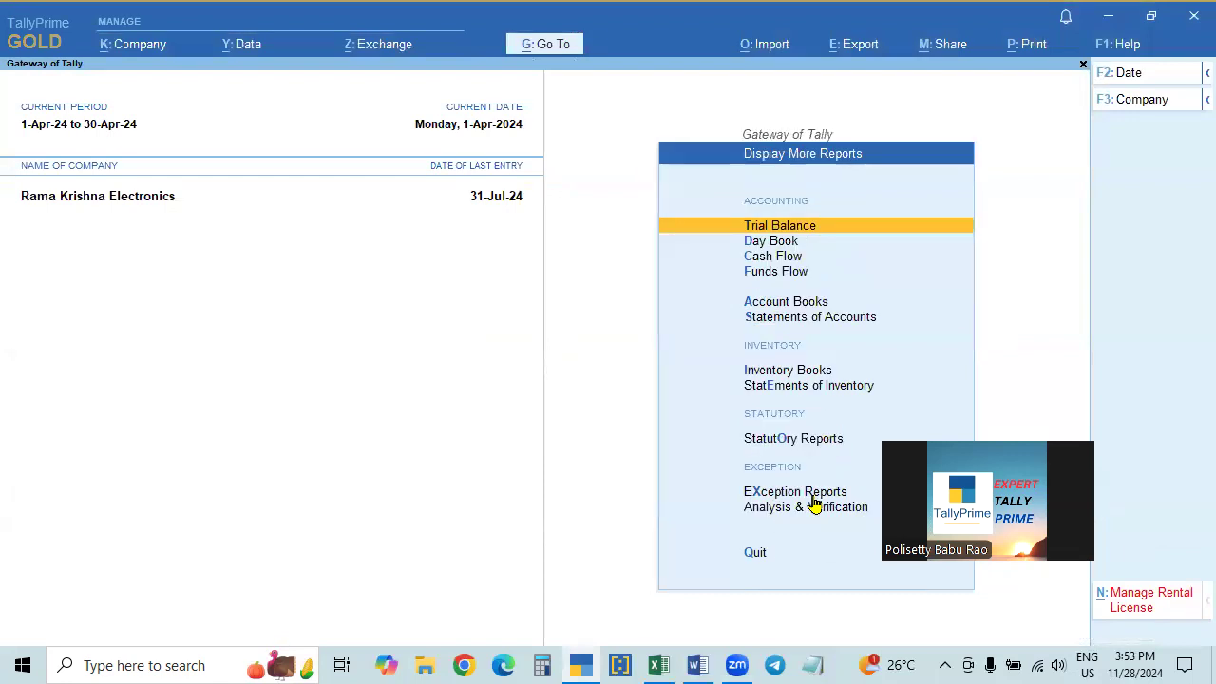
key(Up)
key(Up)
key(Up)
key(Down)
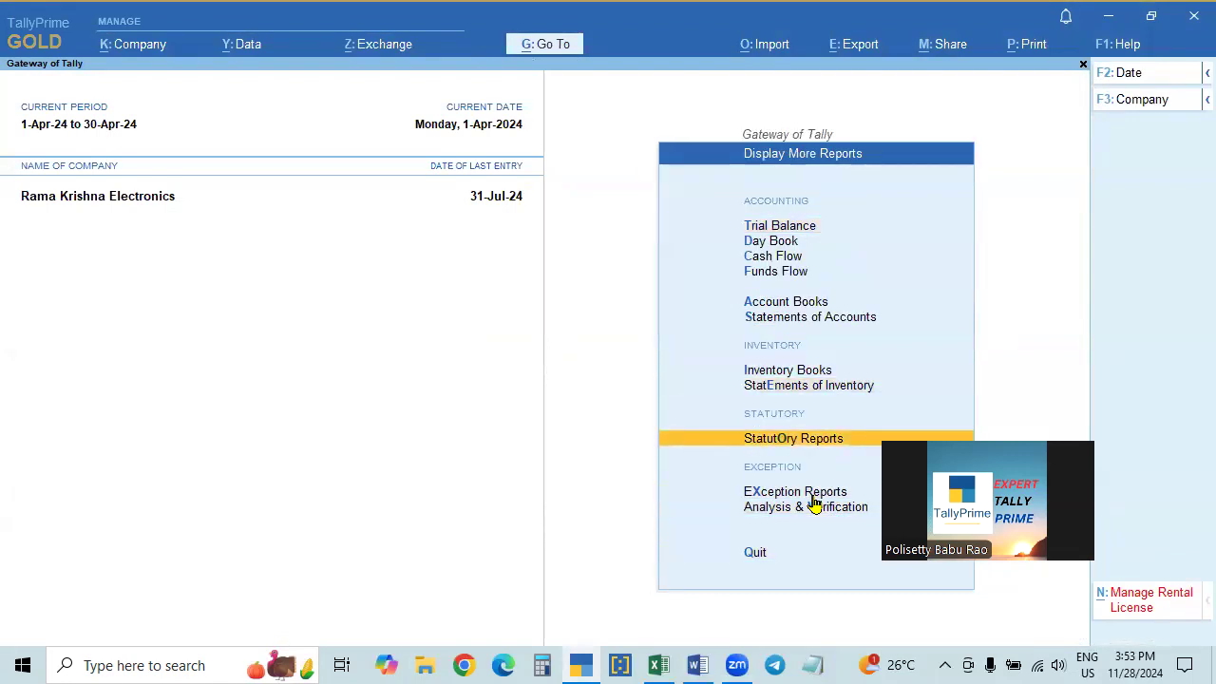
key(Return)
key(Return)
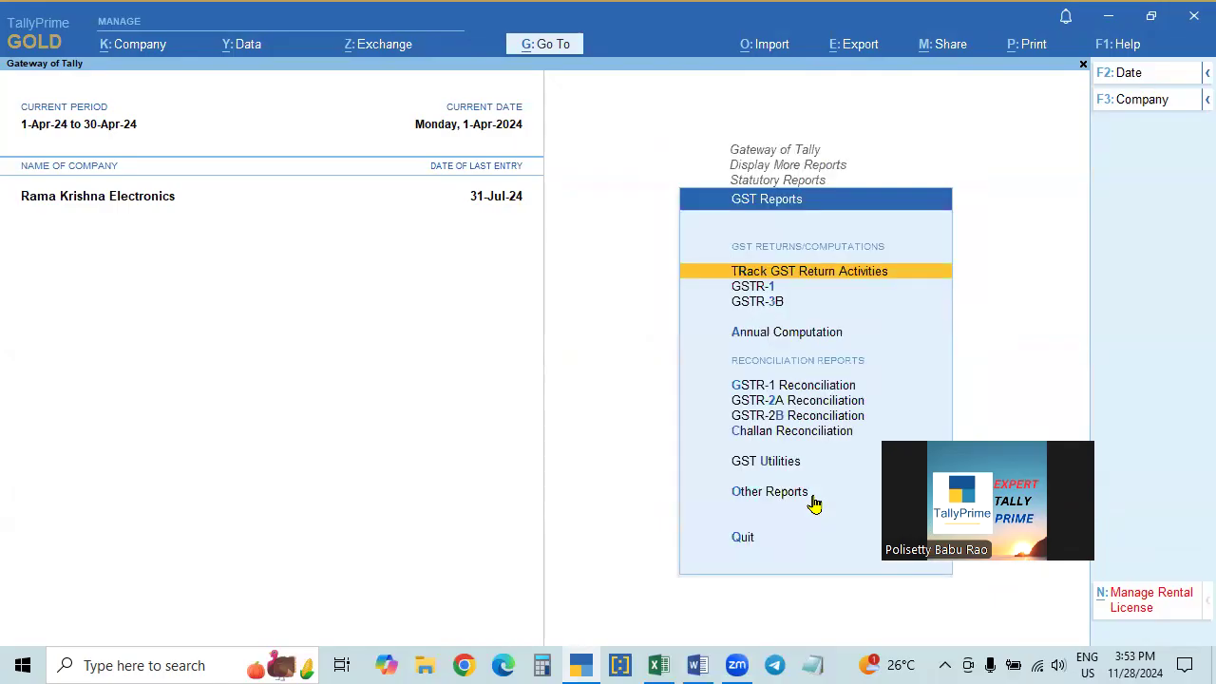
key(Down)
key(Return)
Set the GSTR-1 report period to 1-Apr-24 to 30-Apr-24 and select the Uncertain Transactions row.
key(F2)
text(1-4)
key(Return)
text(30-4)
key(Return)
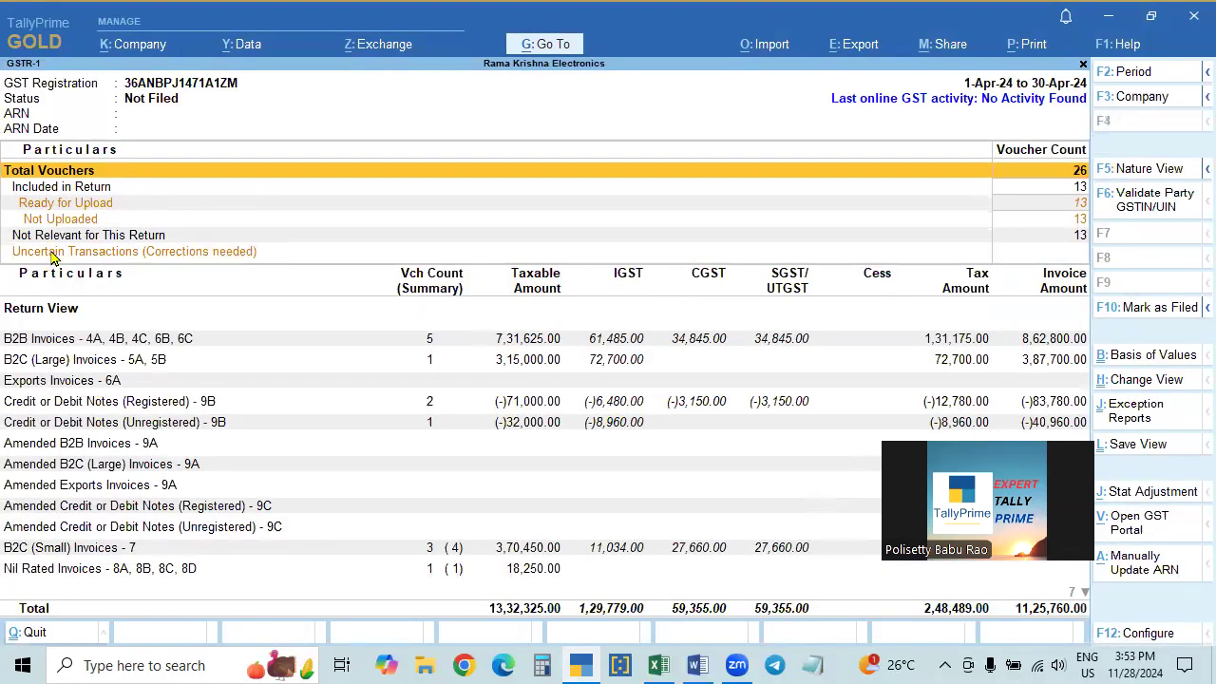
click(1080, 254)
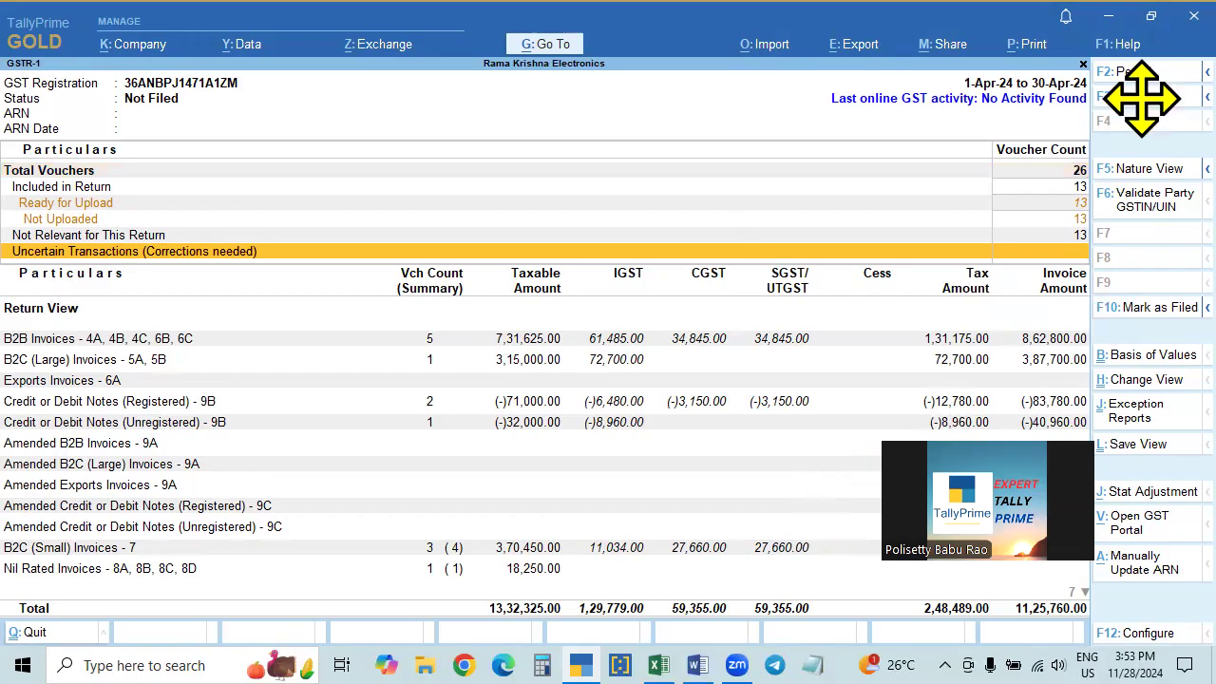
Open the Upload GST Returns screen for the April GSTR-1 to review the entries pending upload.
click(385, 44)
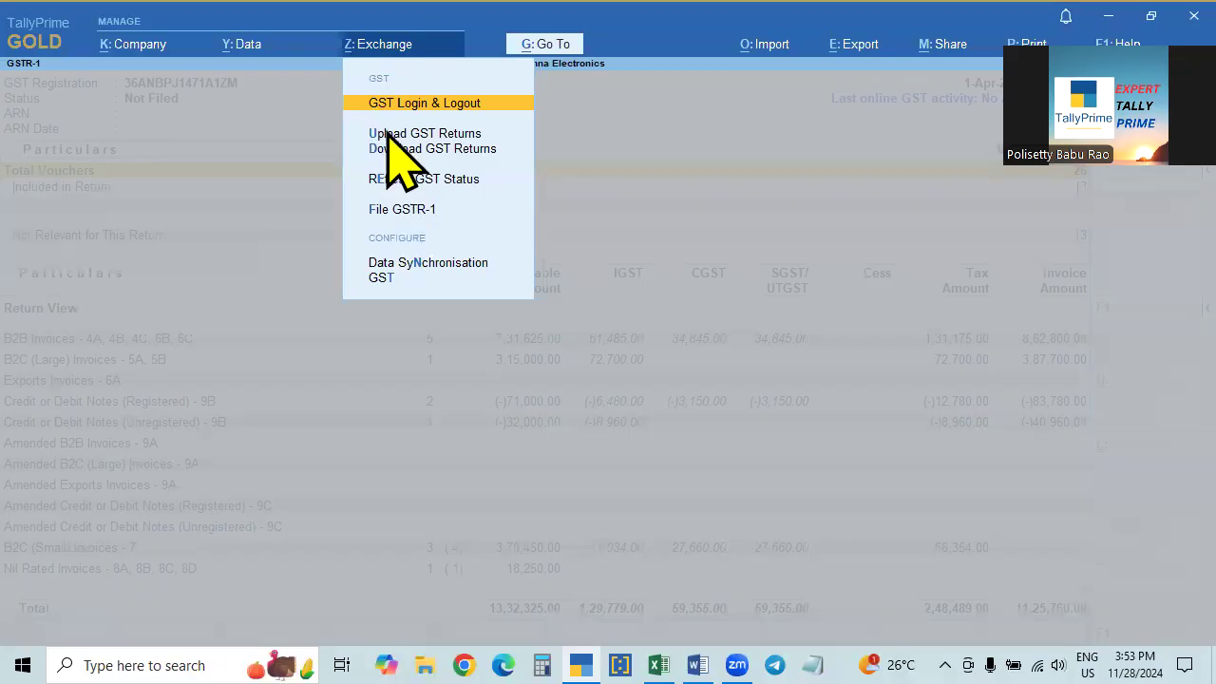
click(454, 133)
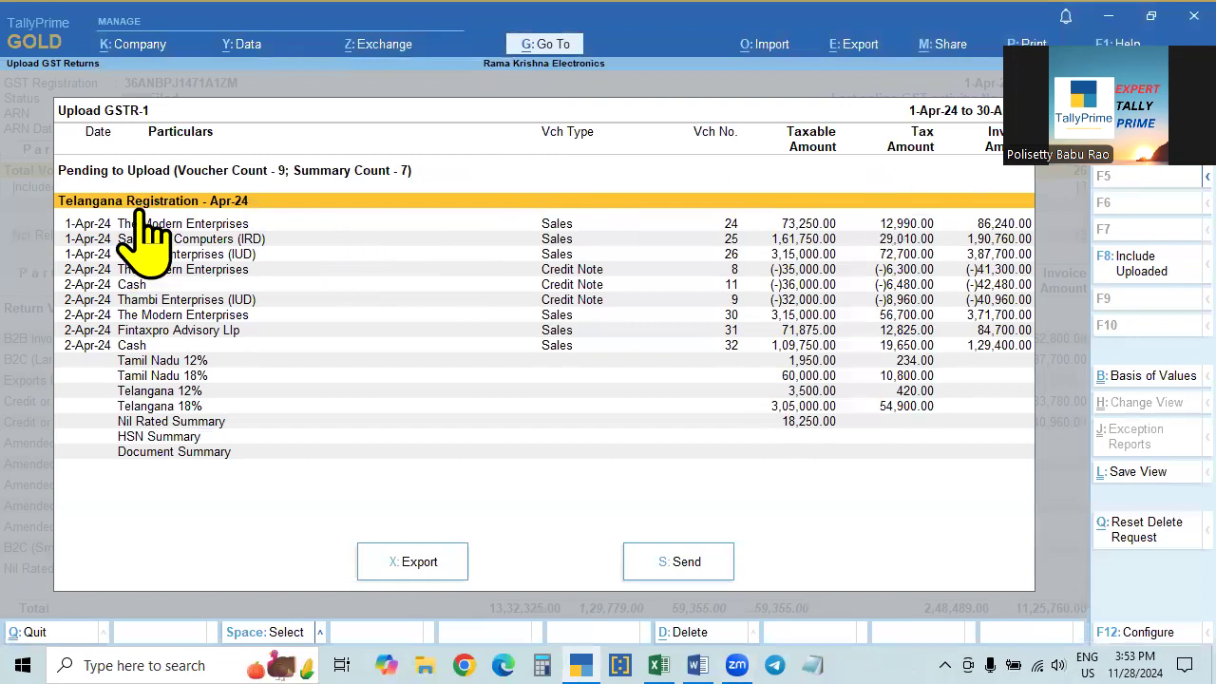
key(Escape)
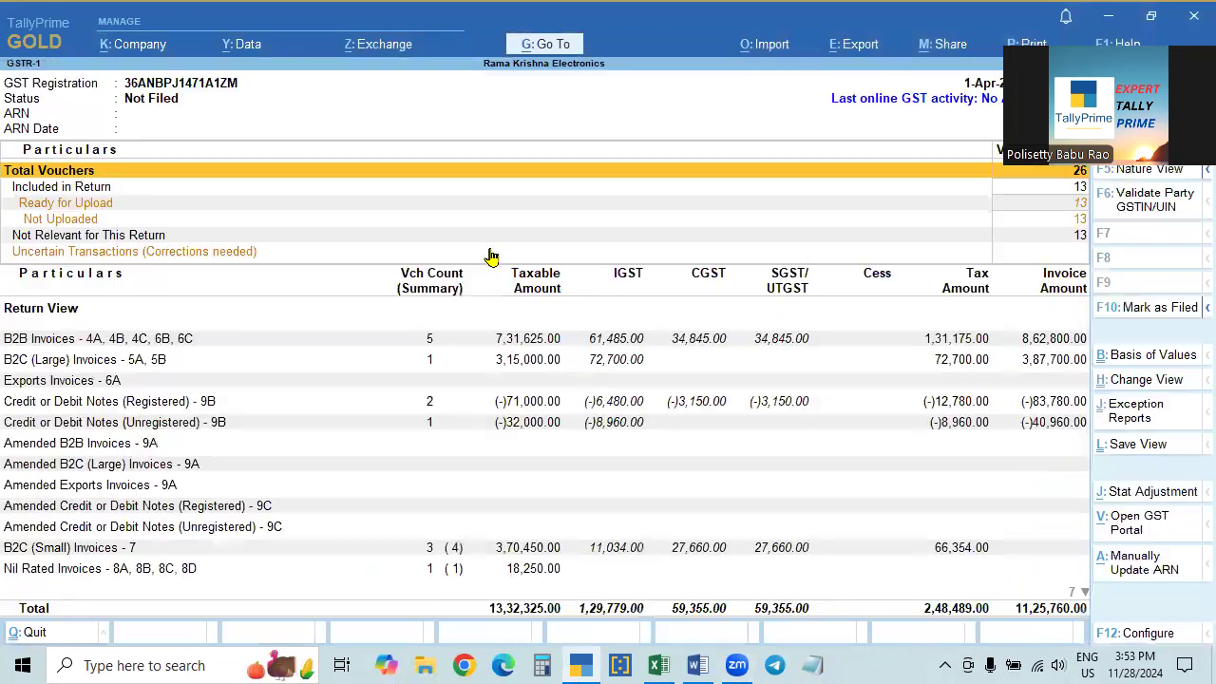
click(378, 48)
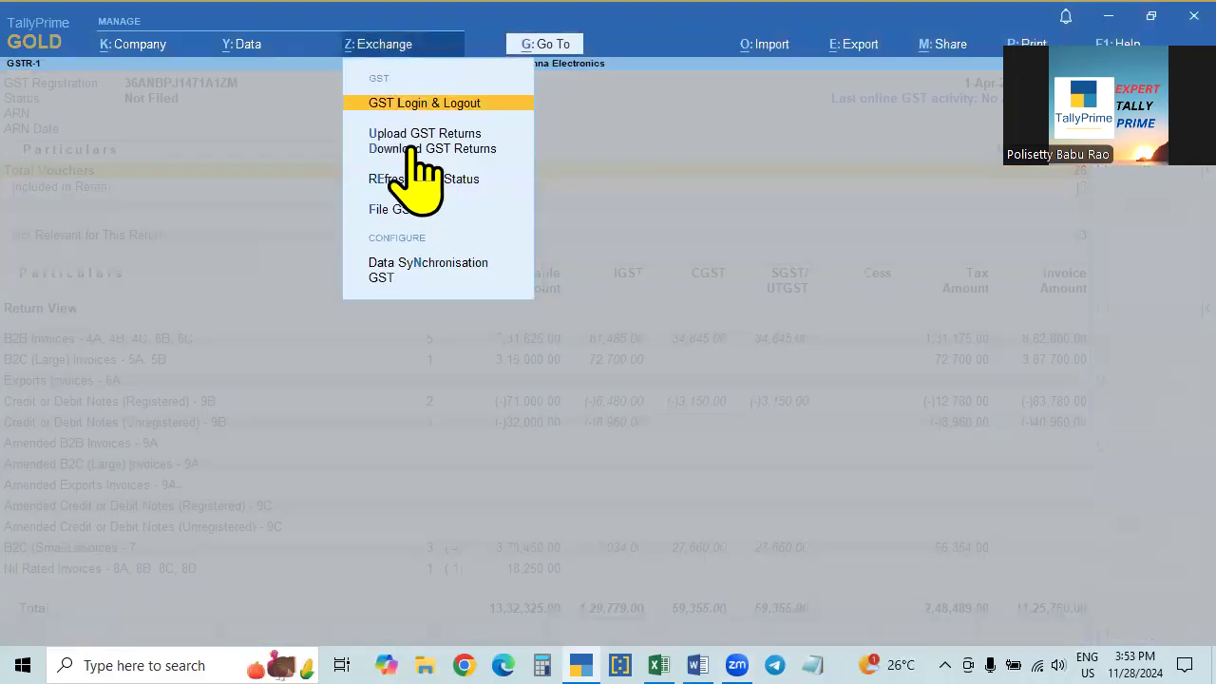
click(432, 135)
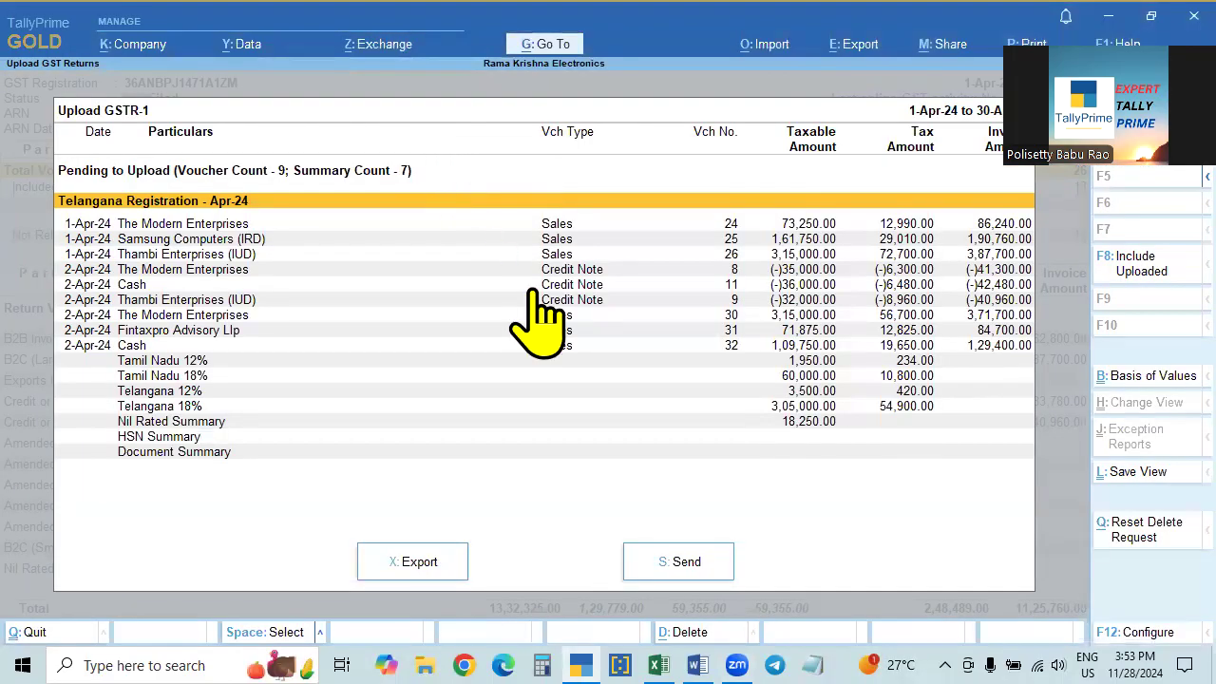
Leave the Upload GSTR-1 screen and open the File GSTR-1 summary for Apr-24 to review its section amounts and documents issued.
click(682, 566)
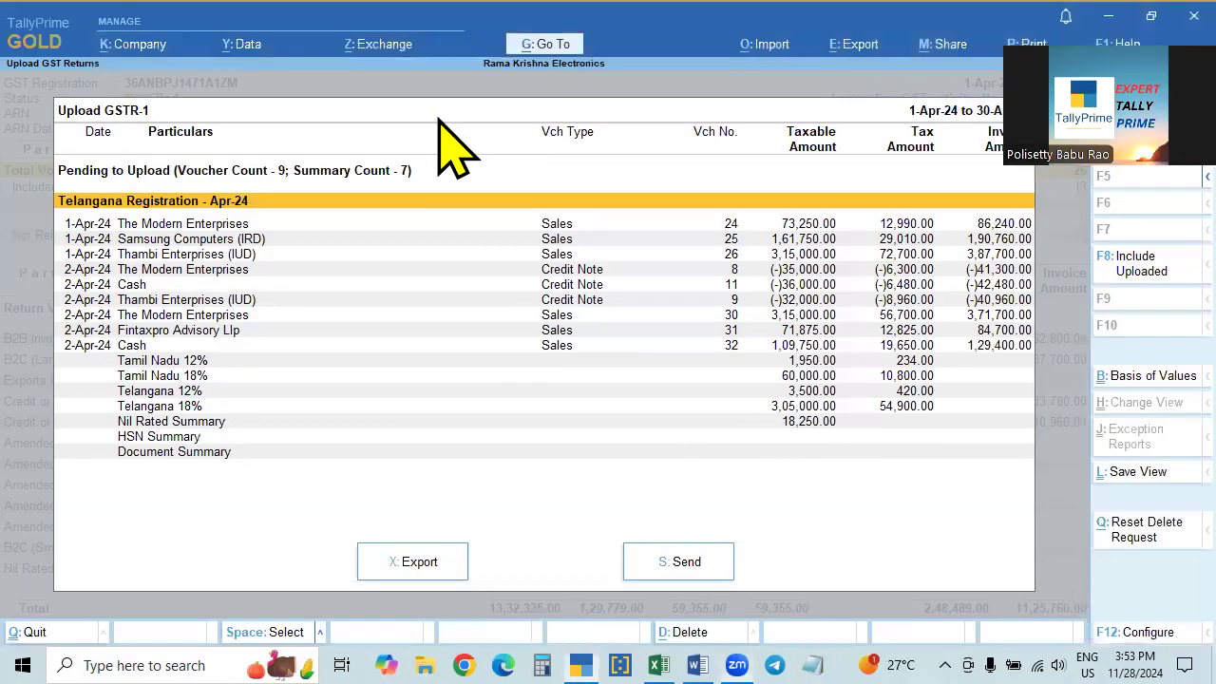
key(Escape)
click(392, 50)
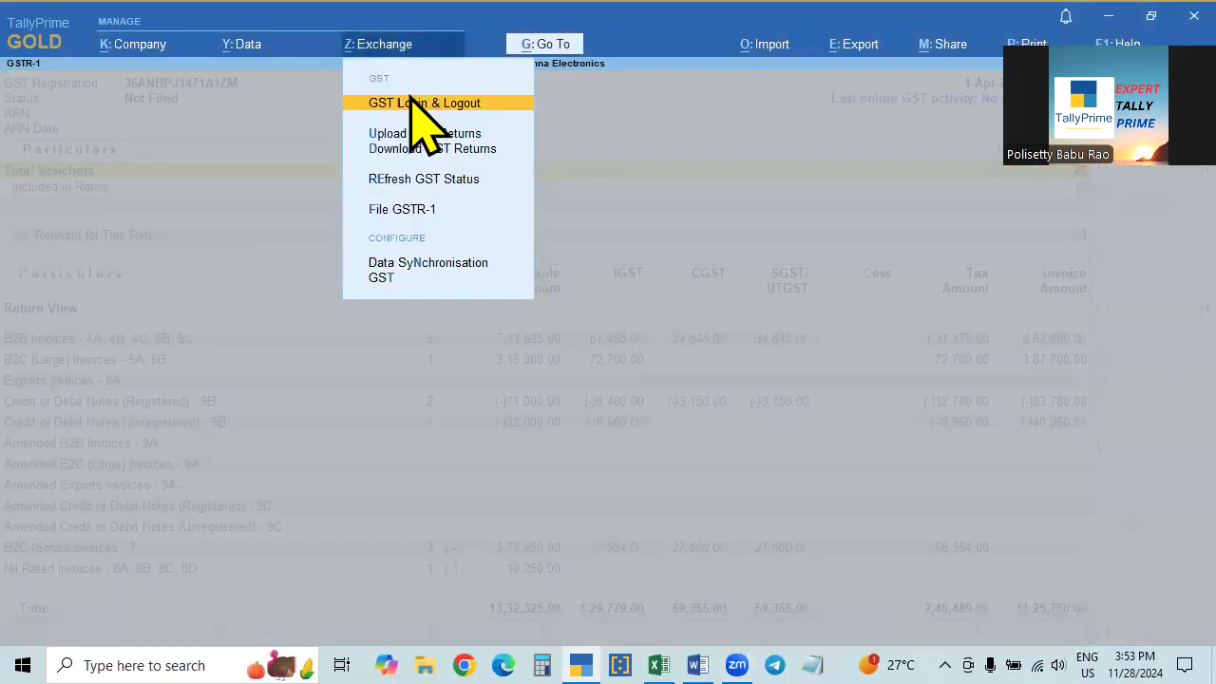
click(400, 211)
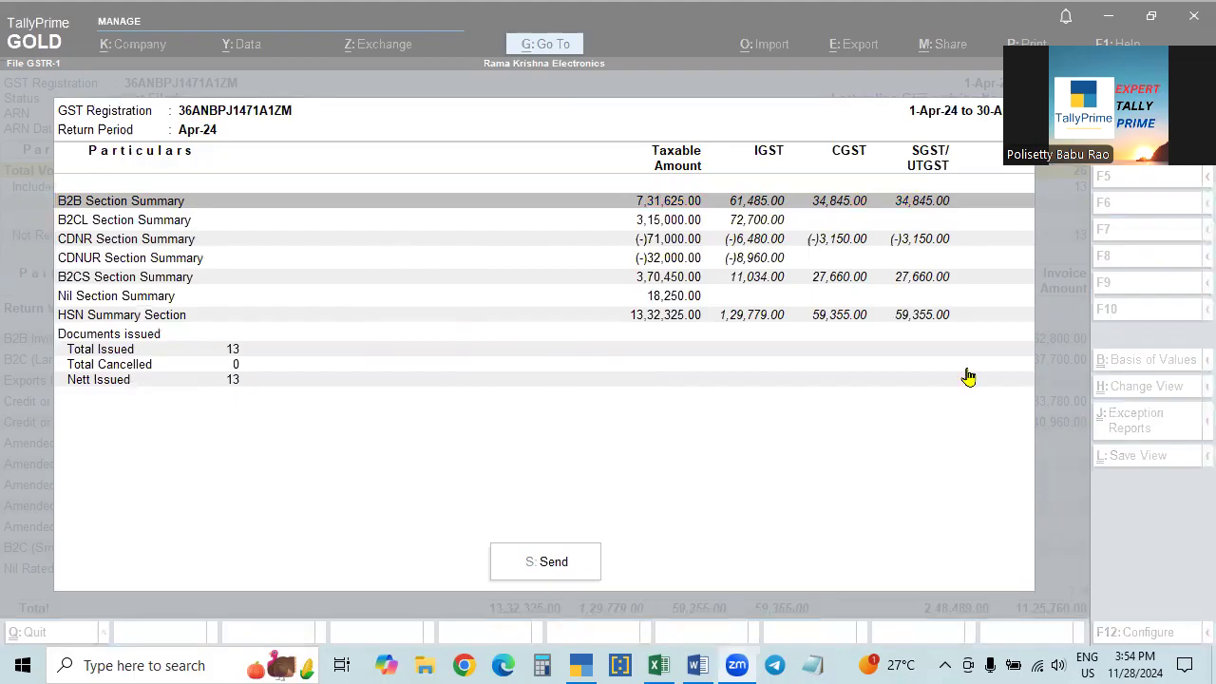
click(1012, 351)
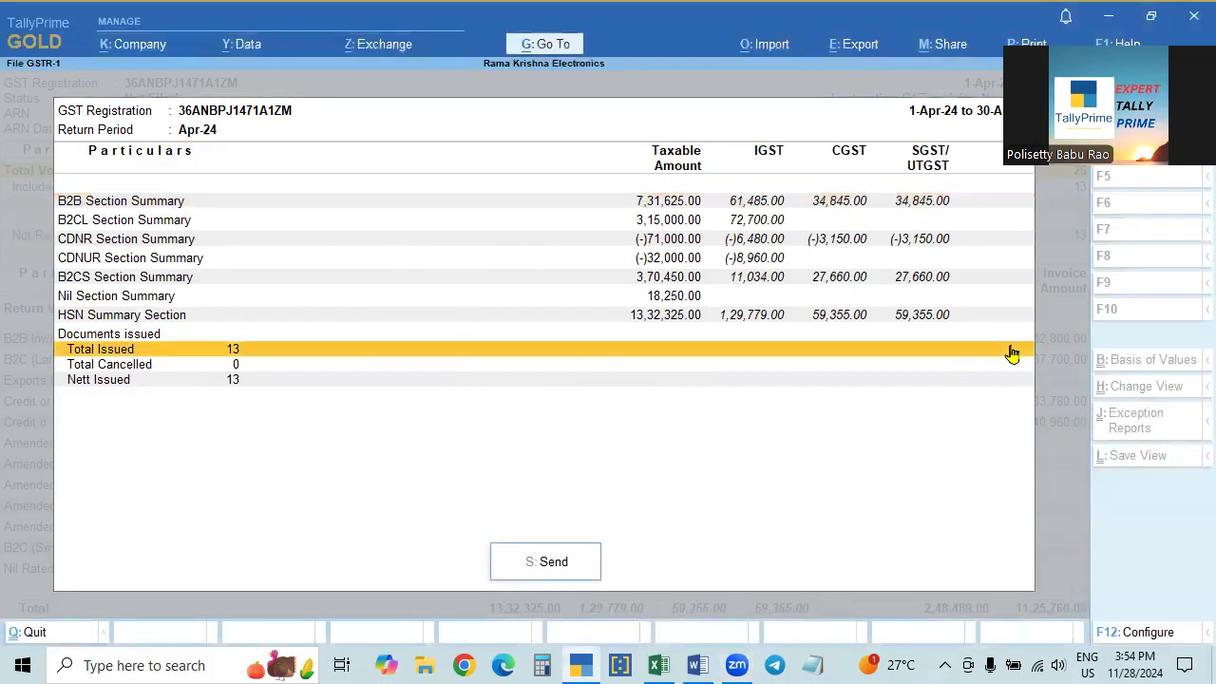
key(Escape)
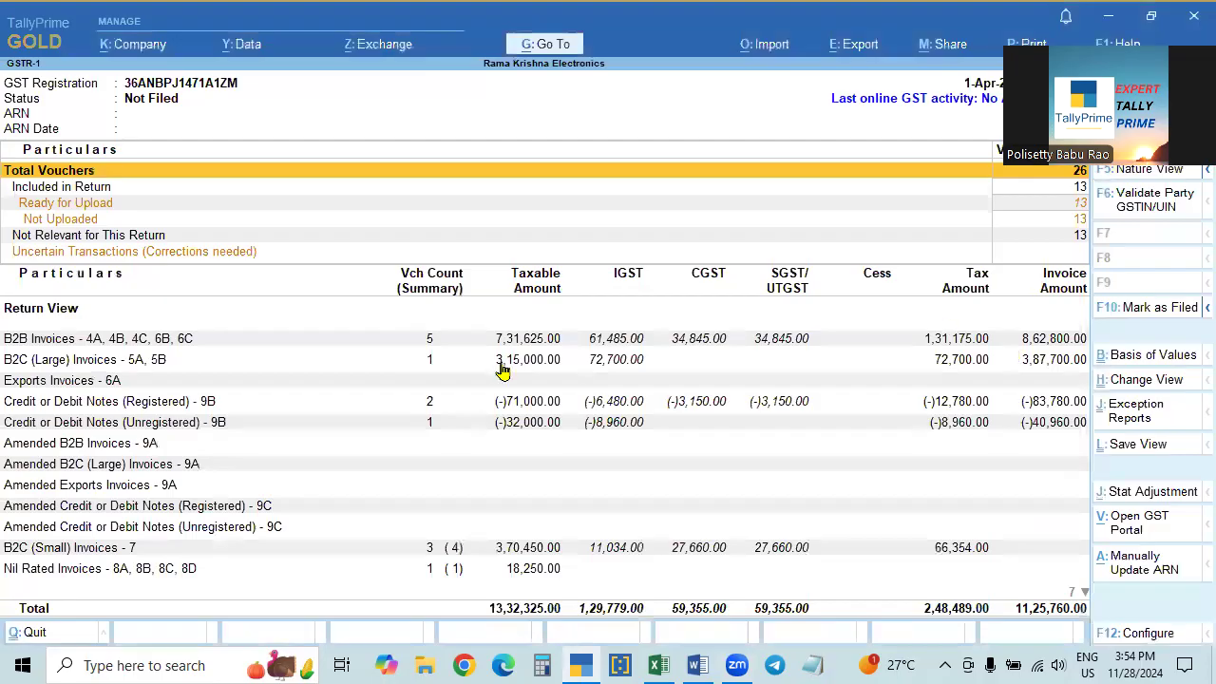
Review the File GSTR-1 summary again and confirm the GSTR-1 report period as 1-4-2024 to 30-4-2024.
click(378, 44)
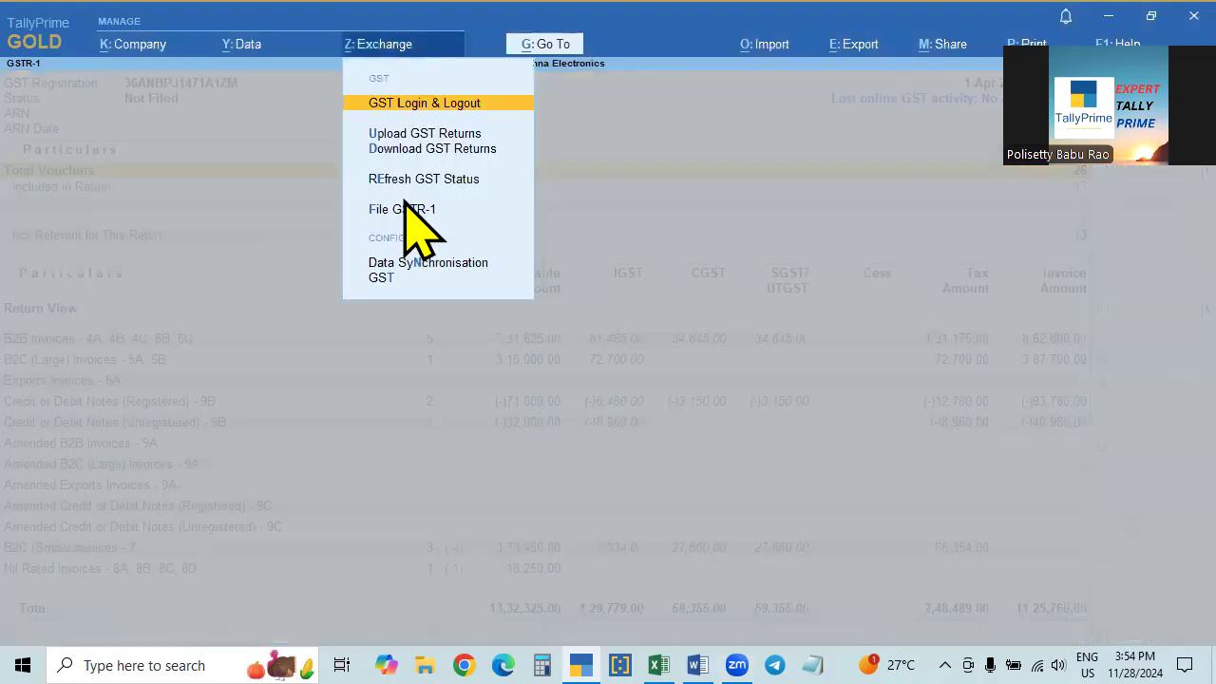
click(399, 210)
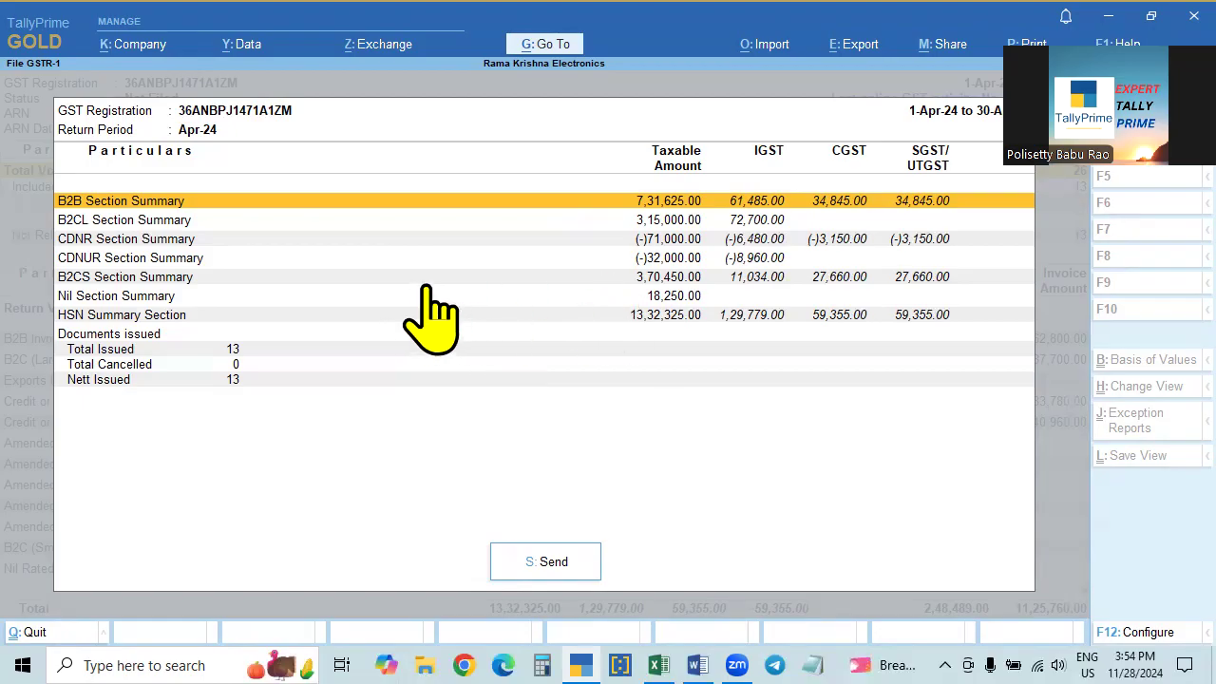
key(Escape)
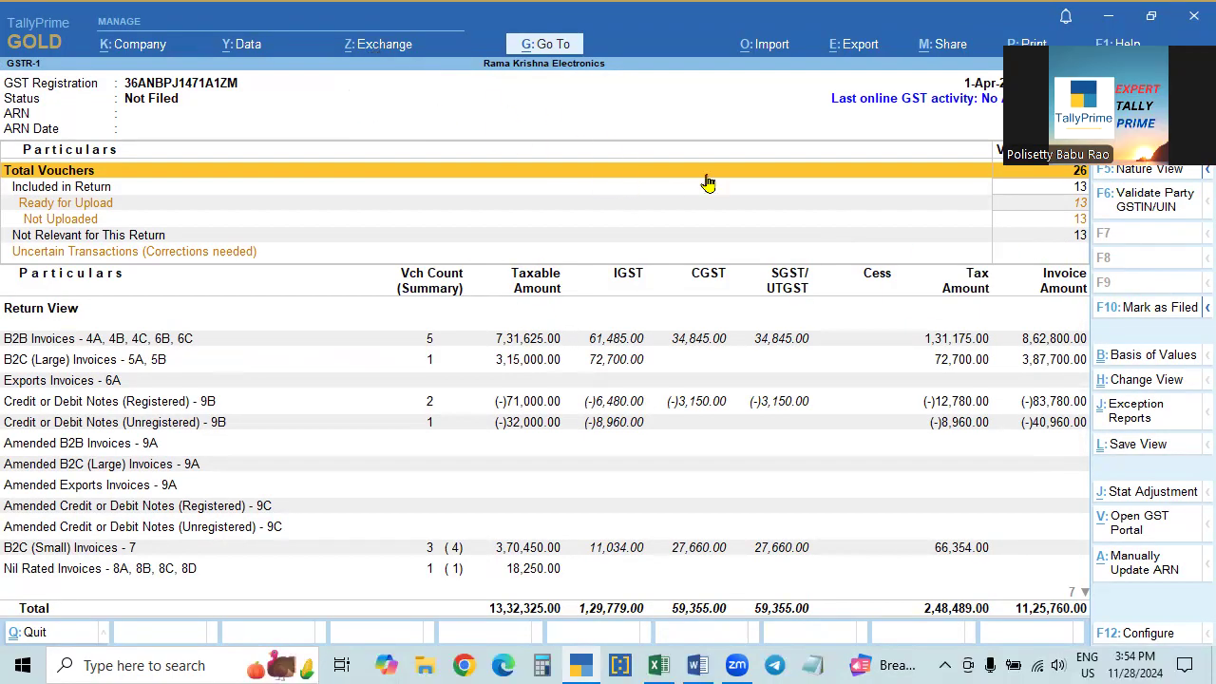
key(F2)
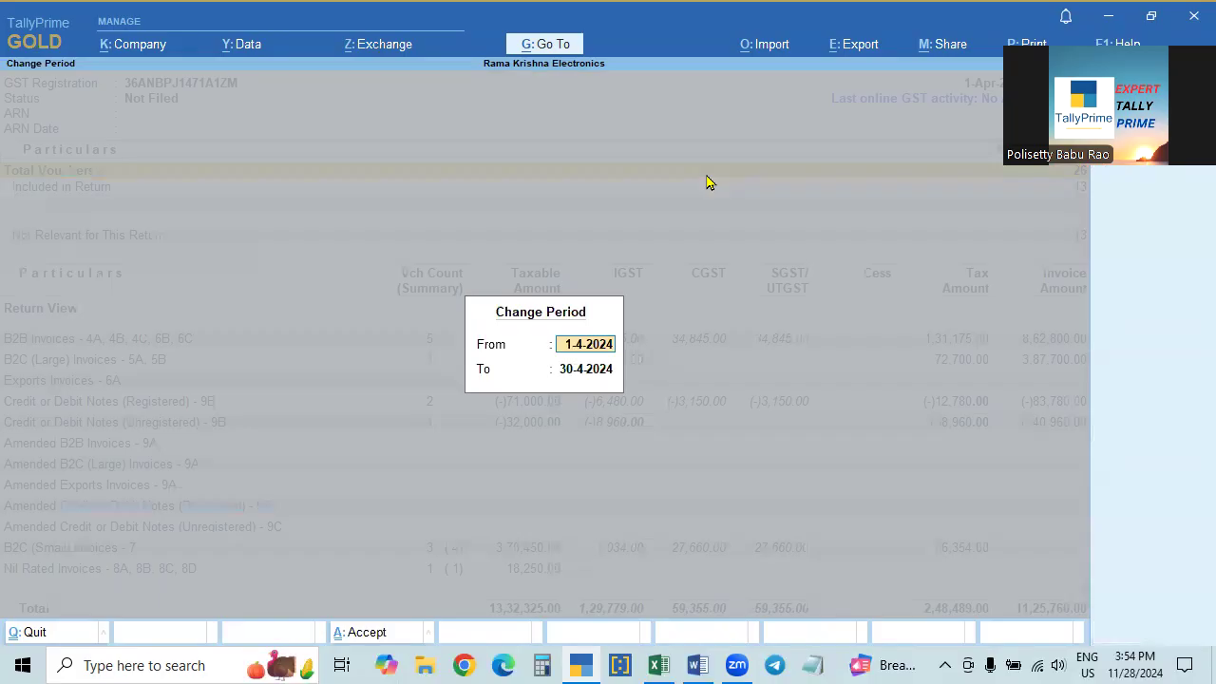
key(Return)
key(Return)
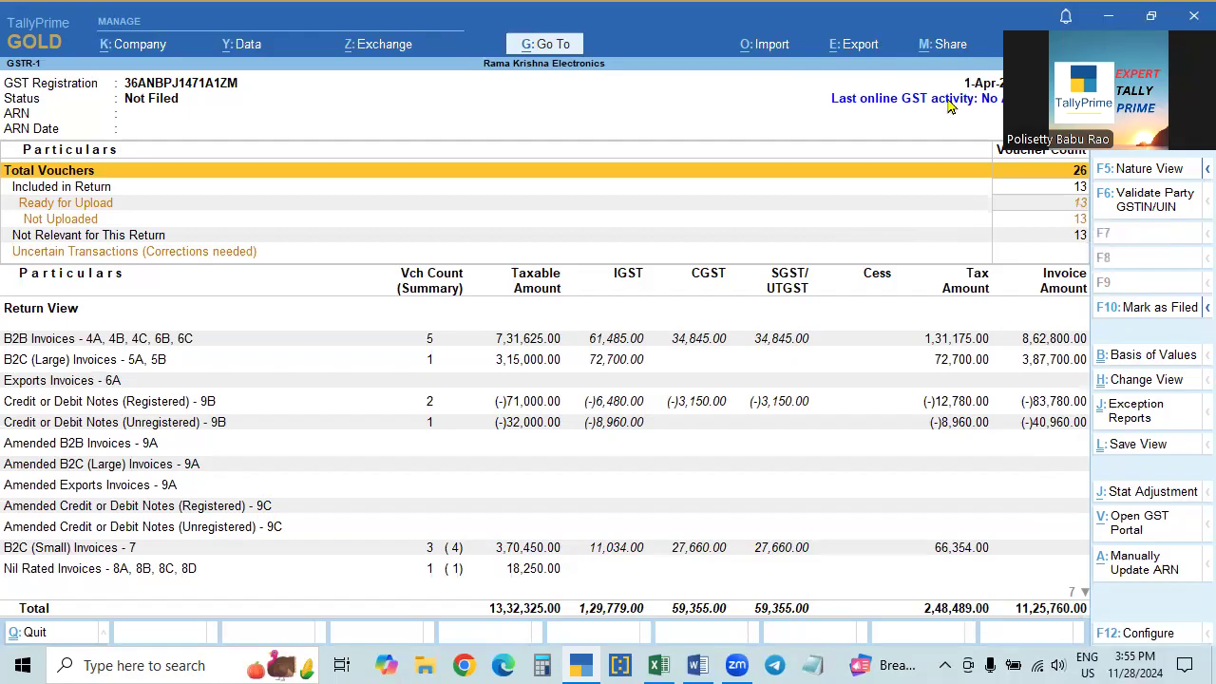
Check the File GSTR-1 summary once more, including its option to send, and return to the Gateway of Tally.
click(378, 44)
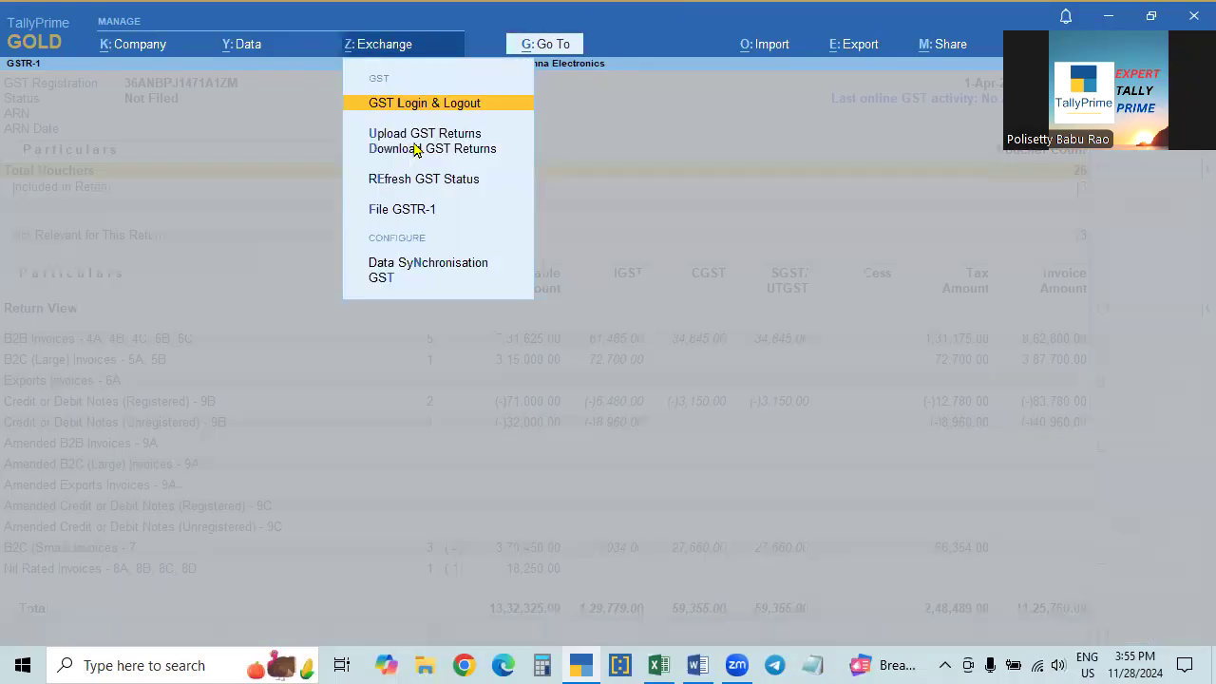
click(412, 211)
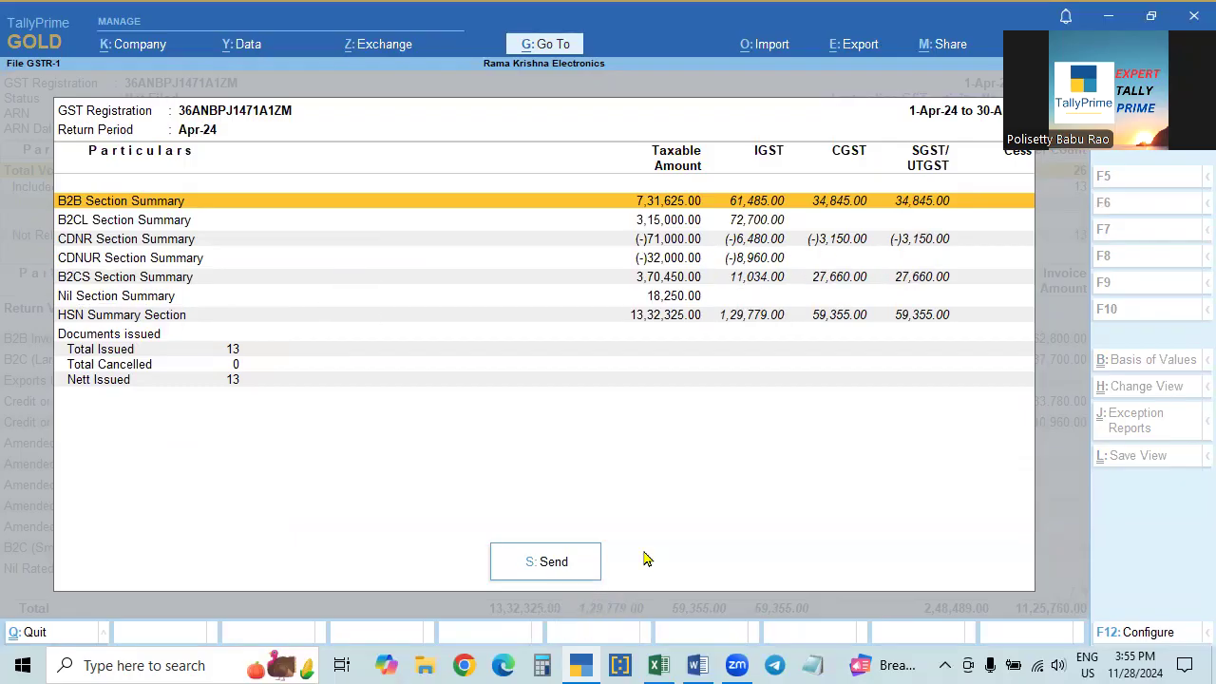
key(Escape)
key(Escape)
key(Escape)
key(Escape)
key(Escape)
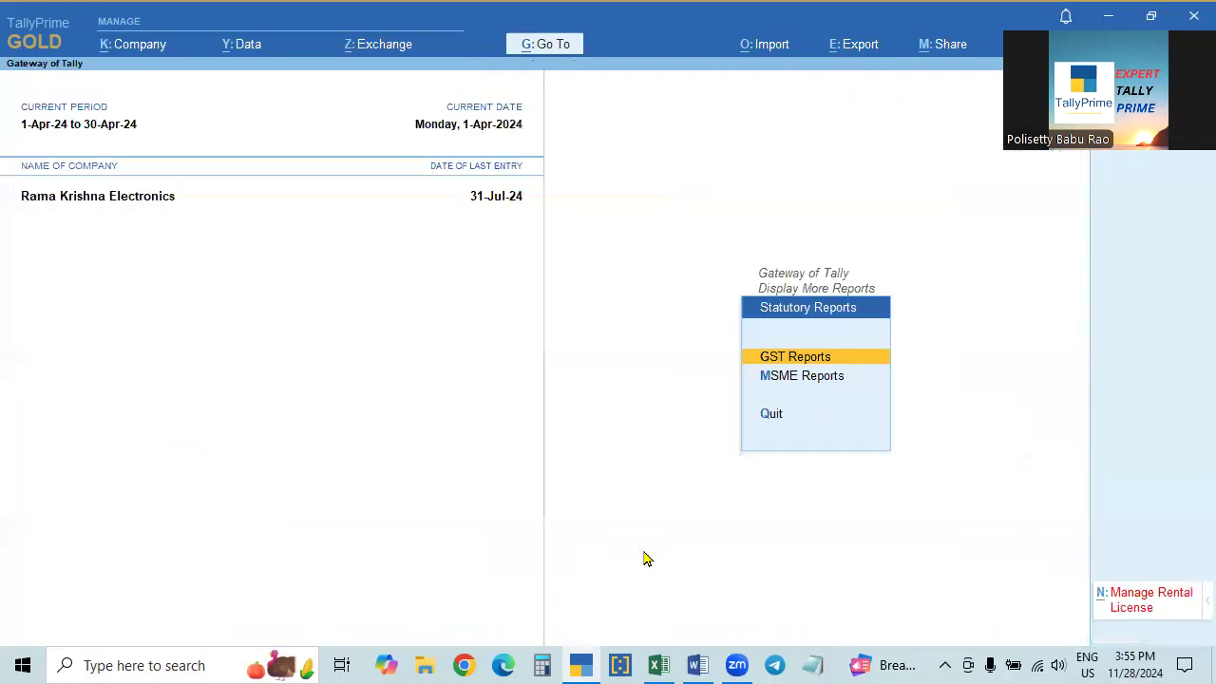
Open the Download GST Returns configuration and set the return type to GSTR-2B.
click(375, 44)
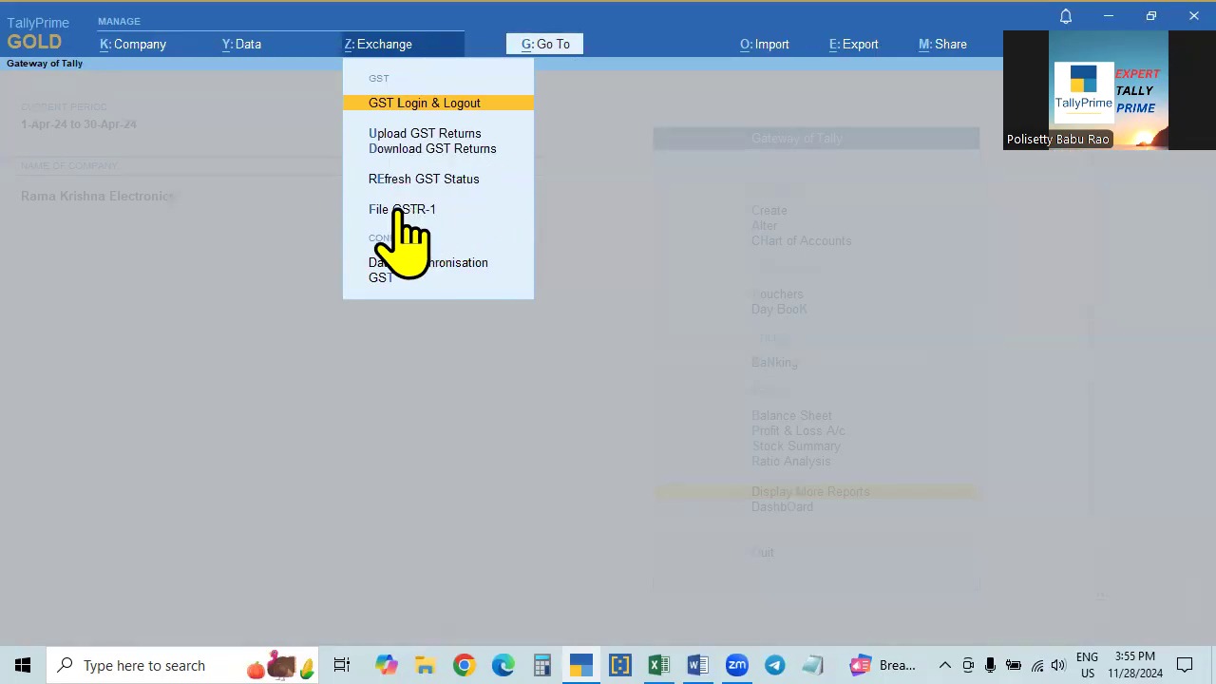
click(429, 149)
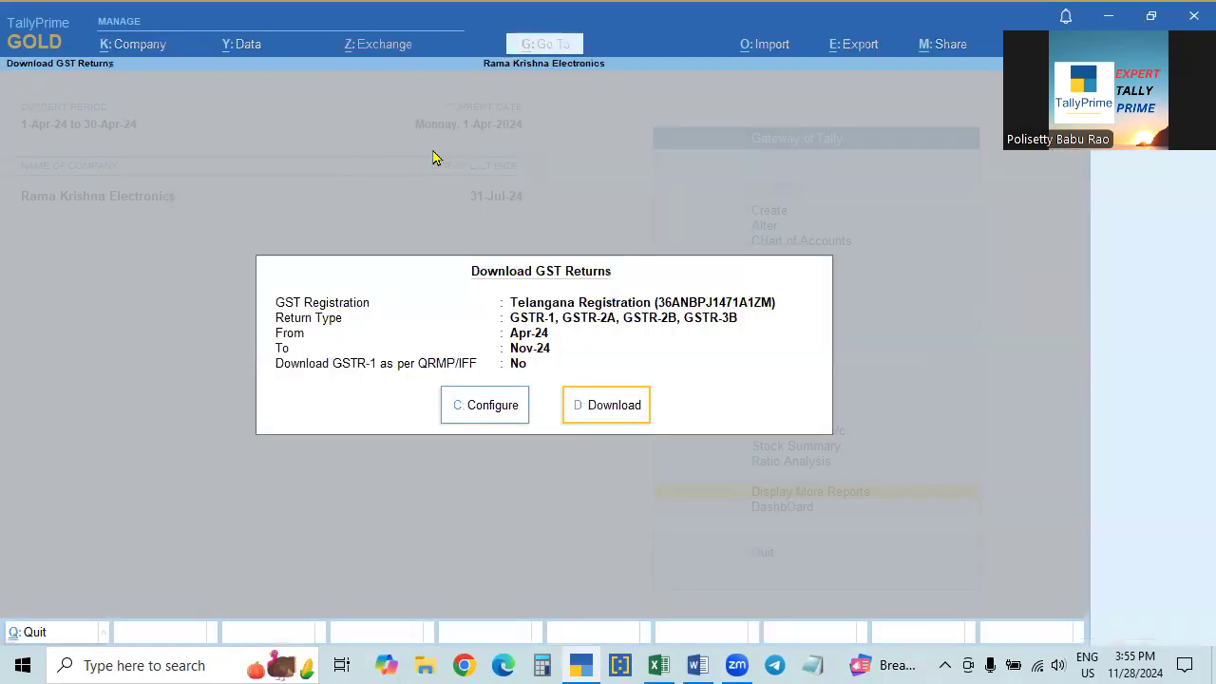
click(495, 407)
key(Return)
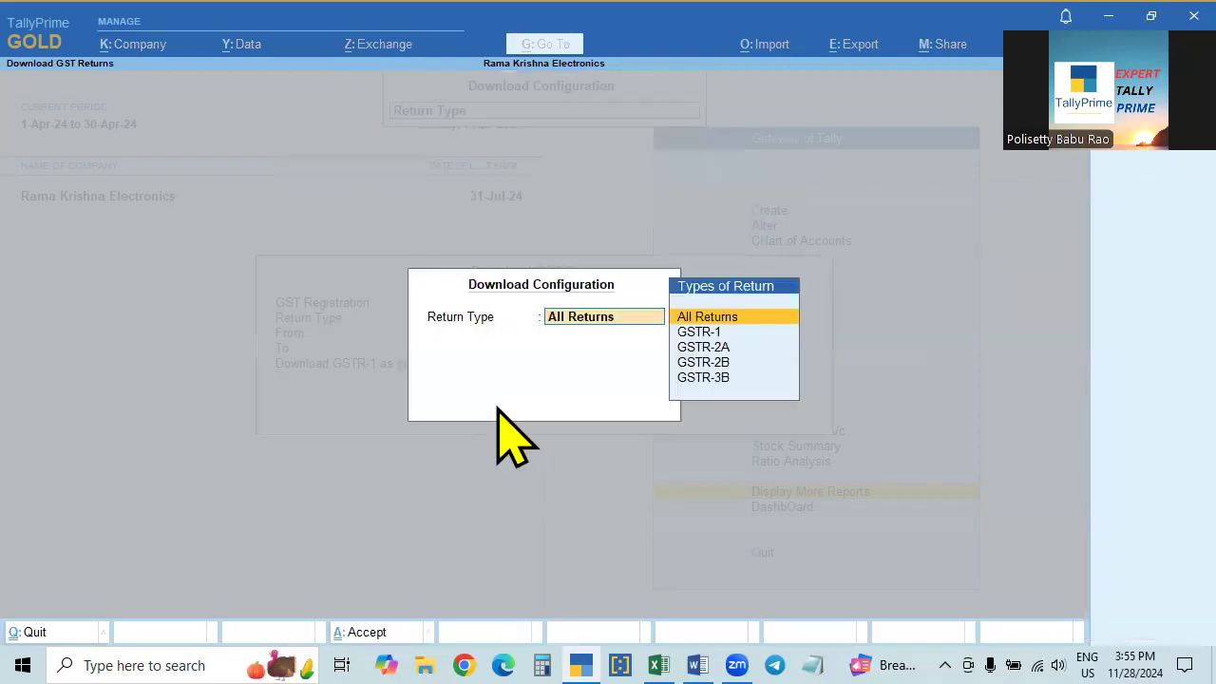
key(Down)
key(Down)
key(Down)
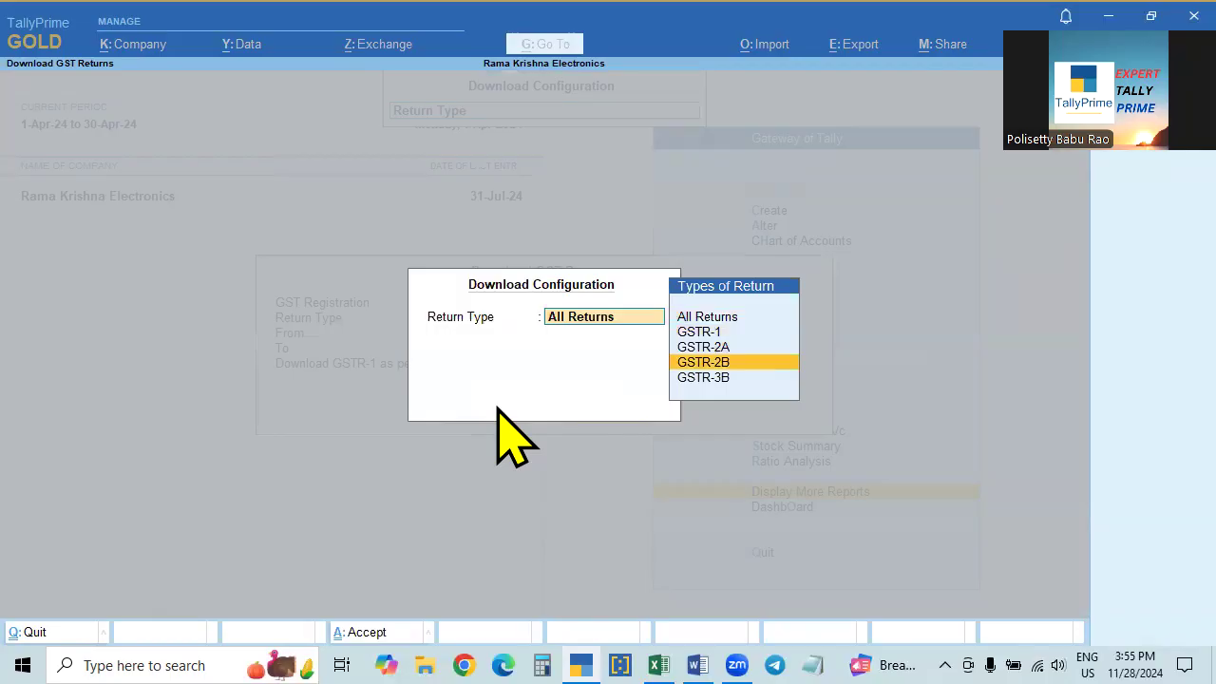
key(Return)
key(Return)
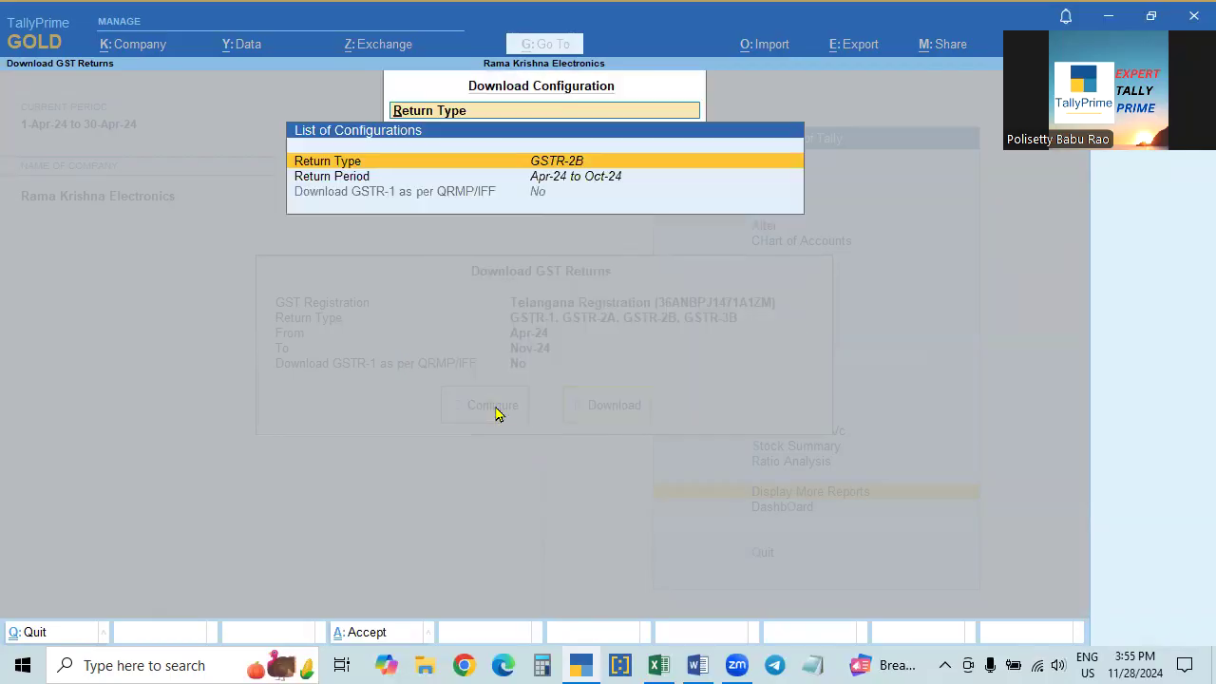
Set the download return period from Apr-24 to Apr-24 and accept the configuration.
key(Down)
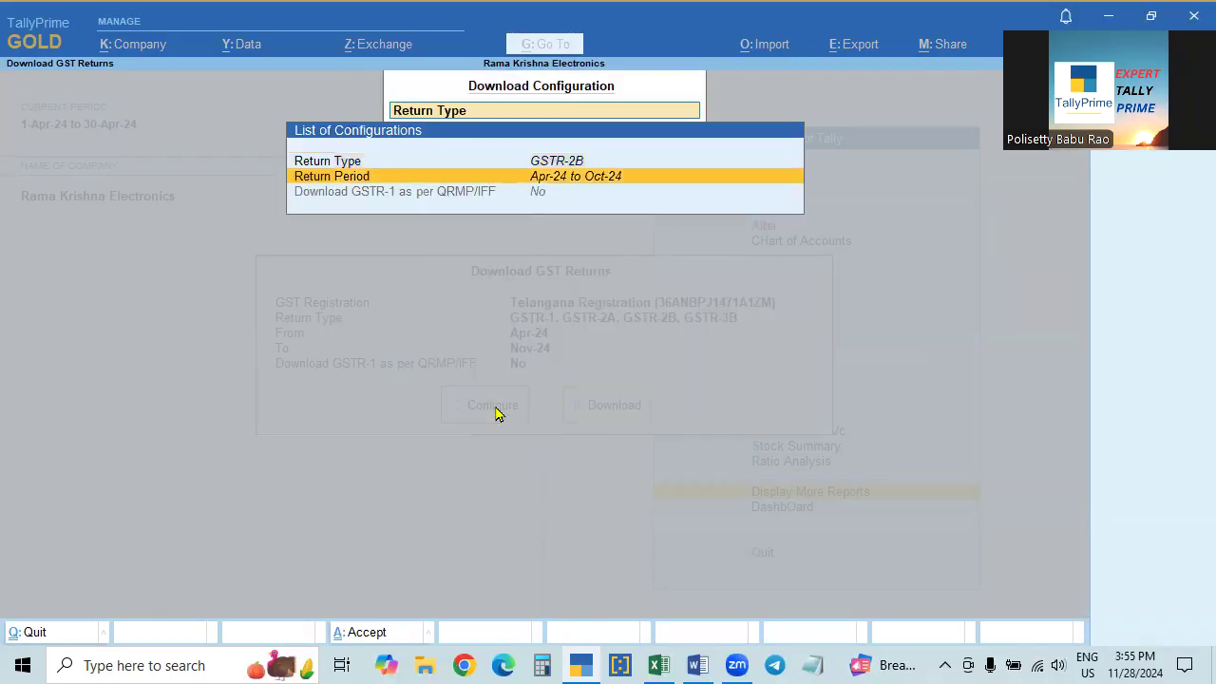
key(Return)
key(BackSpace)
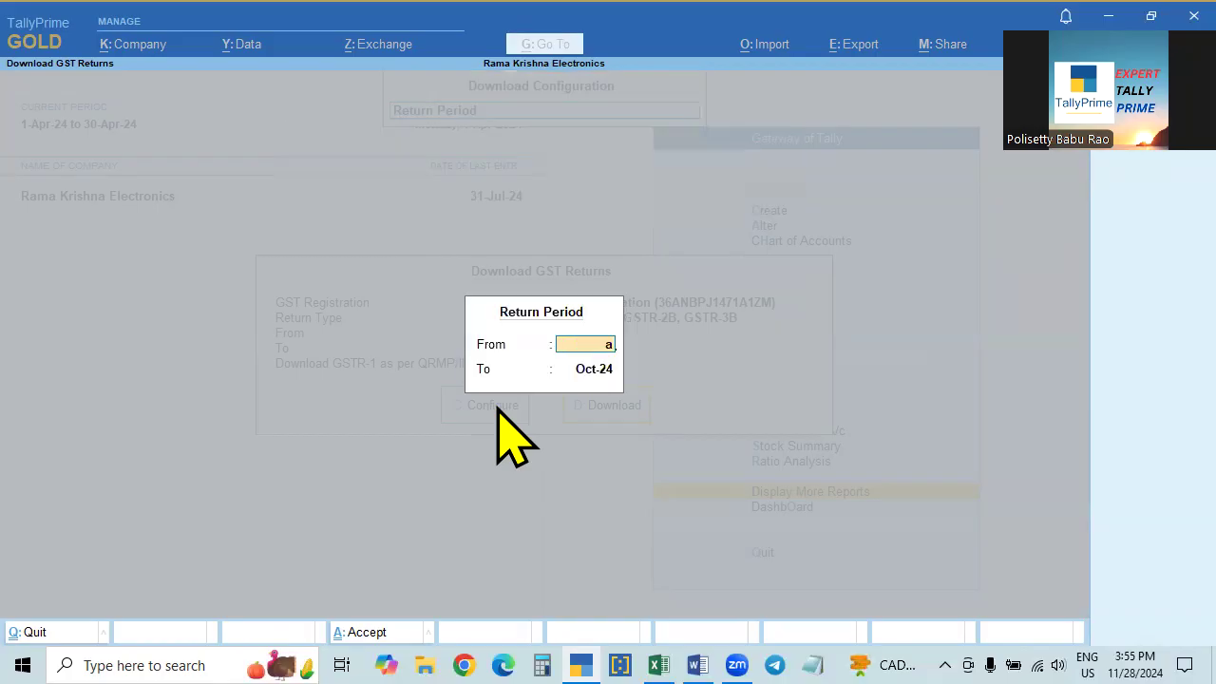
text(a)
key(Return)
text(a)
text(p)
key(Return)
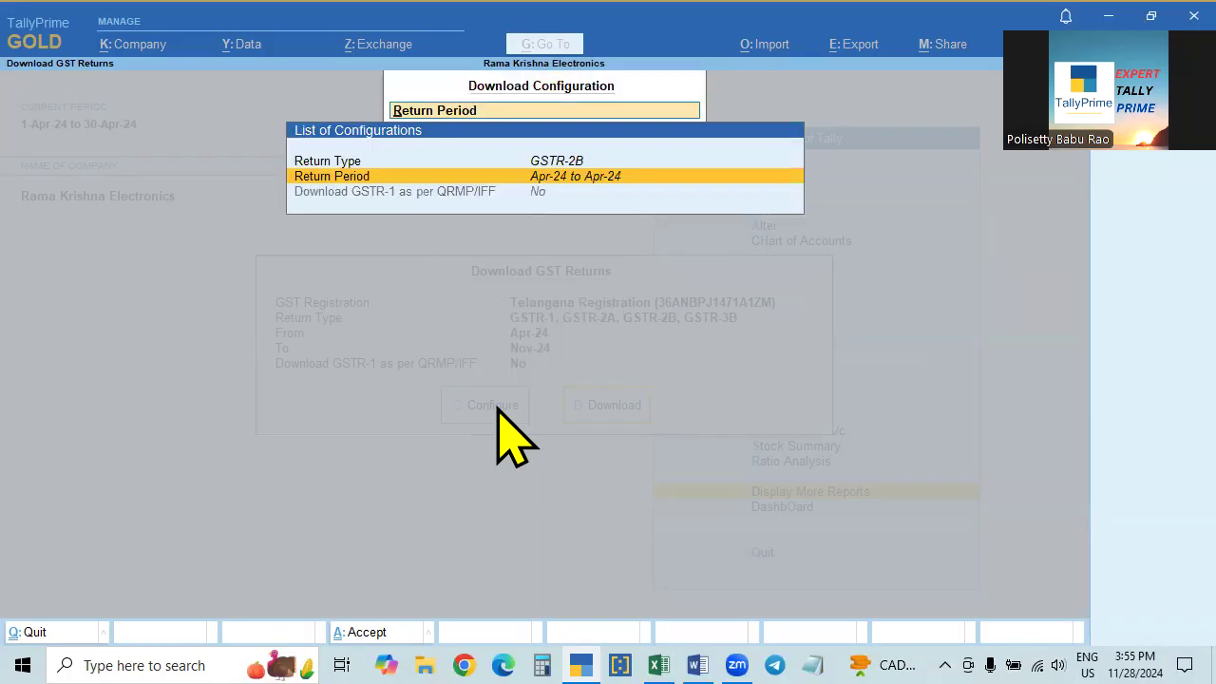
key(ctrl+a)
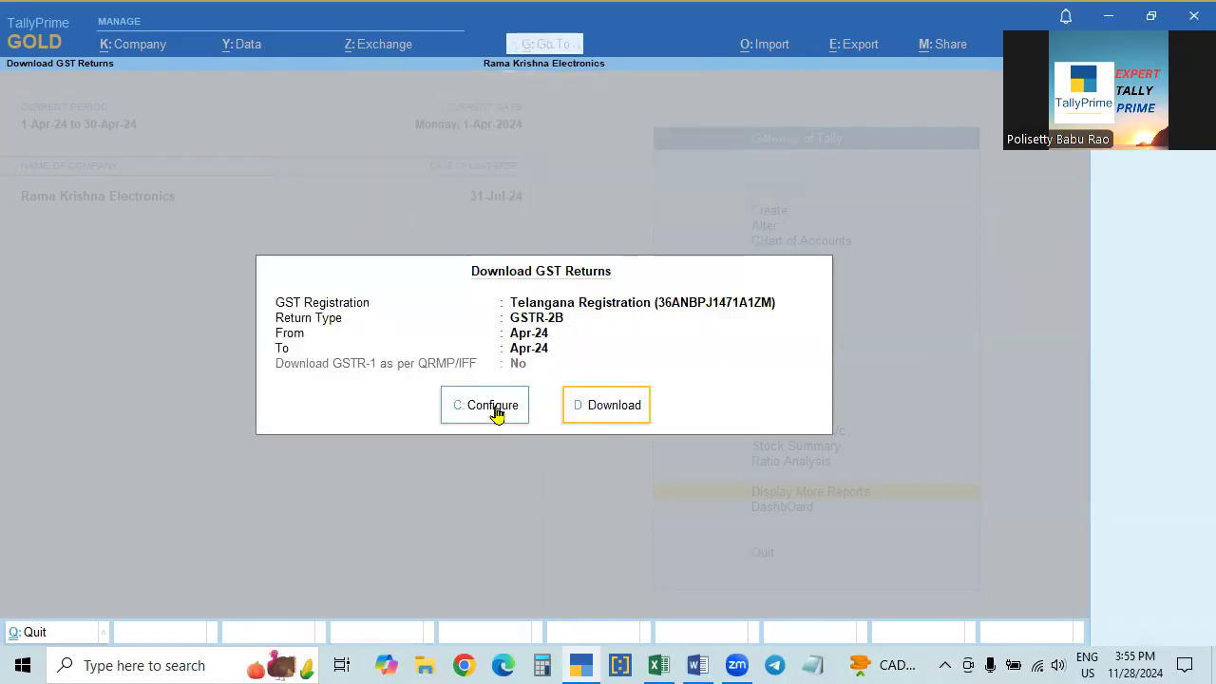
Try to download the GSTR-2B return for Apr-24, dismiss the GST username prompt and return to the Gateway of Tally.
click(624, 412)
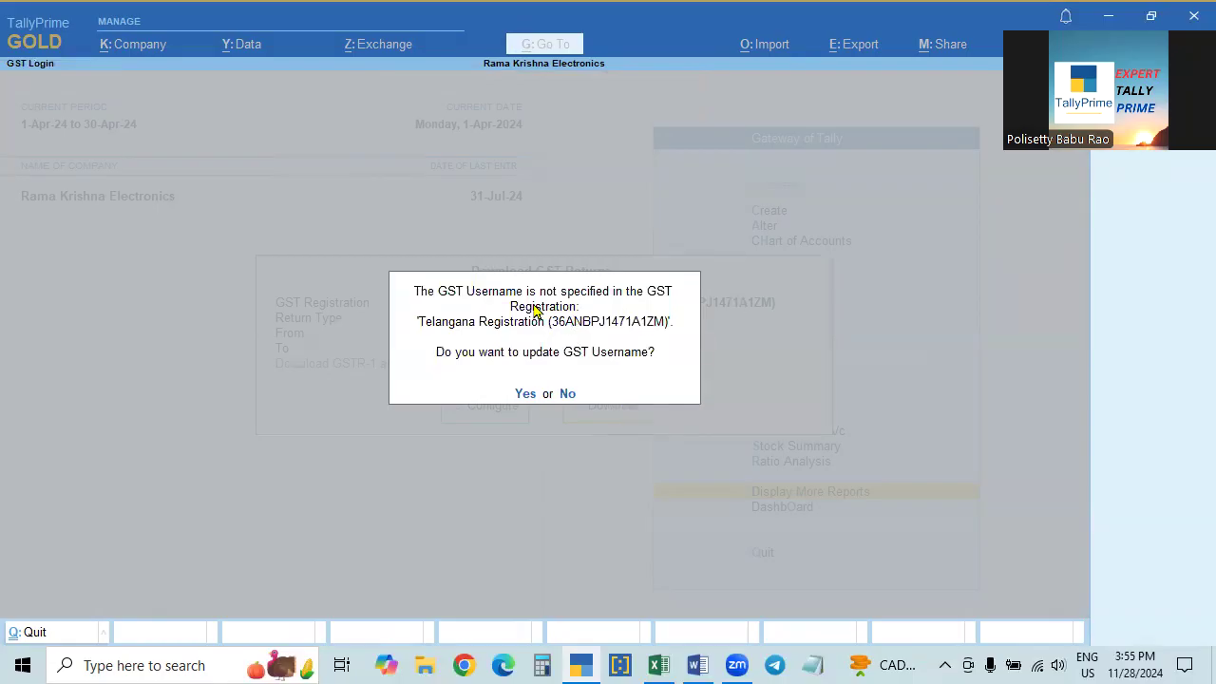
key(Escape)
key(Escape)
key(Escape)
key(Escape)
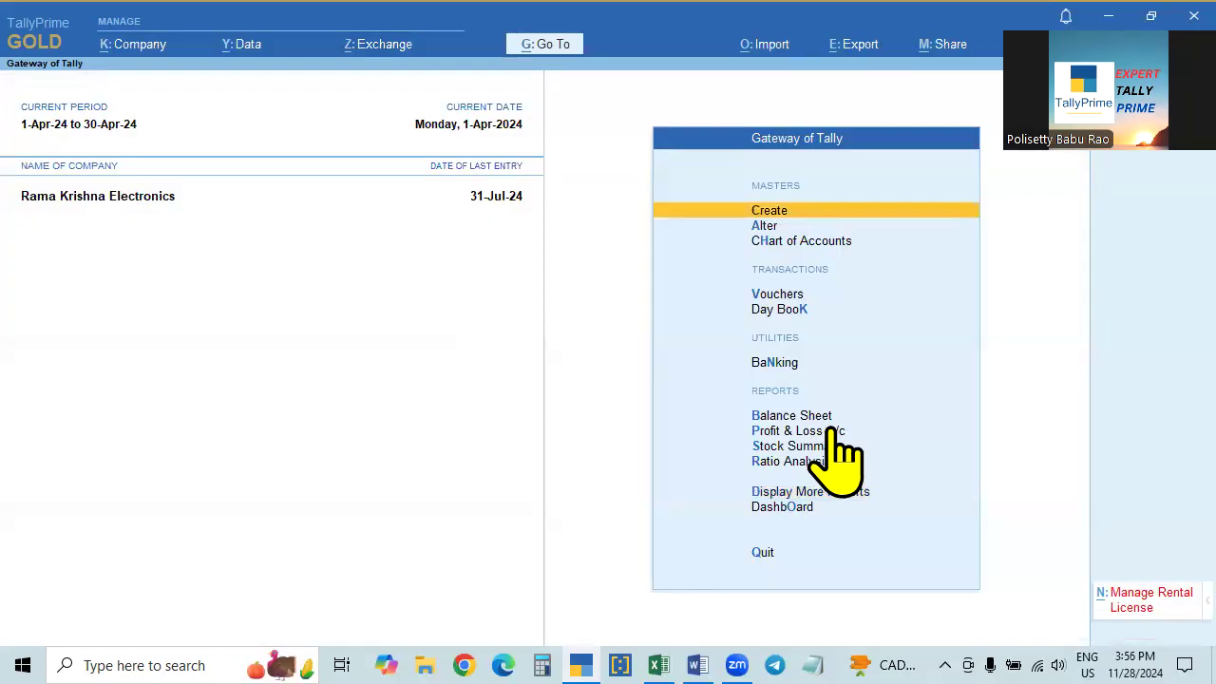
Open the GSTR-2B Reconciliation report from the statutory GST reports.
click(838, 492)
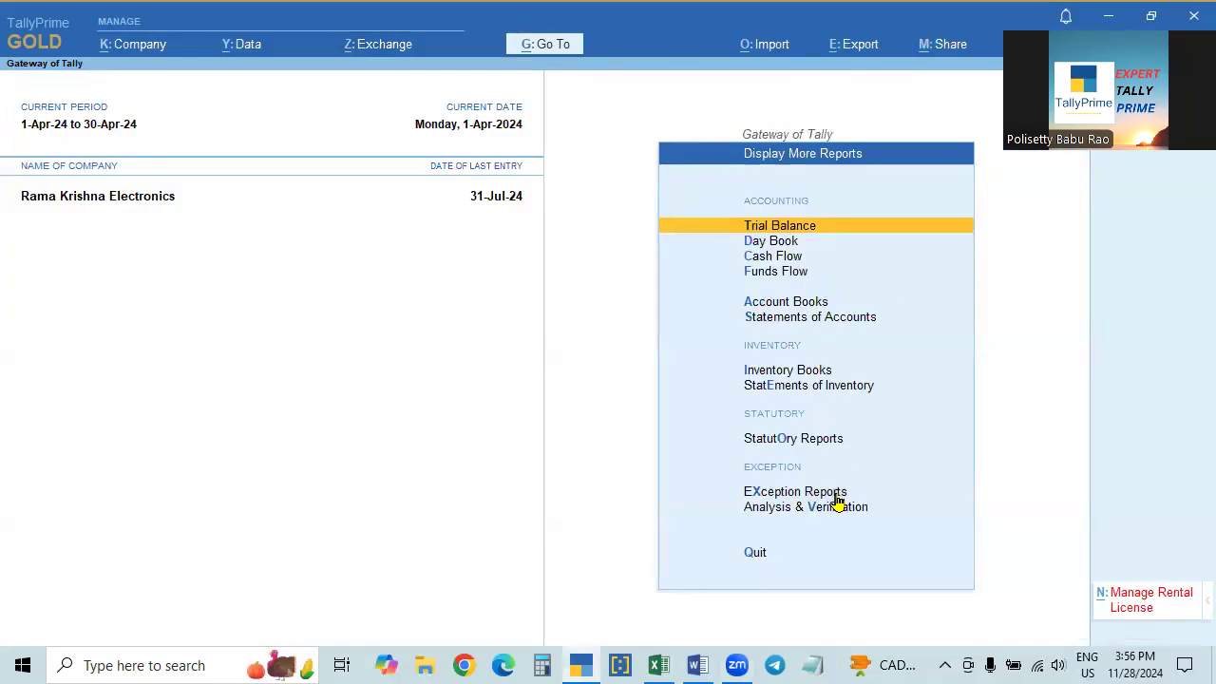
click(800, 443)
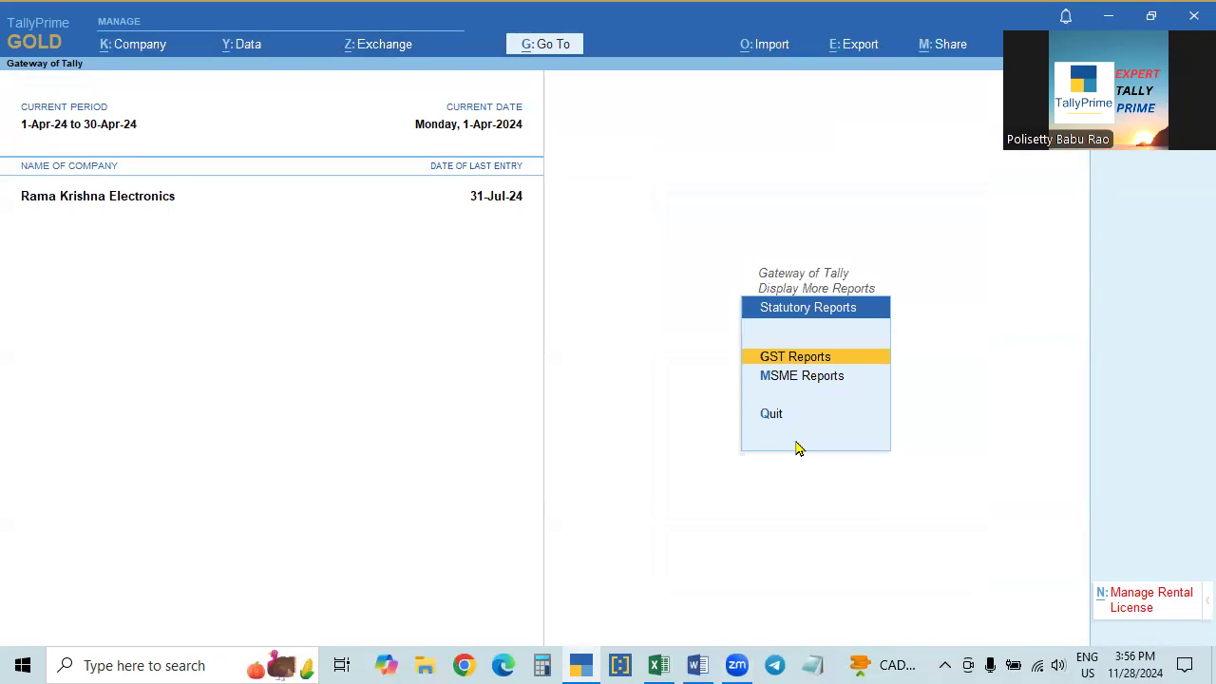
key(Return)
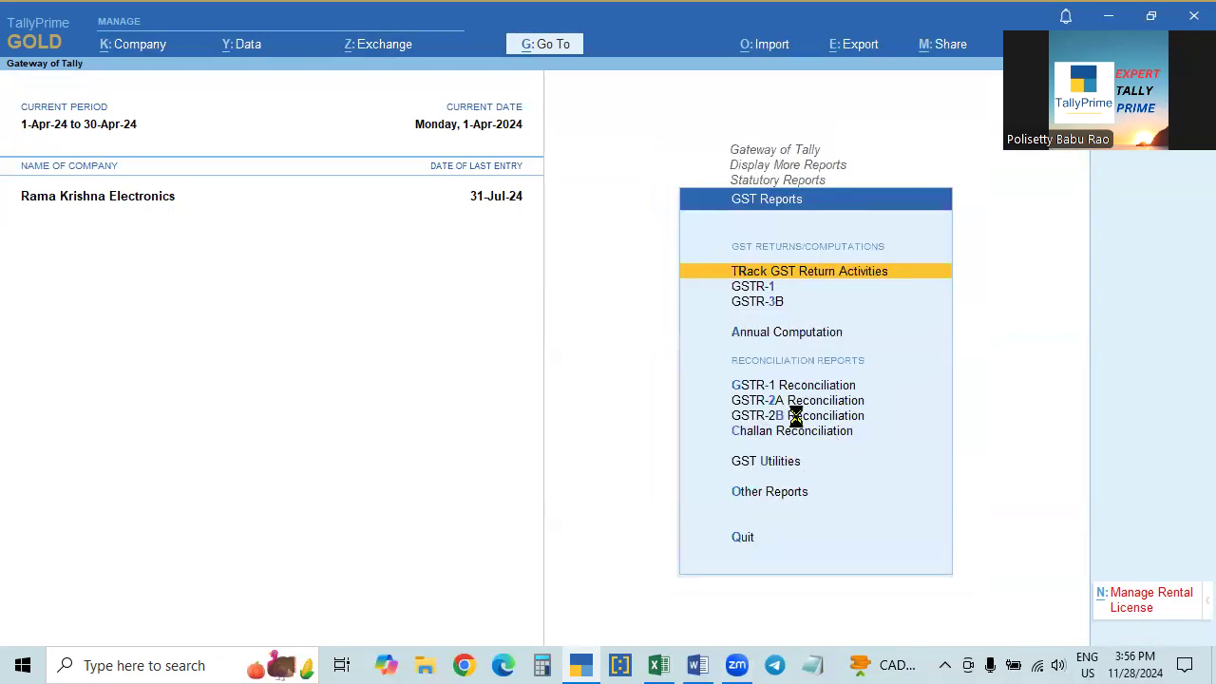
click(795, 416)
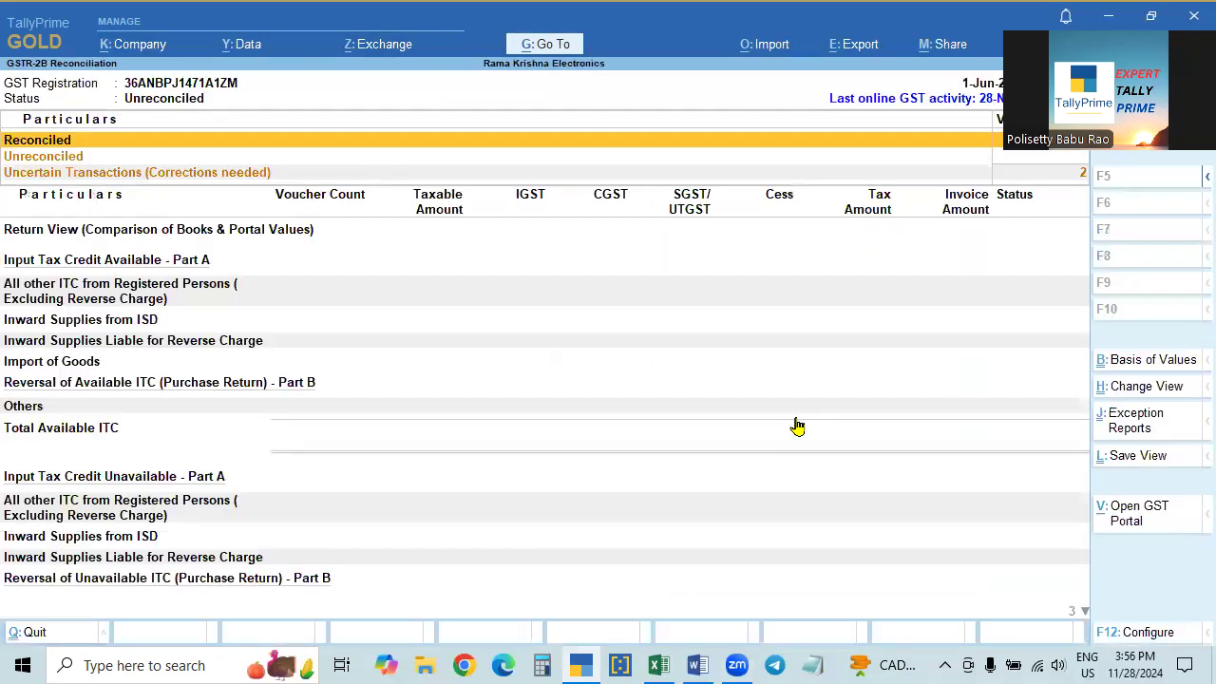
Set the GSTR-2B Reconciliation period to April 2024, starting from 1-4-2024.
key(alt+F2)
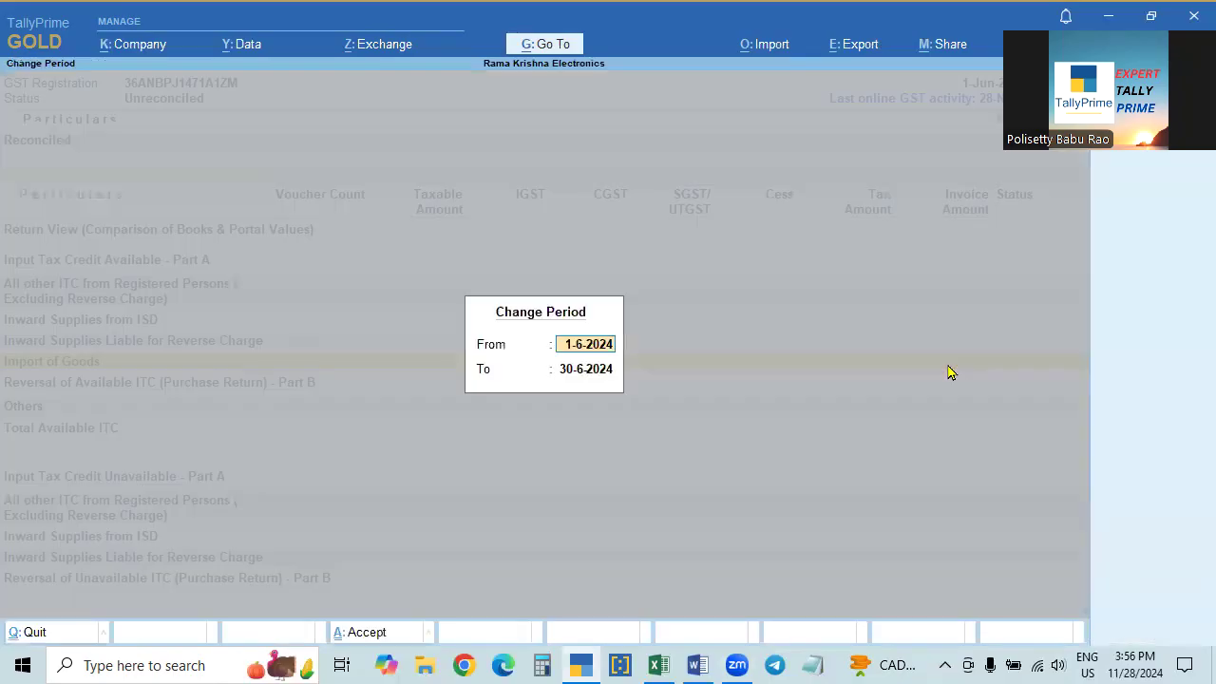
text(ap)
key(Return)
text(ap)
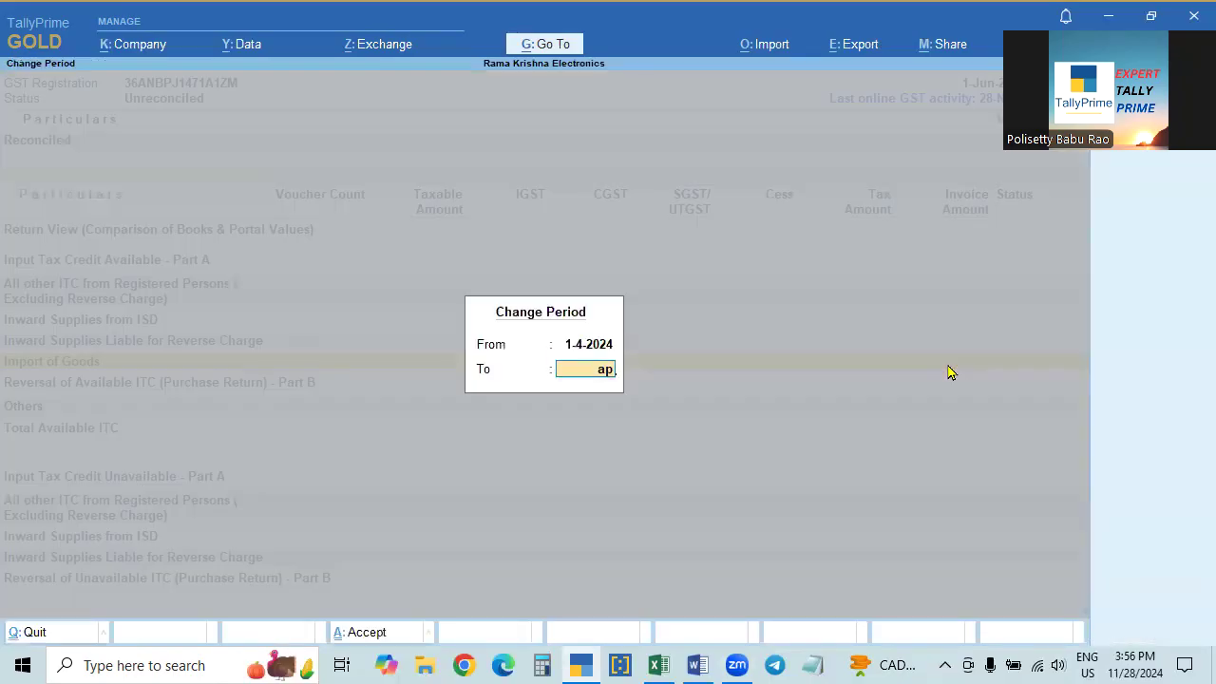
key(Return)
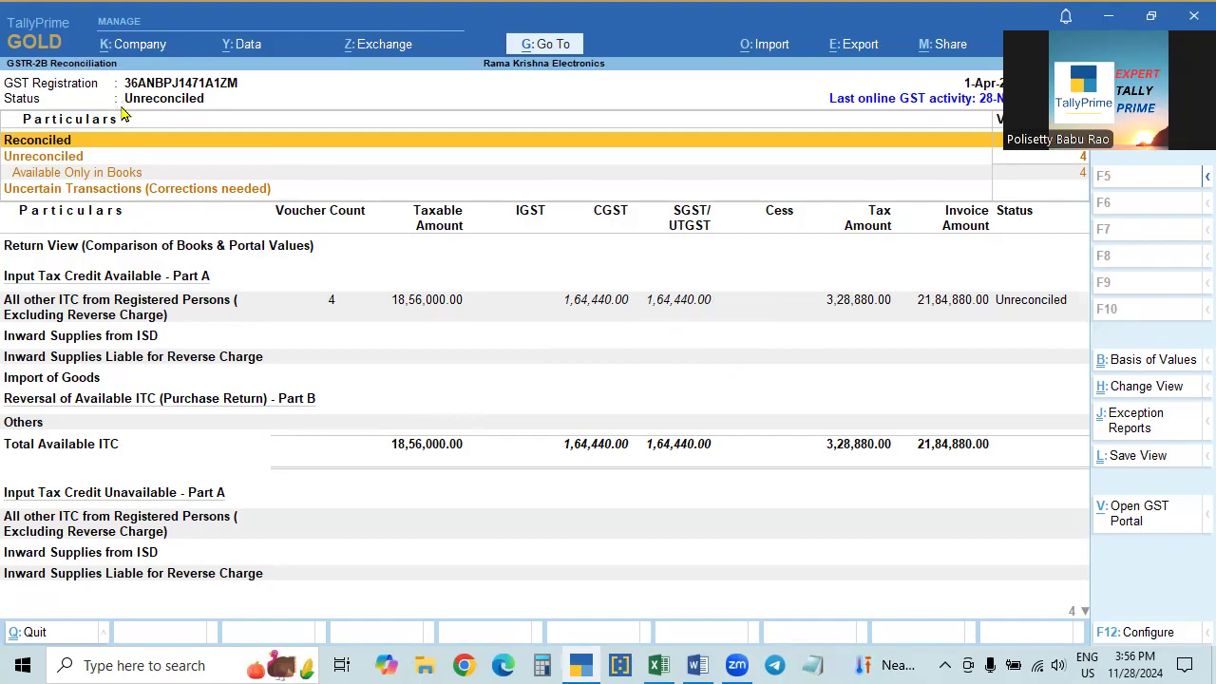
Close the GSTR-2B Reconciliation report, view the GST exchange options and return to the Gateway of Tally.
key(Escape)
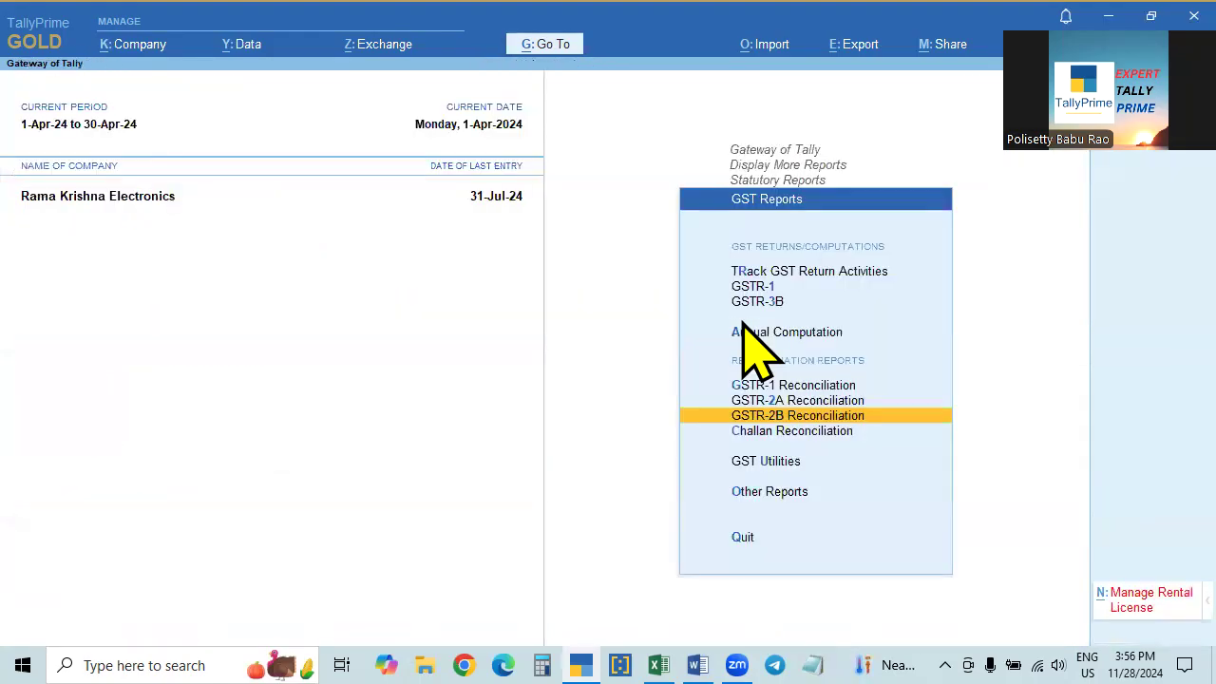
click(380, 48)
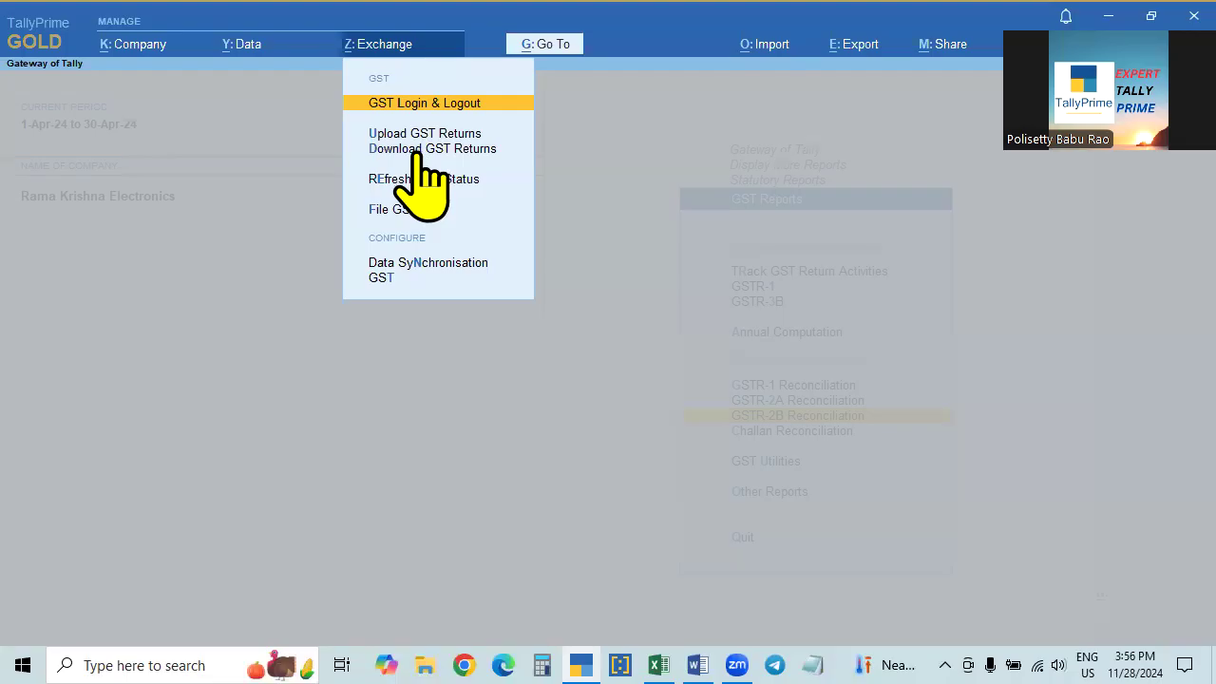
key(Escape)
key(Escape)
key(Escape)
key(Escape)
key(Escape)
key(Escape)
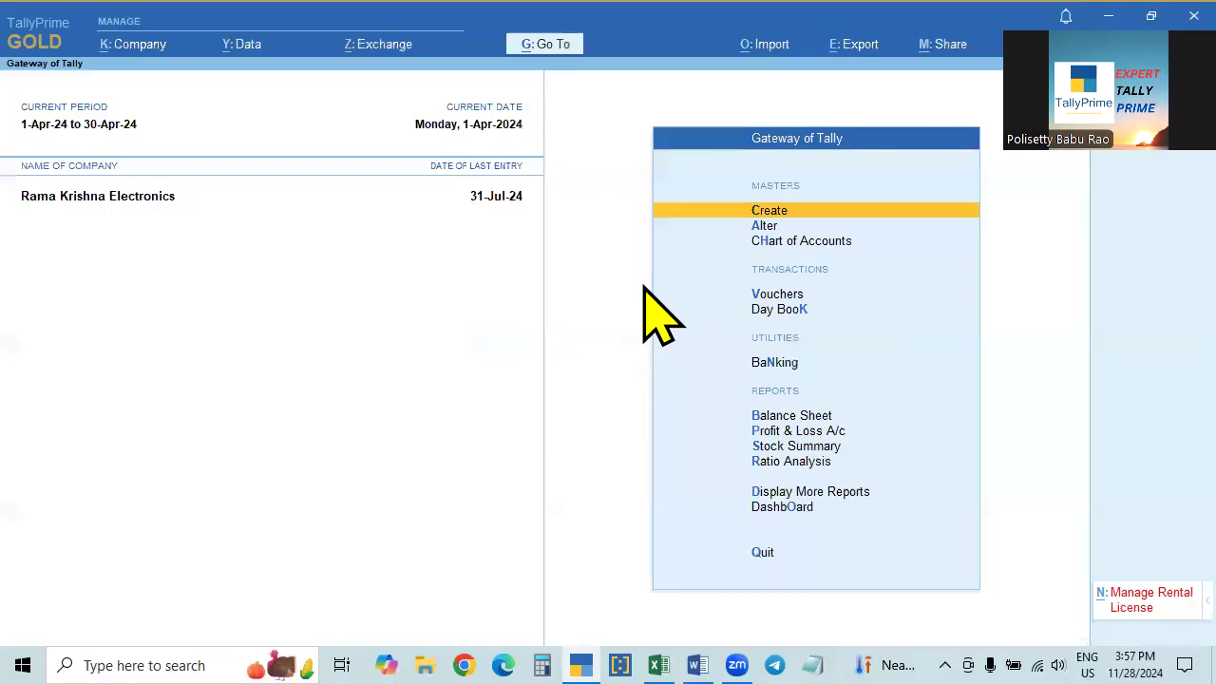
Open the company Anil Television House from the list of companies.
key(alt+F3)
key(Return)
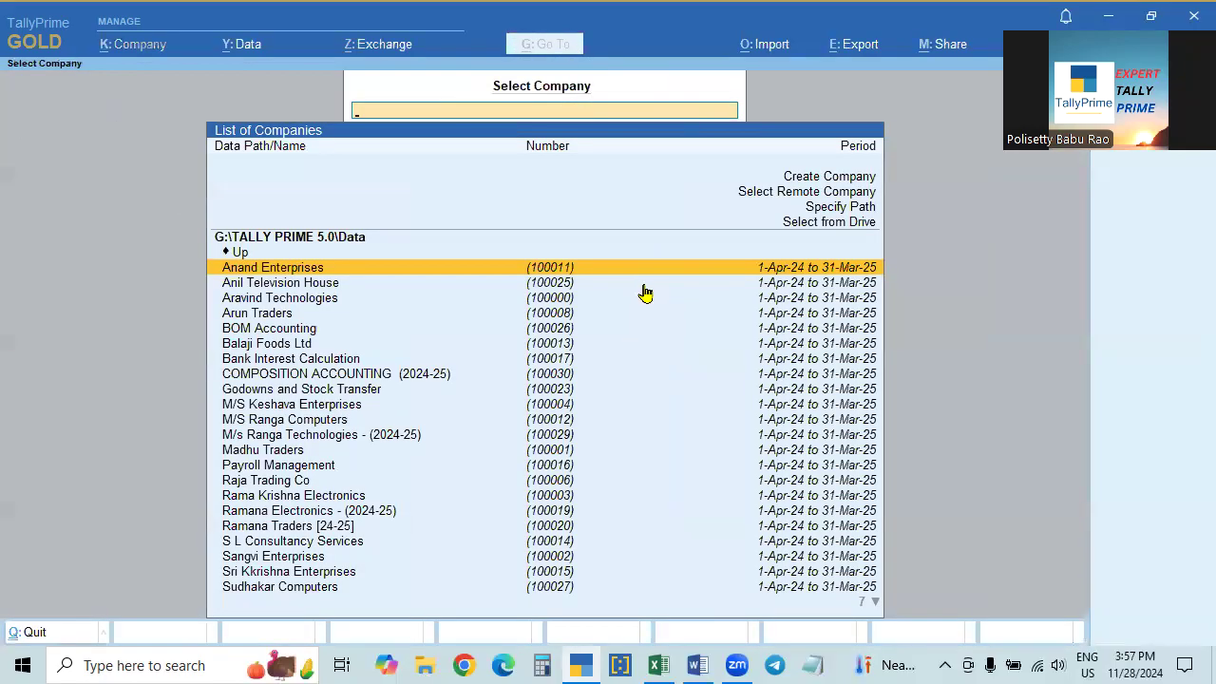
click(643, 285)
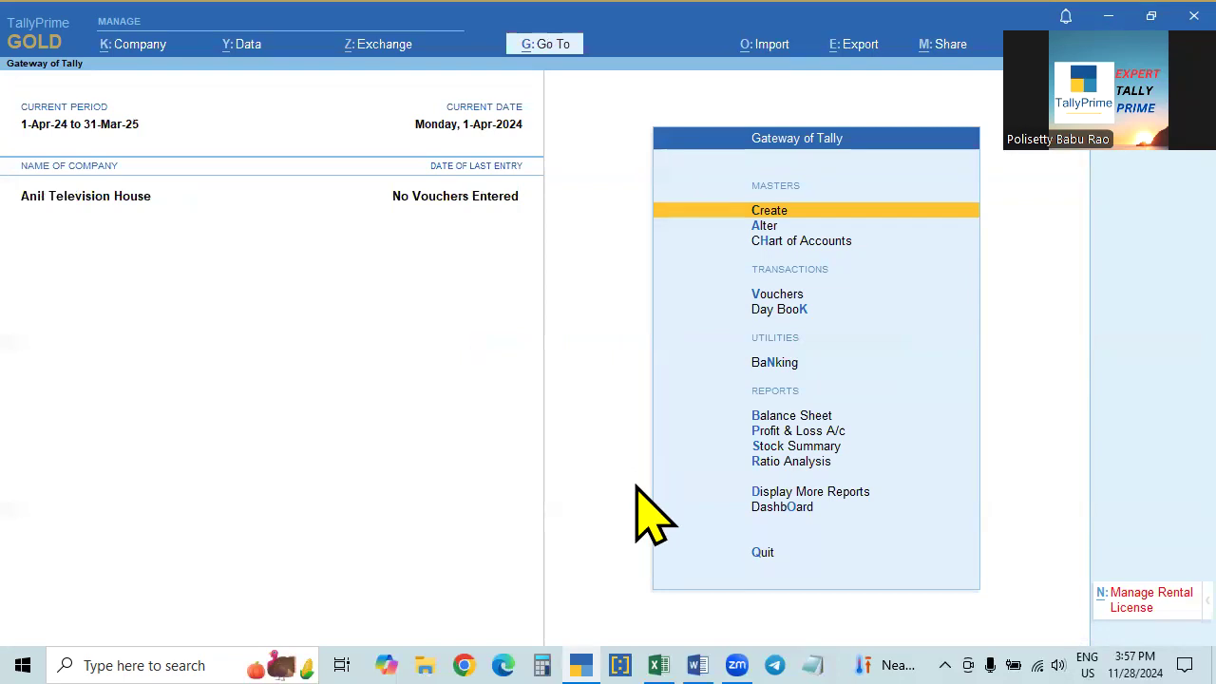
Review the Fetch Party item in the TALLY PRIME 5.0 FEATURES Word document and switch back to TallyPrime.
key(alt+Tab)
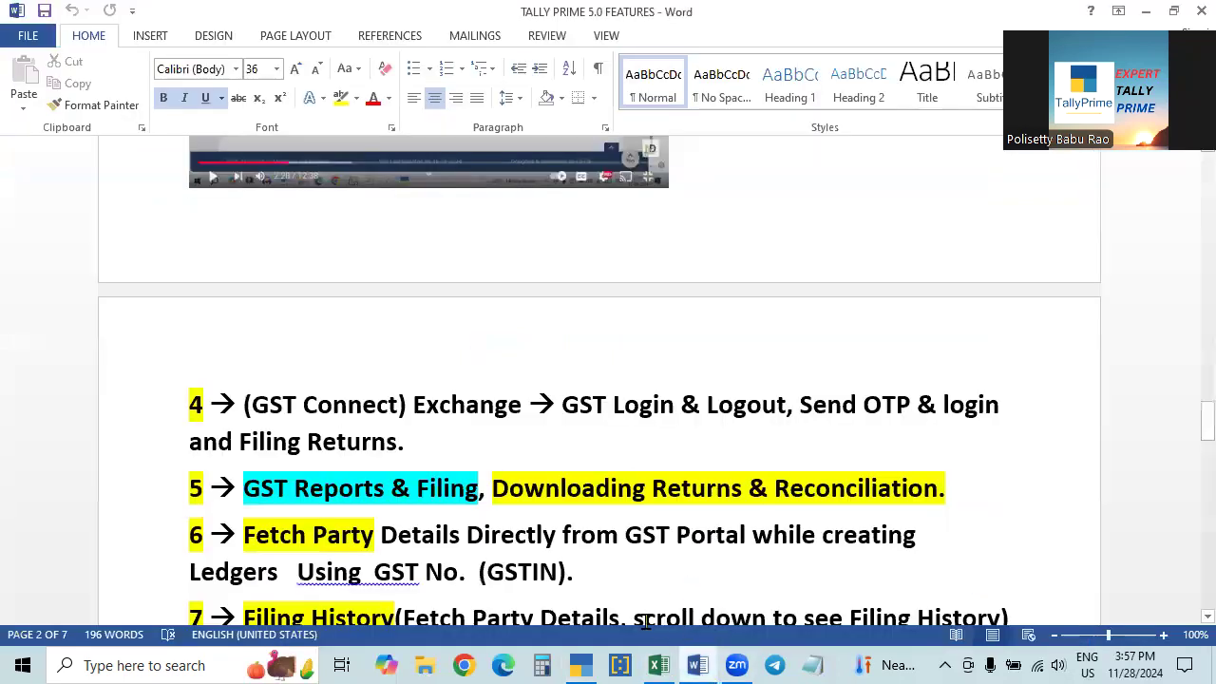
scroll(645, 622, down, 2)
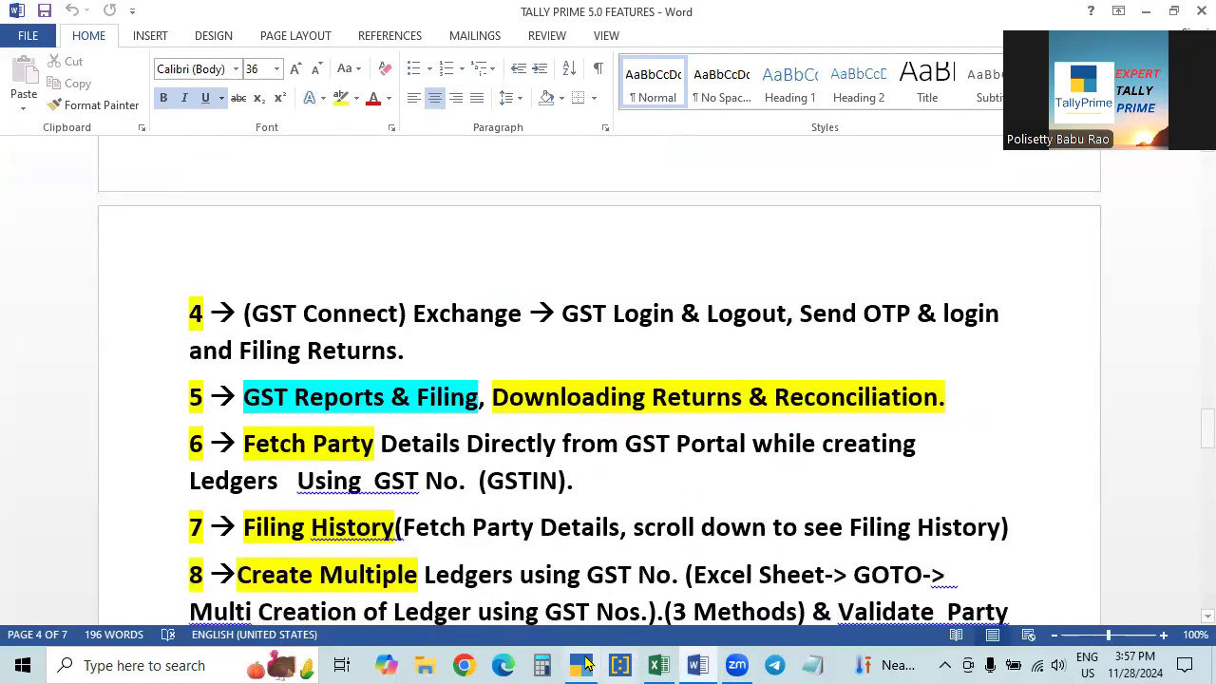
click(581, 663)
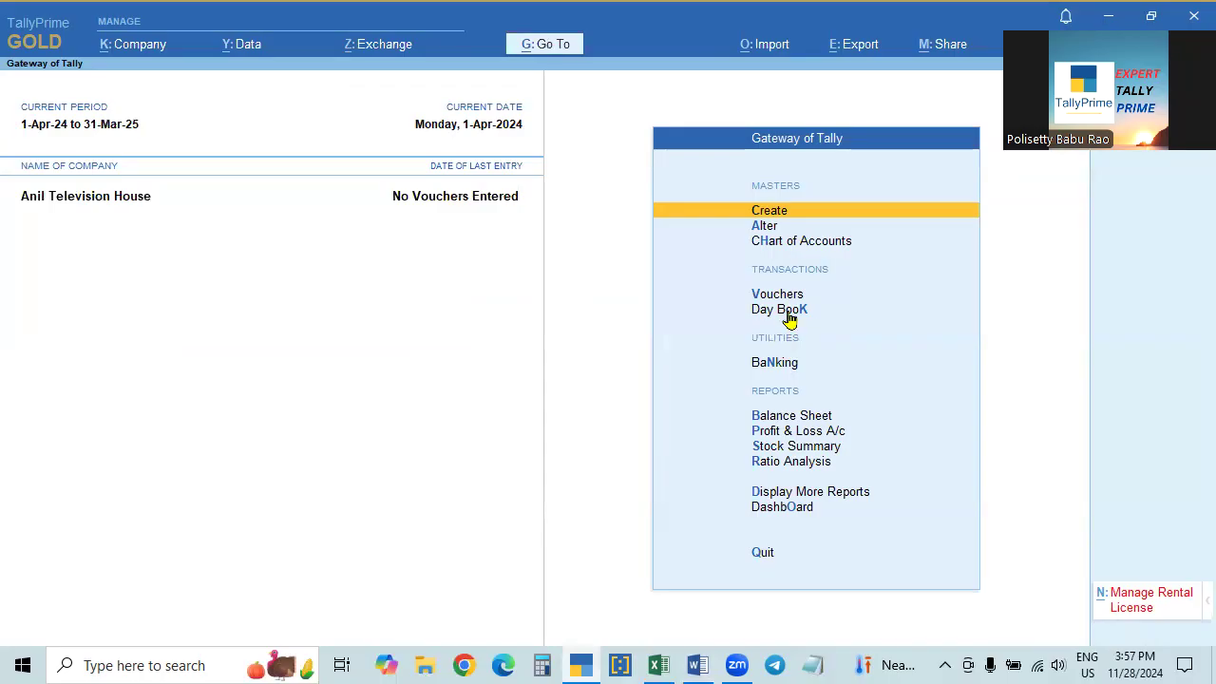
click(779, 215)
key(Down)
key(Return)
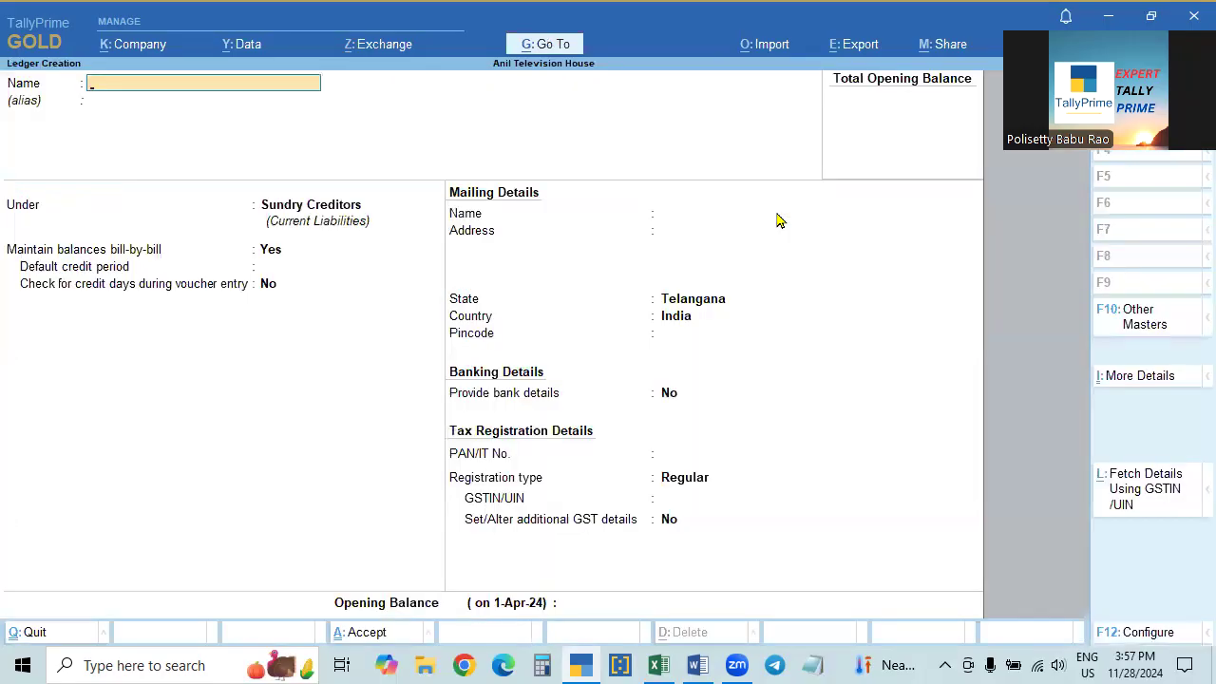
key(Escape)
key(Escape)
Open the ledger list for alteration and start creating a new ledger from it.
click(777, 220)
key(Down)
key(Return)
key(Up)
key(Up)
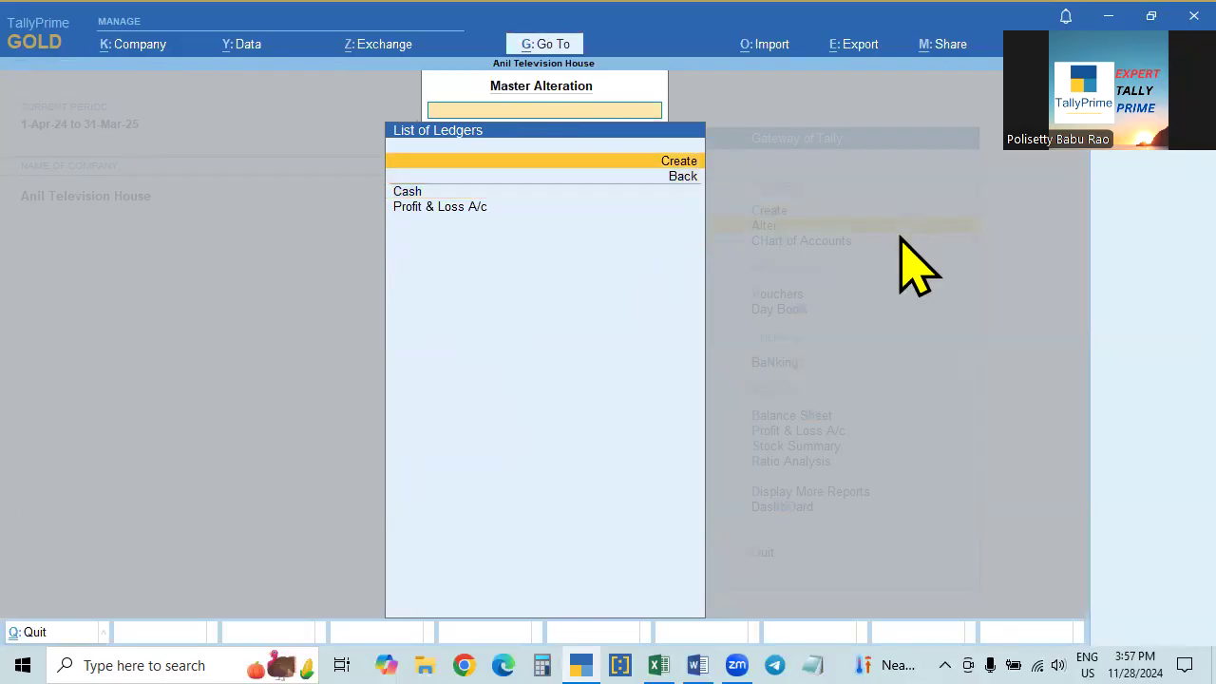
key(Return)
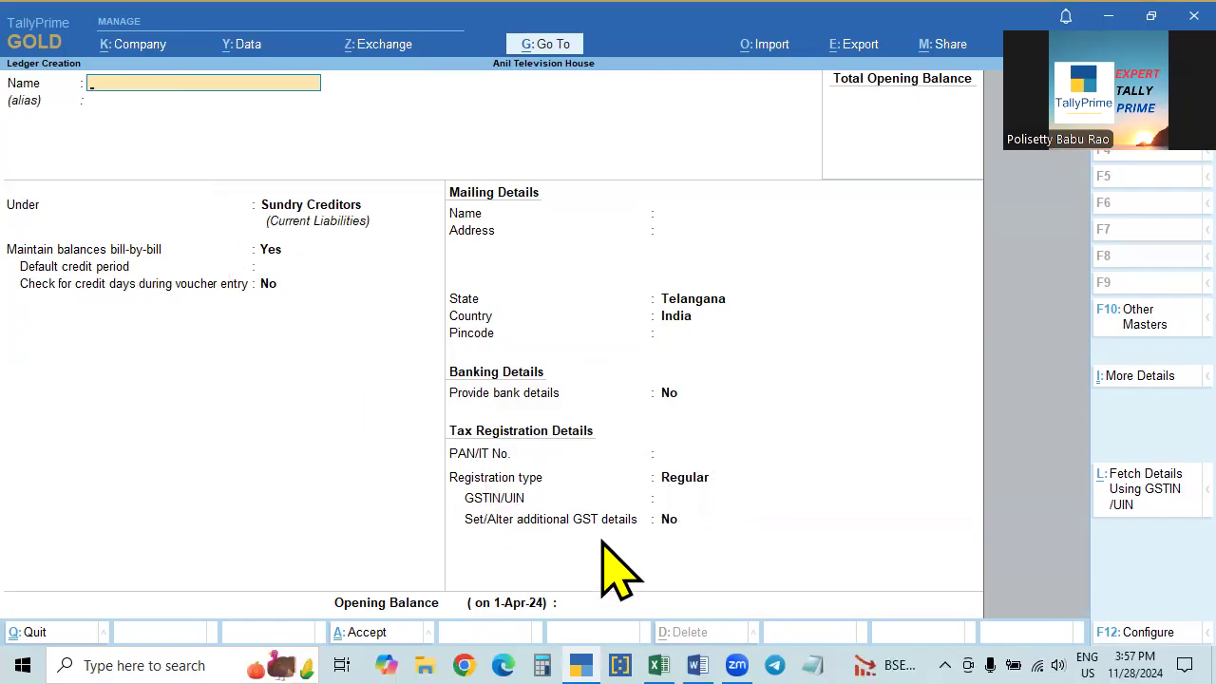
Fetch the party details for the new ledger using the GSTIN copied from cell D1 of the GSTIN Excel workbook.
click(1132, 499)
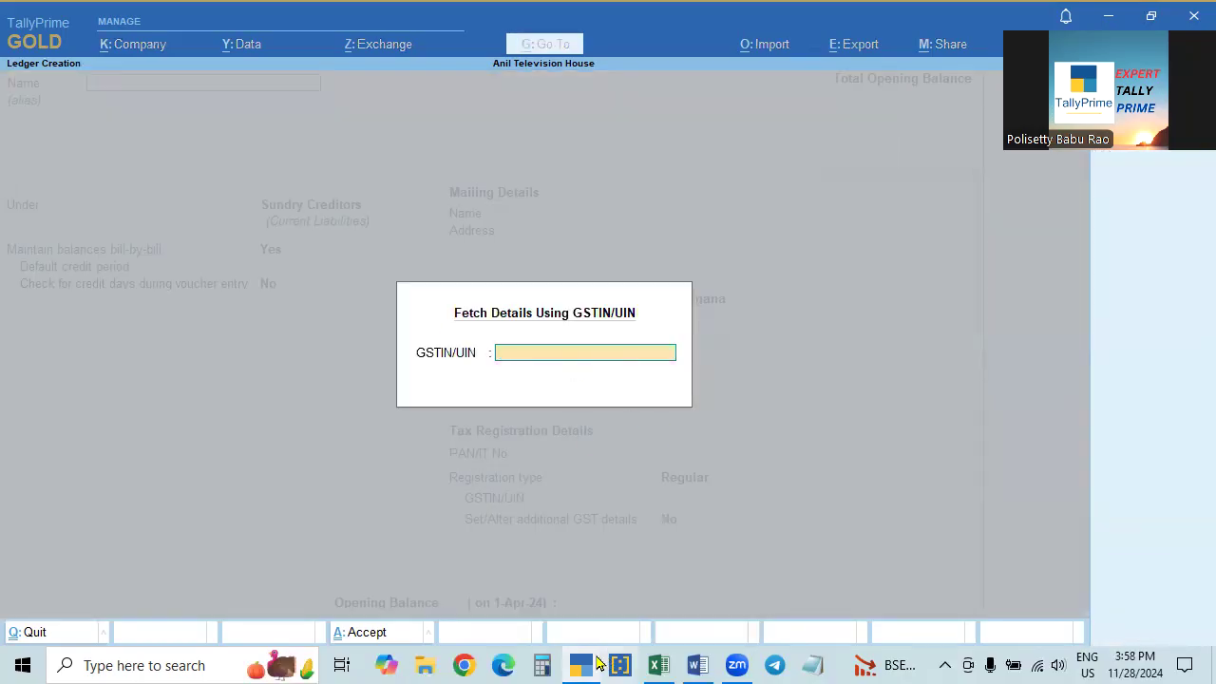
click(668, 662)
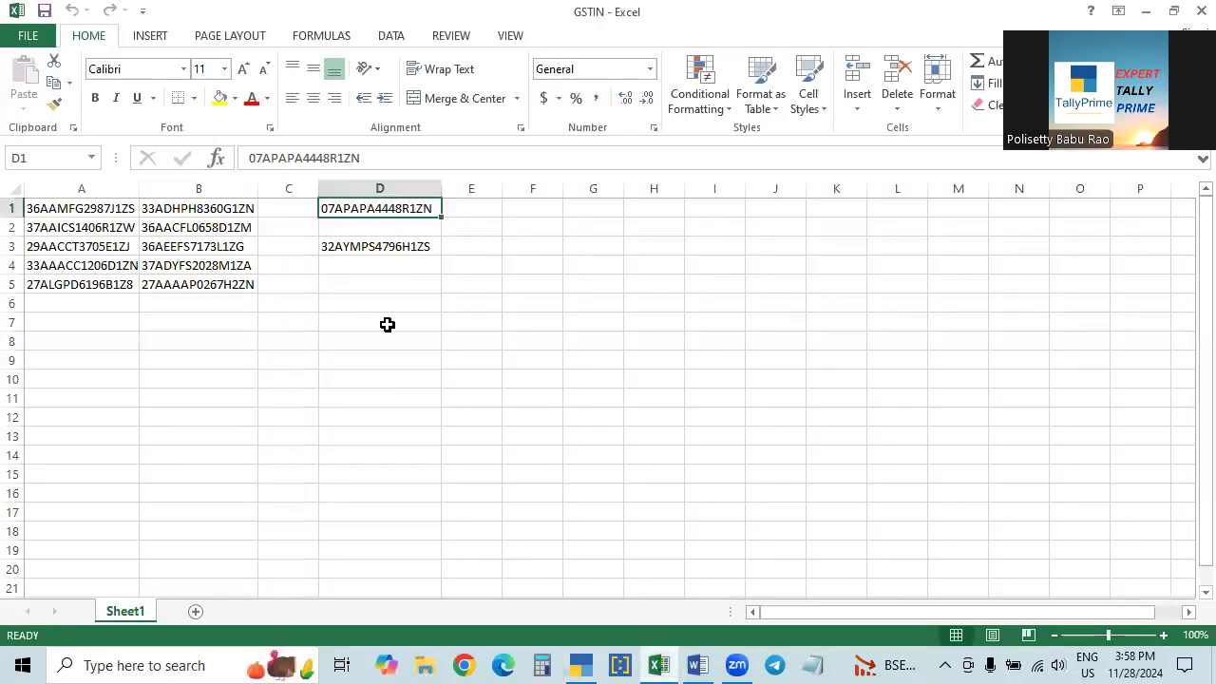
key(ctrl+c)
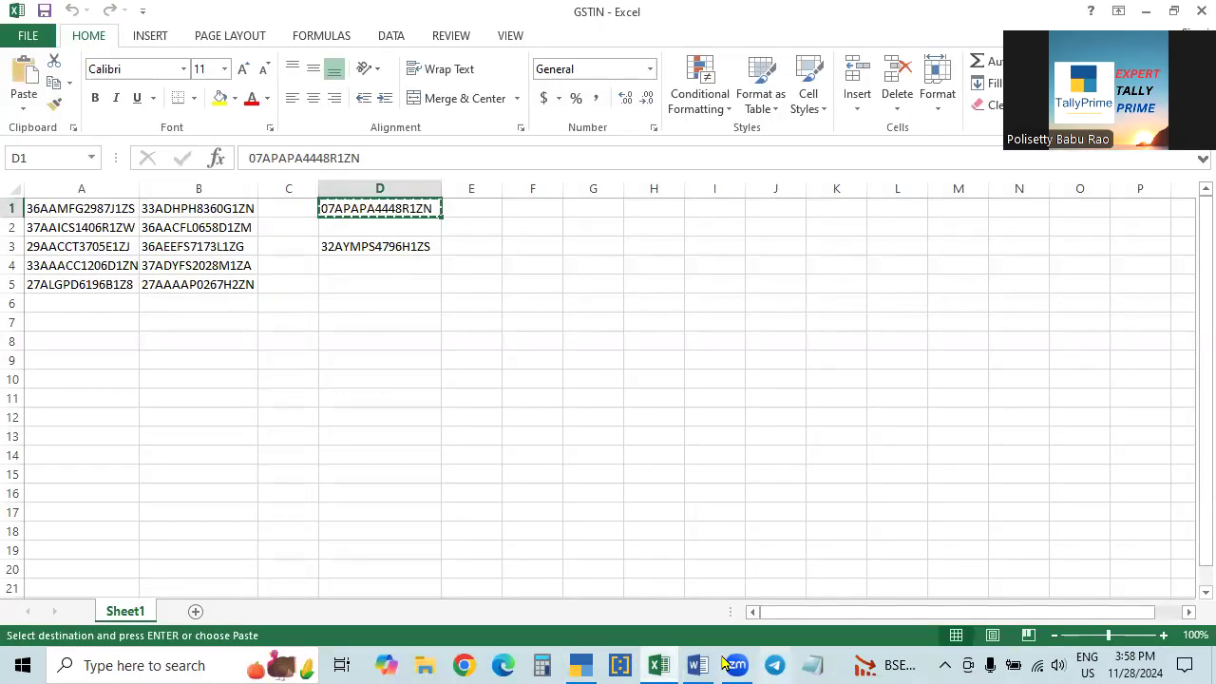
click(589, 662)
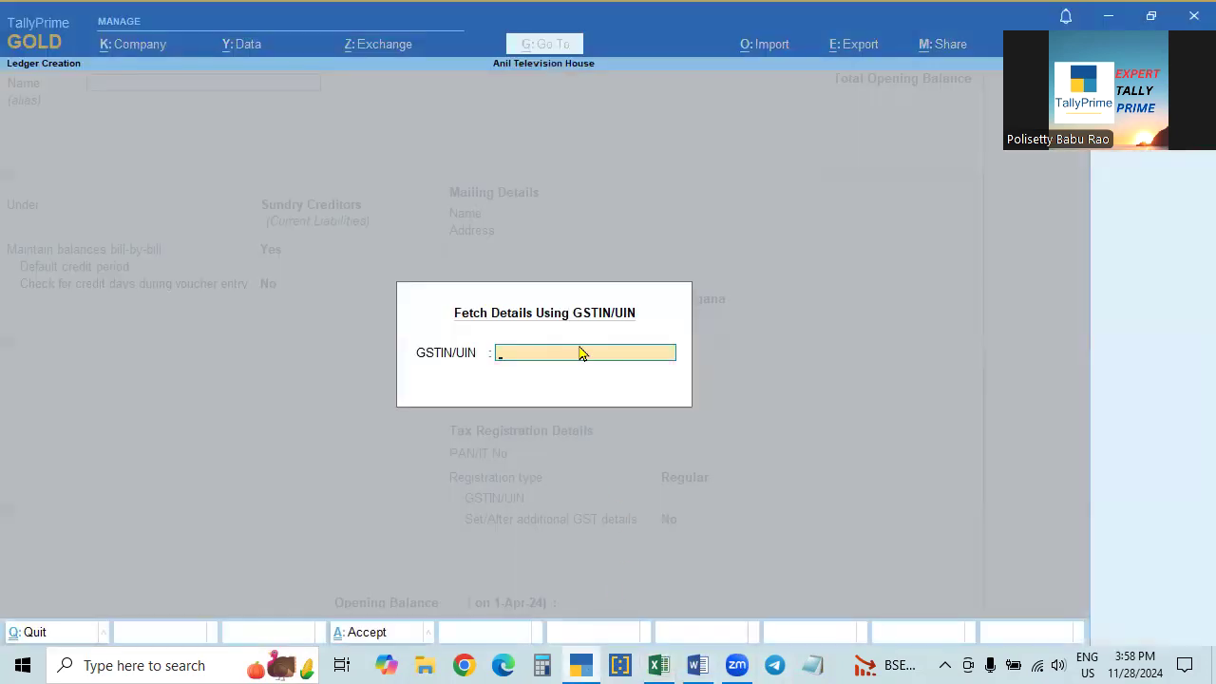
key(ctrl+v)
key(Return)
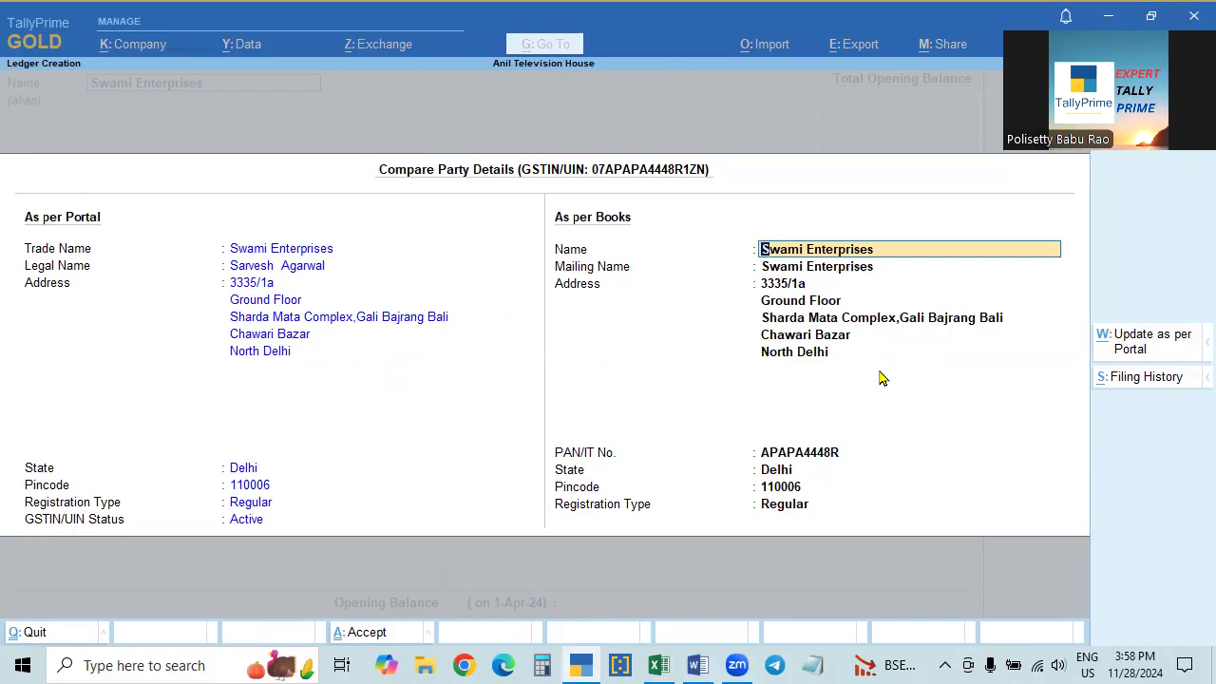
View the fetched party's filing history with its GSTR-1 and GSTR-3B filing details and return to the party comparison.
click(1140, 380)
key(Escape)
click(1139, 380)
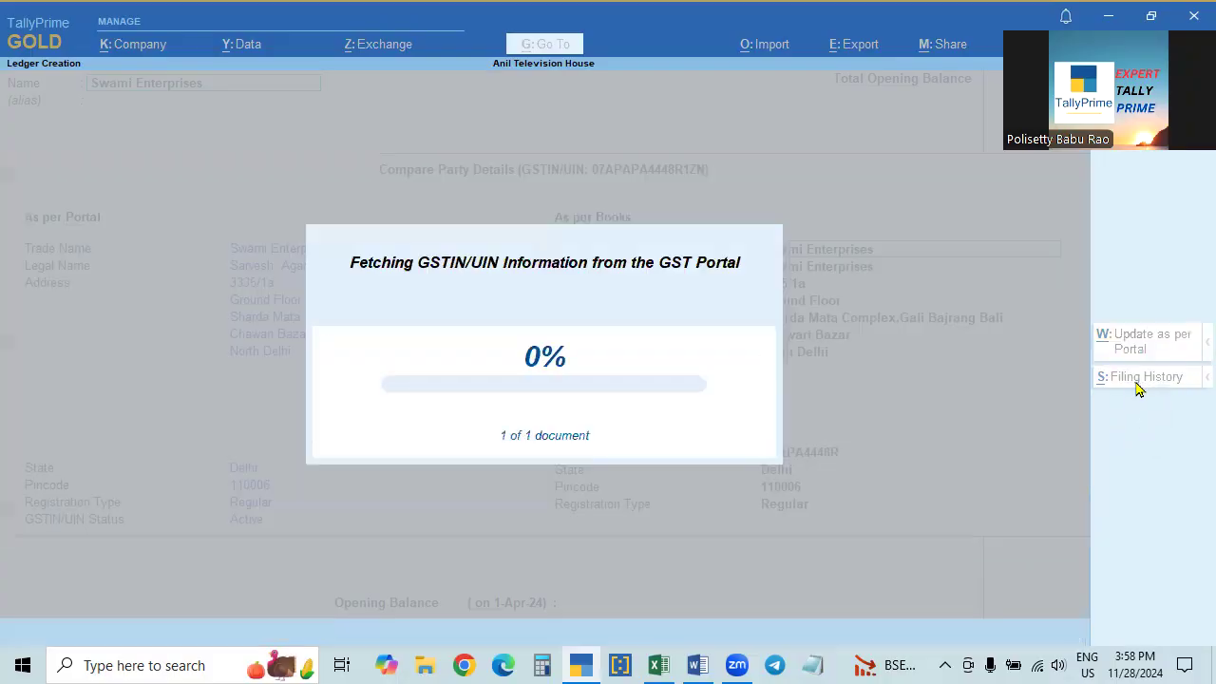
key(Down)
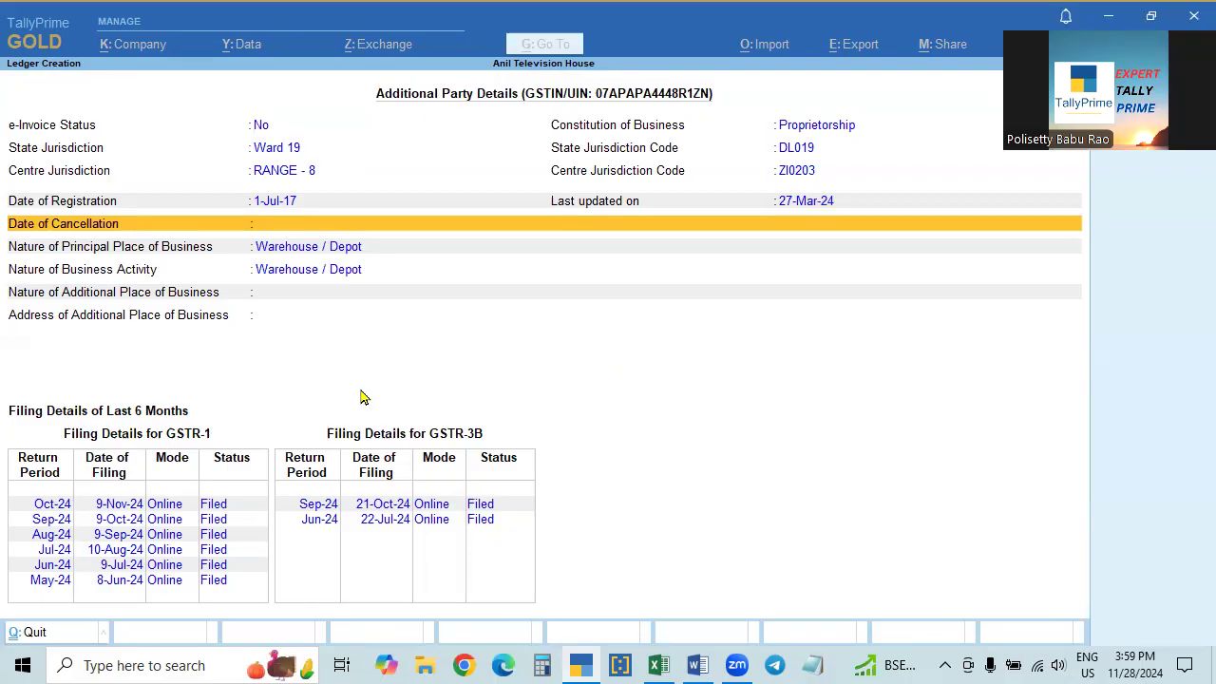
key(Escape)
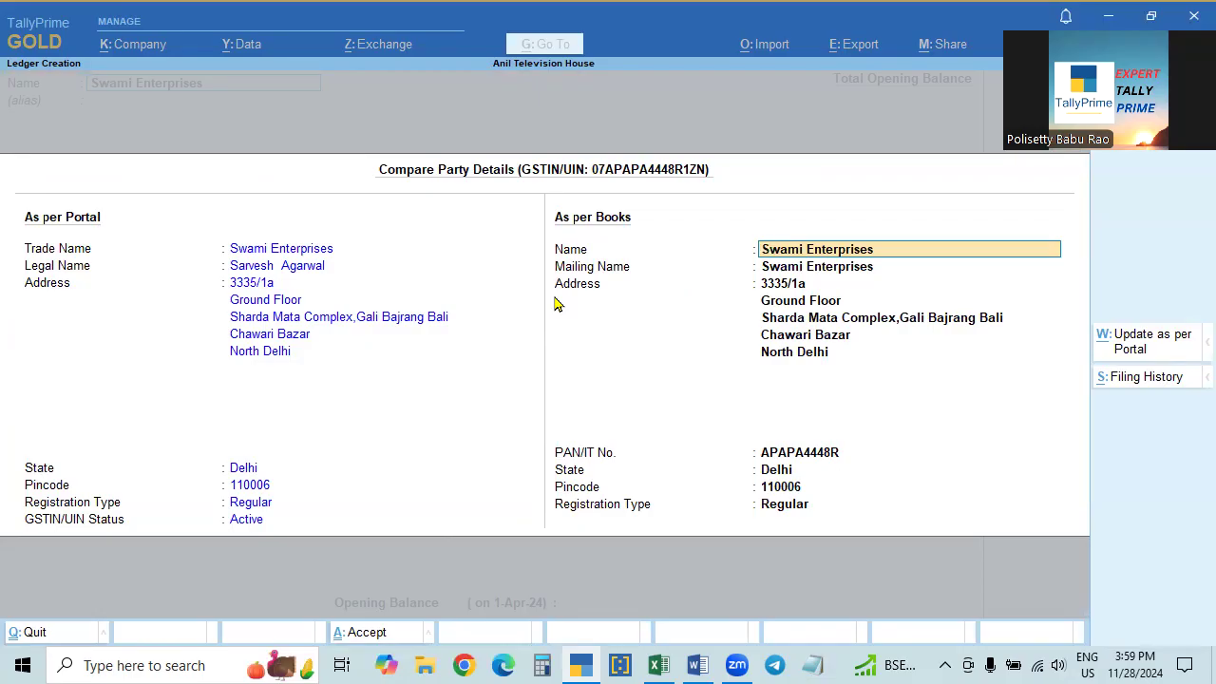
Save the fetched Swami Enterprises ledger under Sundry Creditors and leave ledger creation.
key(Escape)
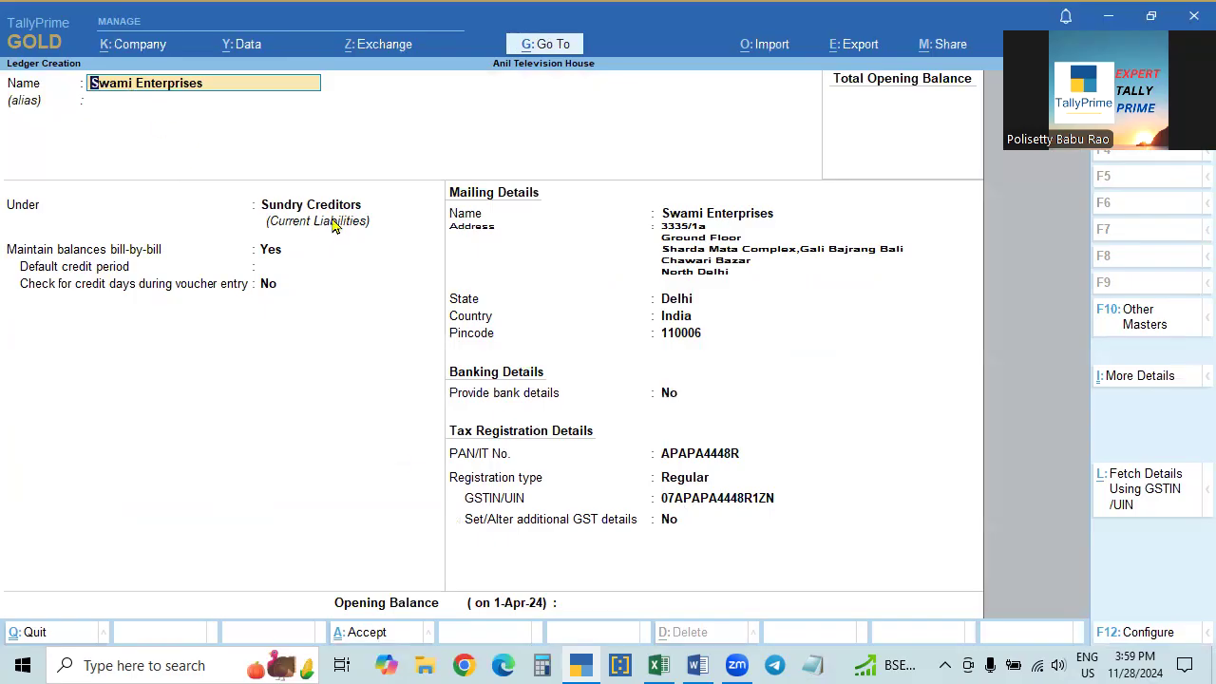
key(Return)
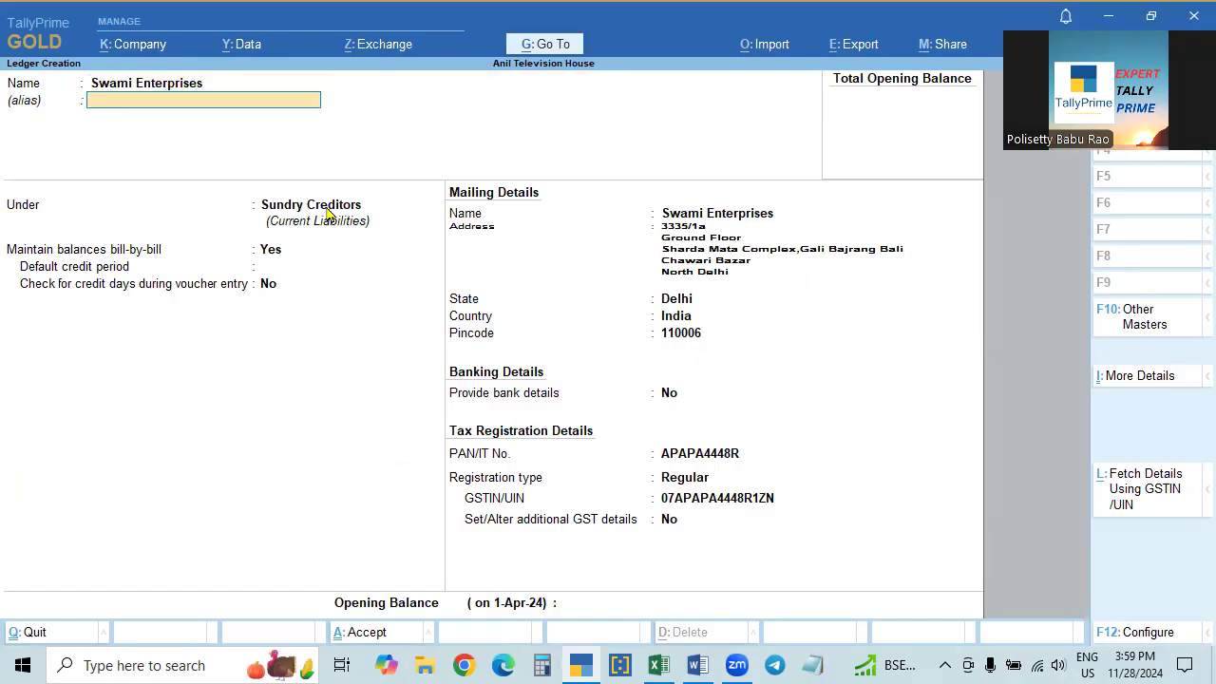
key(Return)
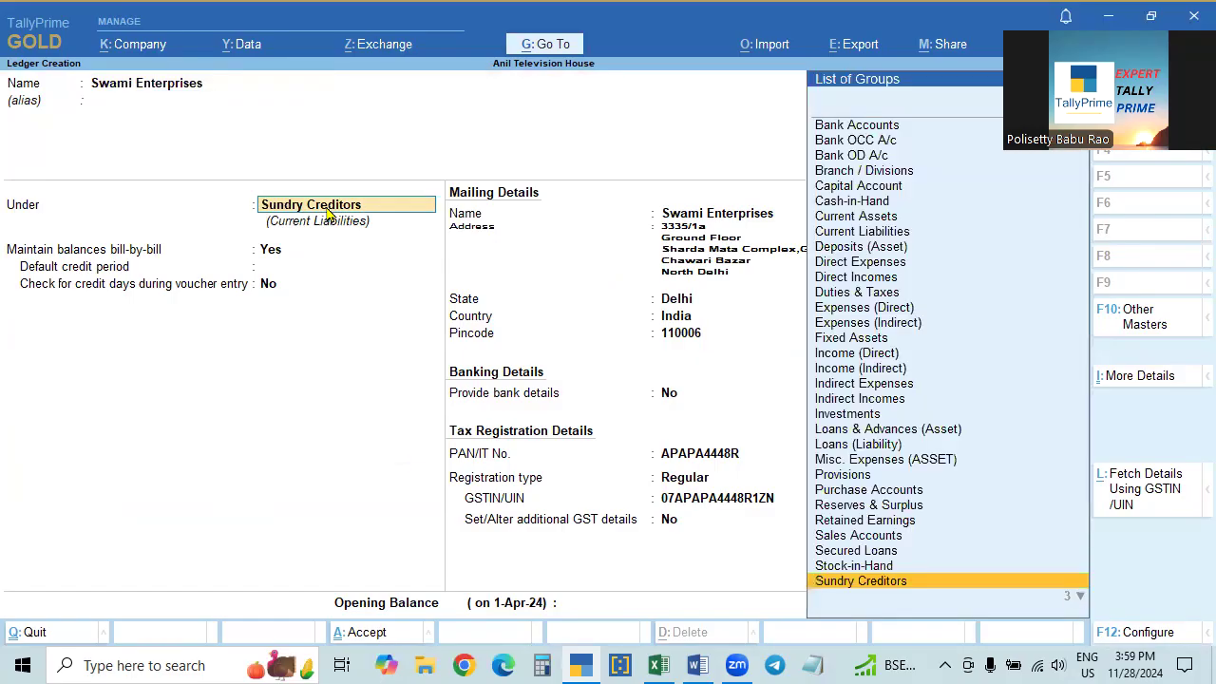
key(Down)
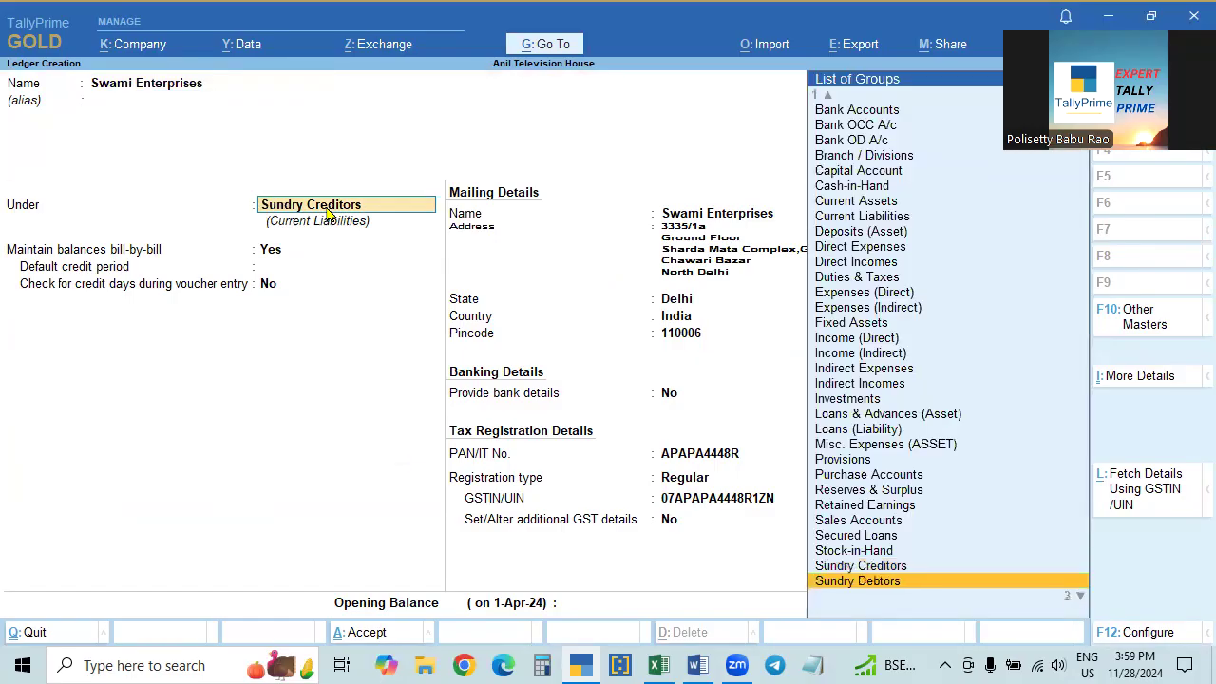
key(Up)
key(Return)
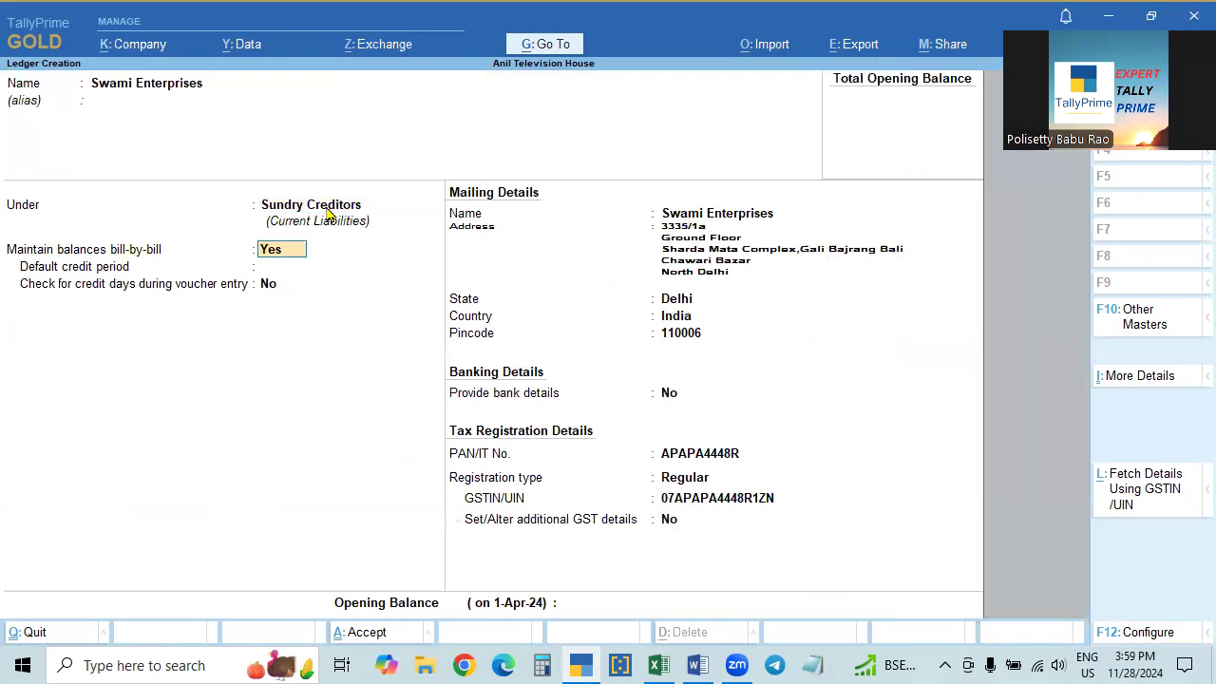
key(ctrl+a)
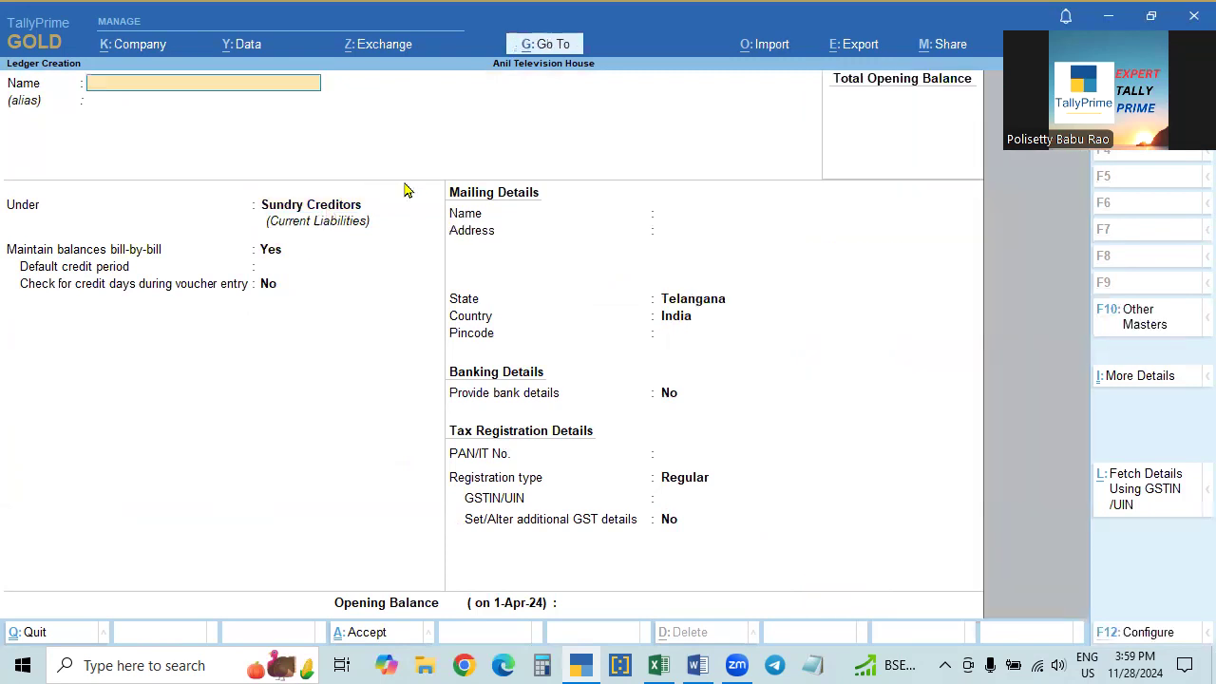
key(Escape)
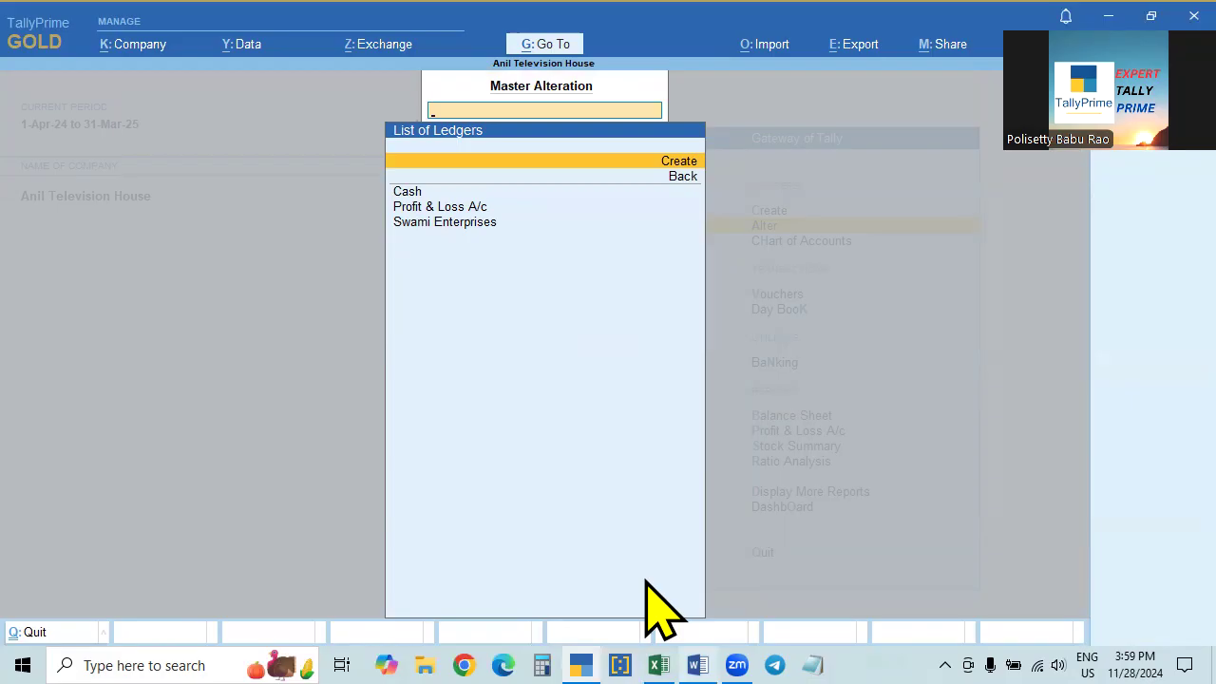
Review the Create Multiple Ledgers item in the Word feature notes and return to TallyPrime.
key(alt+Tab)
scroll(551, 529, down, 2)
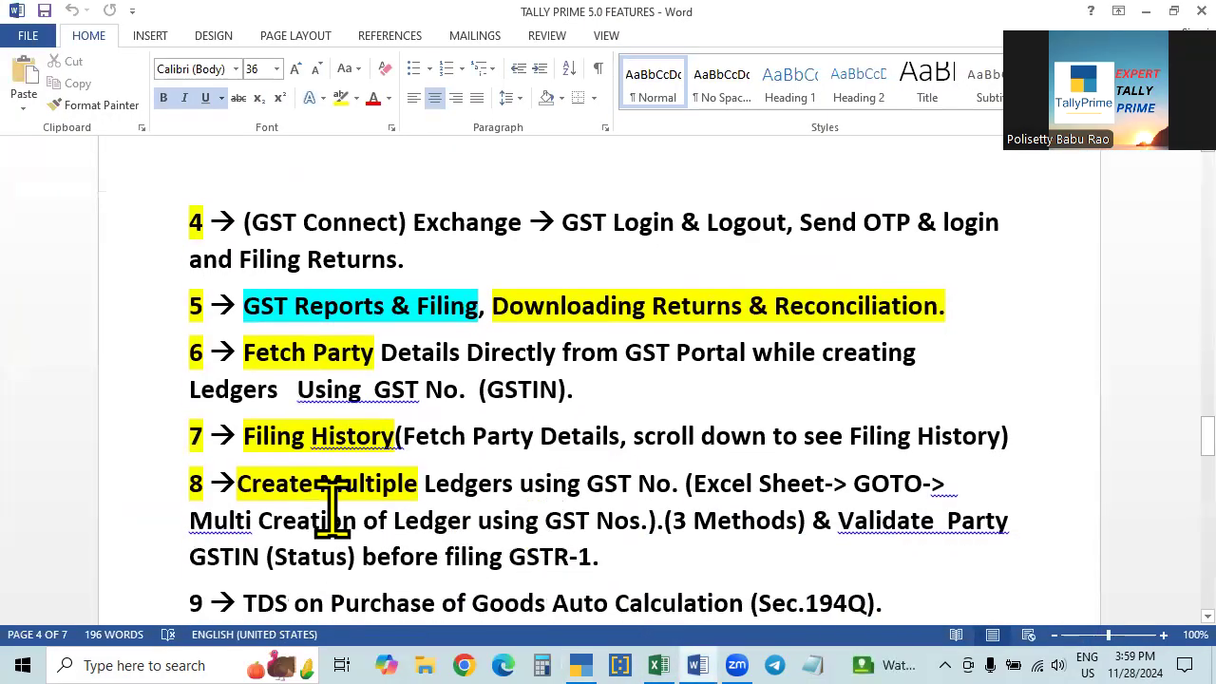
scroll(664, 428, down, 2)
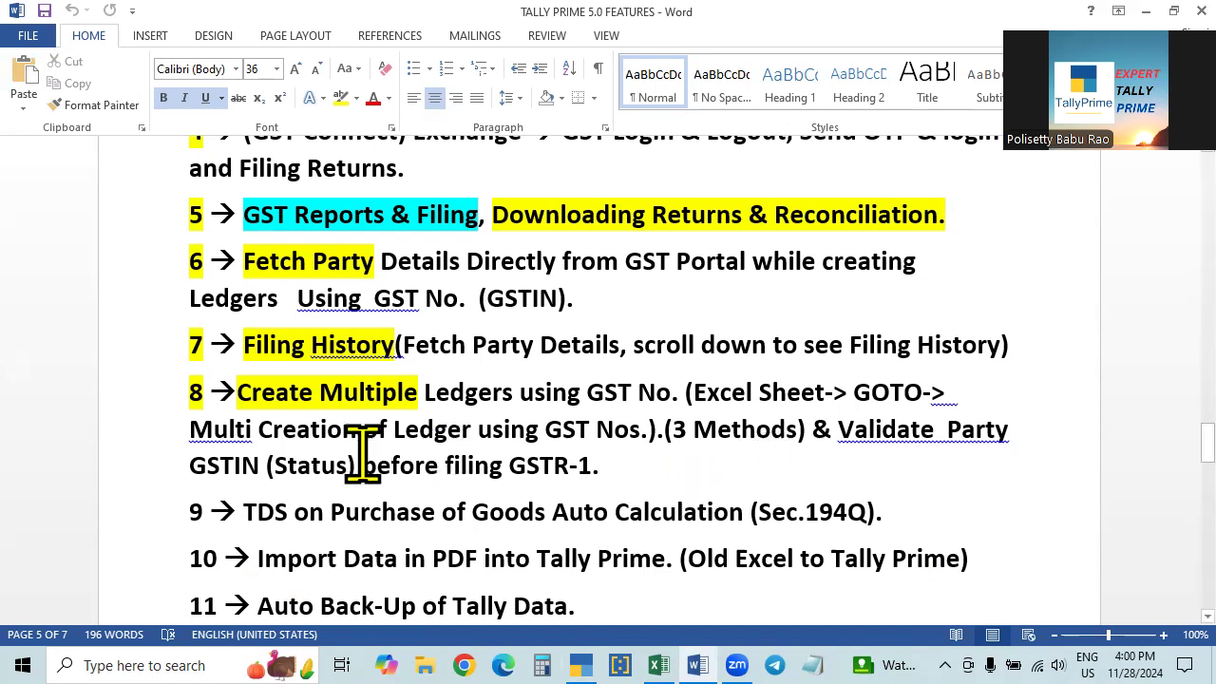
scroll(662, 454, up, 2)
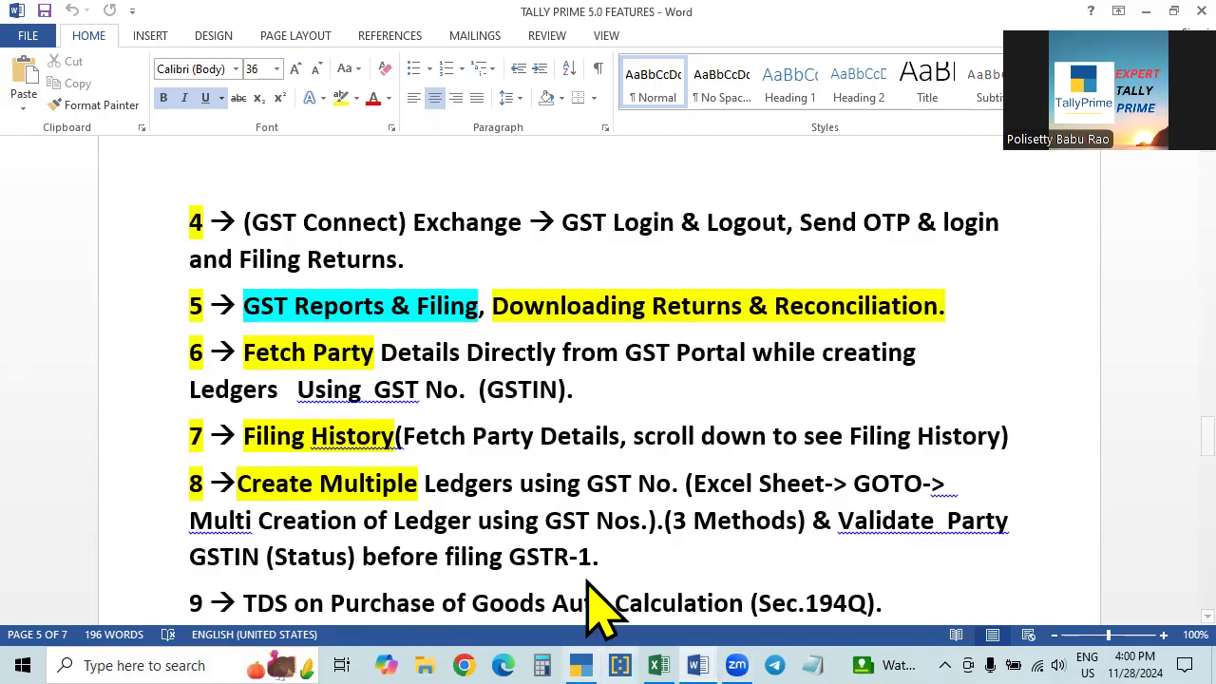
click(581, 665)
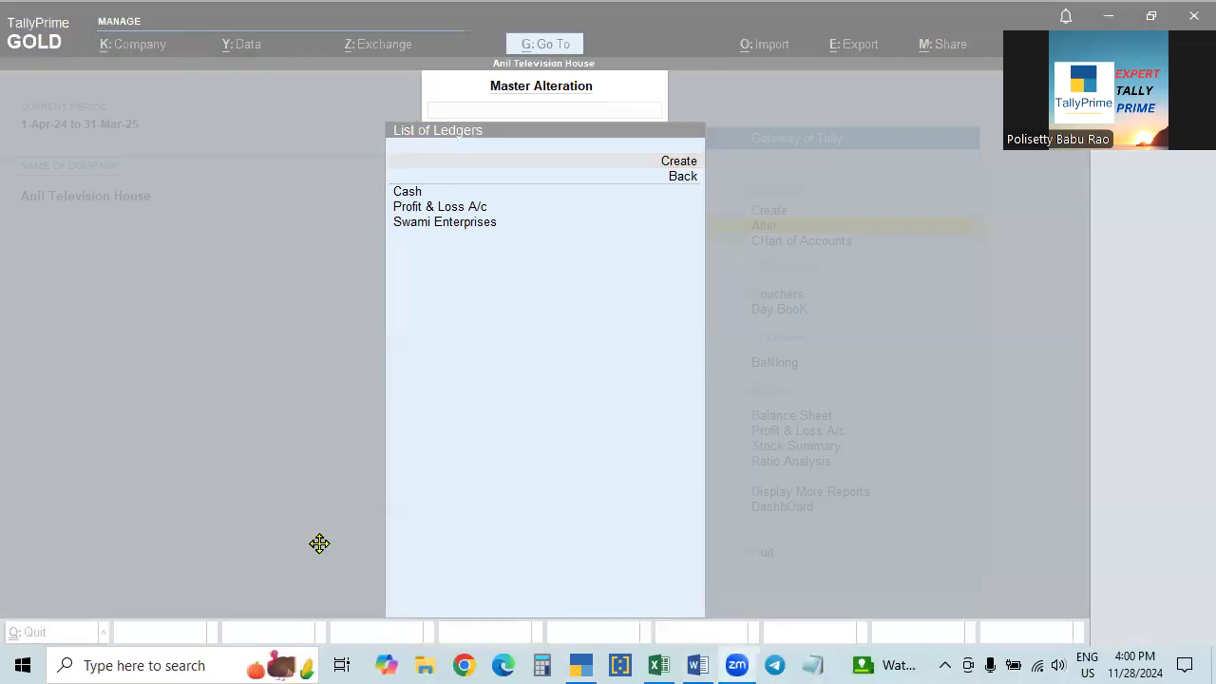
drag(319, 543, 319, 543)
Search the Go To report list for "Bulk" and clear the search text.
click(537, 46)
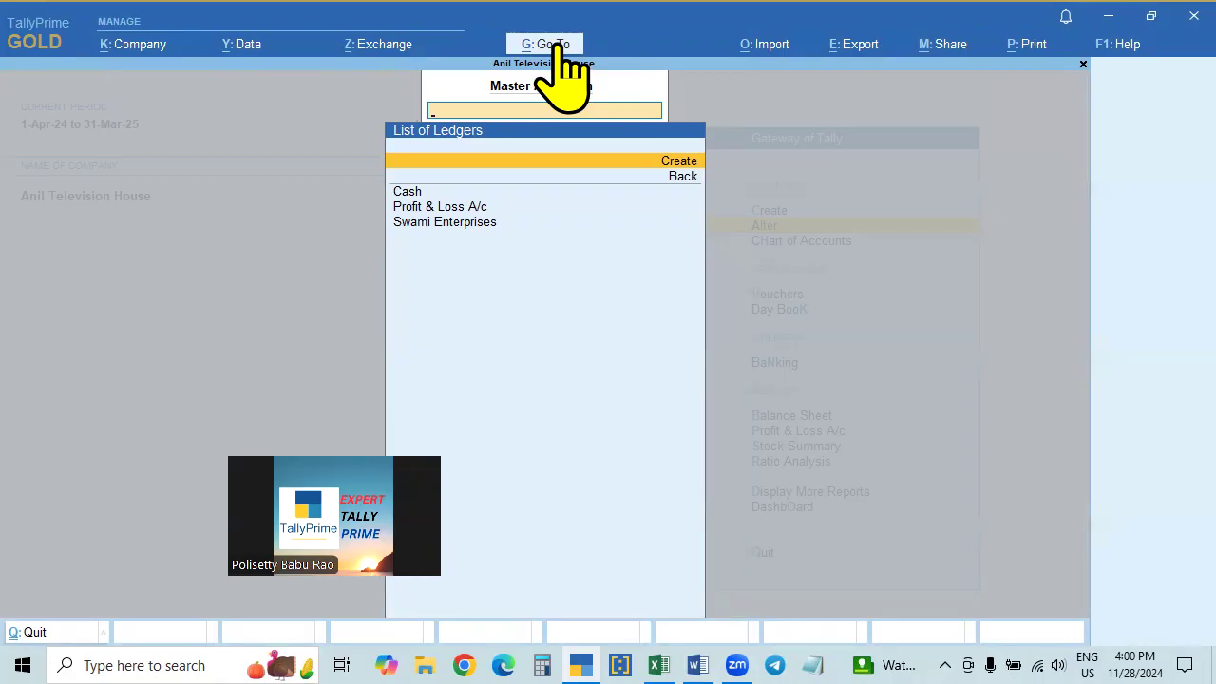
click(556, 45)
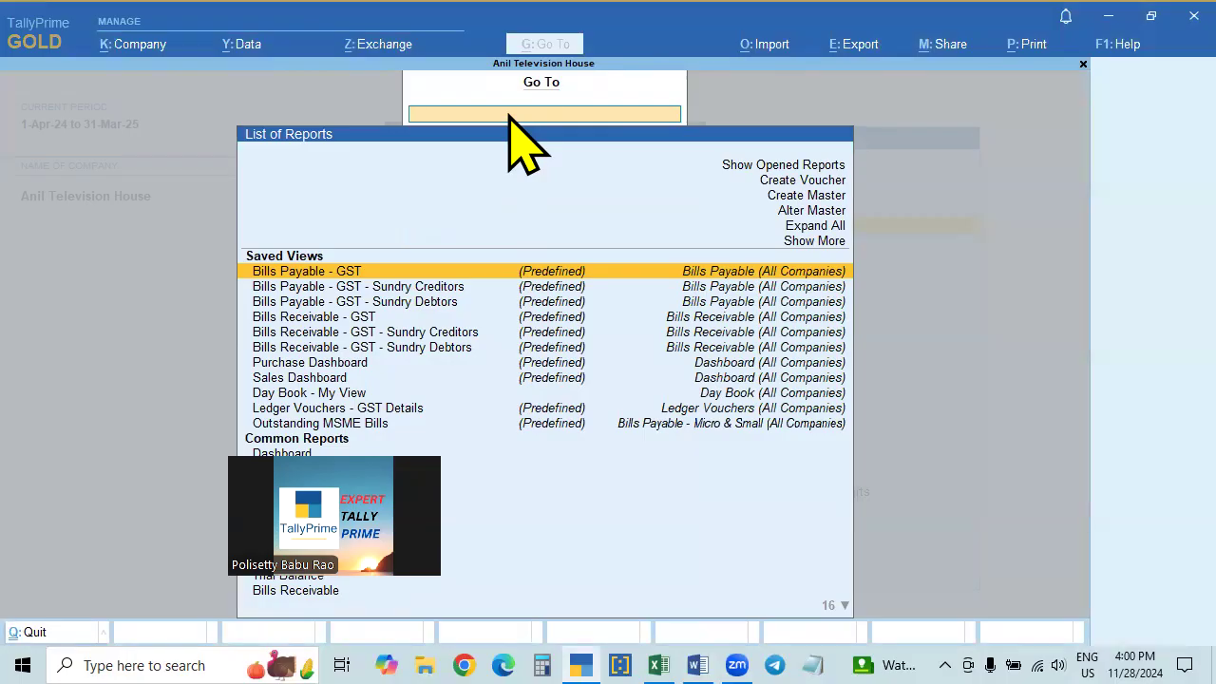
text(Bulk)
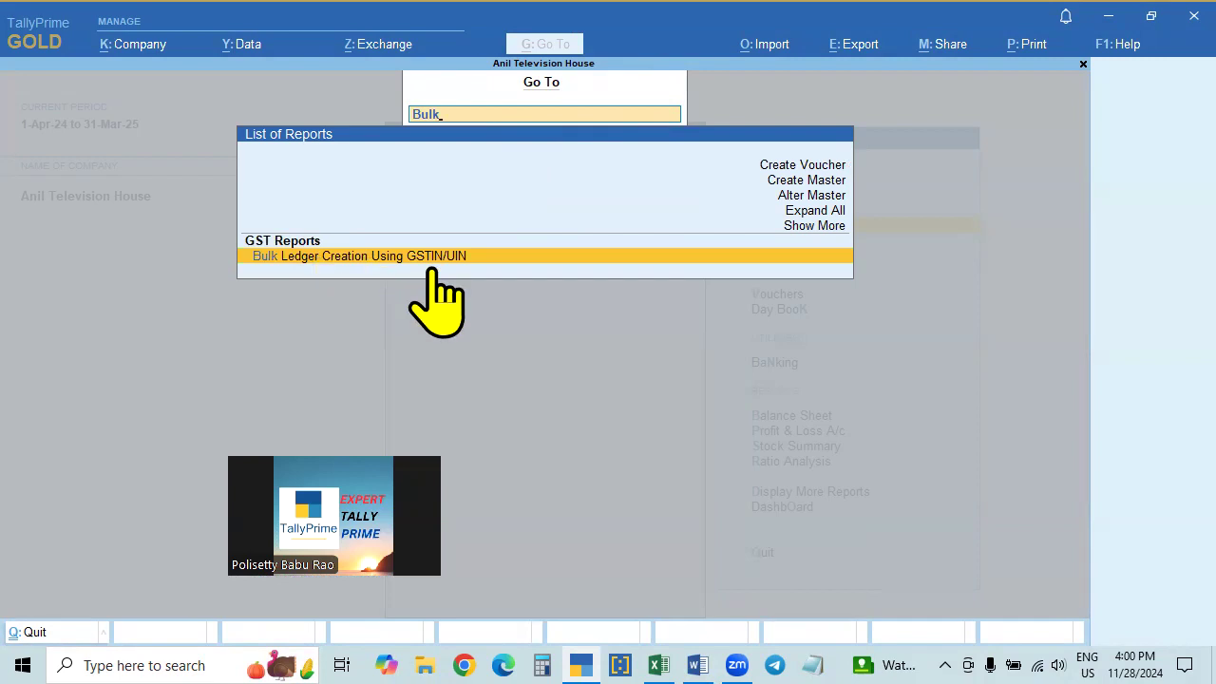
key(BackSpace)
key(BackSpace)
key(BackSpace)
key(BackSpace)
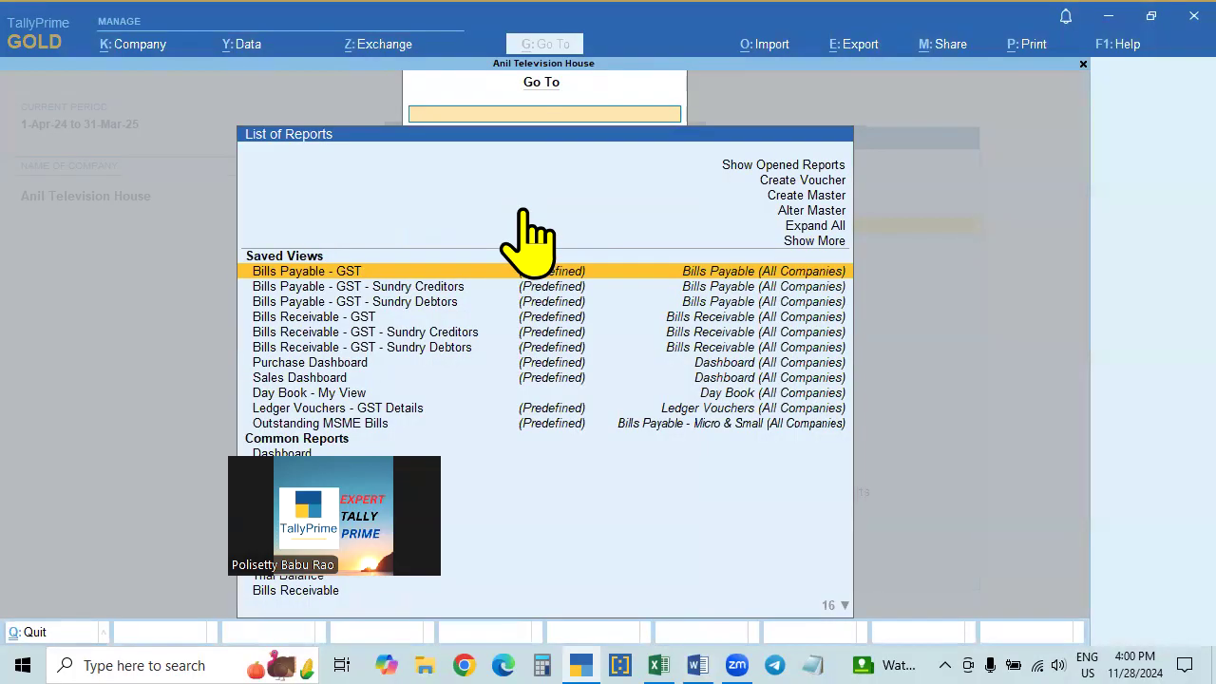
Find and open Multi Creation of Ledger Using GSTIN/UIN, then view and close its options for importing GSTINs from Excel.
text(Mult)
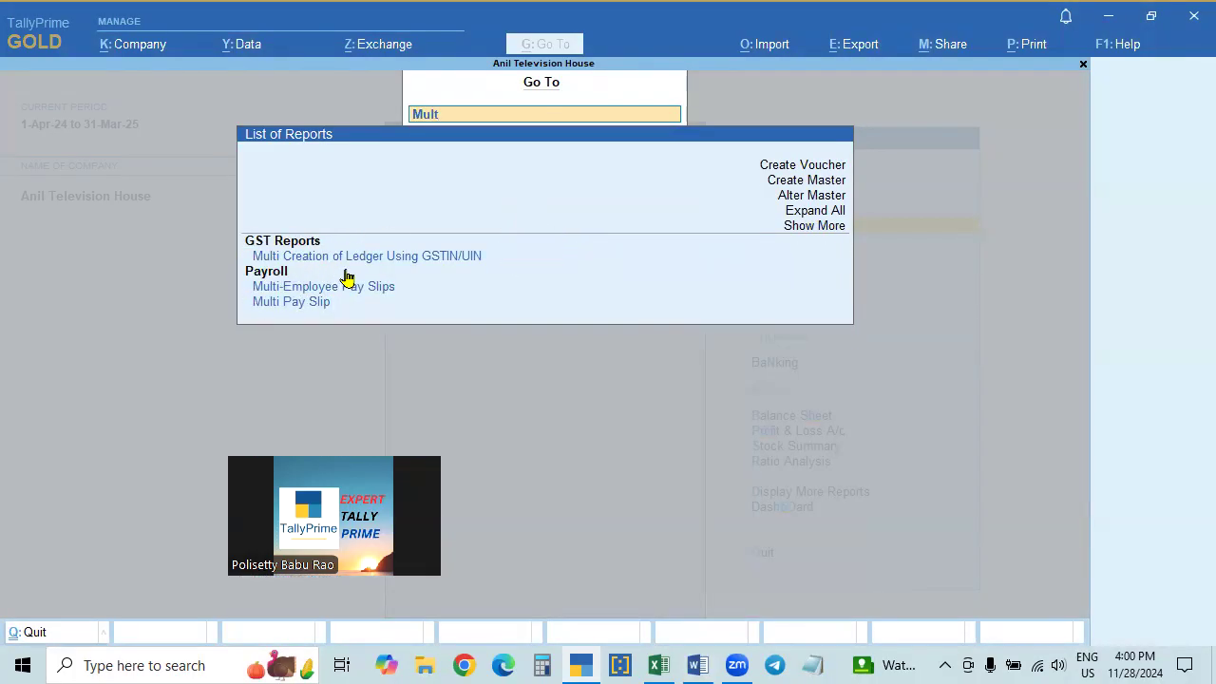
click(454, 265)
click(454, 265)
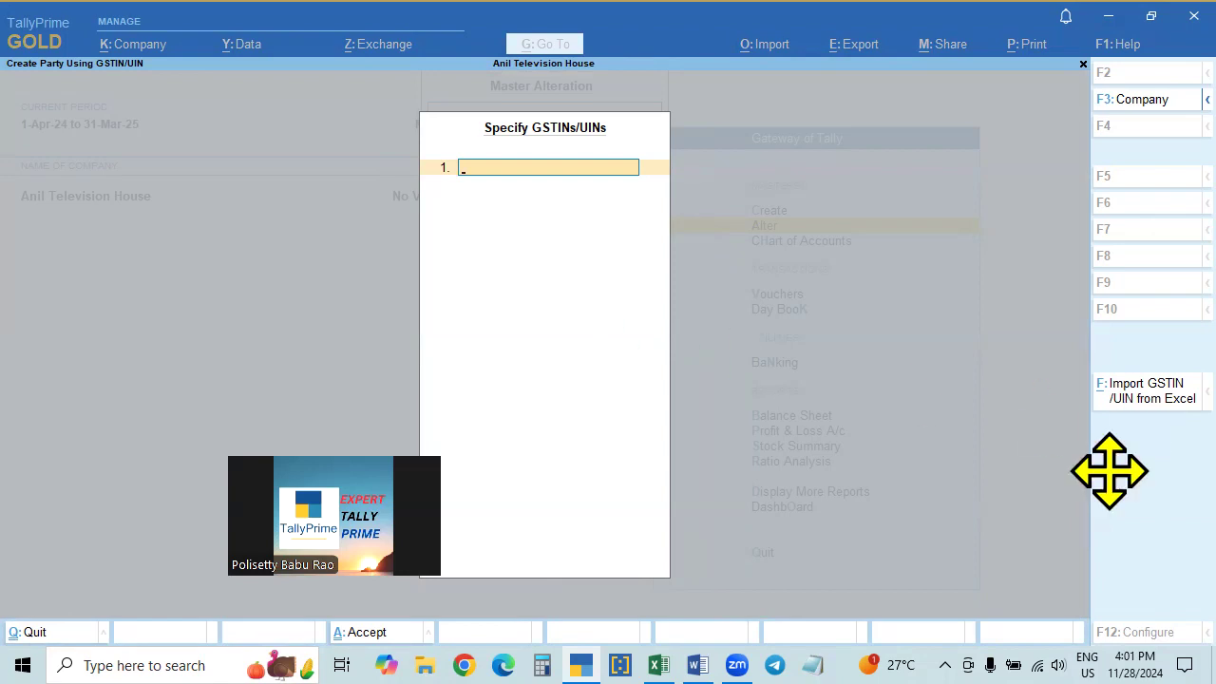
click(1144, 391)
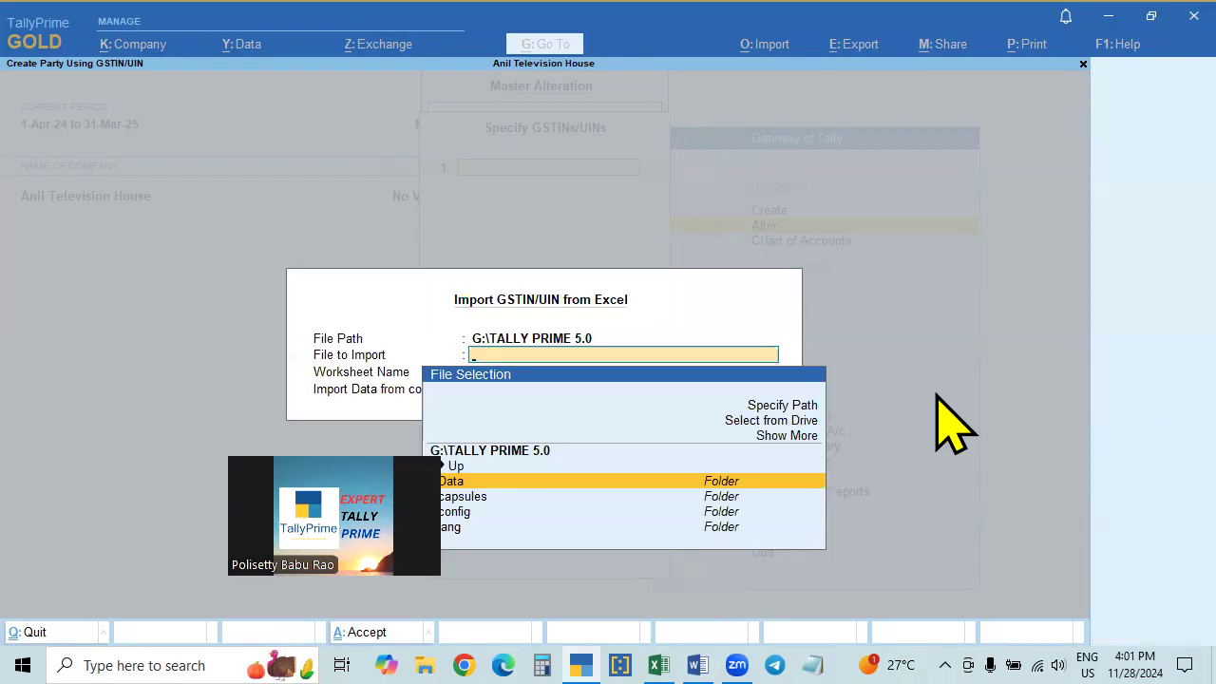
key(Escape)
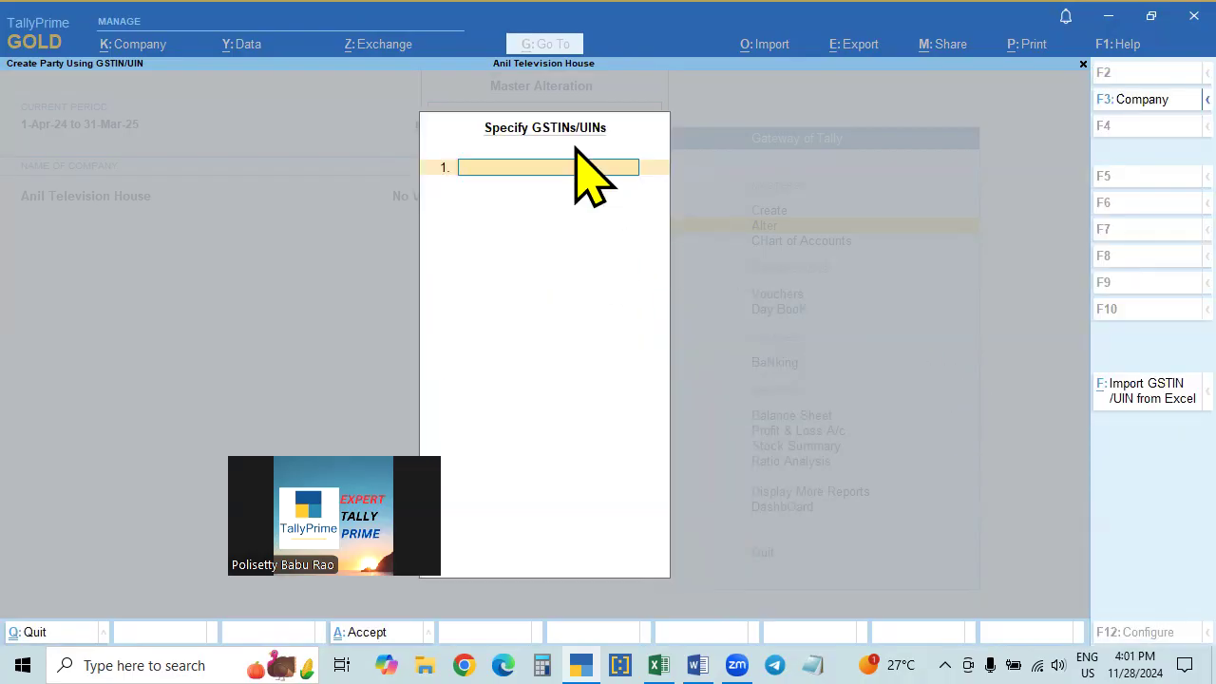
Leave party creation using GSTIN/UIN and return to the Gateway of Tally.
key(Escape)
key(Return)
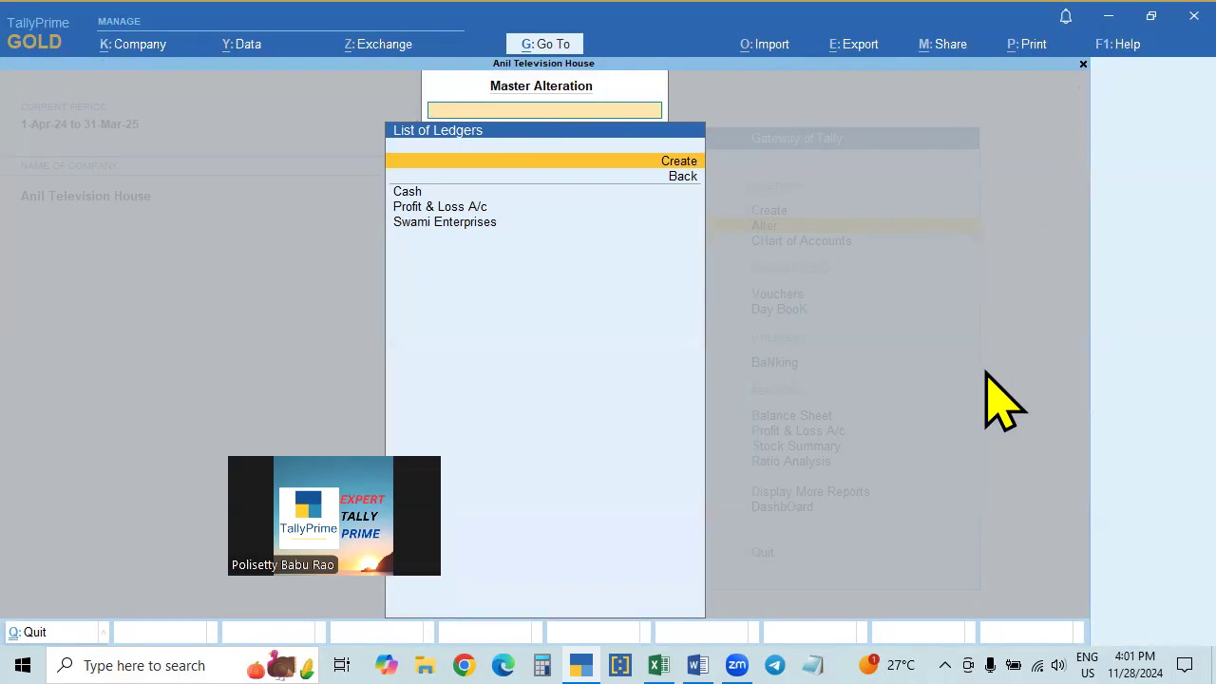
key(Escape)
key(Escape)
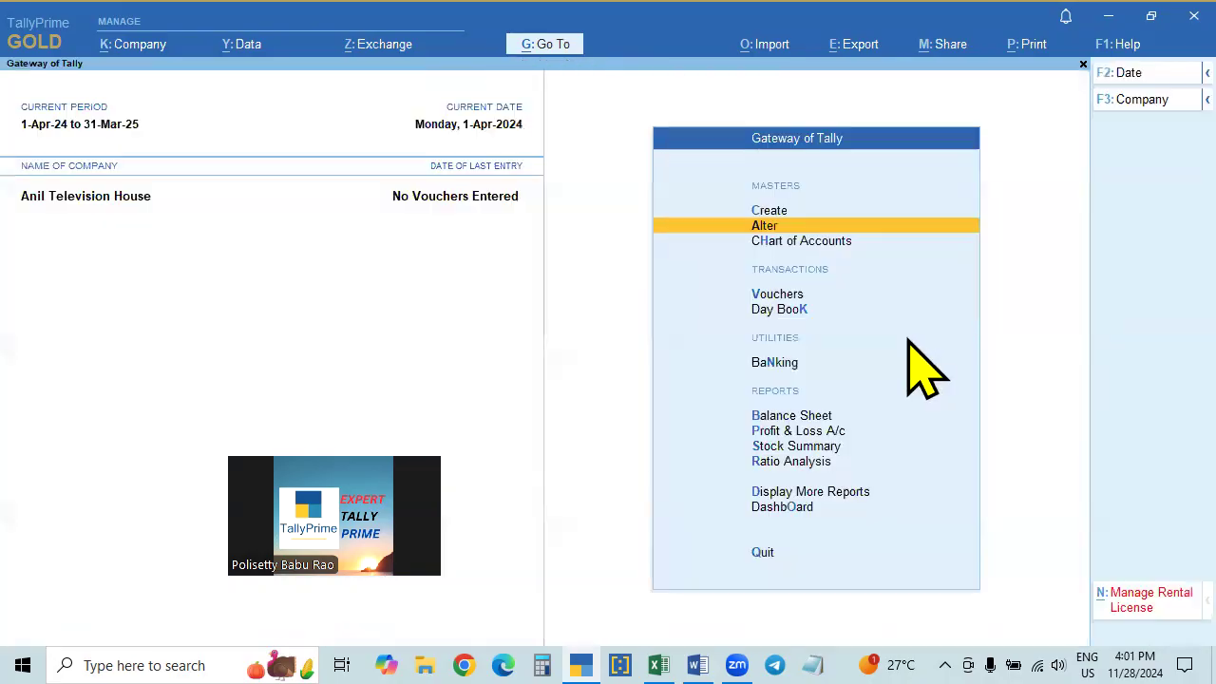
View Create Party Using GSTIN/UIN among the GST Utilities in the statutory GST reports, and return to the Gateway of Tally.
click(808, 494)
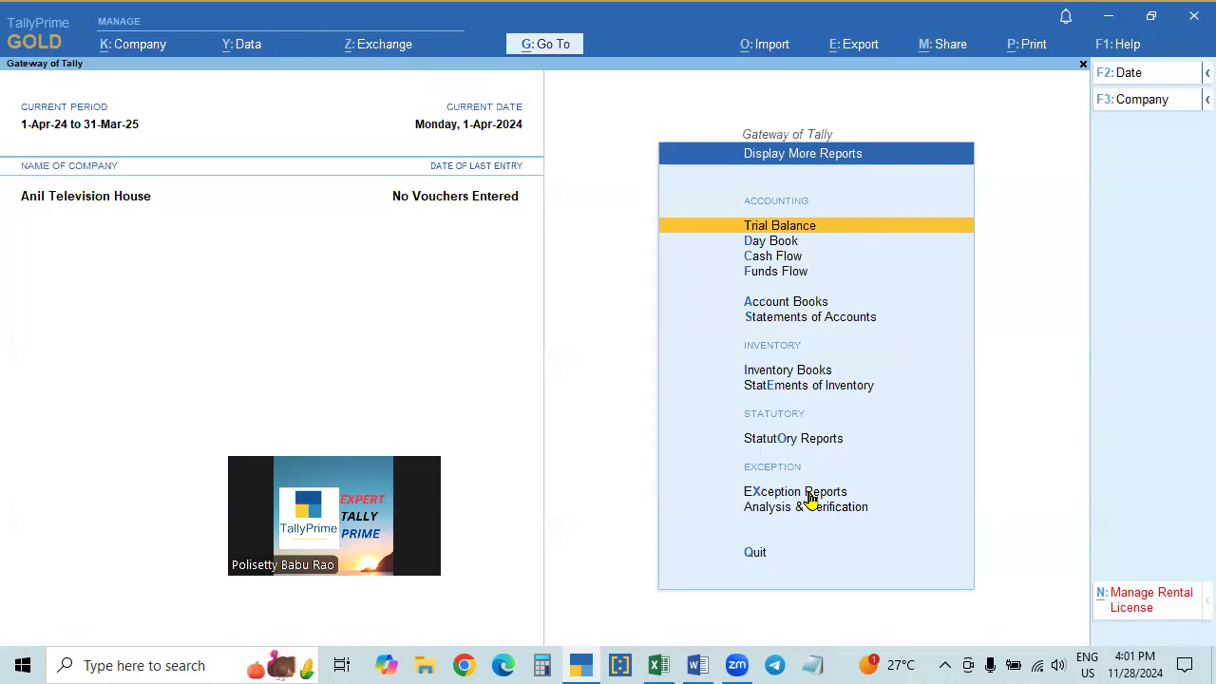
click(801, 439)
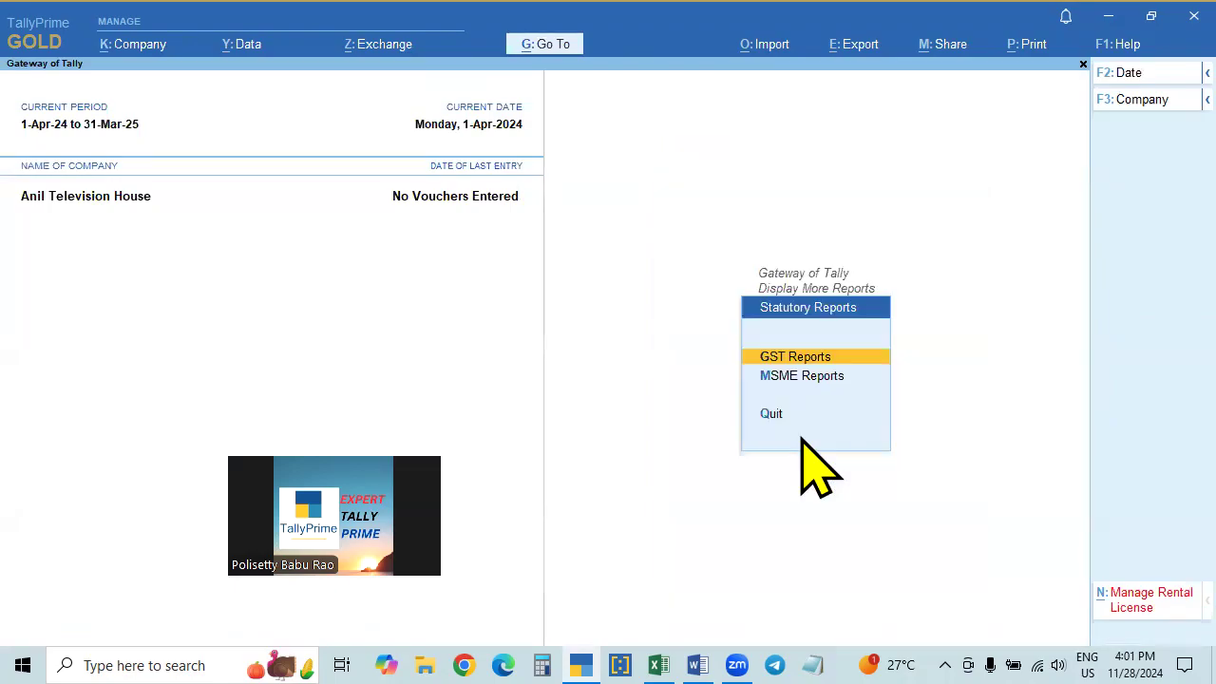
click(799, 359)
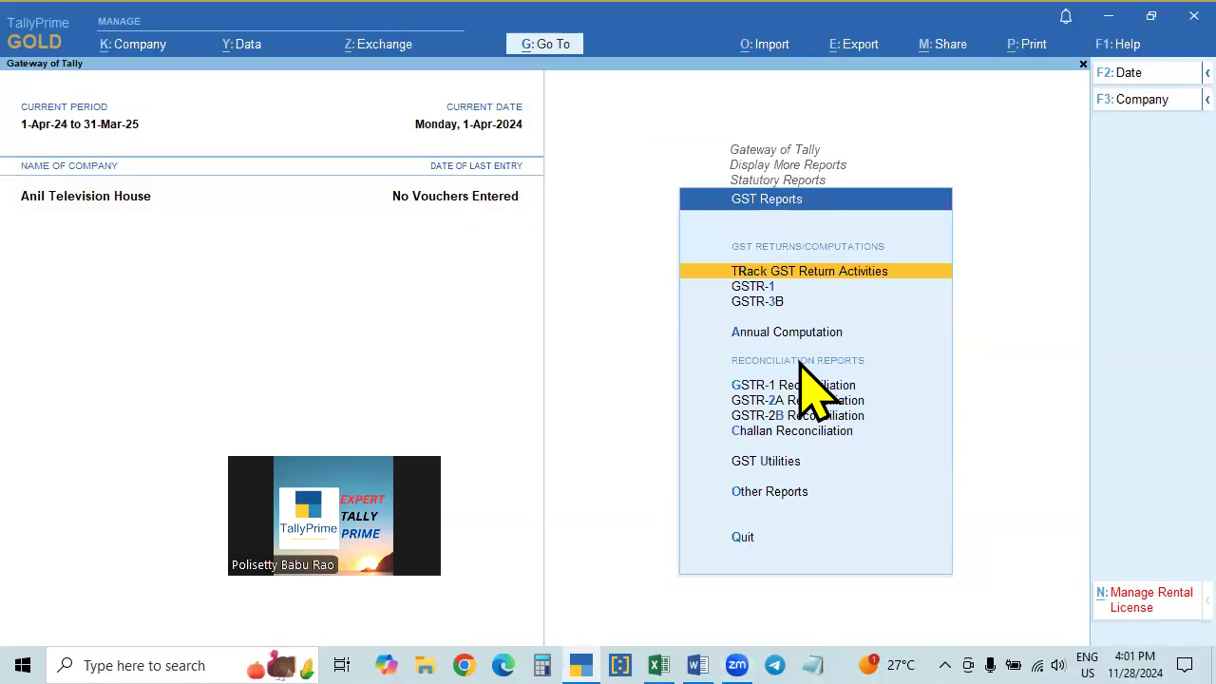
click(759, 462)
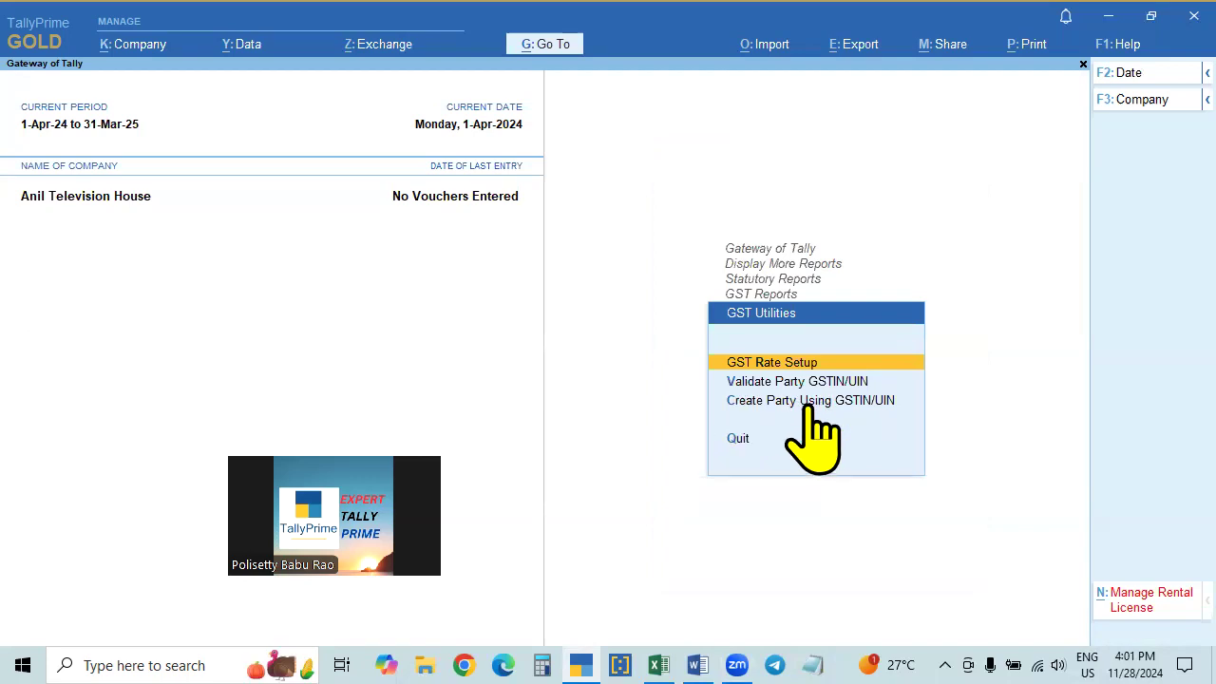
click(848, 406)
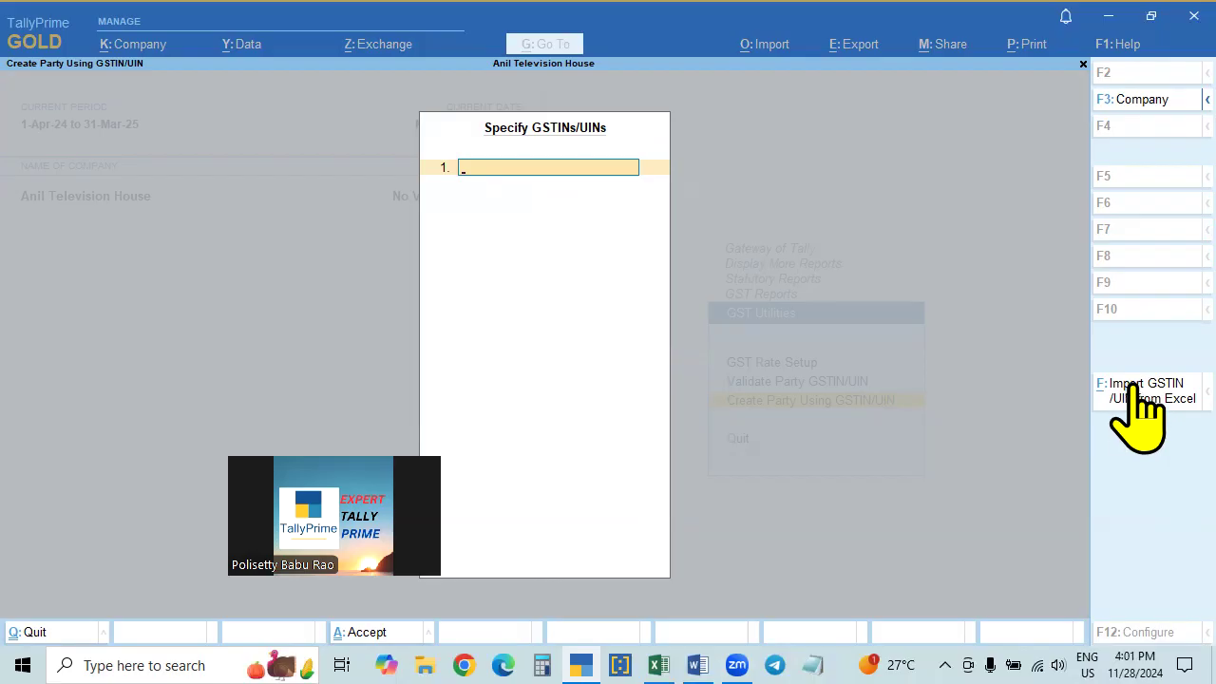
key(Escape)
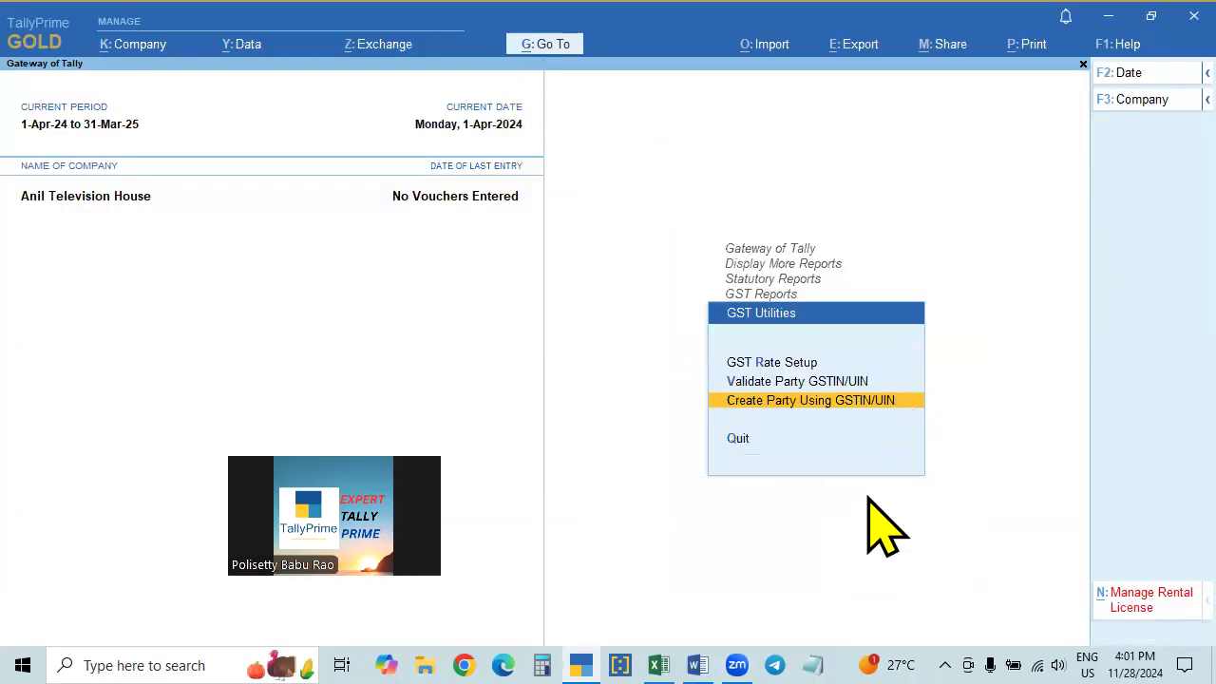
key(Escape)
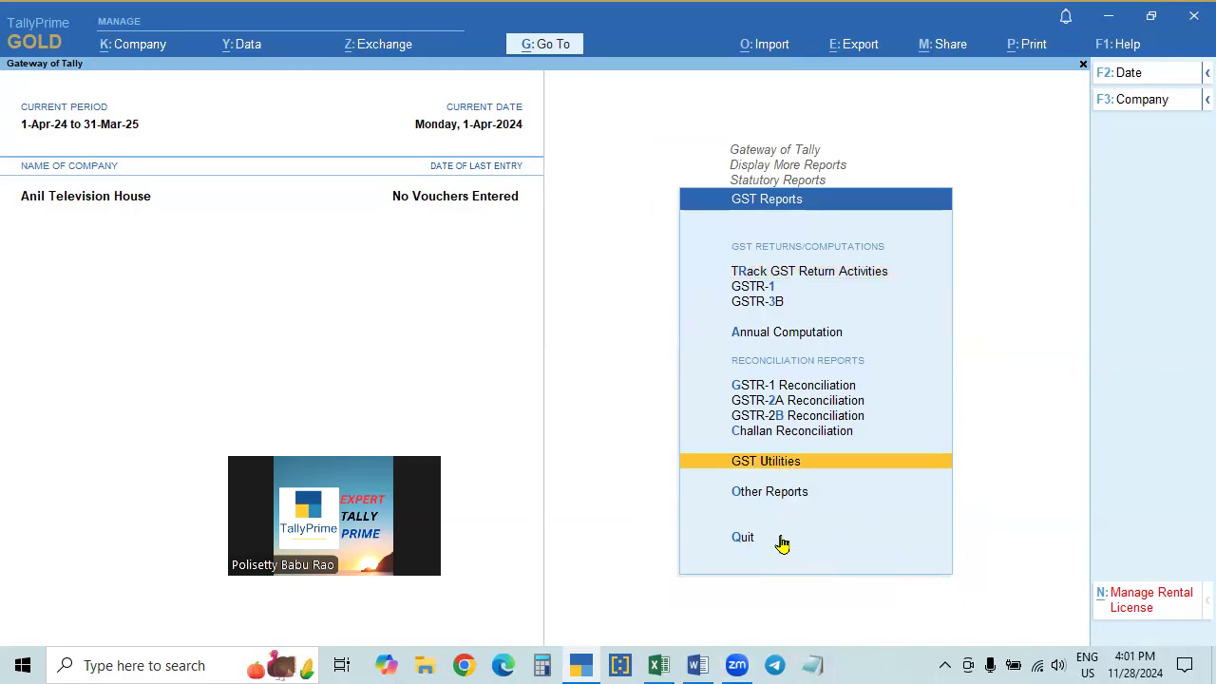
key(Escape)
key(Escape)
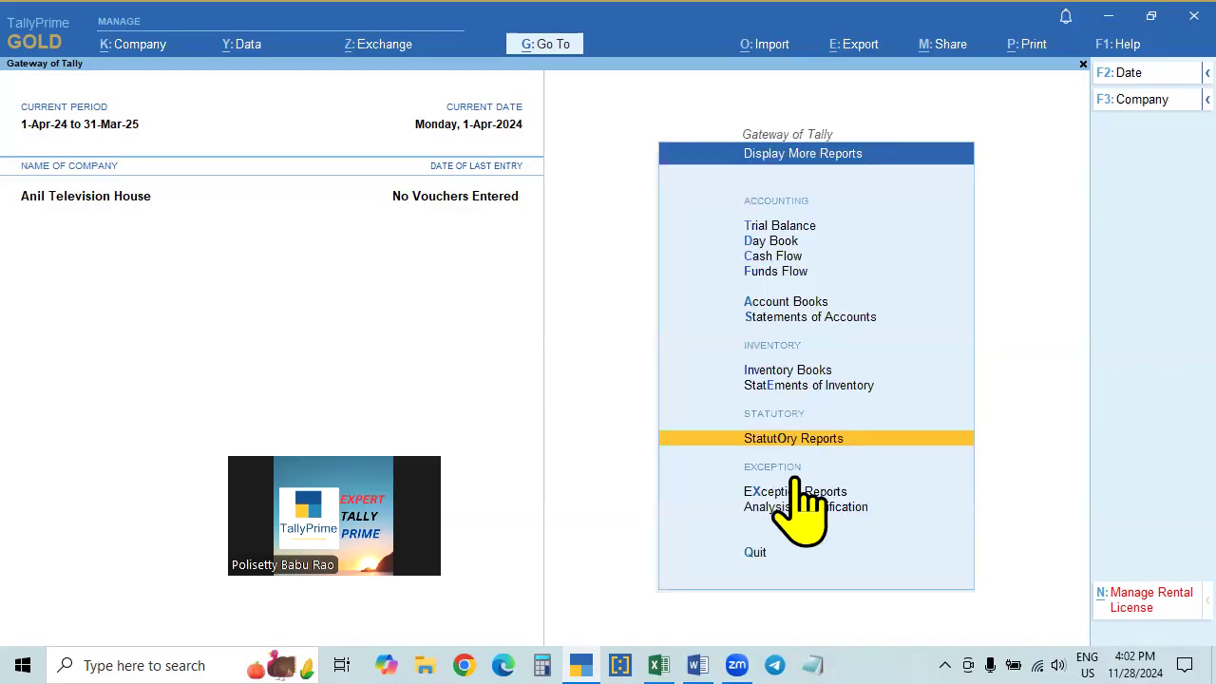
key(Escape)
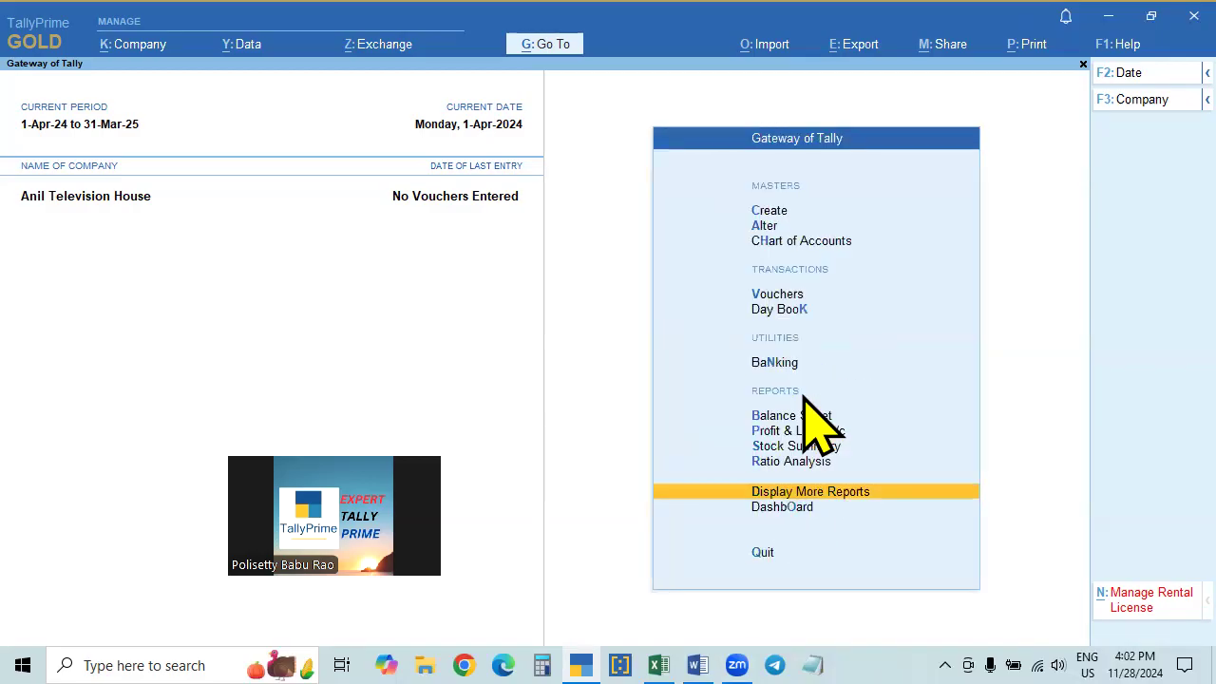
View Create Party Using GSTIN/UIN through Multi-Masters in the ledger Chart of Accounts, and return to the Gateway of Tally.
click(794, 243)
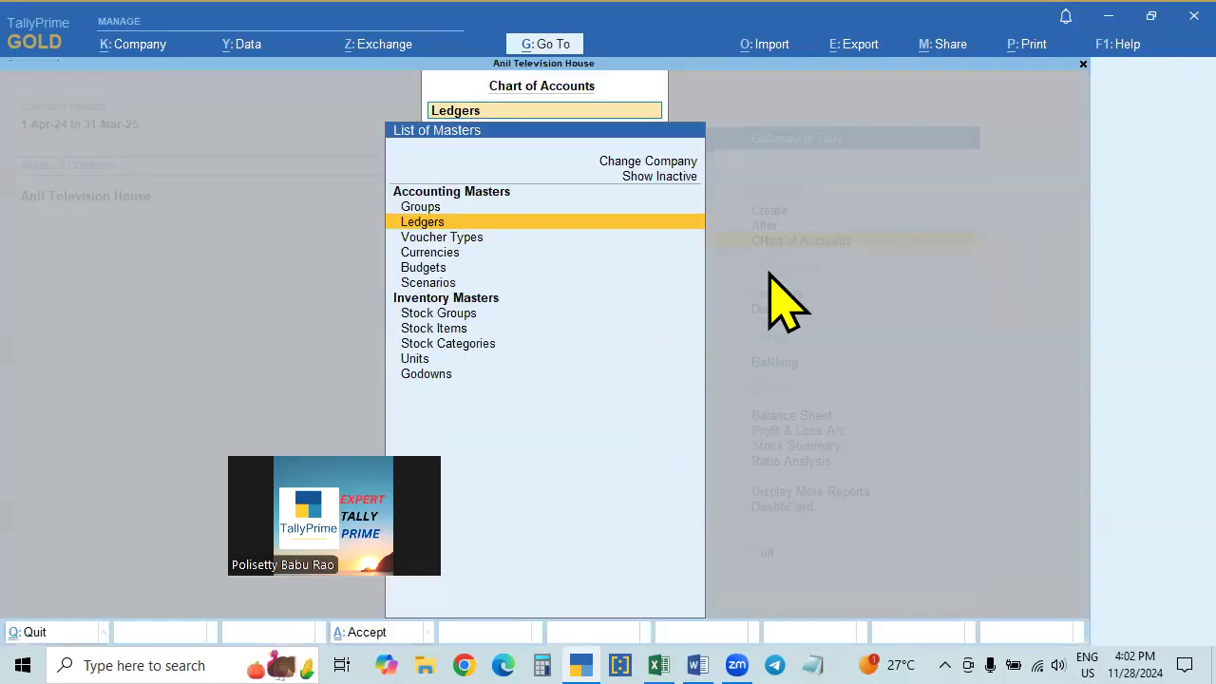
click(424, 224)
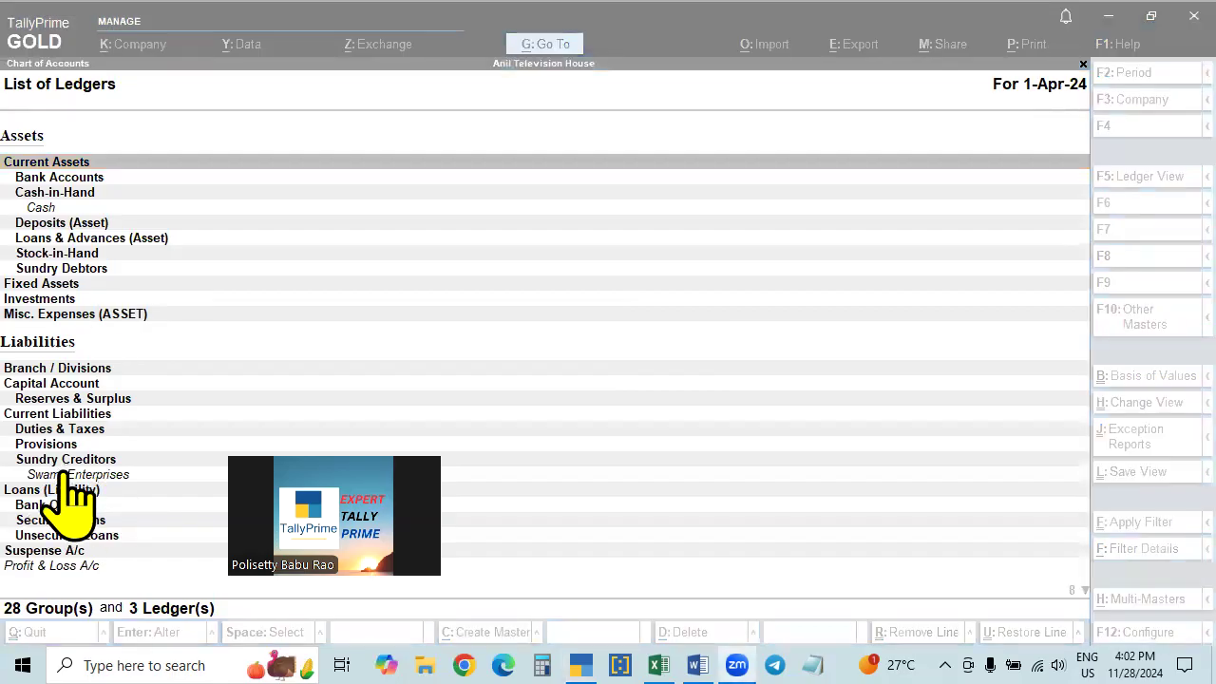
click(468, 401)
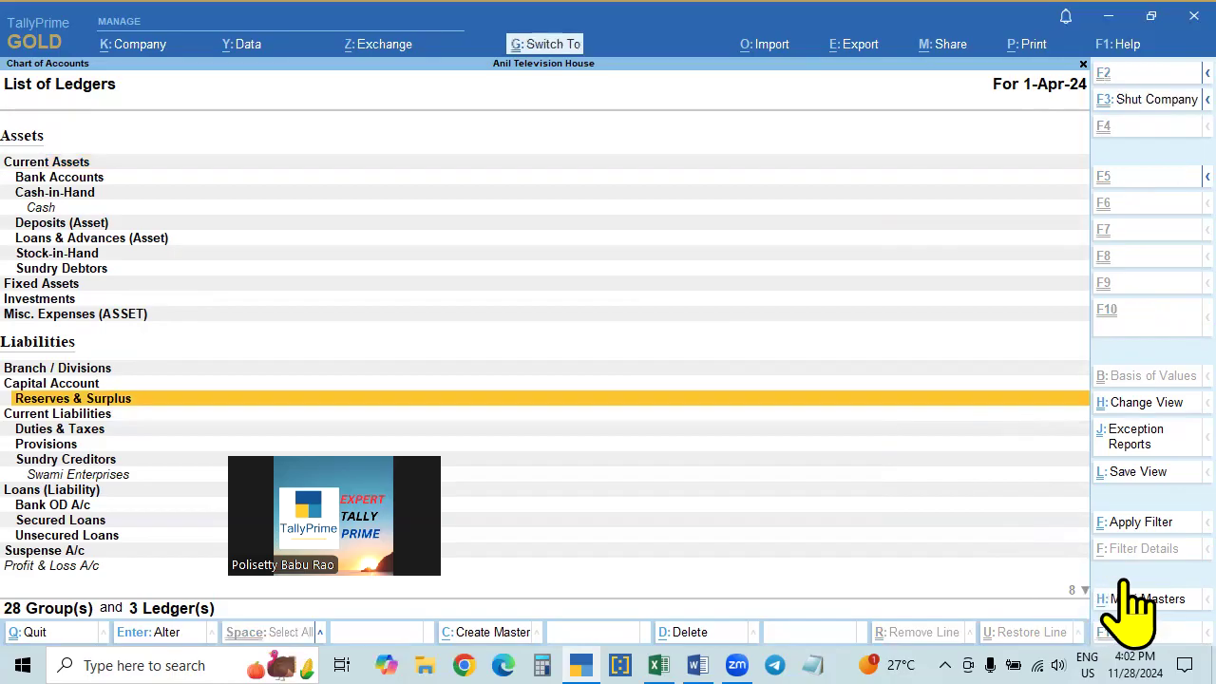
key(ctrl+h)
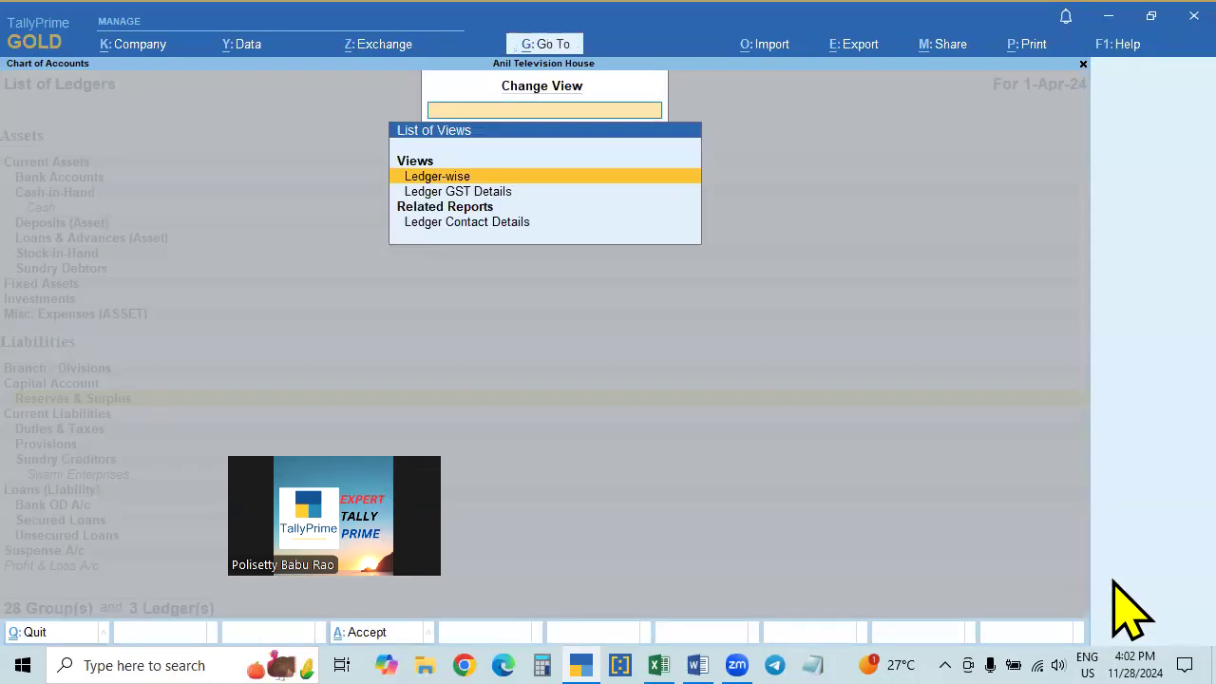
key(Escape)
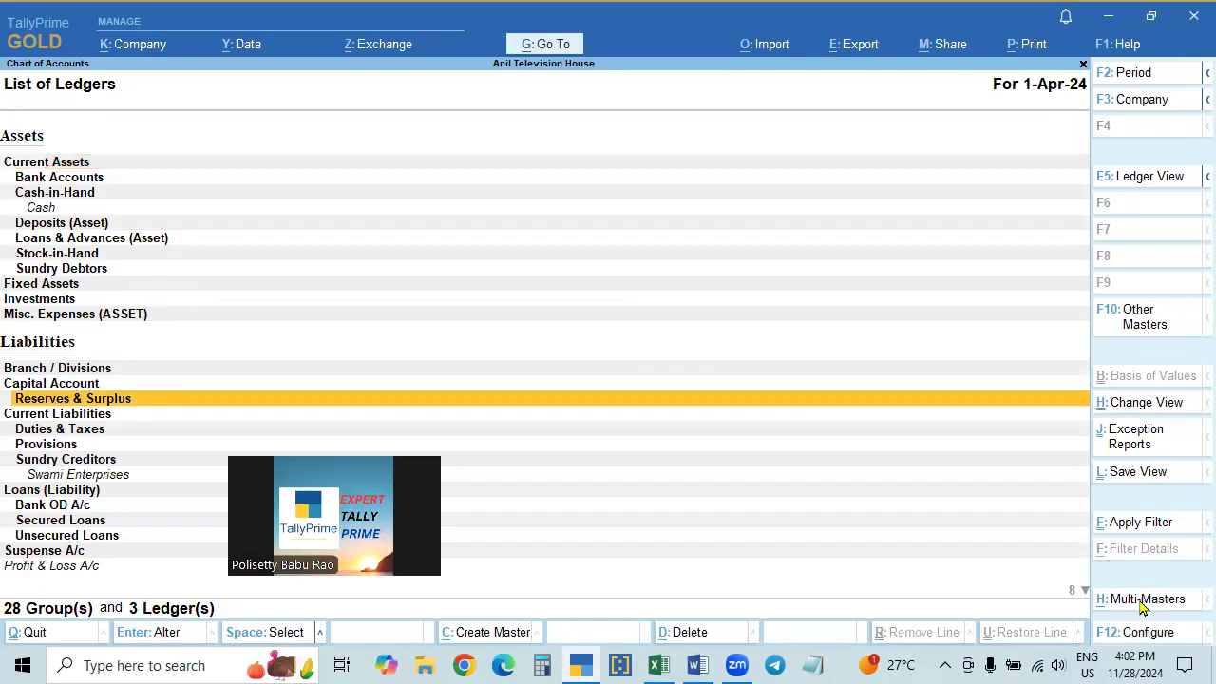
click(1140, 602)
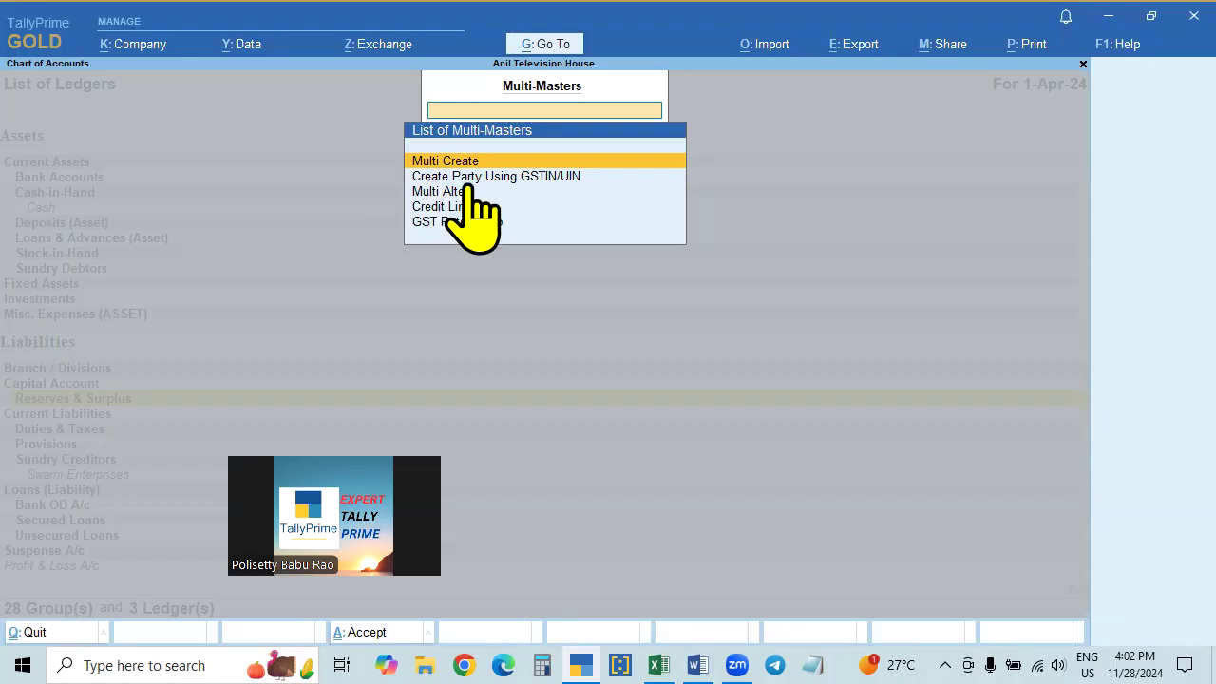
click(564, 176)
click(564, 177)
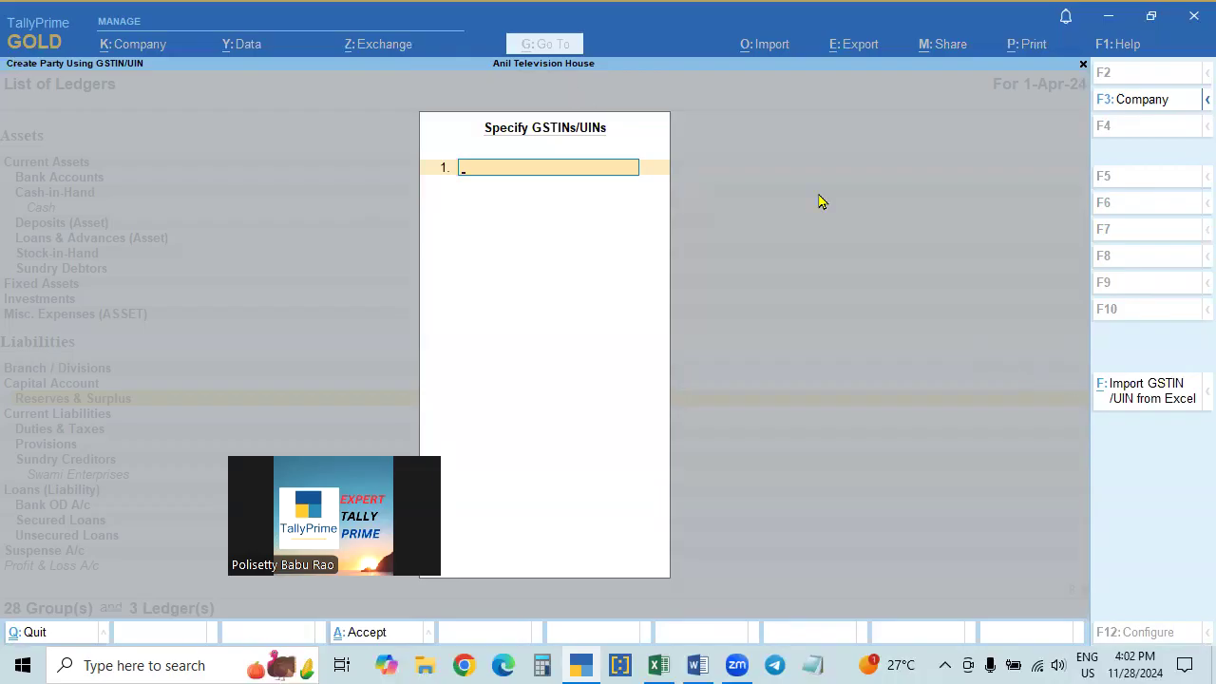
key(Escape)
key(y)
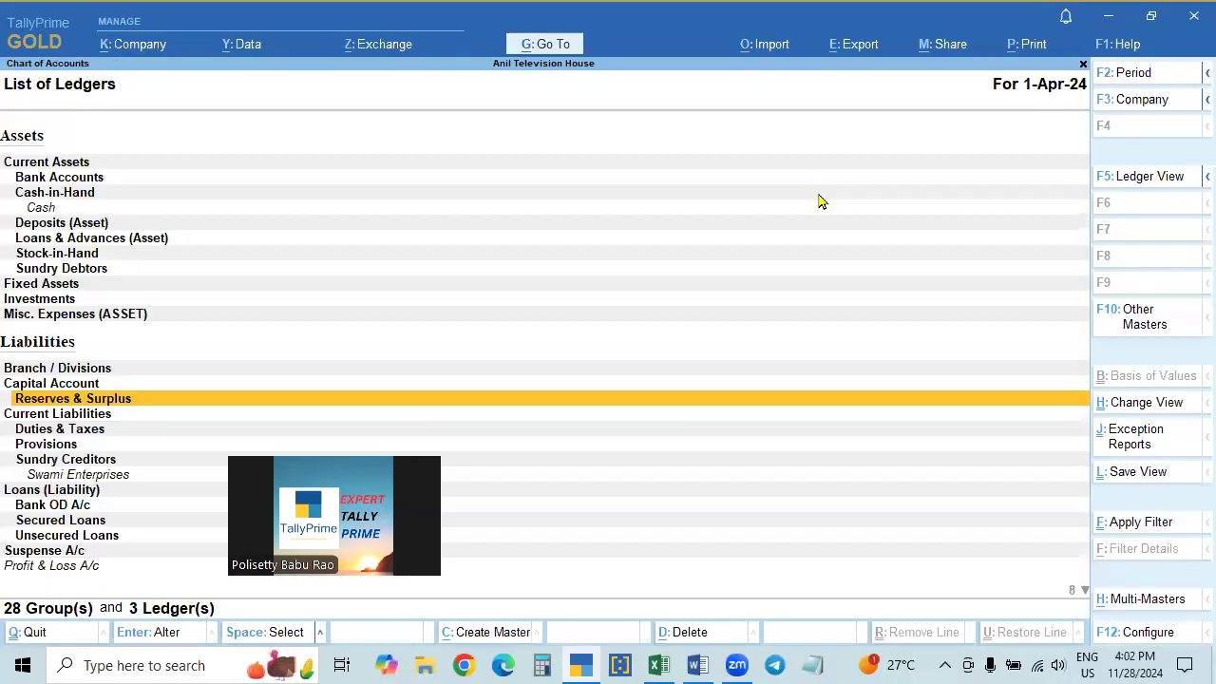
key(Escape)
key(Escape)
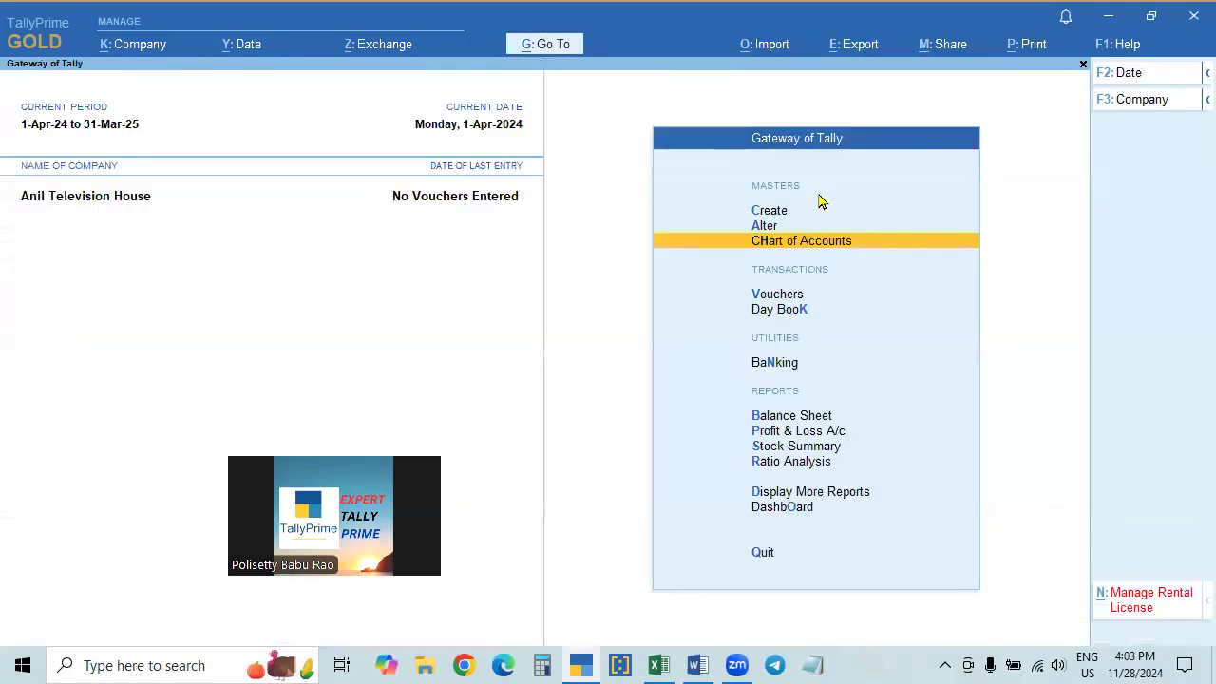
Reopen the ledger Chart of Accounts and start Create Party Using GSTIN/UIN from its multi-master options.
click(823, 239)
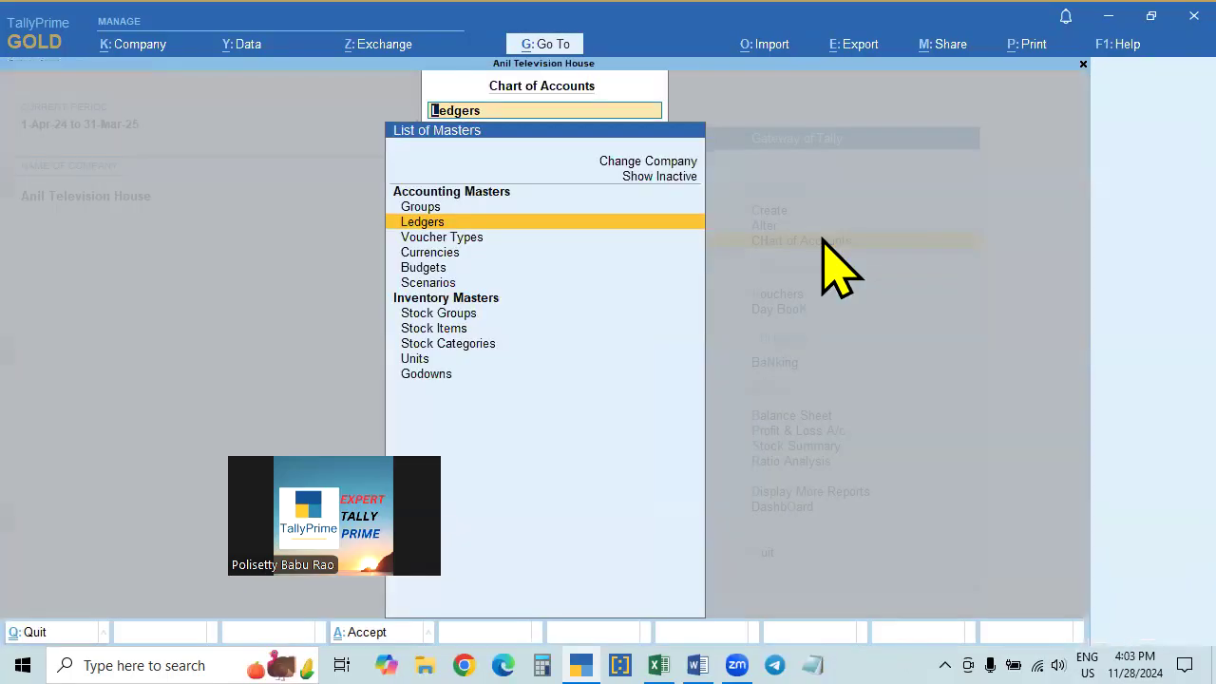
key(Return)
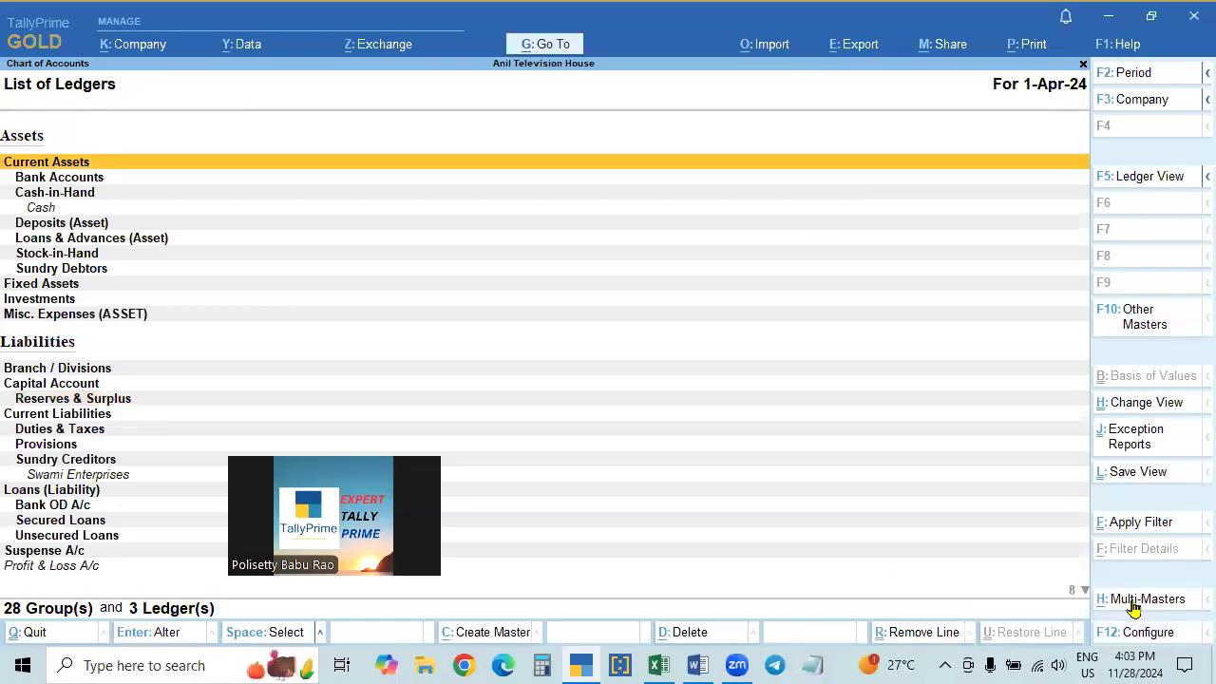
key(ctrl+h)
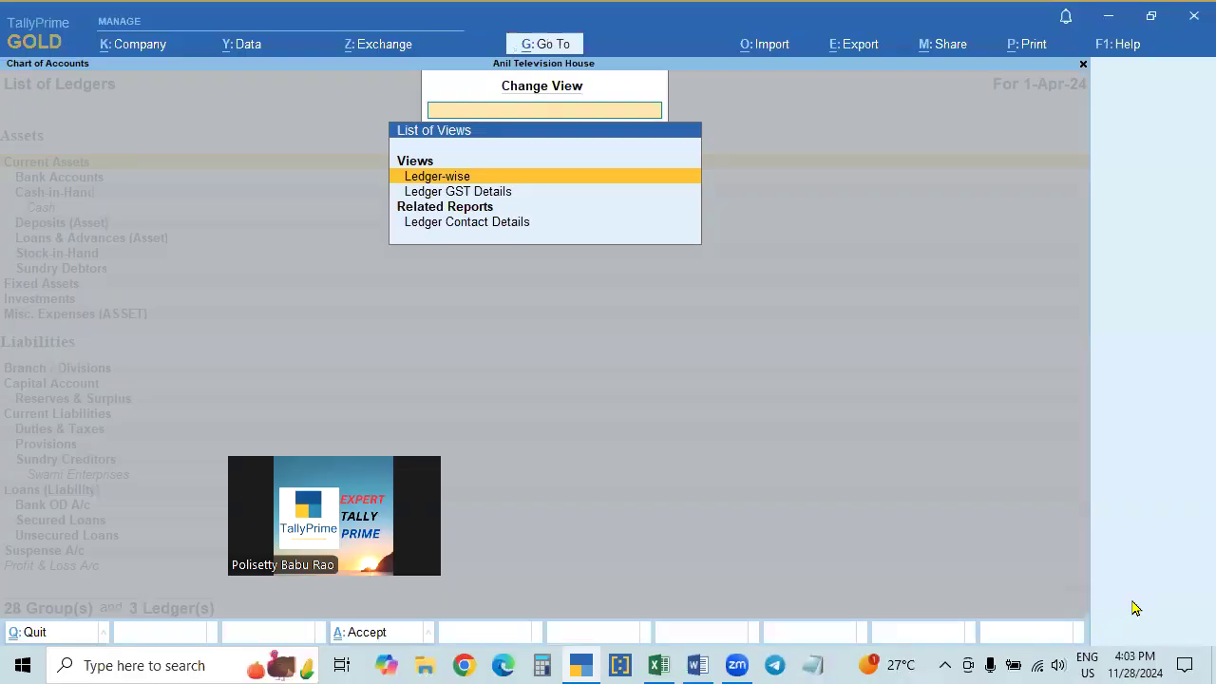
key(Escape)
click(1133, 599)
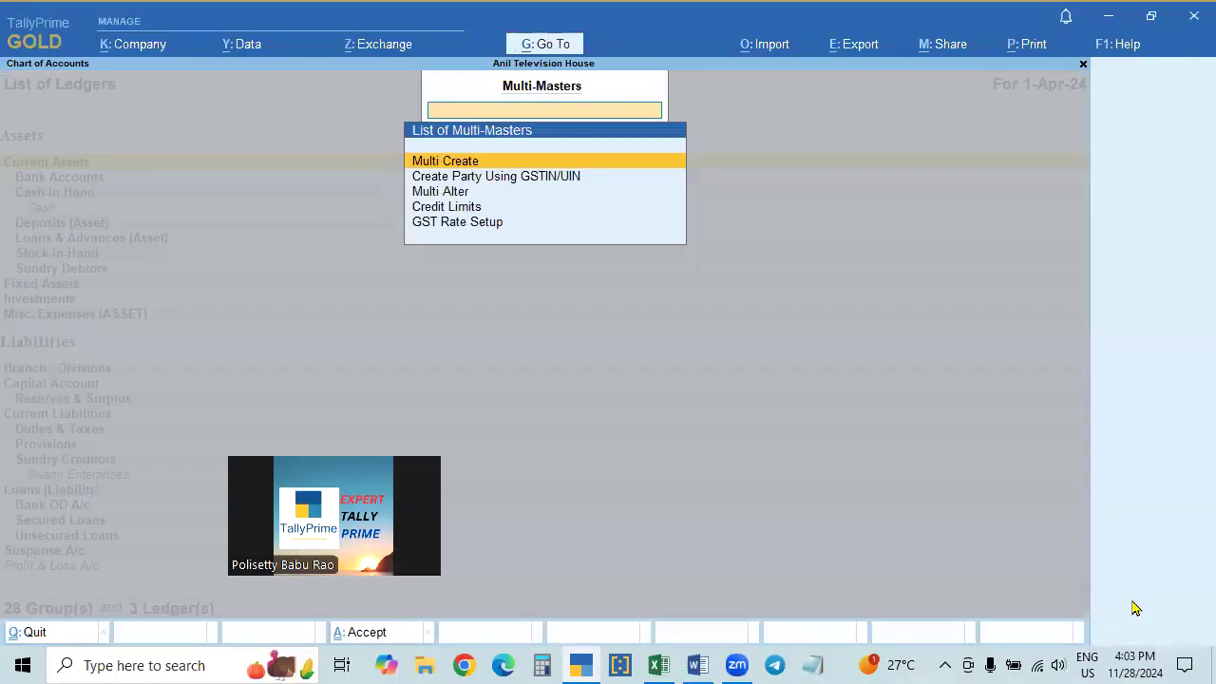
key(Down)
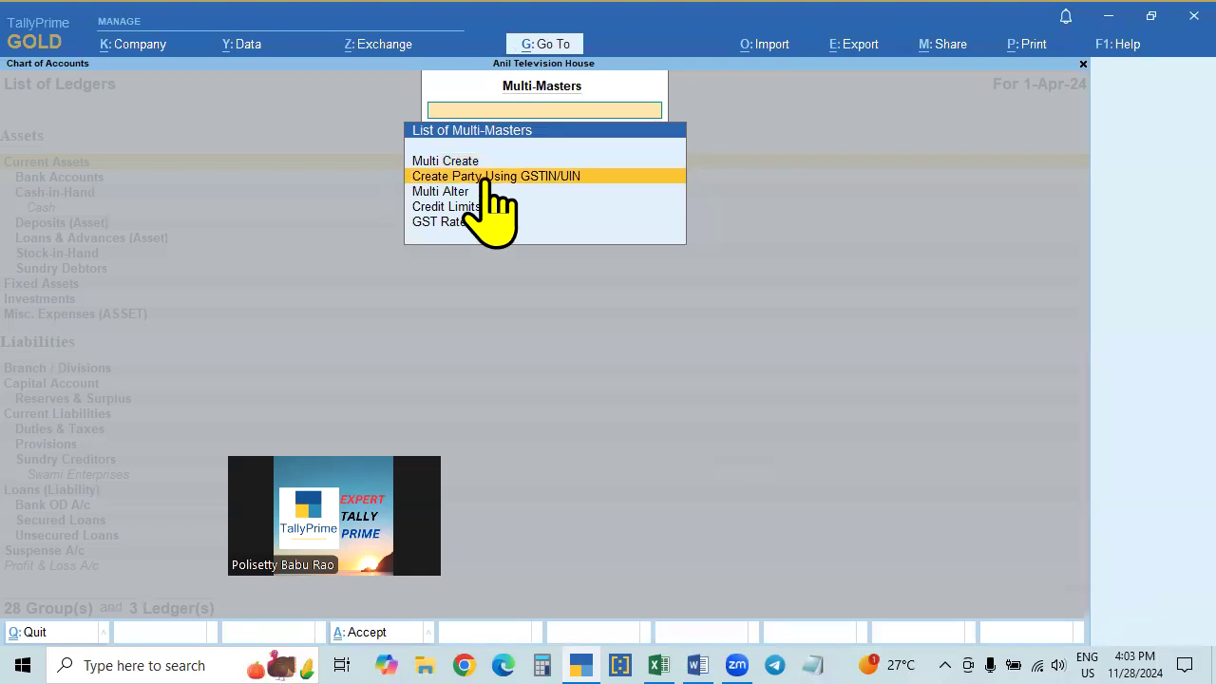
key(Return)
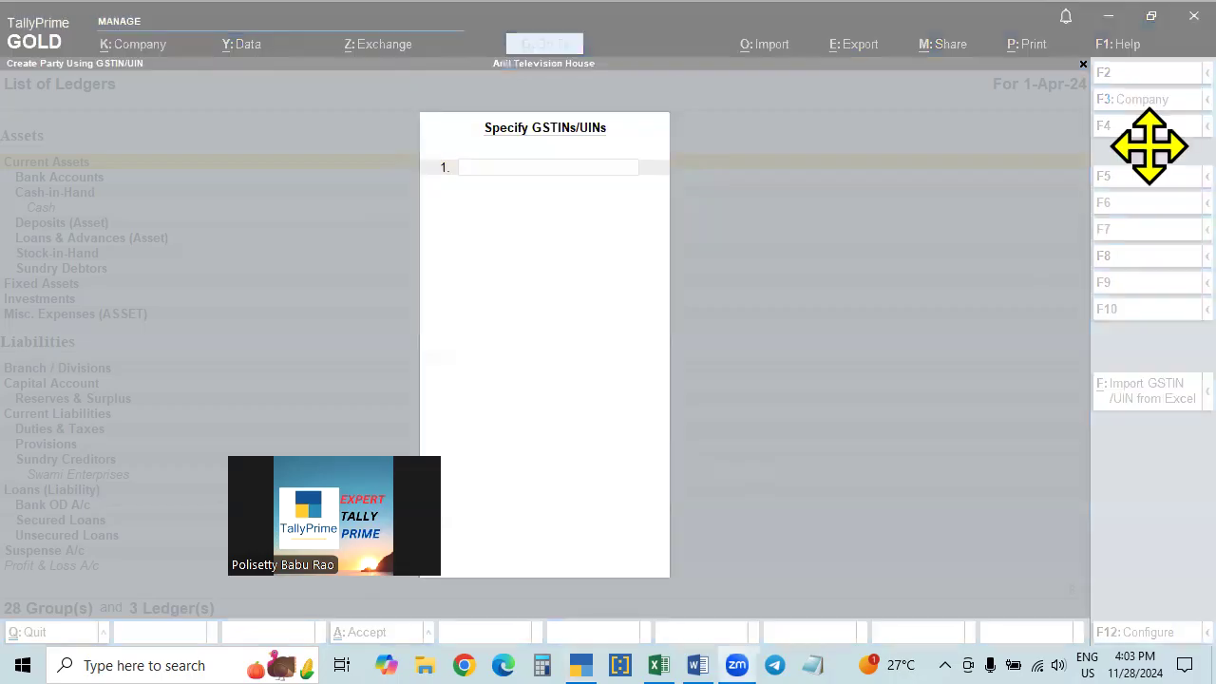
drag(1149, 147, 1038, 256)
click(1038, 256)
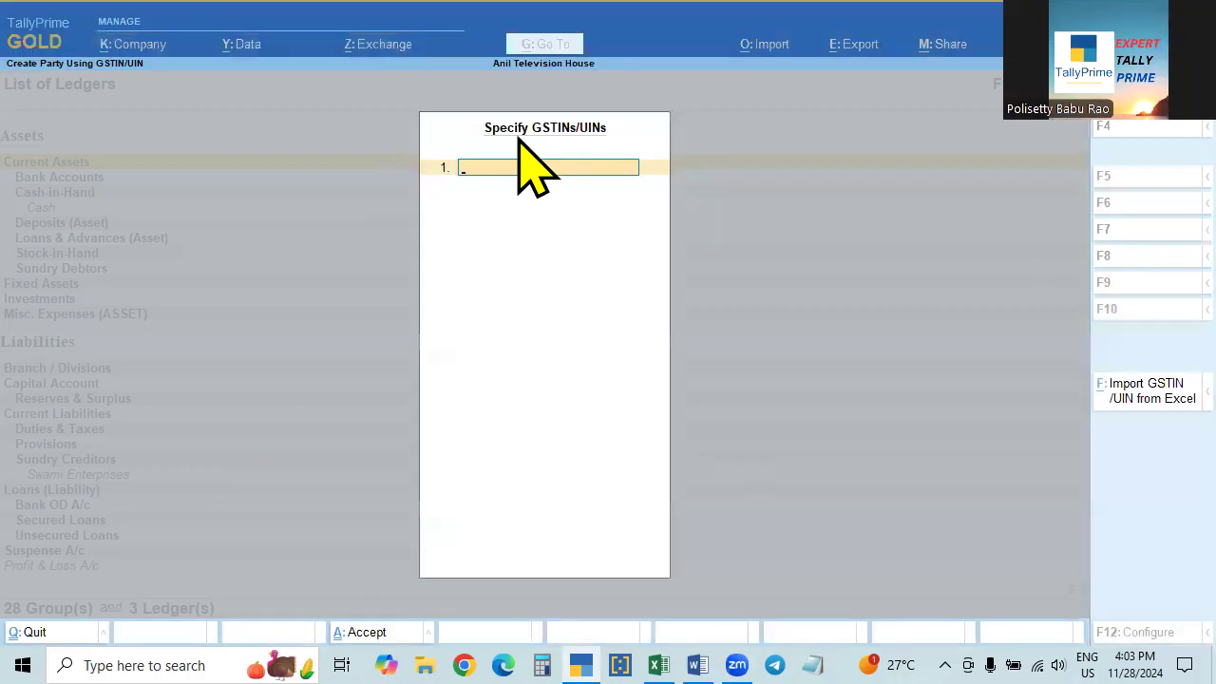
Start importing GSTINs/UINs from Excel, check the GSTIN workbook in Excel, and return to TallyPrime.
click(1143, 391)
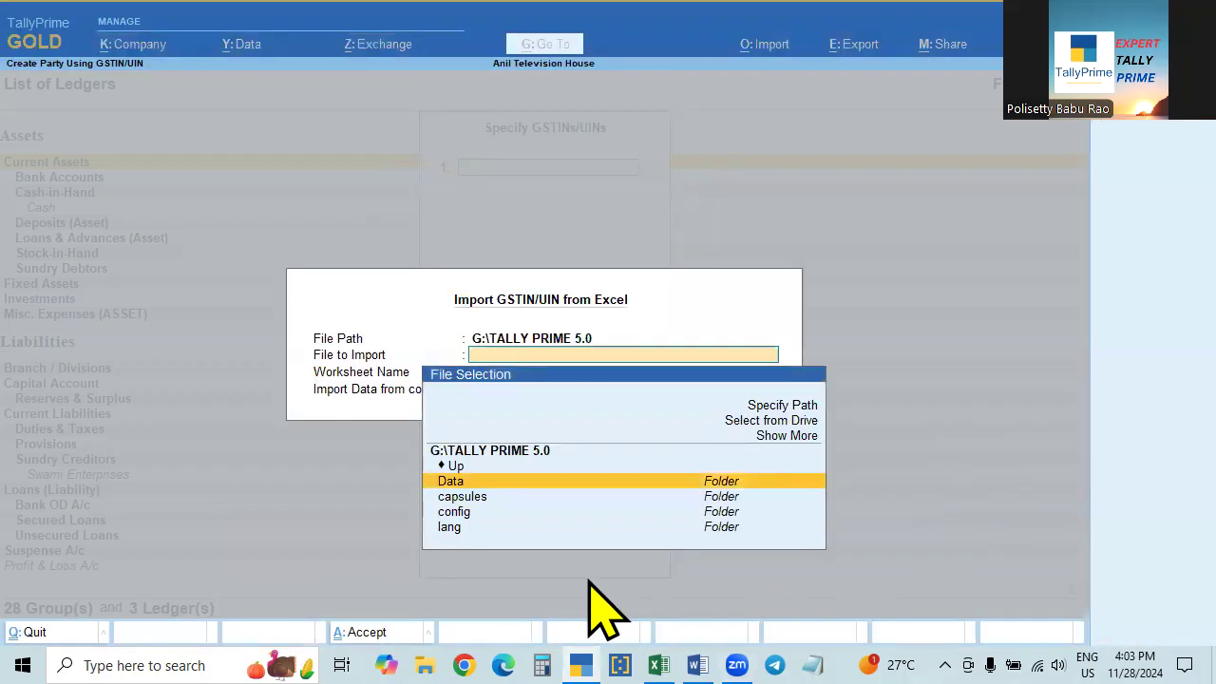
click(658, 665)
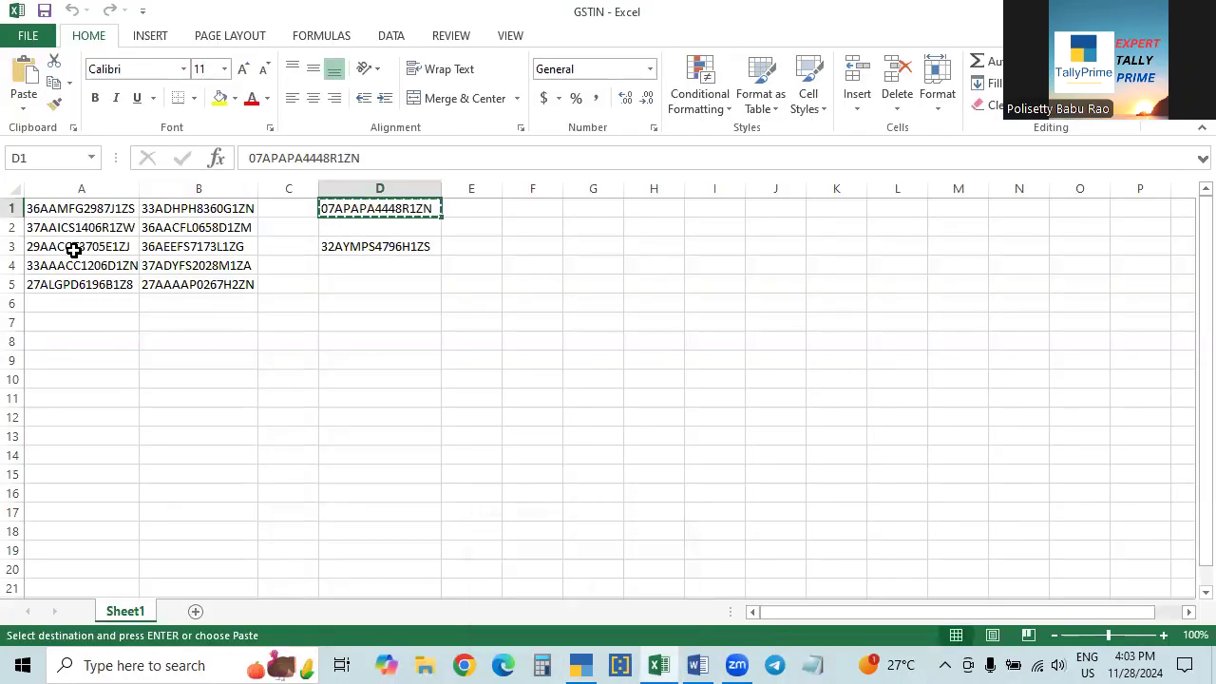
key(alt+Tab)
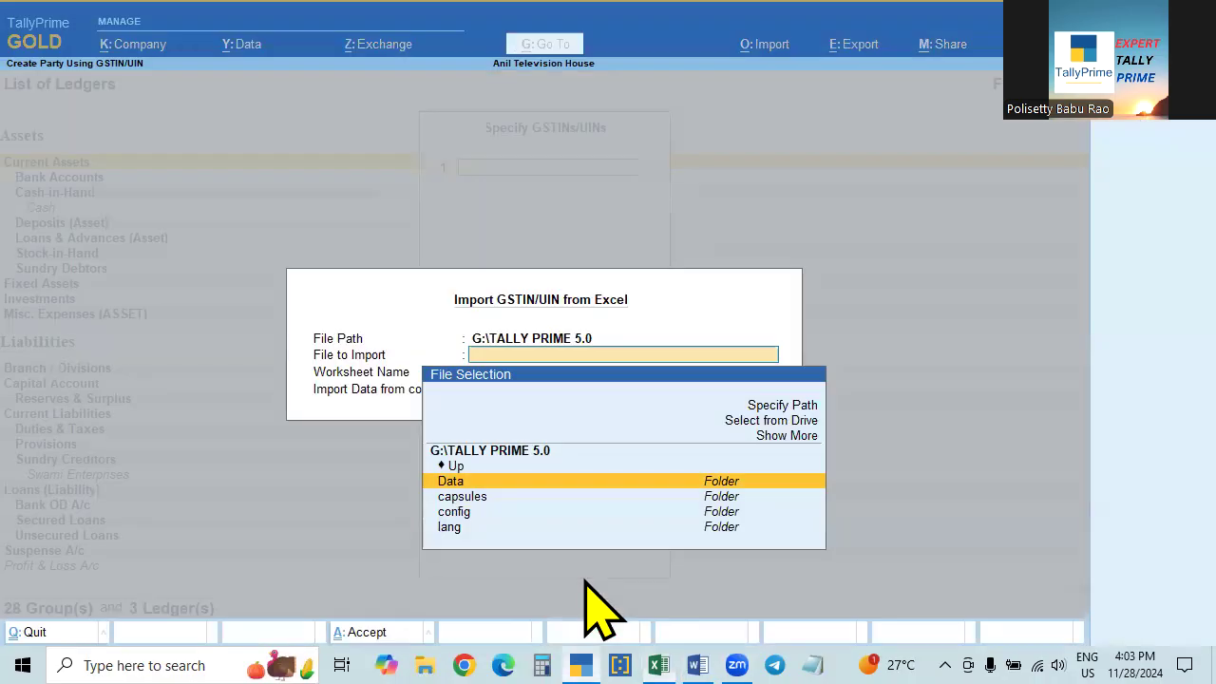
Choose GSTIN.xlsx from the Desktop folder as the file to import, and switch to Excel to check its worksheet.
click(785, 423)
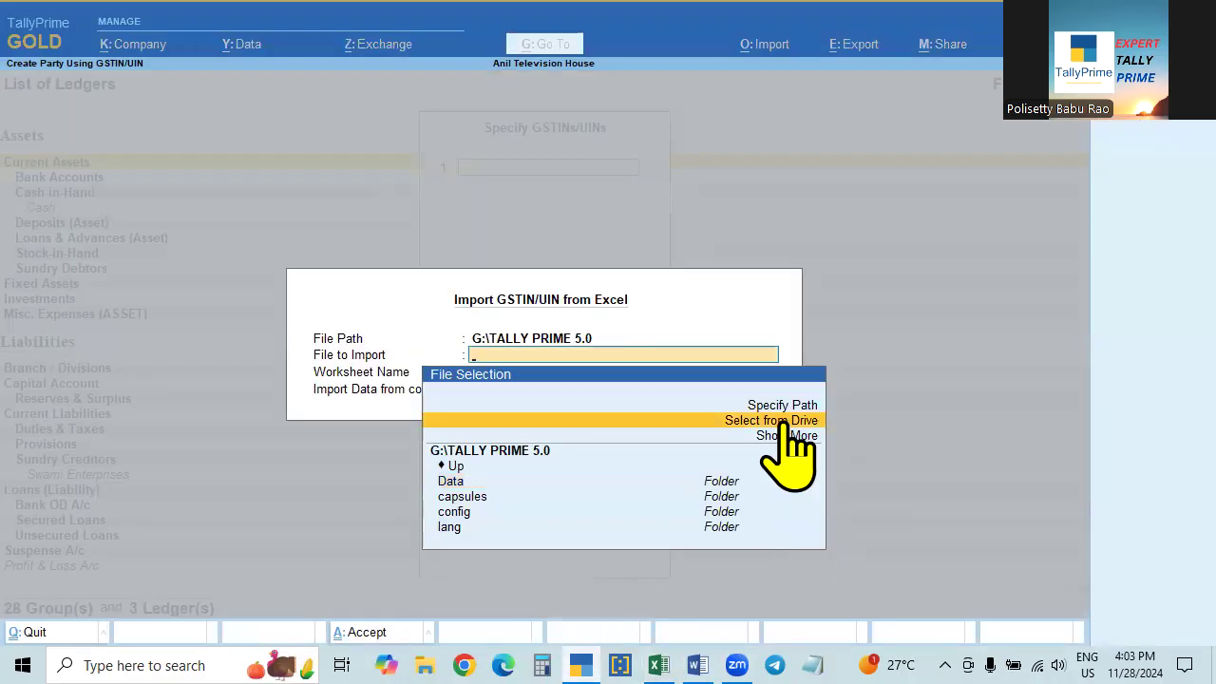
click(785, 425)
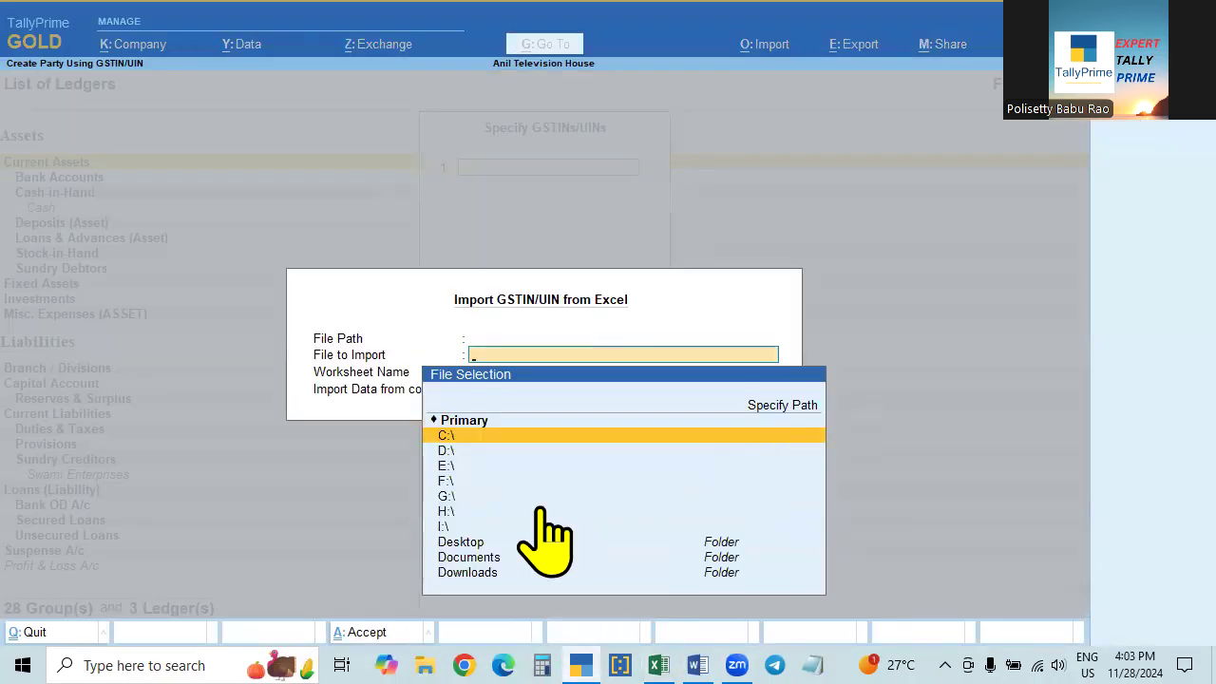
click(469, 547)
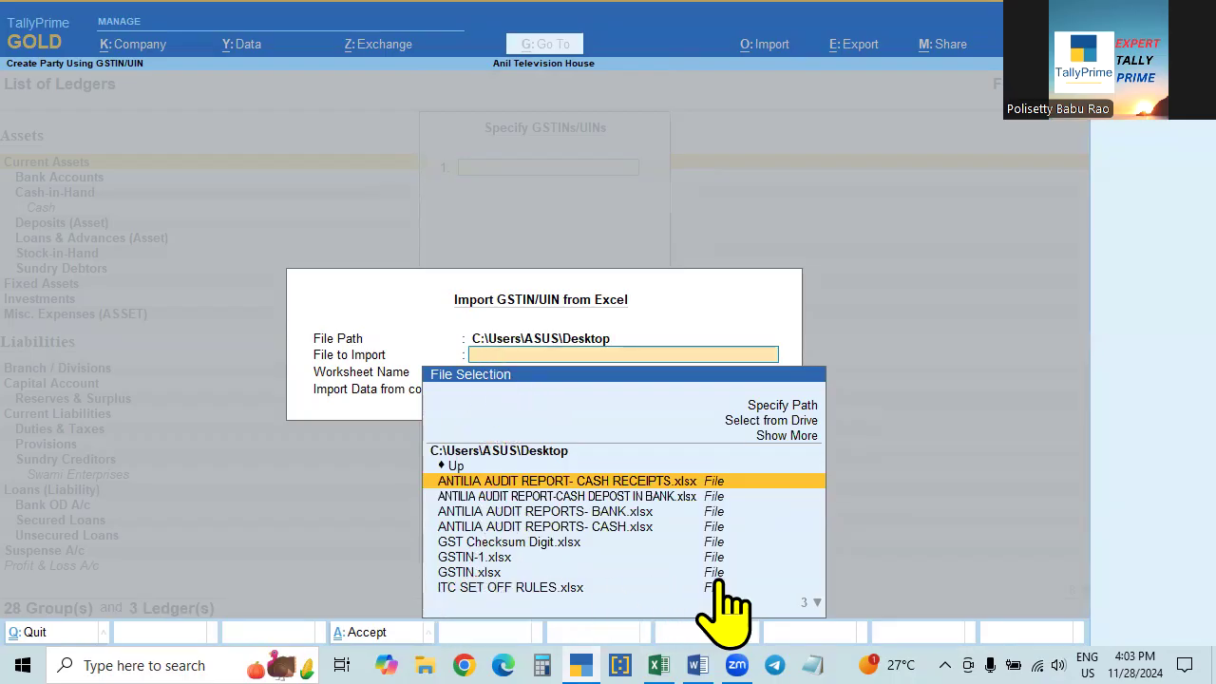
click(475, 573)
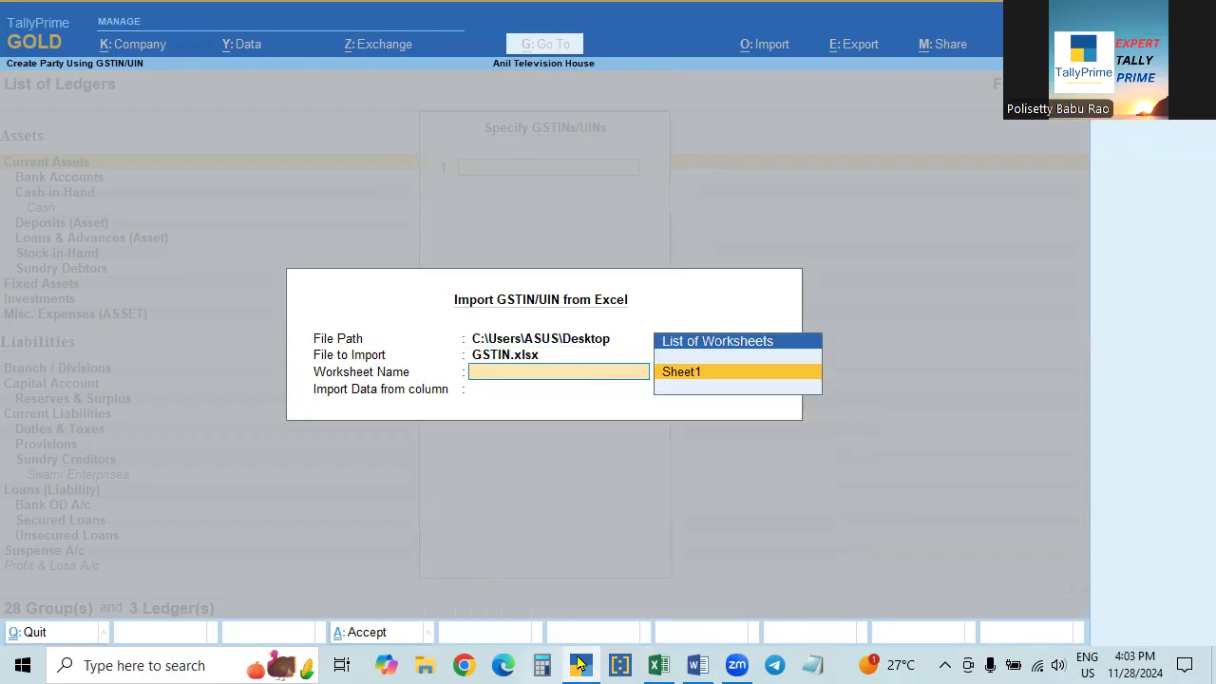
click(658, 665)
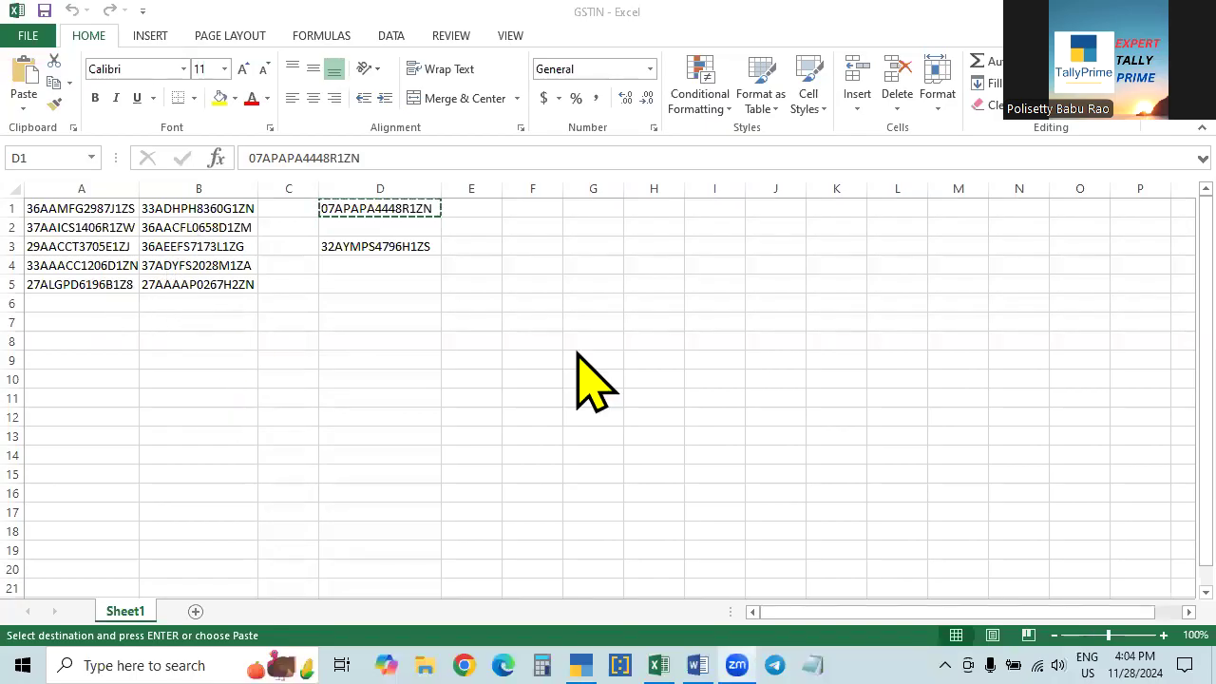
Switch back to TallyPrime and import the GSTINs from column B of worksheet Sheet1.
key(alt+Tab)
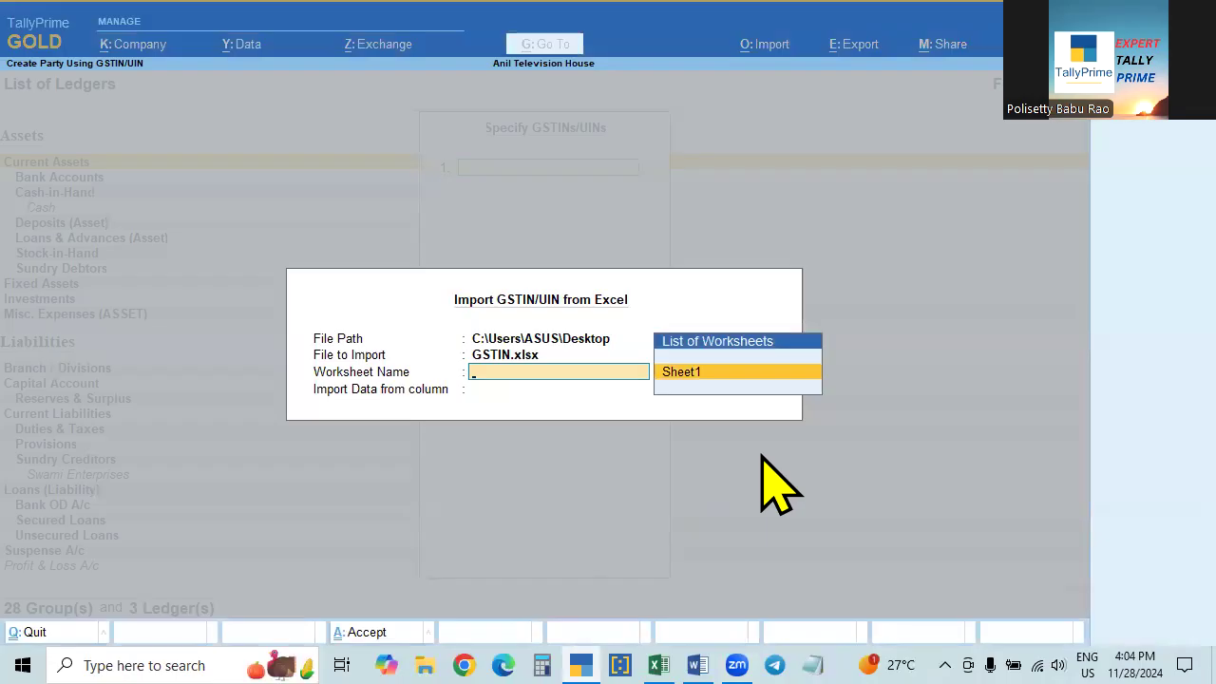
key(Return)
key(Down)
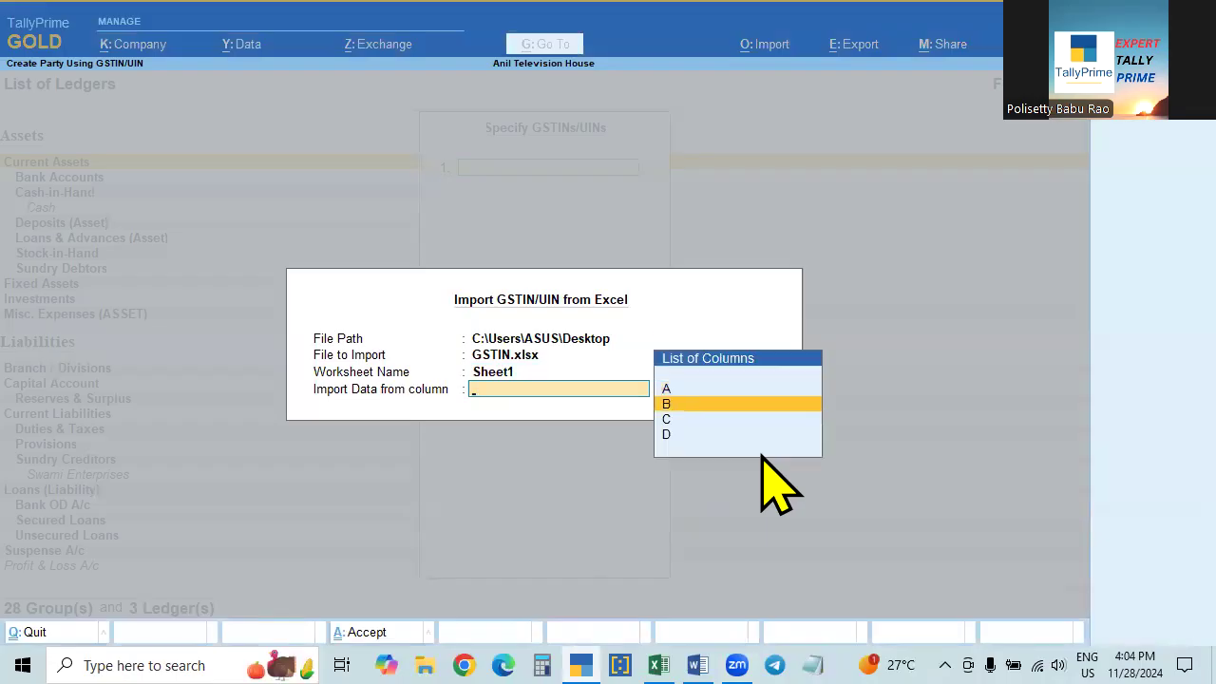
key(Return)
key(Return)
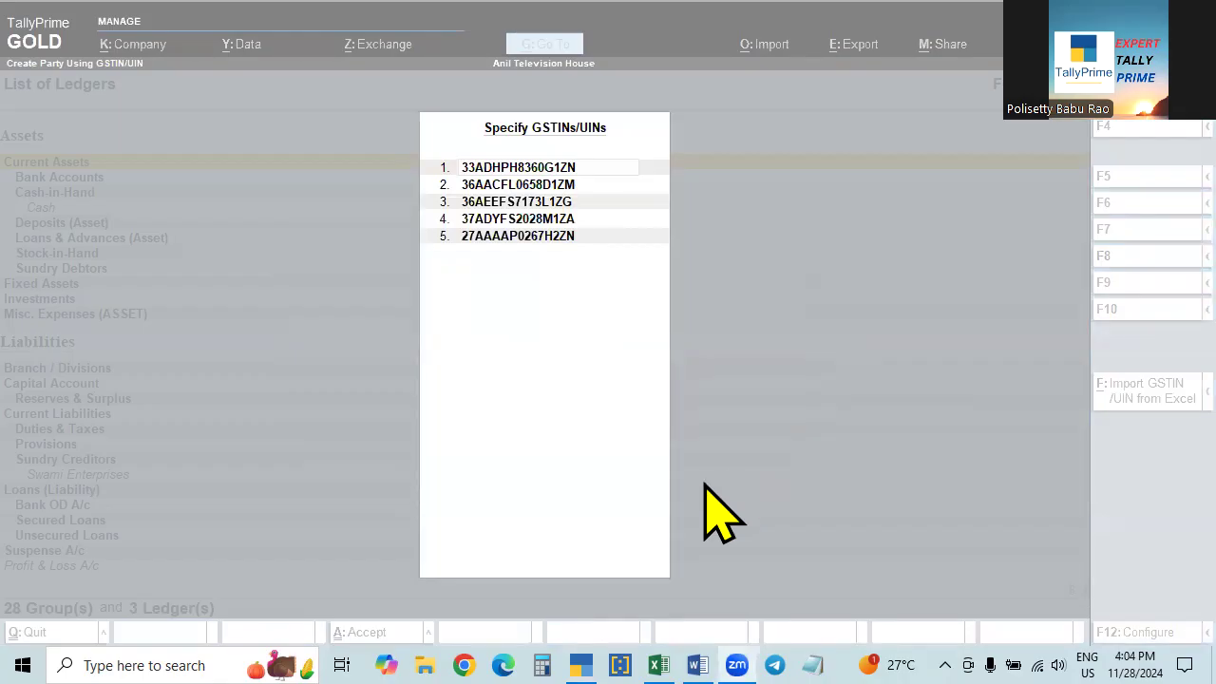
Accept the imported GSTIN list to fetch the party details, keeping All Items as the Under Group filter.
click(570, 394)
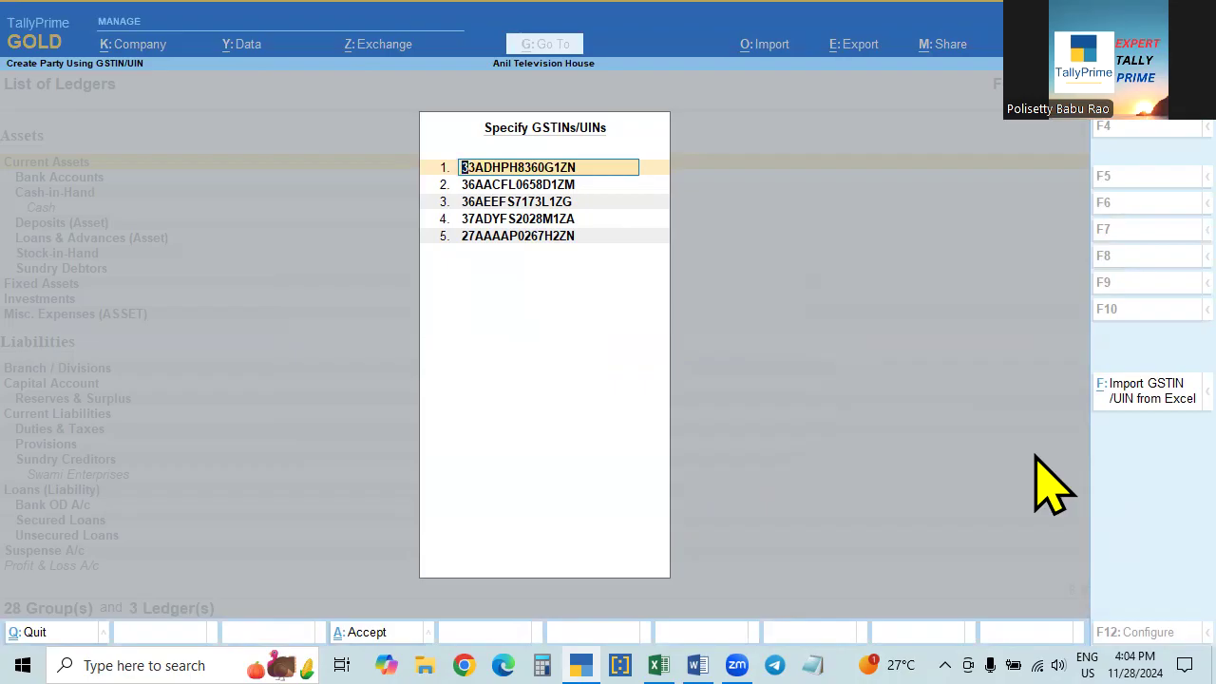
key(ctrl+a)
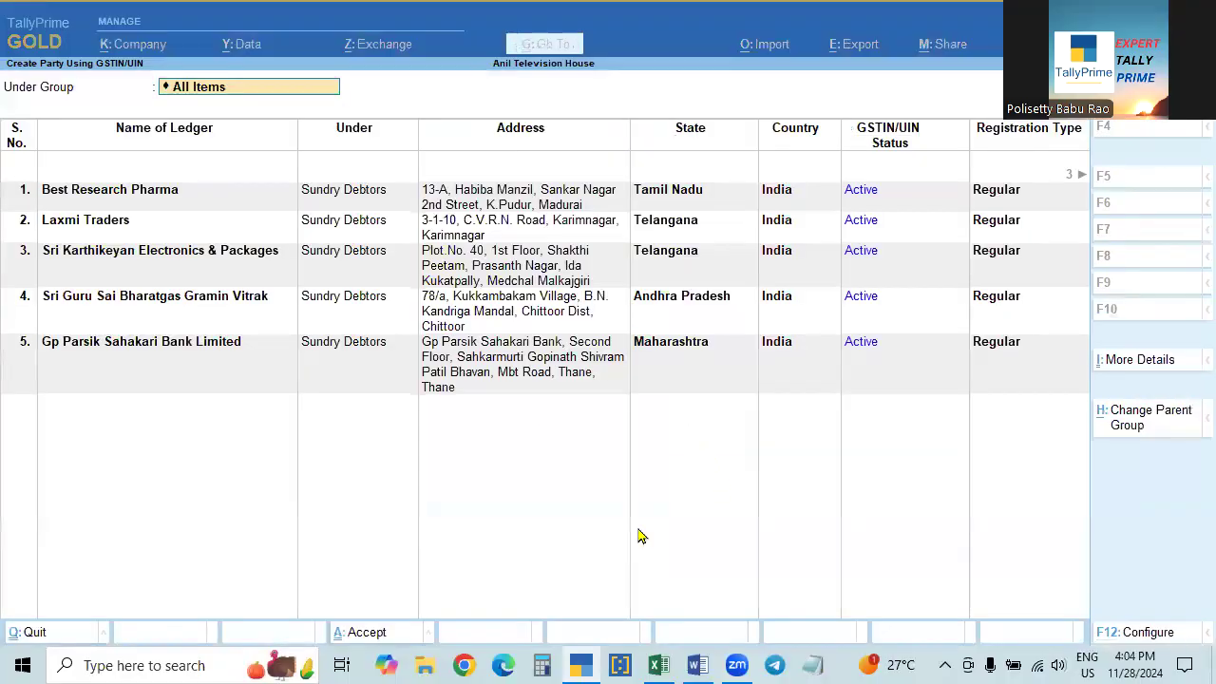
key(Return)
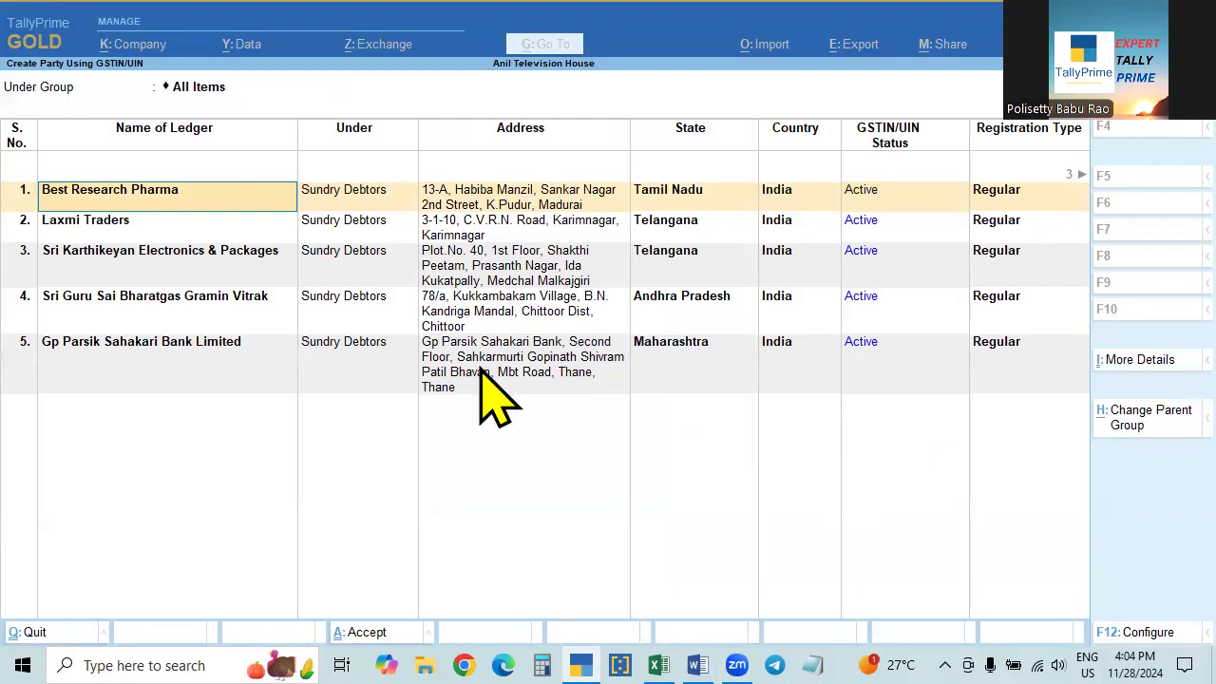
Change the parent group of Sri Karthikeyan Electronics & Packages to Sundry Creditors.
click(344, 254)
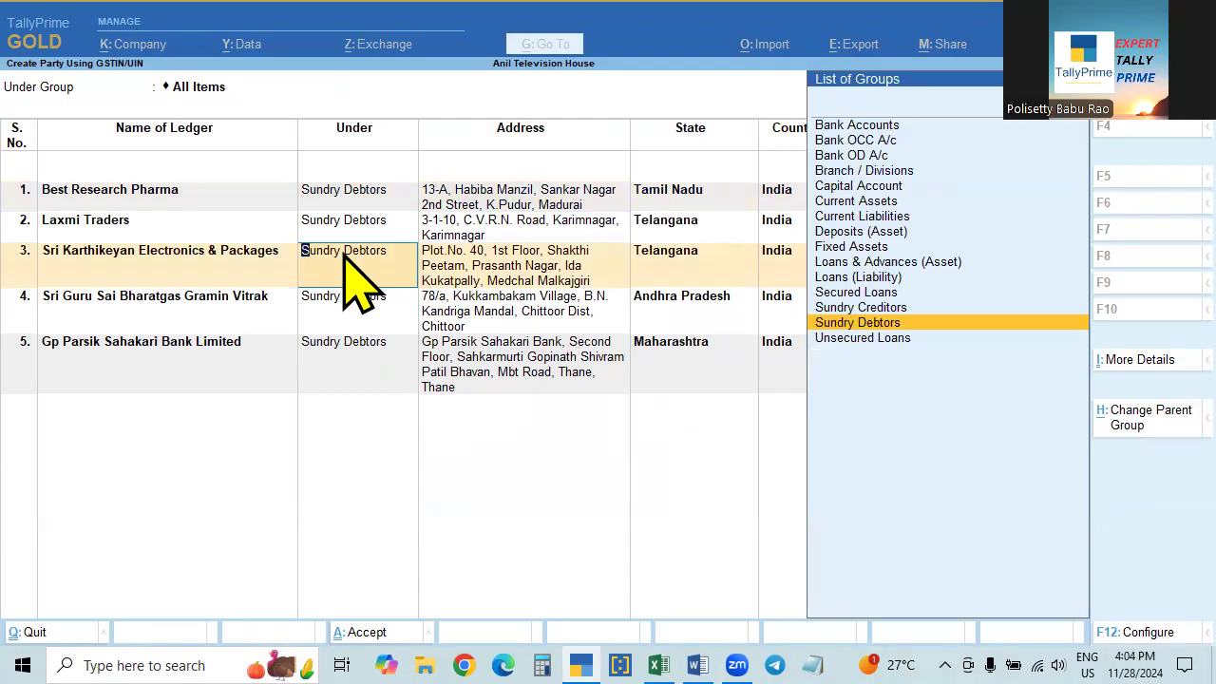
key(Return)
click(344, 255)
key(Up)
key(Return)
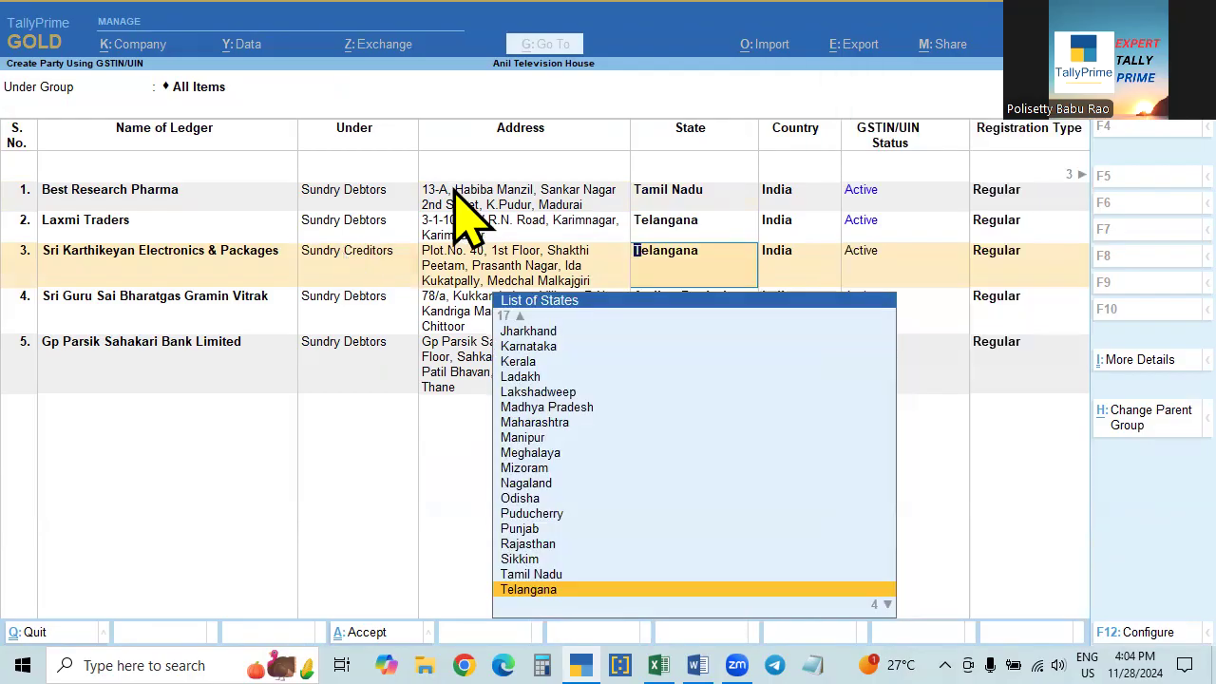
Set the parent group of Sri Karthikeyan Electronics & Packages back to Sundry Debtors.
click(336, 255)
key(Down)
key(Return)
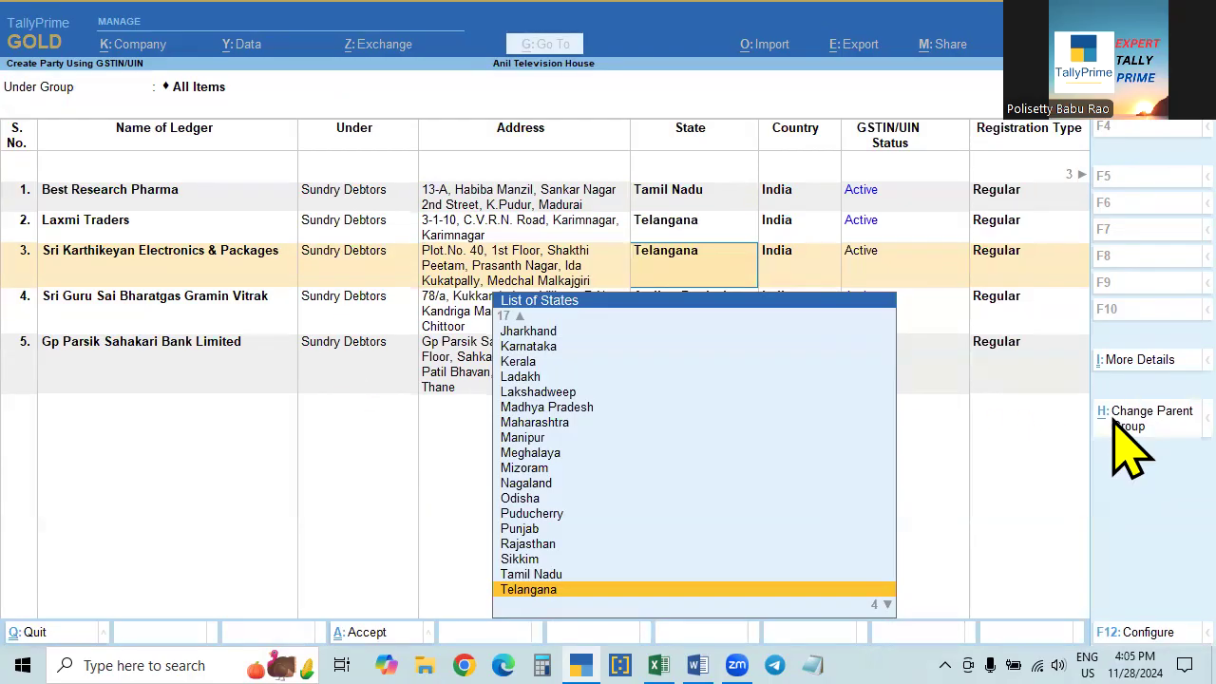
key(Home)
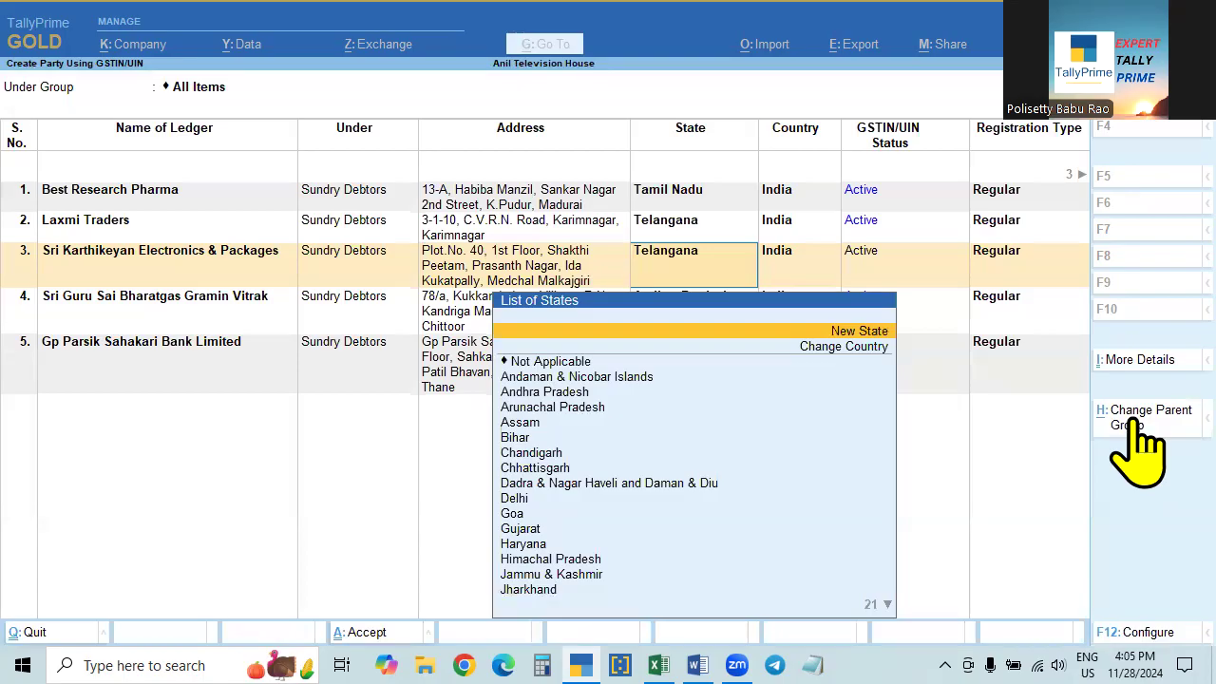
Look through the group choices for the Under Group filter and keep All Items.
click(210, 95)
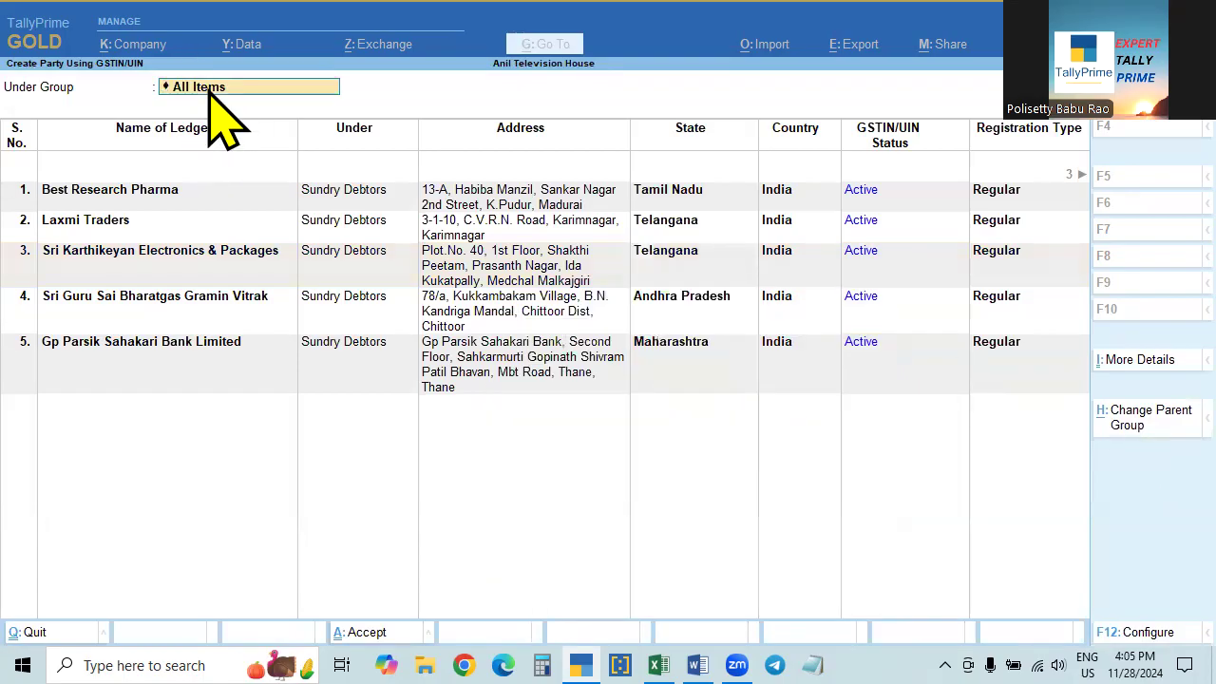
key(Down)
key(Down)
key(Down)
key(Down)
key(Down)
key(Down)
key(Down)
key(Down)
key(Down)
key(Down)
key(Down)
key(Down)
key(Down)
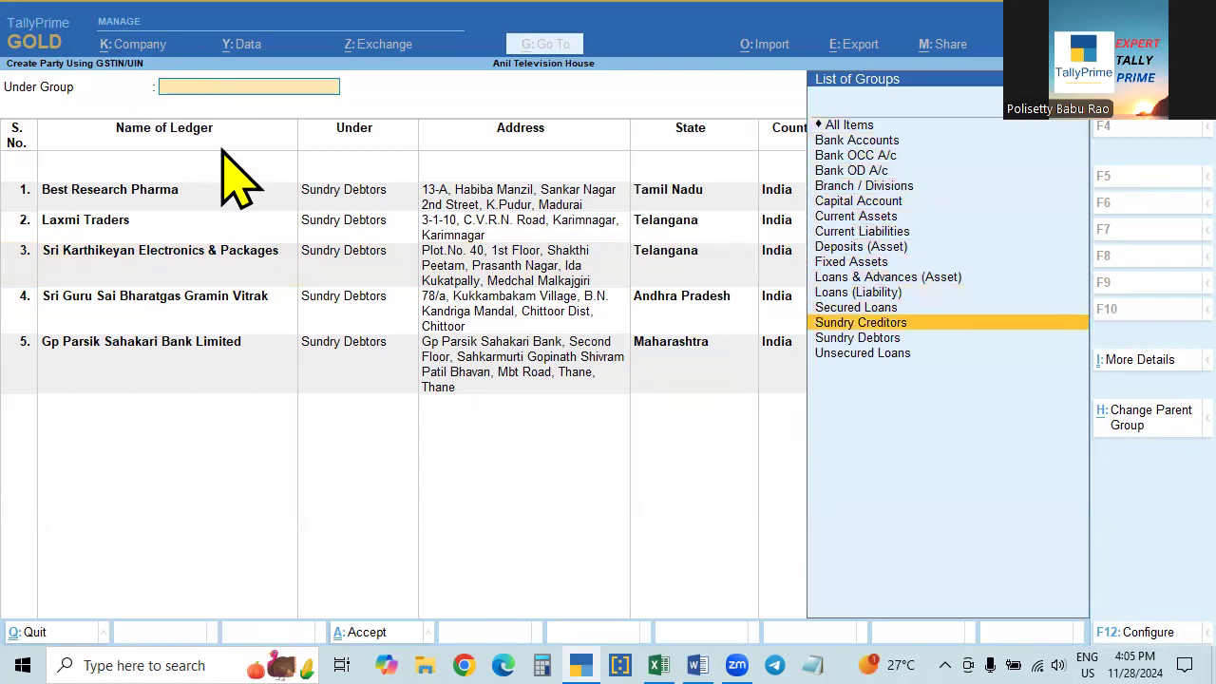
click(852, 127)
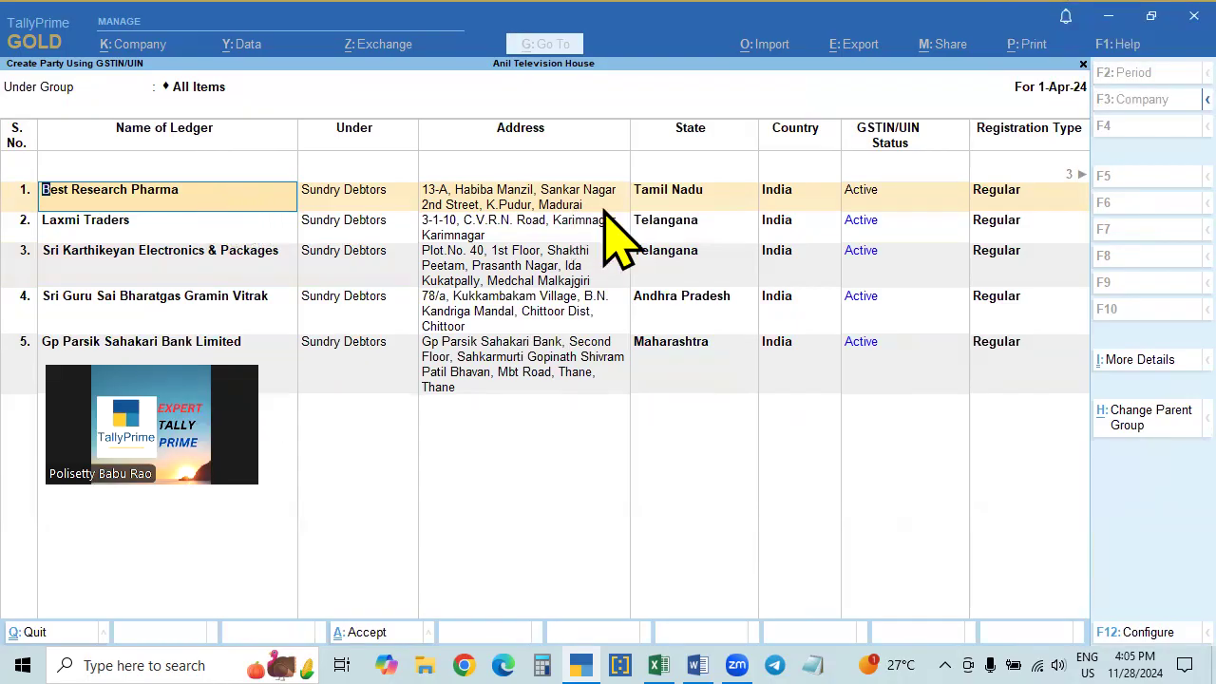
Go through the Best Research Pharma row, check the GST registration type options and keep Regular.
key(Return)
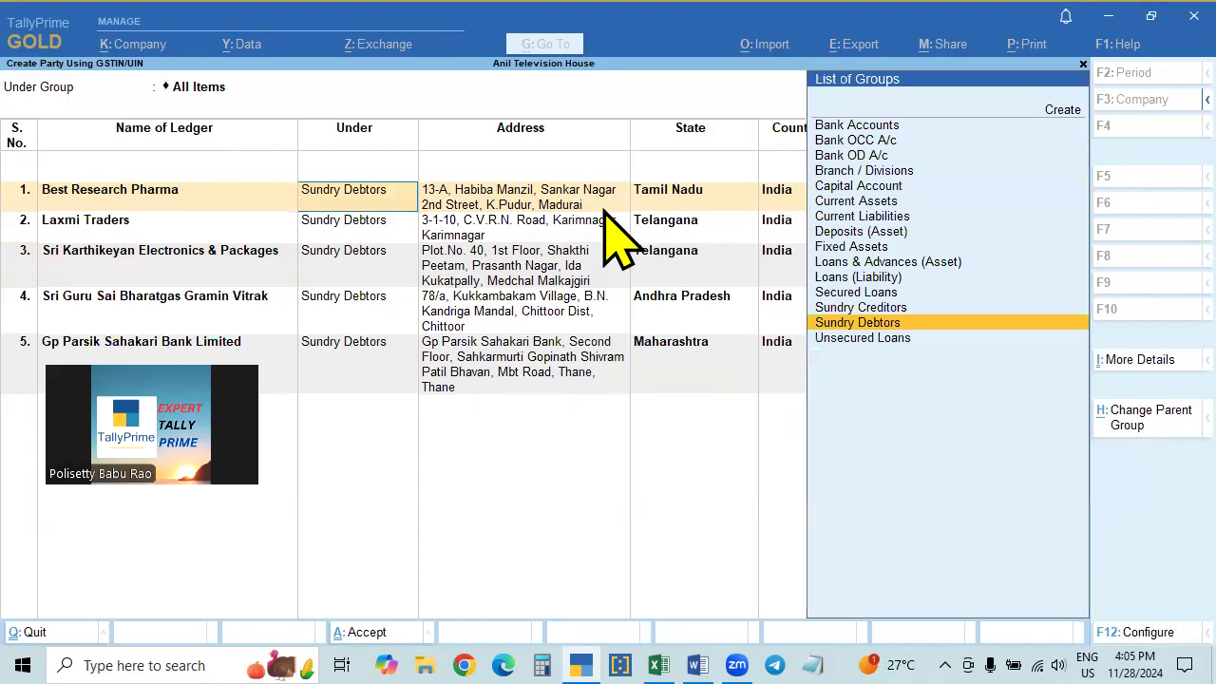
key(Return)
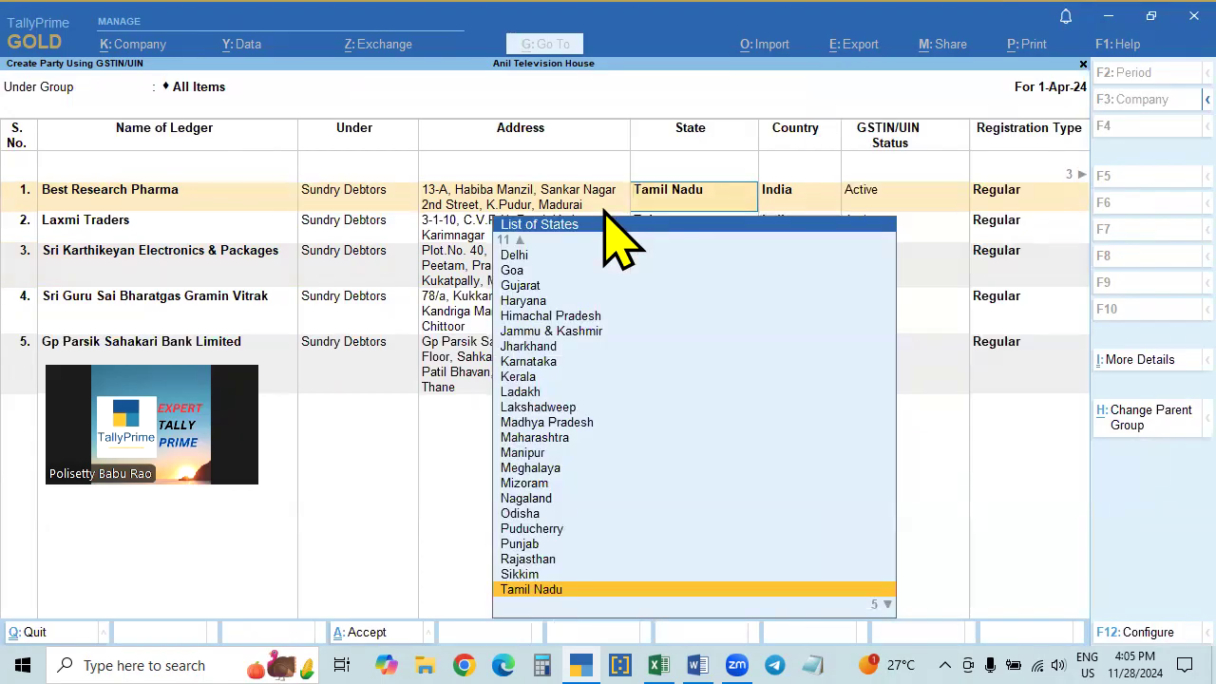
key(Return)
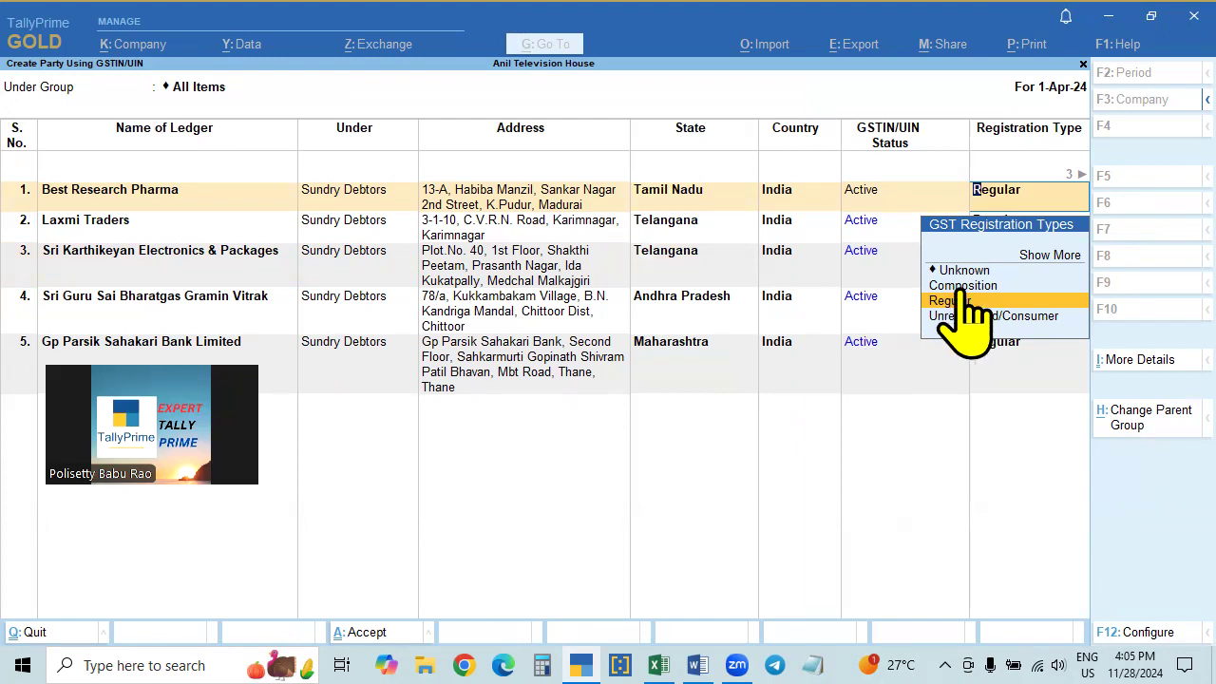
key(Up)
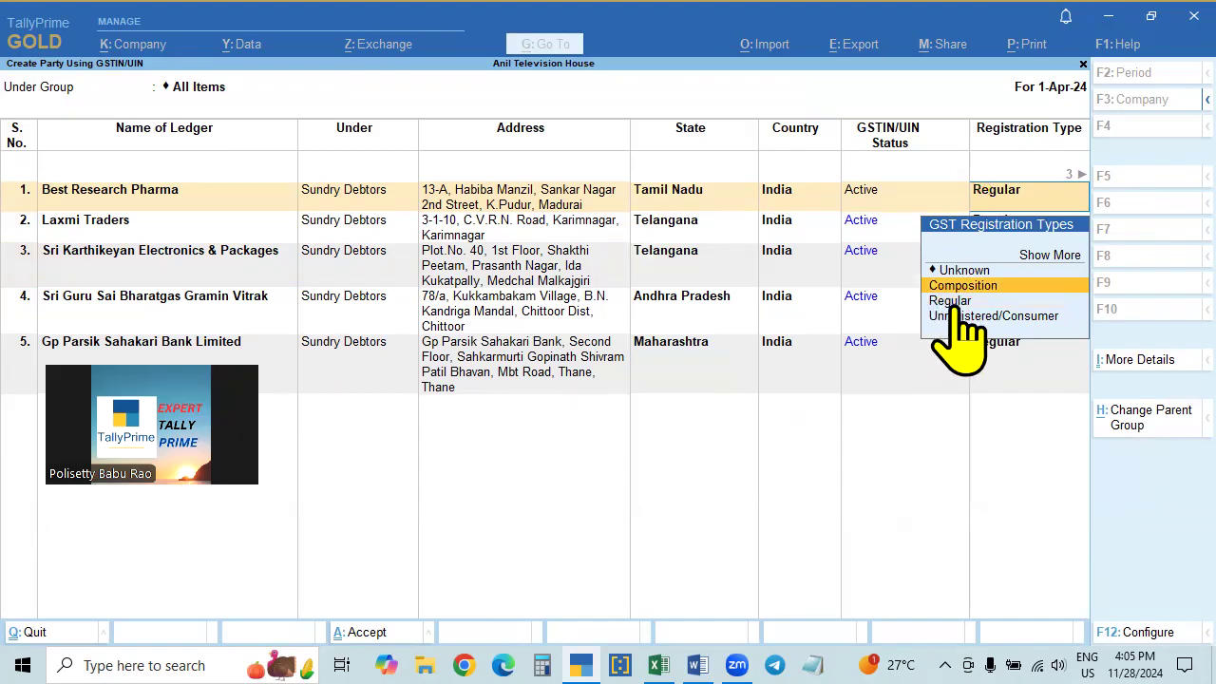
key(Down)
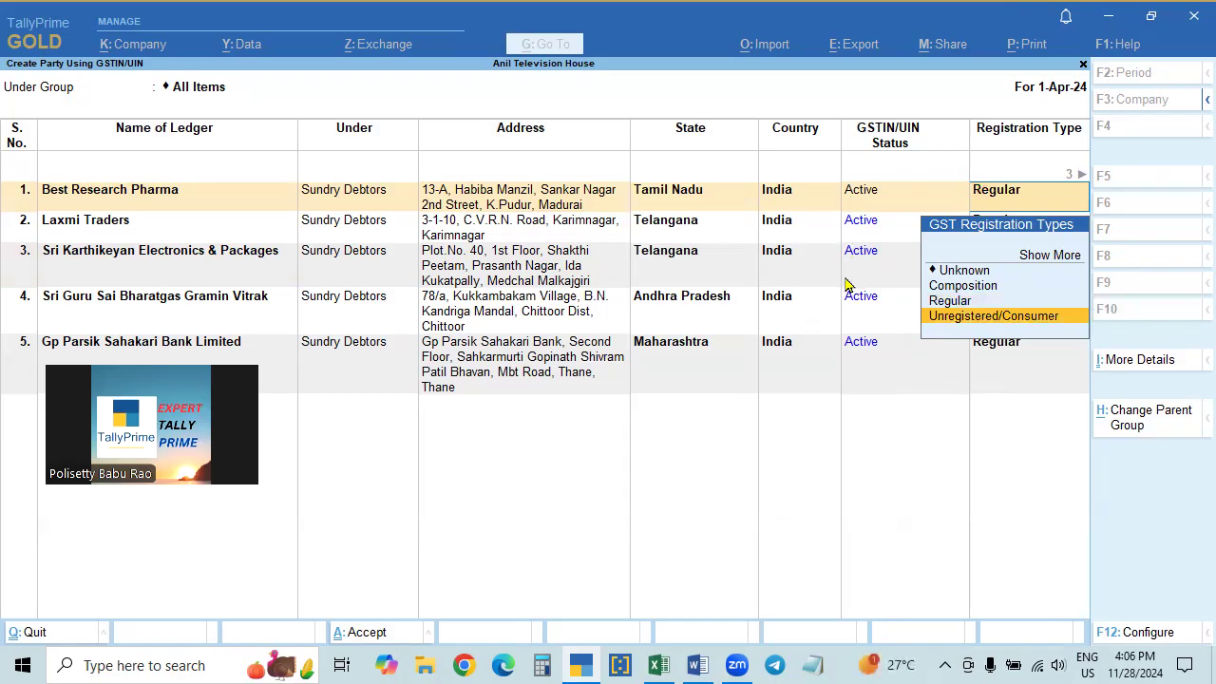
click(953, 302)
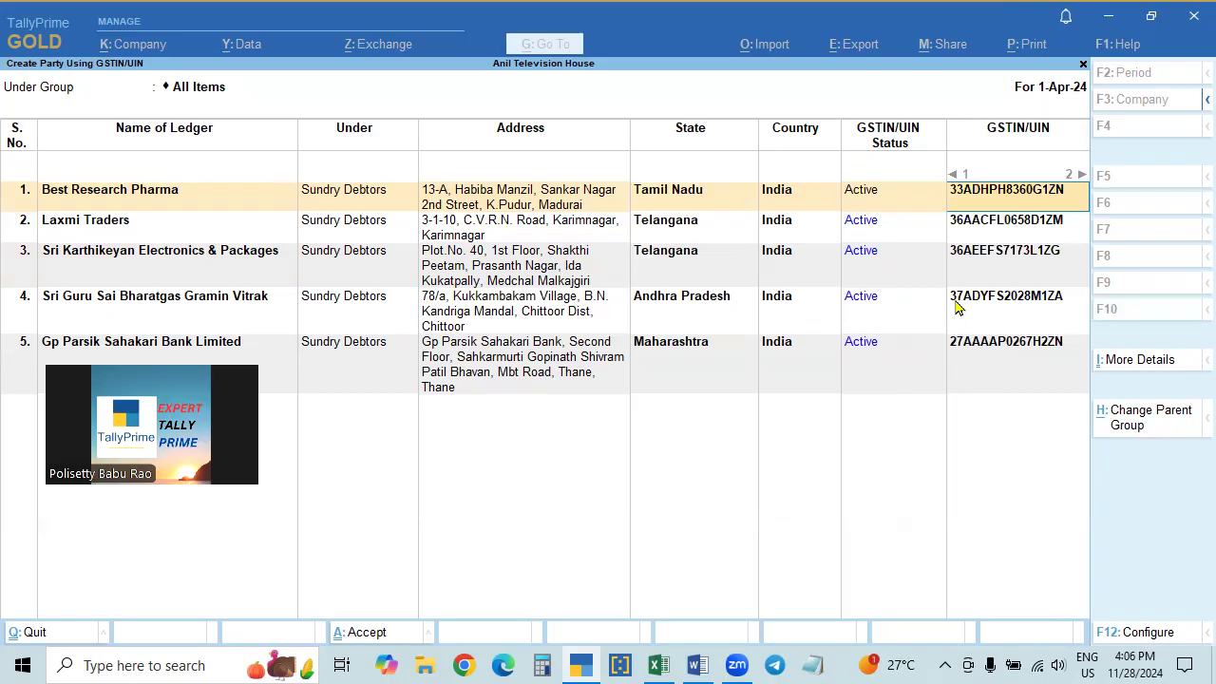
Review the GSTIN/UIN, PAN/IT No. and Additional Info fields of Best Research Pharma, and return to its Registration Type.
key(Return)
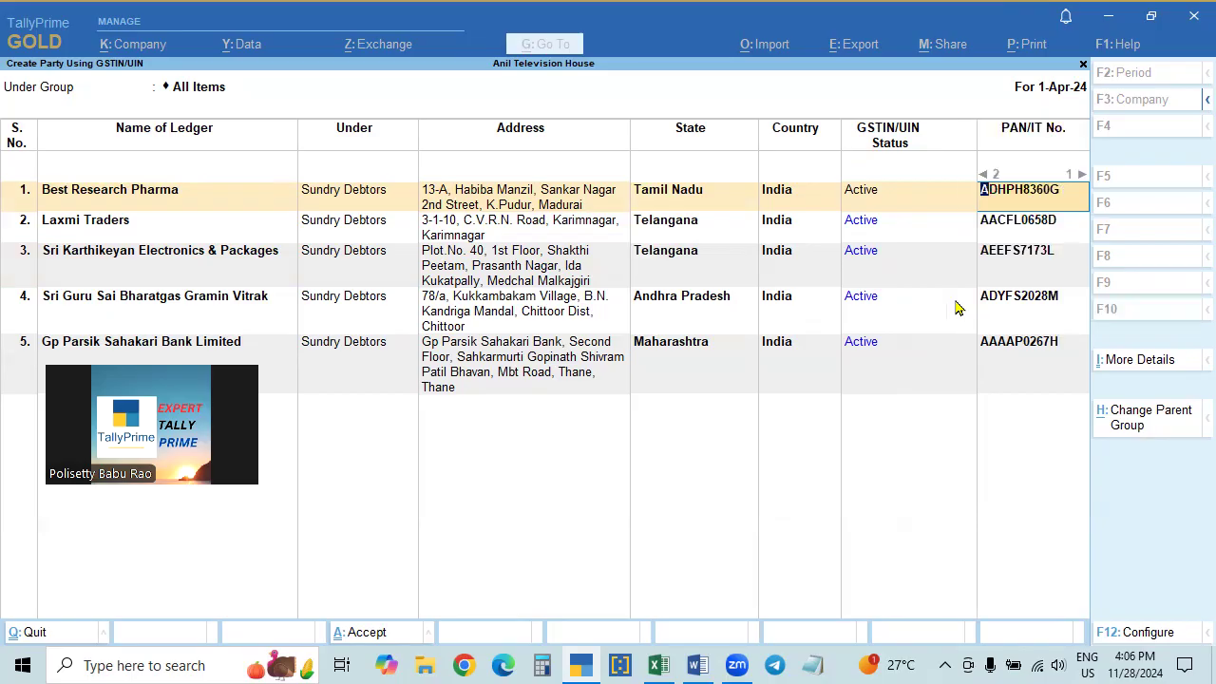
key(Return)
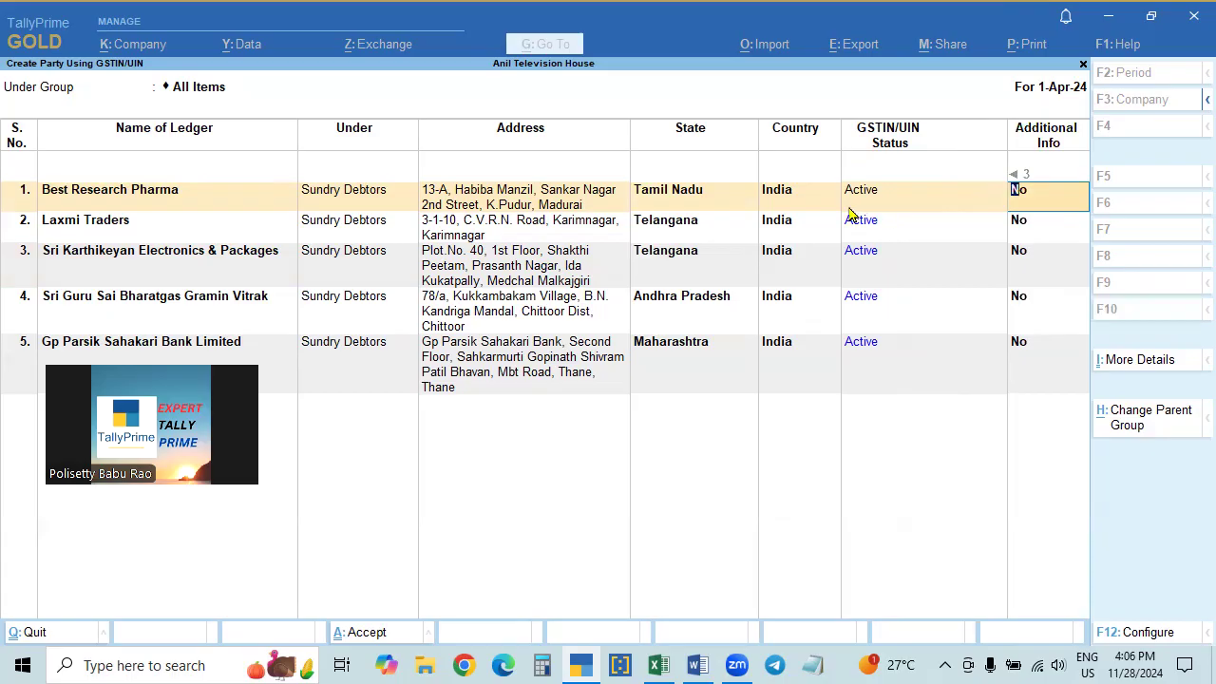
key(Left)
key(Left)
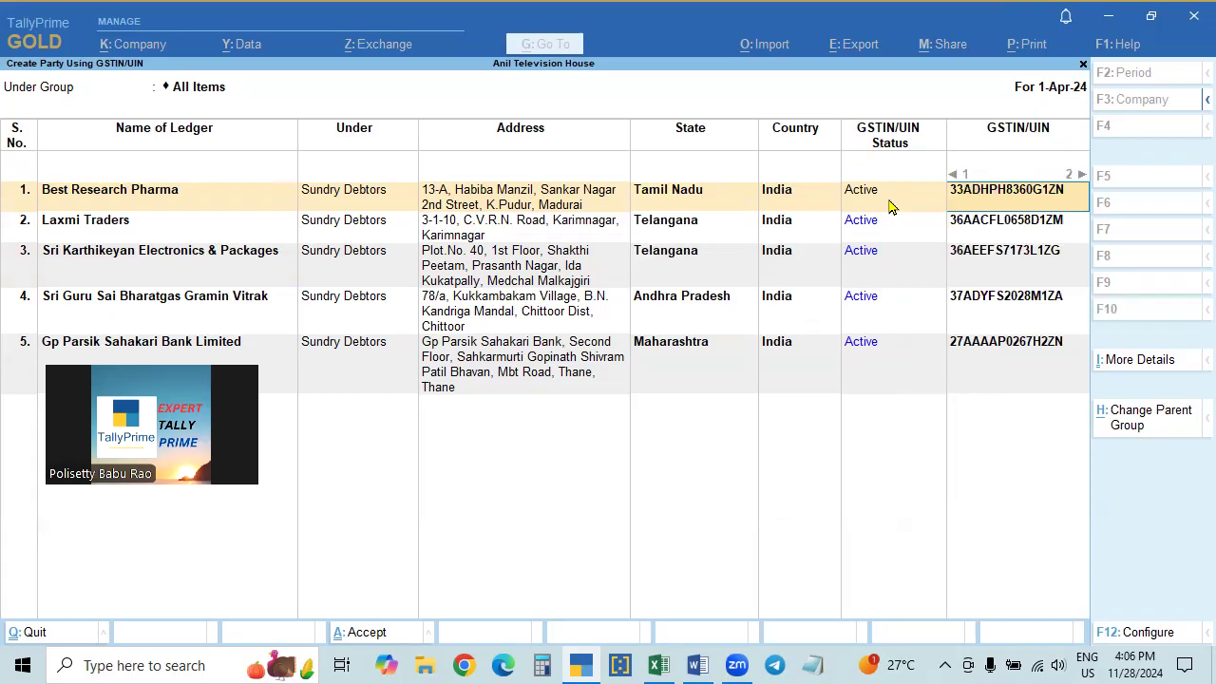
key(Return)
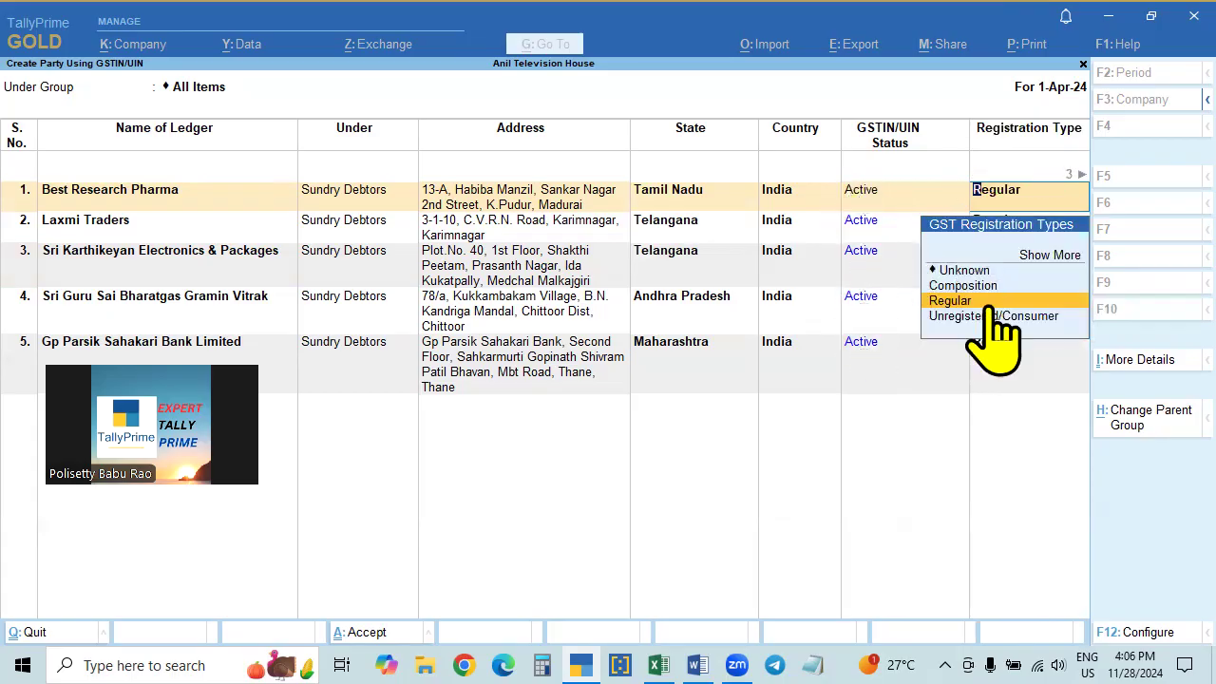
Set Additional Info to Yes for Best Research Pharma to open its portal and books details comparison.
key(Return)
key(Return)
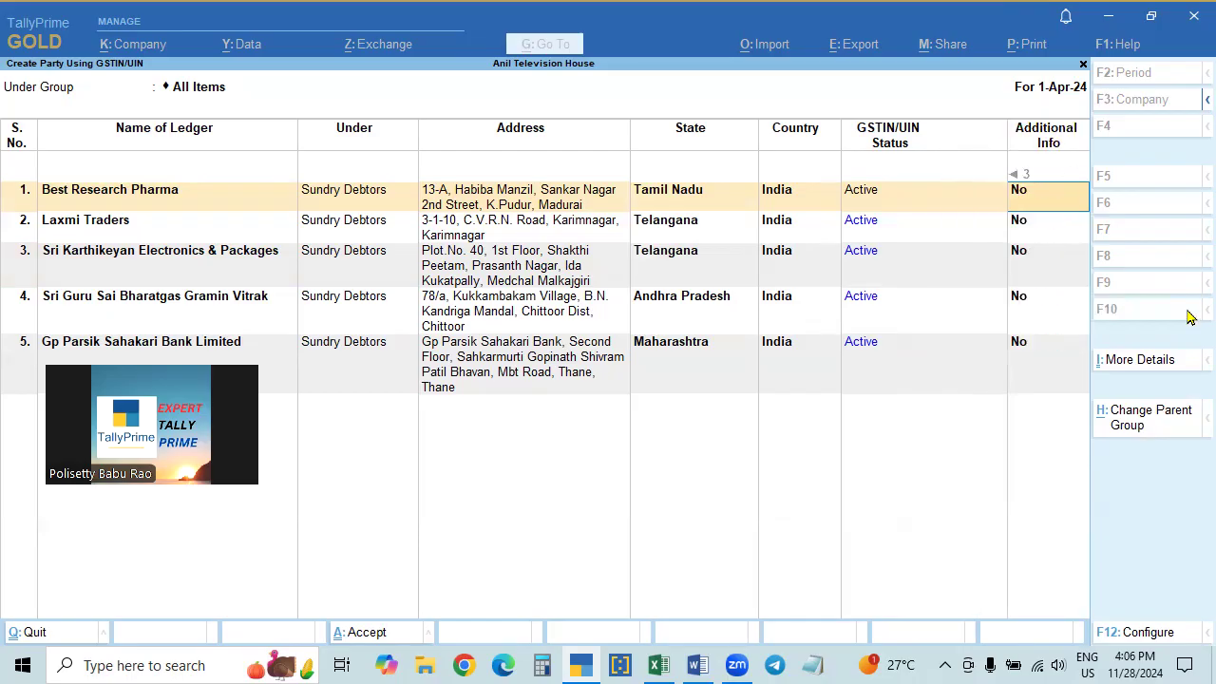
text(y)
key(Return)
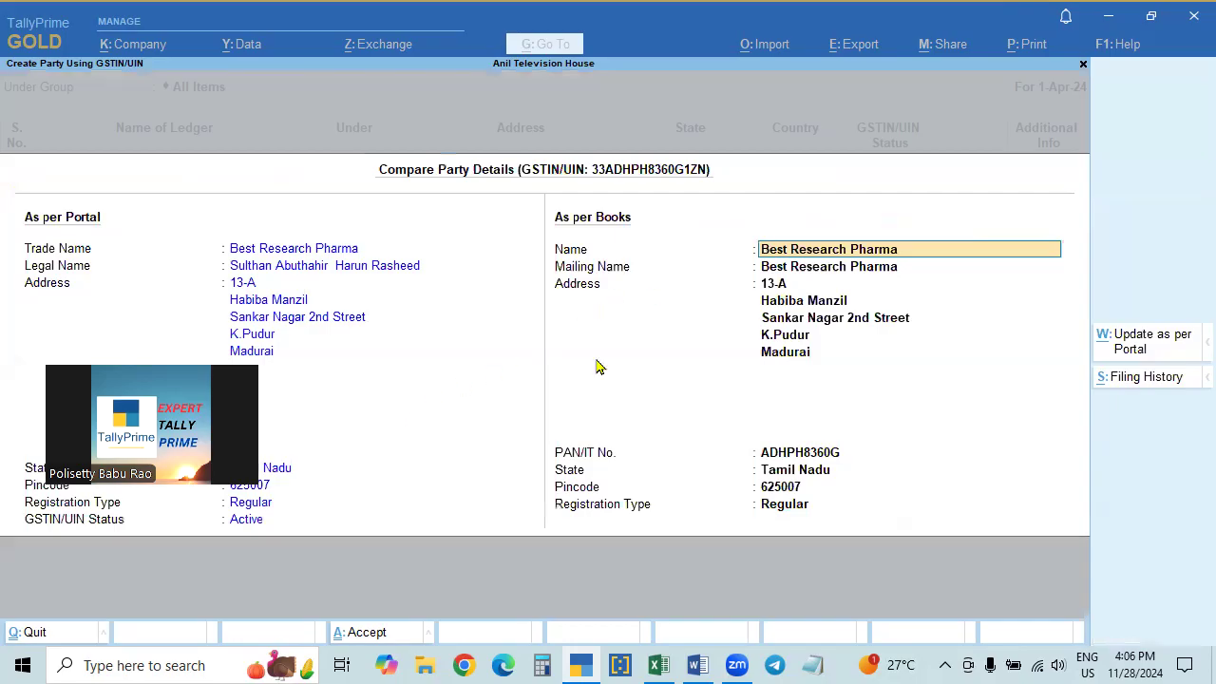
click(161, 408)
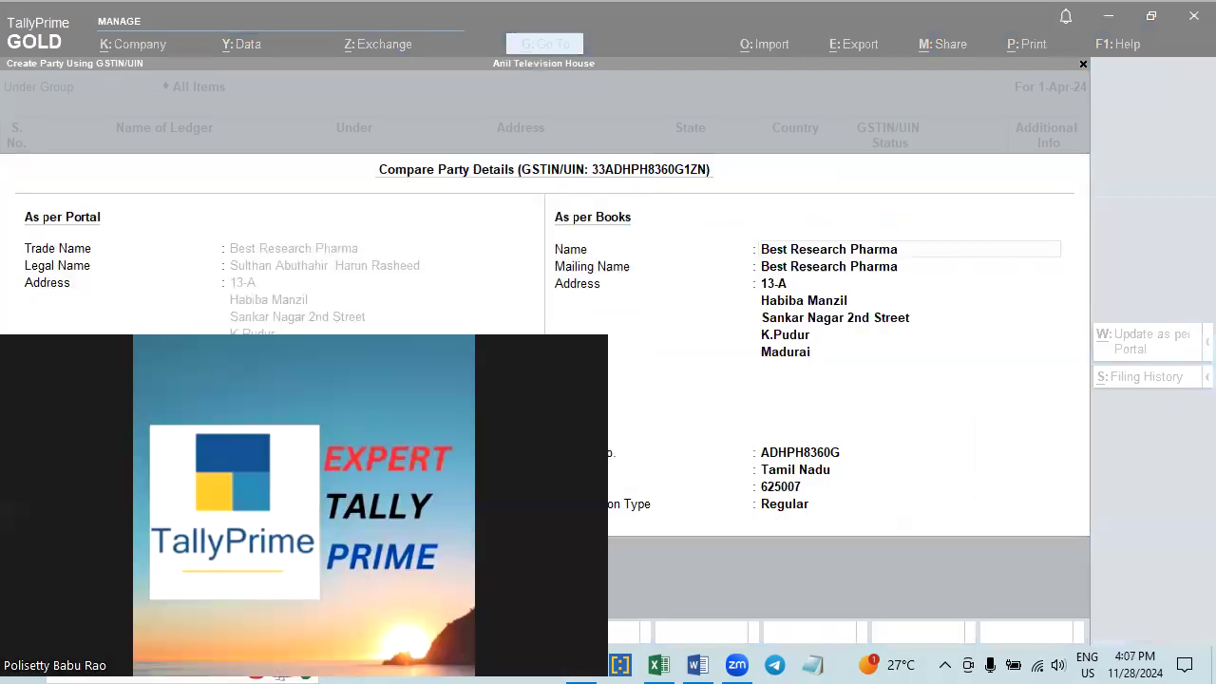
click(244, 277)
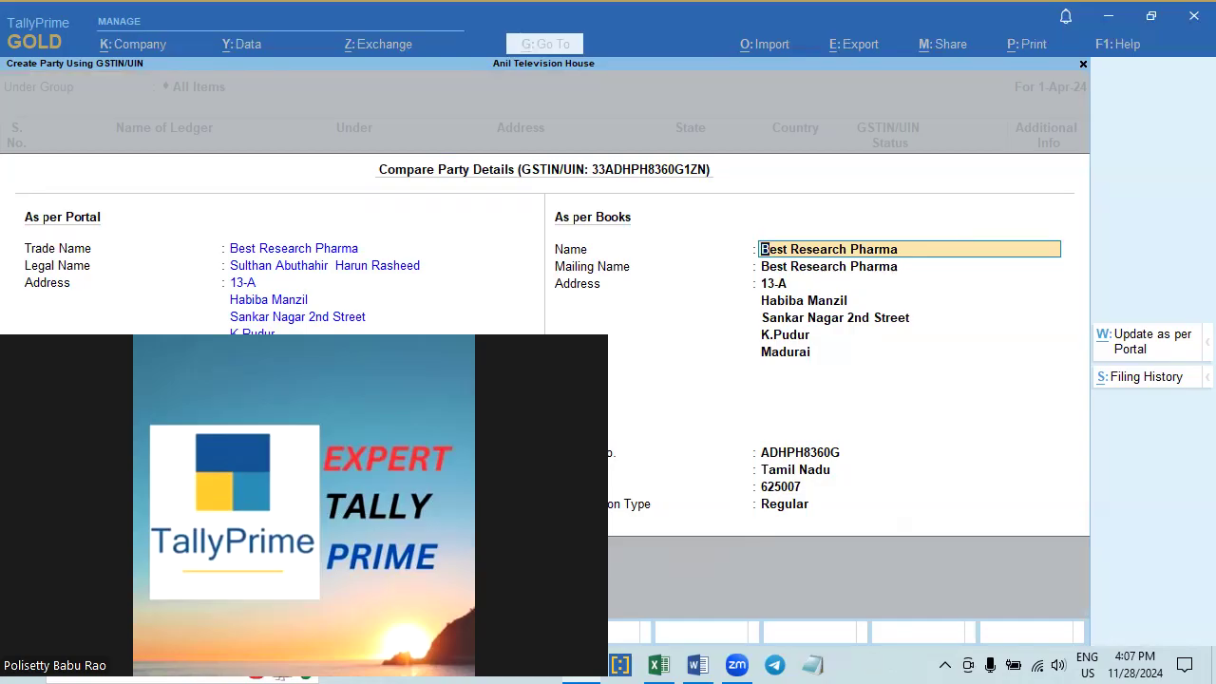
Review the name, address, PAN, state, pincode and registration type of Best Research Pharma as per books.
key(Return)
key(Return)
key(Return)
key(Return)
key(Return)
key(Return)
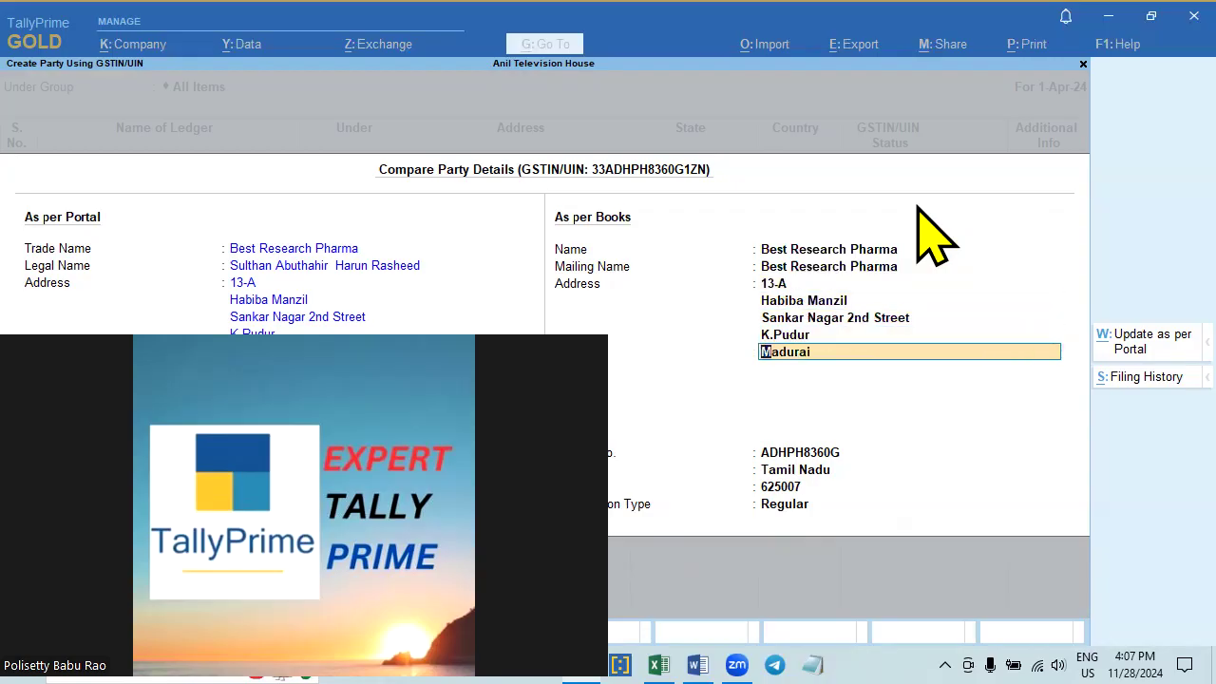
key(Return)
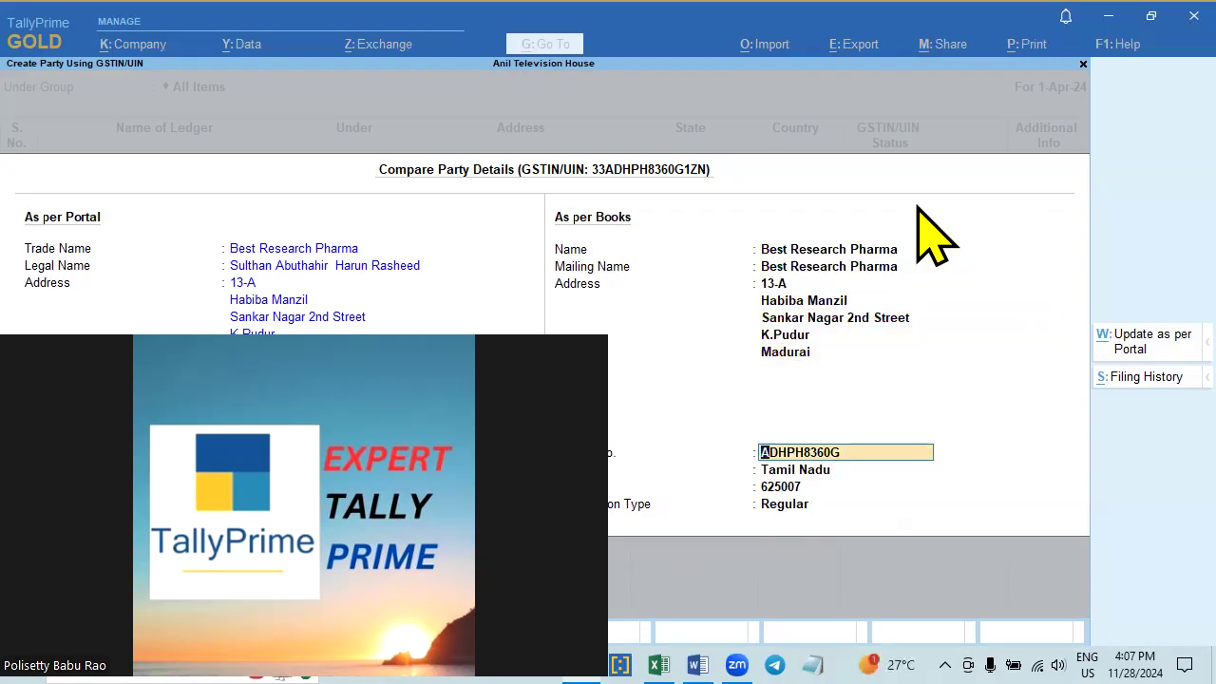
key(Return)
key(Return)
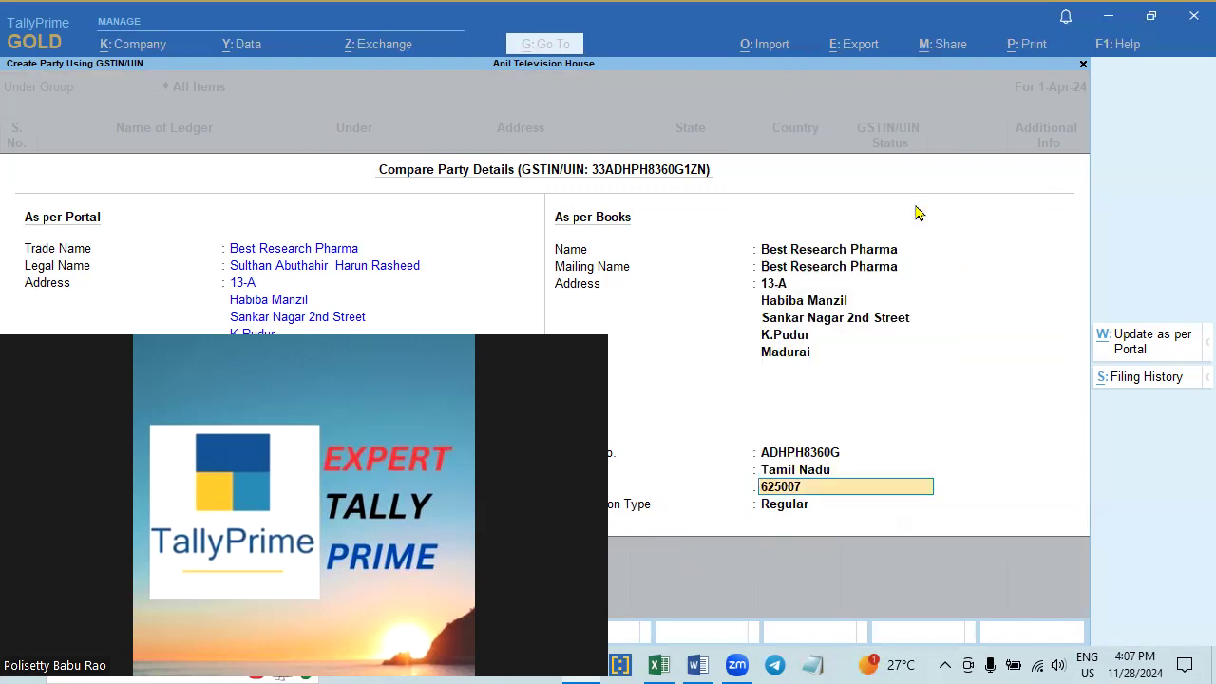
key(Return)
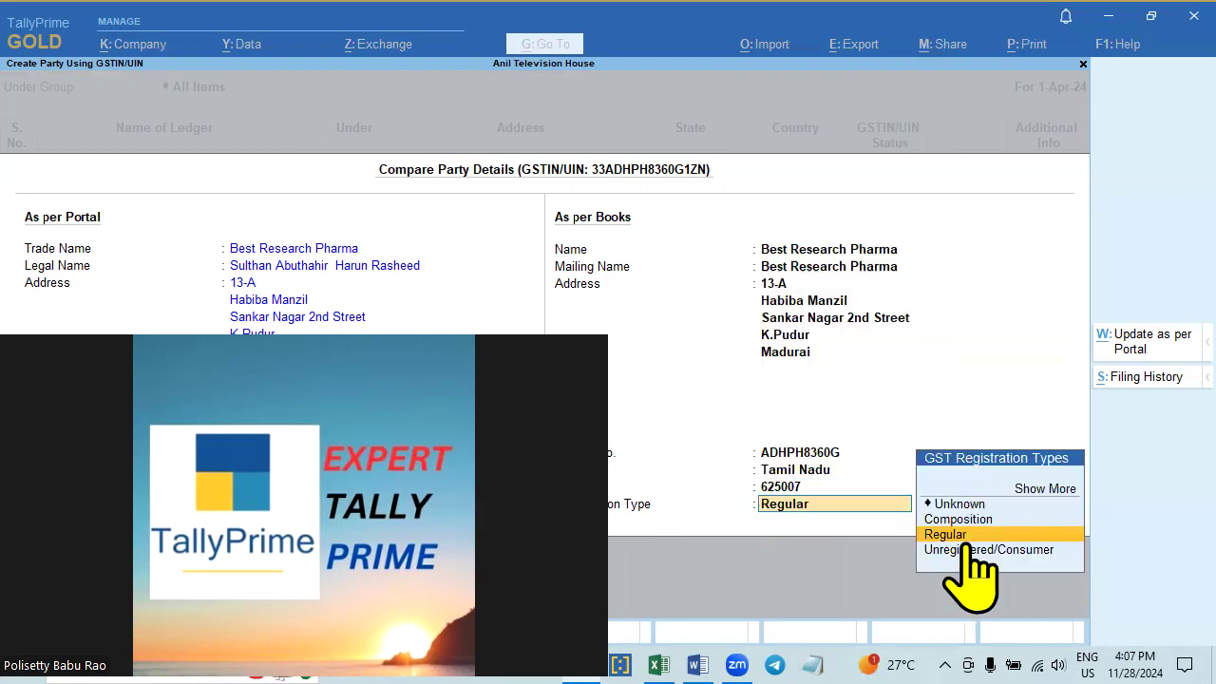
click(798, 452)
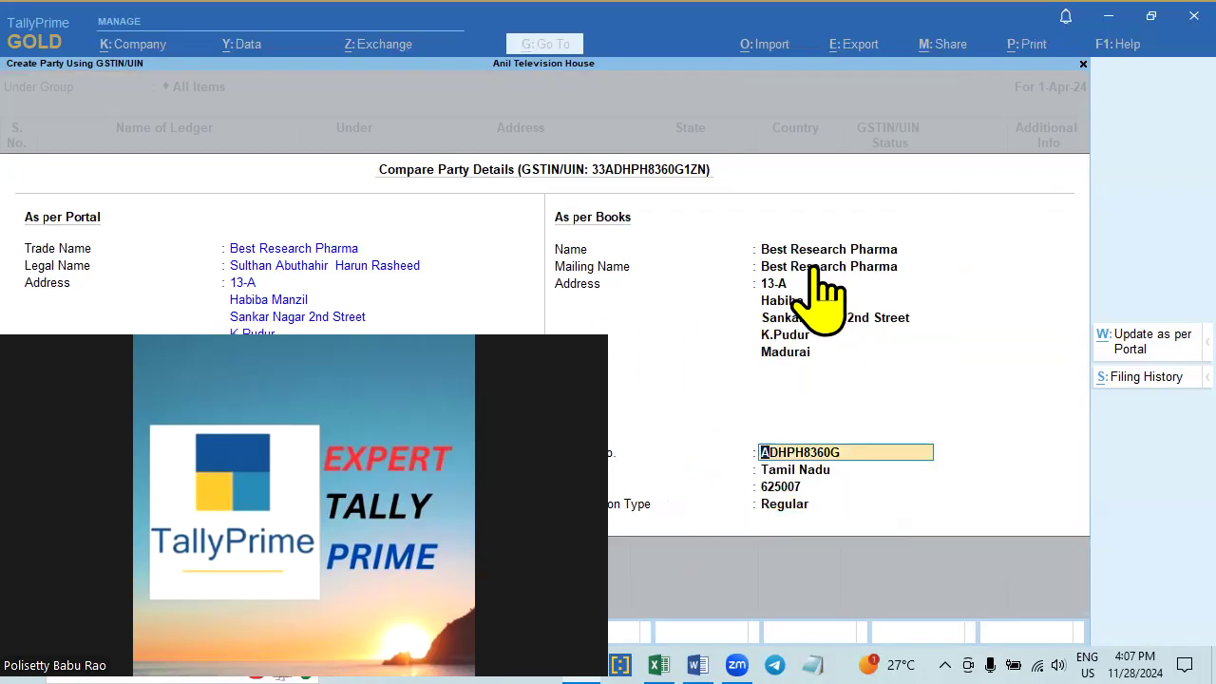
Update Best Research Pharma's book details as per portal, and return to the party list at Sri Karthikeyan Electronics & Packages' state.
click(1133, 348)
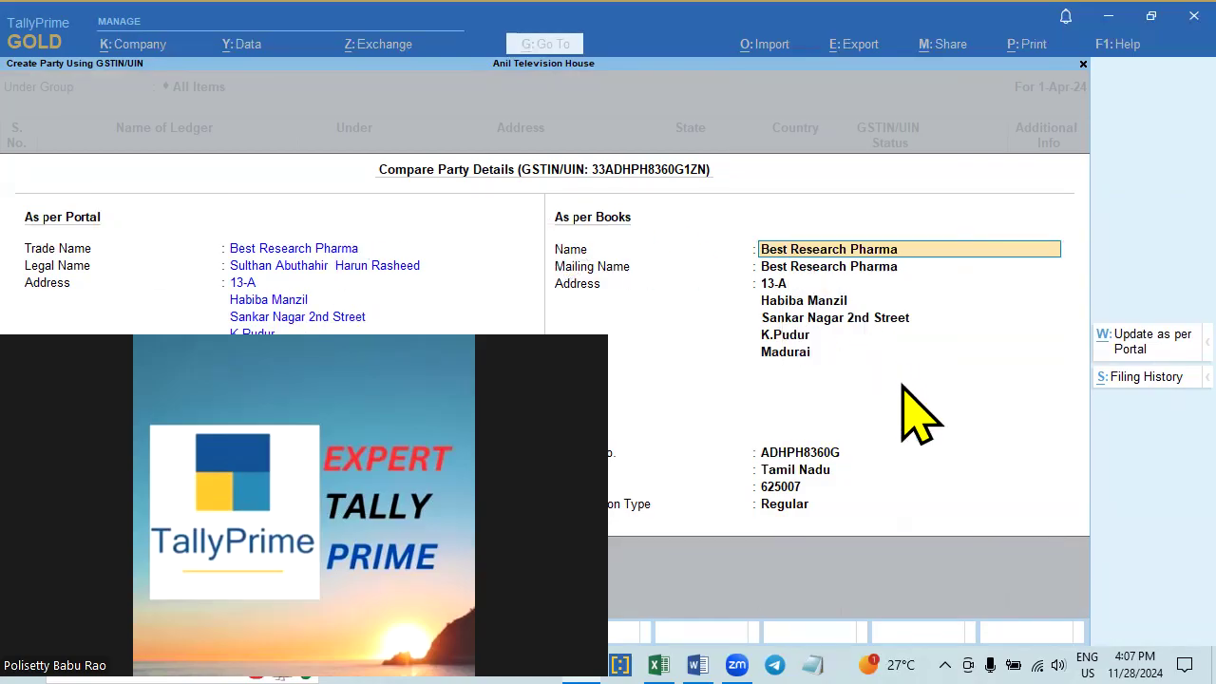
key(Escape)
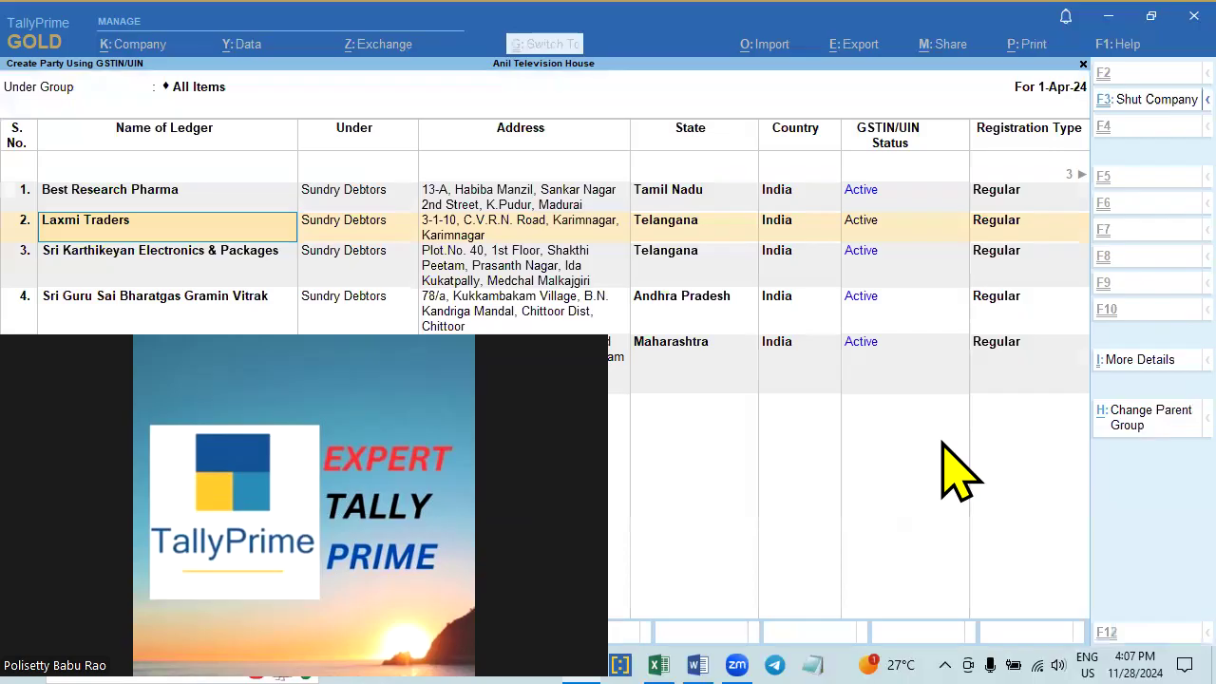
click(677, 253)
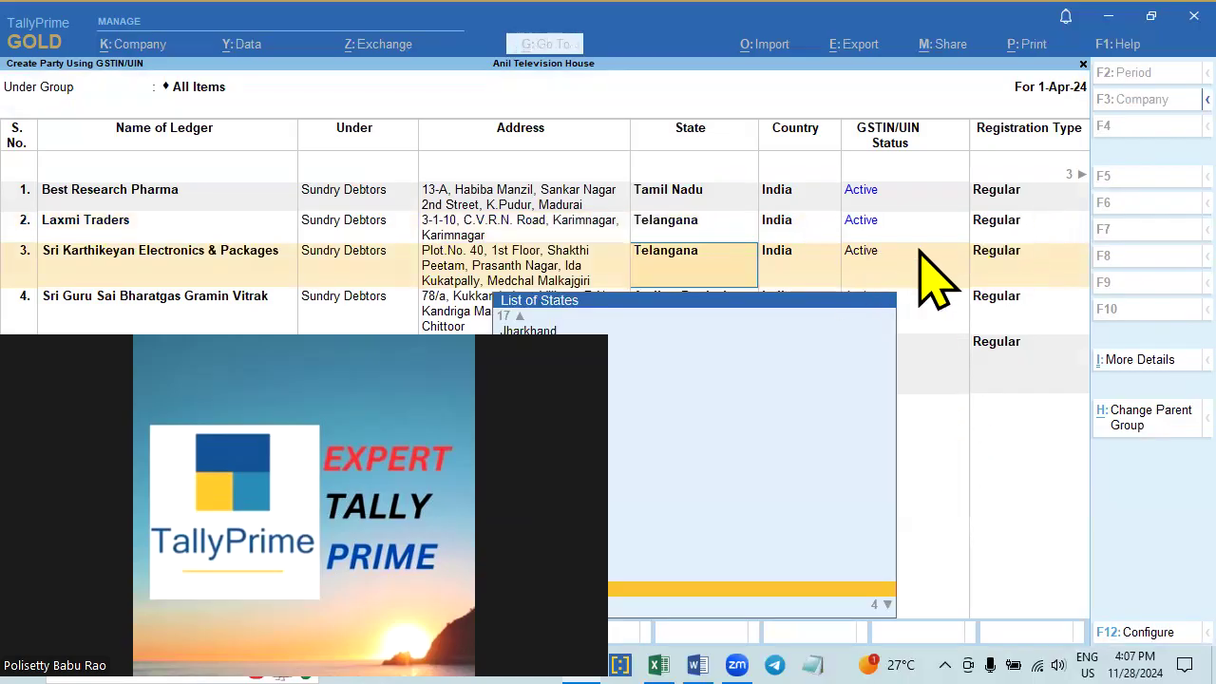
Keep the state, registration type and Additional Info of Sri Karthikeyan Electronics & Packages, save the party list, and return to the Gateway of Tally.
key(Return)
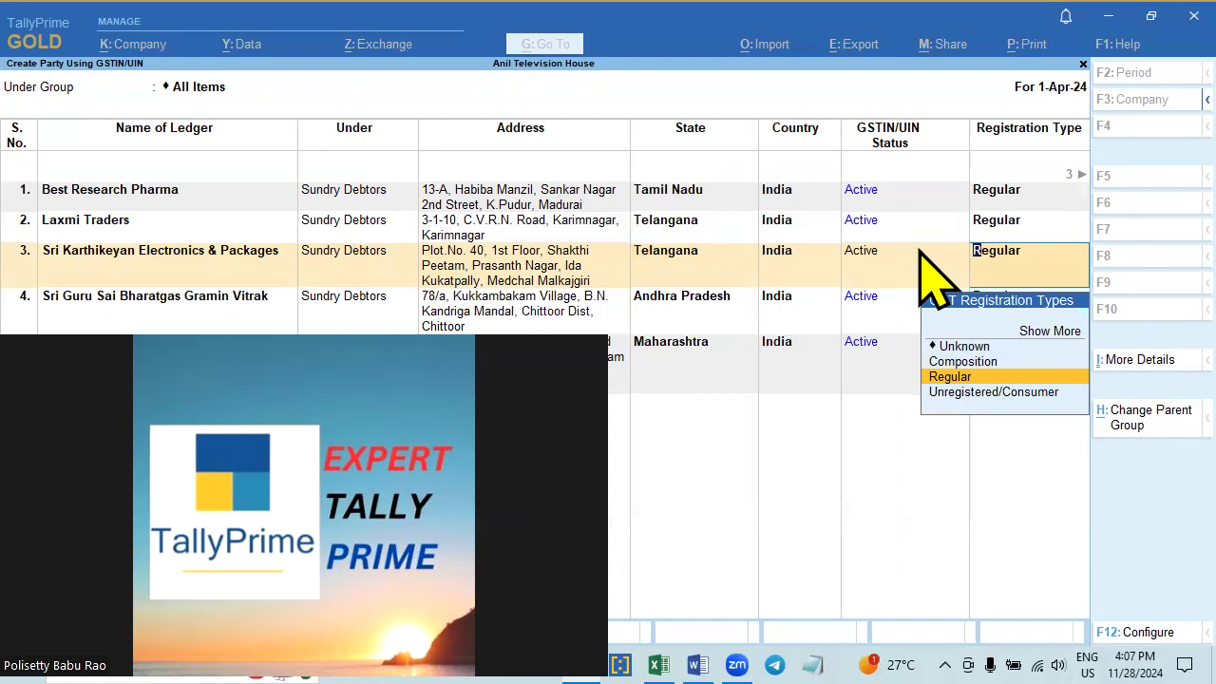
key(Return)
key(Return)
key(Return)
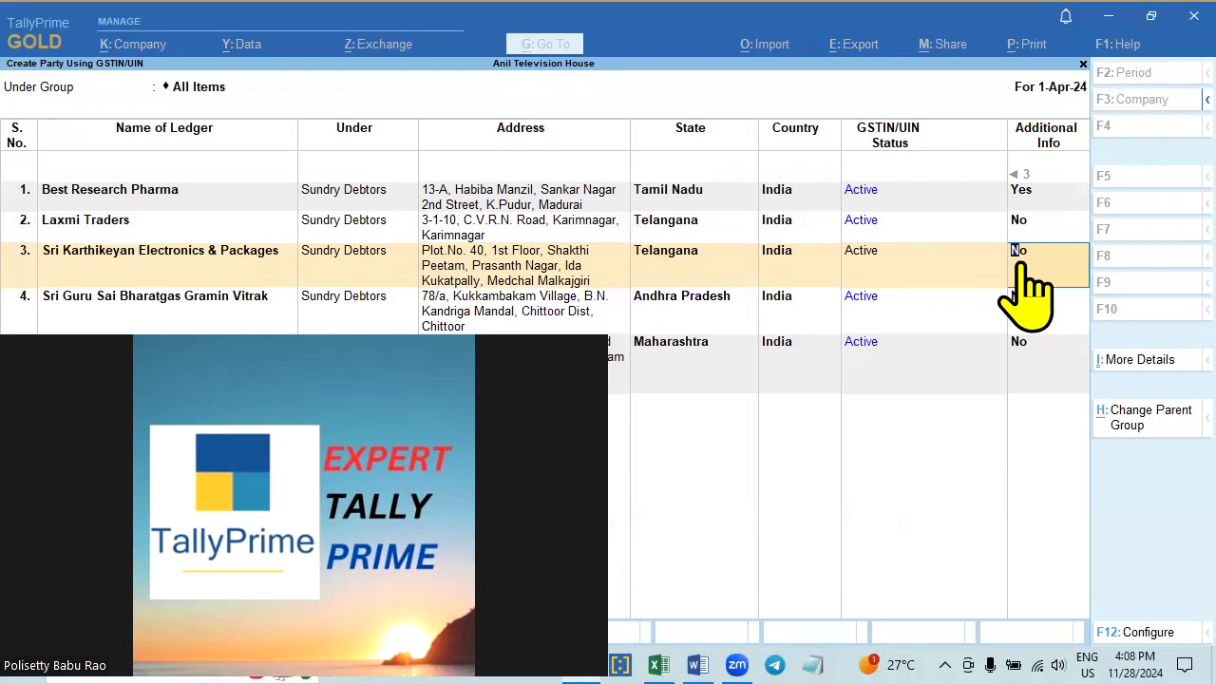
key(ctrl+a)
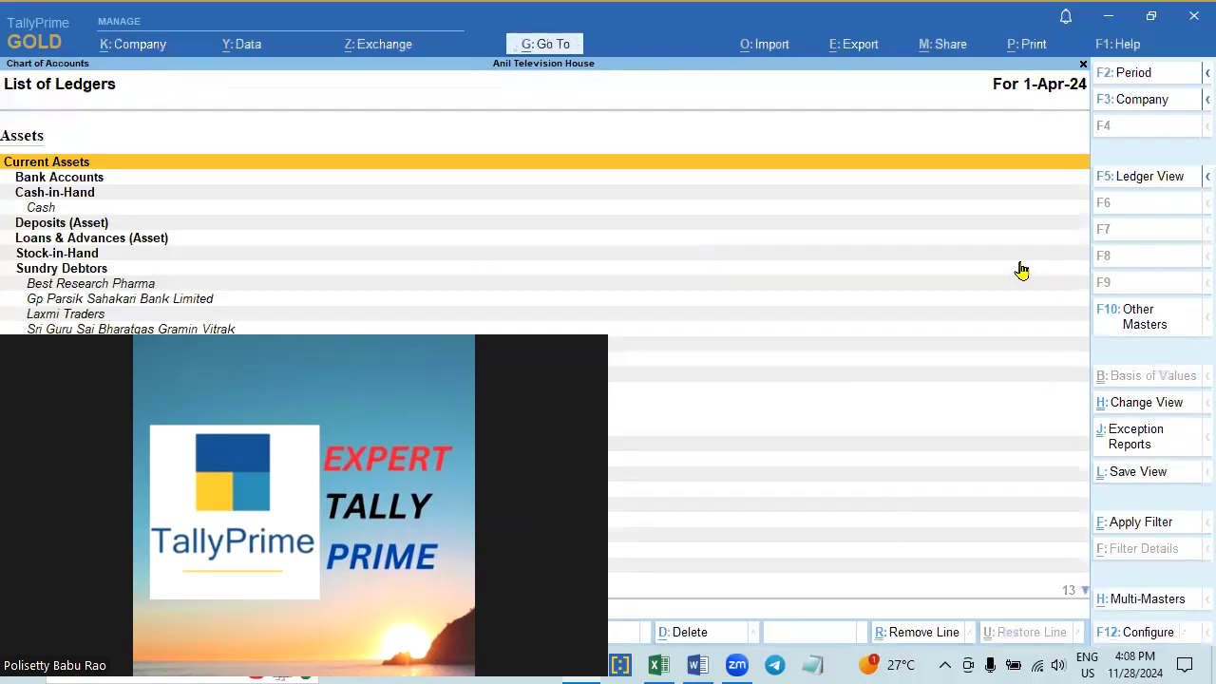
key(Escape)
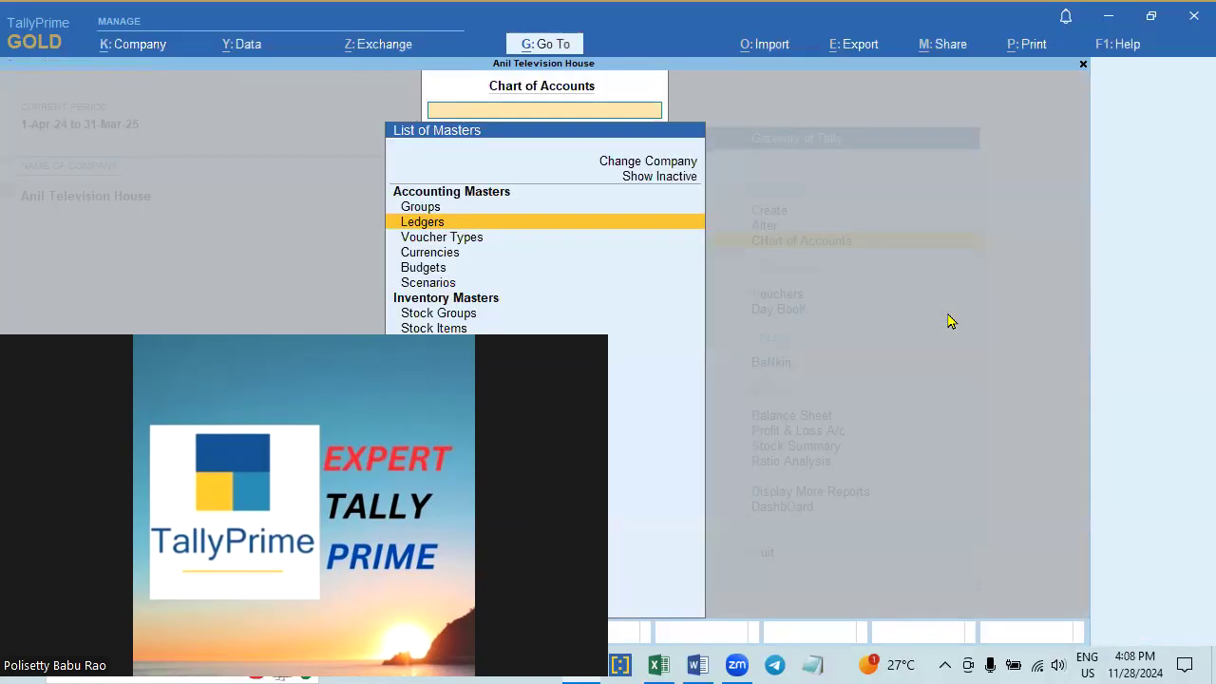
key(Escape)
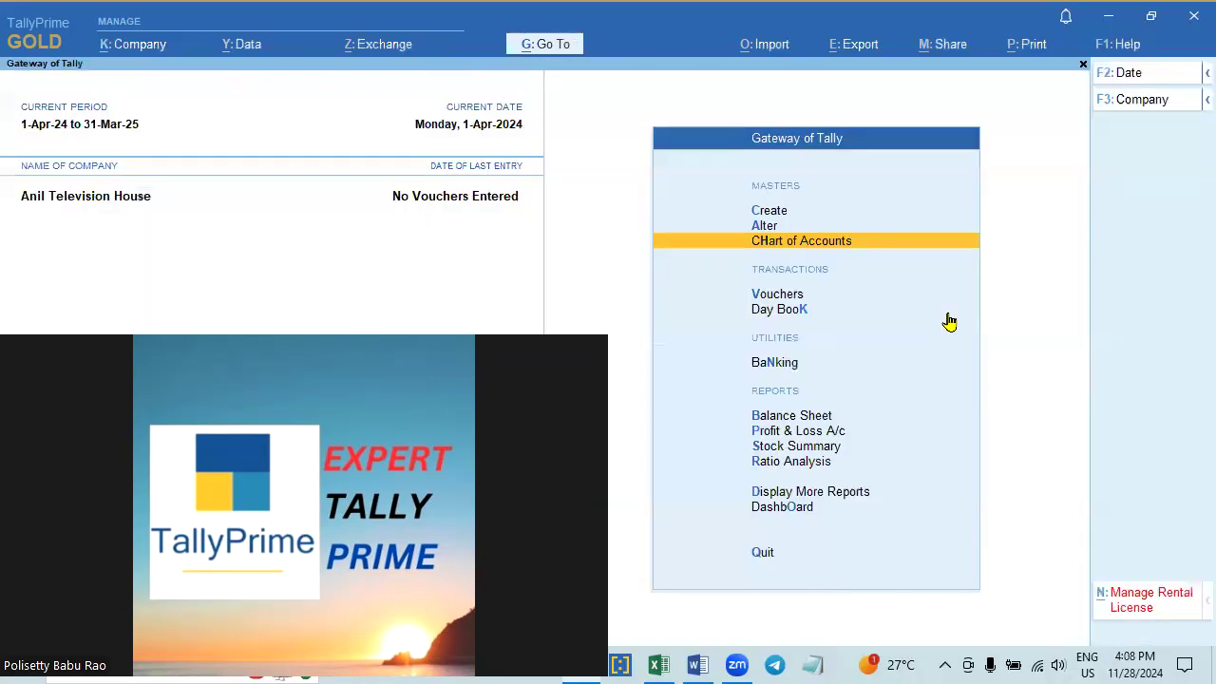
Open the ledger list for alteration and look through the party ledgers created from GSTINs.
click(765, 226)
key(Down)
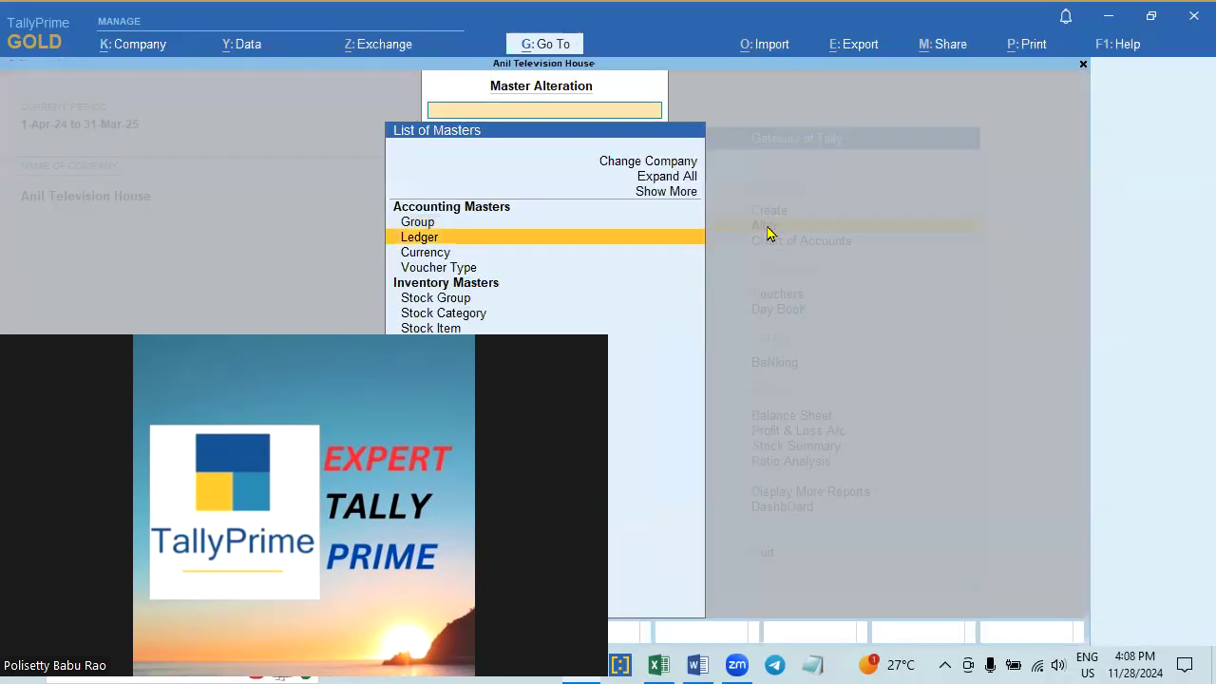
key(Return)
key(Down)
key(Down)
key(Down)
key(Down)
key(Down)
key(Down)
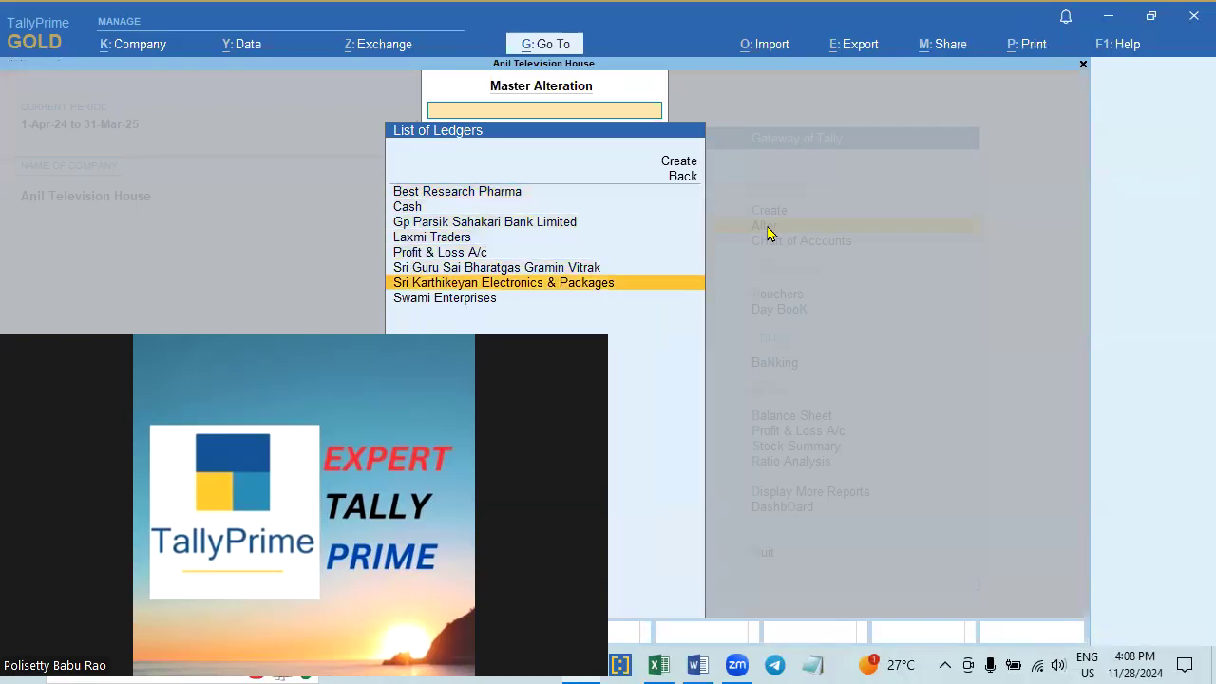
key(Up)
key(Down)
key(Down)
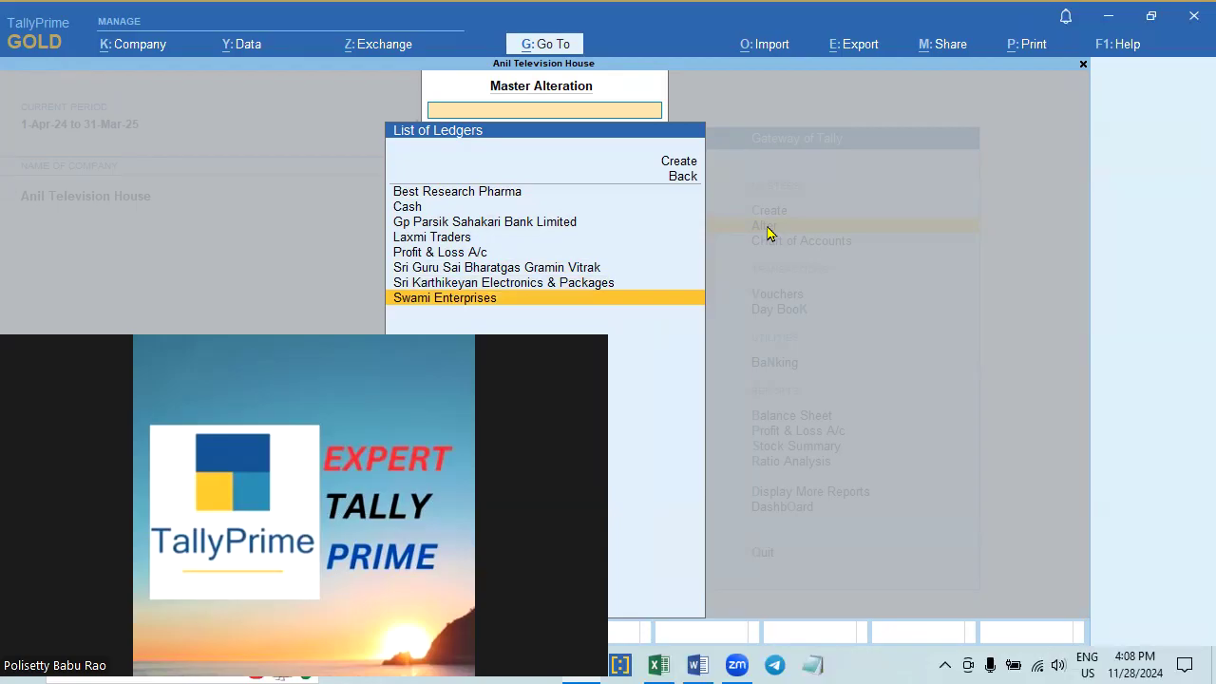
key(Up)
key(Up)
key(Up)
key(Up)
key(Up)
key(Up)
key(Up)
key(Down)
key(Down)
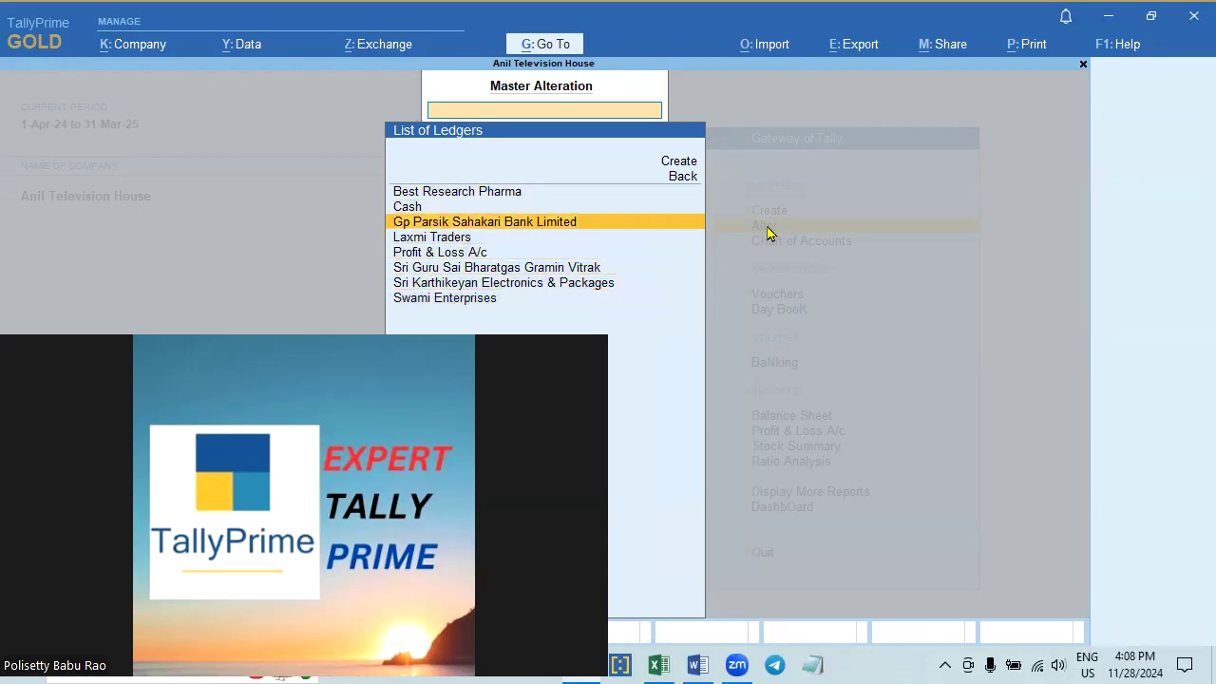
key(Down)
key(Down)
key(Down)
key(Down)
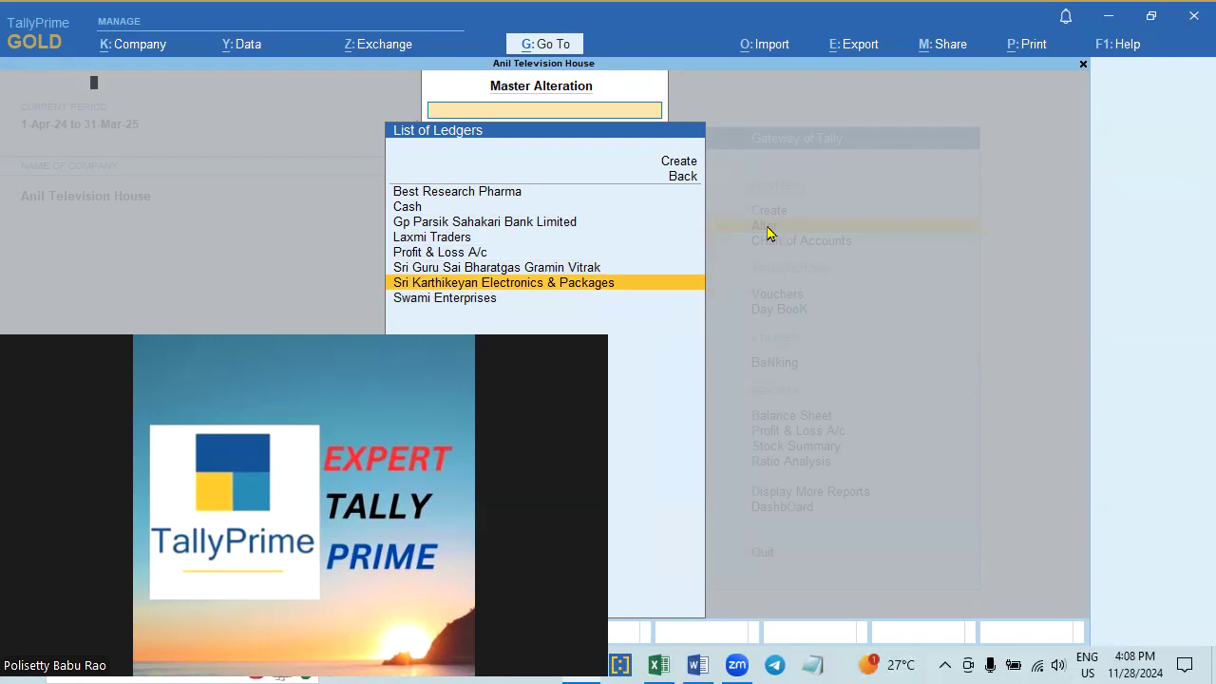
Review the ledger details of Sri Karthikeyan Electronics & Packages and Sri Guru Sai Bharatgas Gramin Vitrak without changes, ending at the Gateway of Tally.
key(Return)
key(BackSpace)
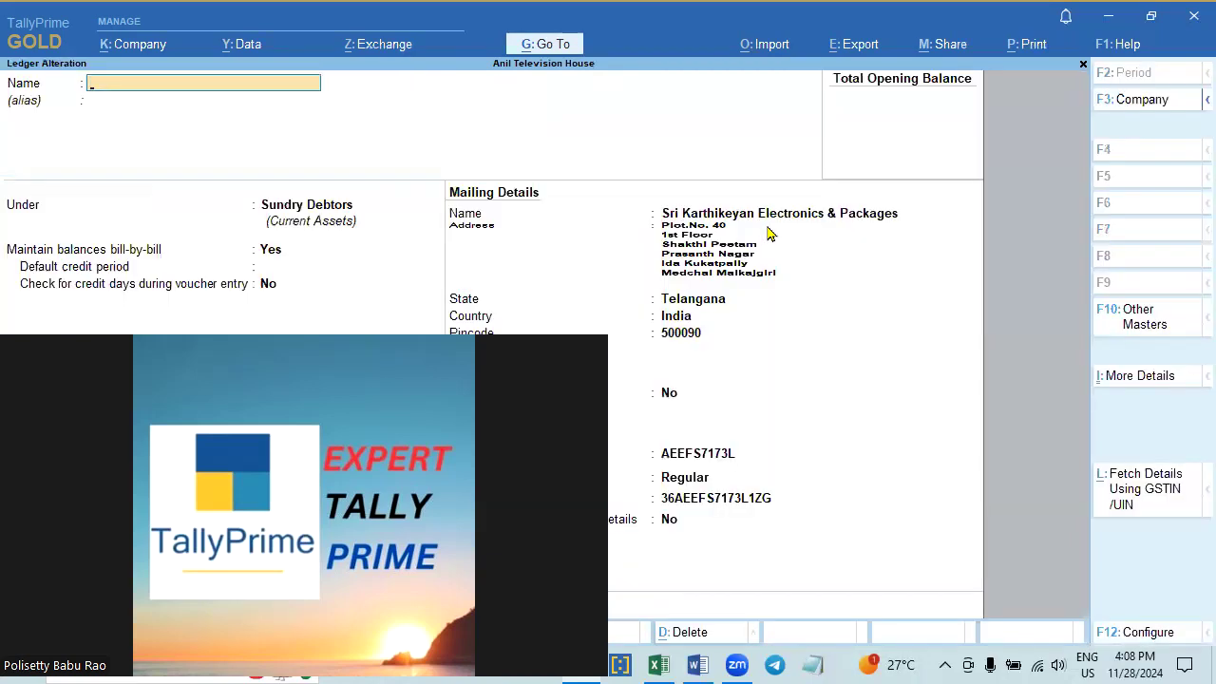
key(BackSpace)
key(Up)
key(Return)
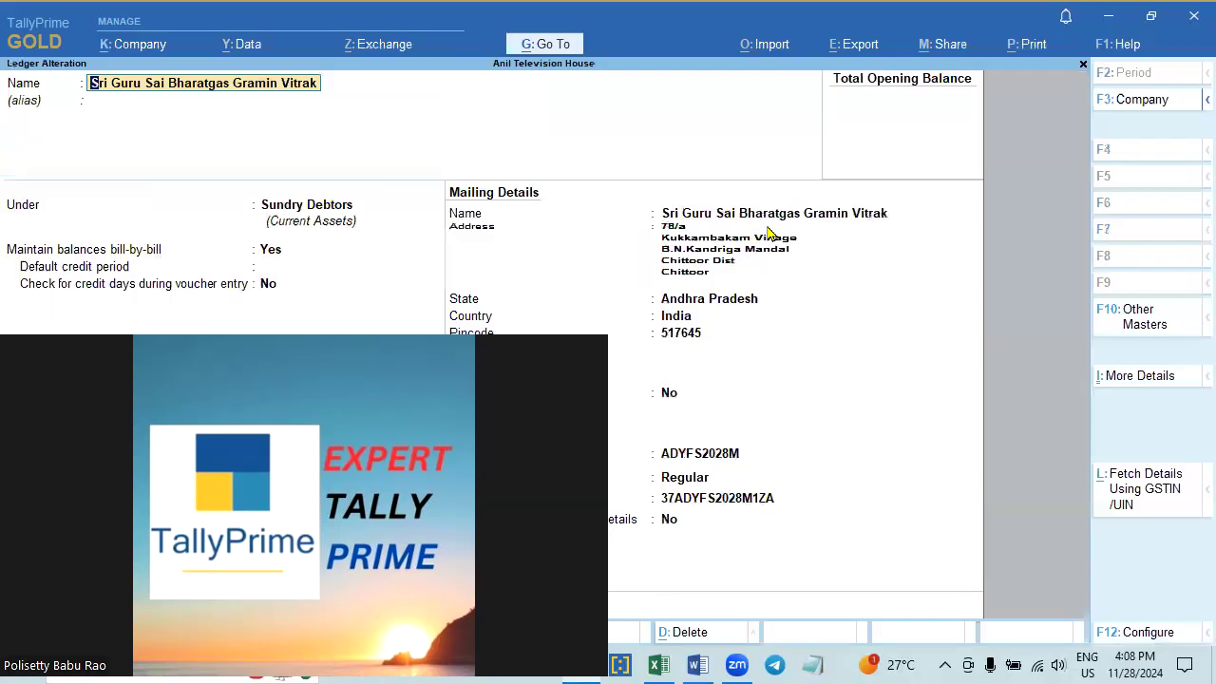
key(BackSpace)
key(Escape)
key(y)
key(Escape)
key(Escape)
key(Escape)
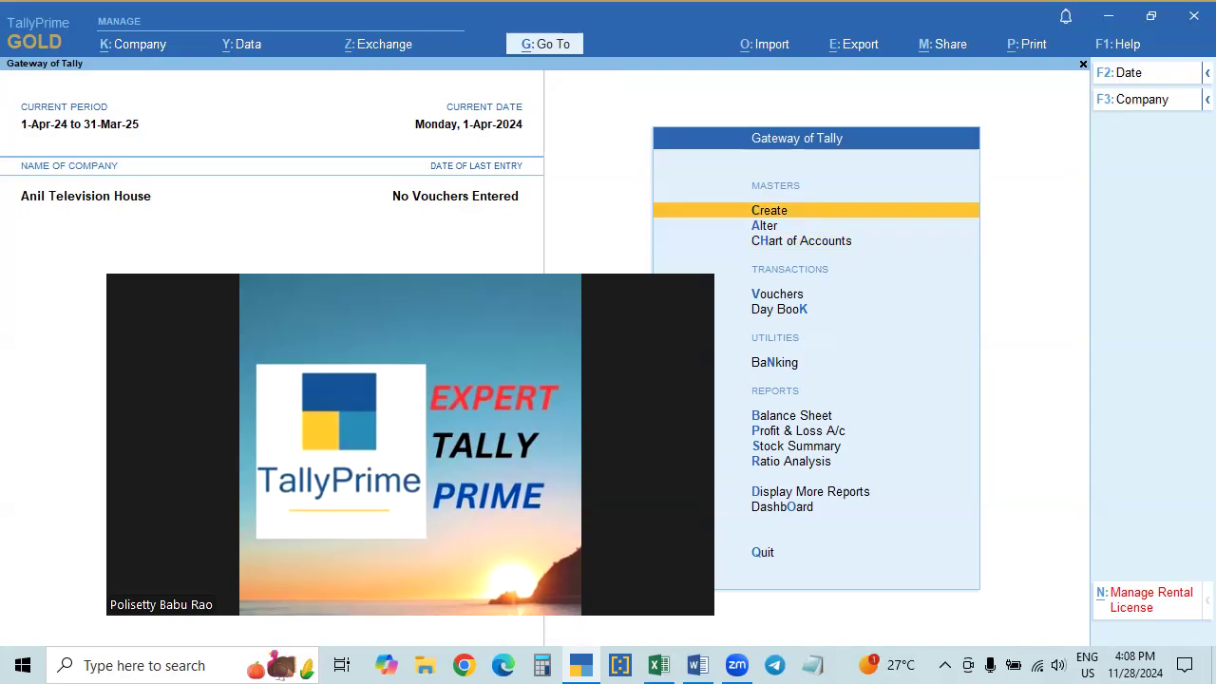
Switch to the TALLY PRIME 5.0 FEATURES document in Word to read feature points 4 to 9, and return to TallyPrime.
click(193, 320)
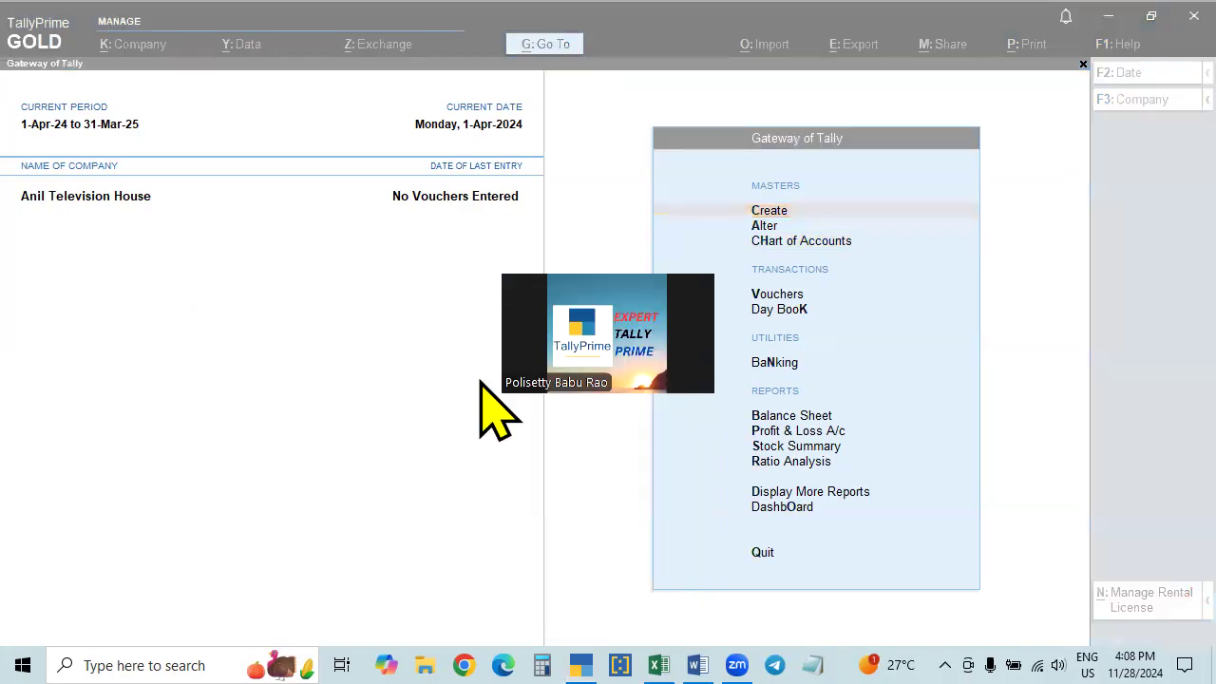
click(697, 665)
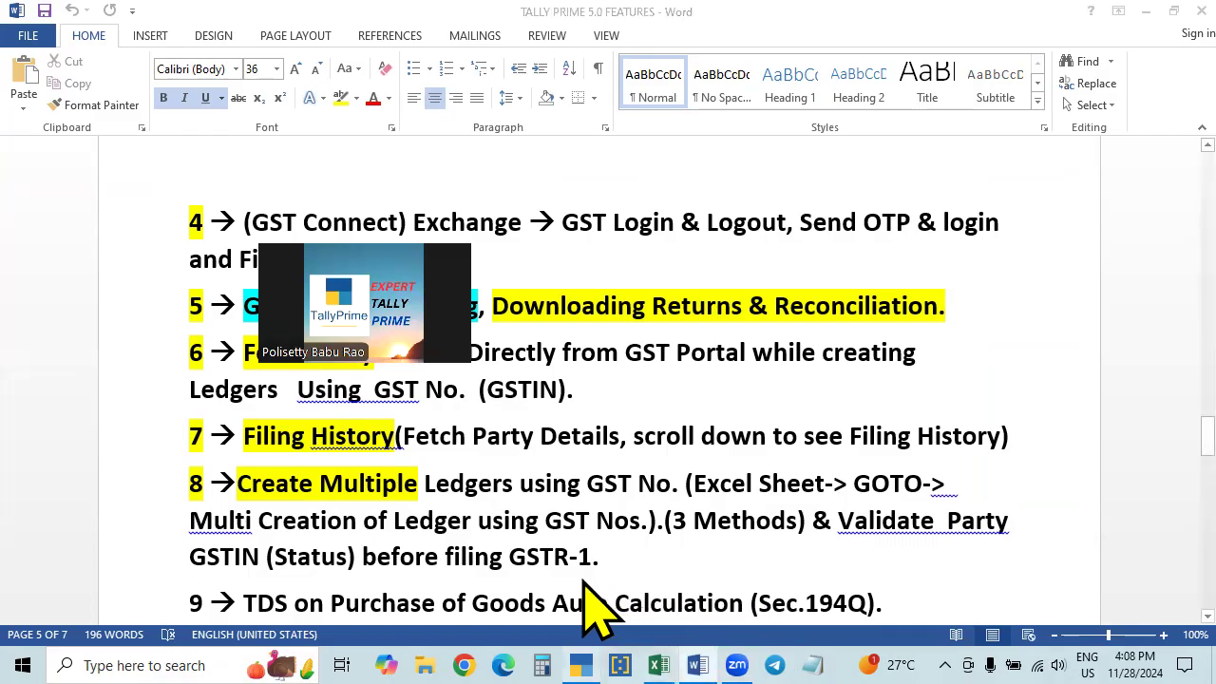
key(alt+Tab)
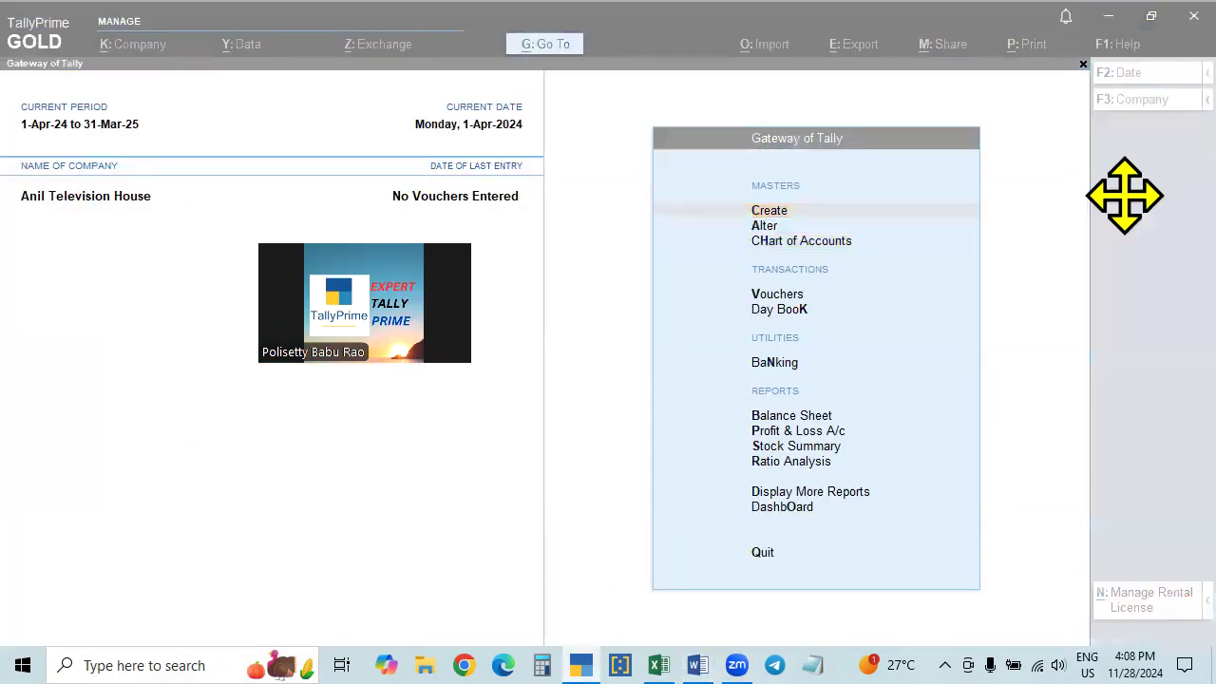
click(1007, 387)
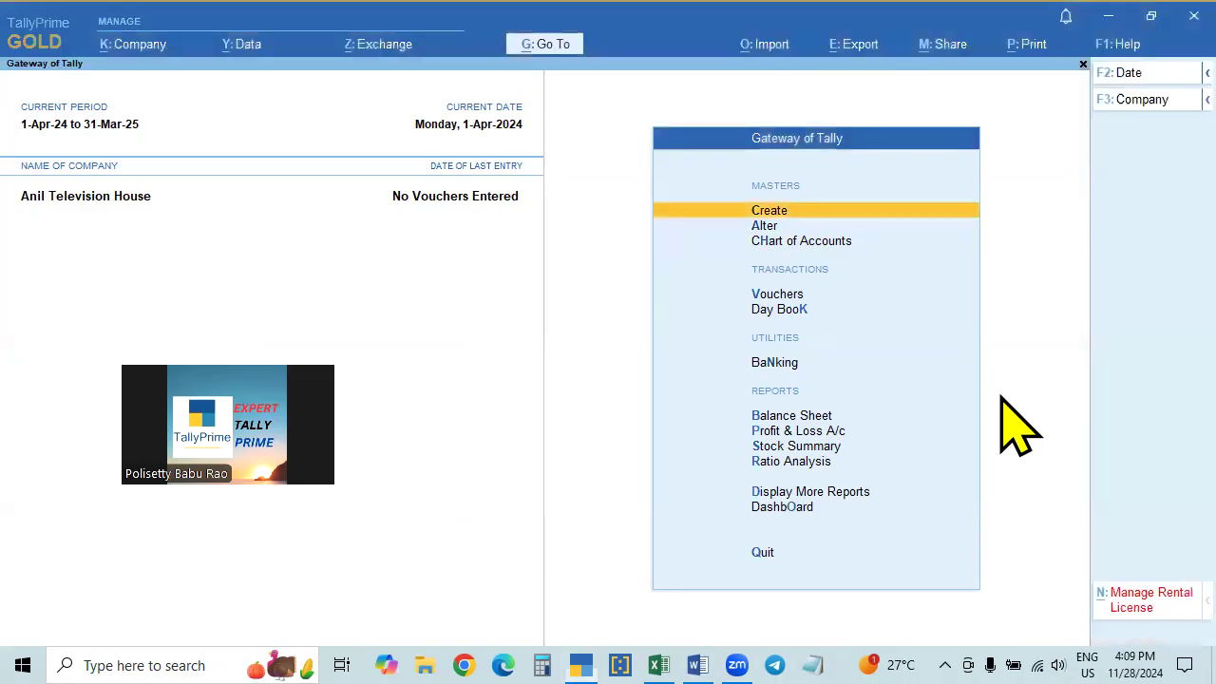
Open the GSTR-1 report of Anil Television House from the statutory GST reports and examine its return view.
click(803, 493)
key(Down)
key(Down)
key(Down)
key(Down)
key(Down)
key(Down)
key(Down)
key(Down)
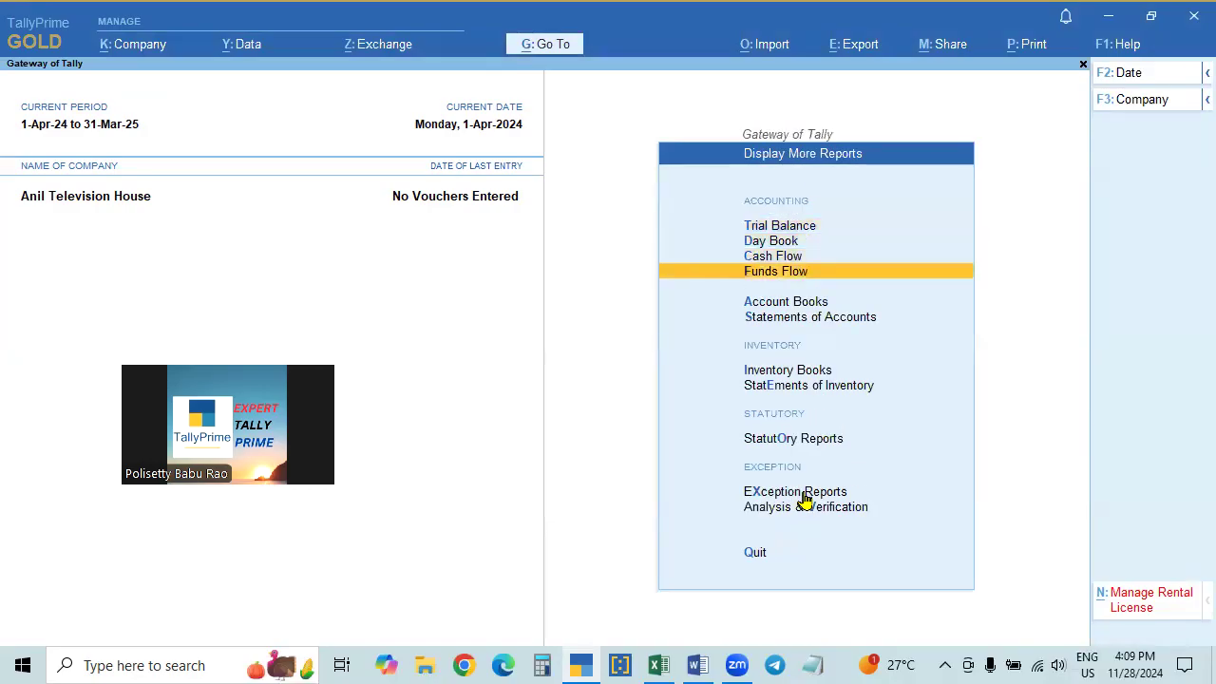
key(Return)
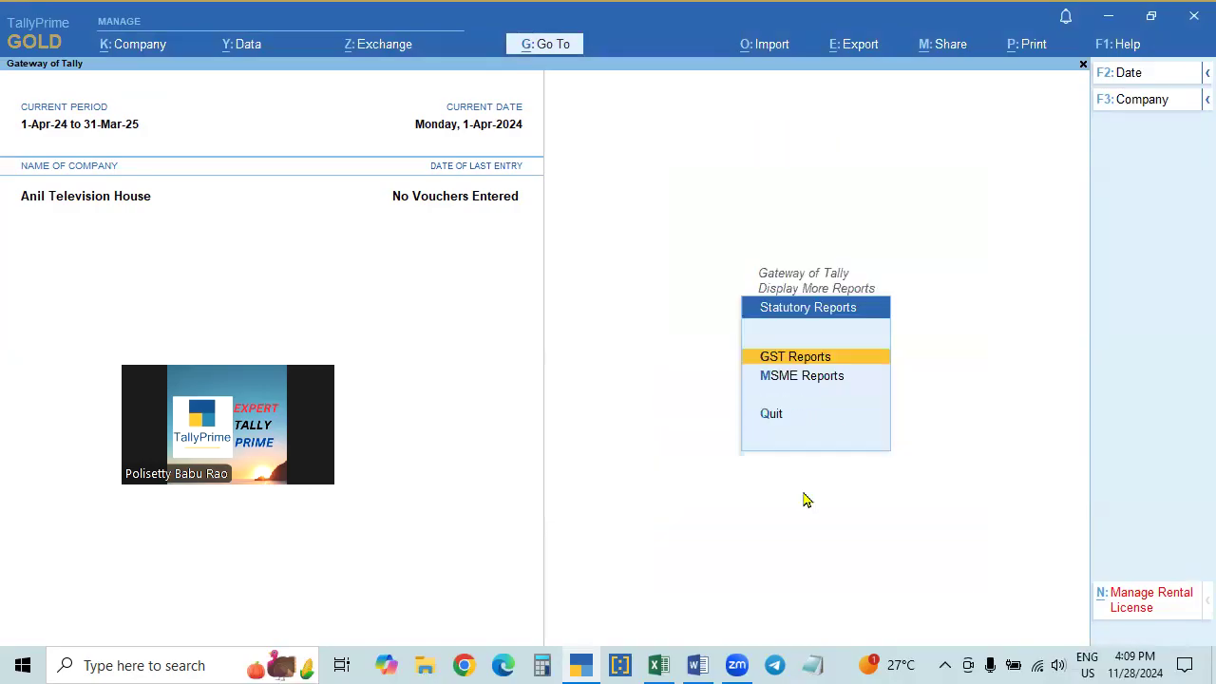
key(Return)
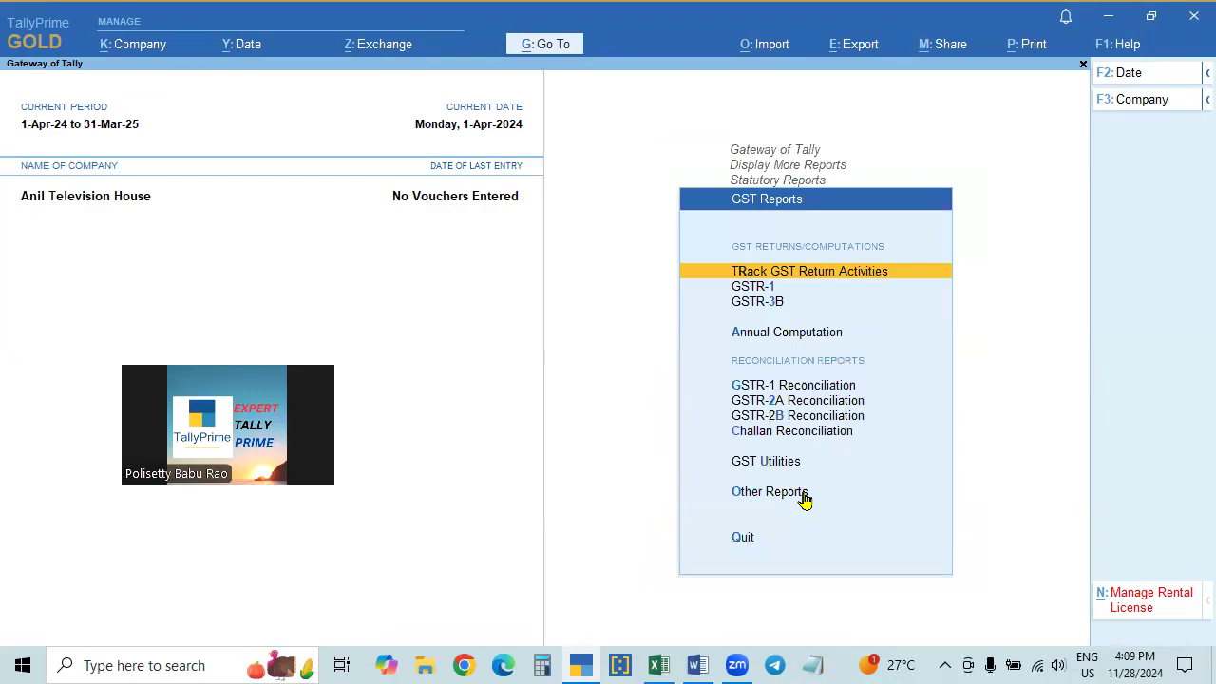
key(Down)
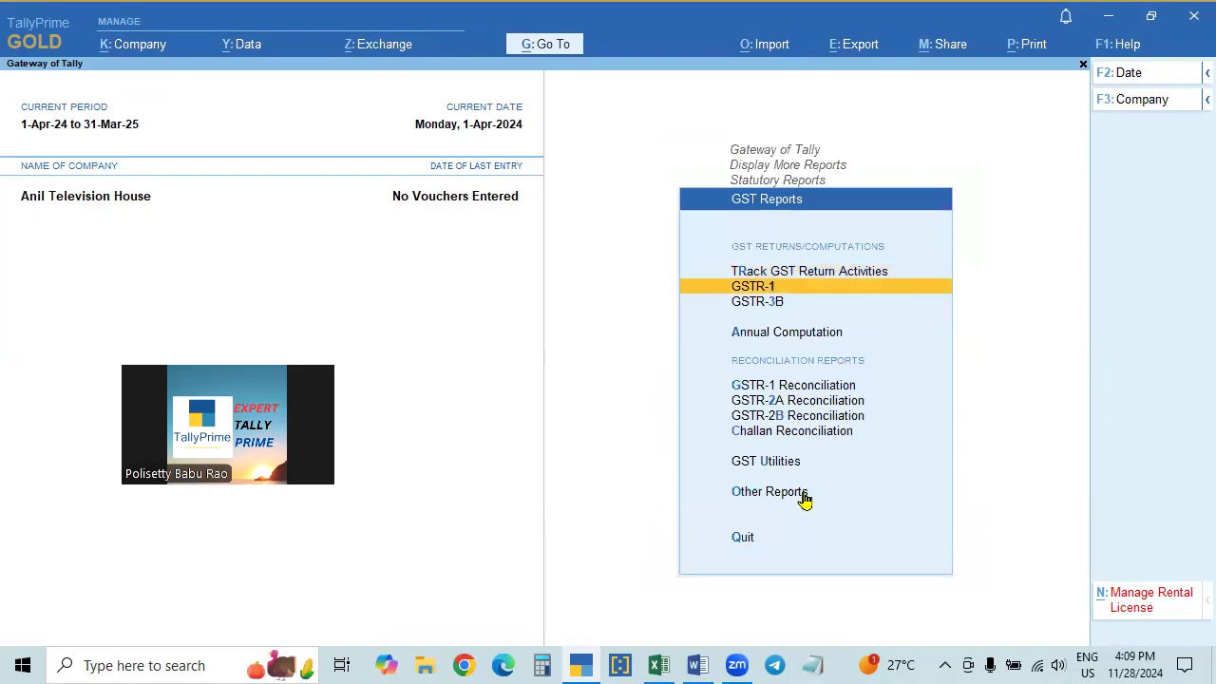
key(Return)
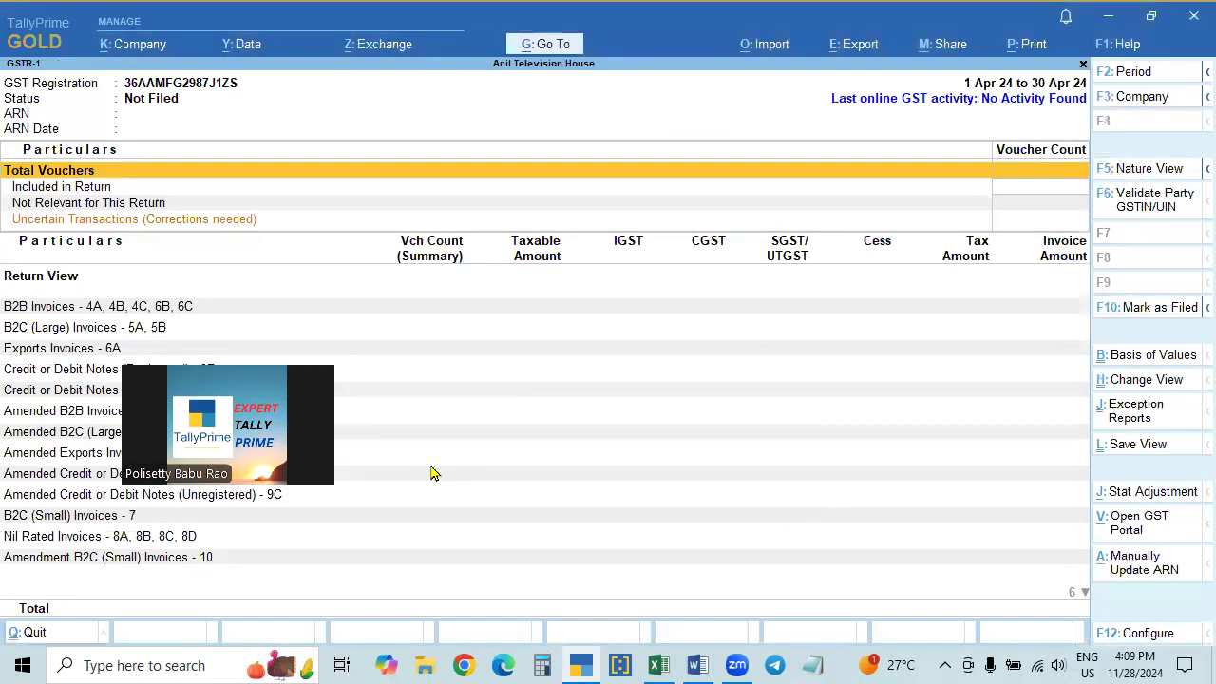
click(993, 349)
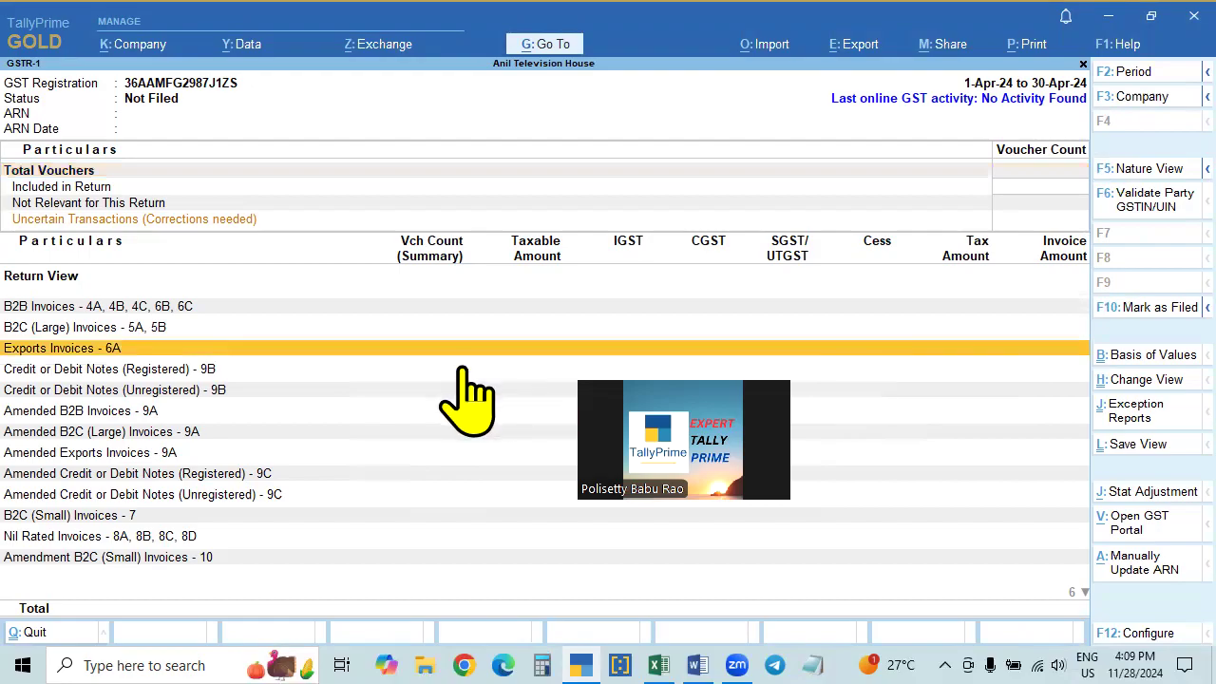
Leave the GSTR-1 report, shut the company Anil Television House and load Rama Krishna Electronics.
key(Escape)
key(Escape)
key(Escape)
key(Escape)
key(Escape)
key(n)
key(ctrl+F3)
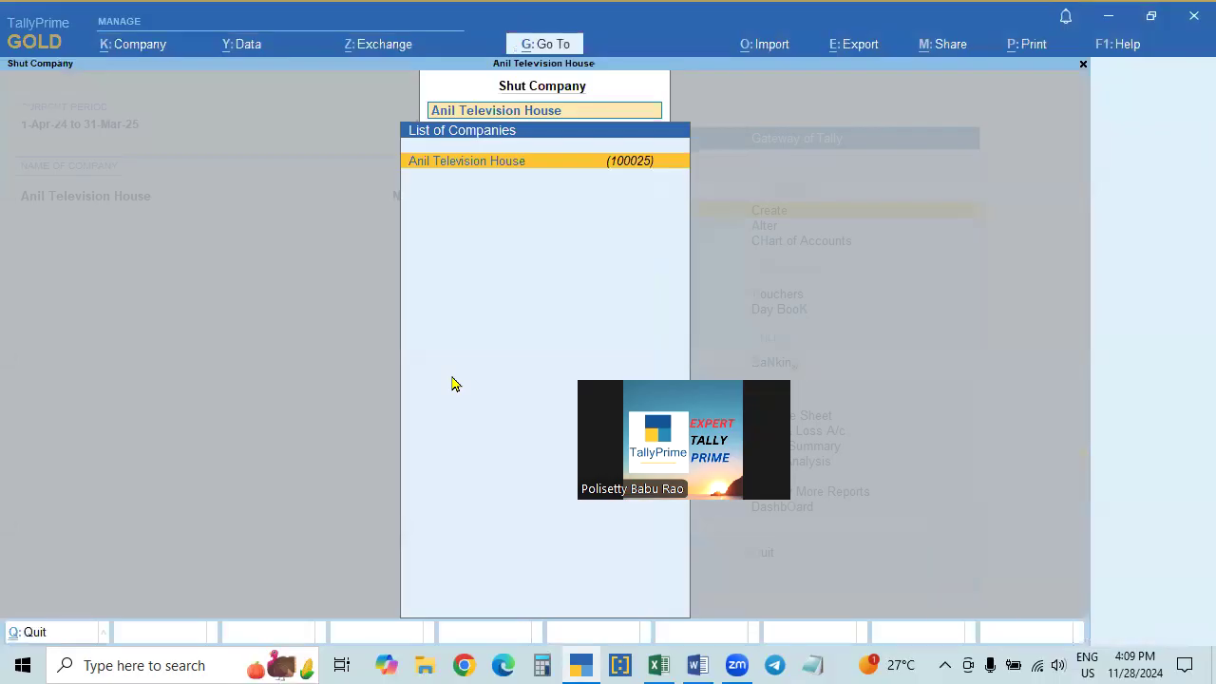
key(Return)
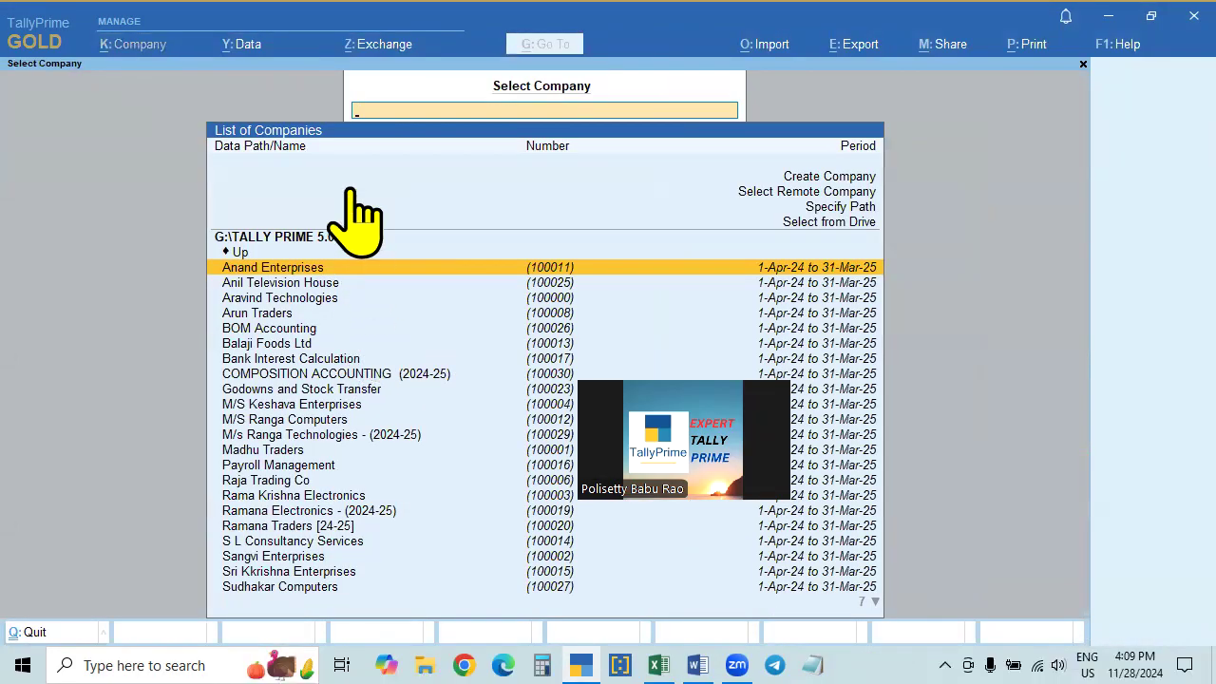
click(295, 498)
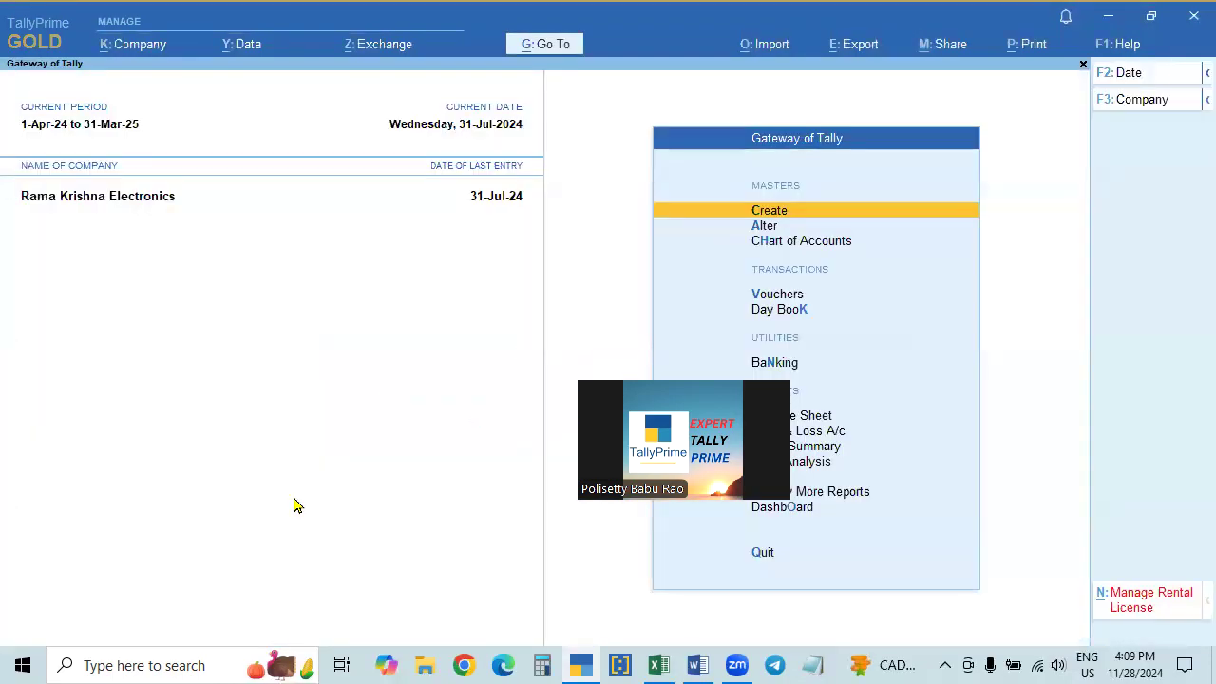
View the Day Book of Rama Krishna Electronics for 1-Apr-24 to 31-Jul-24, and return to the Gateway of Tally.
key(k)
key(F2)
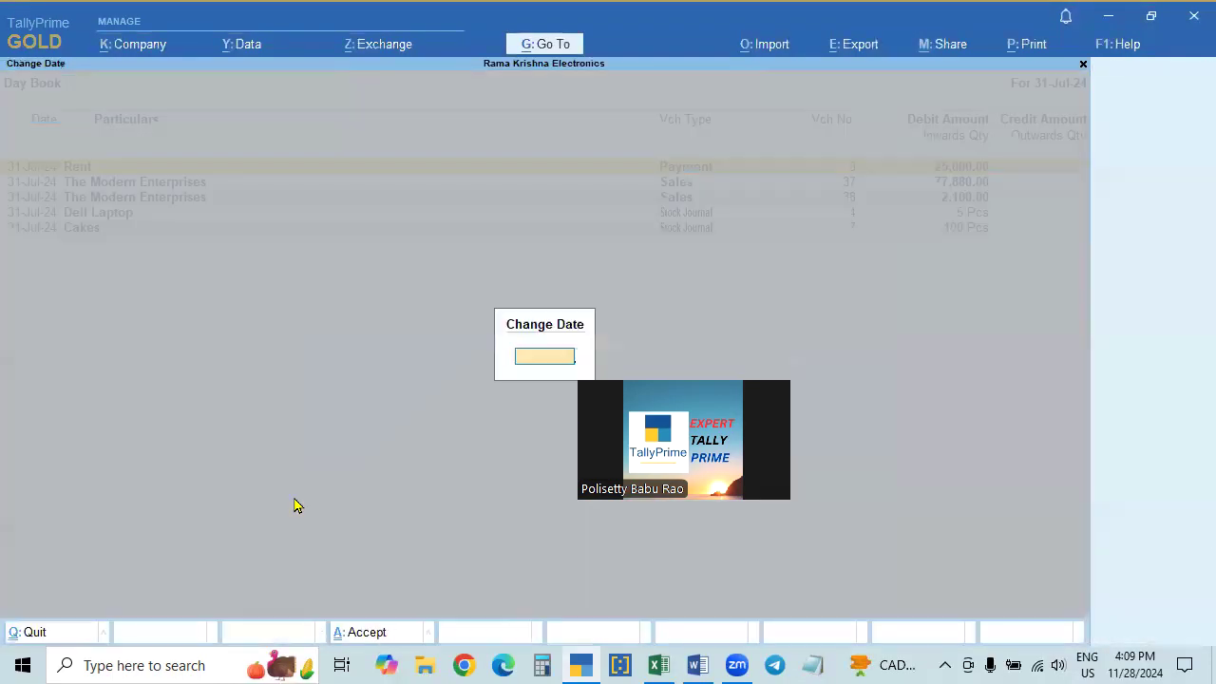
key(Return)
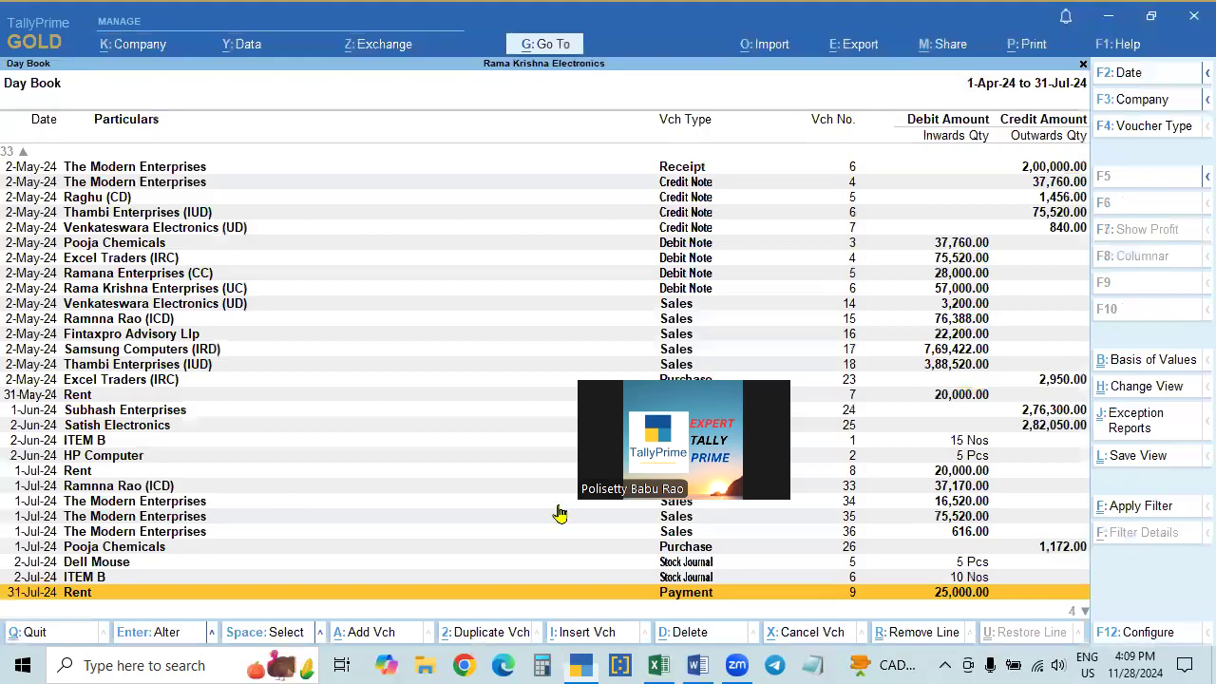
click(575, 378)
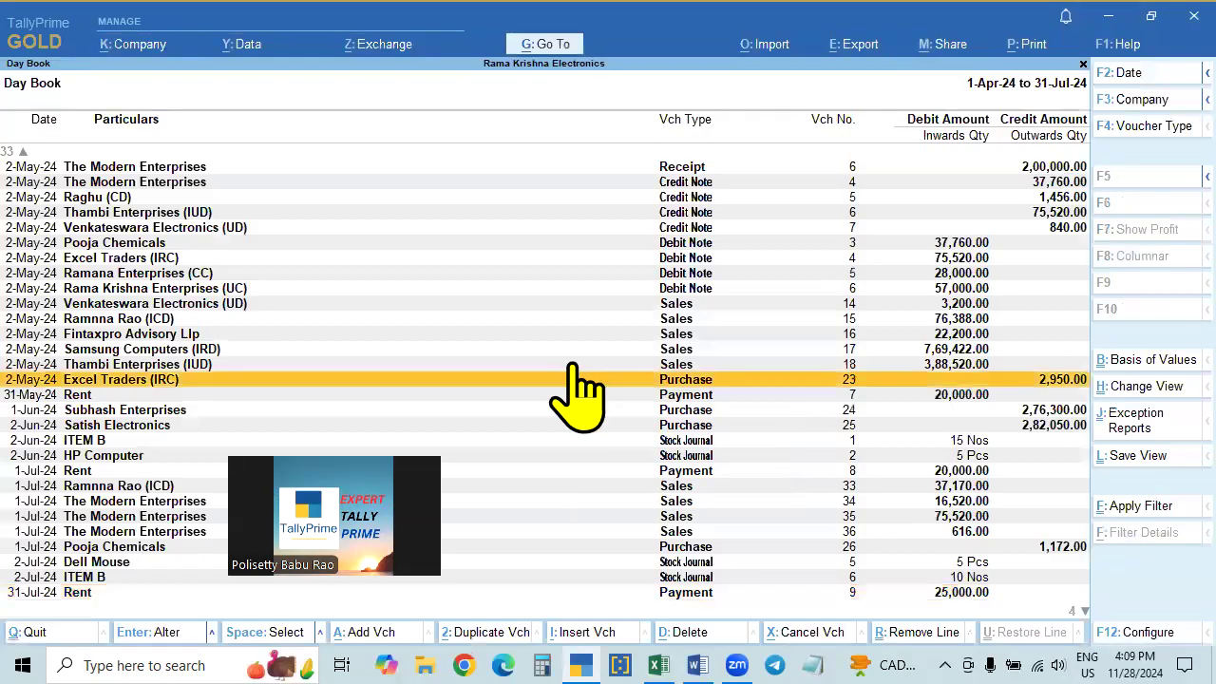
key(Escape)
Open the GSTR-1 report of Rama Krishna Electronics from the statutory GST reports.
key(Down)
key(Down)
key(Down)
key(Down)
key(Down)
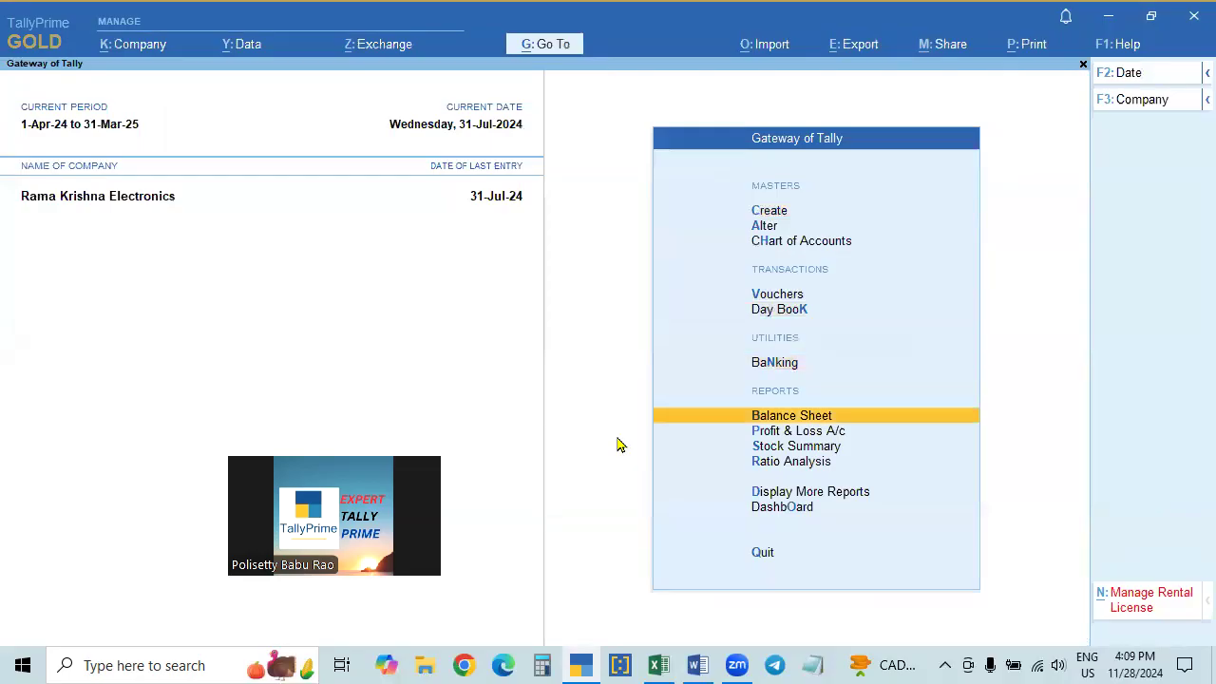
key(Down)
key(Return)
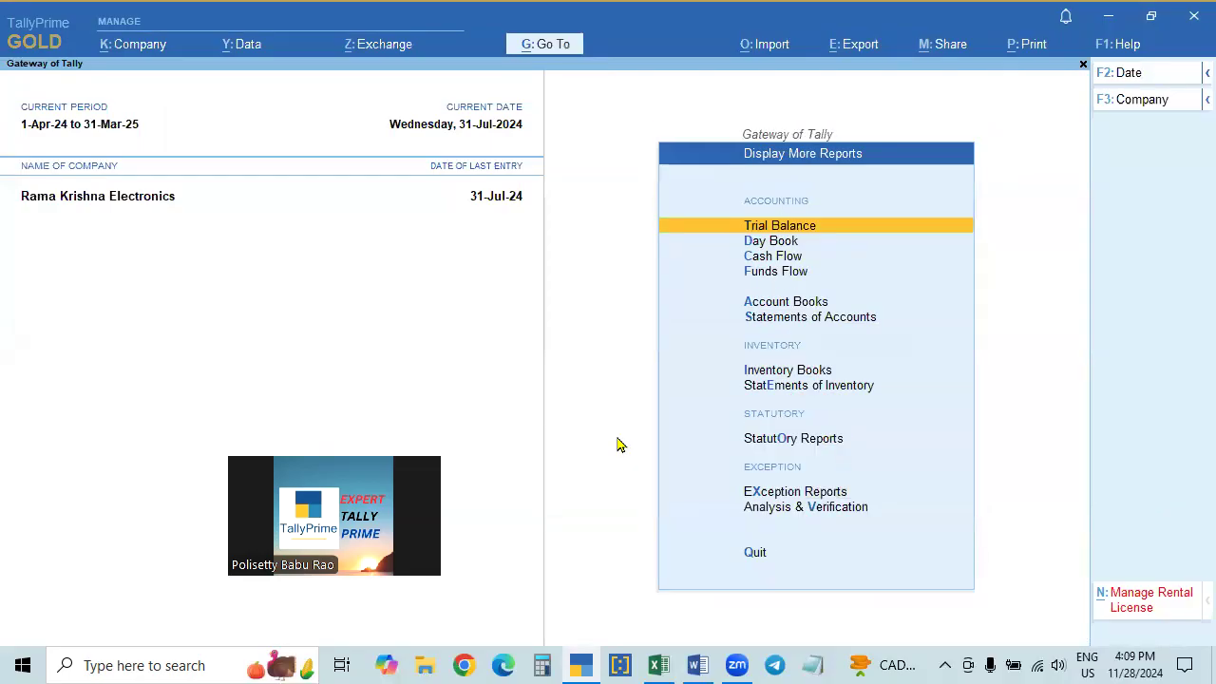
key(Down)
key(Down)
key(Down)
key(Down)
key(Down)
key(Down)
key(Down)
key(Down)
key(Return)
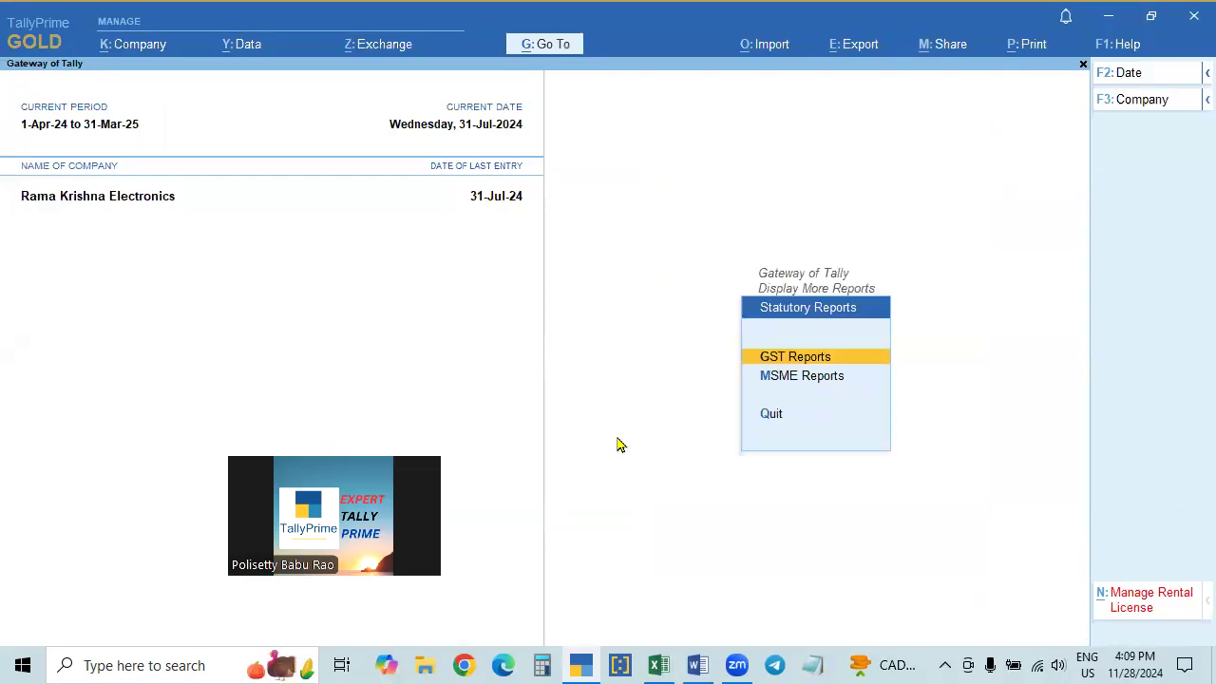
key(Return)
key(Down)
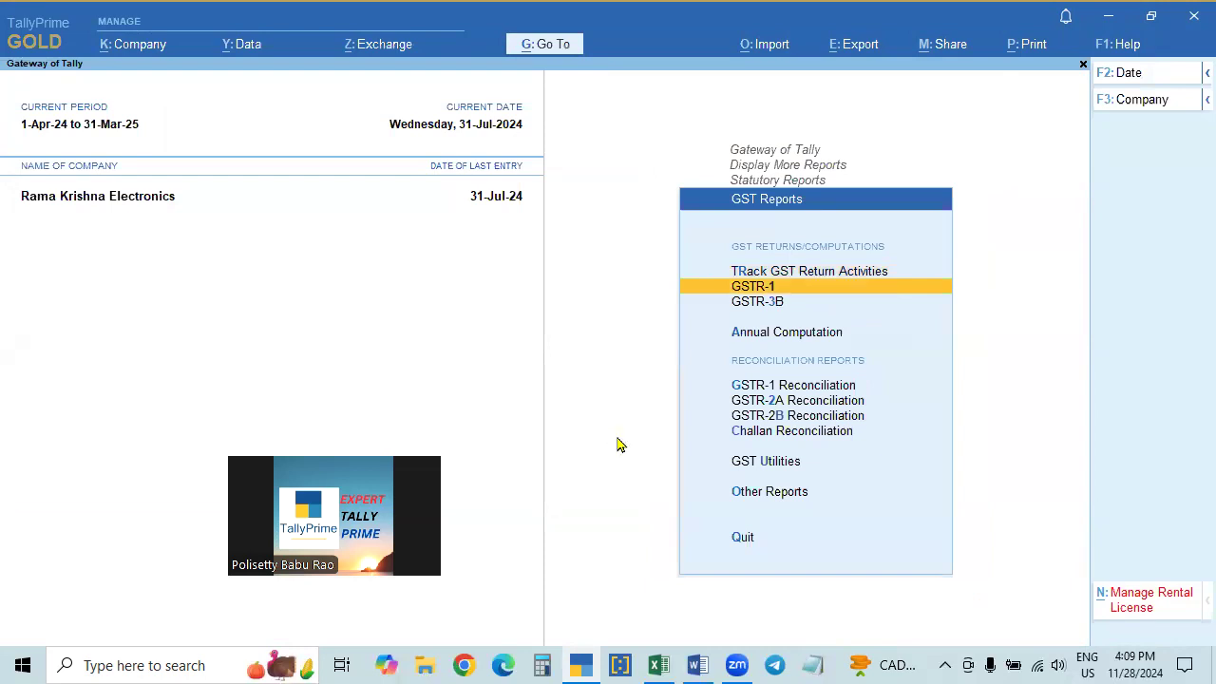
key(Return)
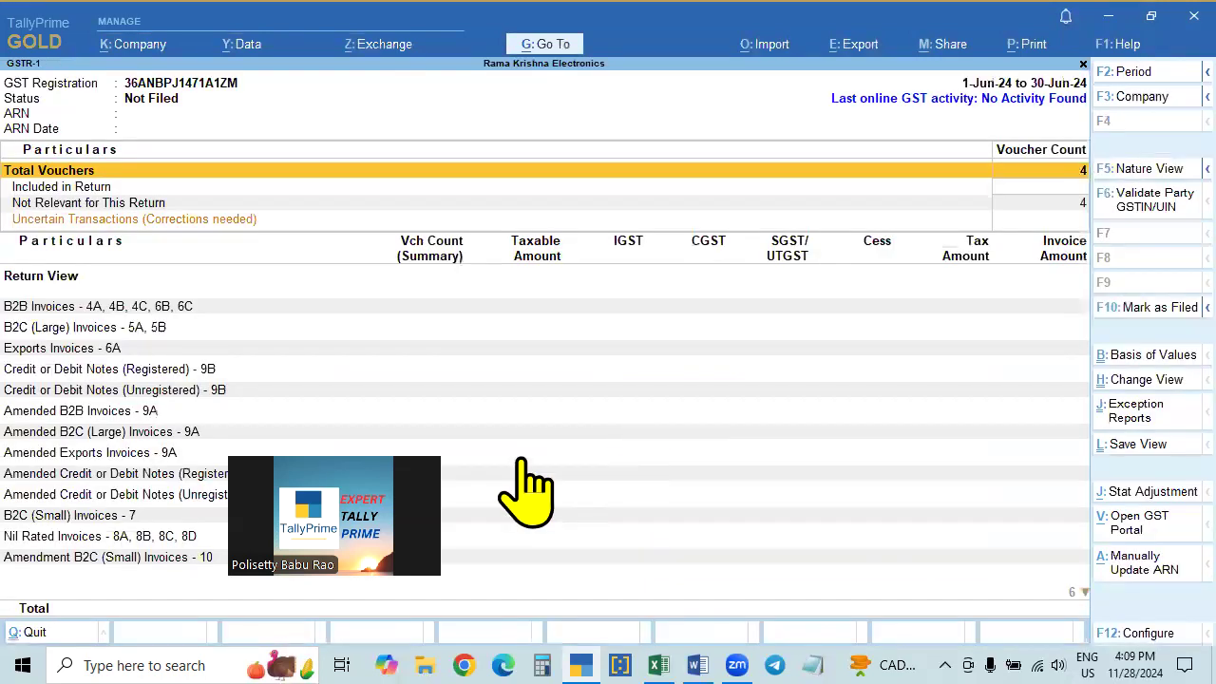
Change the GSTR-1 report period to 1-4-2024 through 30-4-2024.
click(1130, 74)
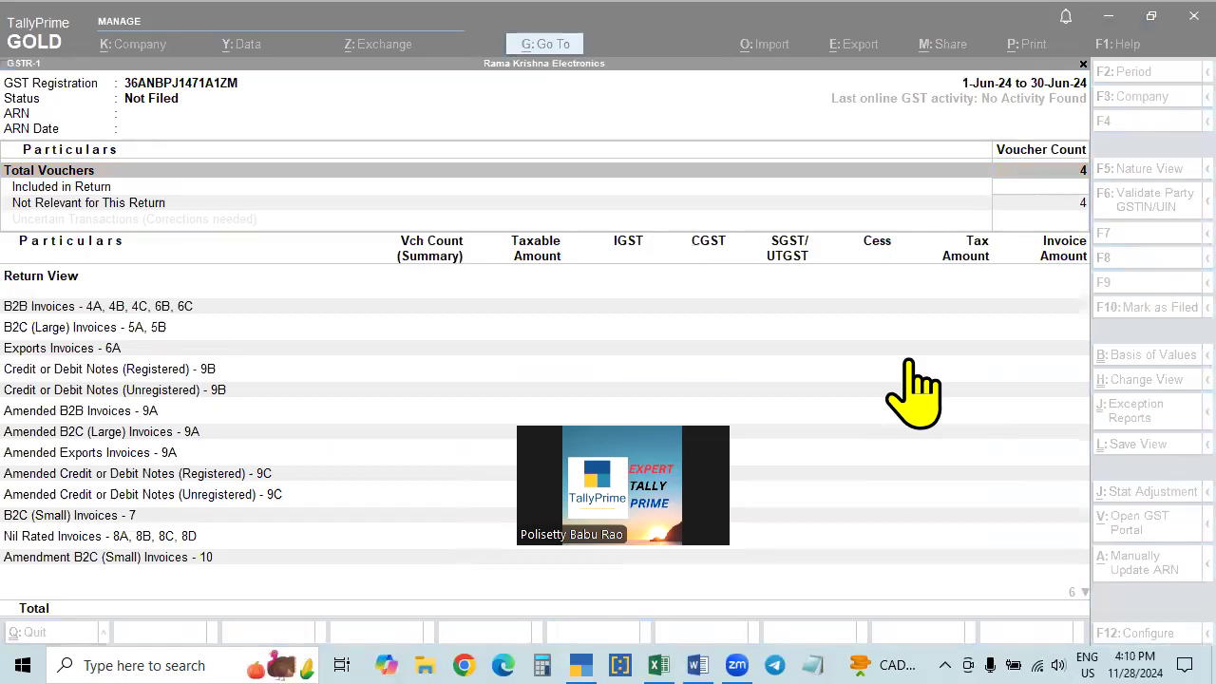
click(709, 370)
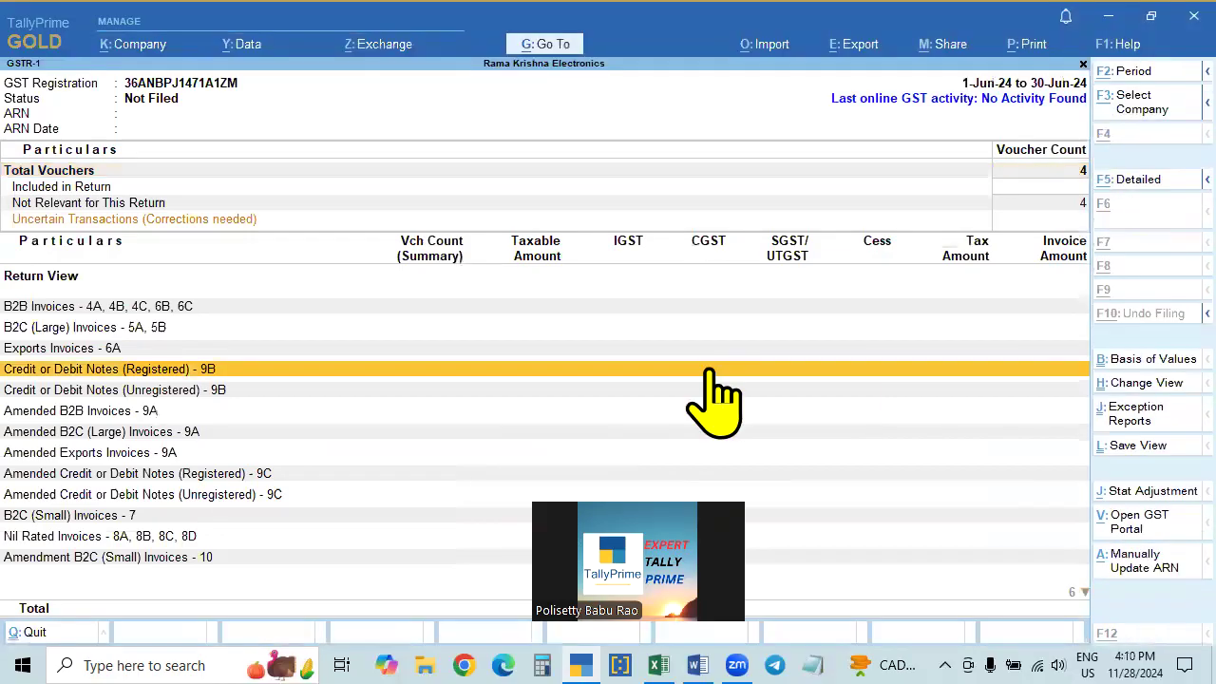
key(F2)
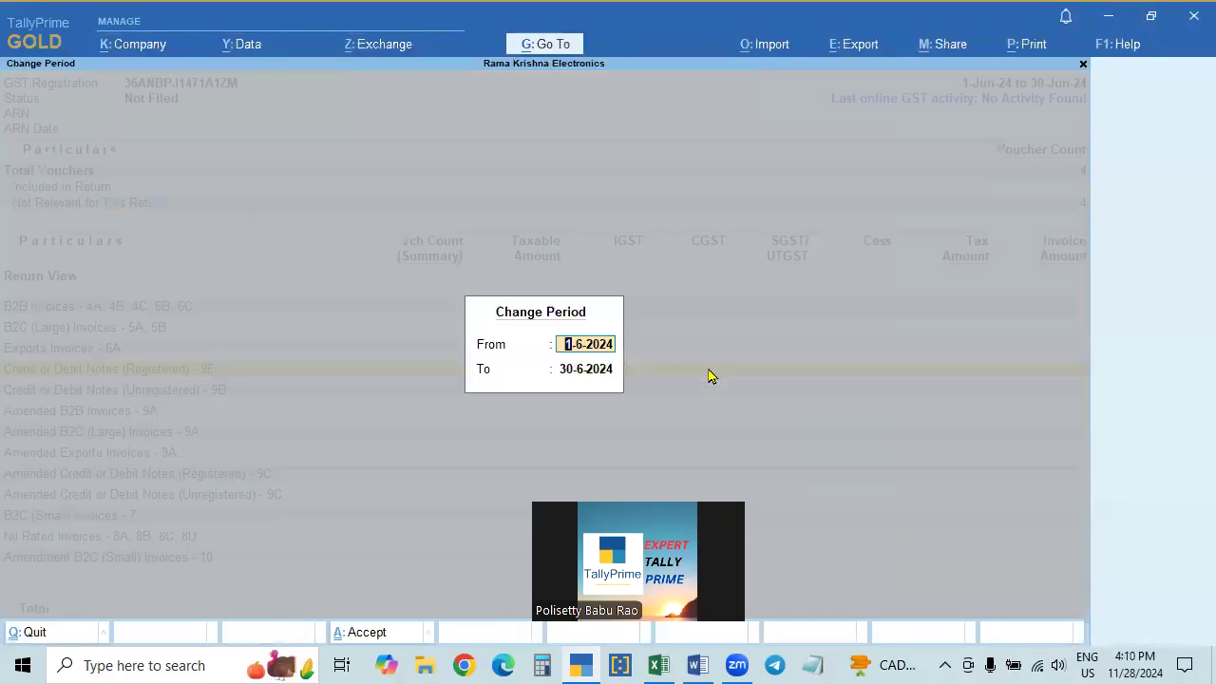
text(ap)
key(Return)
text(ap)
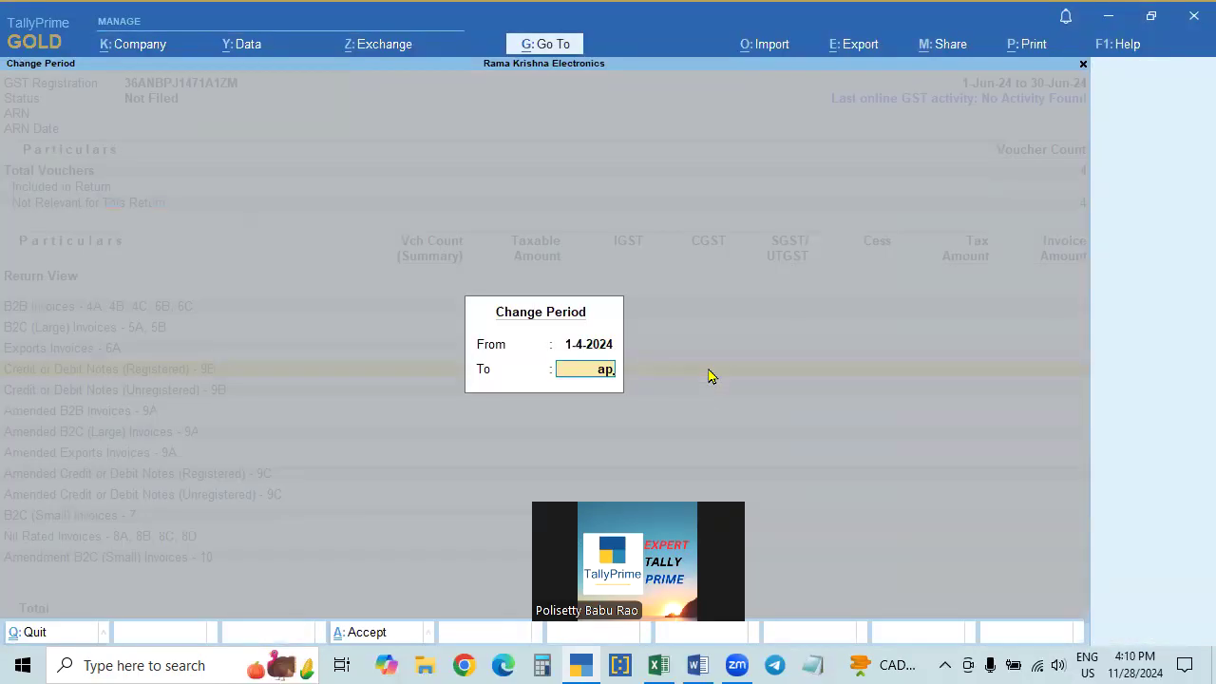
key(Return)
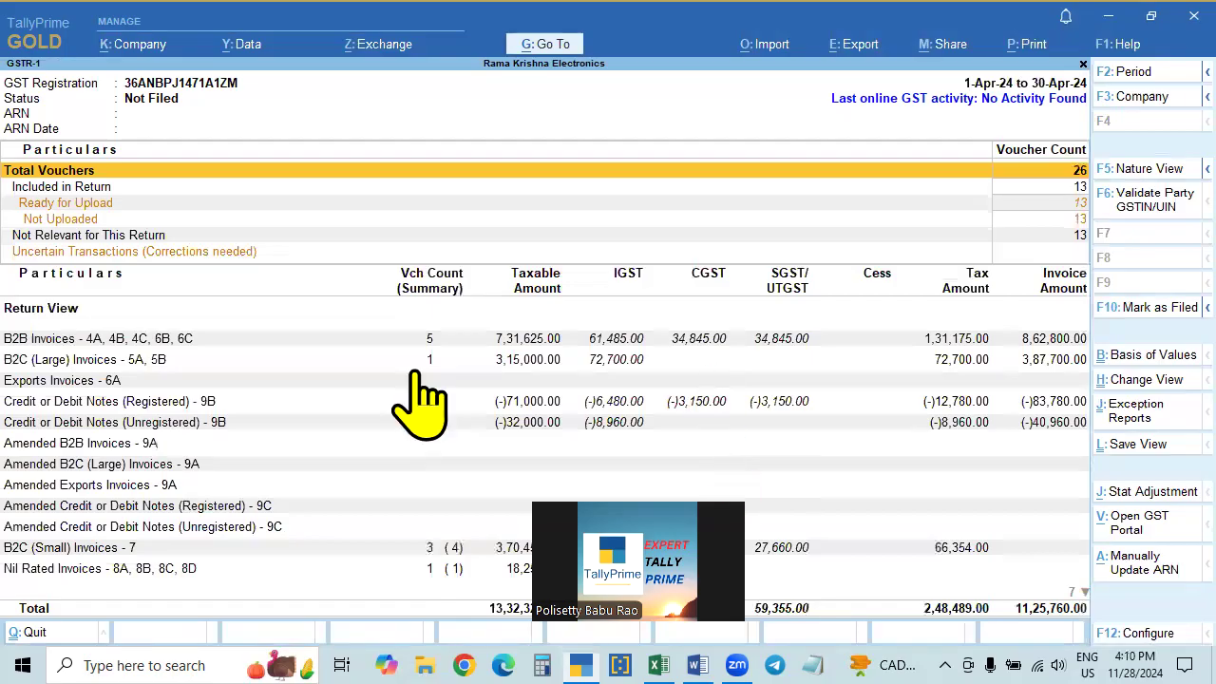
key(Return)
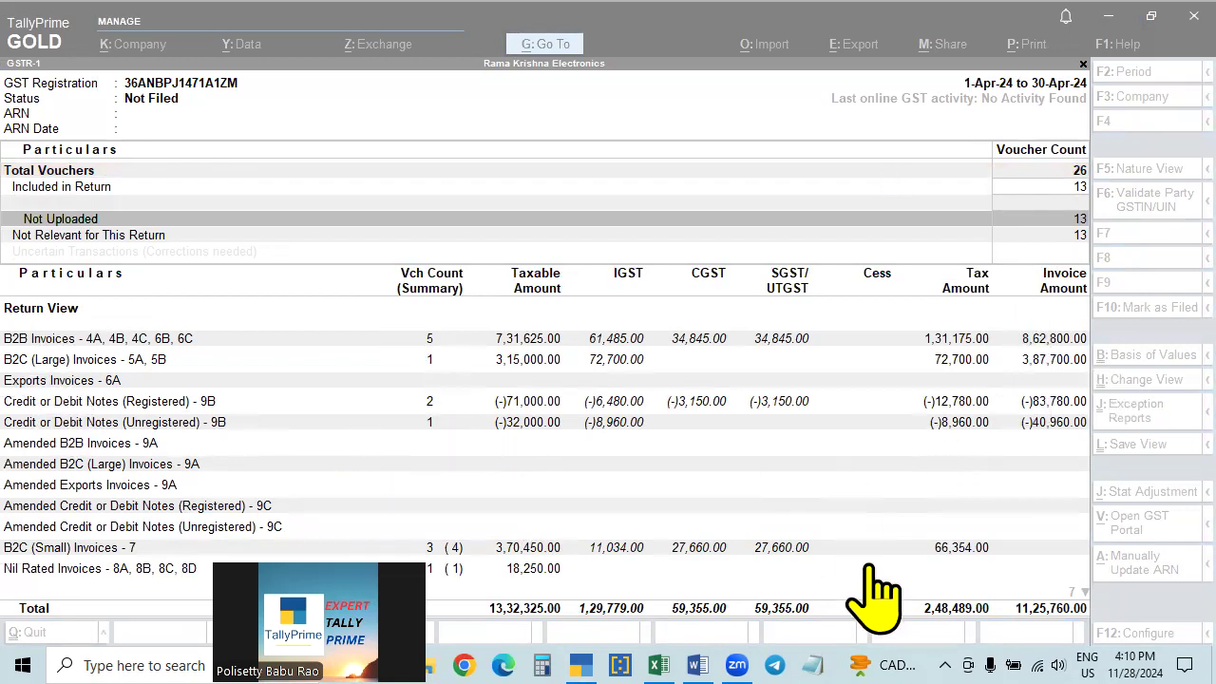
Open the party GSTIN/UIN validation for the April GSTR-1 and fetch the details of all parties using their GSTIN/UIN.
click(1042, 569)
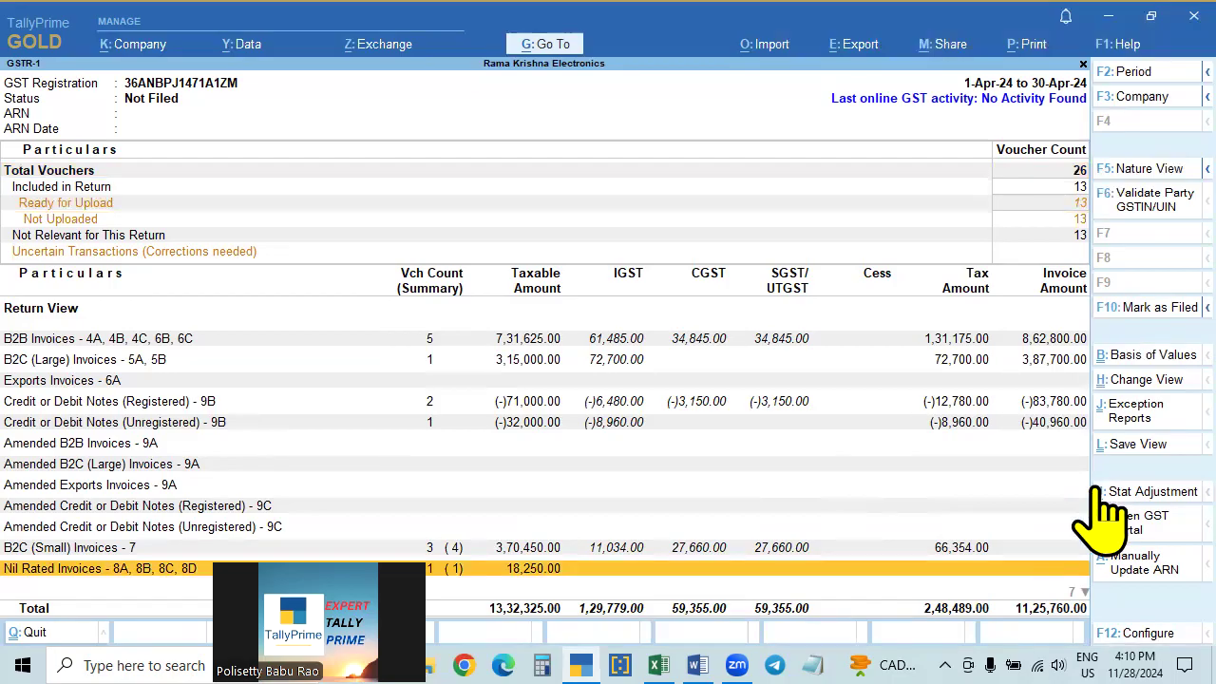
click(1142, 207)
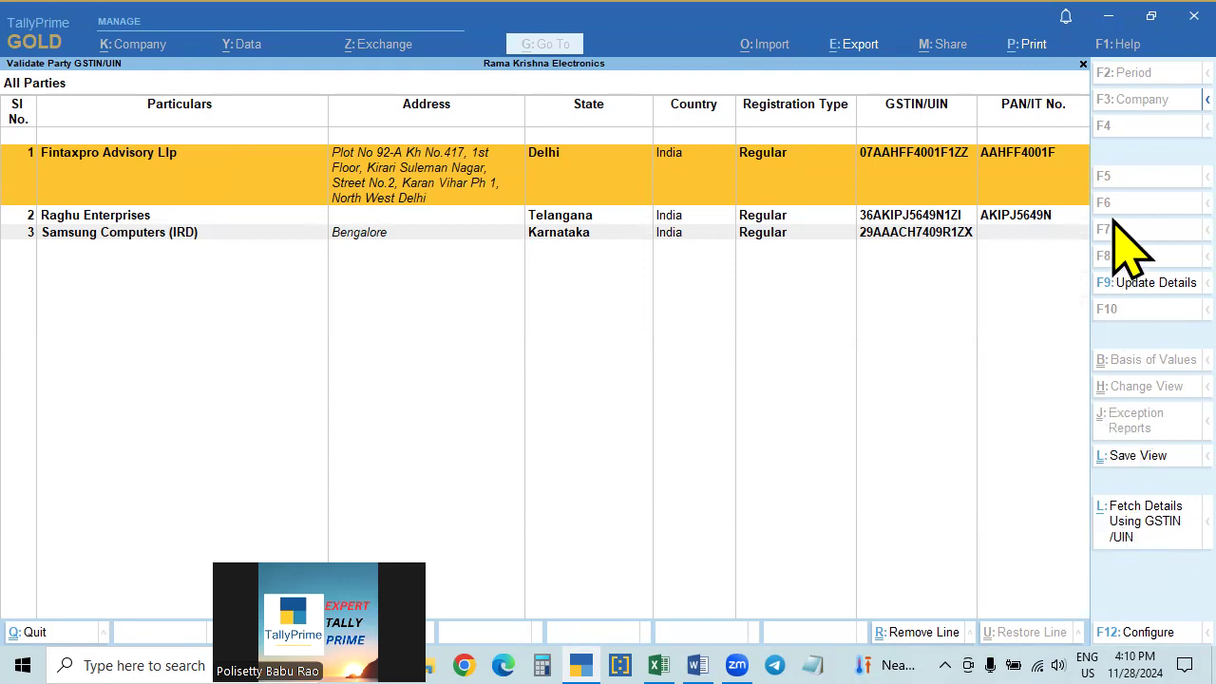
click(1132, 528)
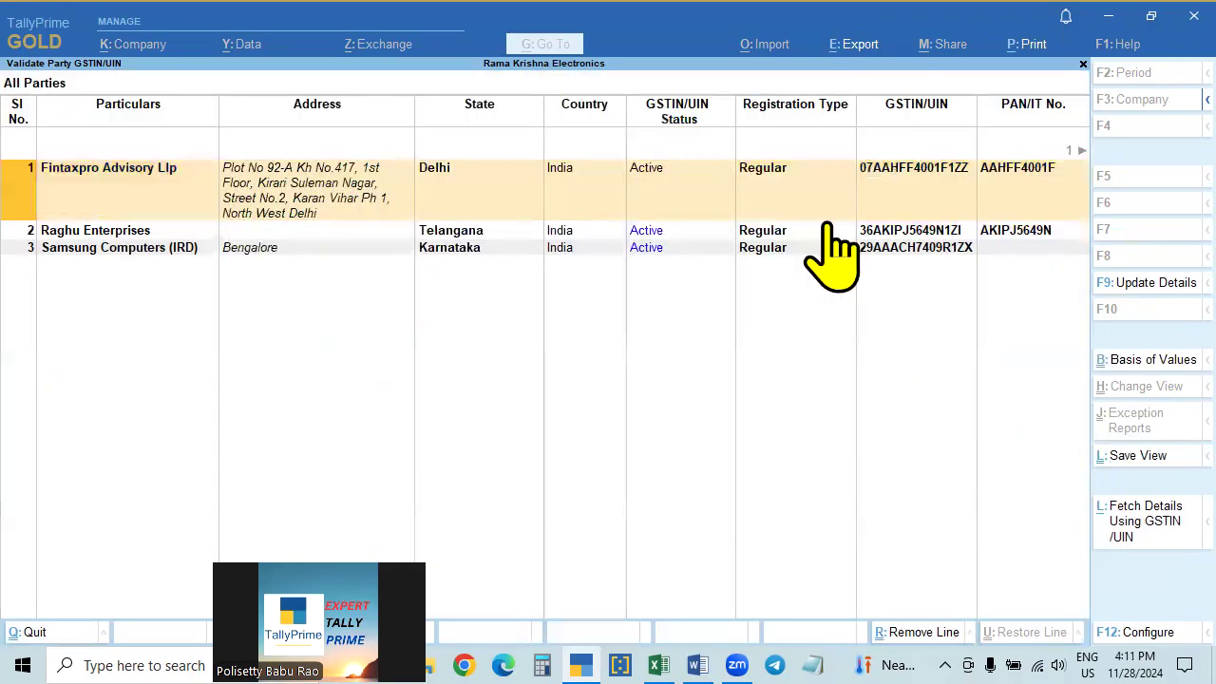
Open the party details for updating and review the registration type options for Fintaxpro Advisory Llp, keeping Regular.
click(1140, 283)
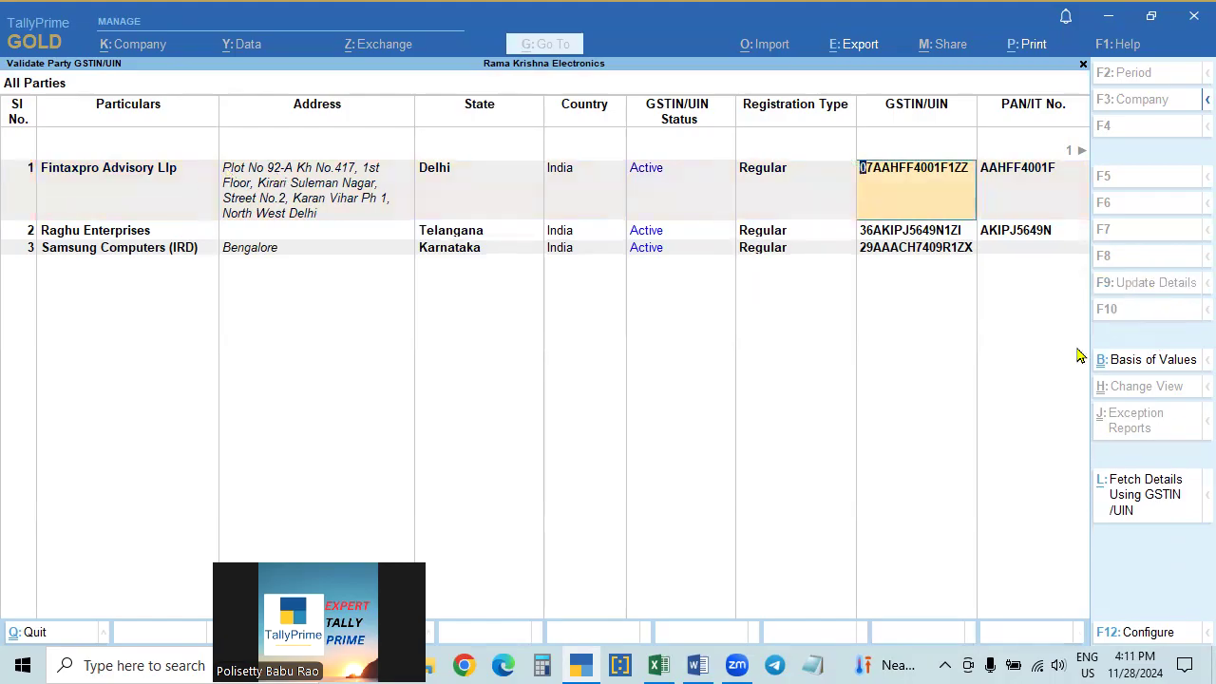
key(shift+Tab)
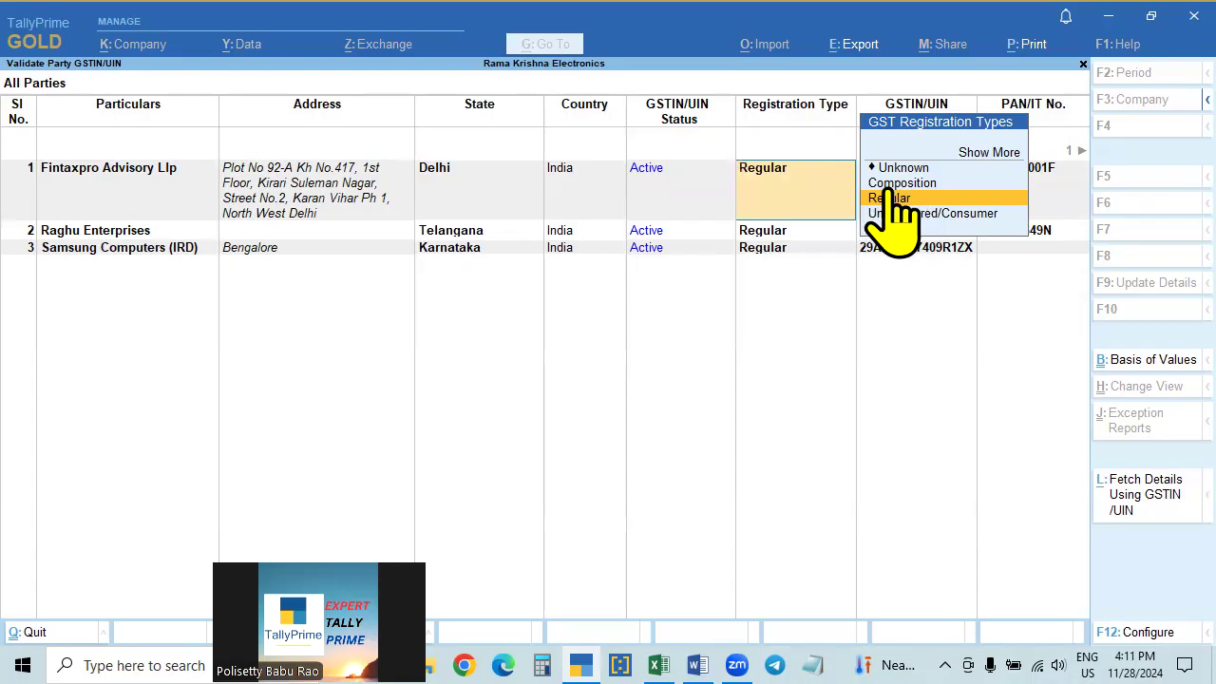
key(Up)
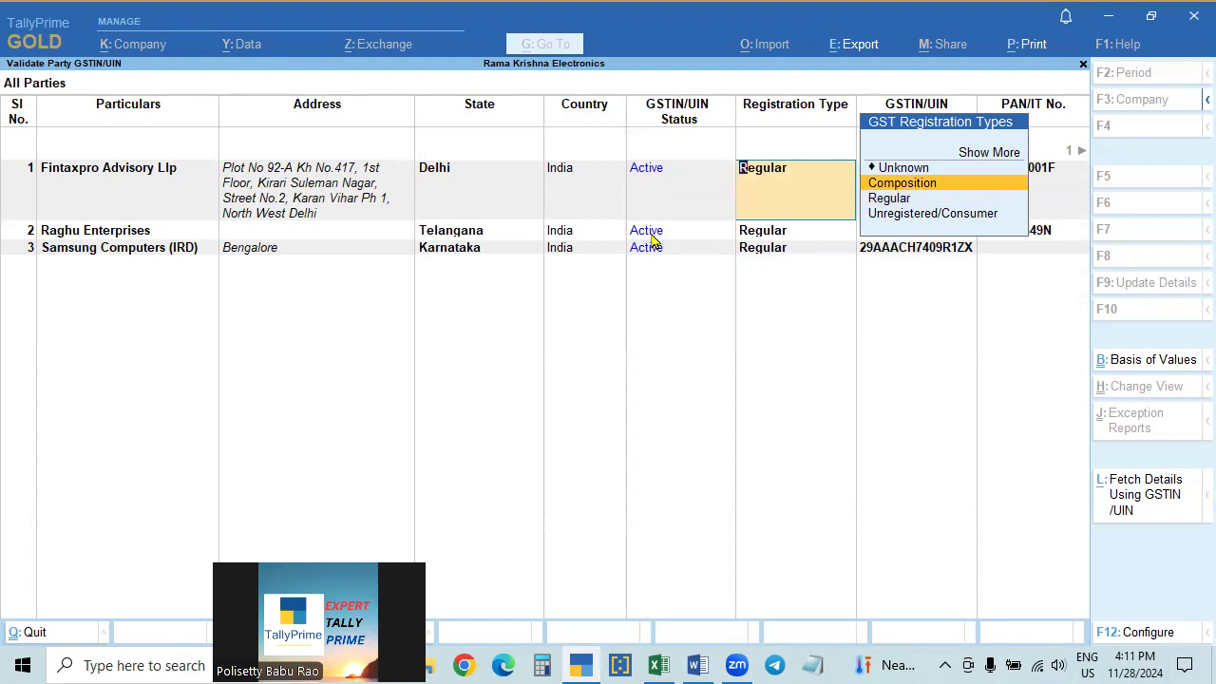
key(Down)
key(Down)
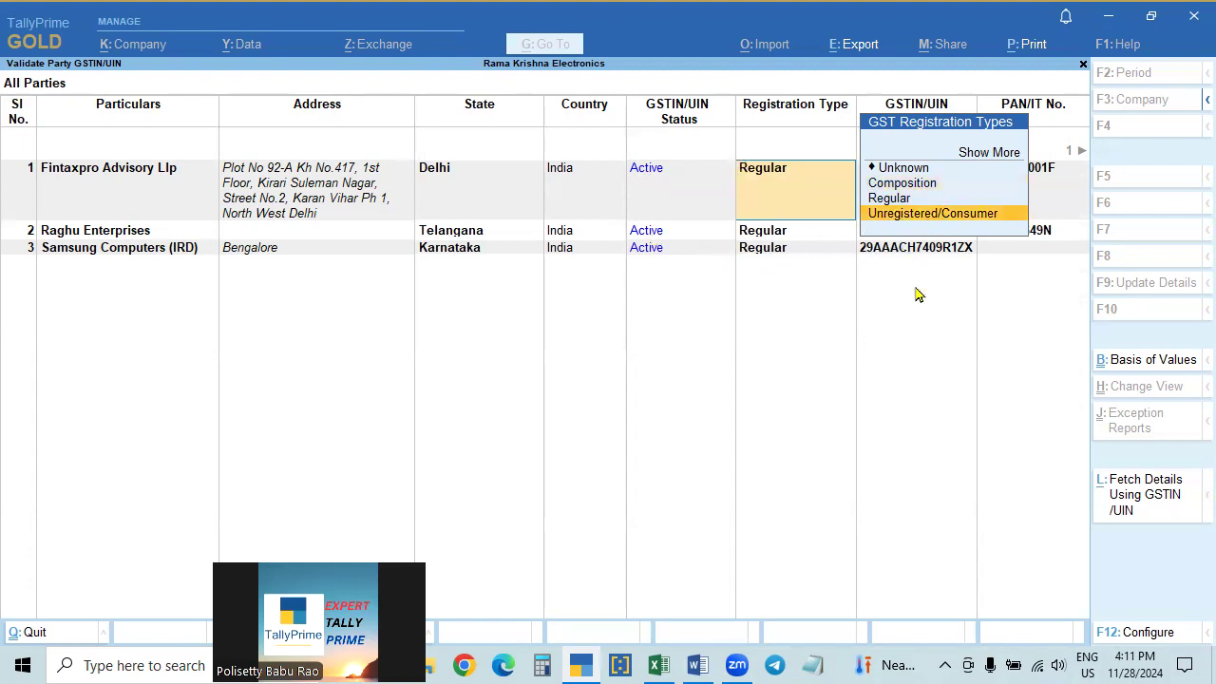
key(Up)
key(Return)
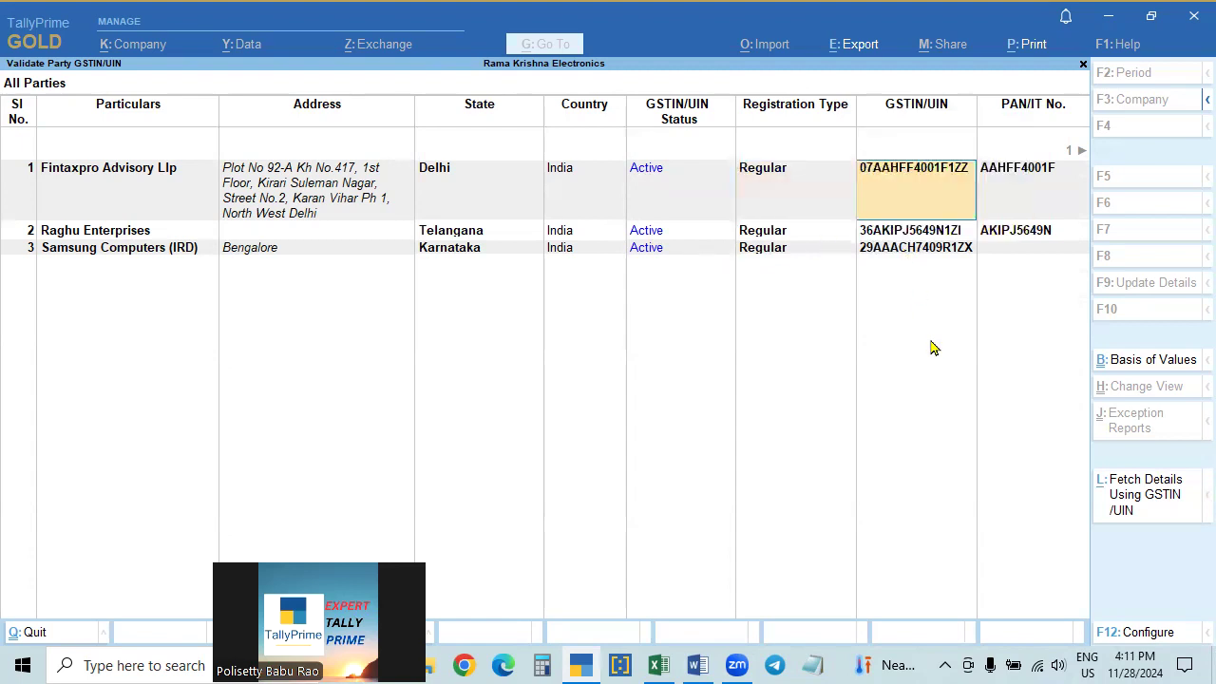
Set Additional Info to Yes for Fintaxpro Advisory Llp, compare its portal and book details, and leave without saving.
key(Return)
key(Return)
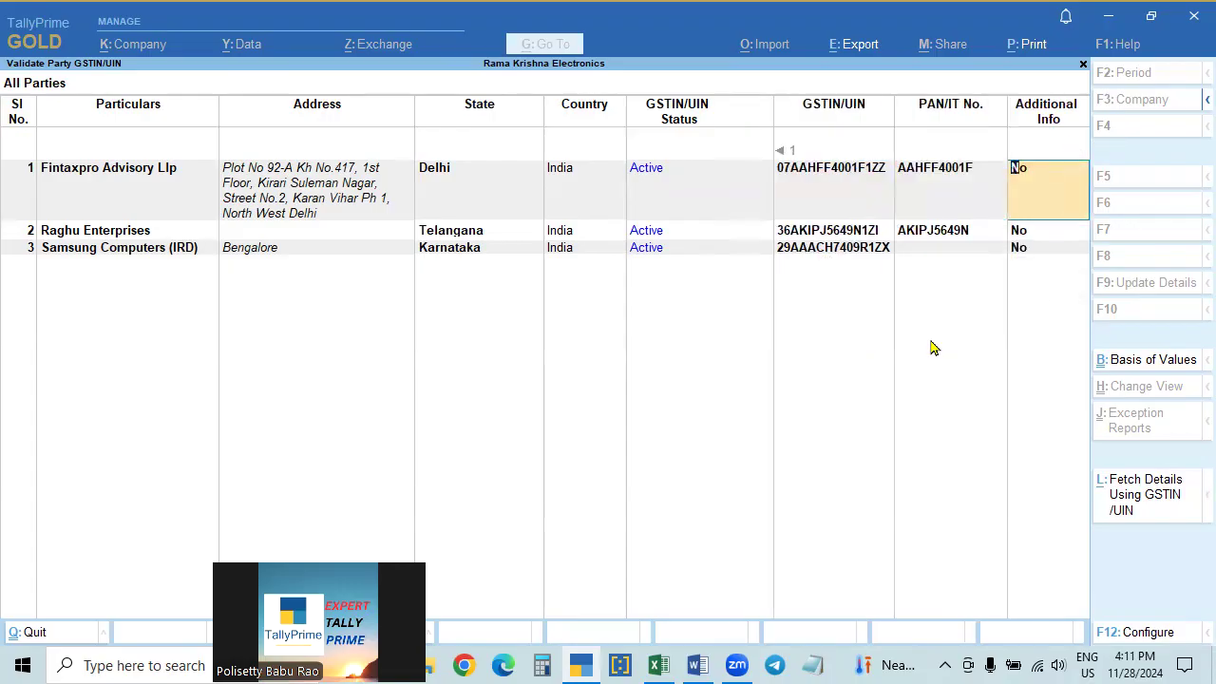
text(y)
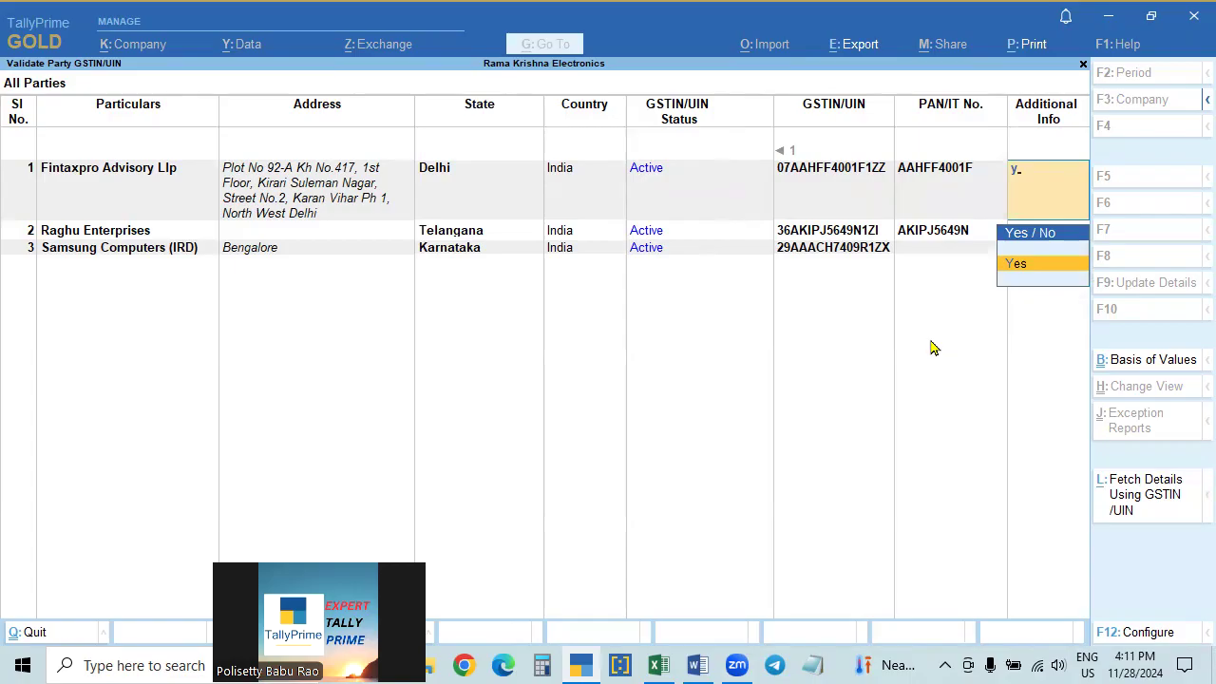
key(Return)
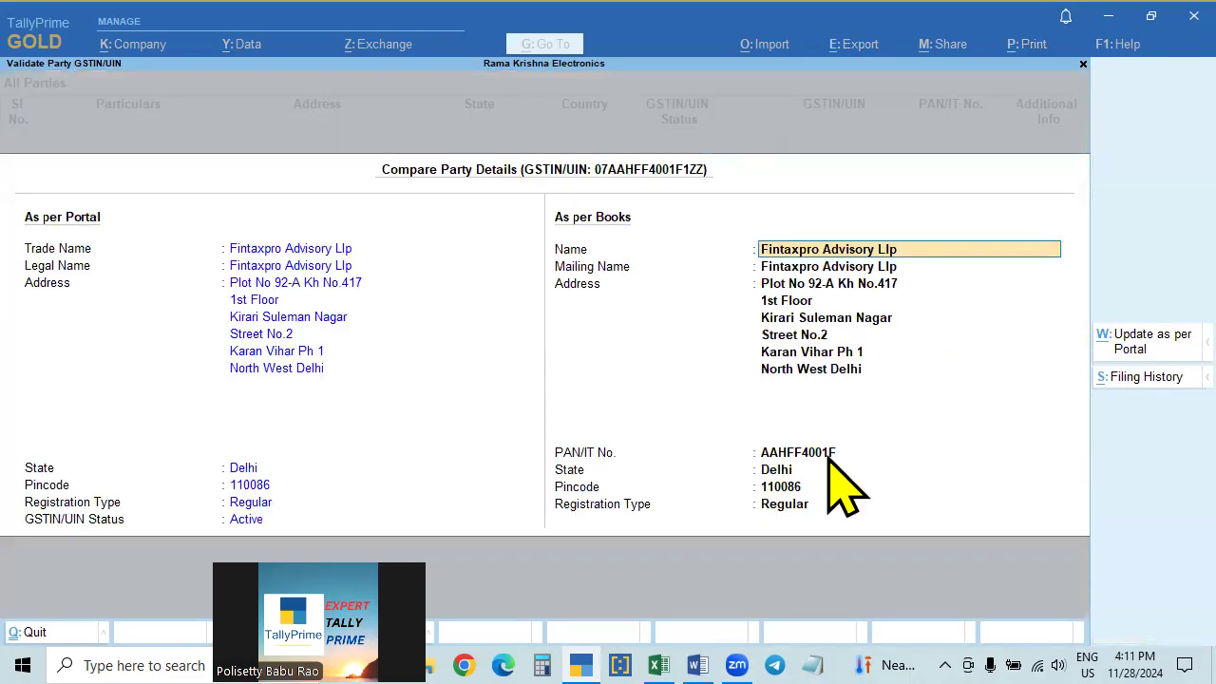
key(BackSpace)
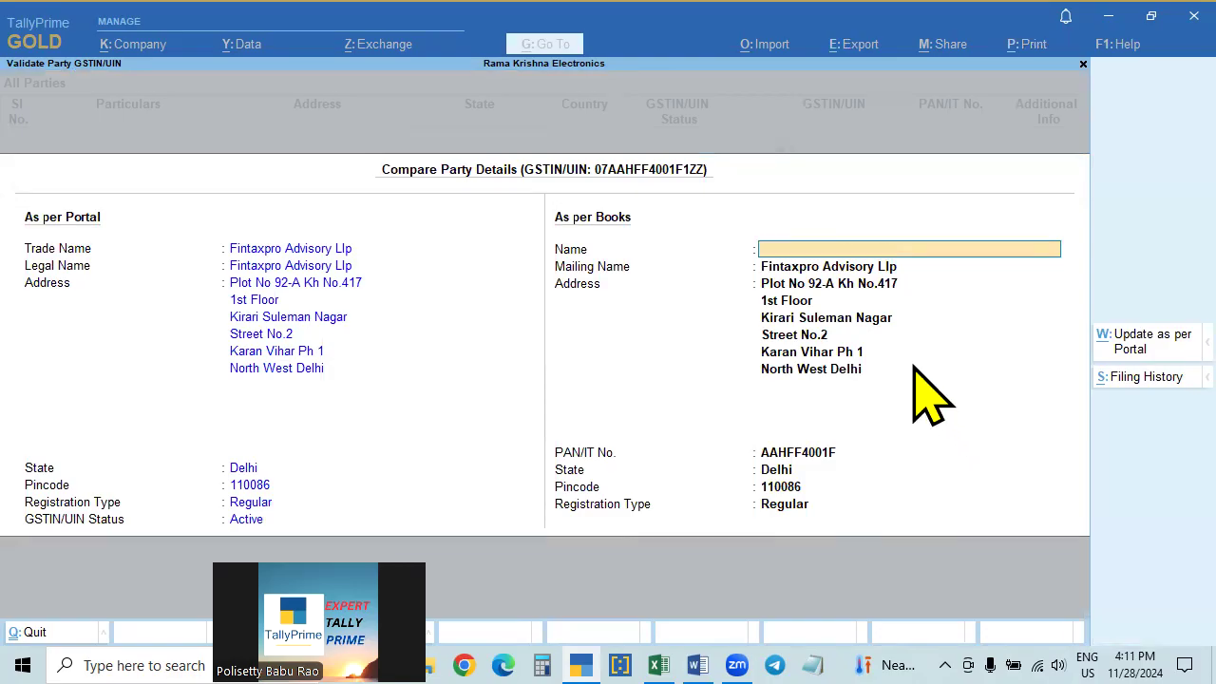
key(Escape)
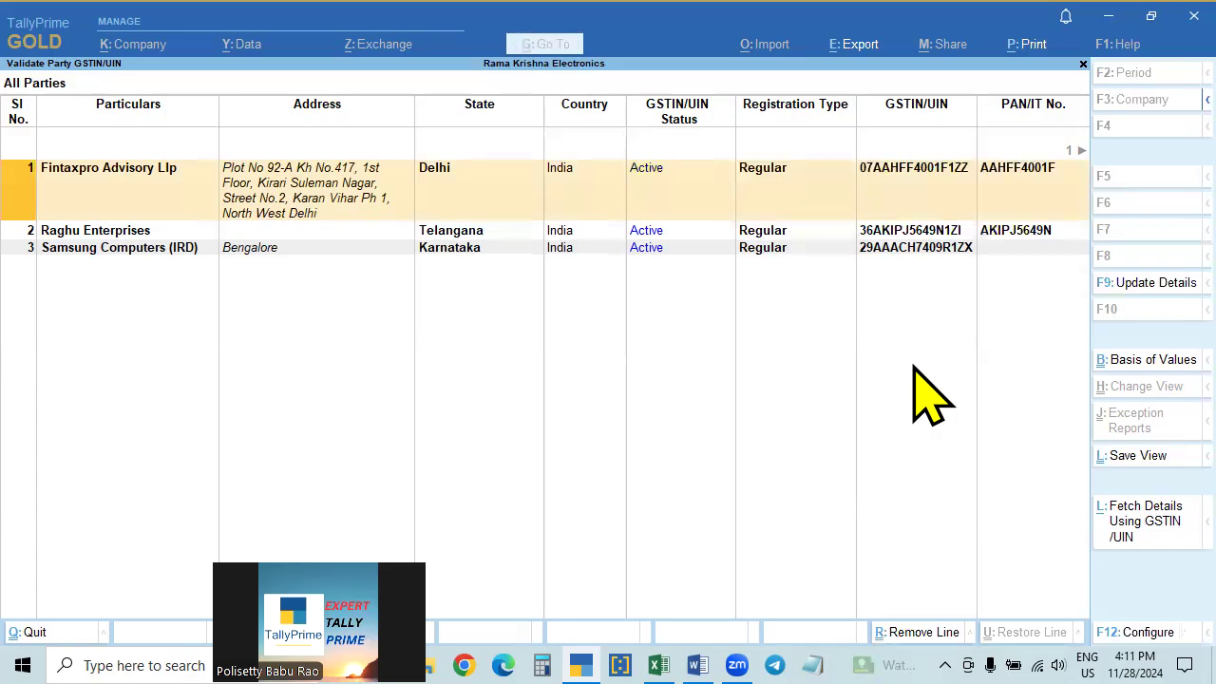
Return to the GSTR-1 report and switch to the TALLY PRIME 5.0 FEATURES document in Word.
key(Escape)
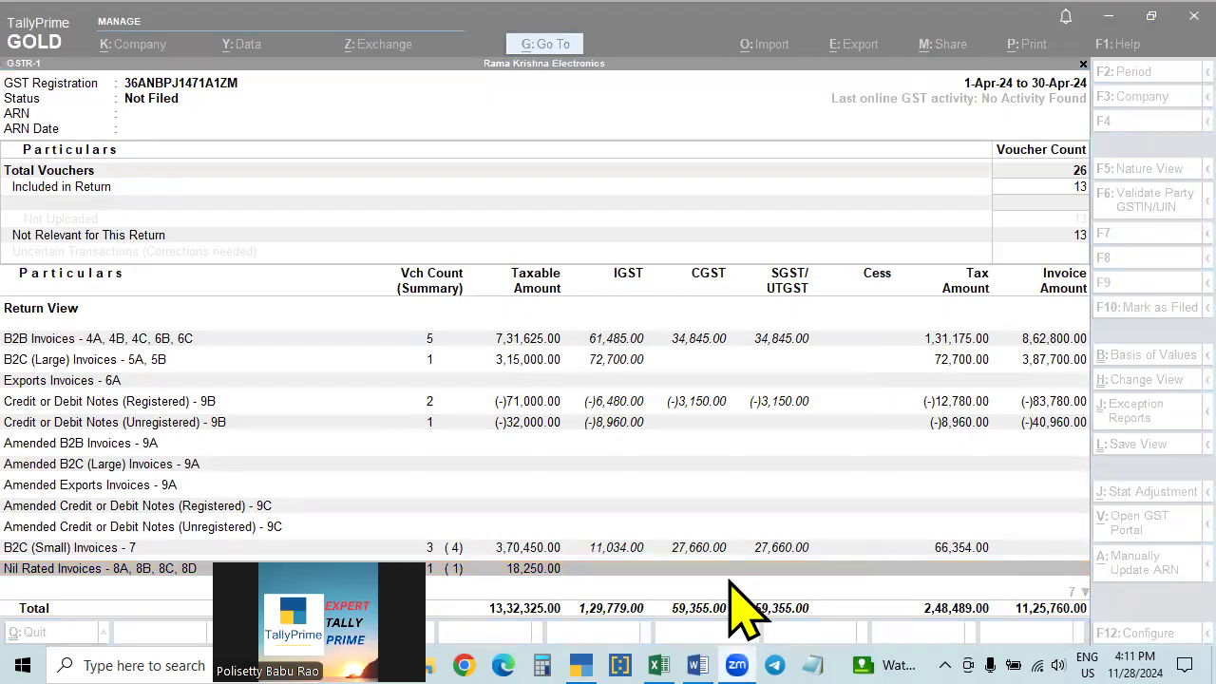
click(697, 665)
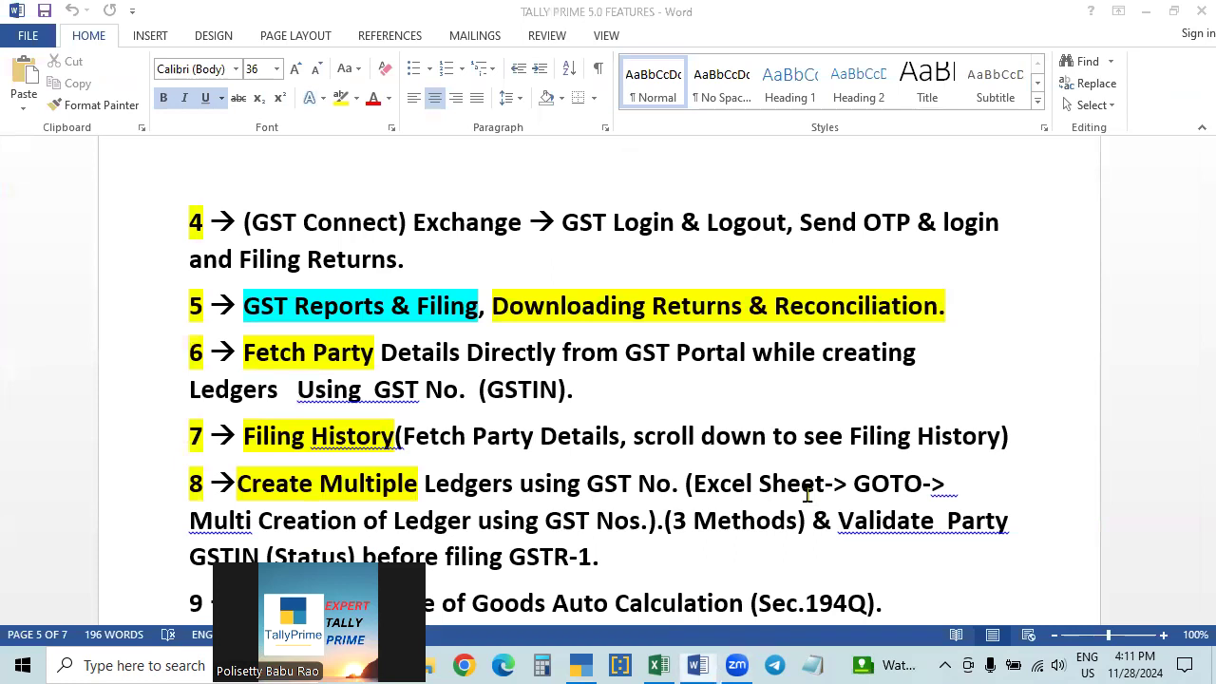
drag(1104, 86, 1107, 80)
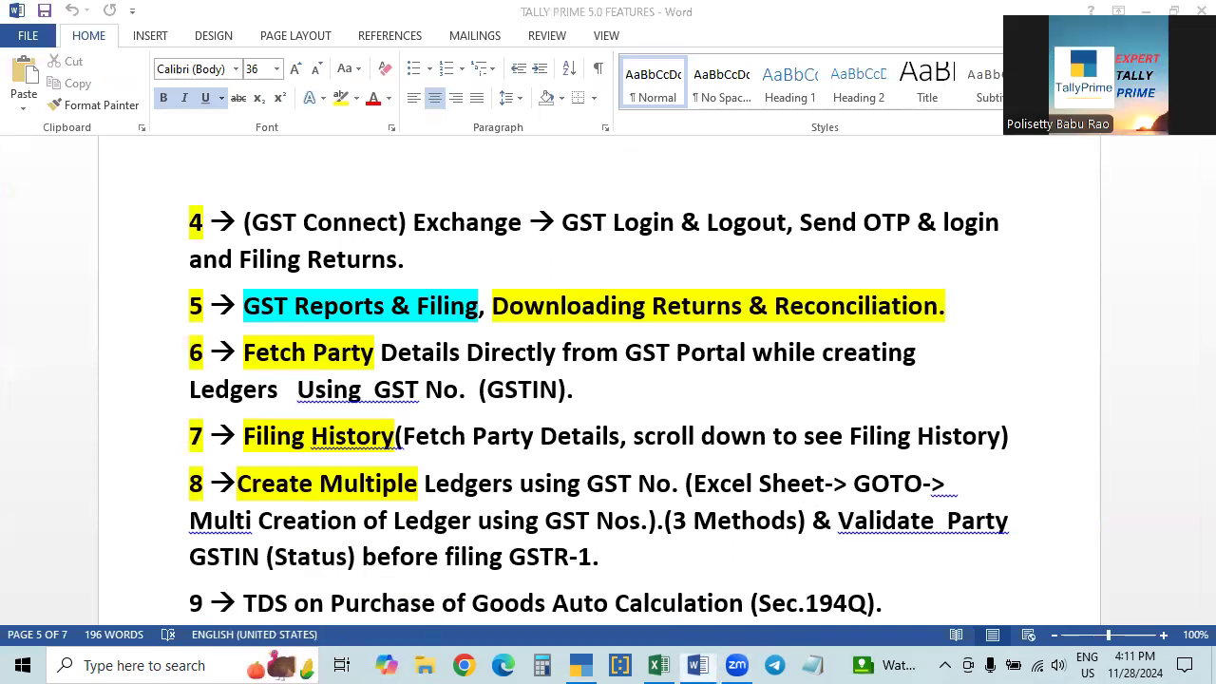
Review features 4 to 13 in the TALLY PRIME 5.0 FEATURES document.
scroll(746, 483, down, 2)
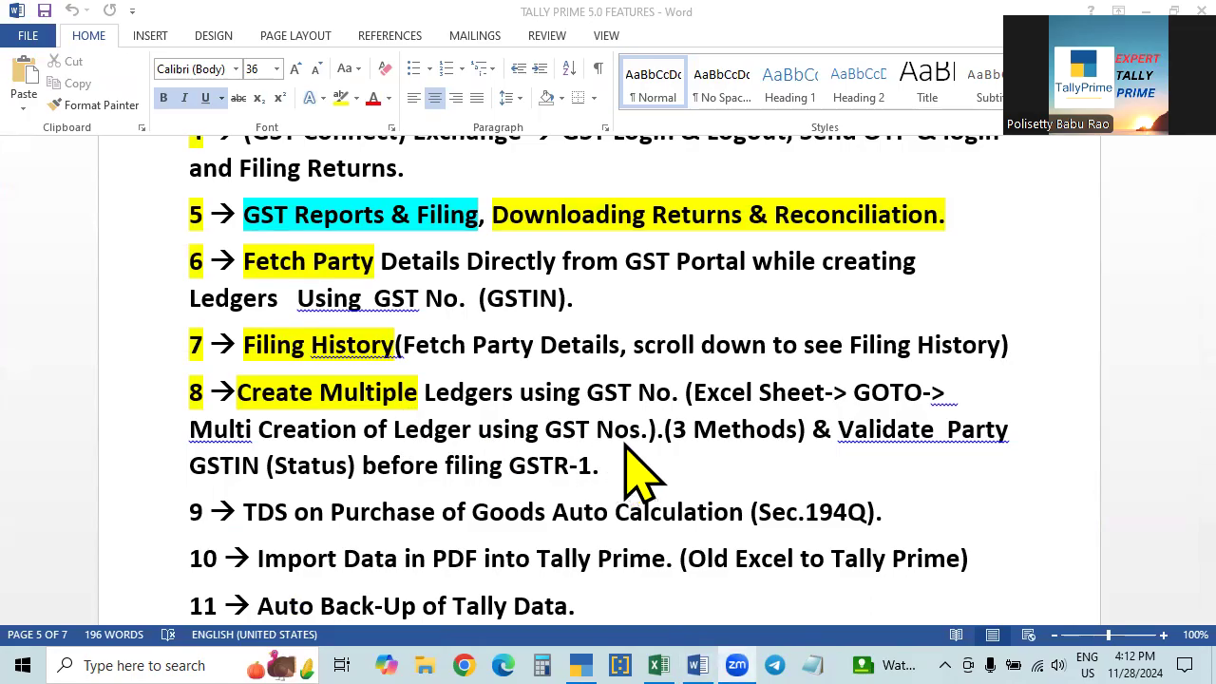
scroll(640, 479, down, 10)
scroll(640, 494, up, 13)
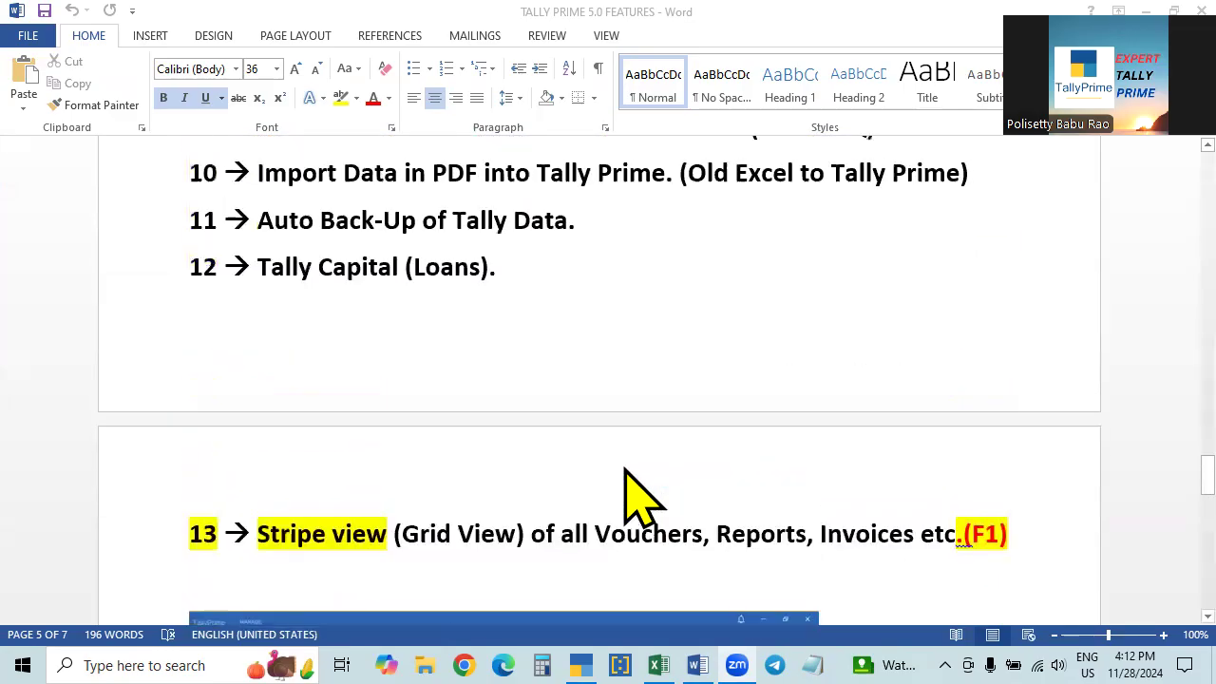
scroll(637, 501, down, 4)
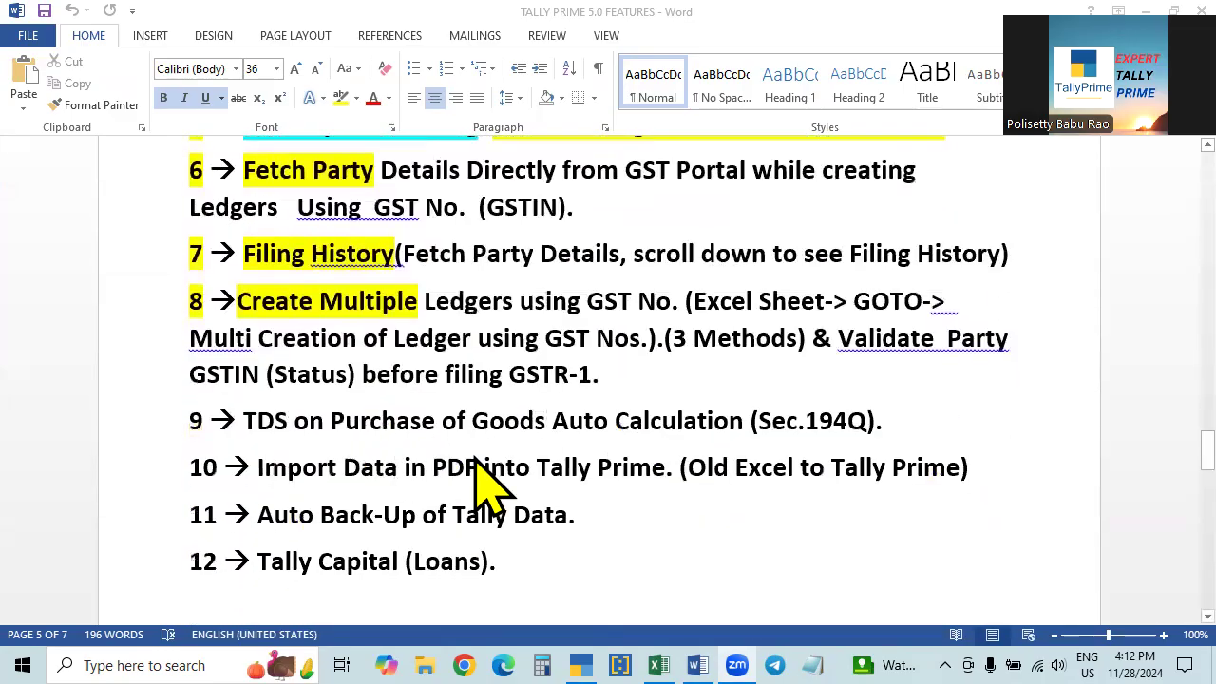
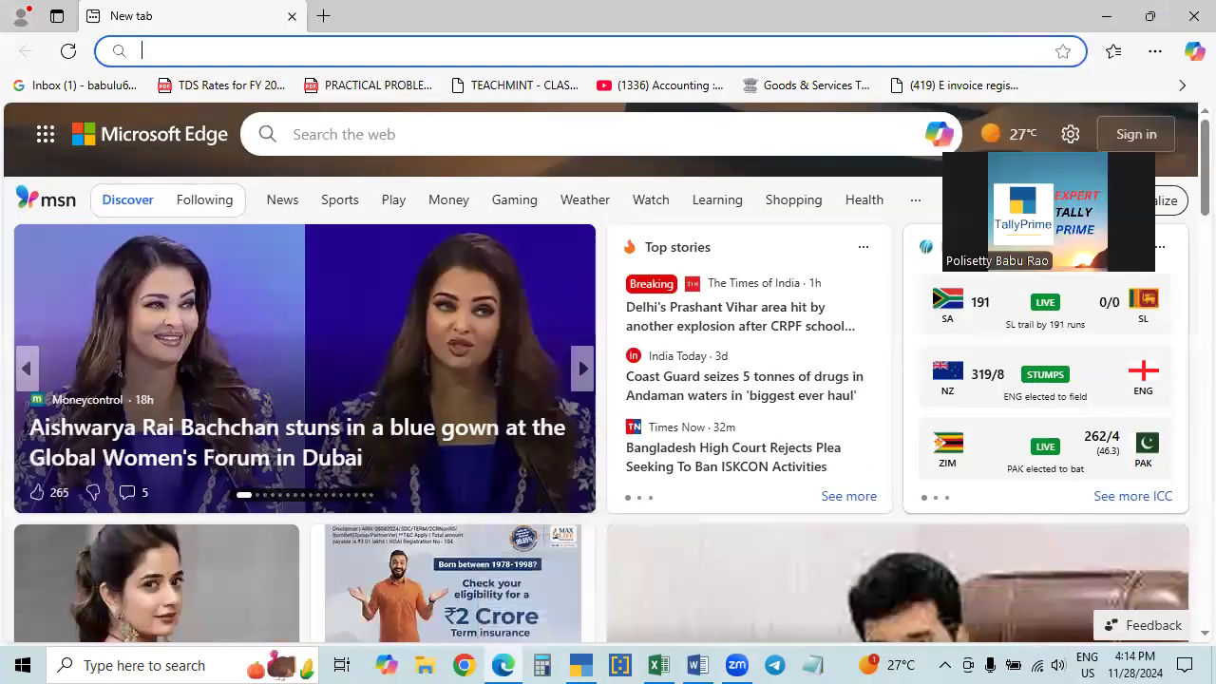
Switch to TallyPrime and leave the GSTR-1 report to return to the Gateway of Tally.
click(697, 665)
click(581, 665)
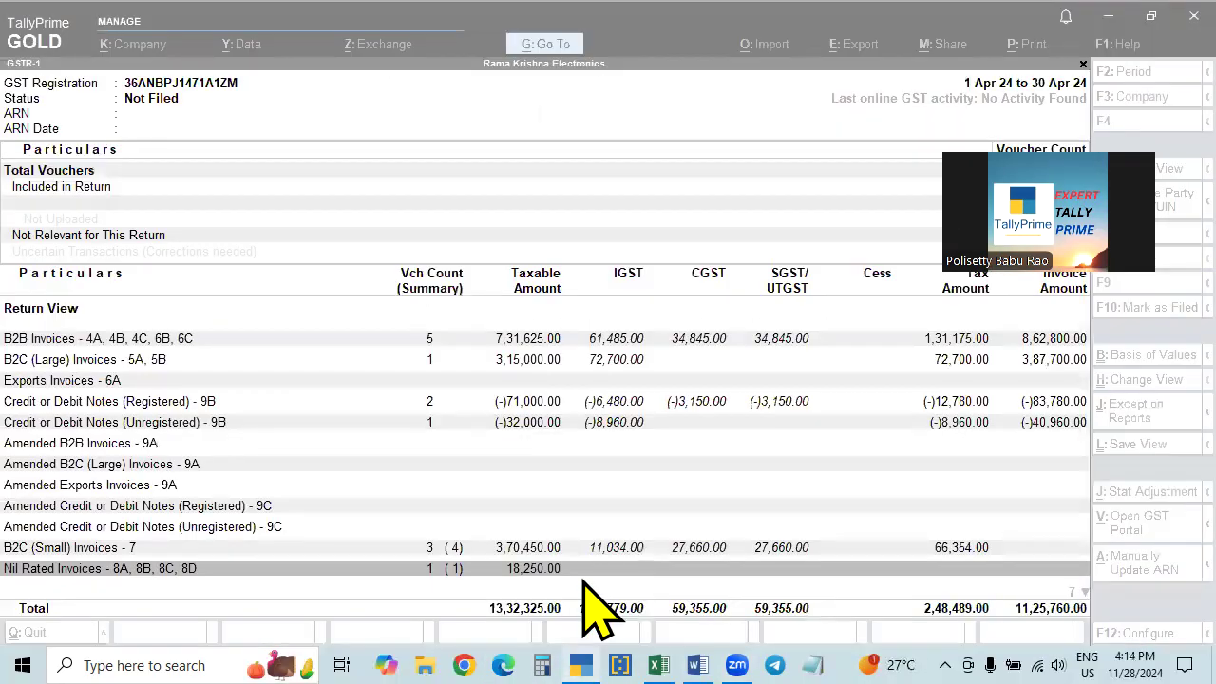
key(Escape)
key(Escape)
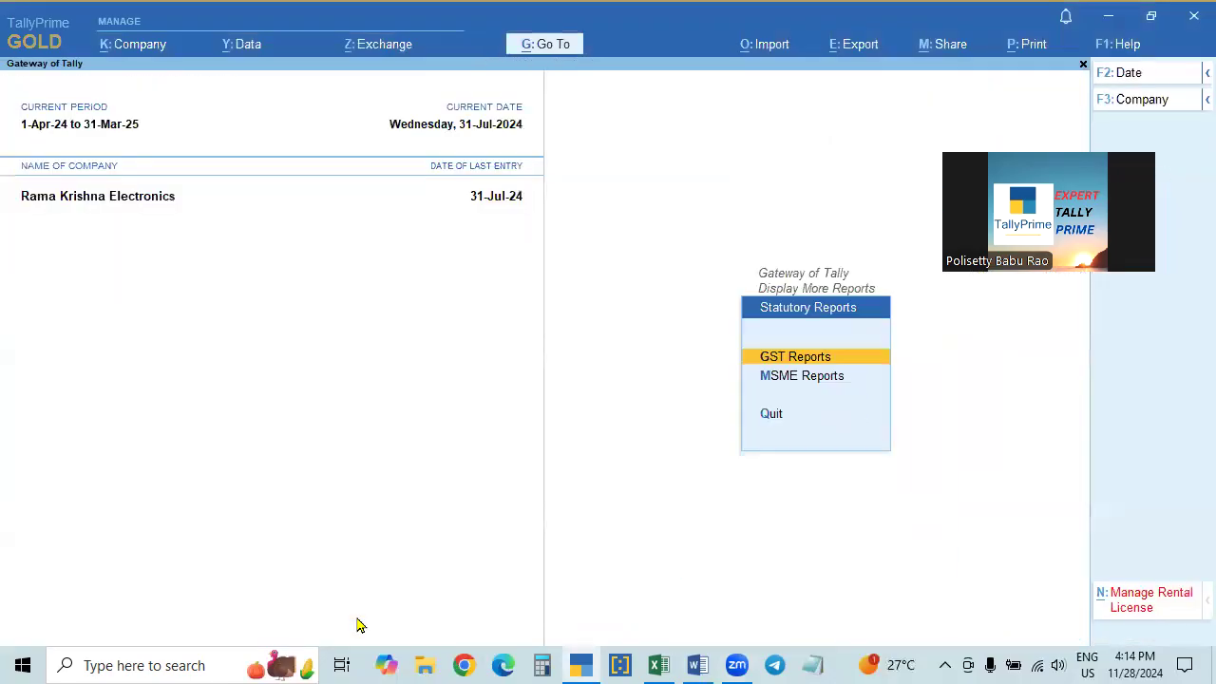
key(Escape)
key(Escape)
key(Escape)
key(Escape)
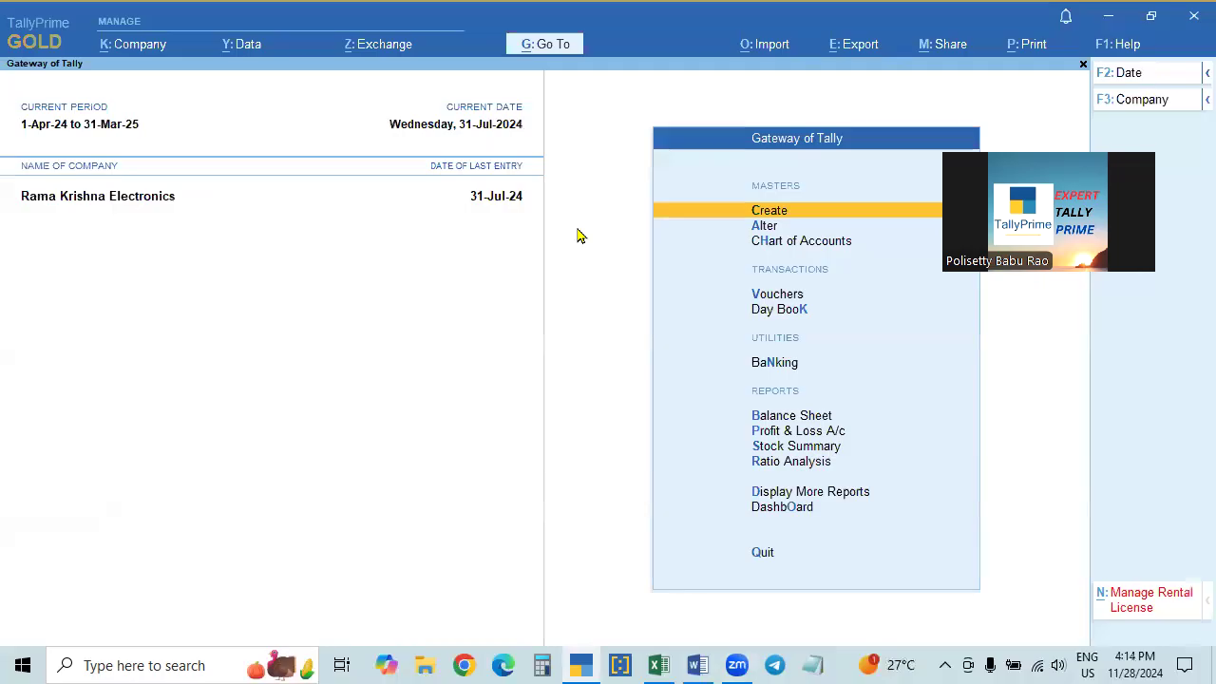
Open the company backup screen and check the Company Backup Path in the data path configuration without changing it.
click(245, 52)
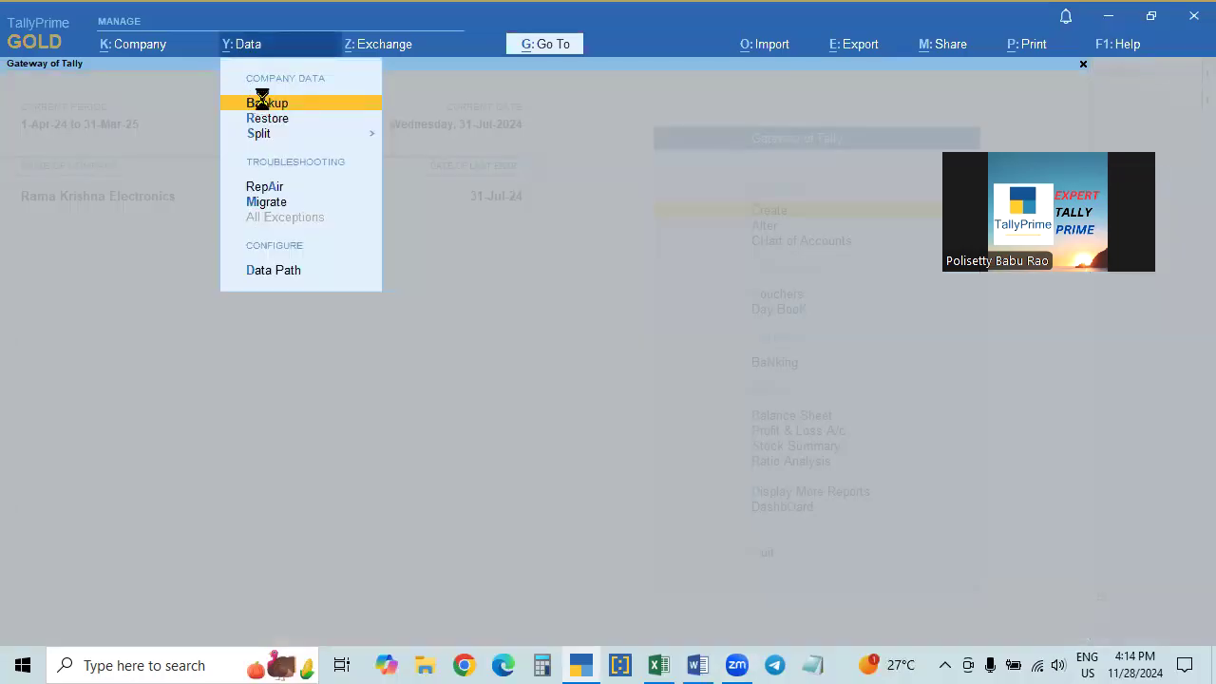
click(264, 102)
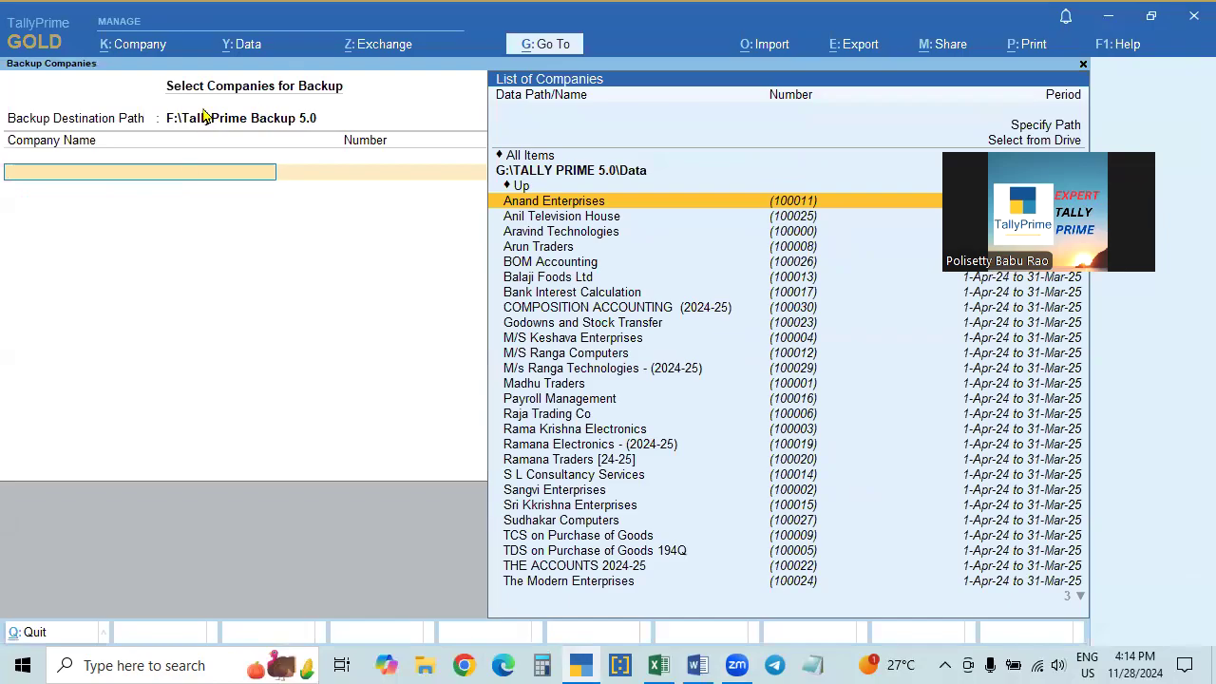
click(243, 47)
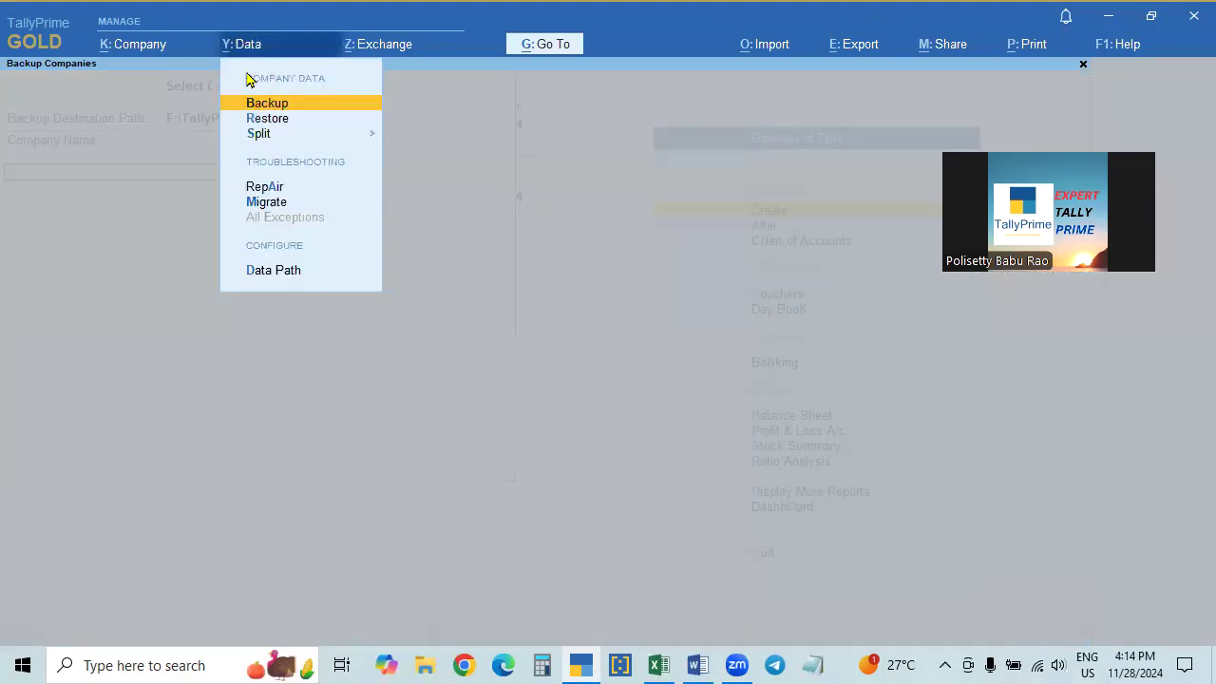
click(276, 270)
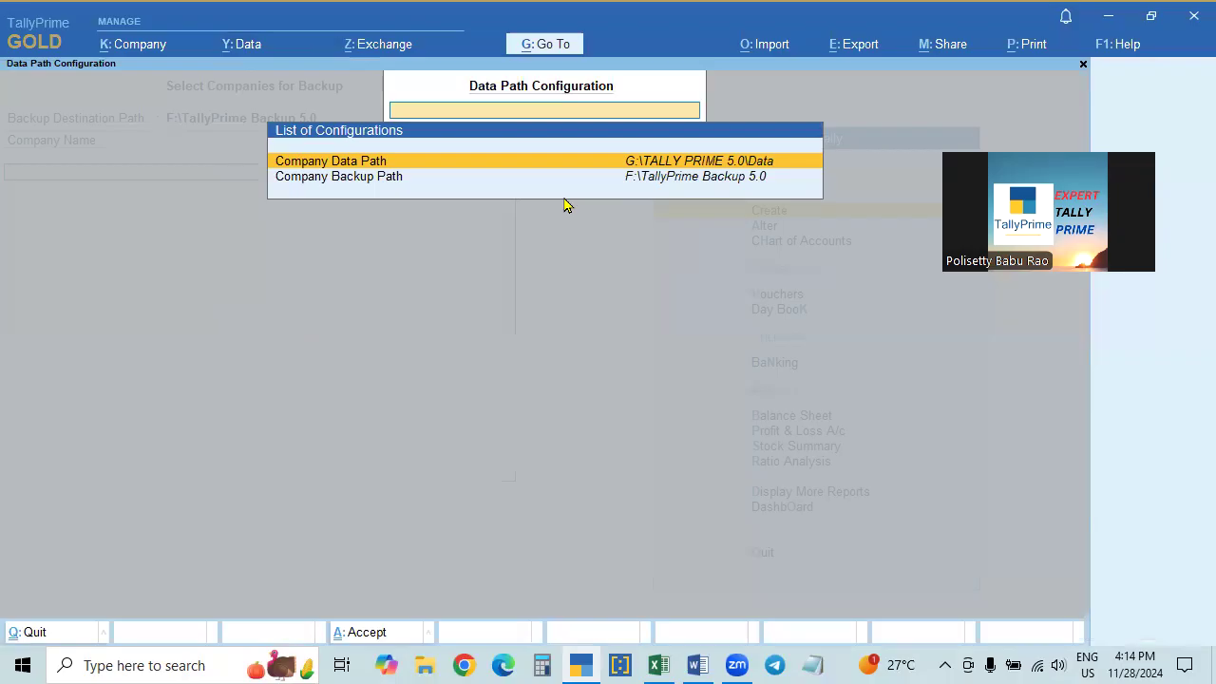
click(684, 180)
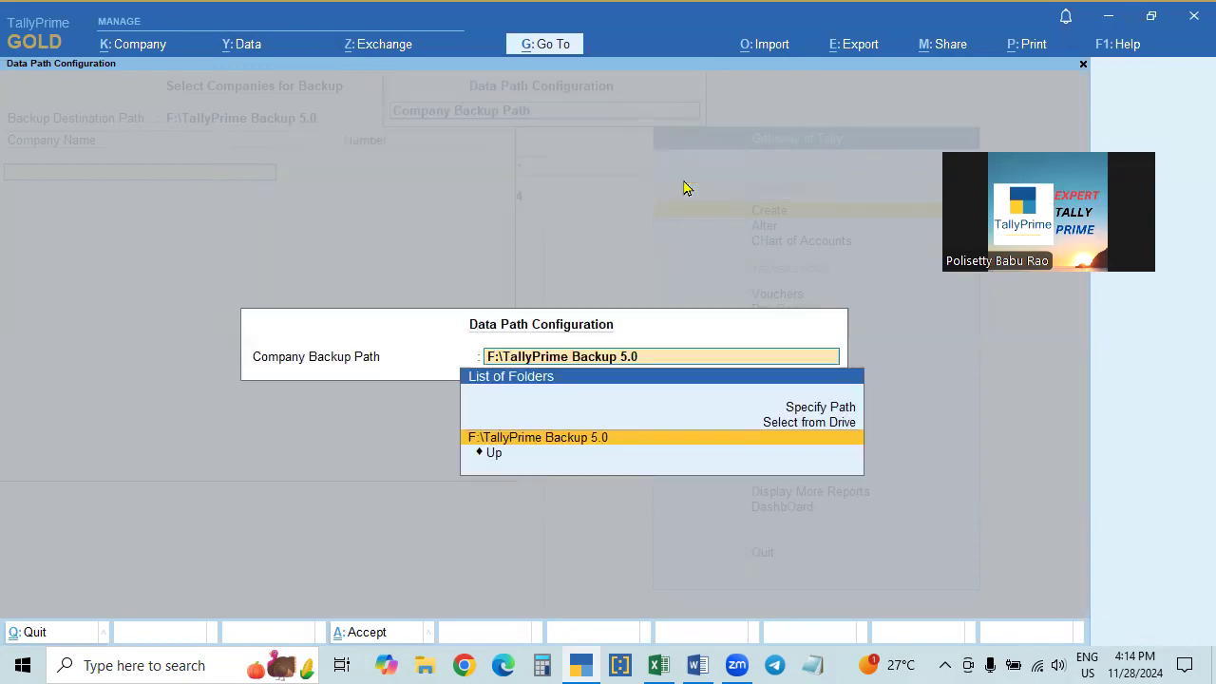
key(Escape)
click(685, 184)
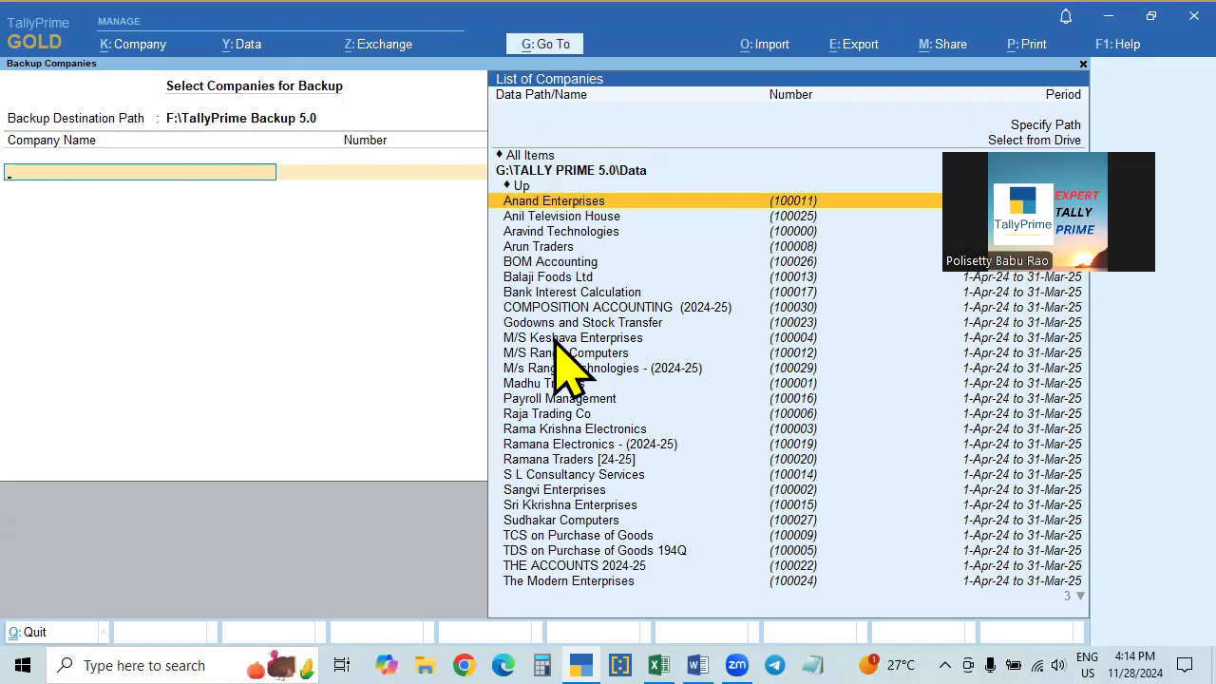
key(Return)
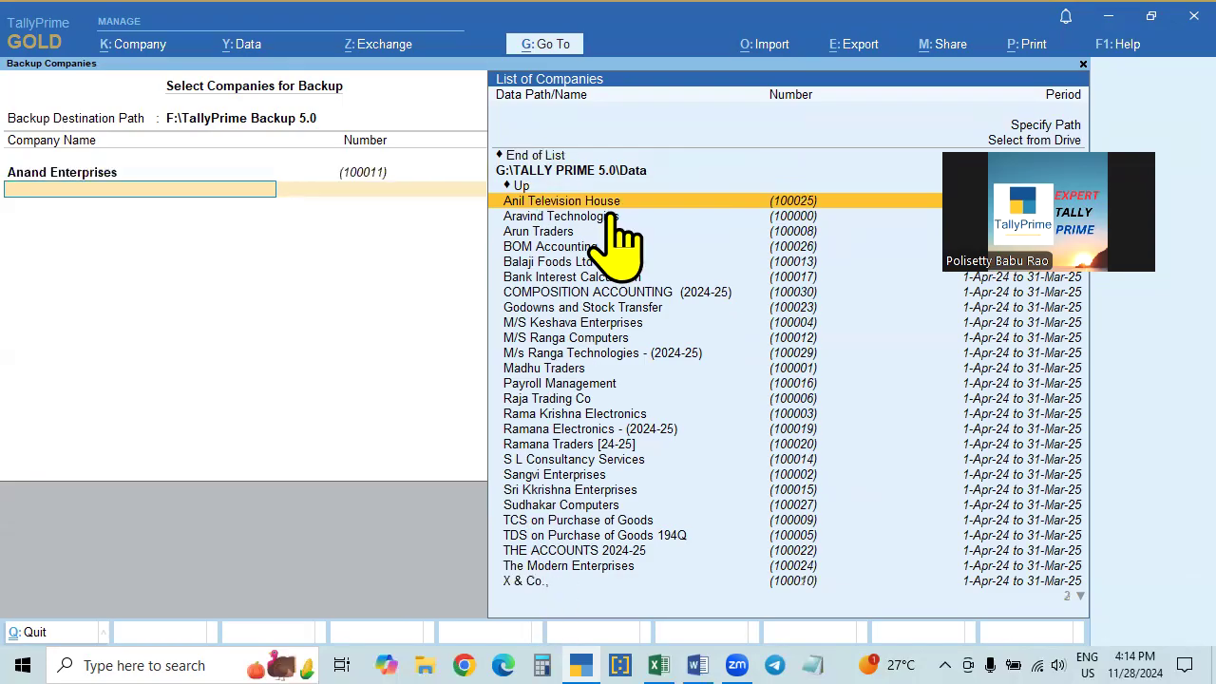
key(Down)
key(Down)
key(Down)
key(Return)
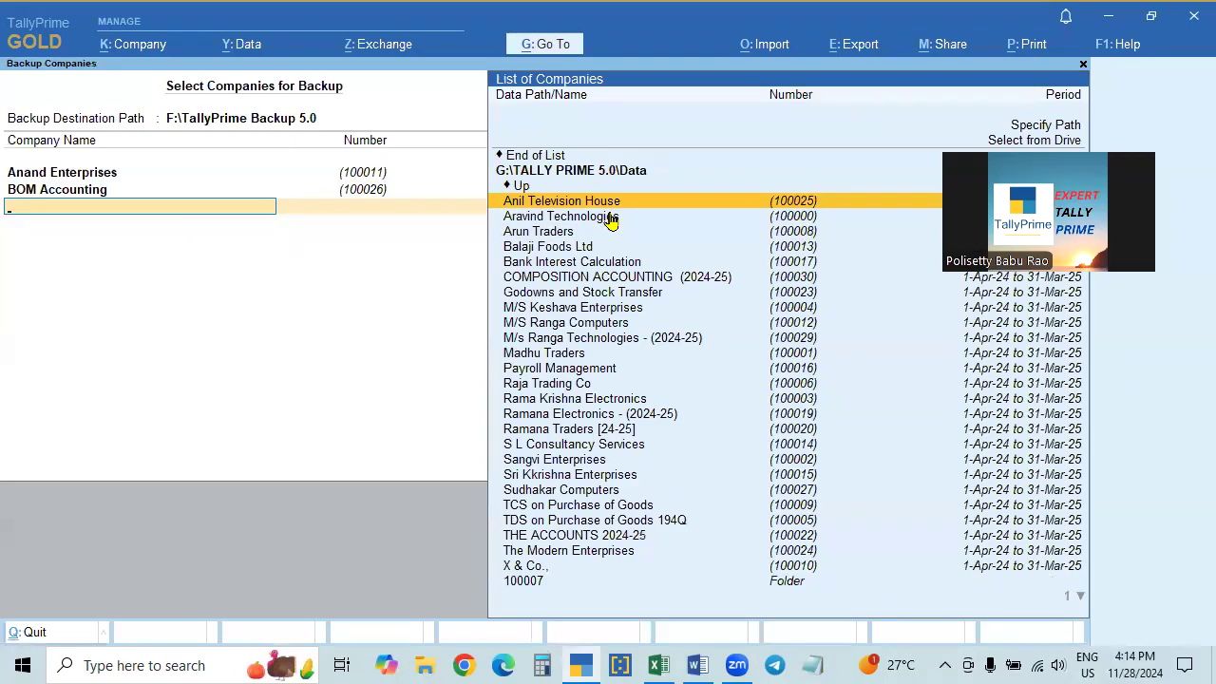
key(BackSpace)
key(BackSpace)
key(BackSpace)
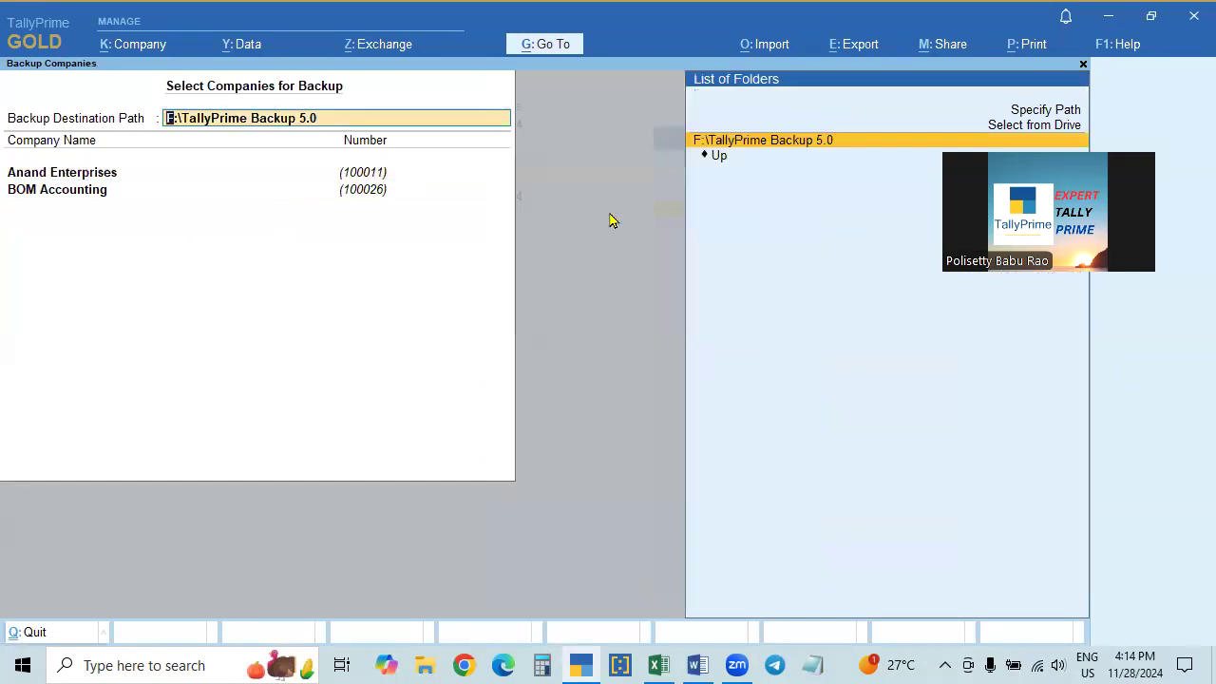
key(Return)
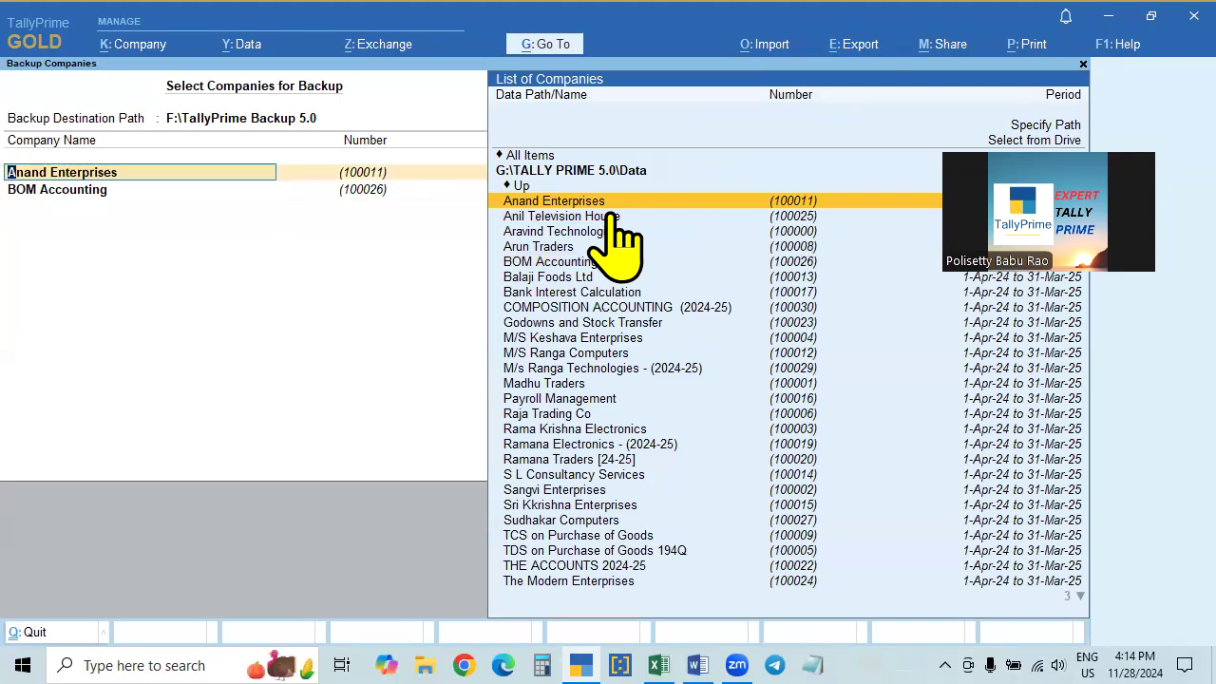
text(`)
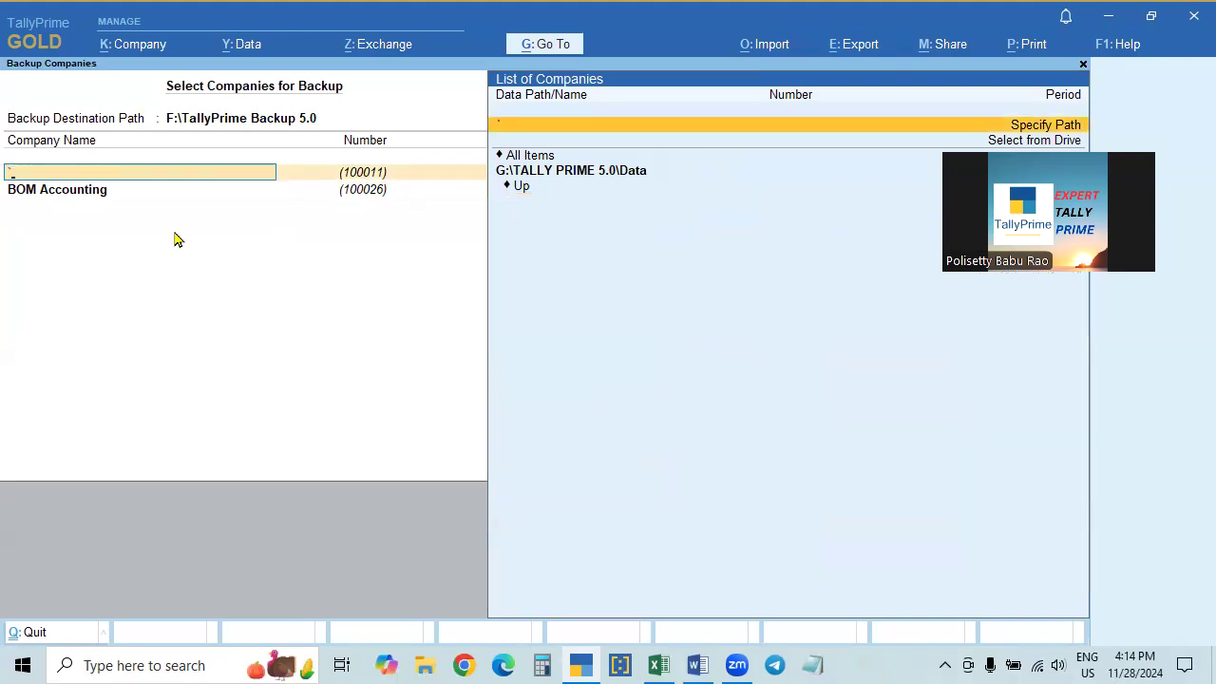
click(73, 193)
key(Up)
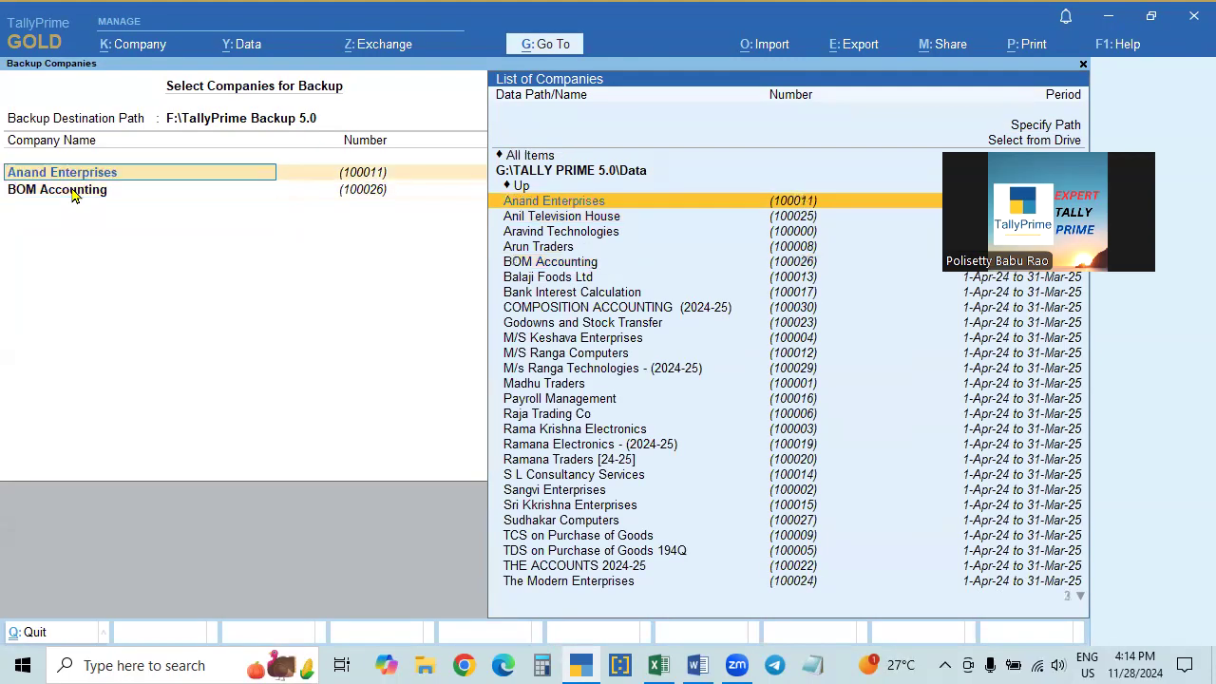
text(`)
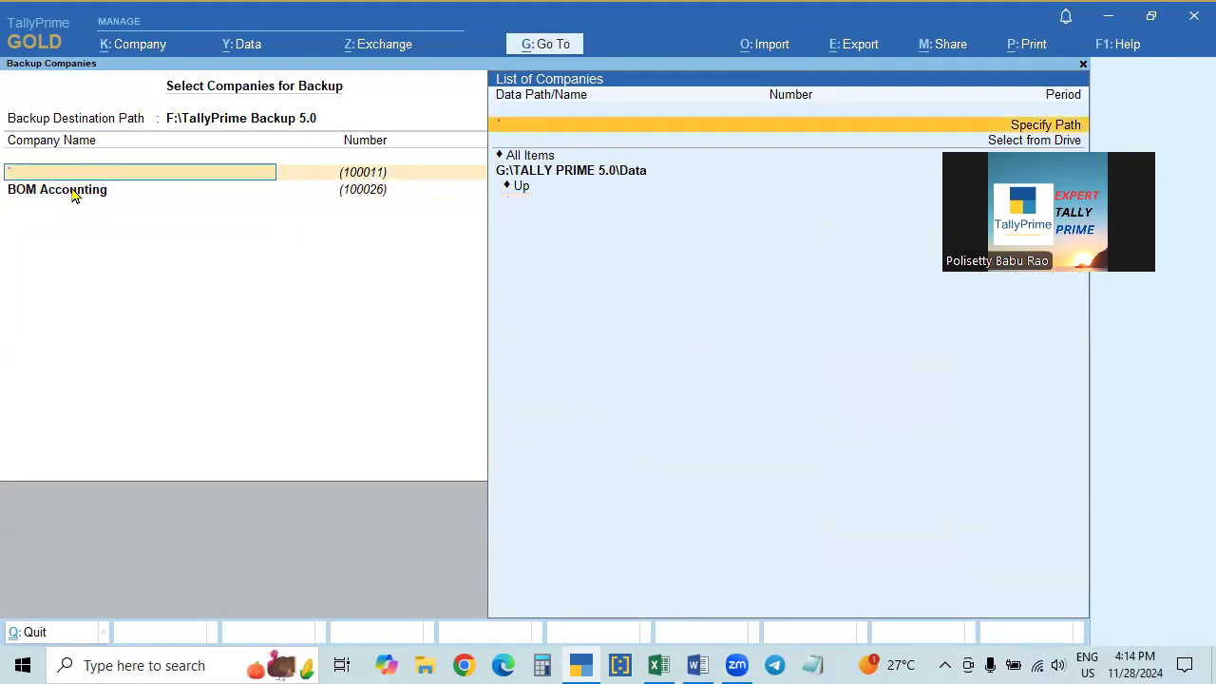
text(`)
key(BackSpace)
key(BackSpace)
key(Escape)
key(y)
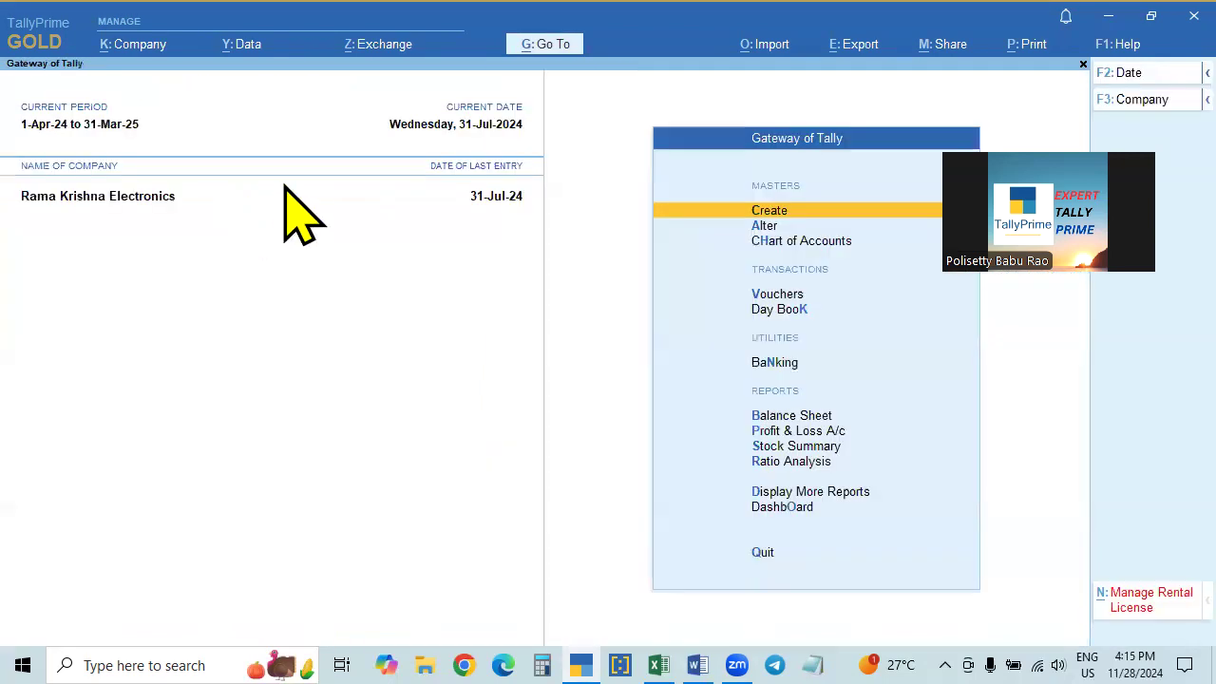
Start a new company backup and select Sri Kkrishna Enterprises and Anand Enterprises.
click(249, 45)
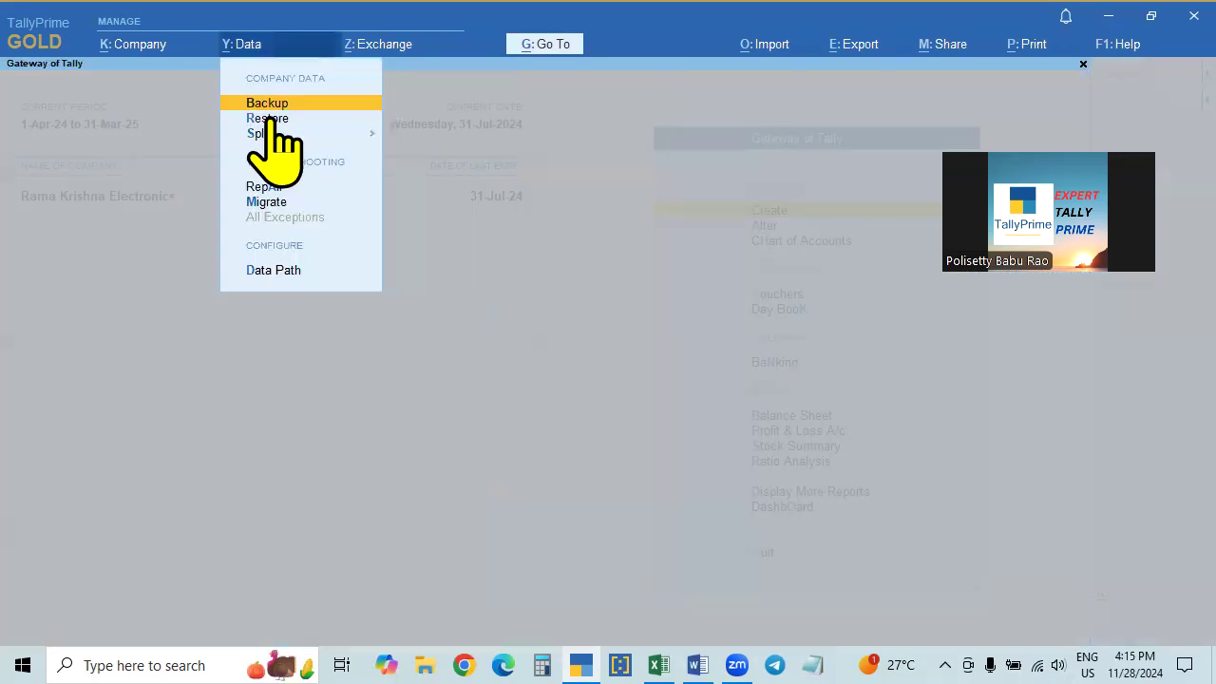
click(267, 103)
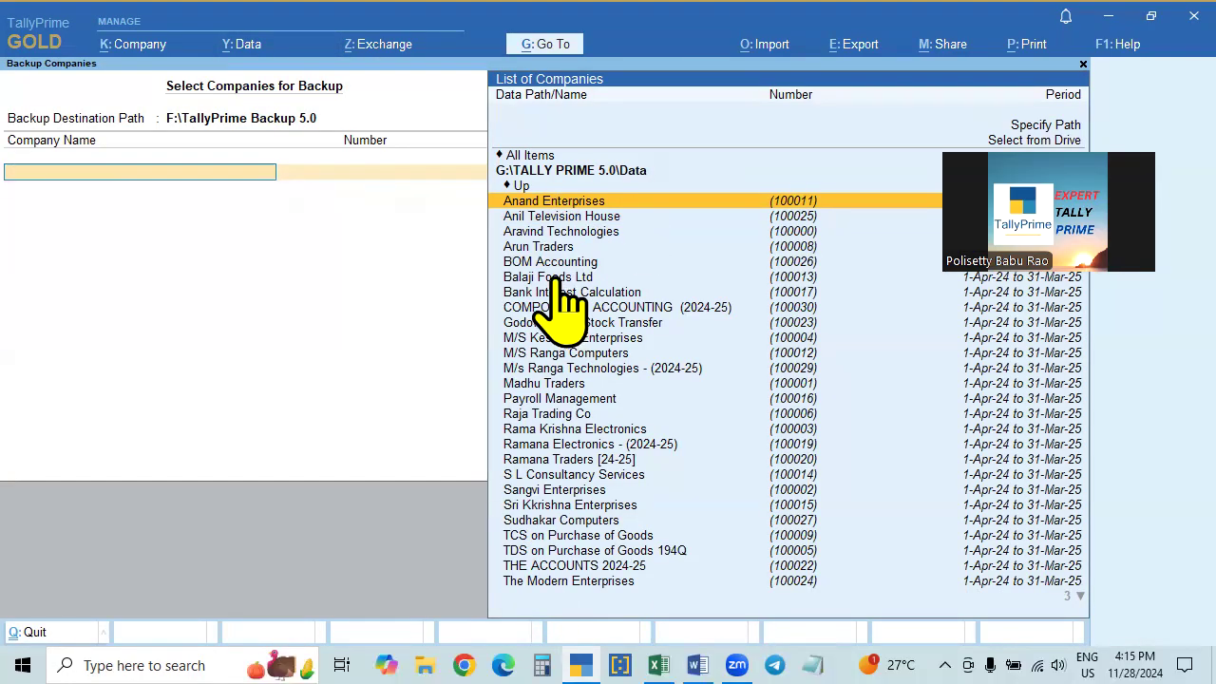
click(568, 508)
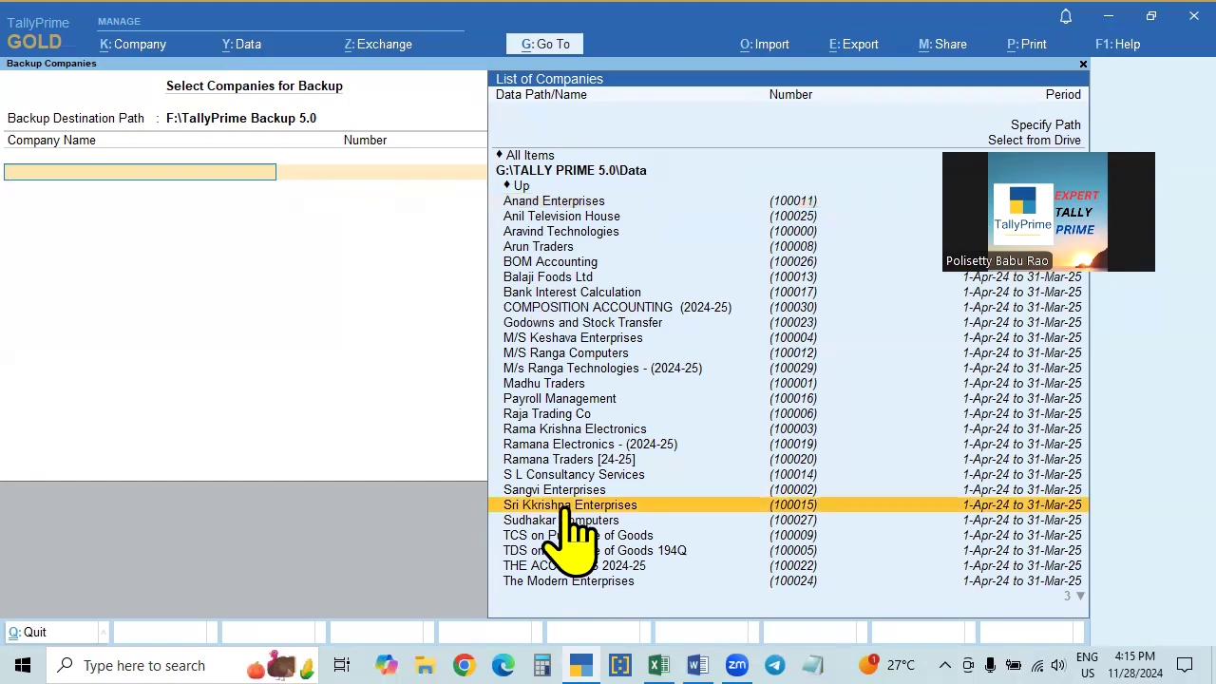
click(569, 510)
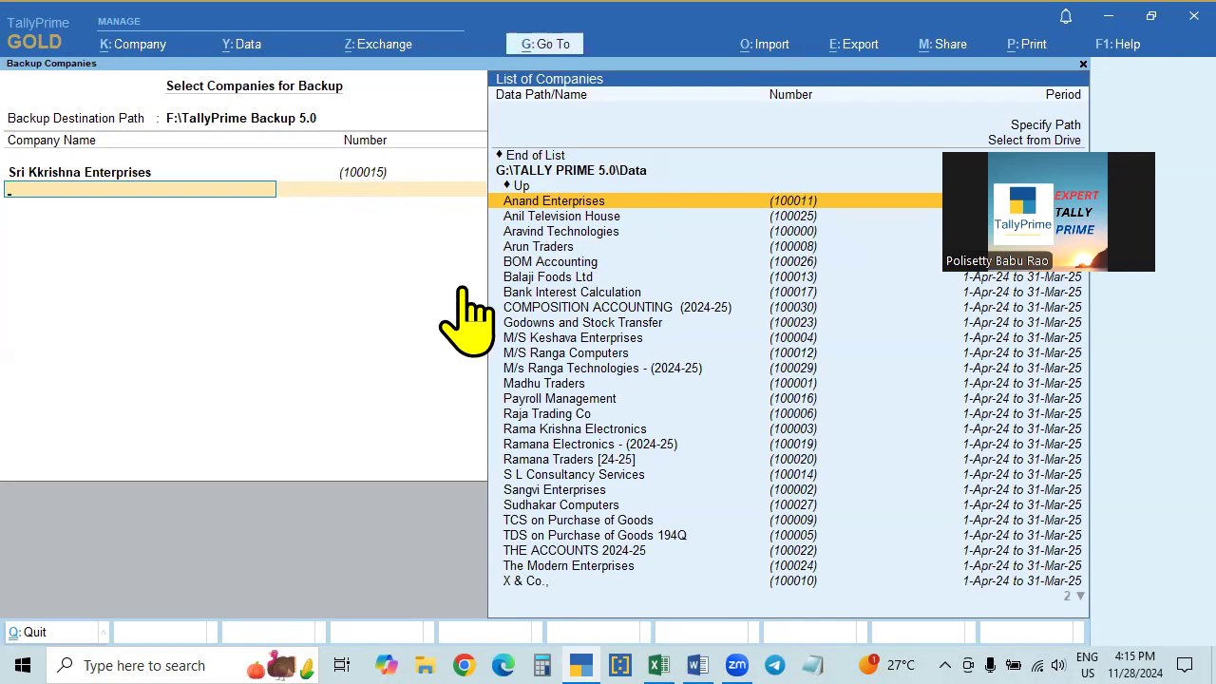
key(Return)
key(Up)
key(Up)
key(Up)
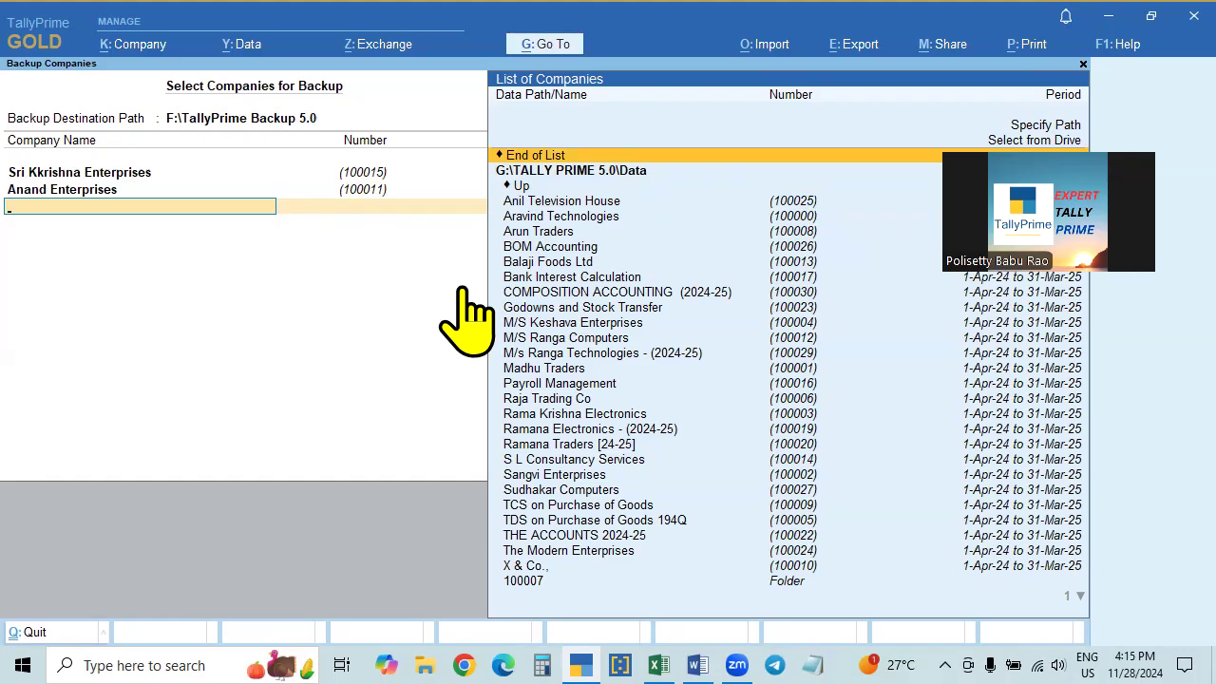
Run the backup of the selected companies to F:\TallyPrime Backup 5.0, overwriting the existing backup files.
key(Return)
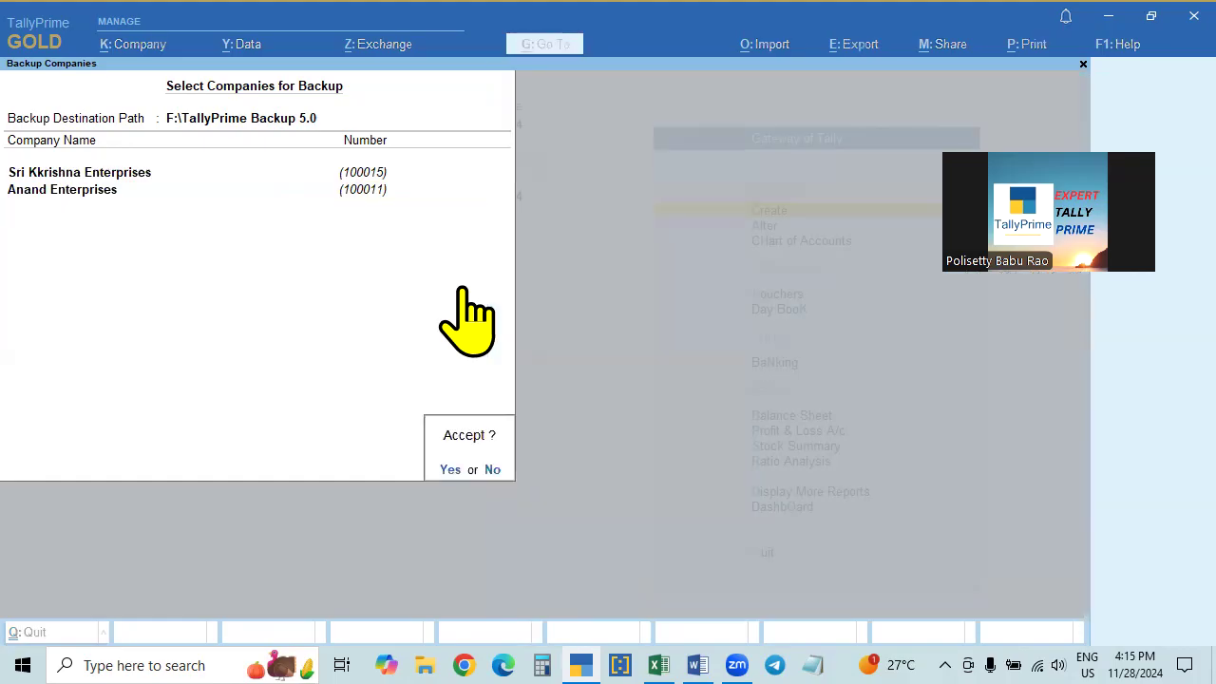
key(Return)
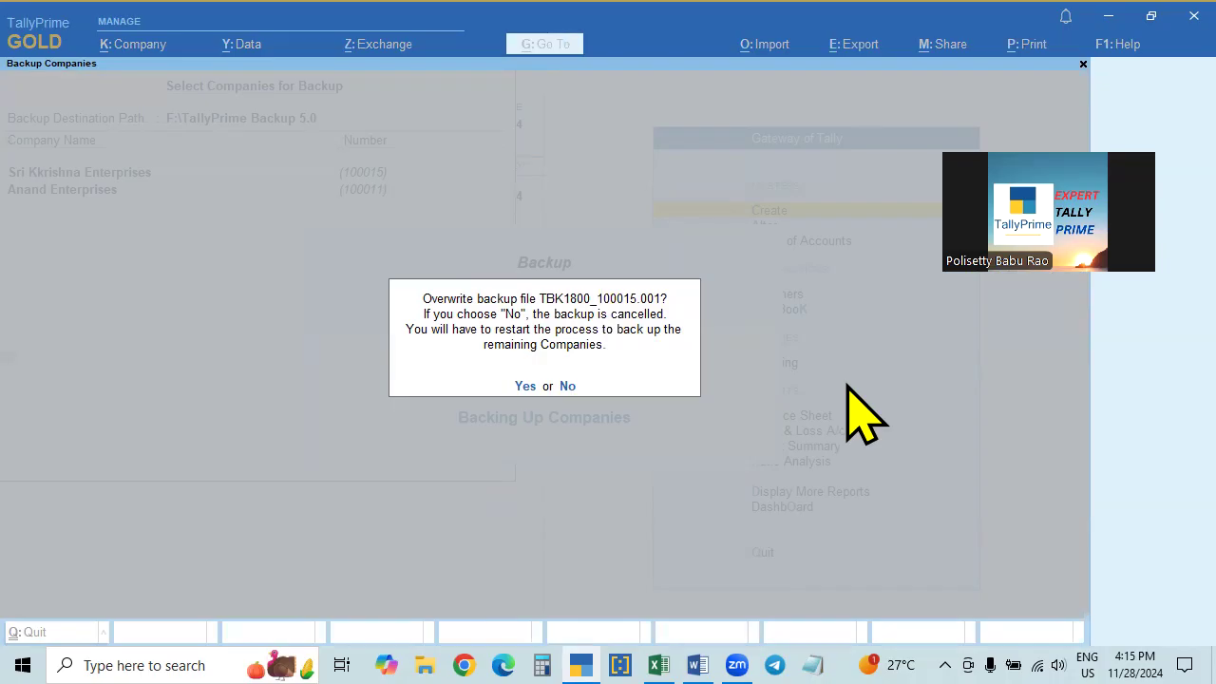
key(y)
key(y)
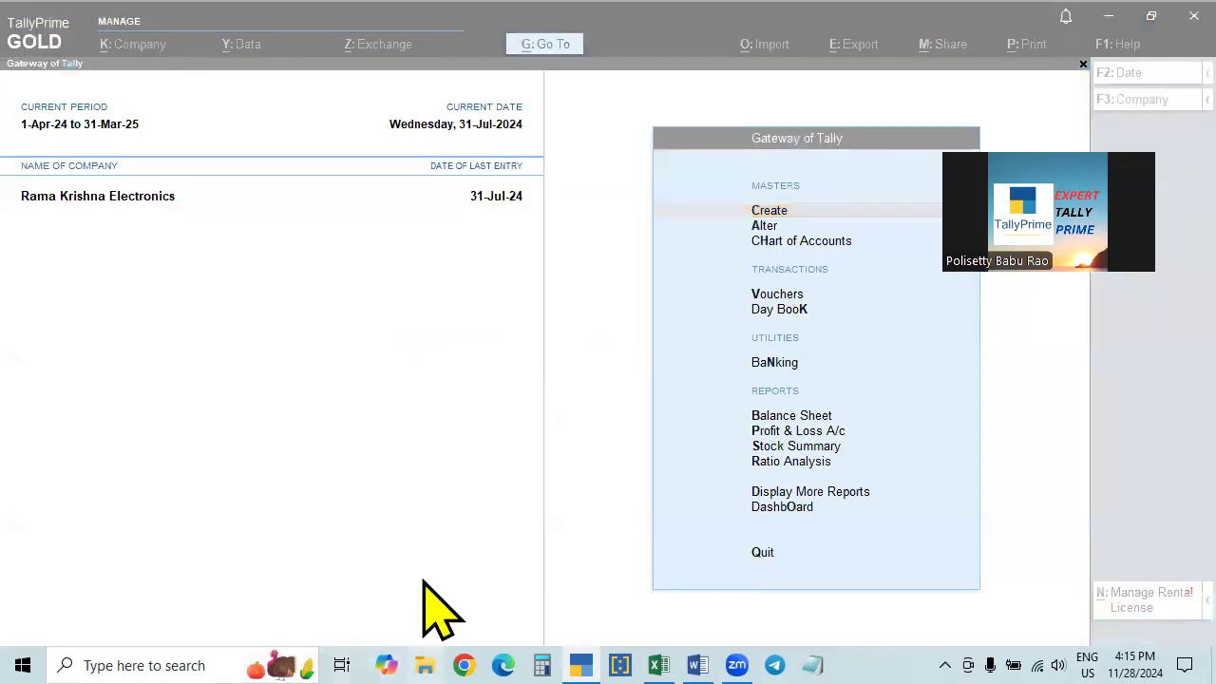
Check the TBK1800_100011 and TBK1800_100015 files in F:\TallyPrime Backup 5.0 using File Explorer, and close the folder window.
key(super+e)
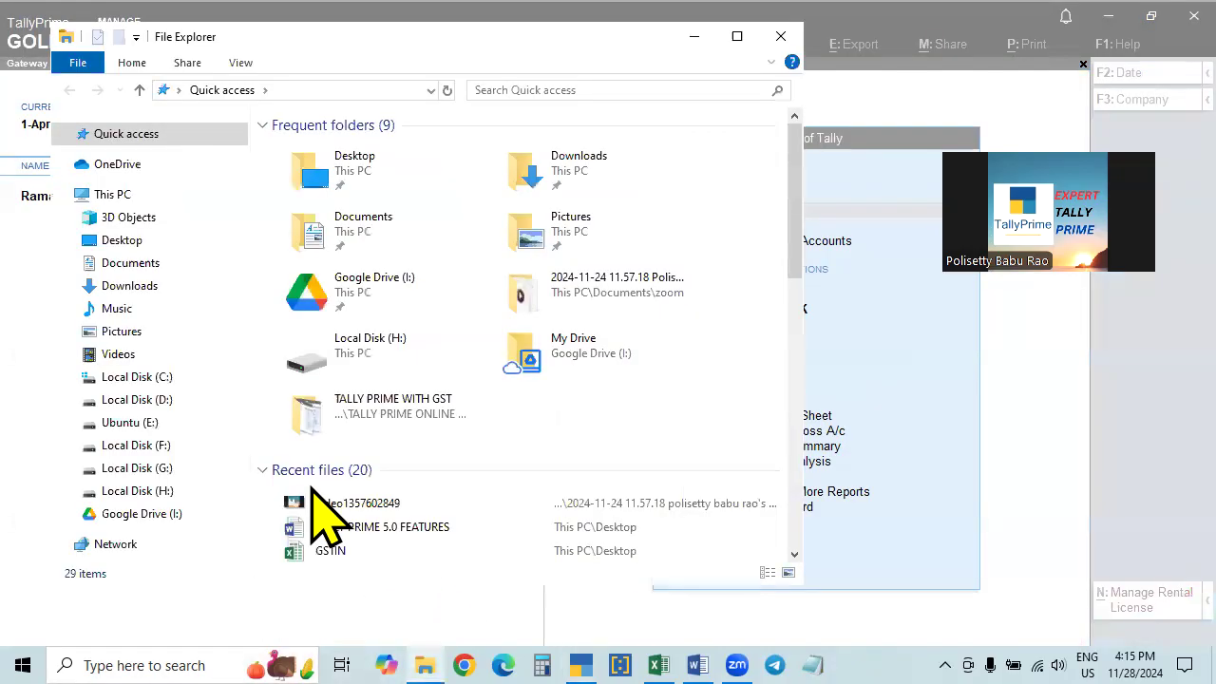
click(137, 444)
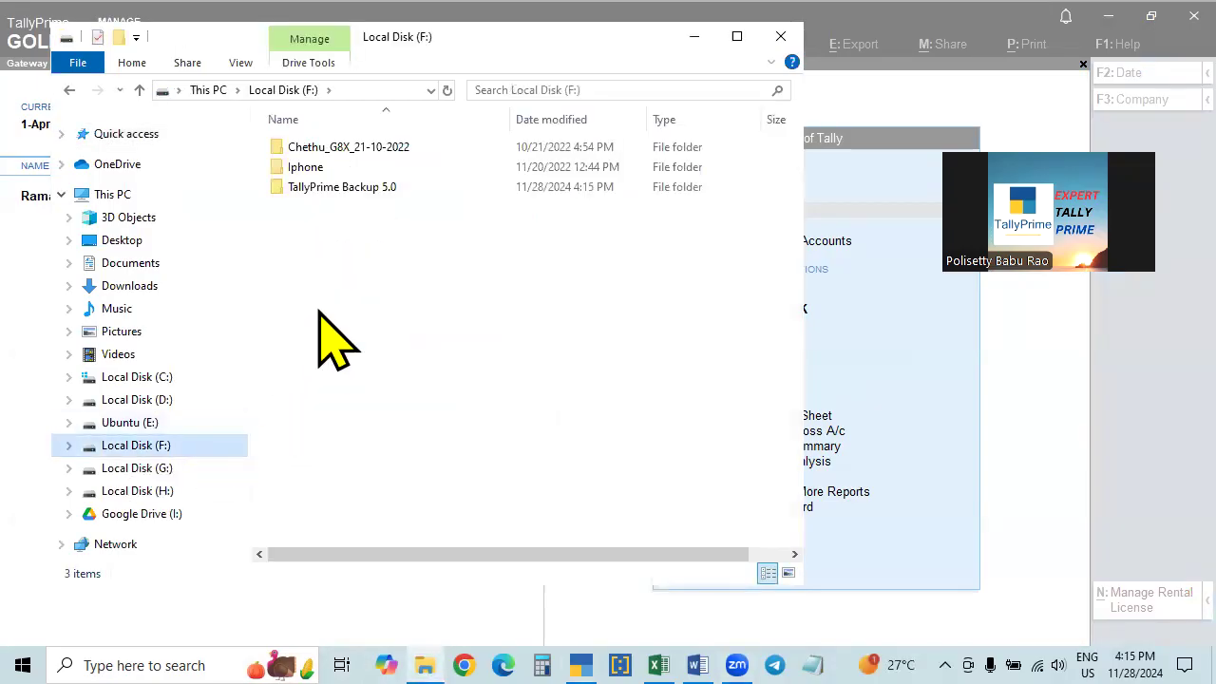
double_click(345, 187)
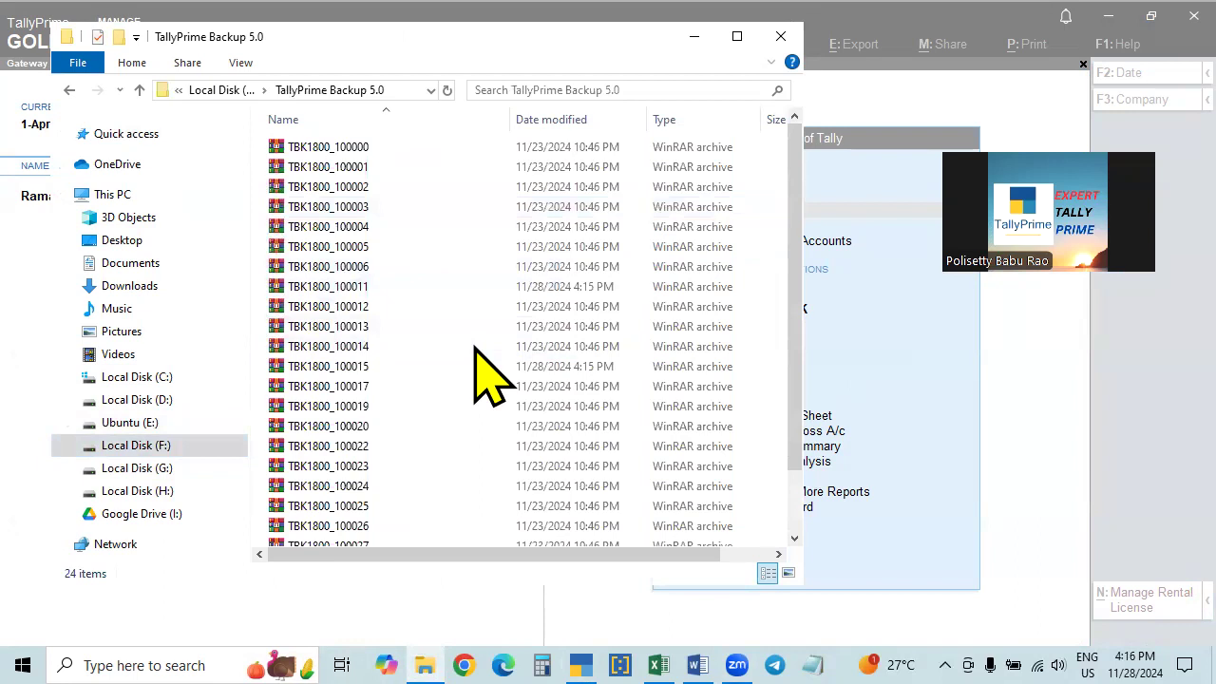
click(359, 286)
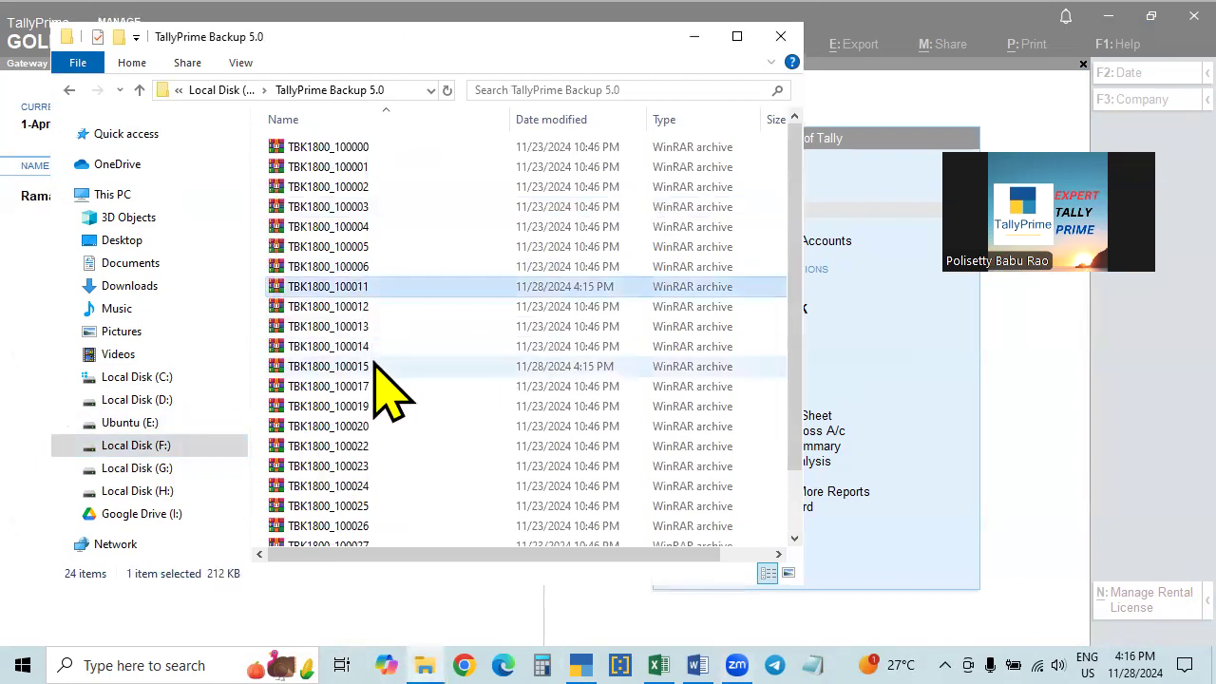
click(373, 366)
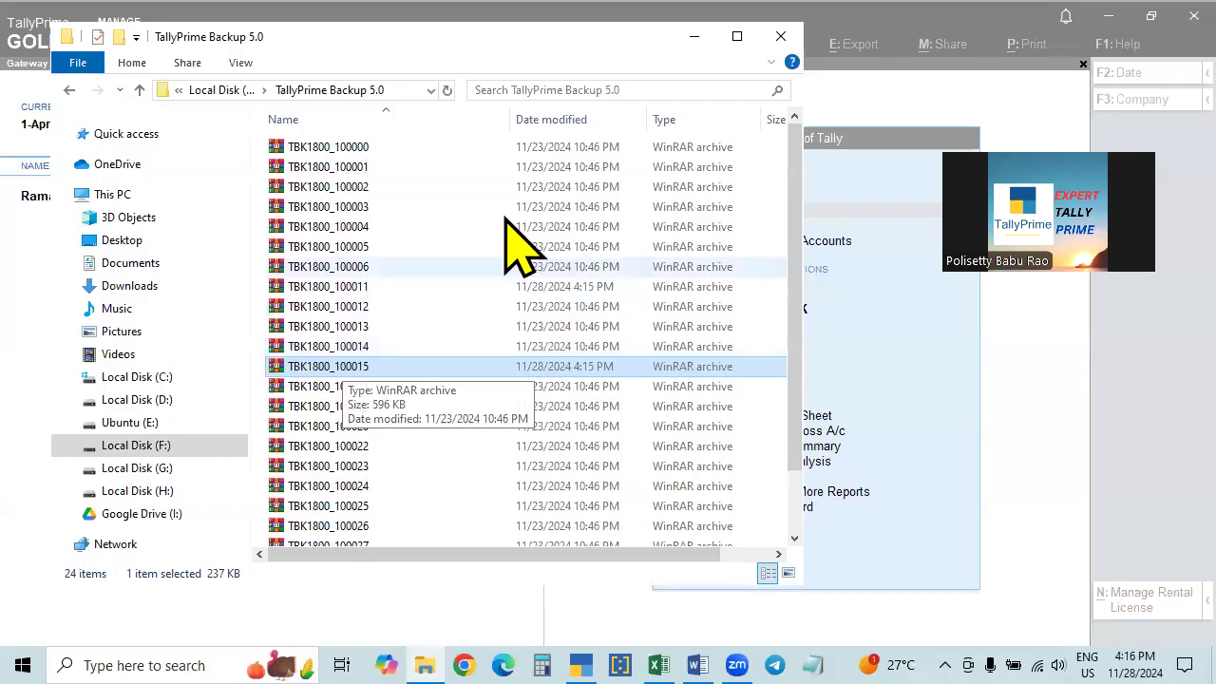
click(781, 36)
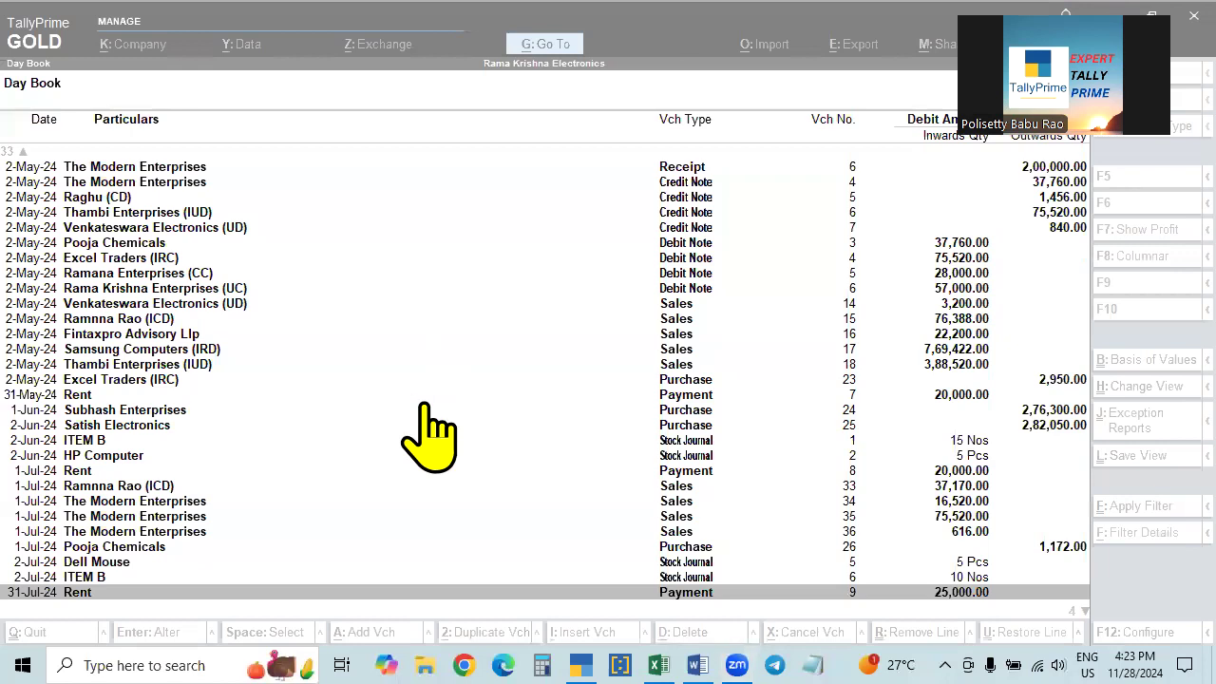
Set Enable Stripe View to Yes in the Day Book's report configuration and accept it.
key(Up)
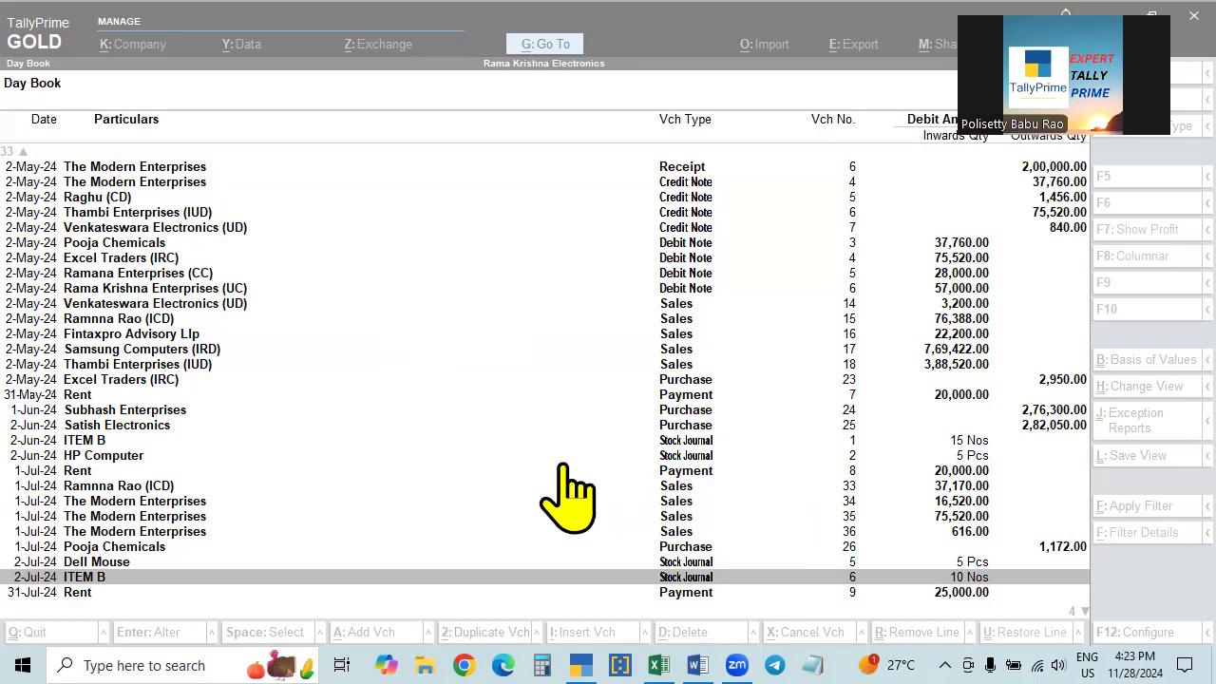
click(648, 457)
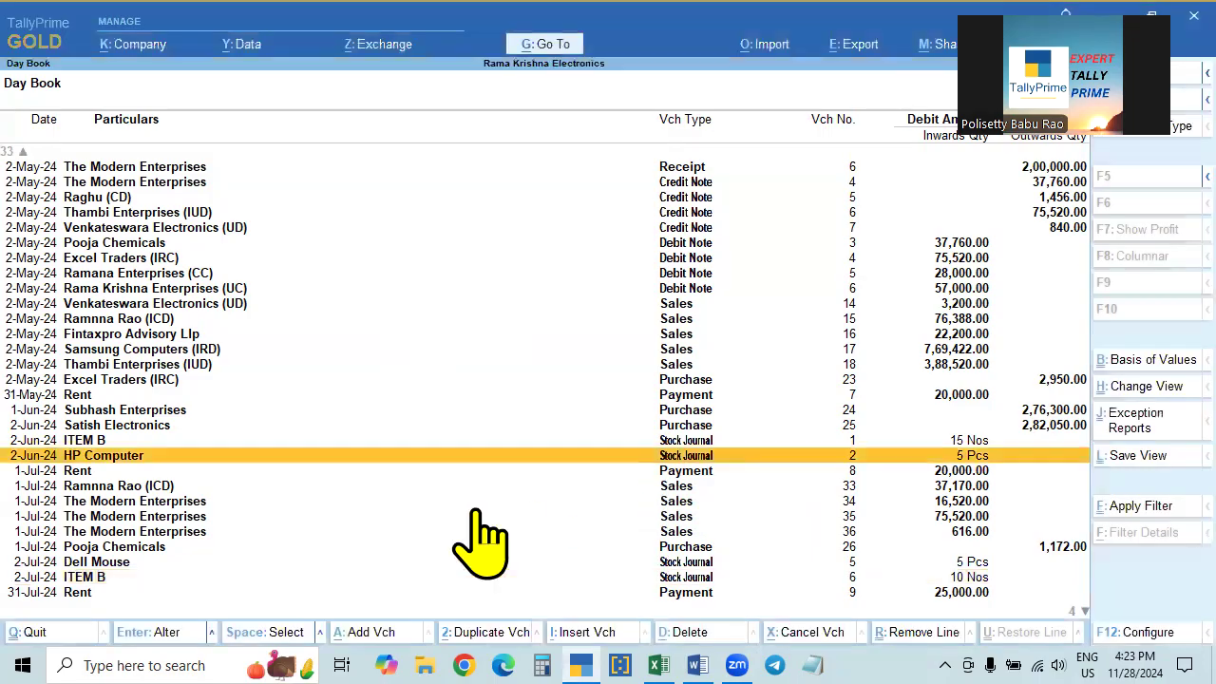
click(447, 370)
key(F12)
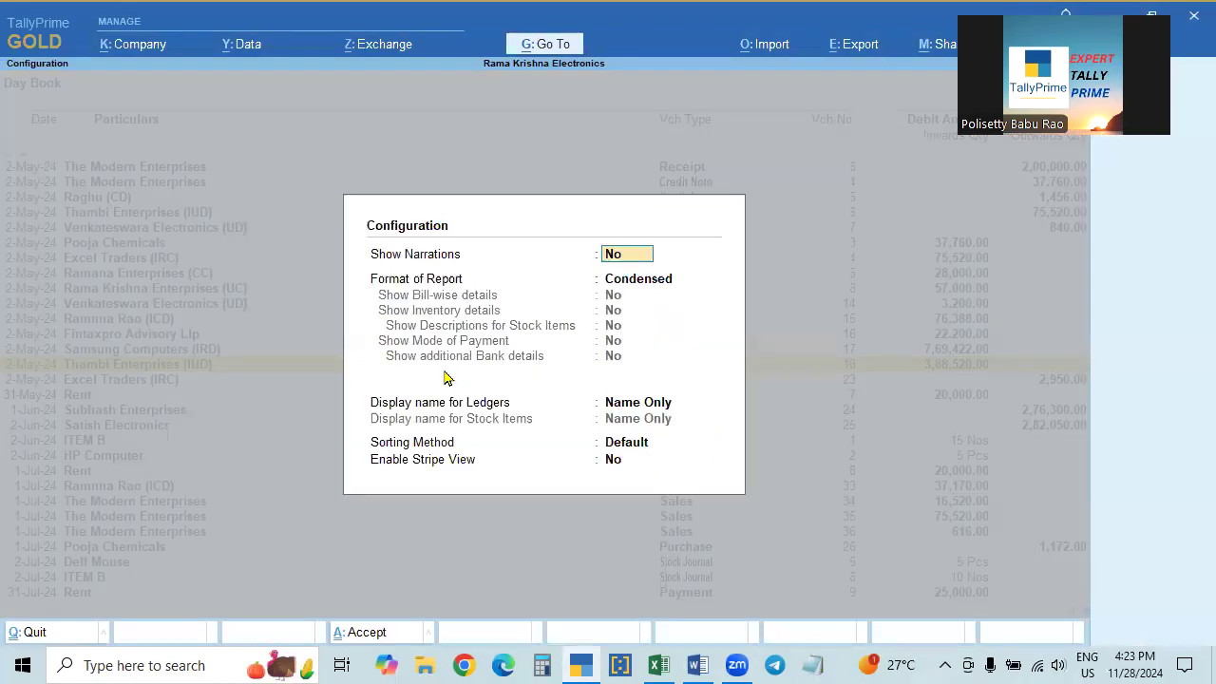
click(403, 465)
text(y)
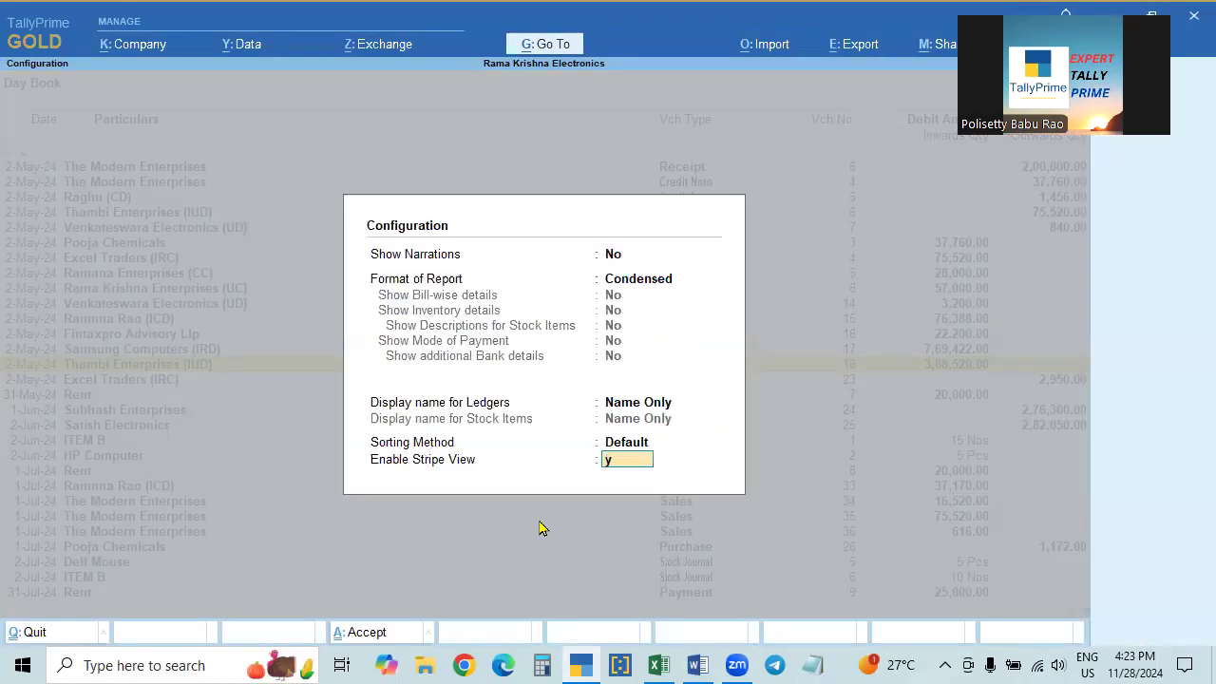
key(Return)
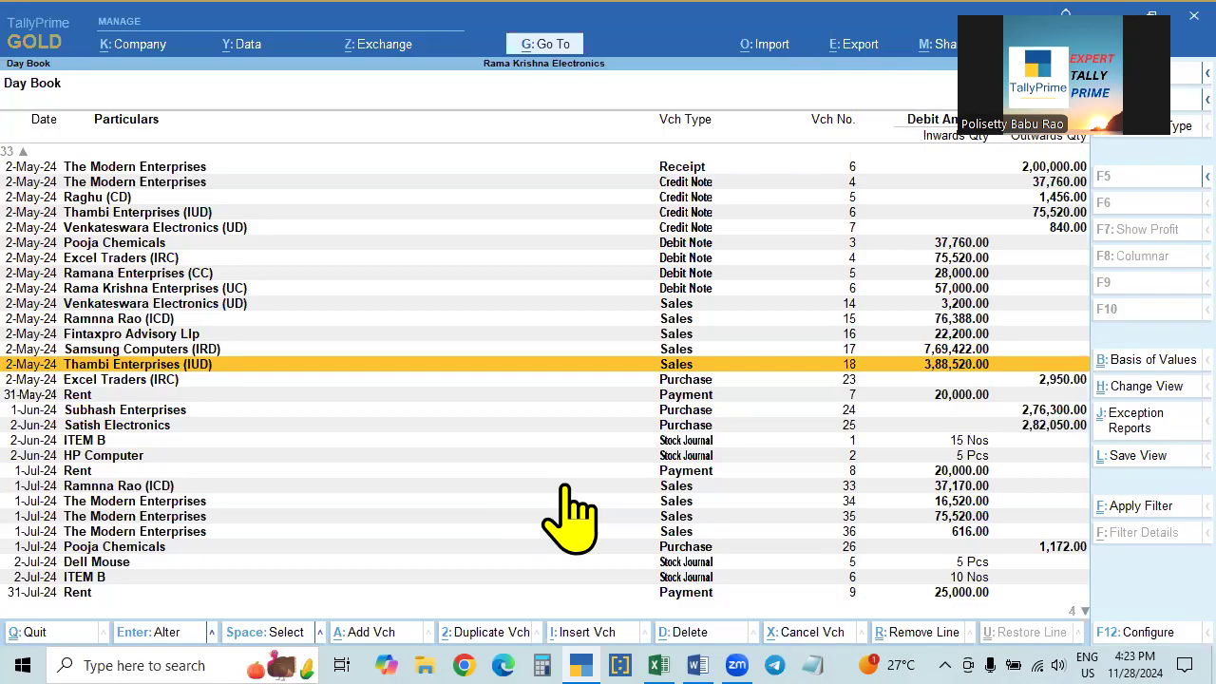
Reopen the Day Book and extend its date range to check whether the voucher rows are striped.
key(Escape)
key(Return)
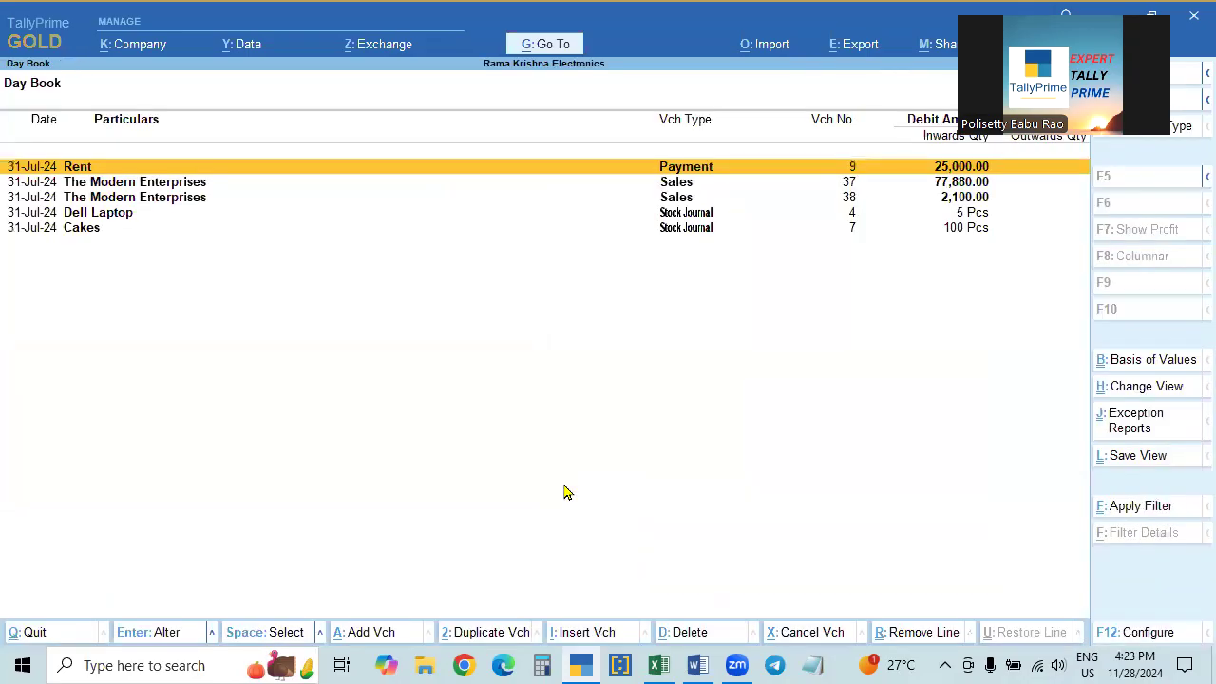
key(F2)
key(BackSpace)
key(Return)
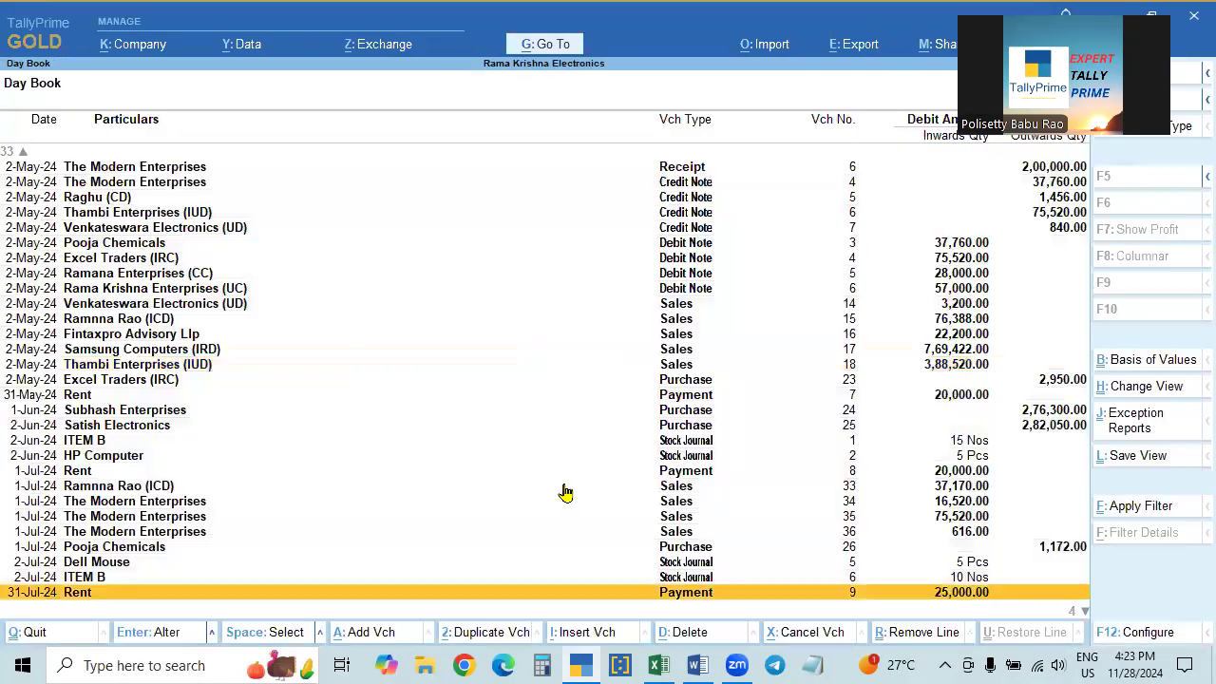
key(Up)
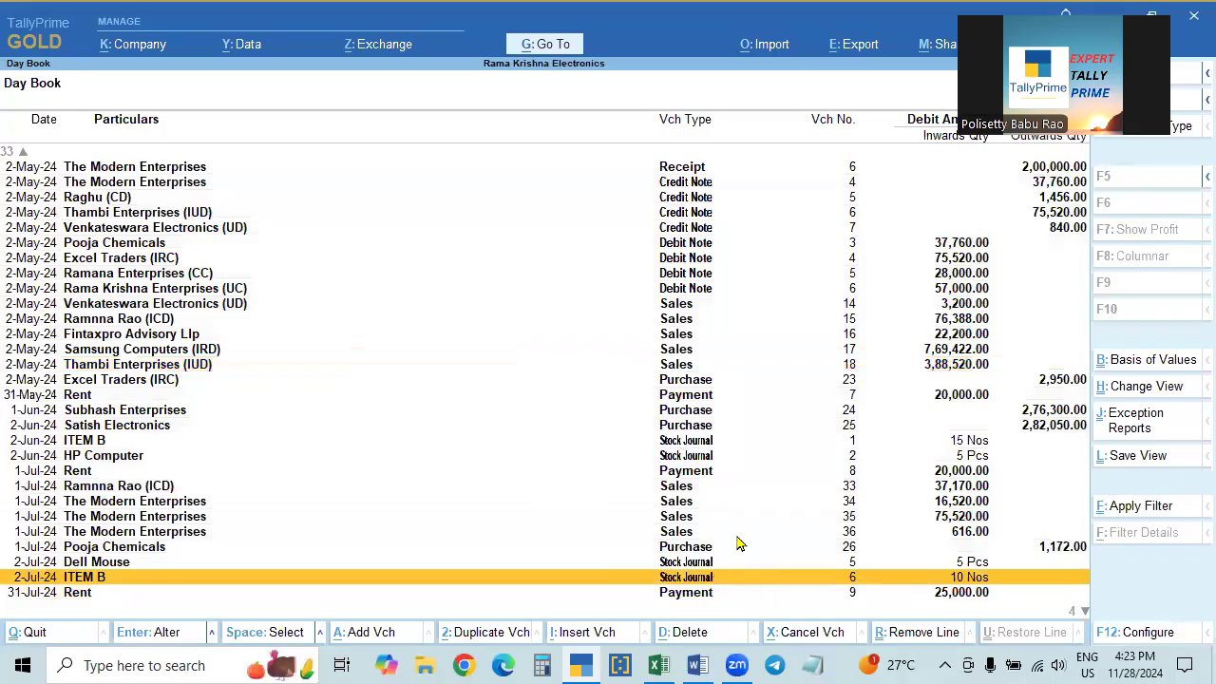
Open the Profit & Loss A/c report from the Gateway of Tally and show it in detailed format.
key(Escape)
key(Down)
key(Down)
key(Down)
key(Return)
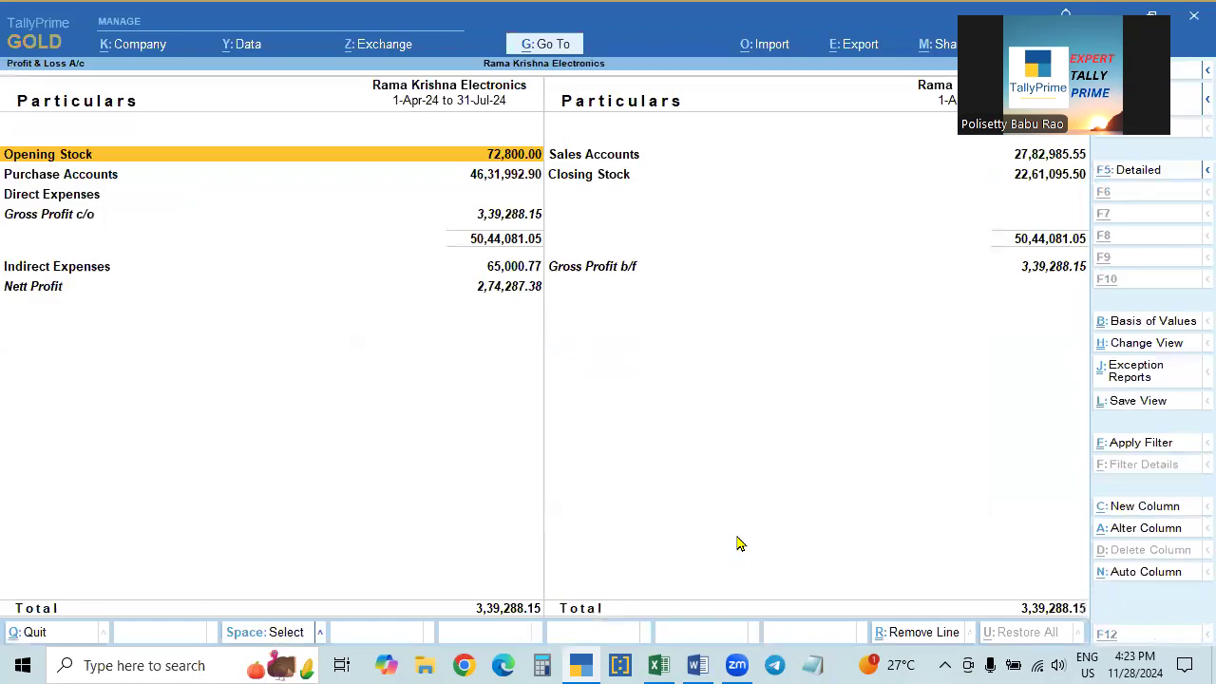
key(F2)
key(BackSpace)
key(Escape)
key(alt+F5)
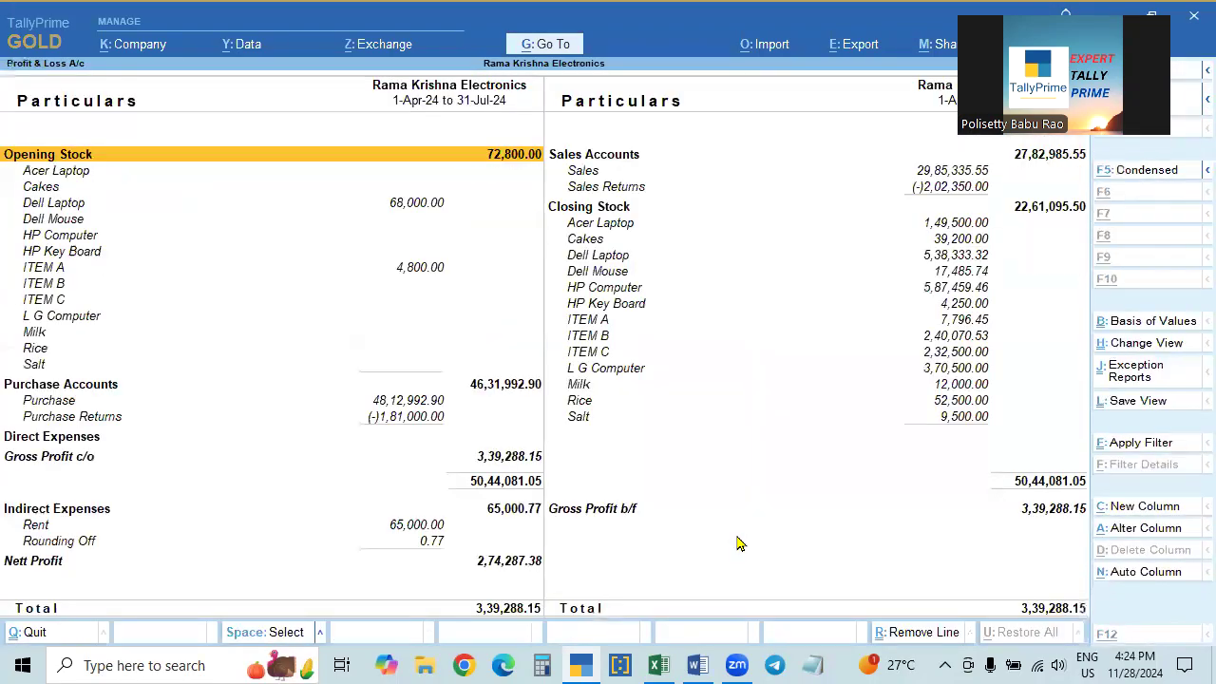
Set Enable Stripe View to Yes in the Profit & Loss A/c configuration.
key(F12)
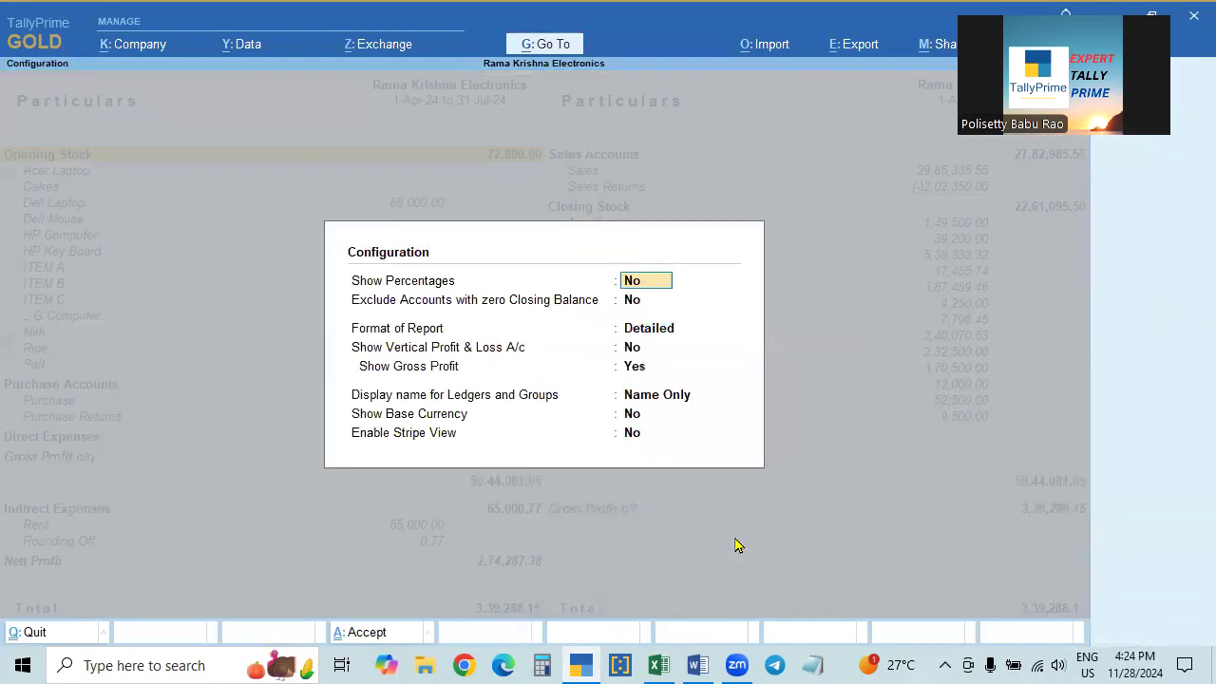
click(620, 445)
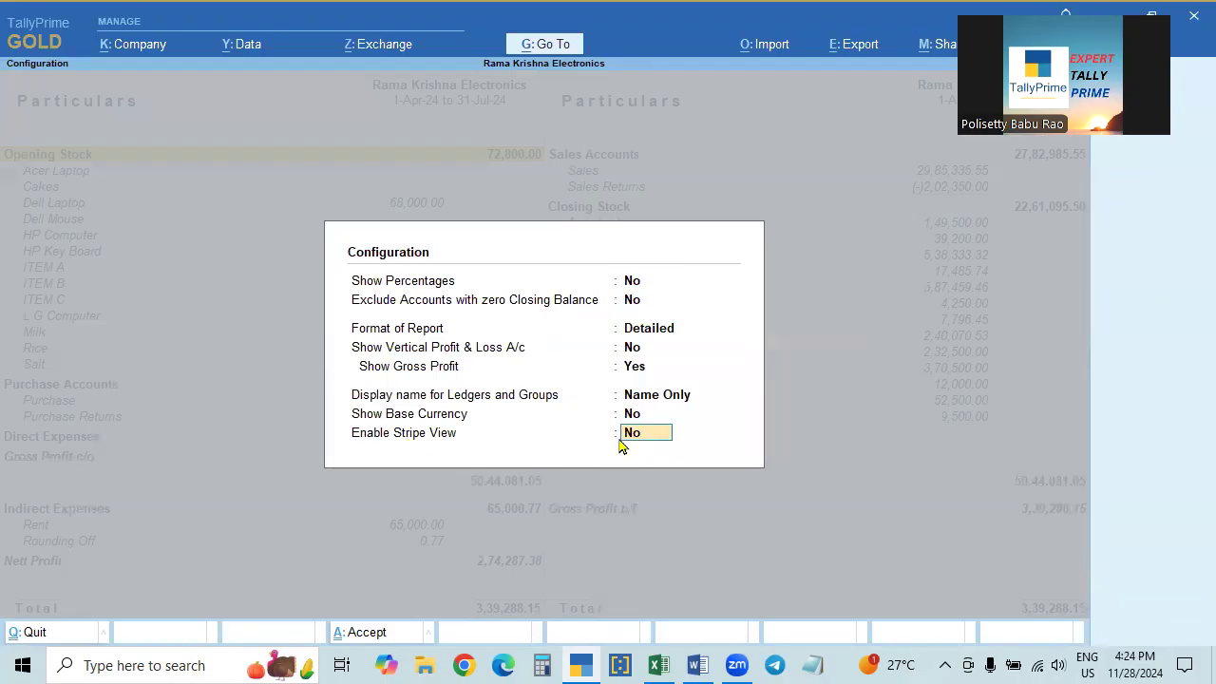
text(y)
key(Return)
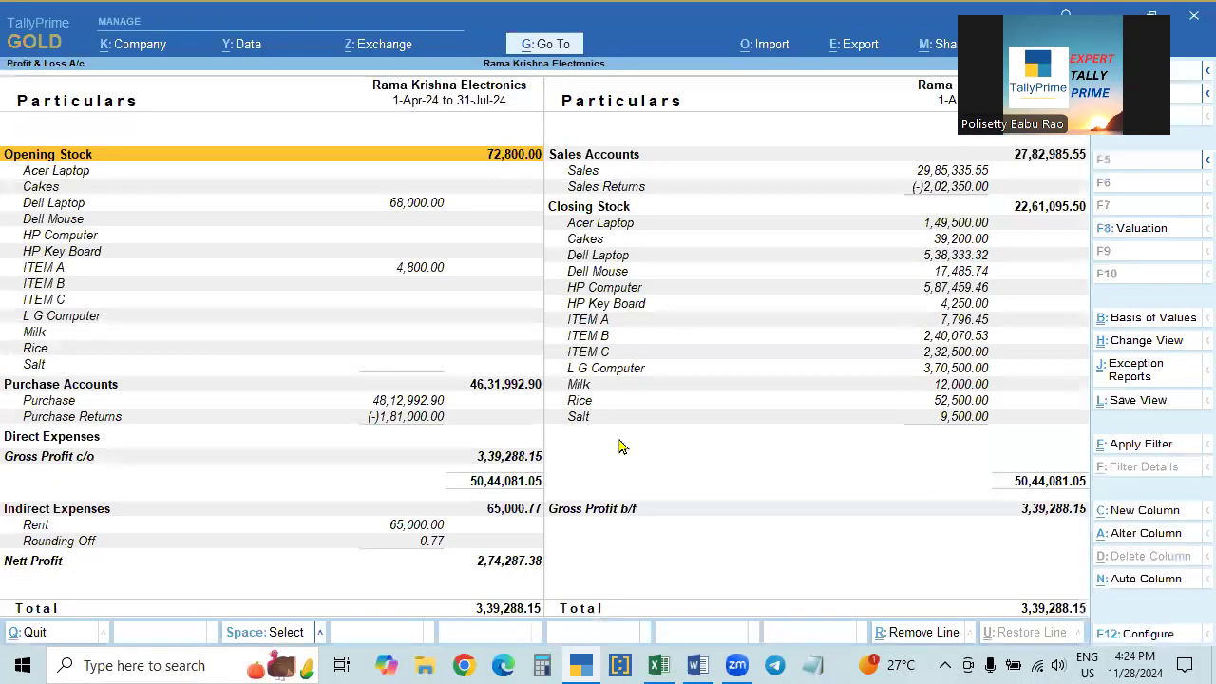
Reopen the Profit & Loss A/c in detailed format to check the stripe view, and return to the Gateway of Tally.
key(Escape)
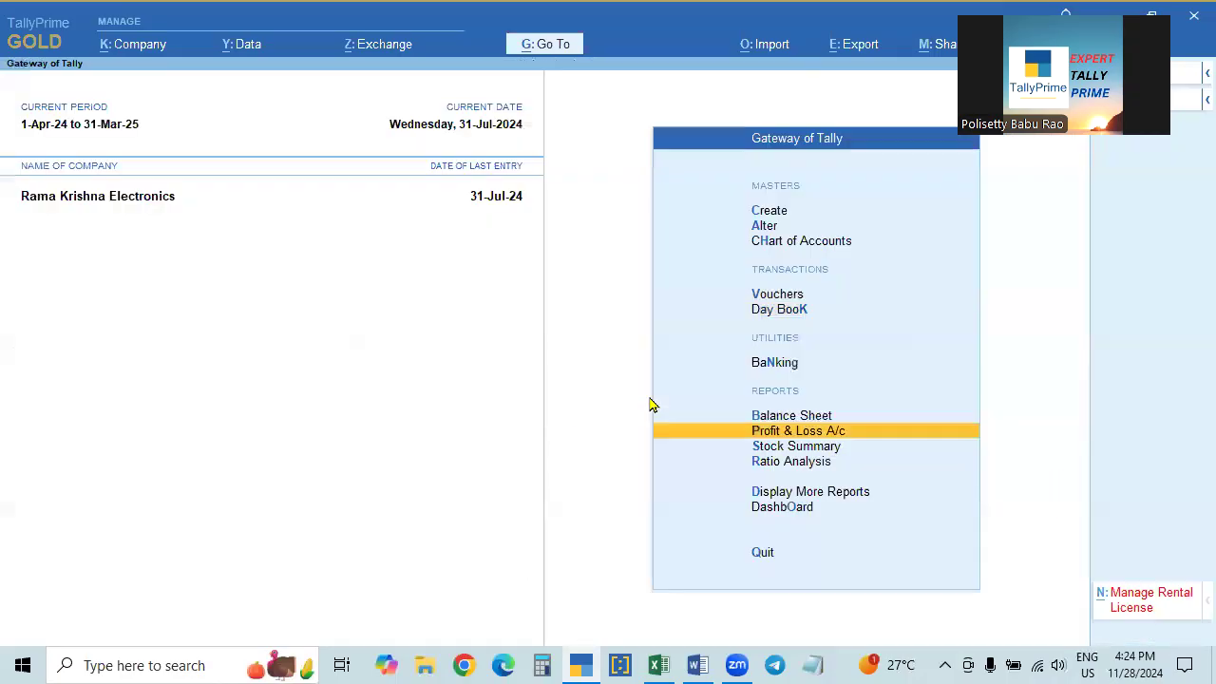
key(Return)
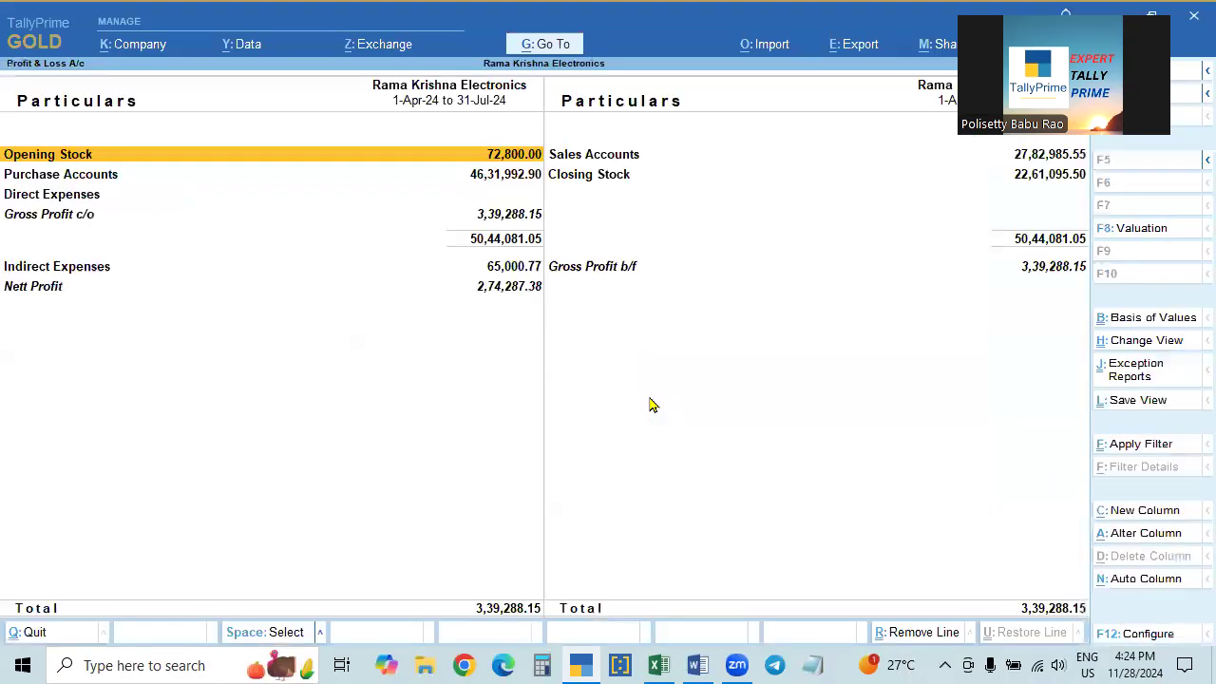
key(alt+F5)
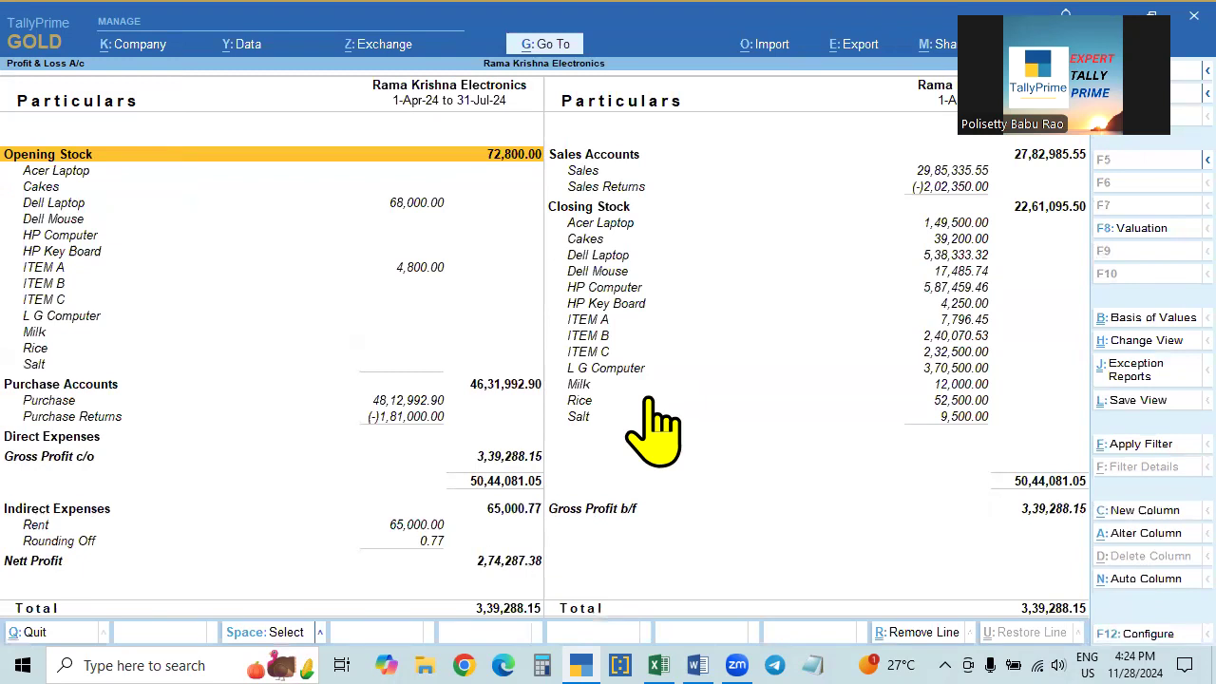
key(Escape)
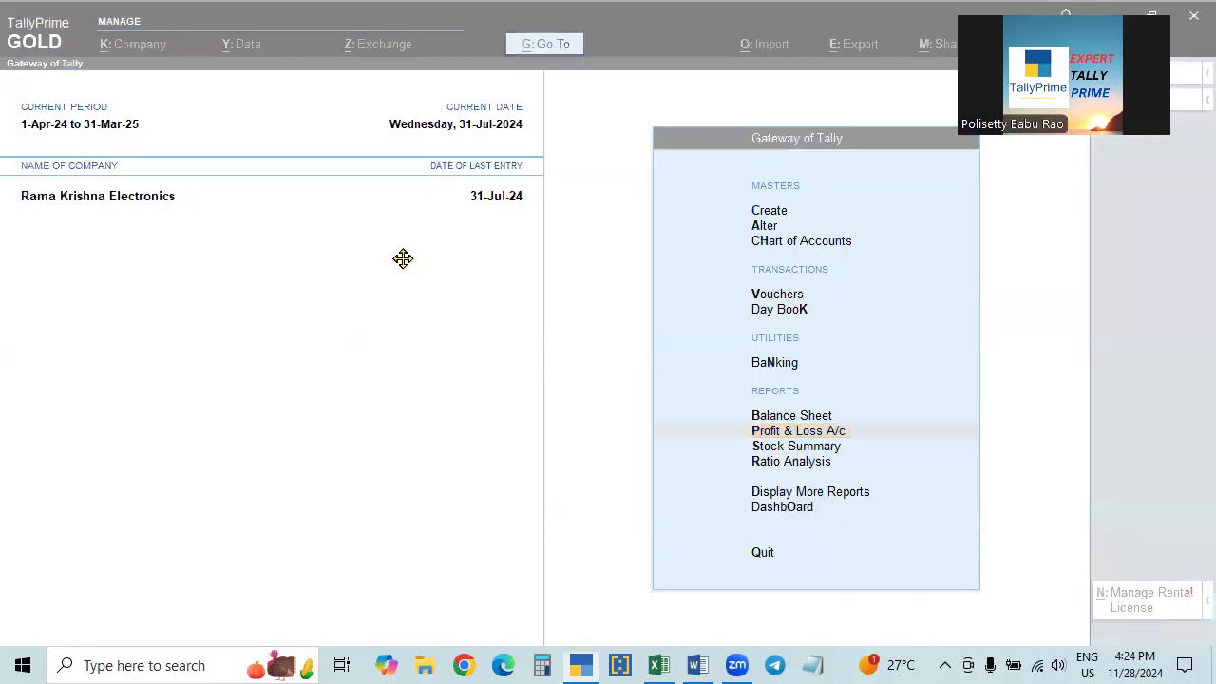
Set Enable Stripe View for Reports and Enable Stripe View for Vouchers to Yes in the application's display settings and save them.
drag(403, 258, 247, 353)
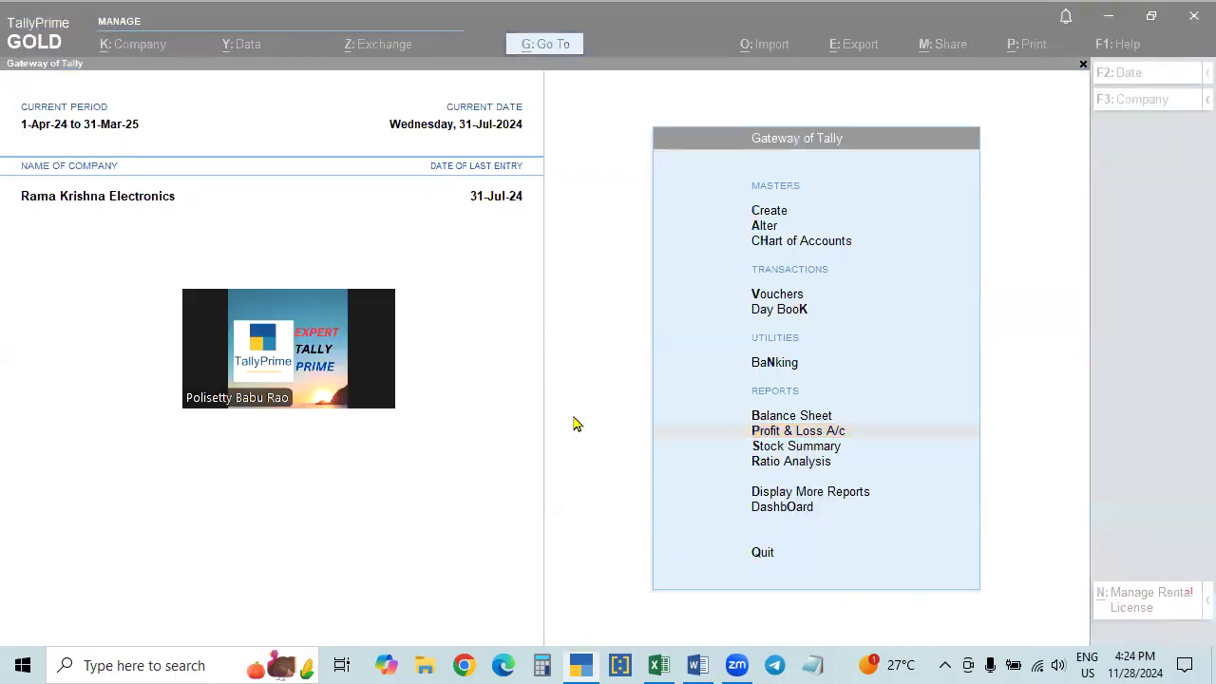
click(574, 422)
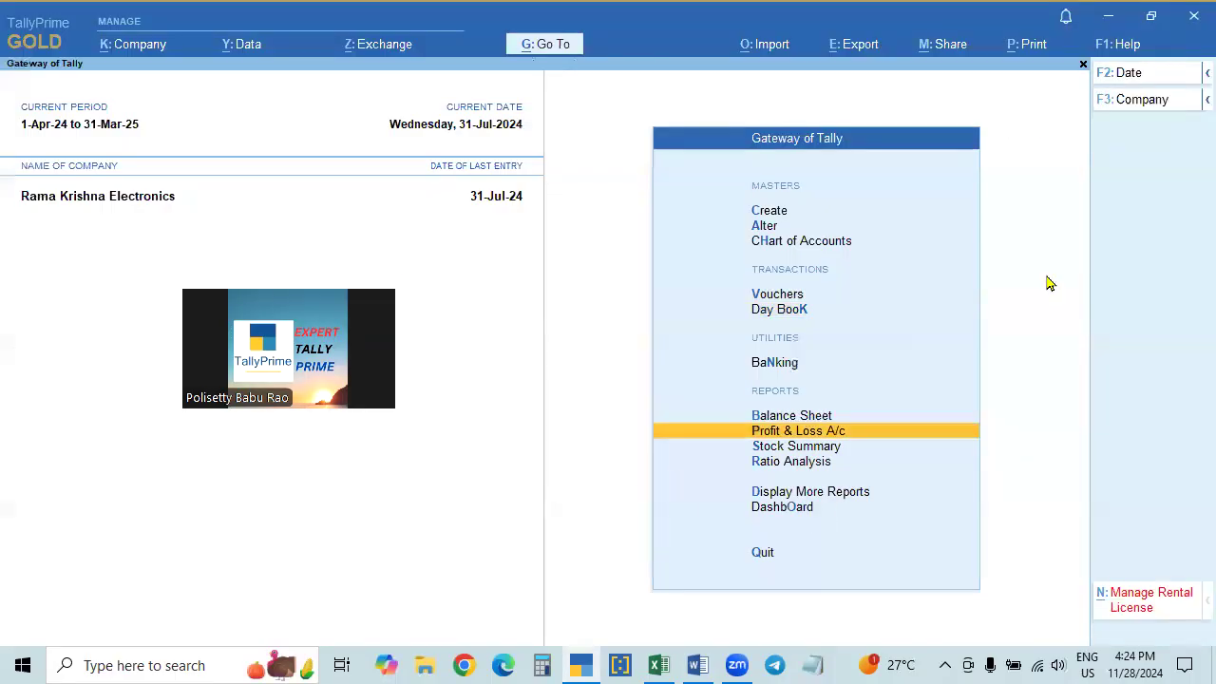
click(1113, 43)
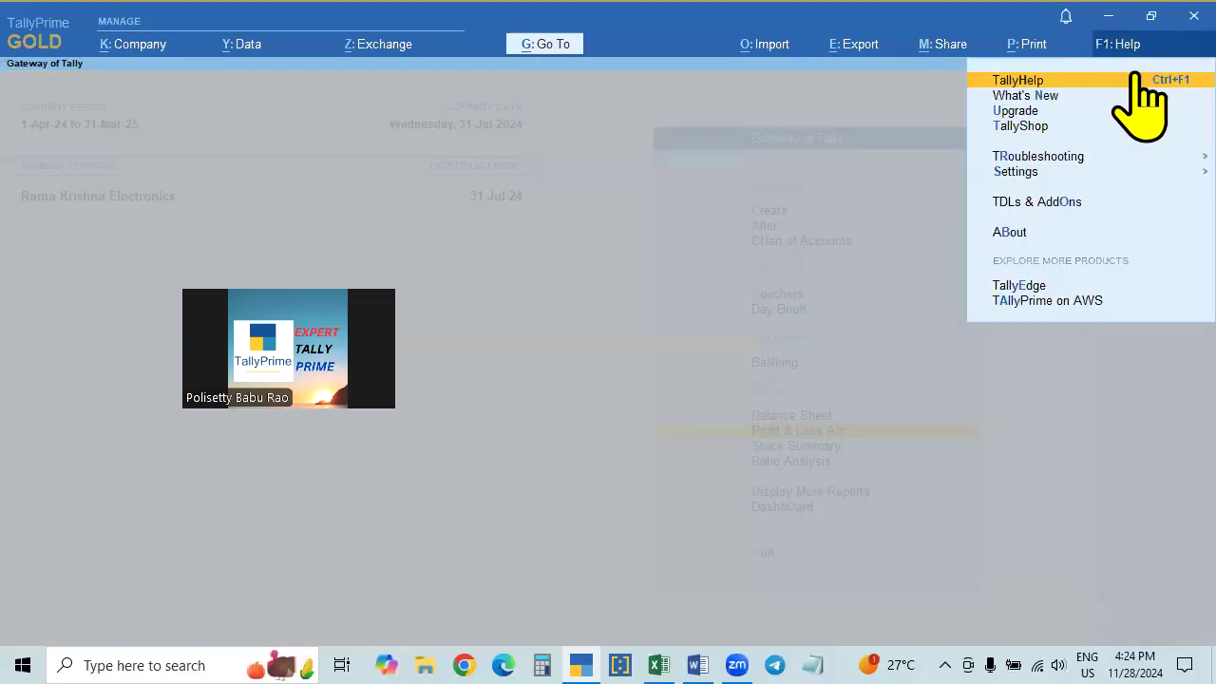
click(1009, 174)
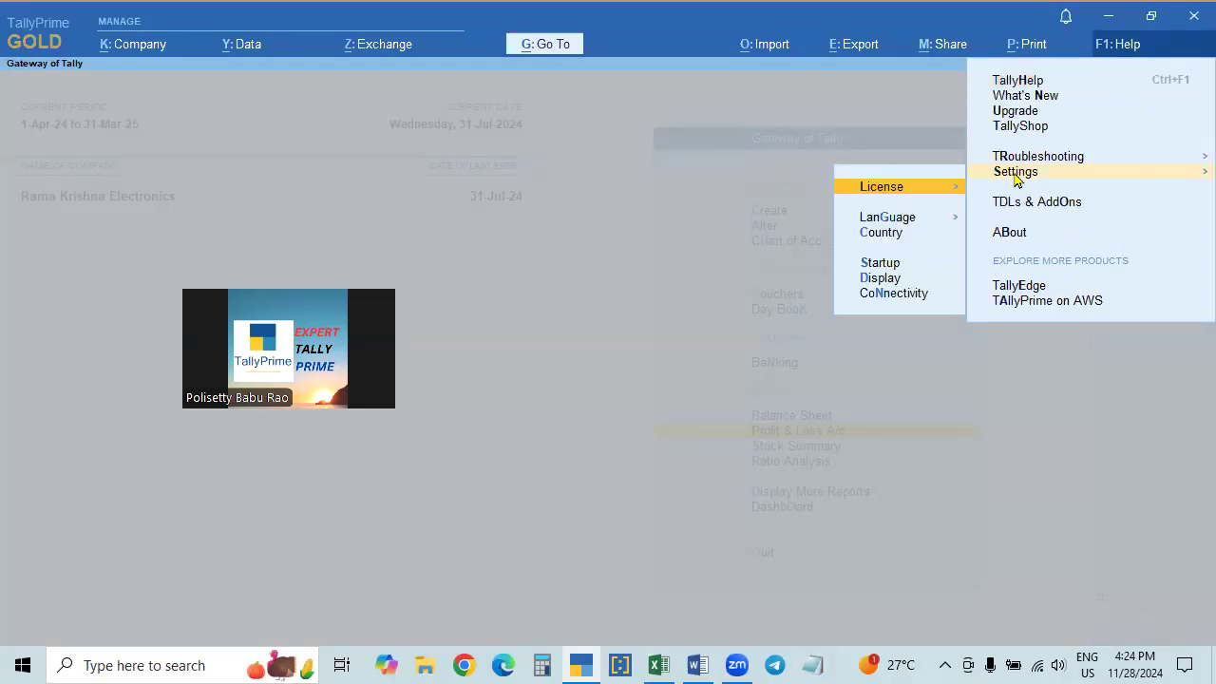
click(881, 278)
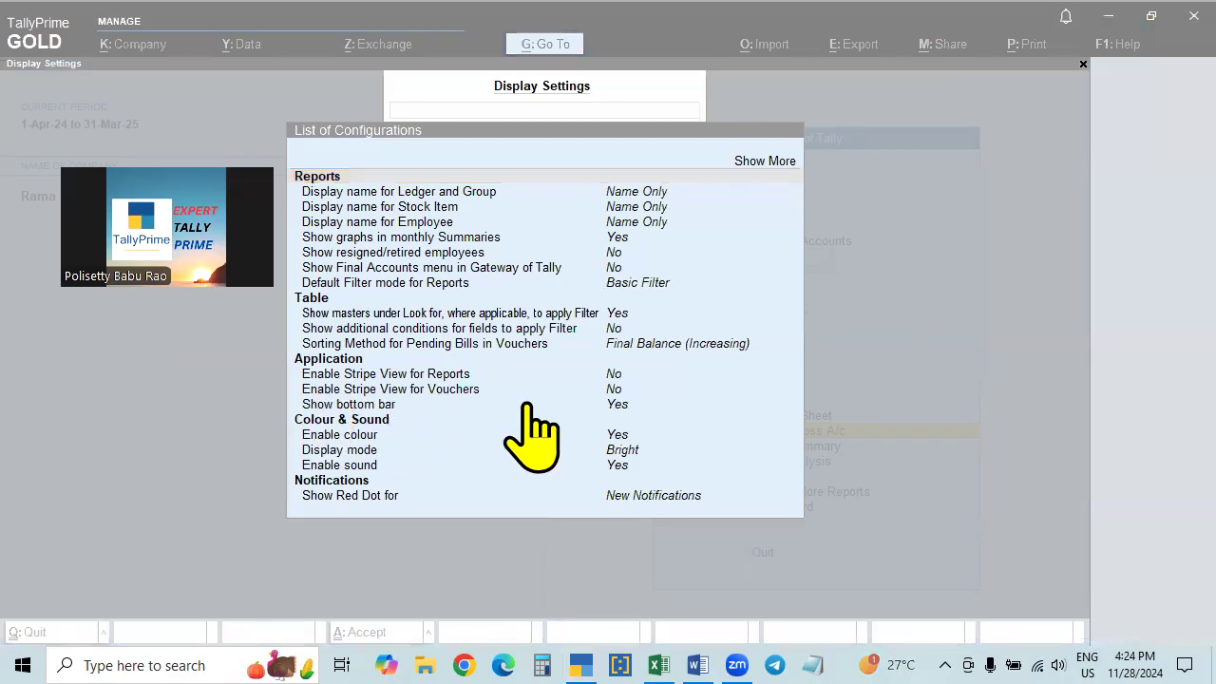
click(619, 378)
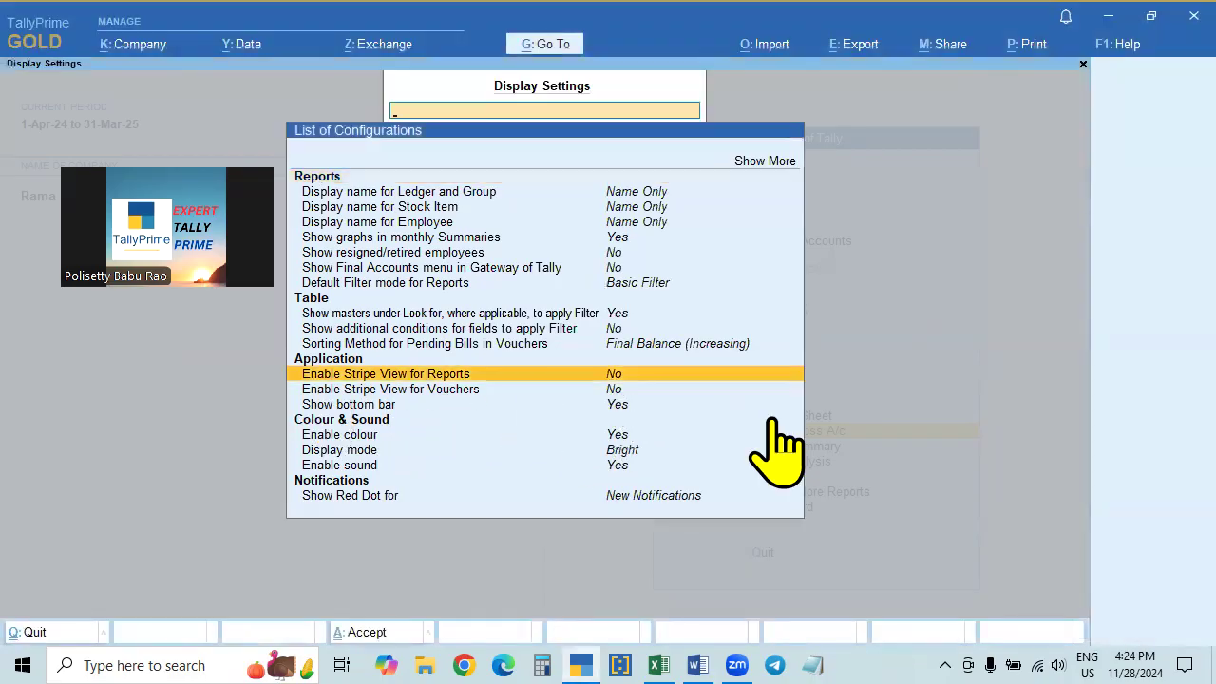
key(Return)
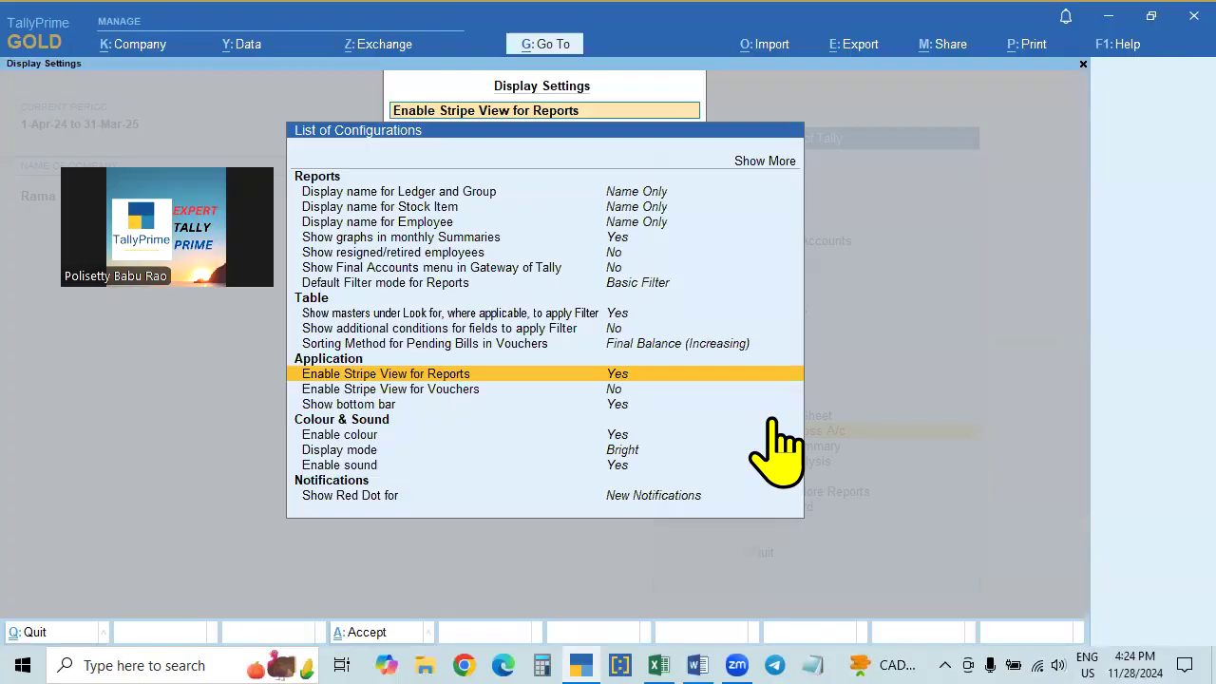
key(Down)
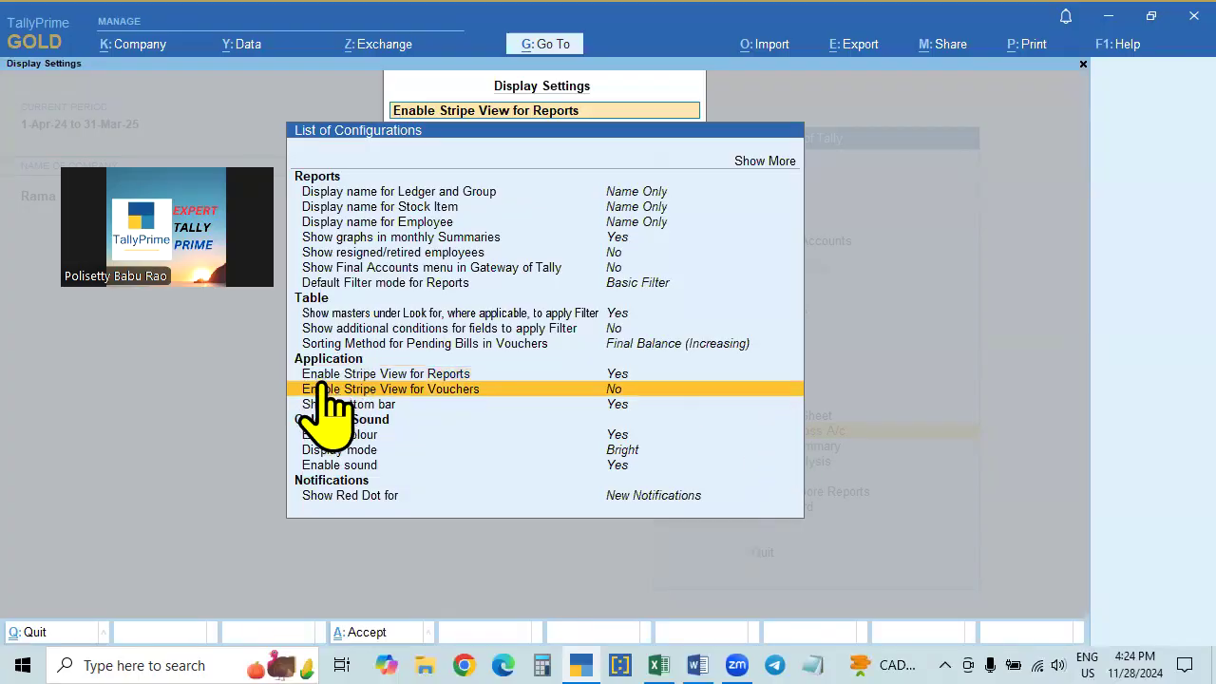
key(Return)
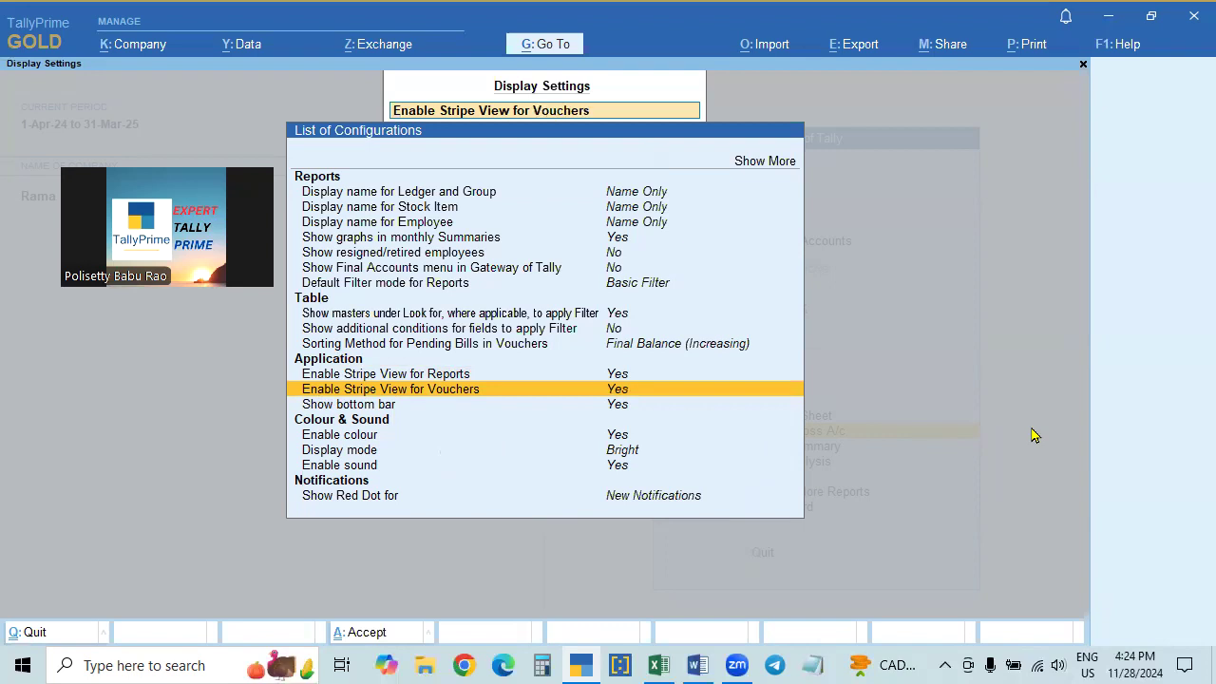
key(ctrl+a)
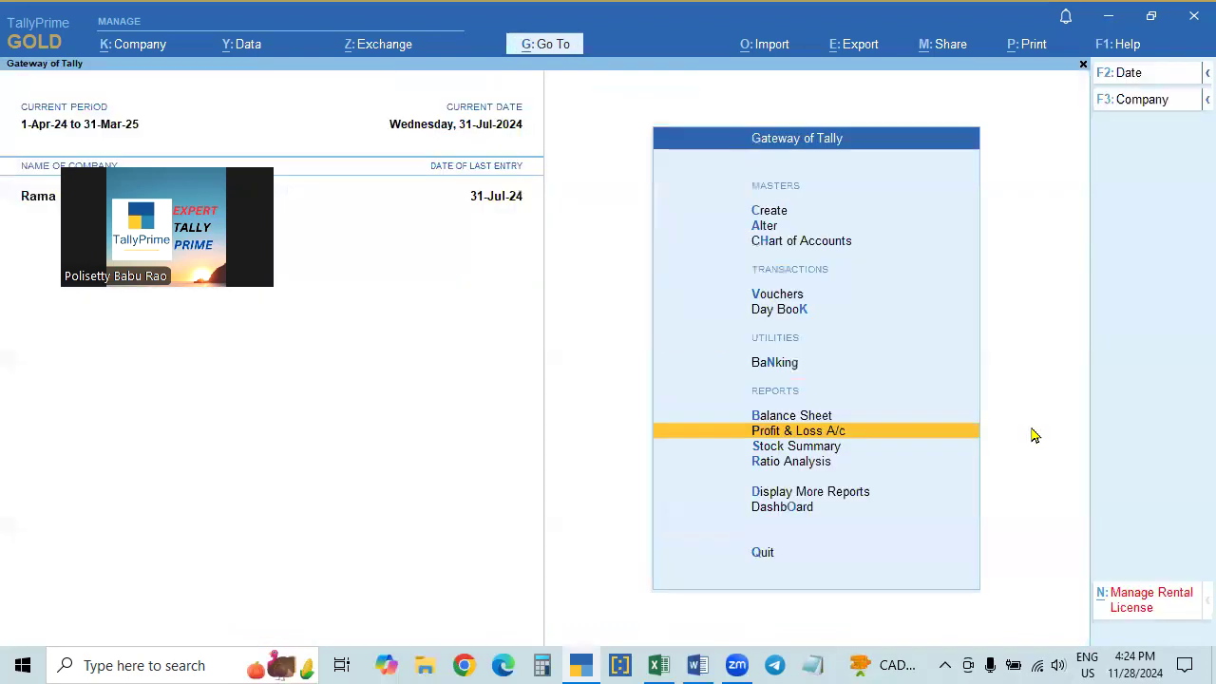
Open the Day Book to check its striped rows, and return to the Gateway of Tally.
click(777, 309)
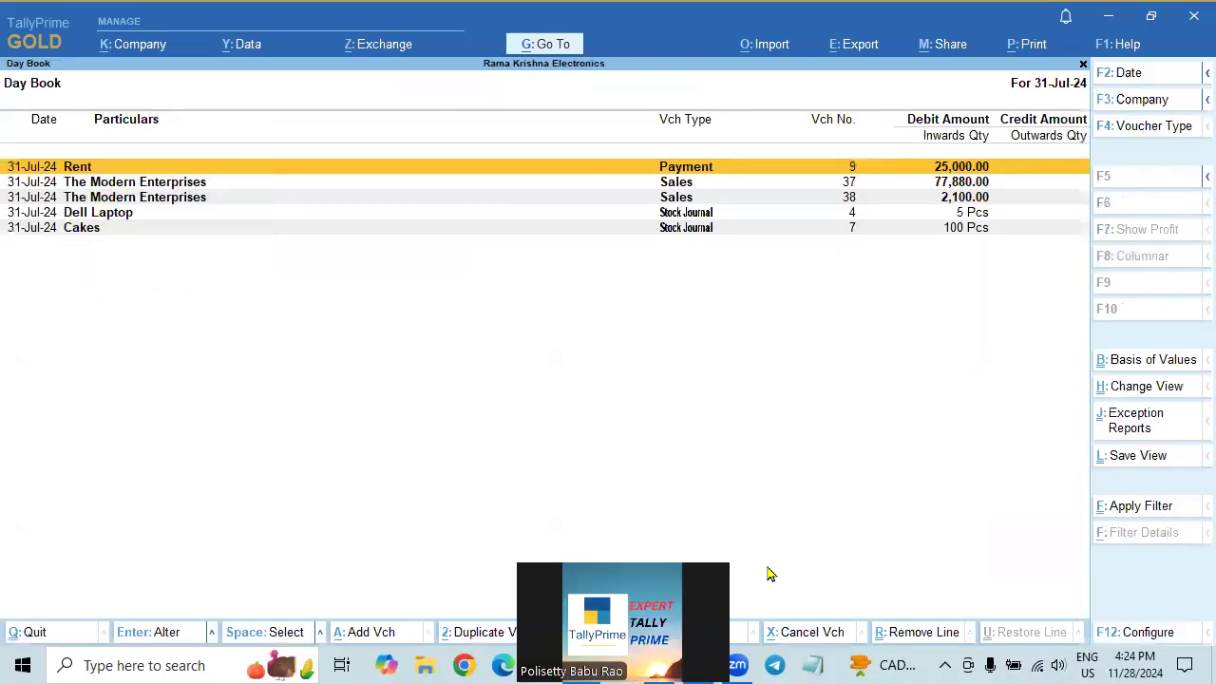
key(F2)
key(alt+F5)
key(Escape)
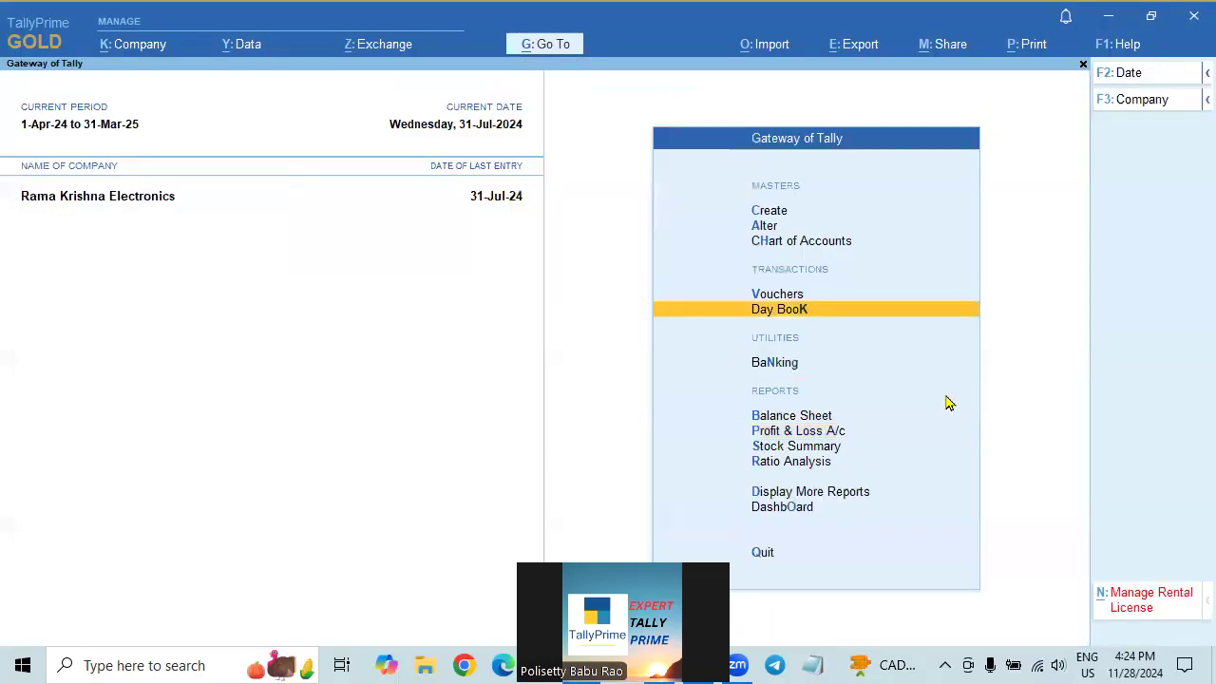
key(Escape)
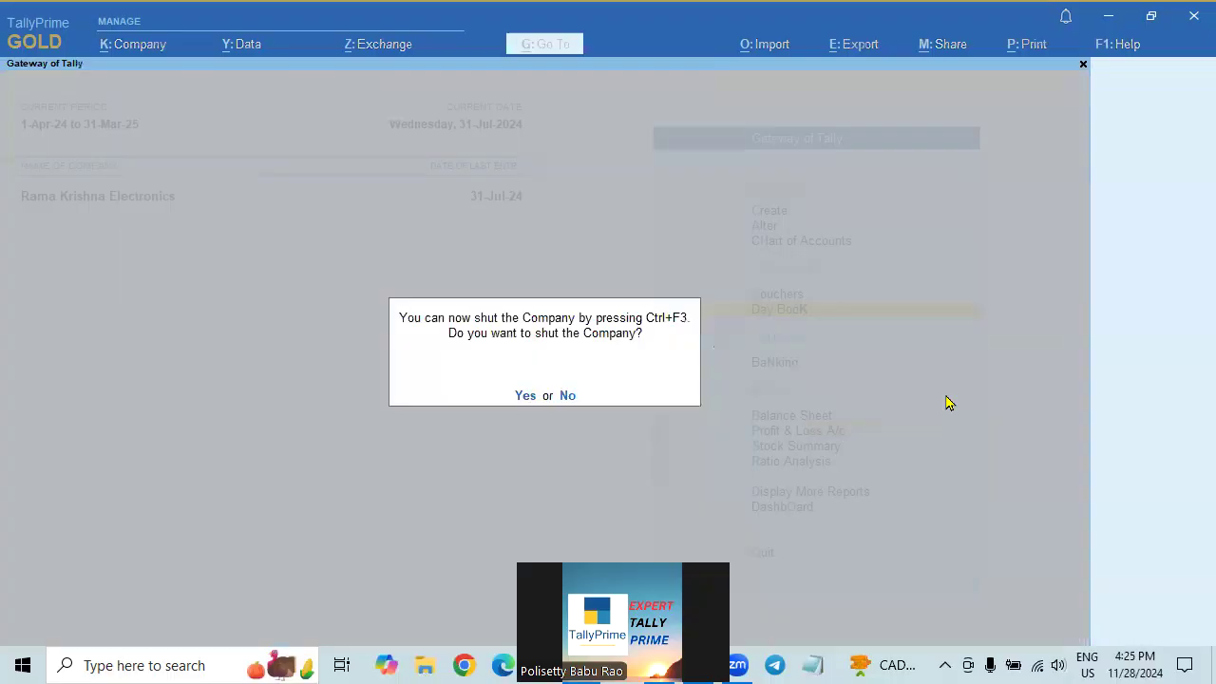
key(alt+Tab)
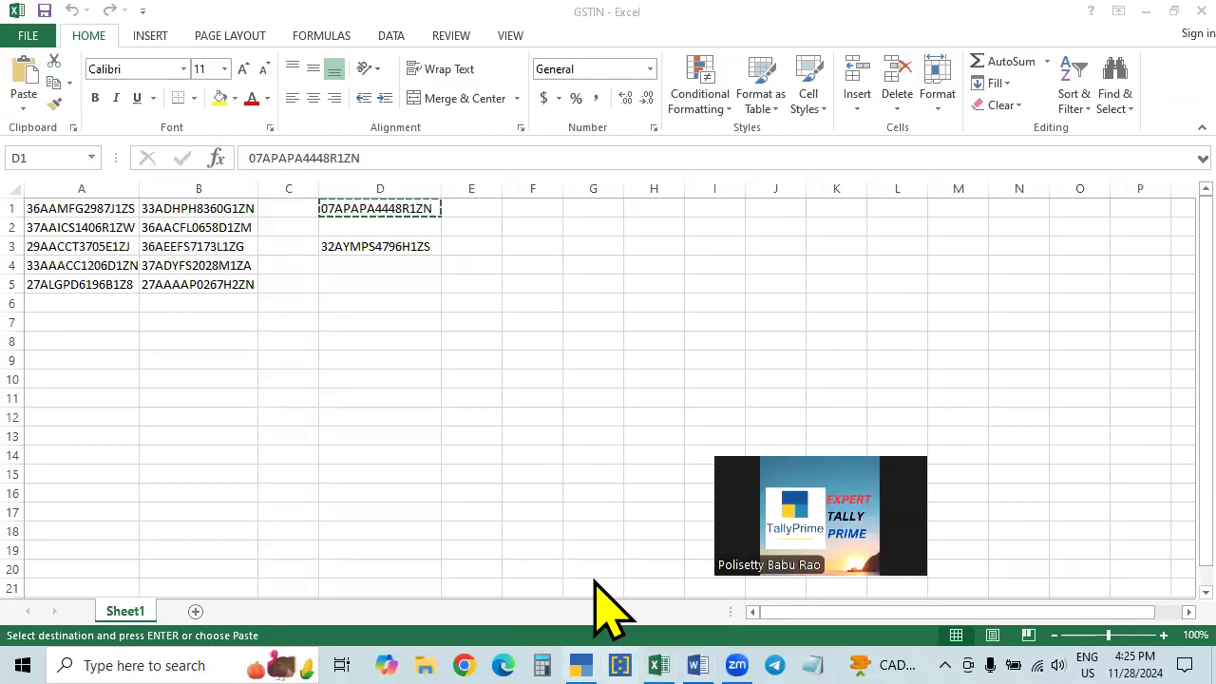
key(alt+Tab)
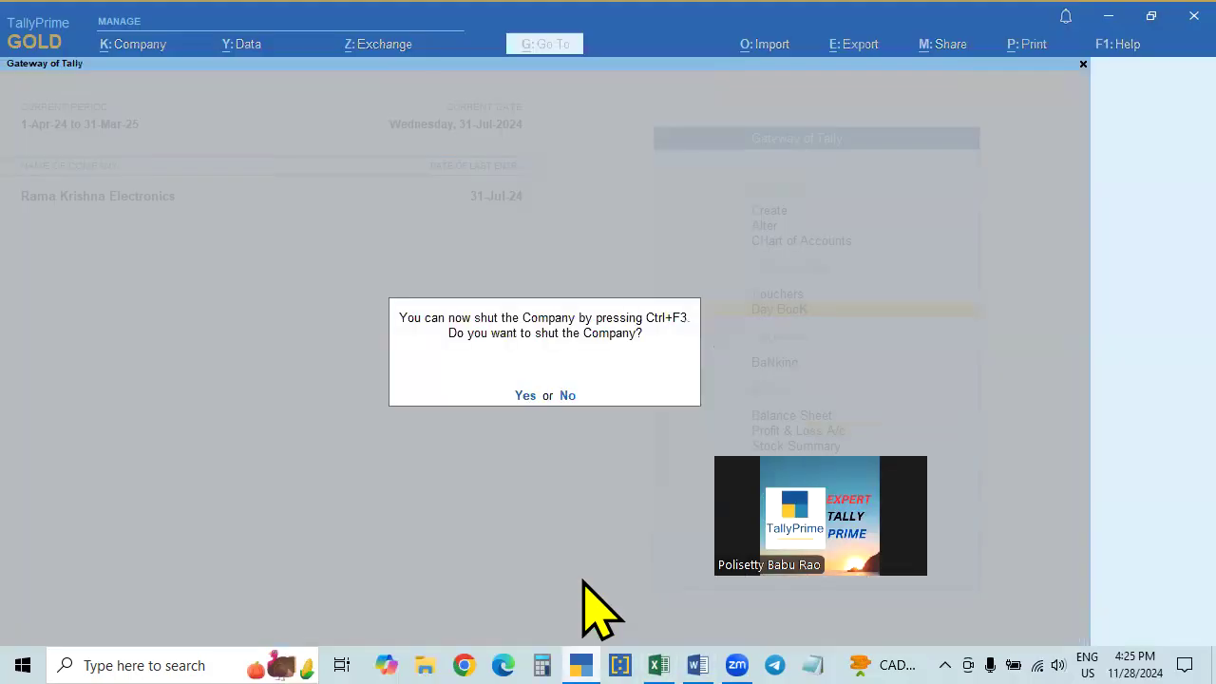
click(569, 396)
Open the Day Book, toggle its detailed view, and set the period to 1-Apr-24 to 31-Jul-24 to examine the striped rows.
key(Return)
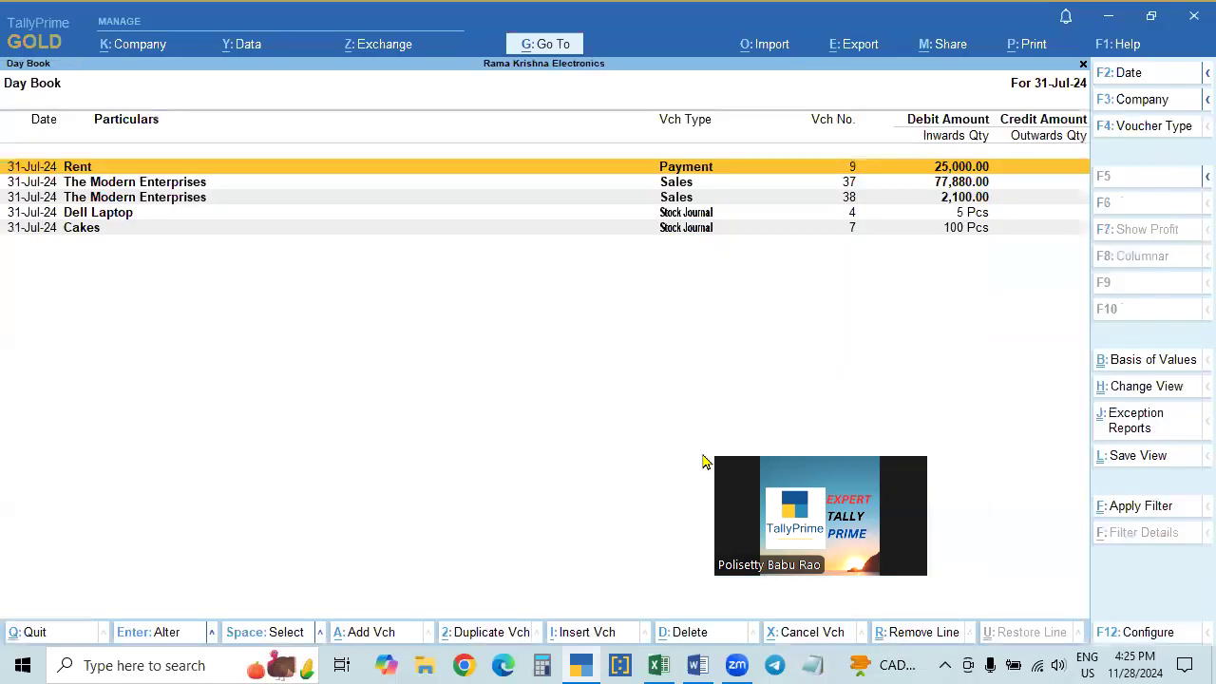
key(alt)
key(alt+F5)
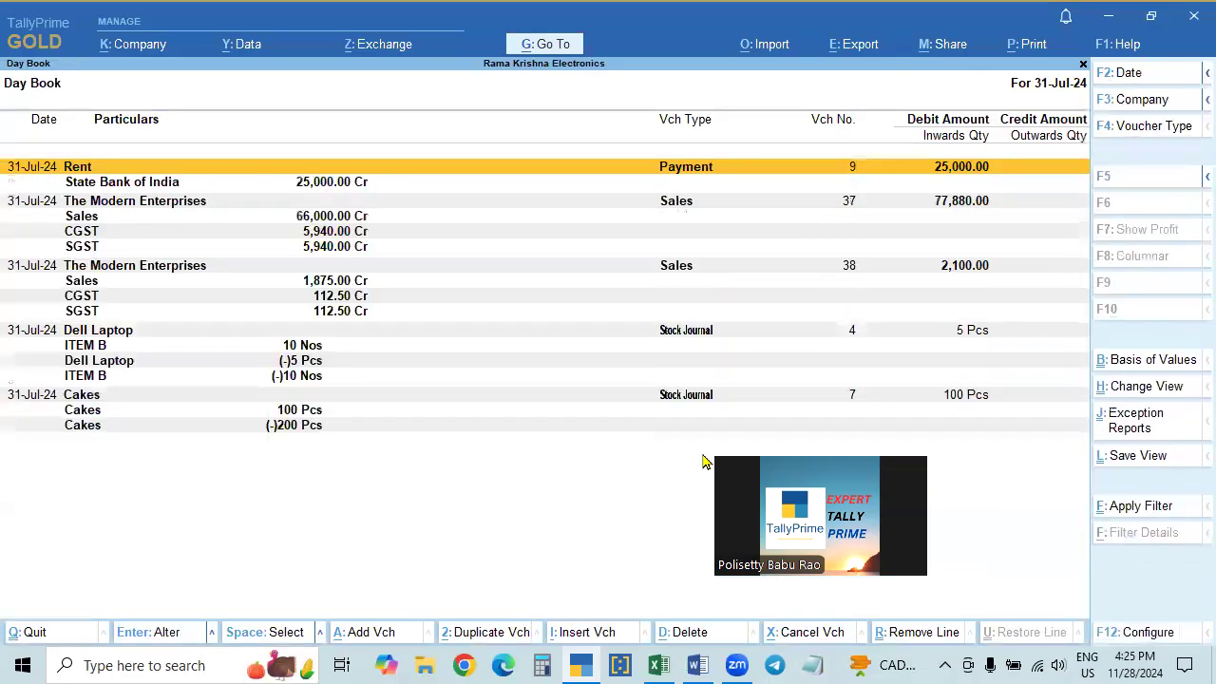
key(alt+F5)
key(alt+F2)
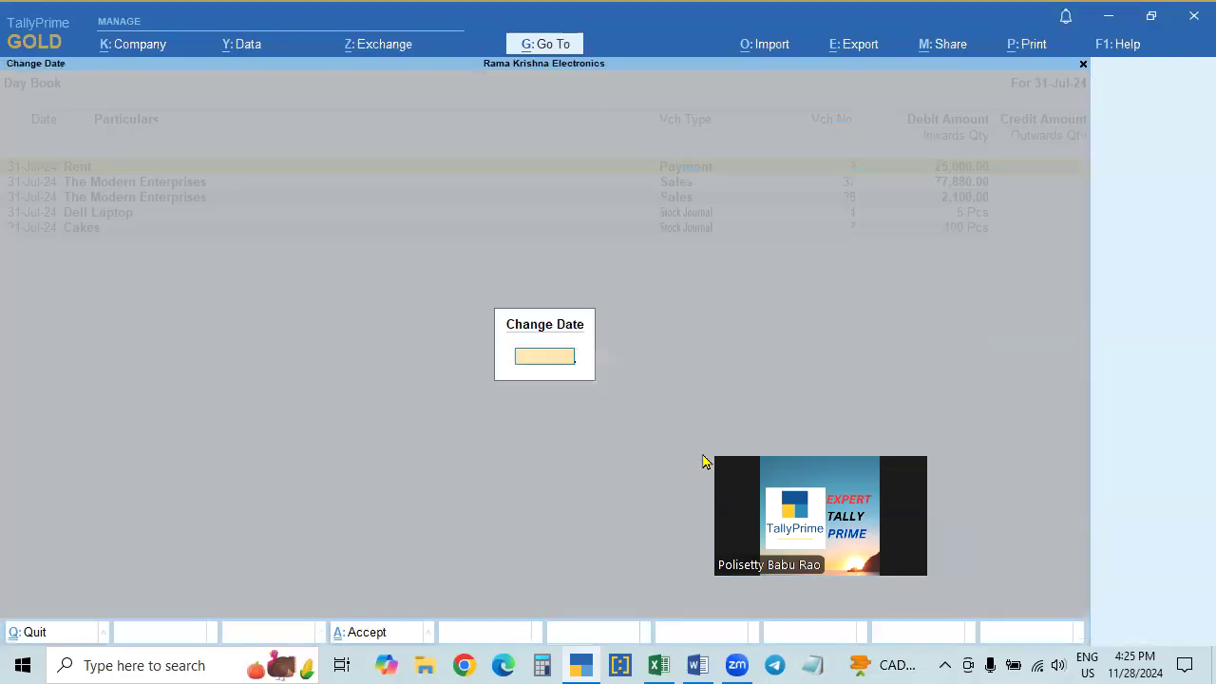
key(Return)
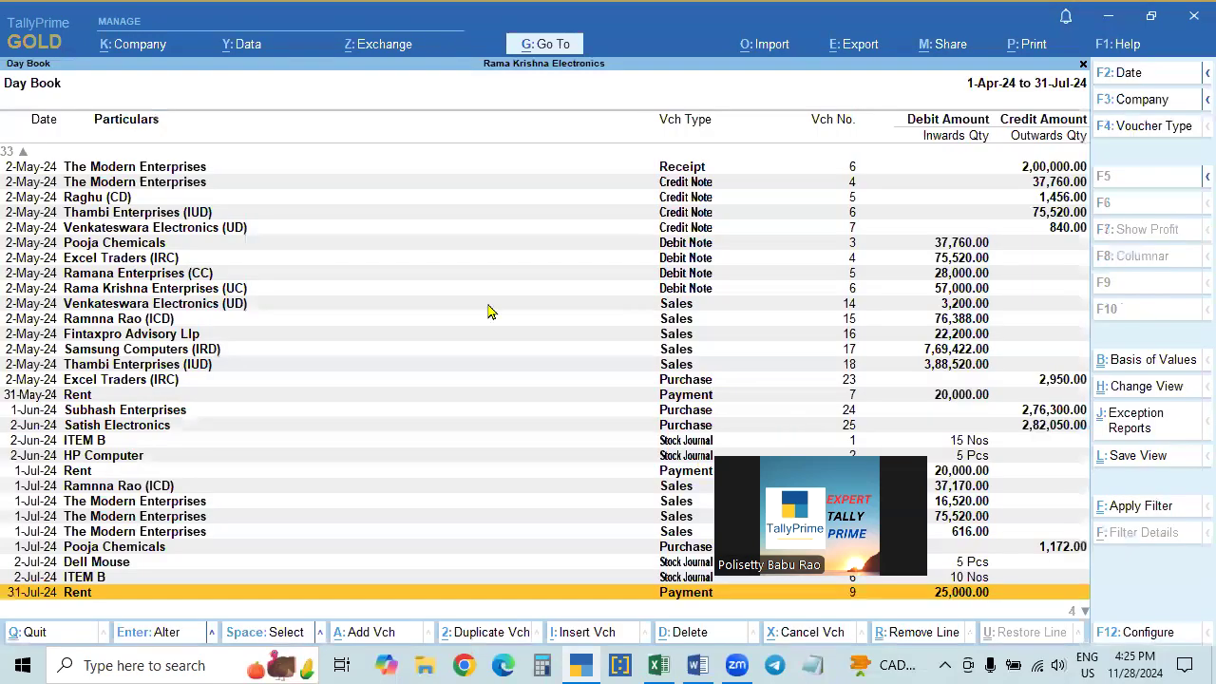
scroll(842, 434, down, 1)
key(Escape)
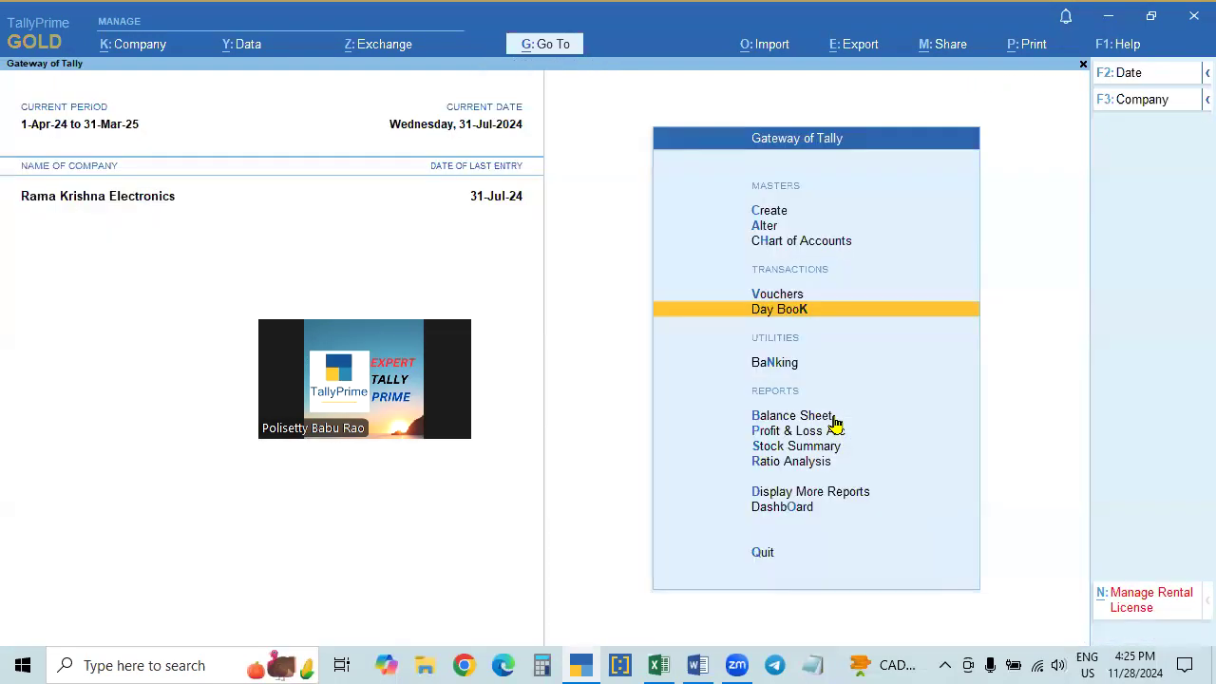
Open Sales vouchers 38 and 37 from the Day Book to check the stripe view inside vouchers.
key(Return)
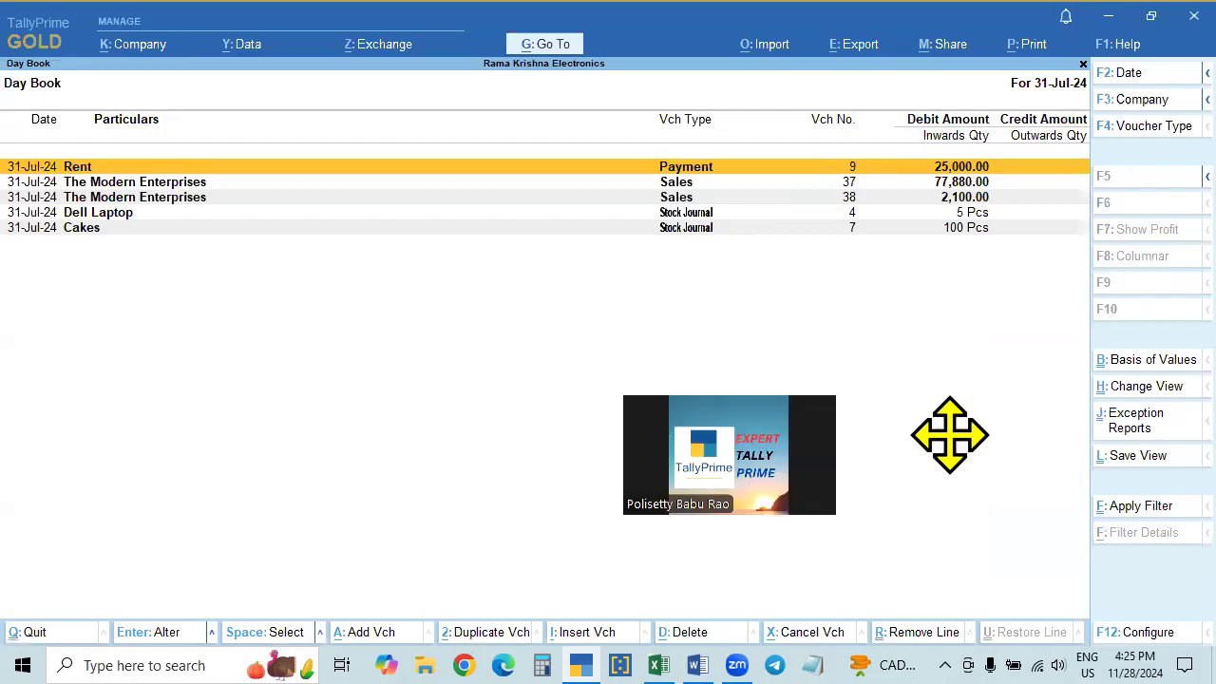
key(Escape)
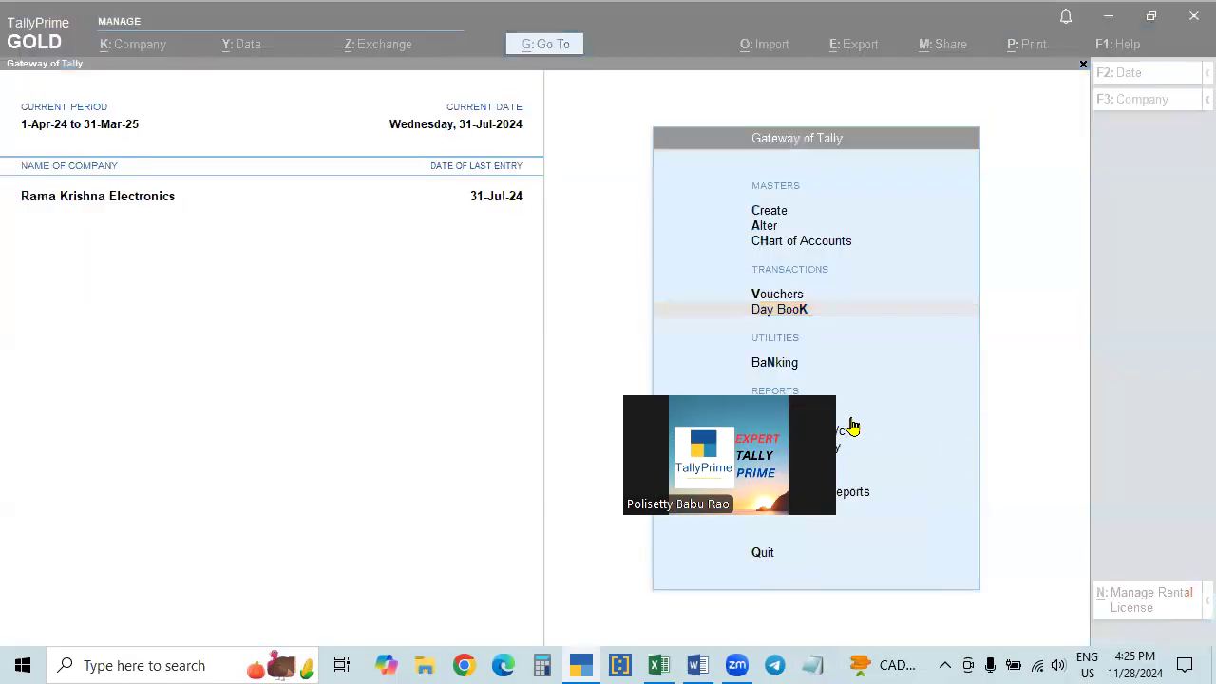
key(Return)
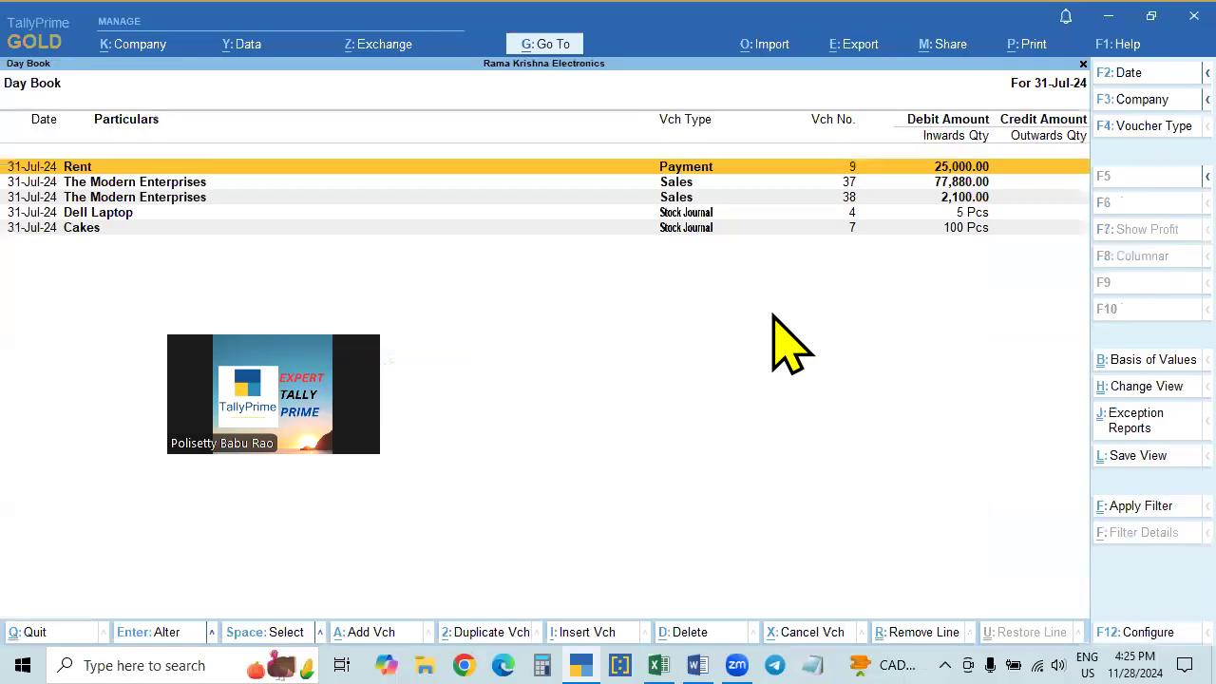
key(Down)
key(Down)
key(Return)
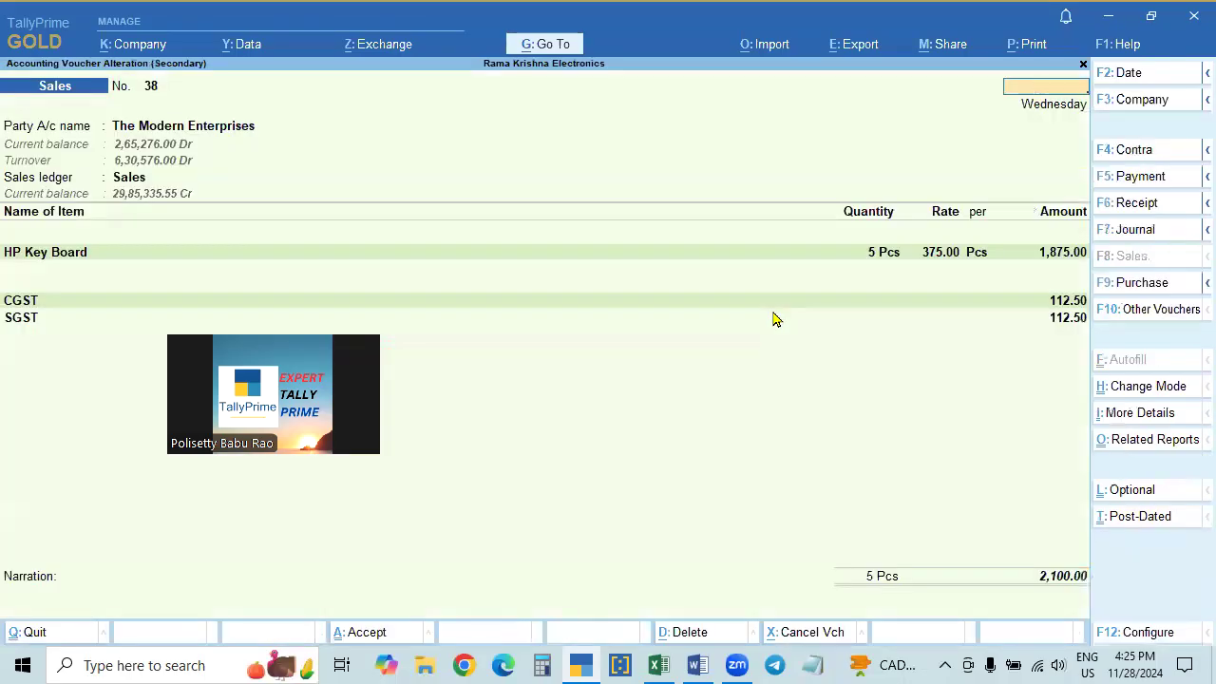
key(Escape)
key(Up)
key(Return)
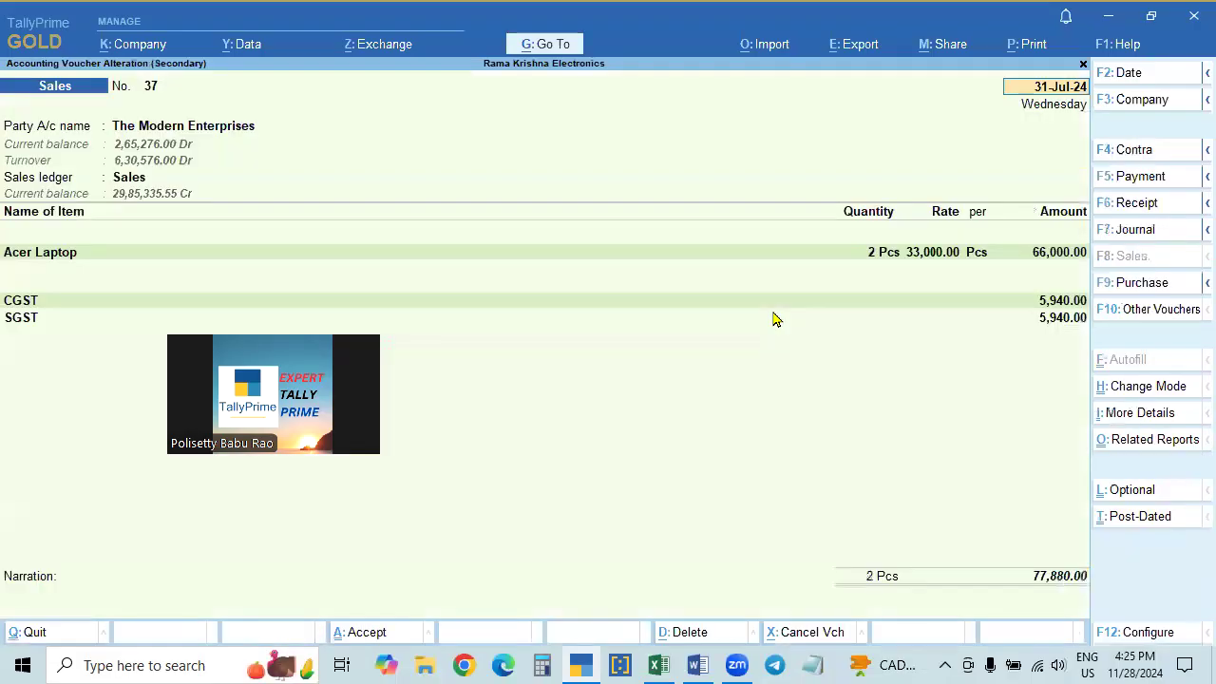
key(Escape)
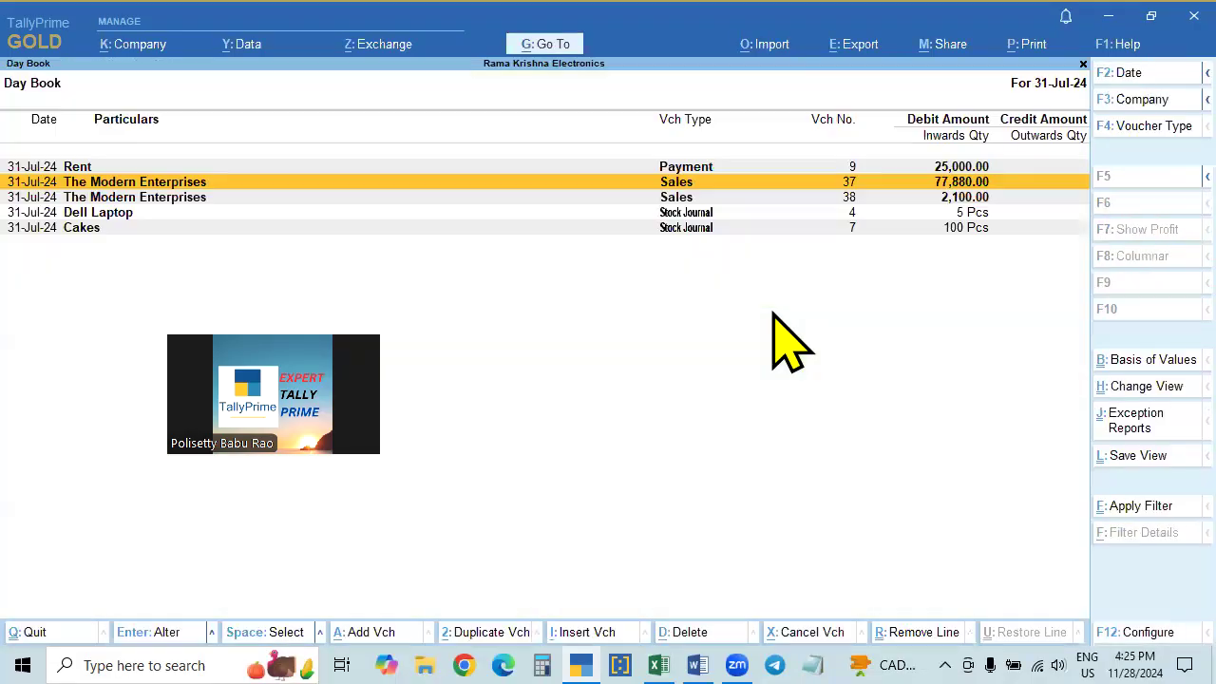
Open Payment voucher 9 from the Day Book to check its stripes, and return to the Gateway of Tally.
key(Up)
key(Return)
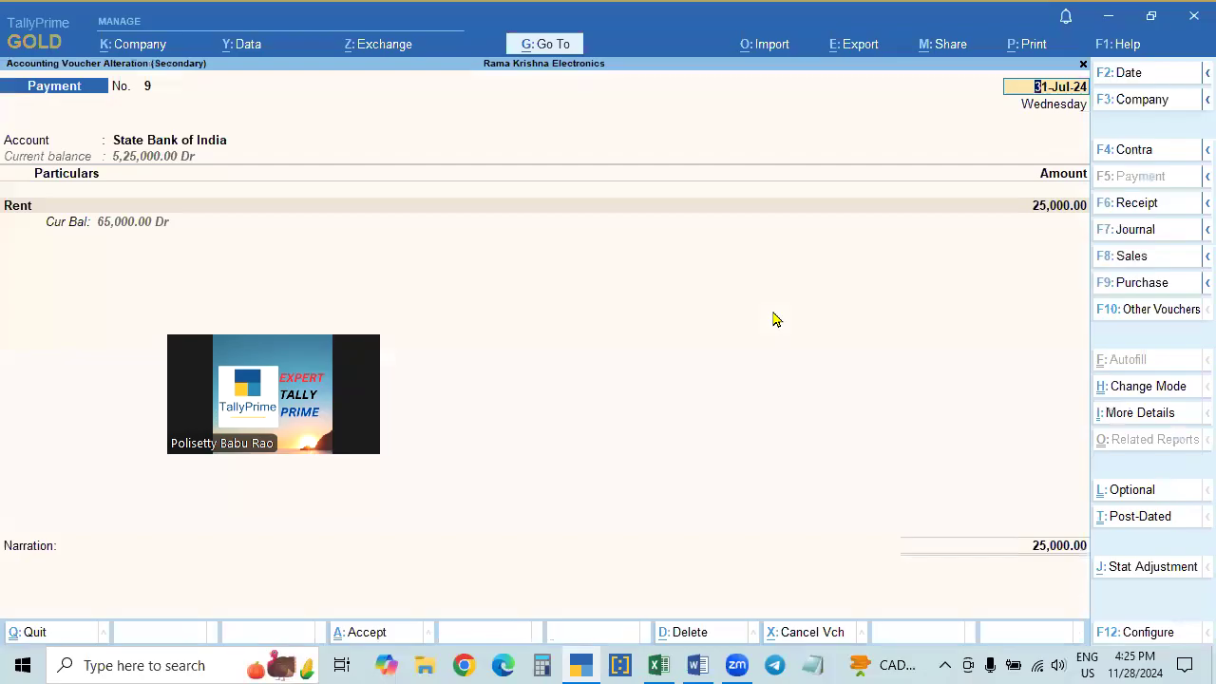
key(Escape)
key(Escape)
Open the Profit & Loss A/c to check its stripe view, and return to the Gateway of Tally.
key(Down)
key(Down)
key(Down)
key(Return)
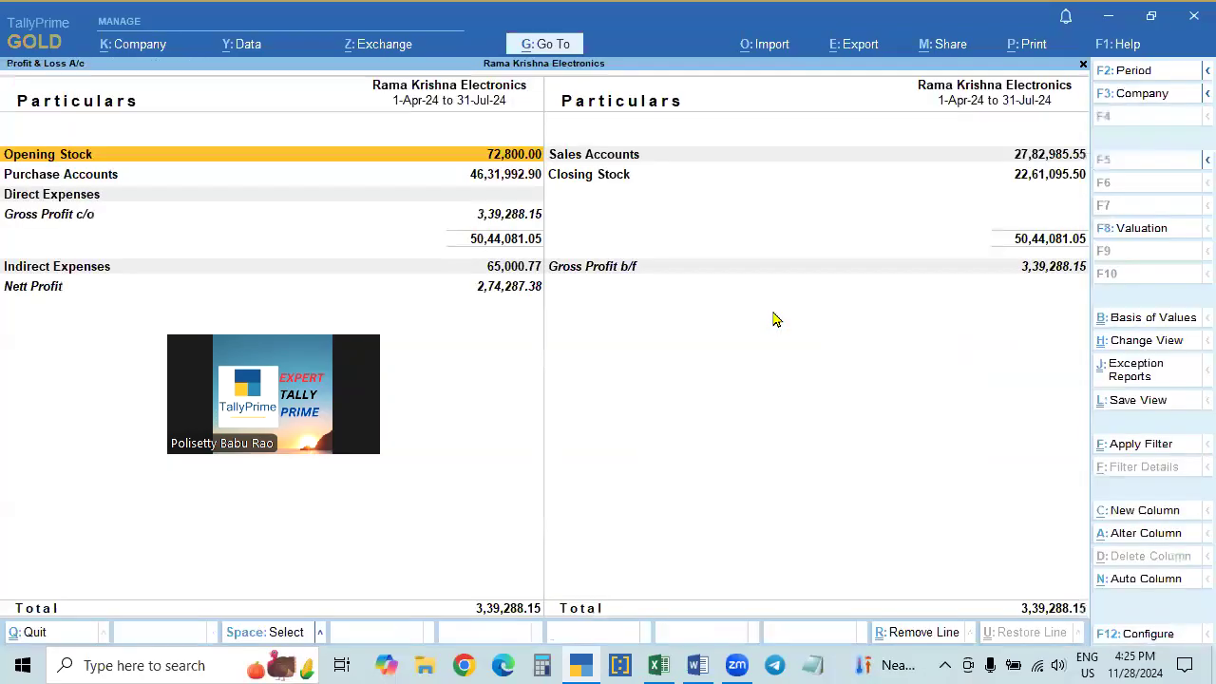
key(Escape)
Open the Balance Sheet to check the stripes on its liabilities and assets, and return to the Gateway of Tally.
key(Up)
key(Return)
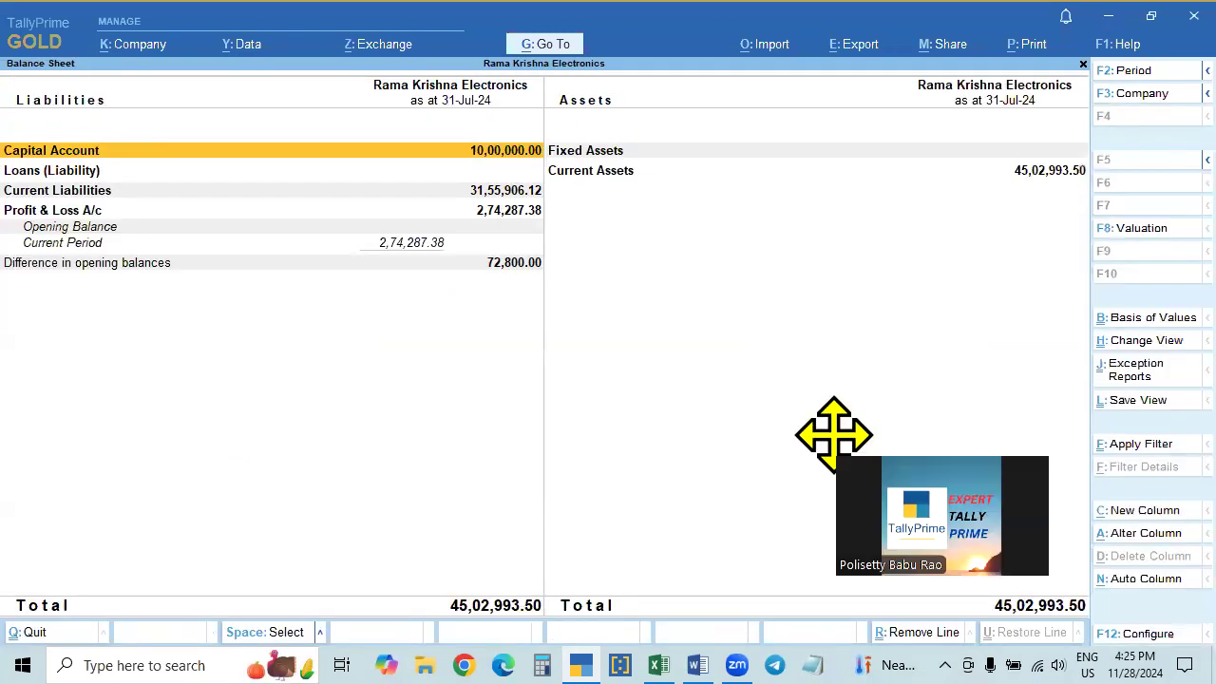
key(Right)
key(Escape)
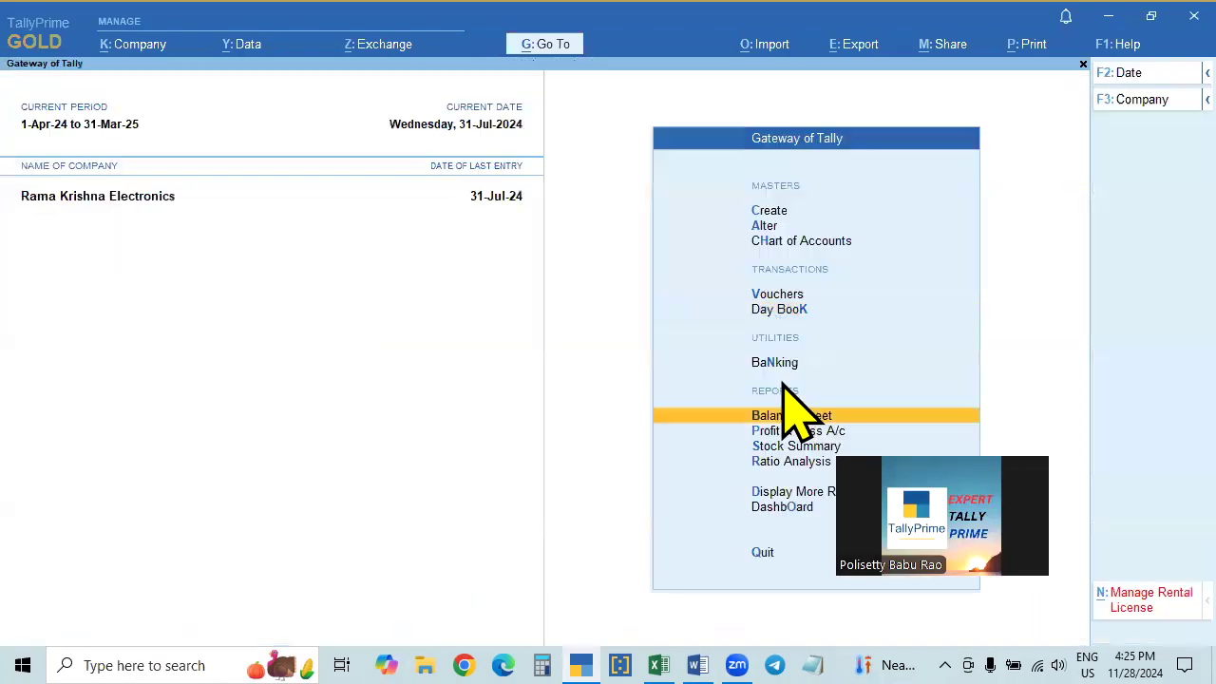
key(Return)
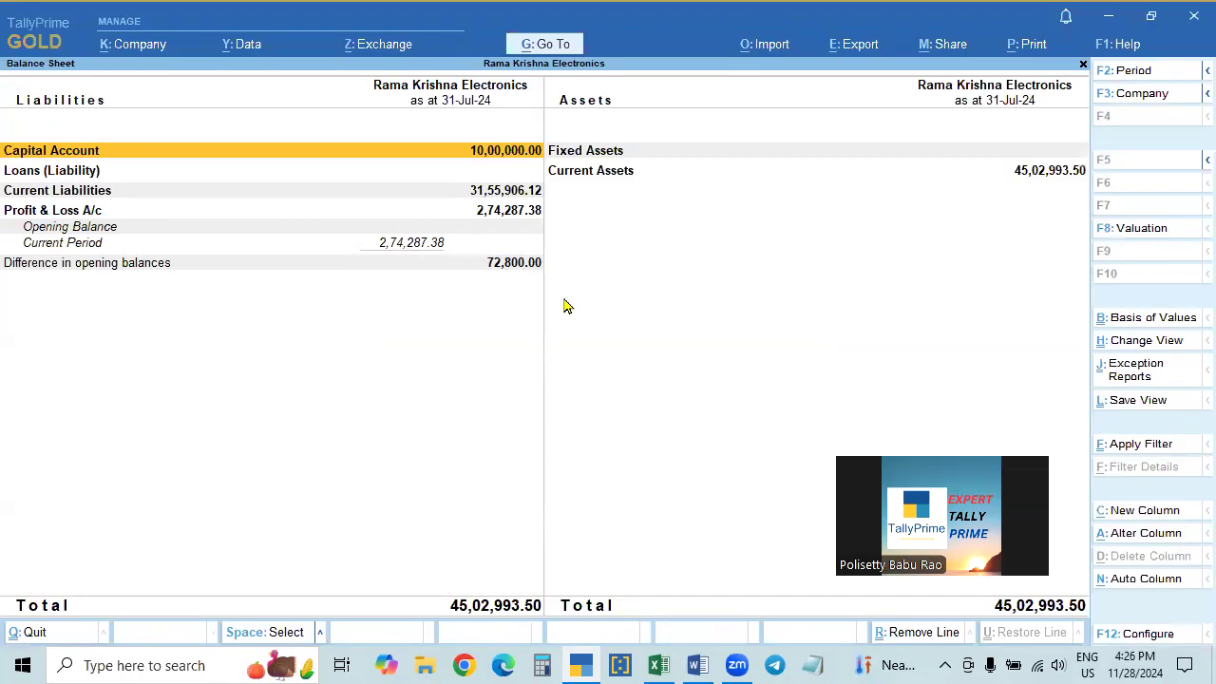
drag(947, 459, 749, 369)
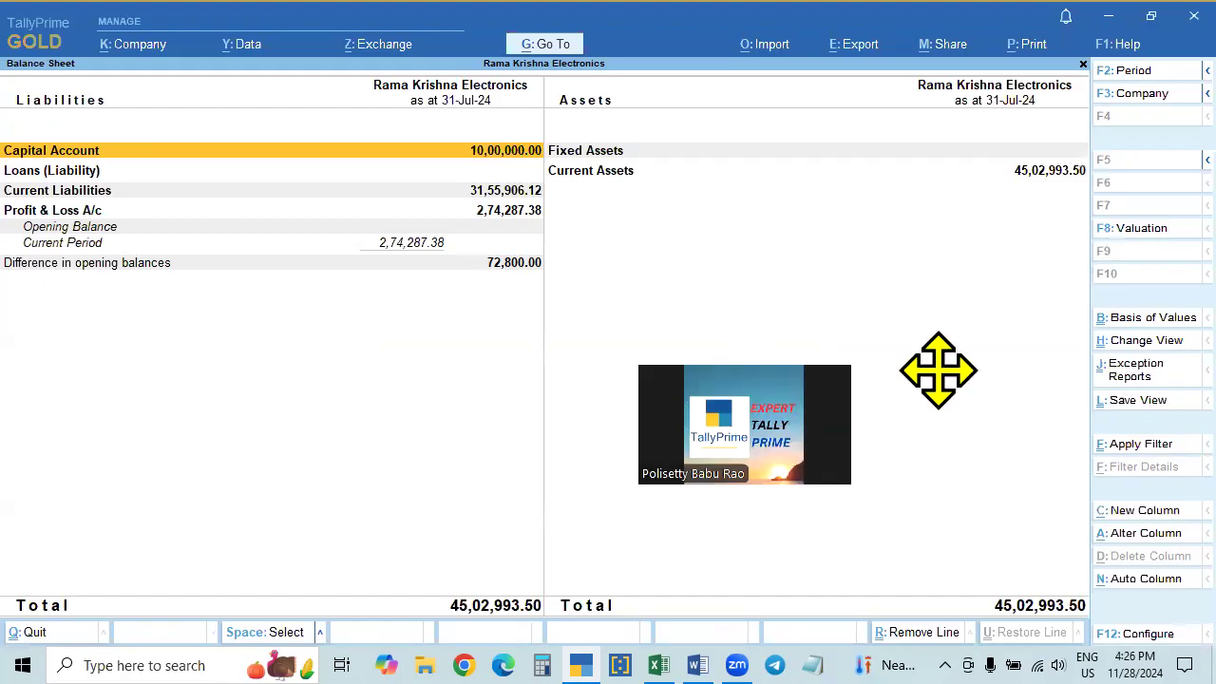
click(927, 405)
key(Escape)
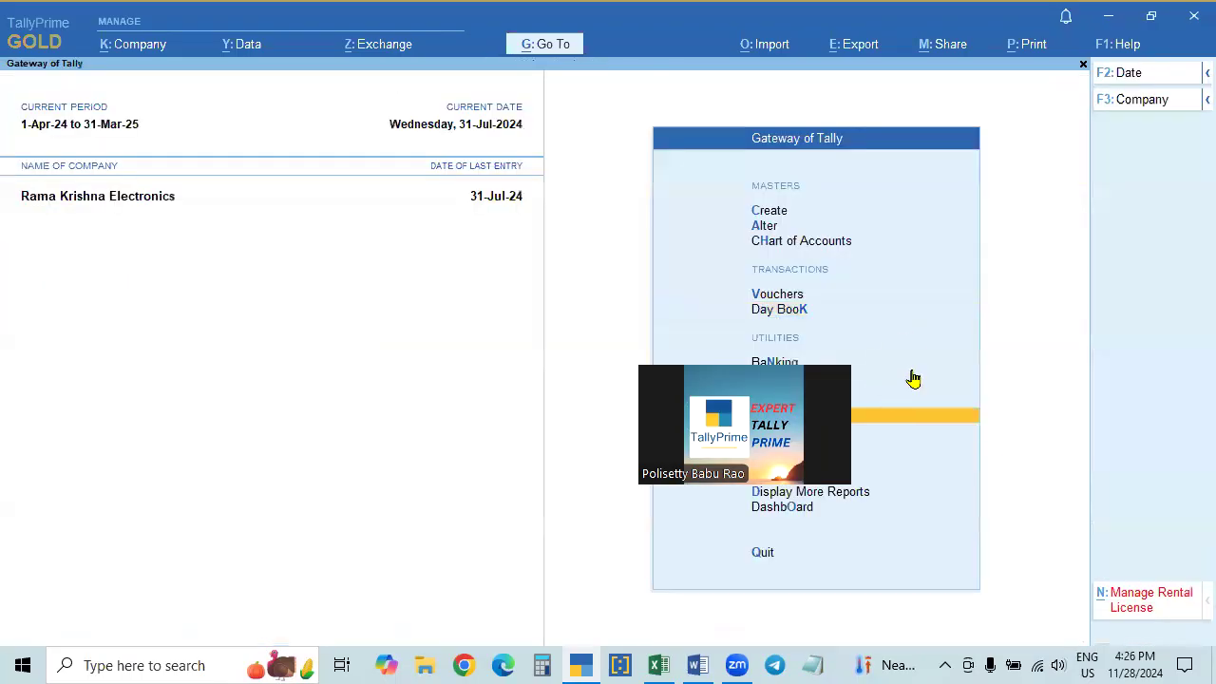
Review the Stripe View options for reports and vouchers in the application's Display Settings, and close them without changes.
click(1113, 43)
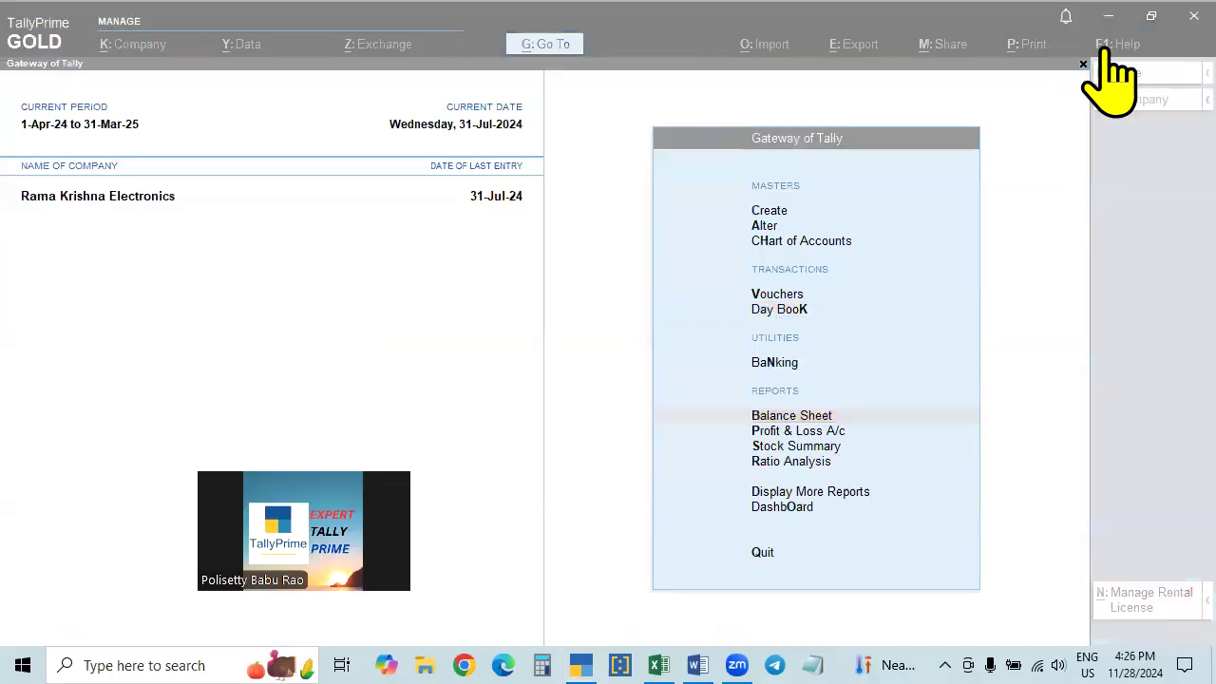
click(1022, 156)
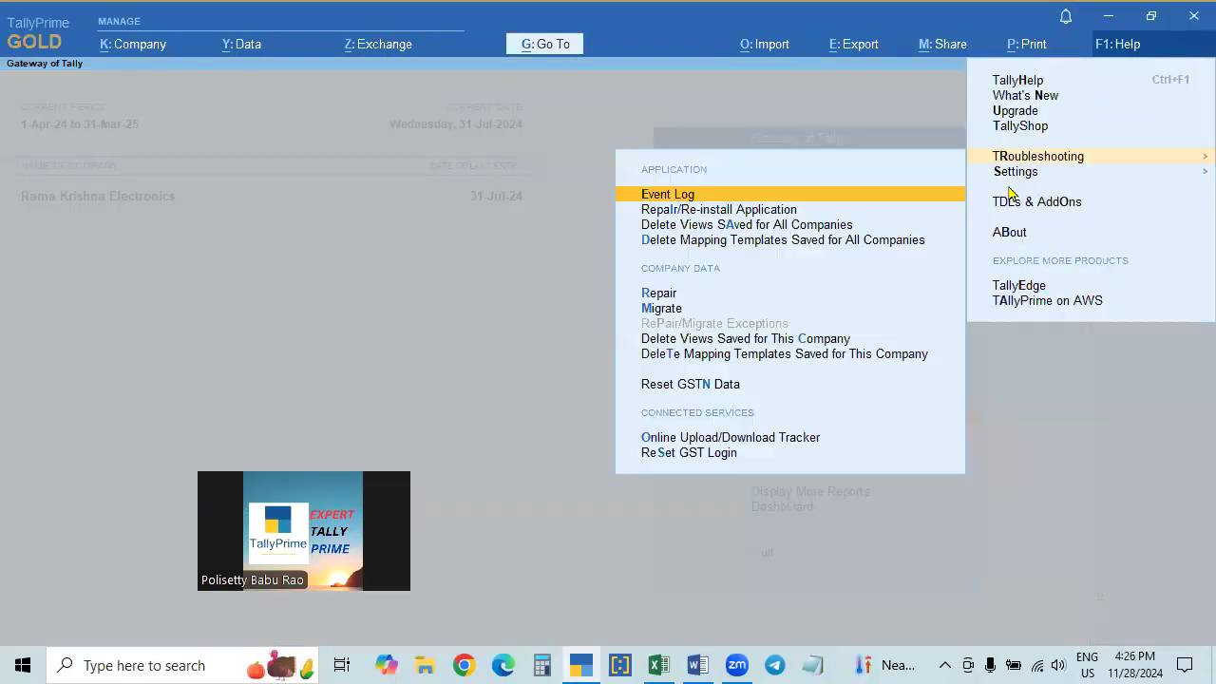
key(Escape)
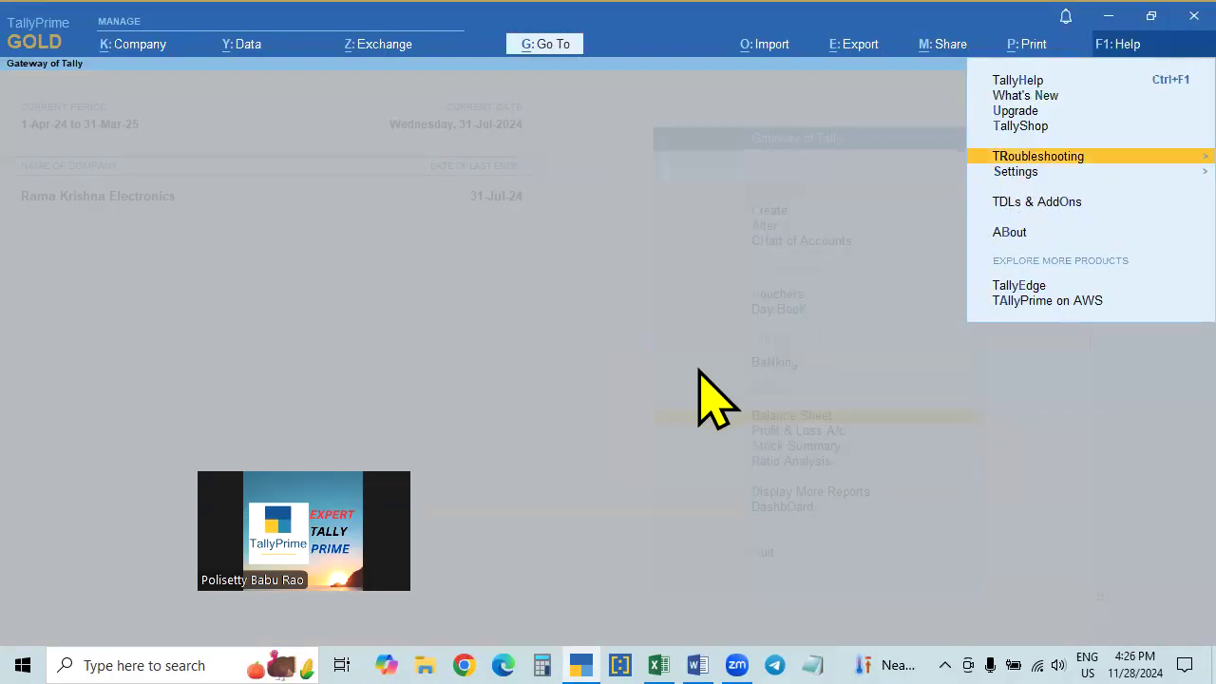
click(1005, 173)
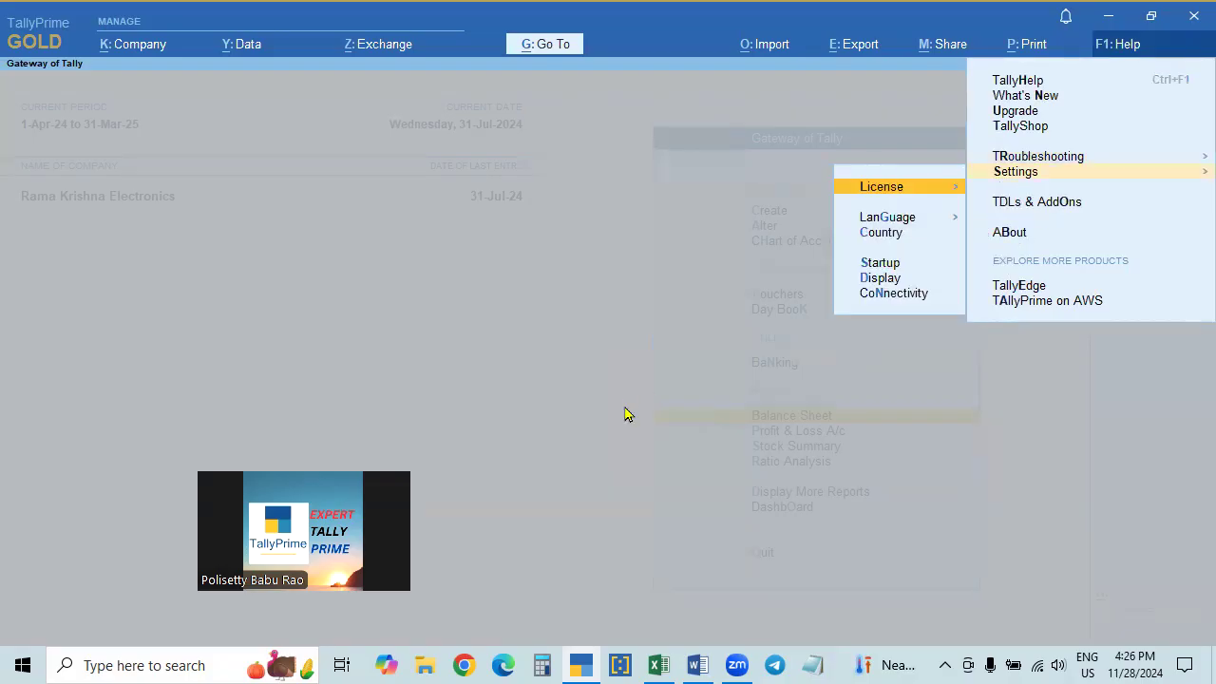
click(875, 281)
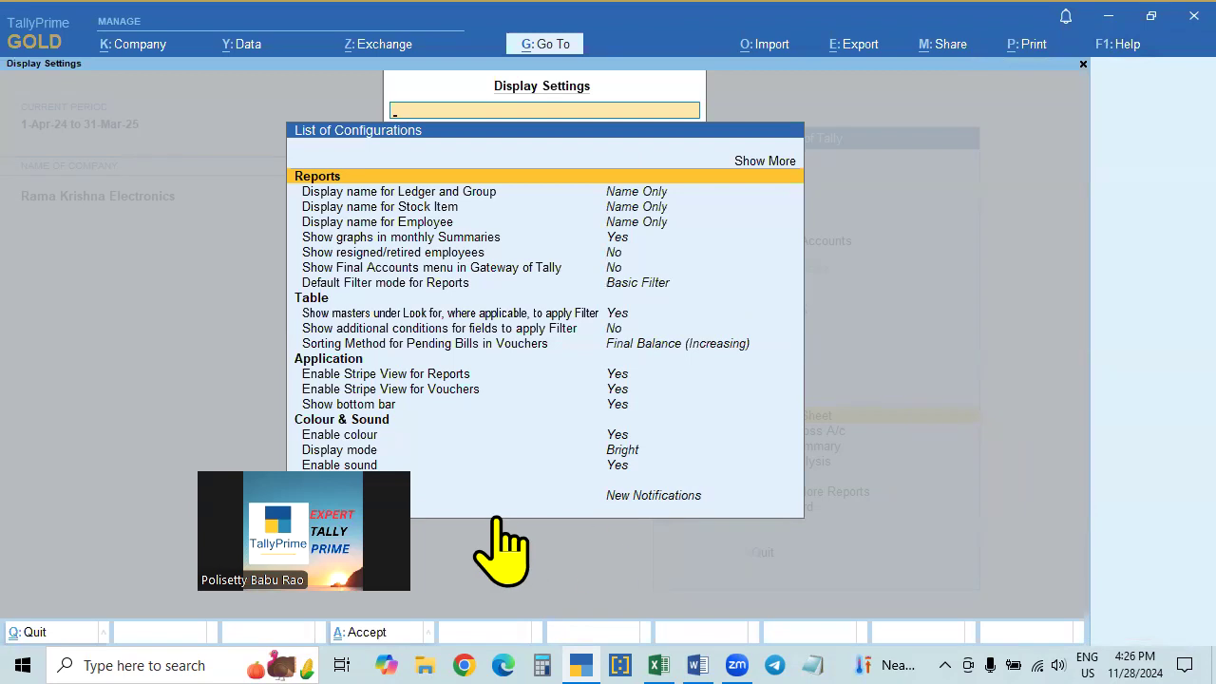
key(Escape)
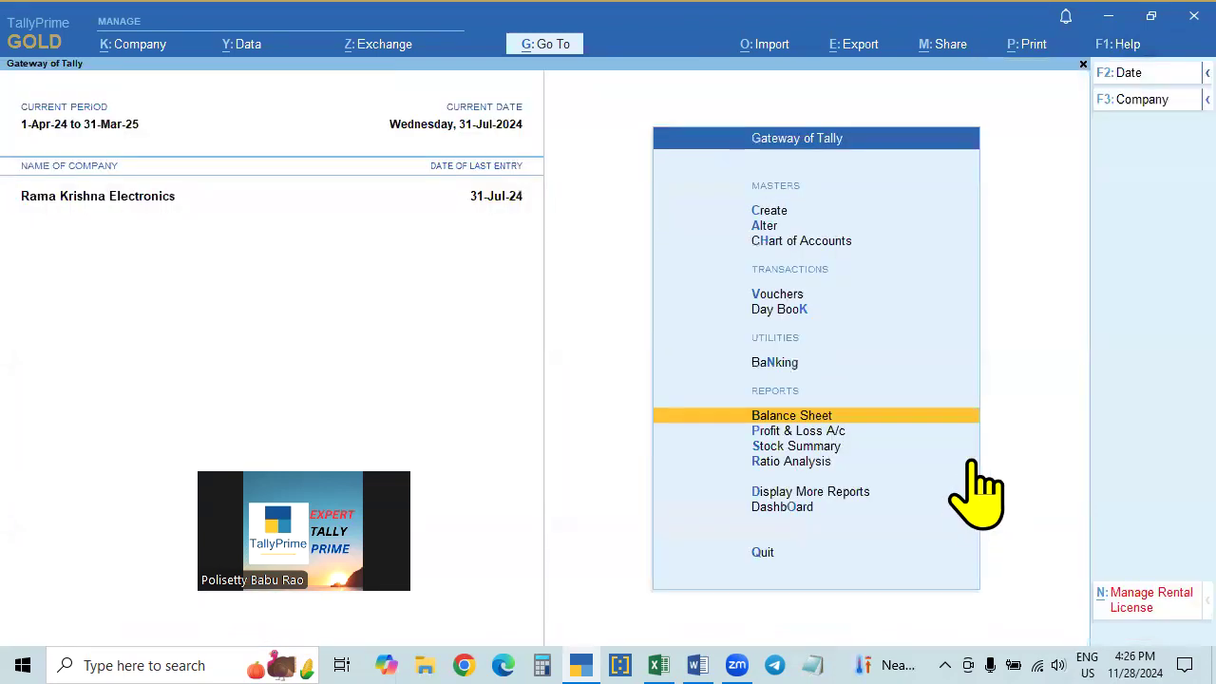
Recheck the stripe view in the Profit & Loss A/c and the Day Book, returning to the Gateway of Tally.
click(793, 432)
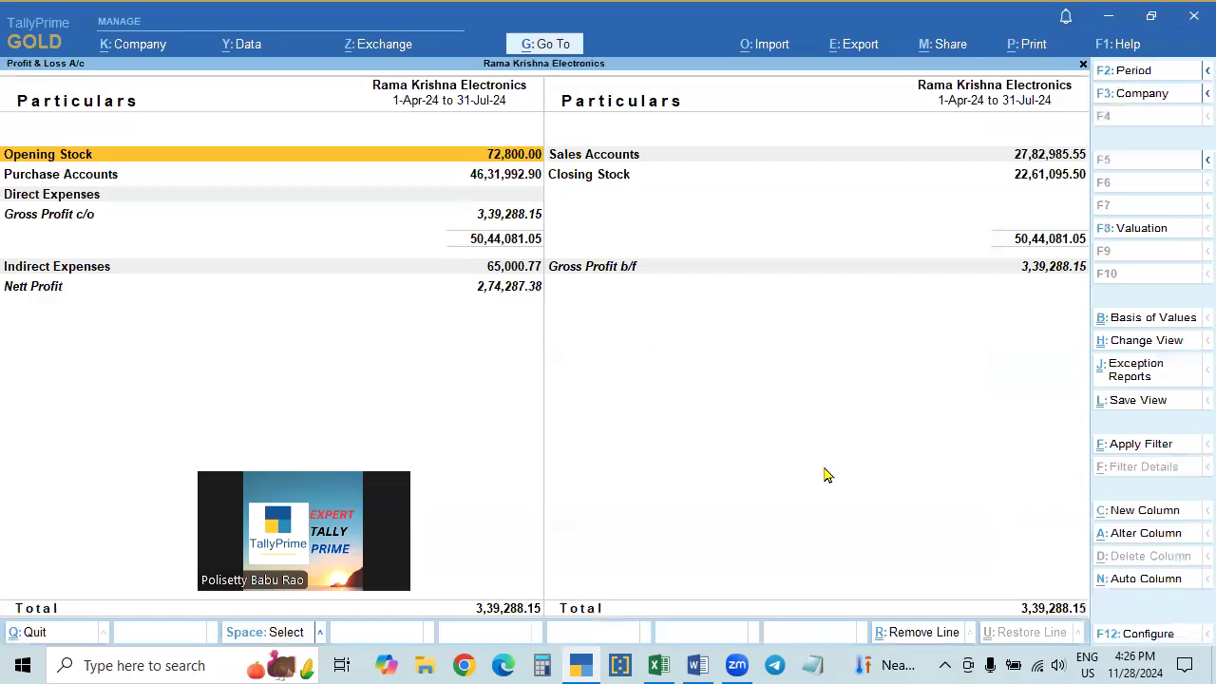
key(Escape)
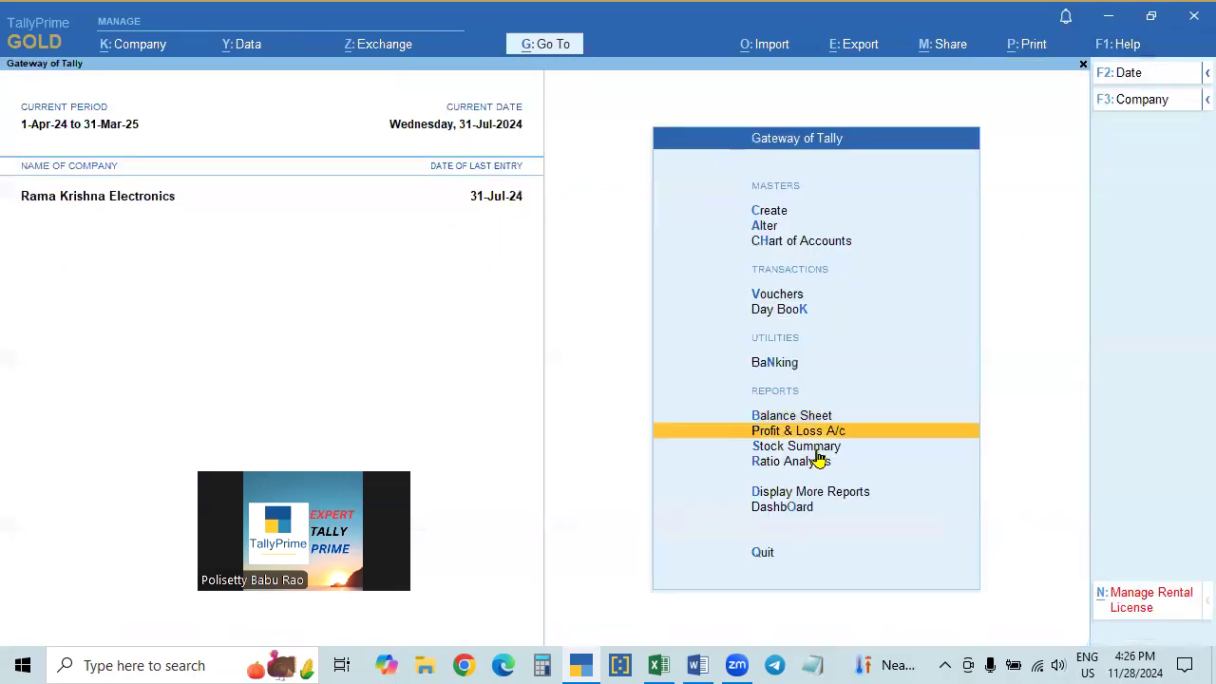
click(780, 313)
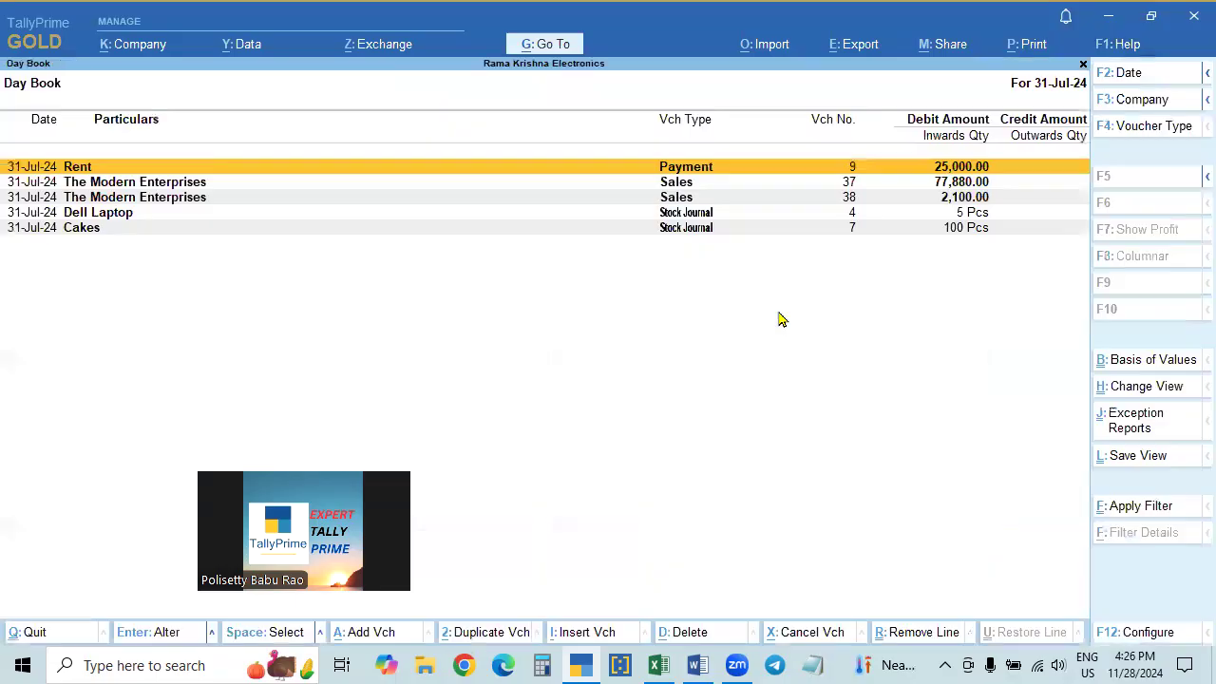
key(Escape)
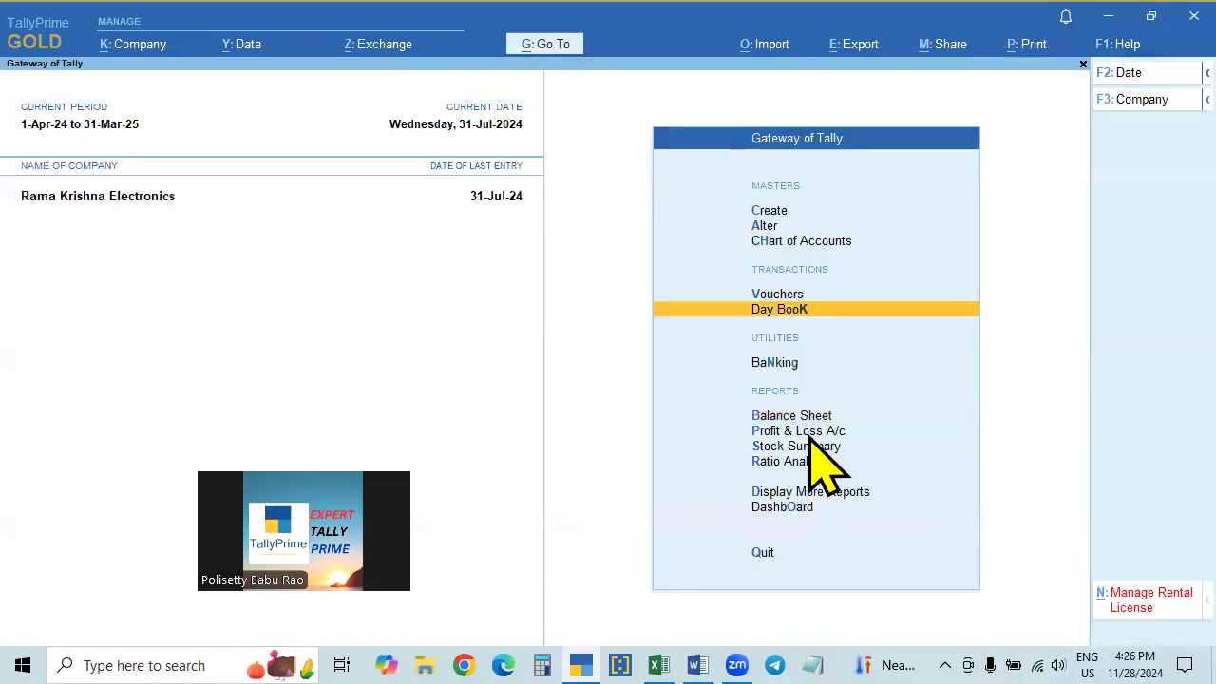
Reopen the Rent payment voucher from the Day Book to examine its striped entry line, and return to the Day Book.
click(777, 296)
key(Escape)
key(Return)
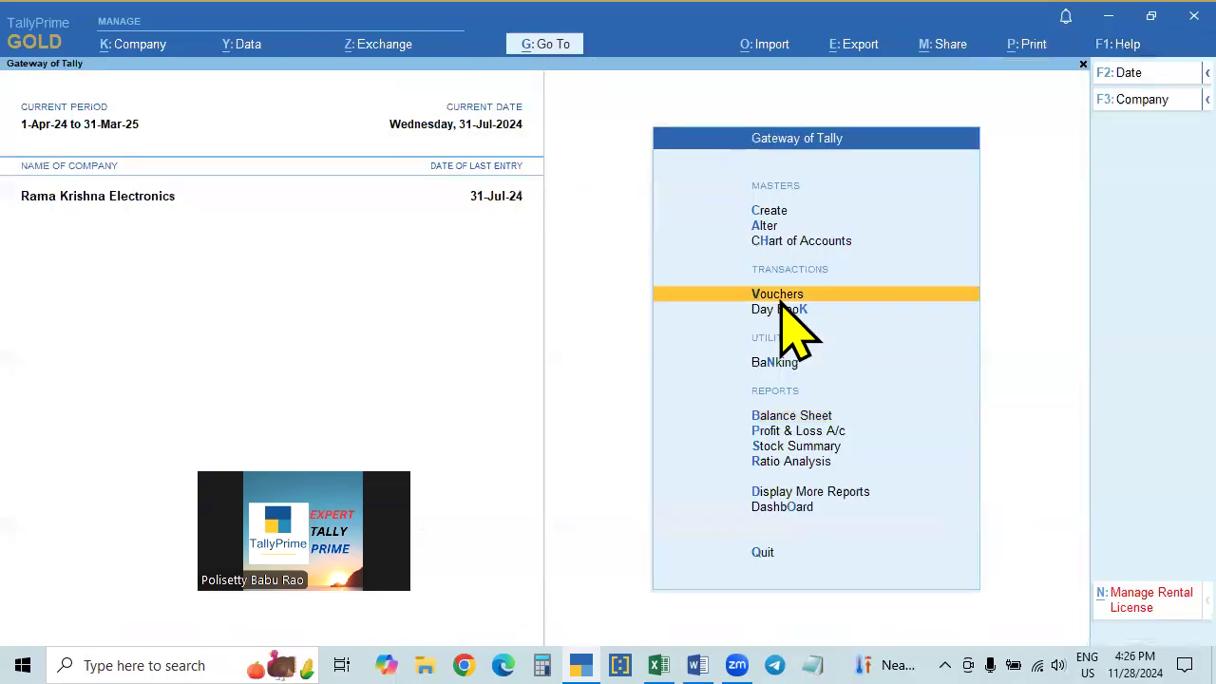
click(781, 310)
key(Return)
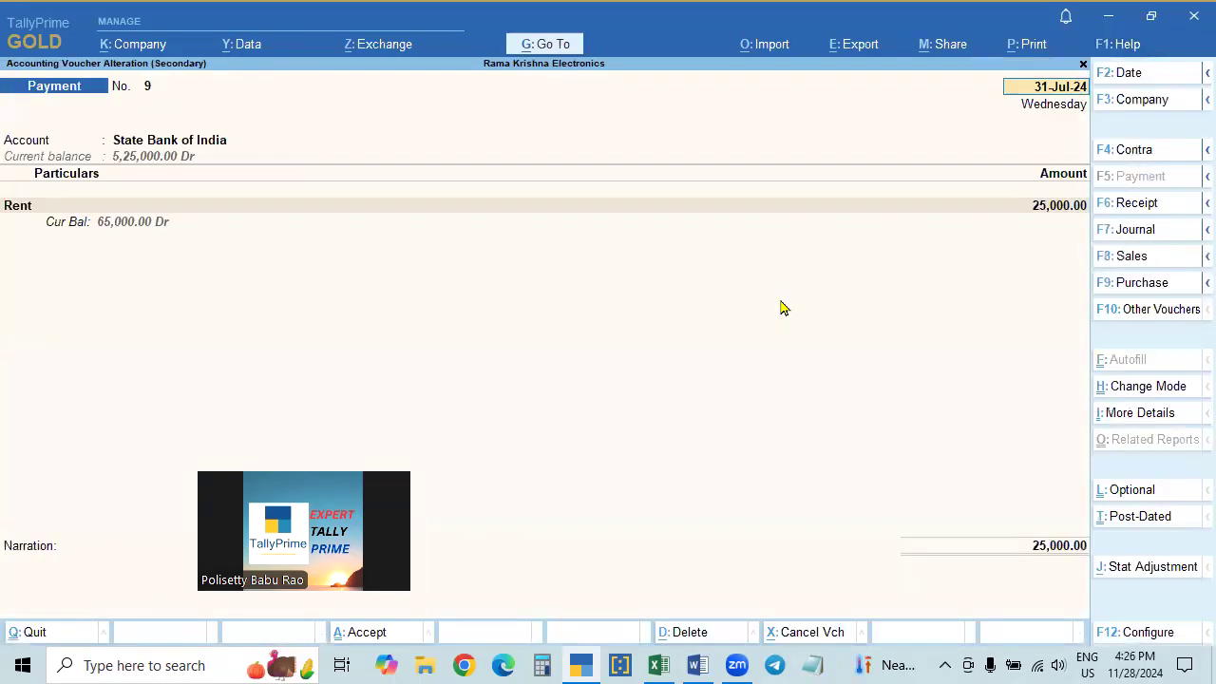
key(Escape)
click(528, 419)
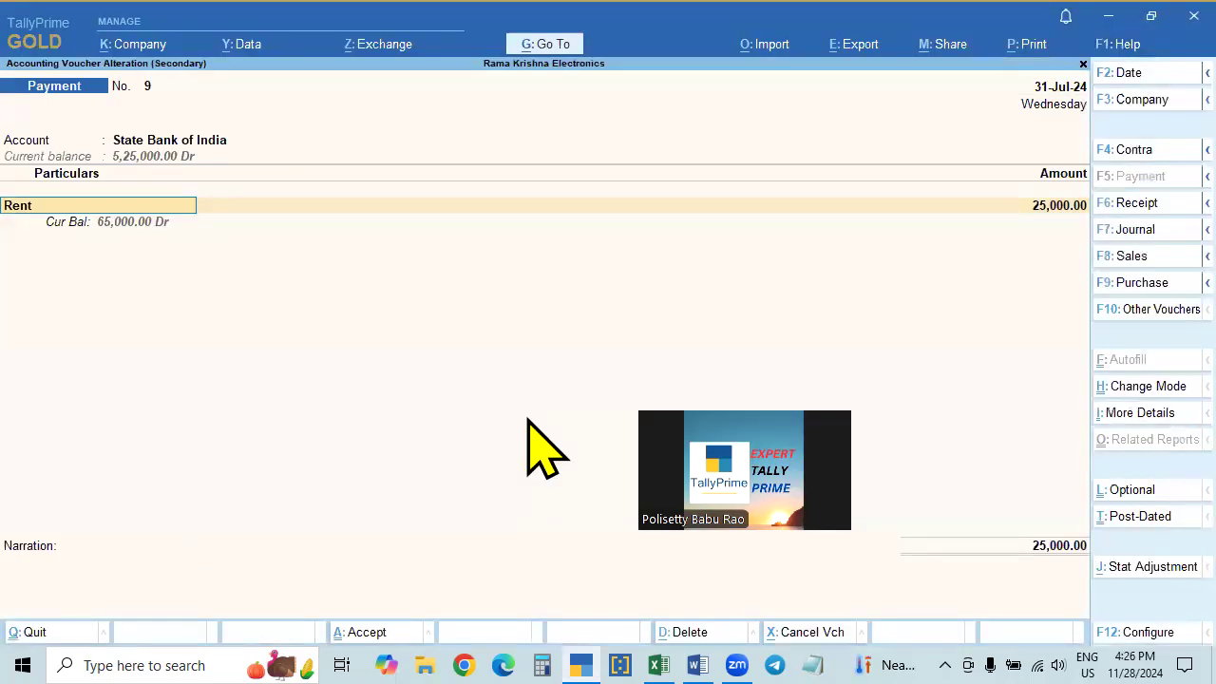
click(529, 415)
key(Escape)
key(Return)
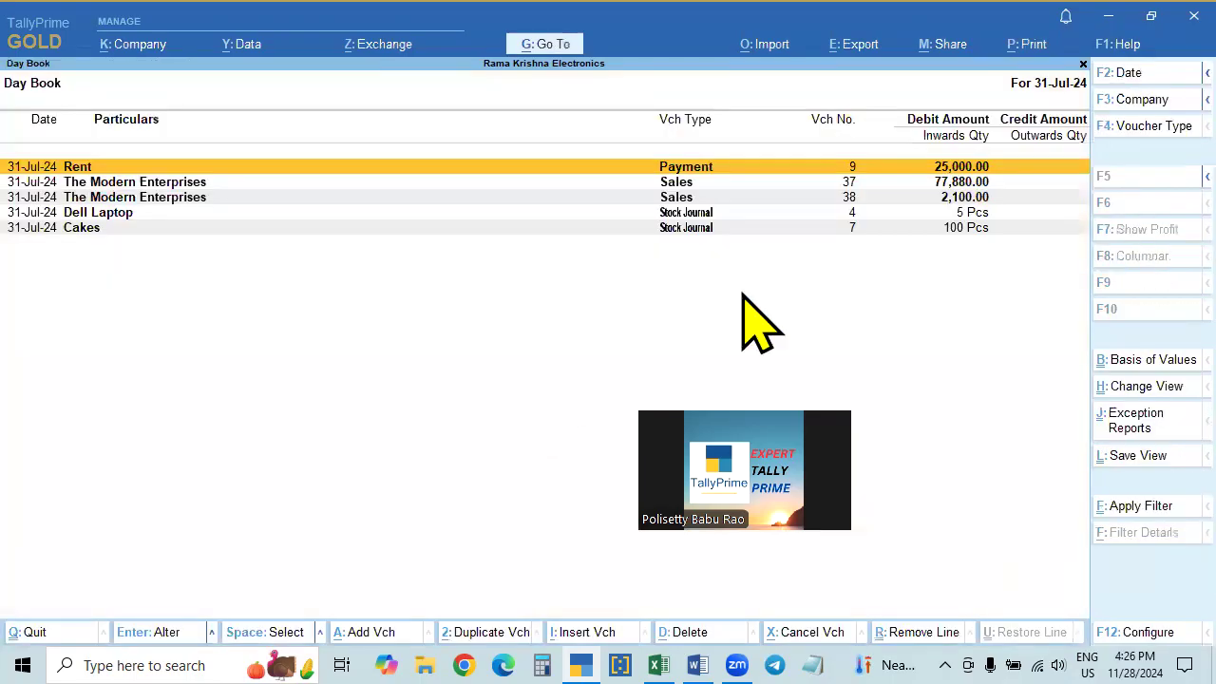
Open Sales voucher 37 from the Day Book and preview its Tax Invoice printout with Stripe View enabled.
click(676, 187)
click(675, 193)
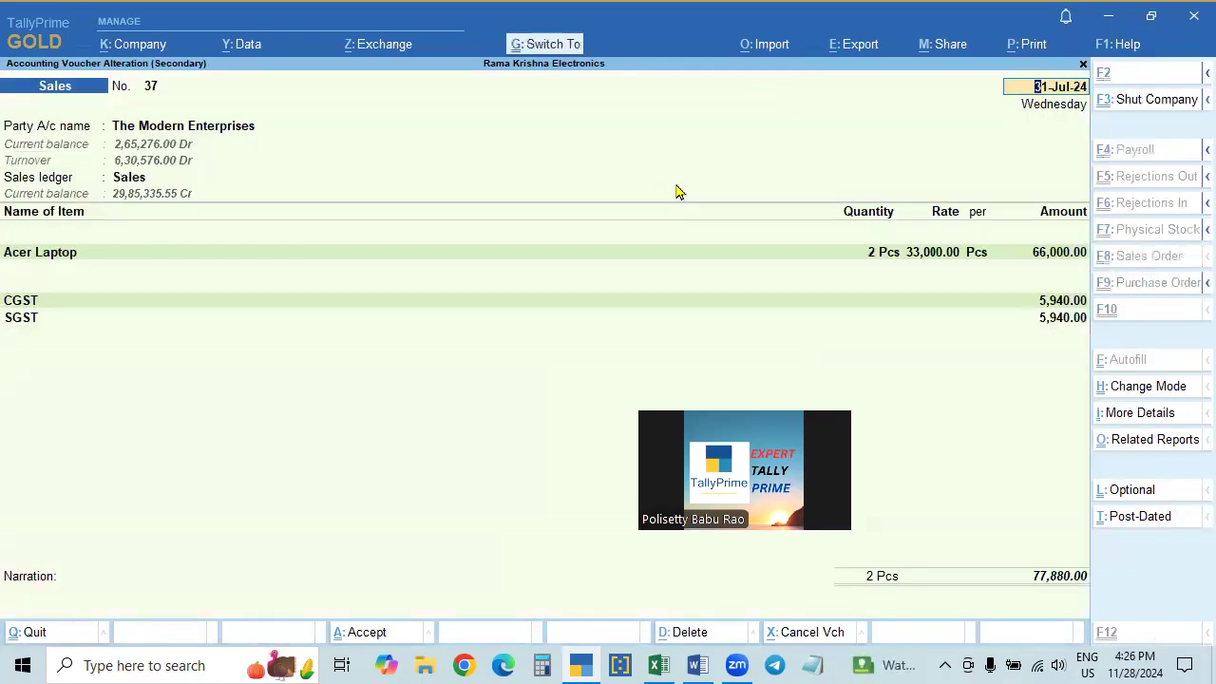
key(ctrl)
key(ctrl+p)
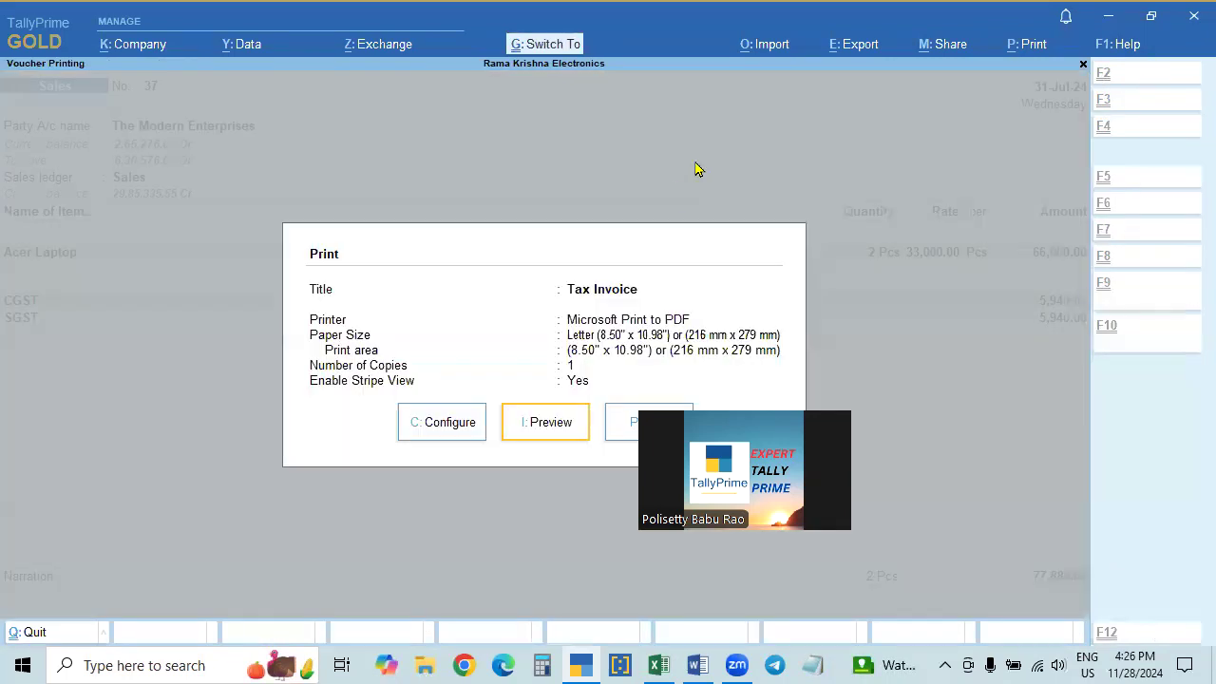
click(570, 419)
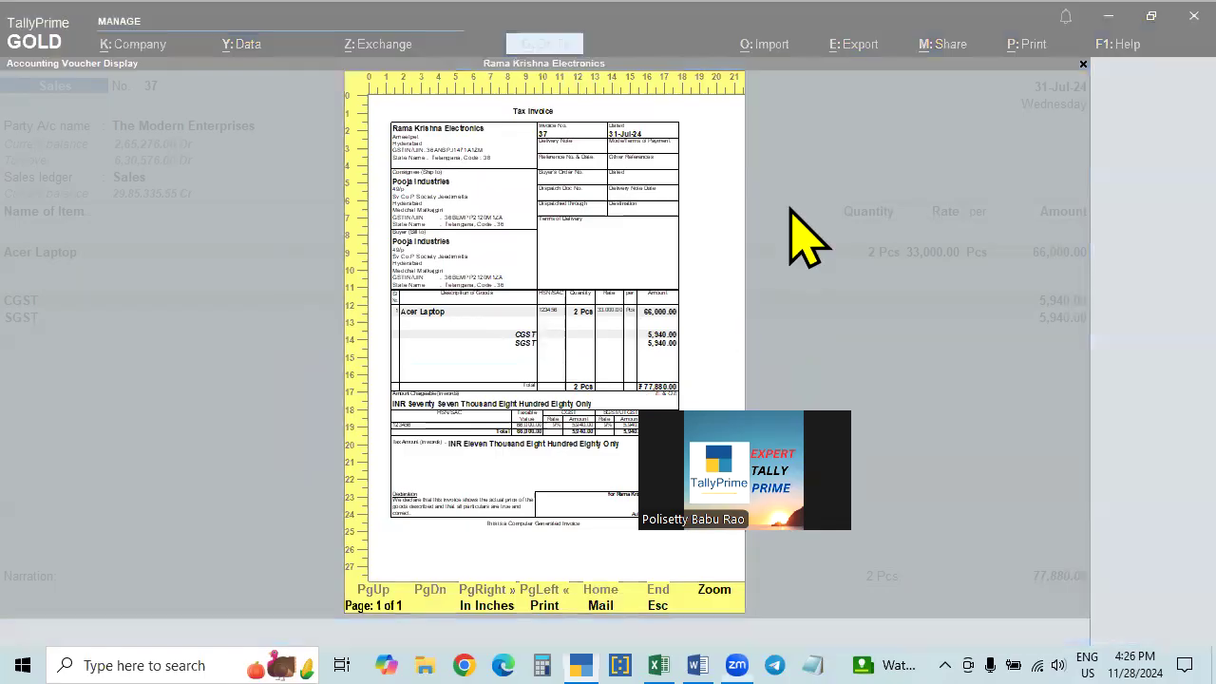
Zoom into the Tax Invoice preview to examine the stripes on the item and tax lines, and return to the print settings.
click(661, 325)
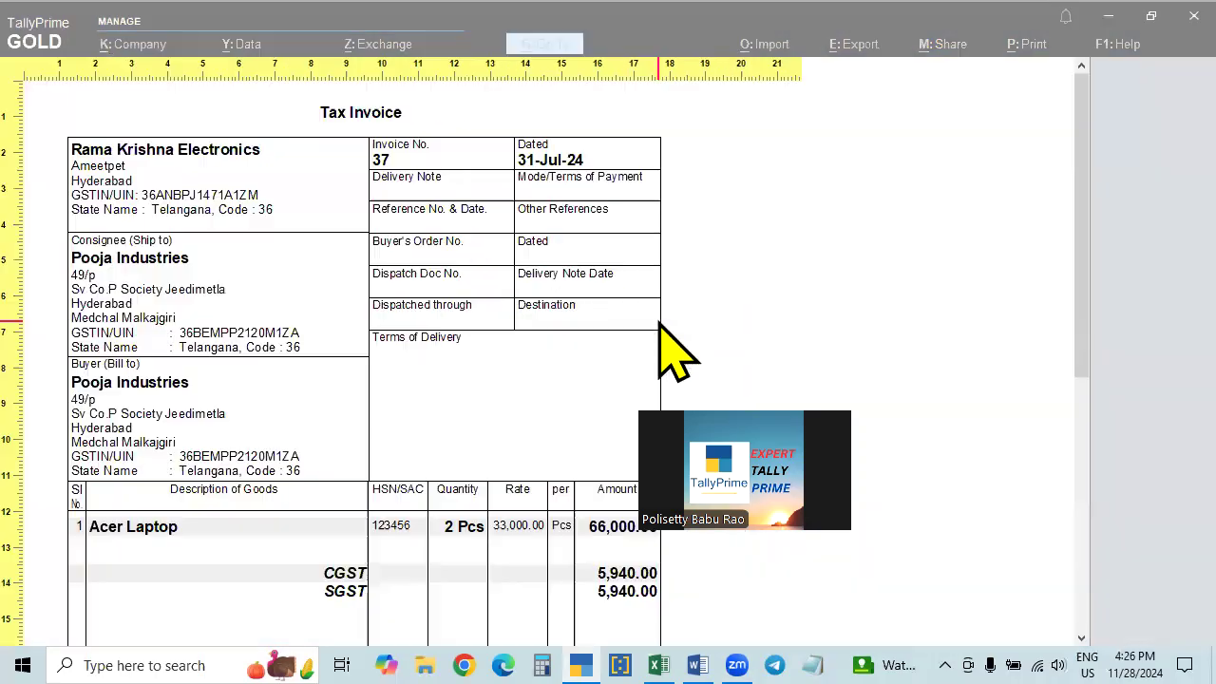
scroll(570, 375, down, 2)
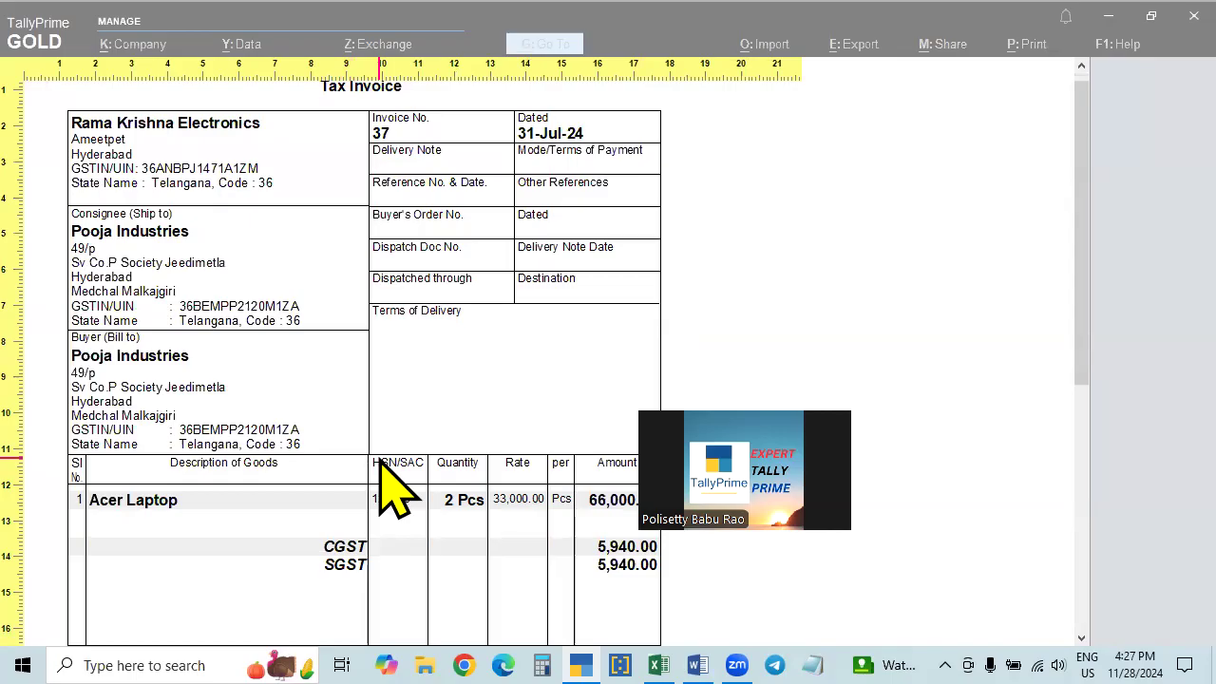
click(613, 549)
key(Escape)
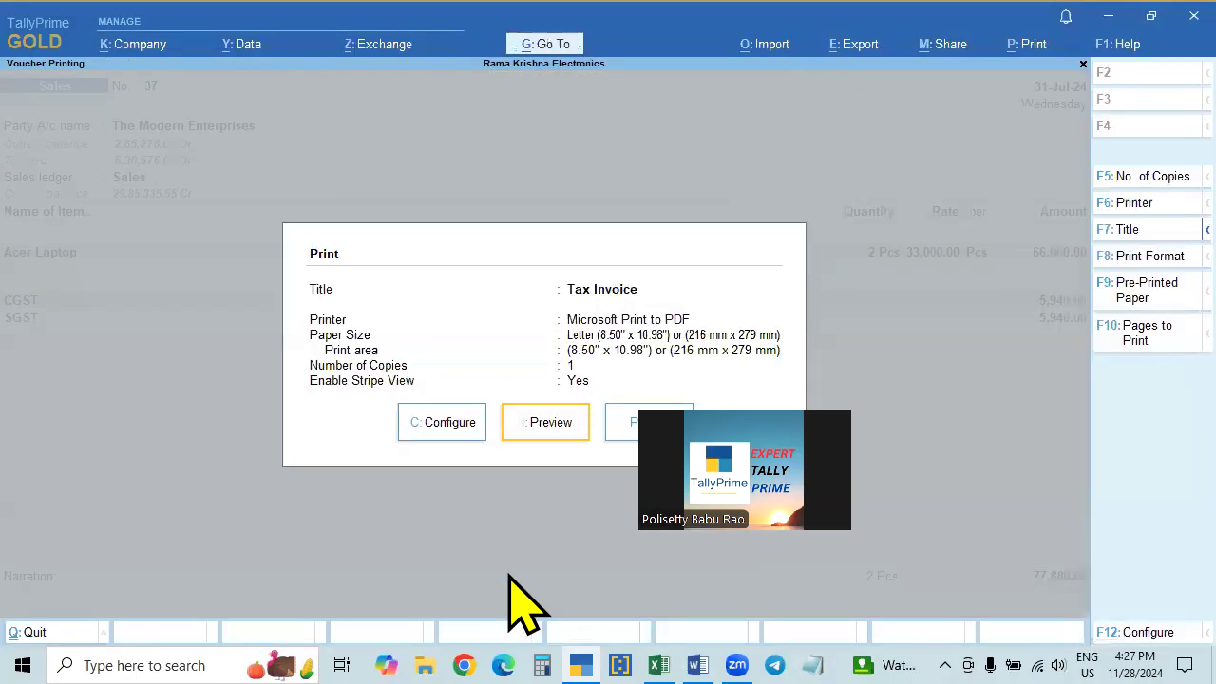
Set Enable Stripe View to No in the print configuration of the Tax Invoice.
click(442, 421)
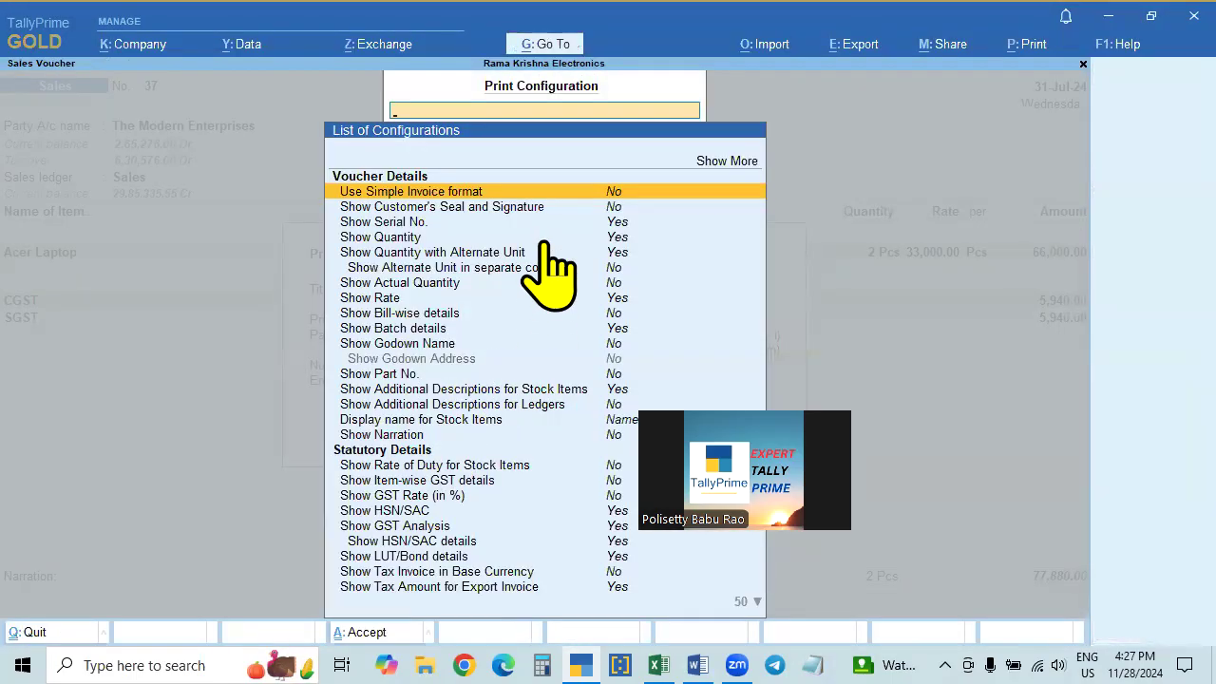
text(Strip)
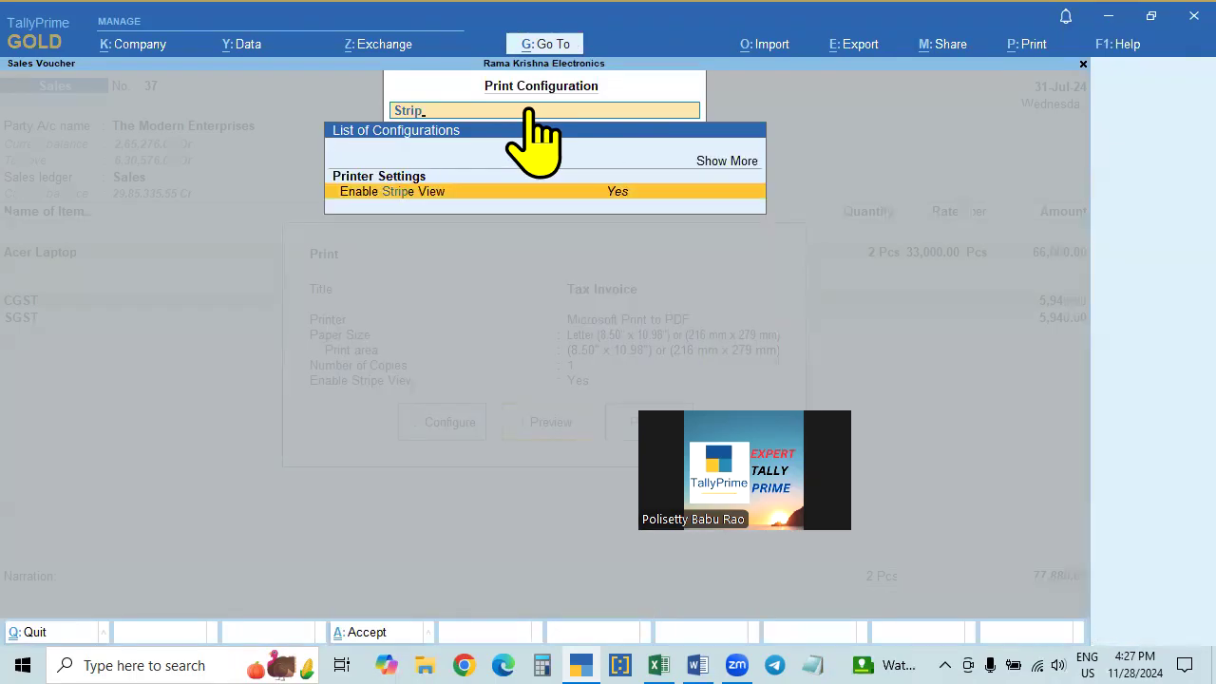
key(Return)
key(Escape)
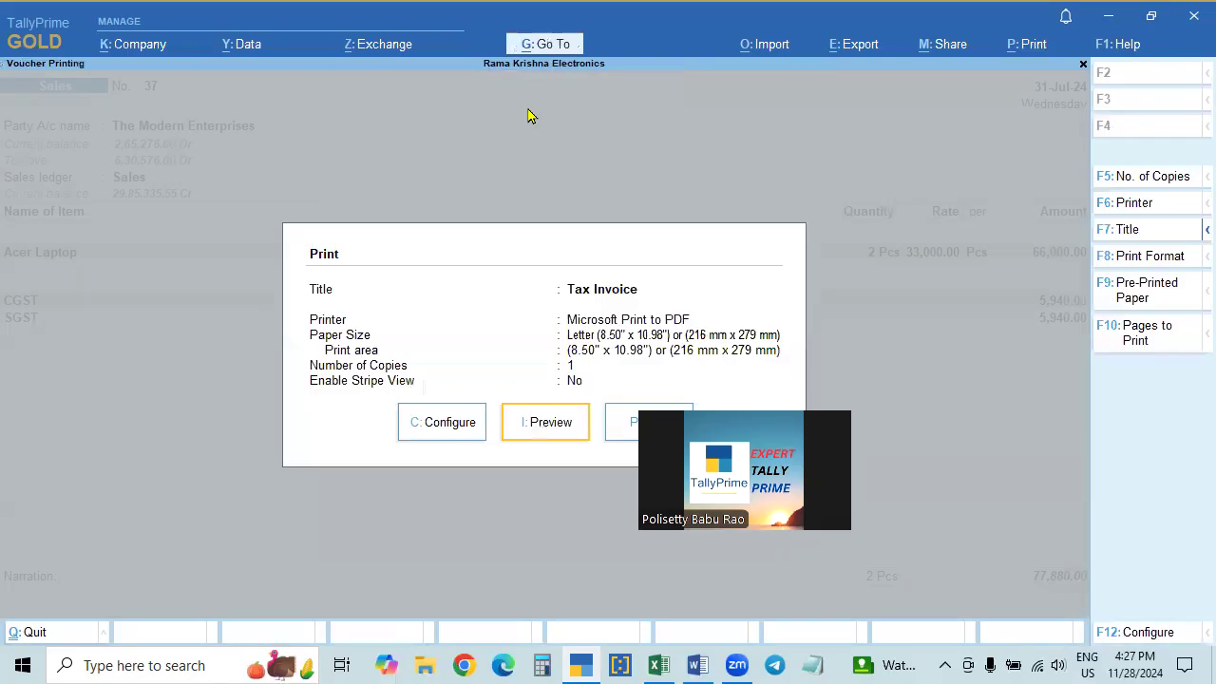
Preview the Tax Invoice with Stripe View disabled, examine its item lines up close, and return to the Sales voucher.
click(542, 426)
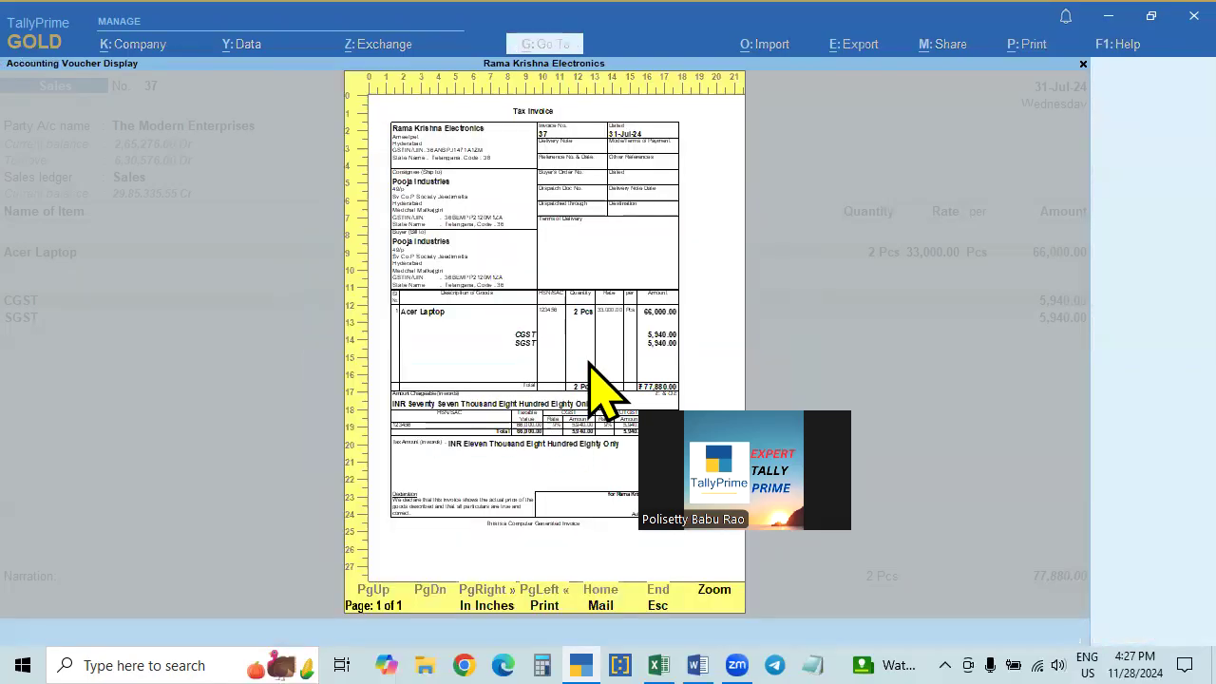
click(508, 380)
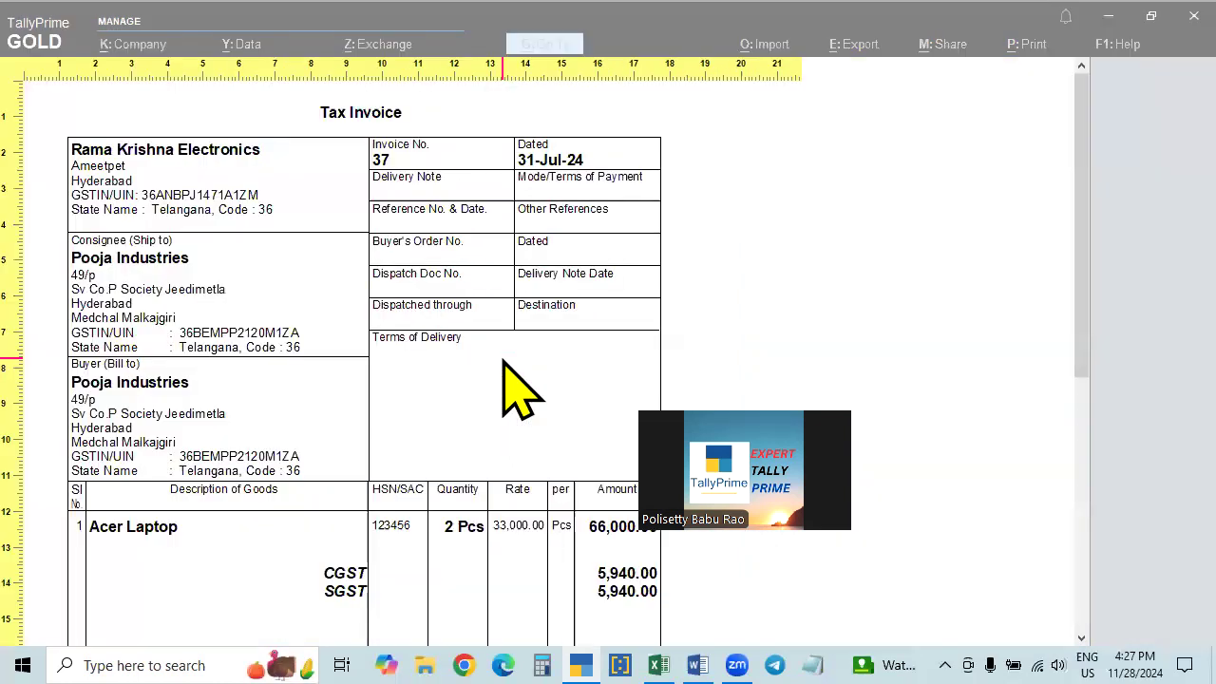
scroll(506, 389, down, 2)
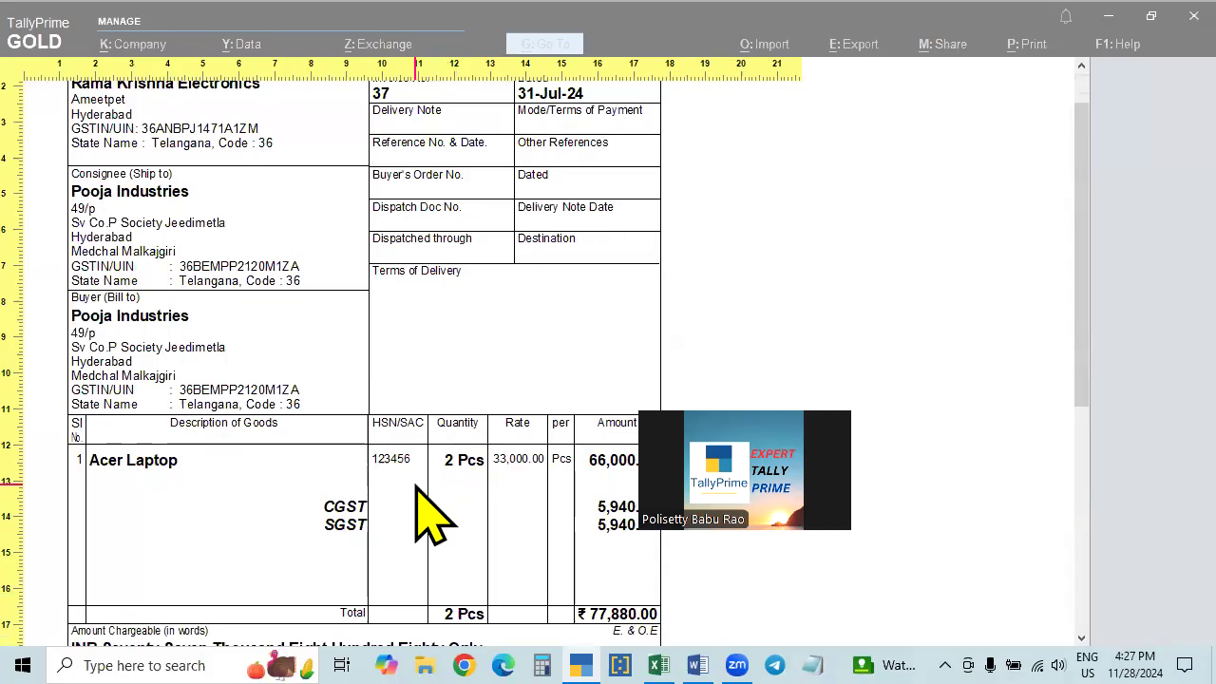
key(Escape)
key(Escape)
key(Escape)
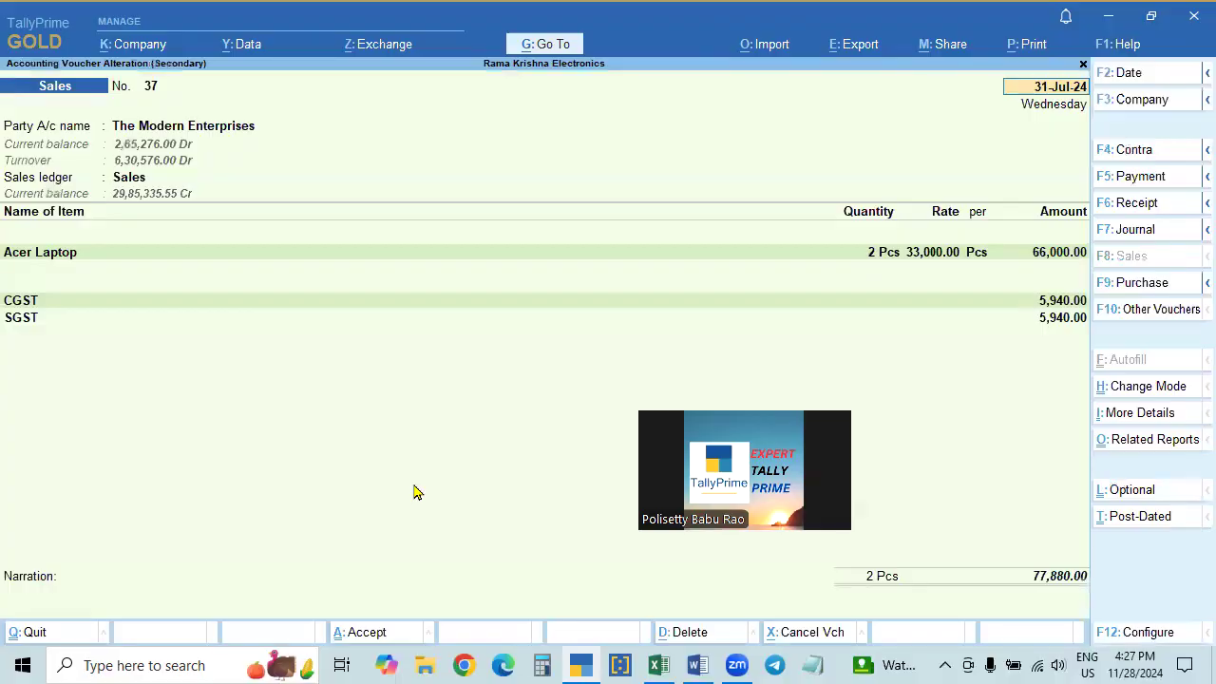
Preview the Tax Invoice of Sales voucher 37 again to recheck its unstriped item lines, returning to the print settings.
key(alt+p)
key(i)
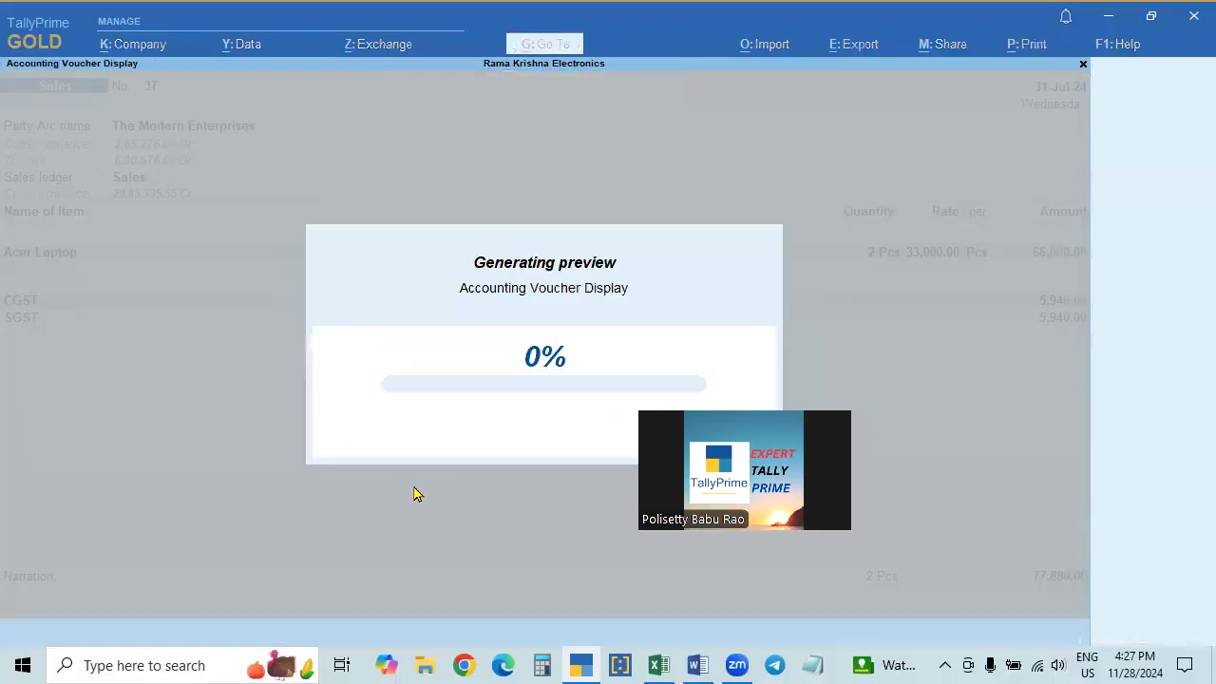
click(436, 549)
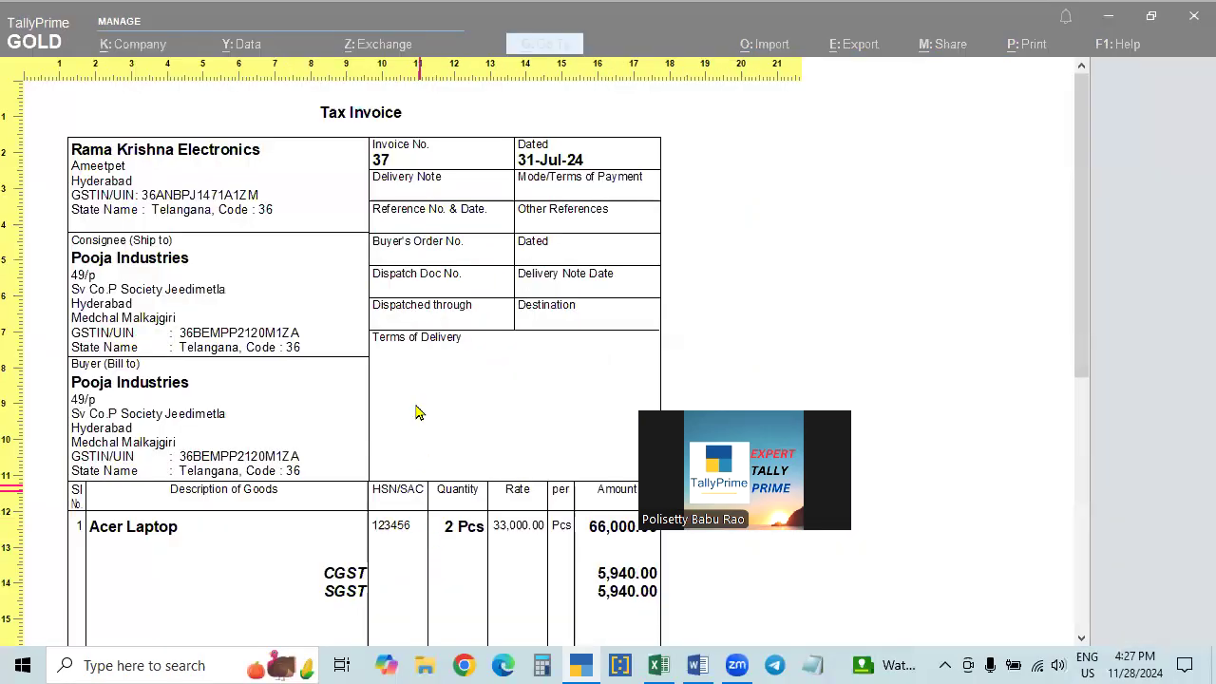
scroll(415, 409, down, 1)
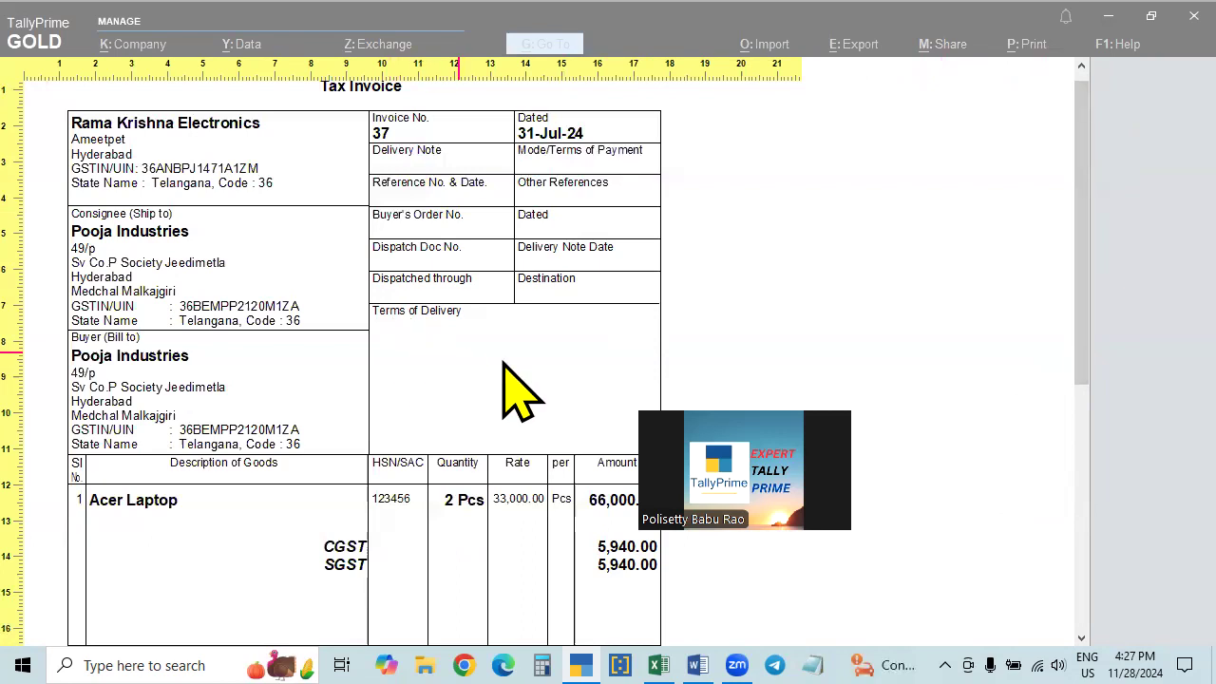
key(Escape)
key(Escape)
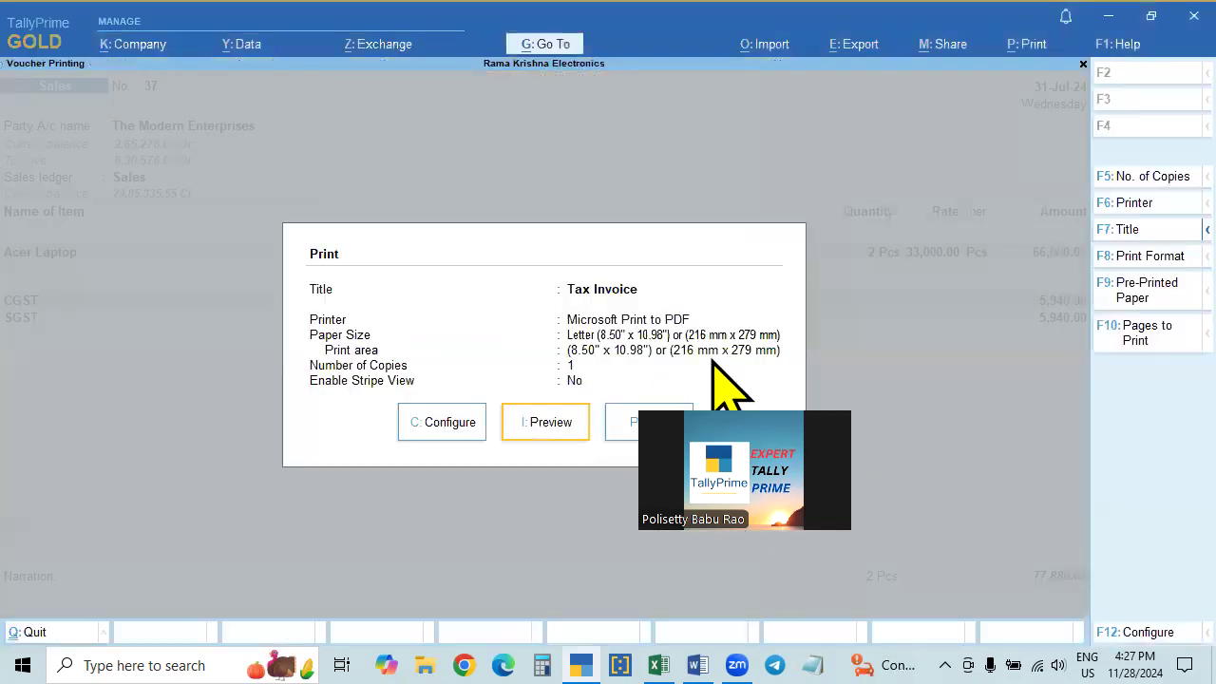
Set Enable Stripe View back to Yes in the Tax Invoice's print configuration.
click(444, 421)
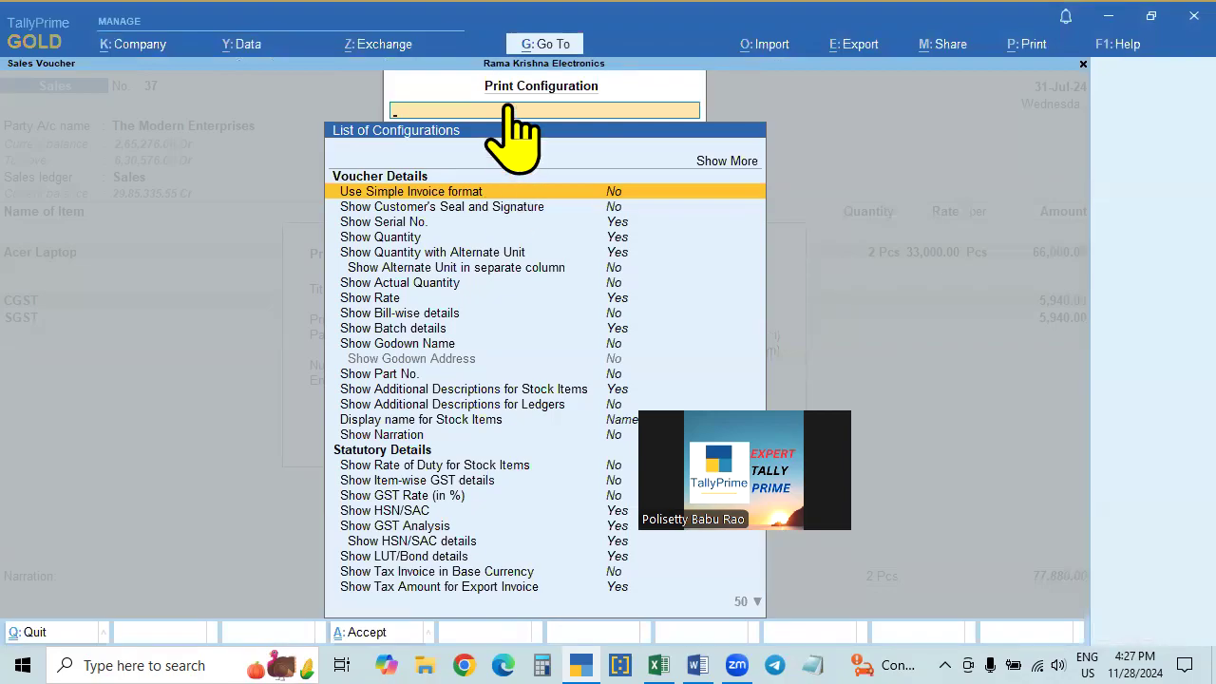
text(Strip)
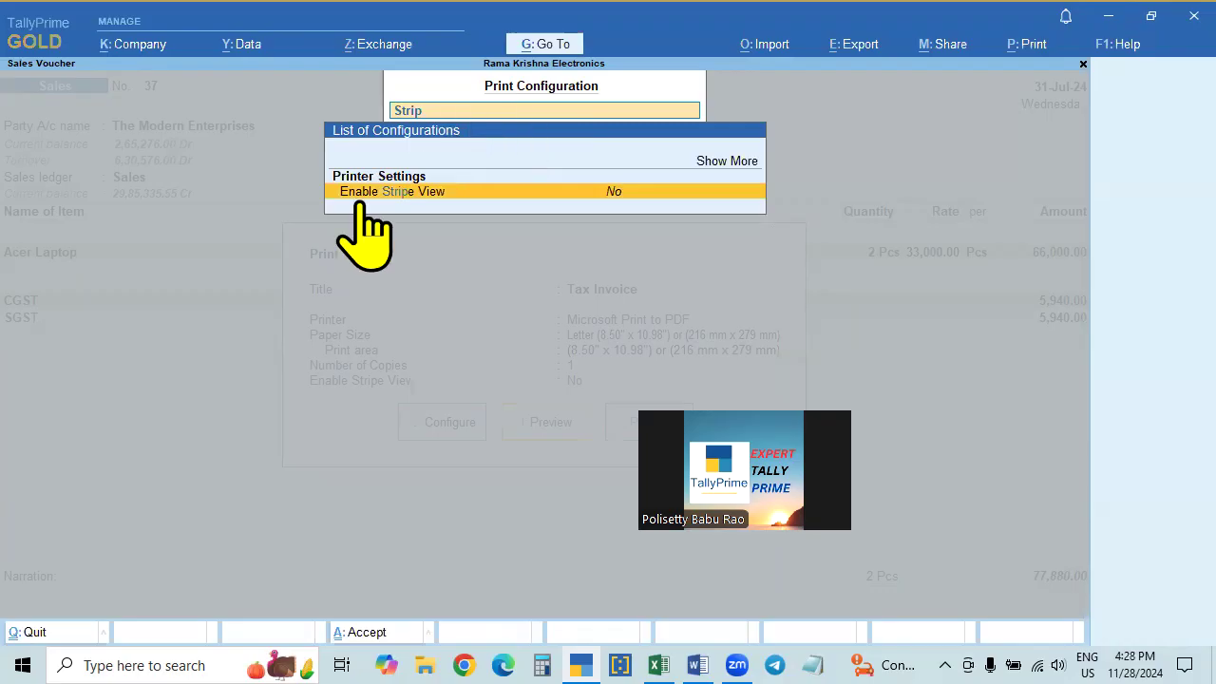
click(616, 194)
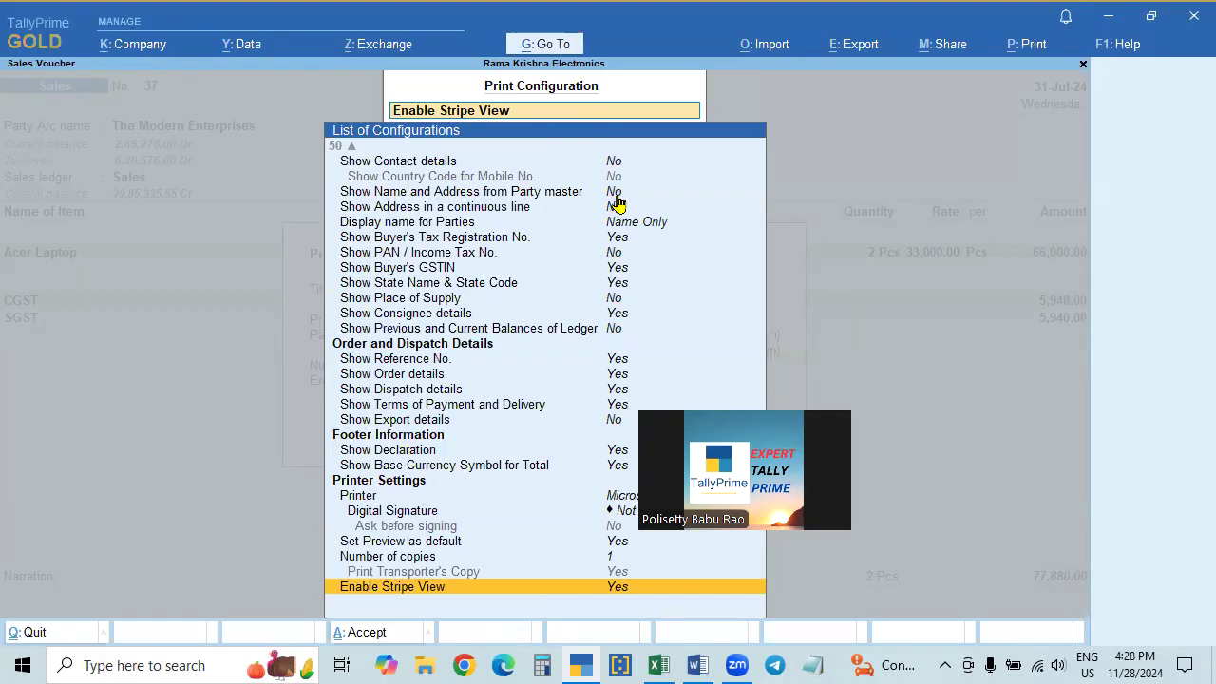
key(Escape)
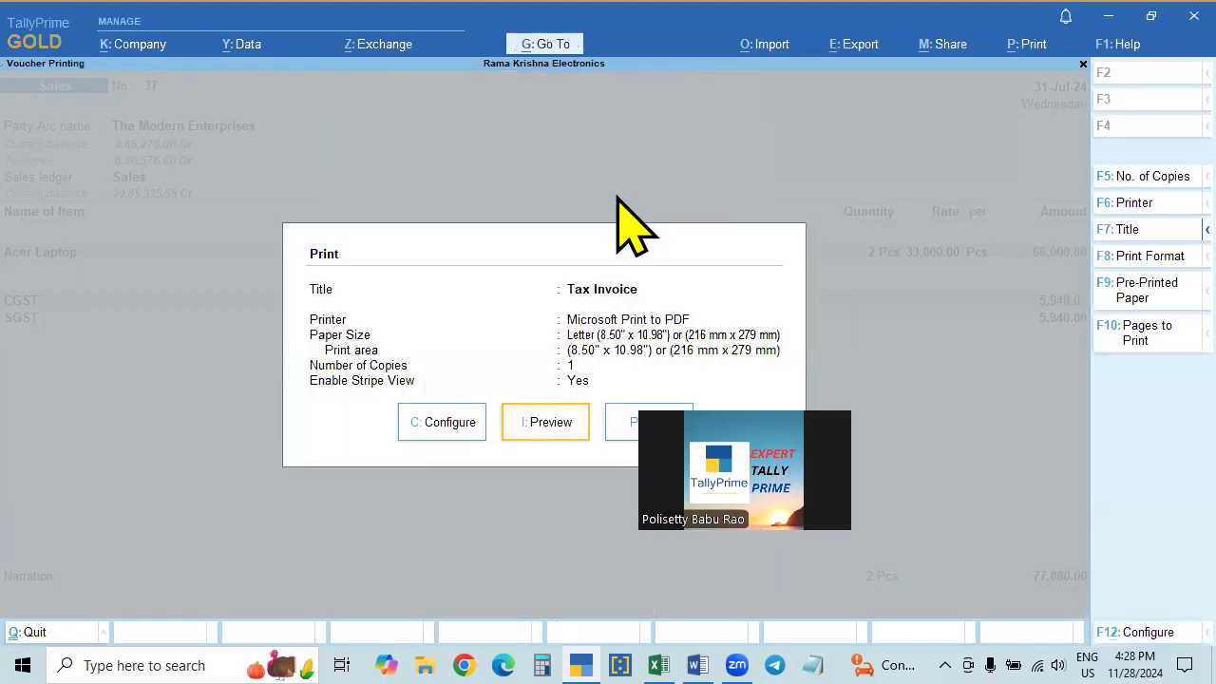
Preview the Tax Invoice with Stripe View re-enabled, inspect its item and tax lines up close, and close the preview.
click(551, 422)
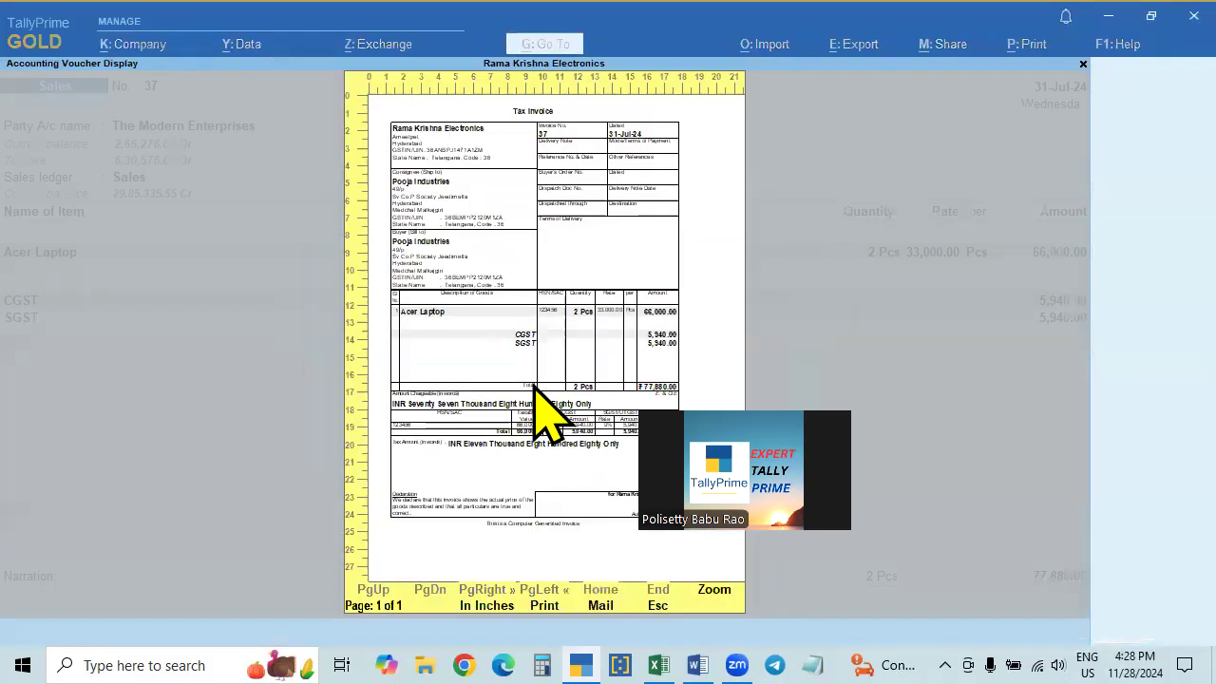
click(575, 388)
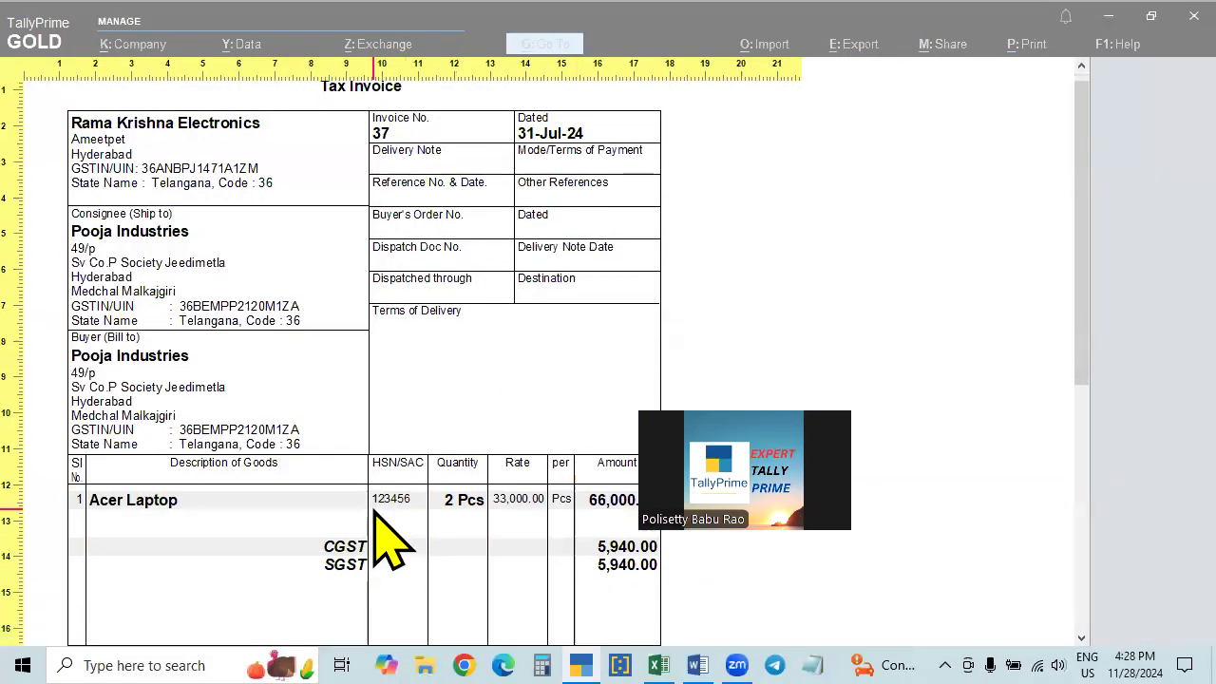
scroll(390, 542, down, 1)
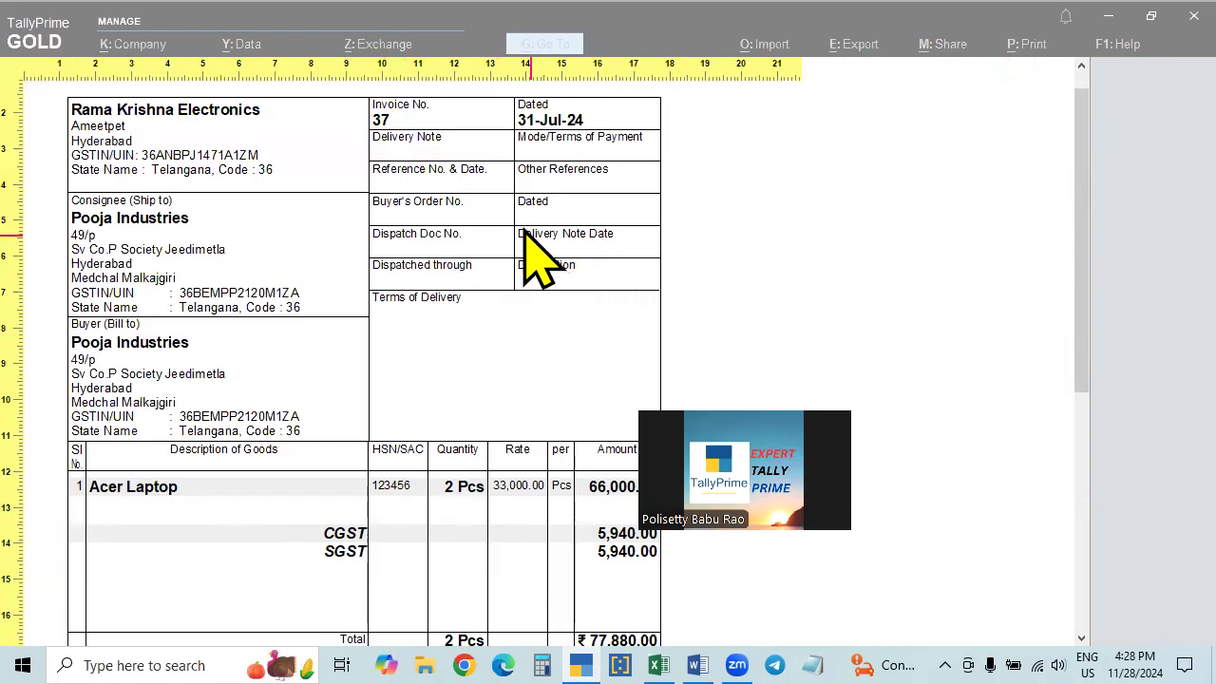
click(551, 408)
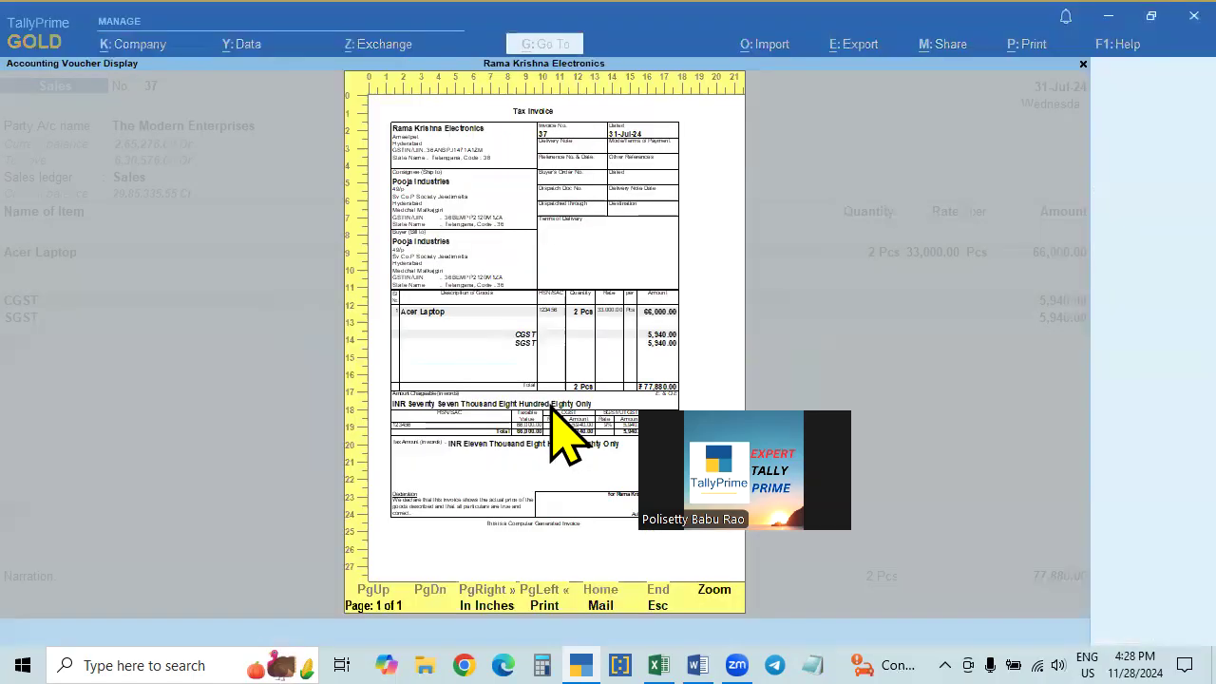
key(Escape)
Check the invoice's print configuration list without changes, and leave Sales voucher 37 to return to the Day Book.
click(442, 422)
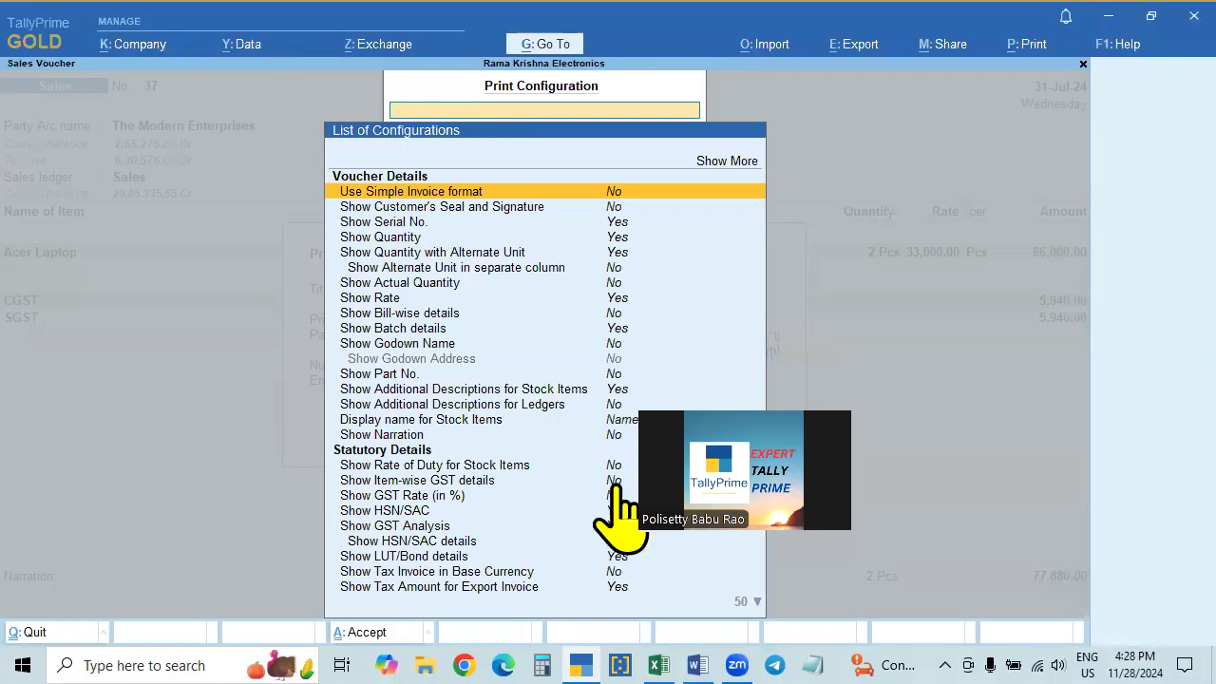
key(Escape)
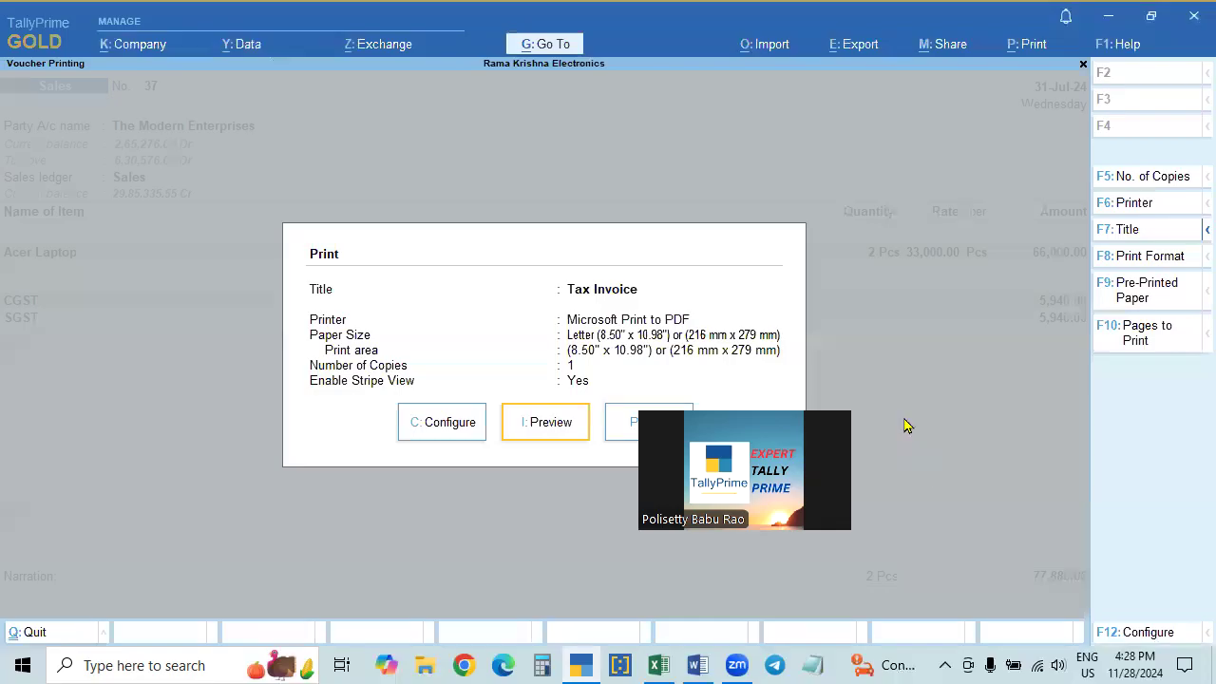
key(Escape)
key(Escape)
key(Return)
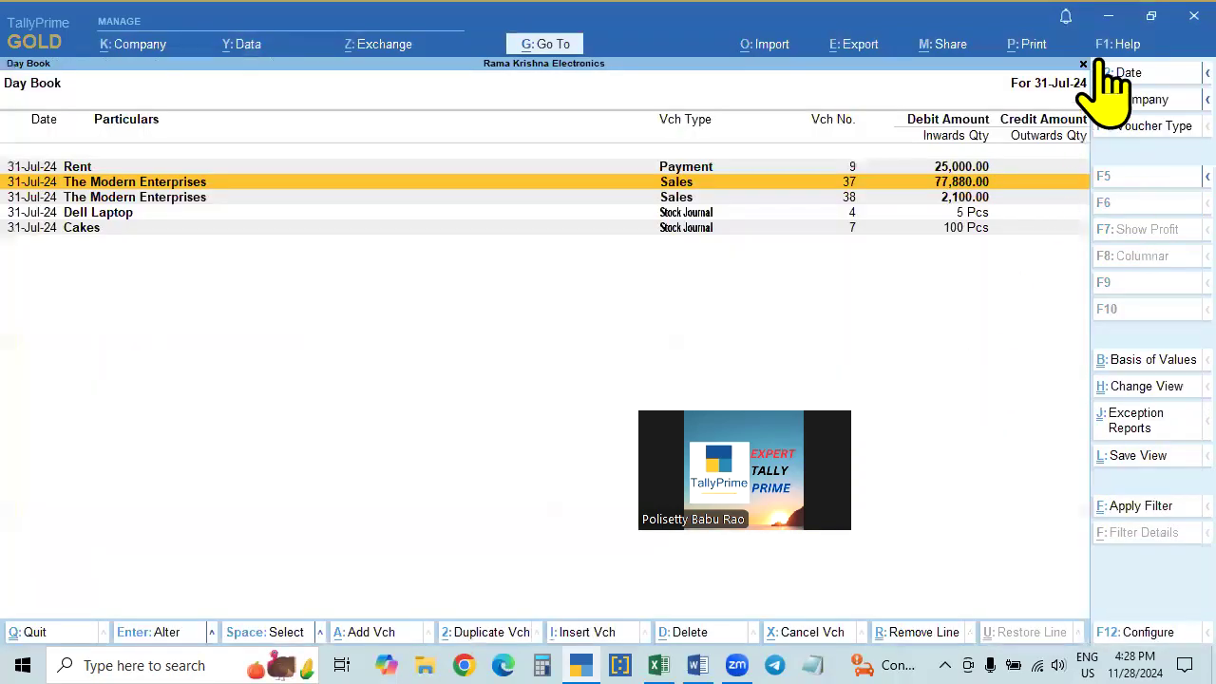
Set Enable Stripe View for Reports and Enable Stripe View for Vouchers to No in the Display Settings, and return to the Day Book.
click(1119, 45)
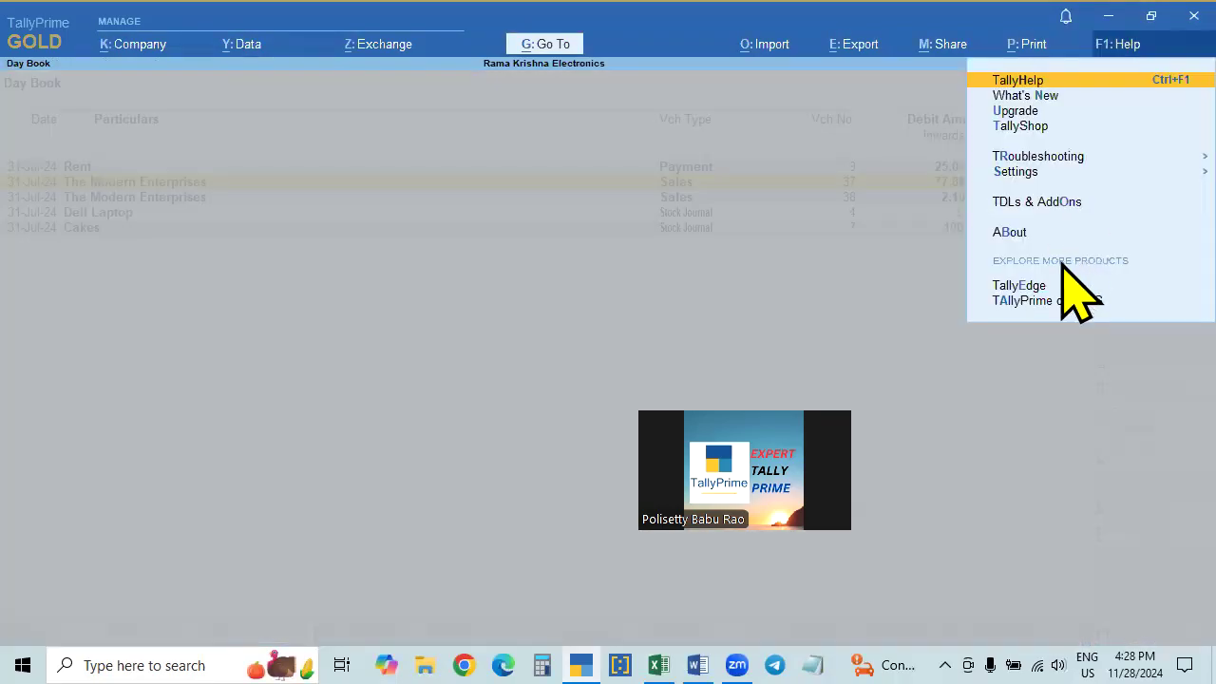
click(1014, 172)
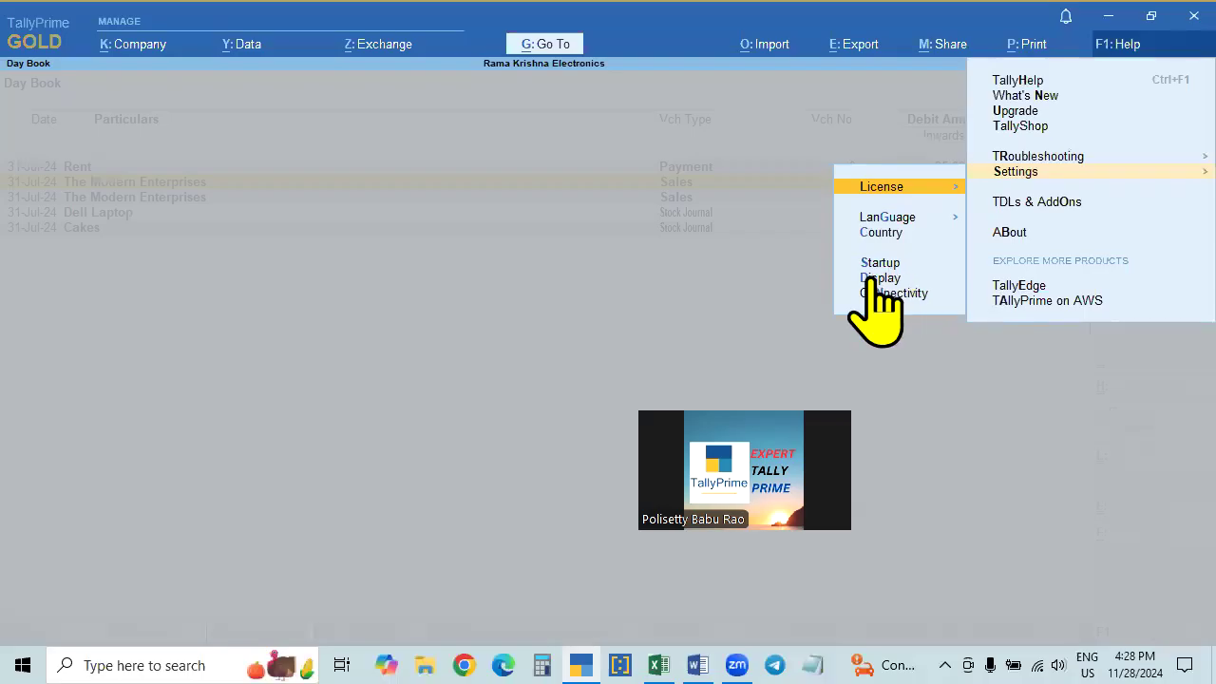
click(874, 278)
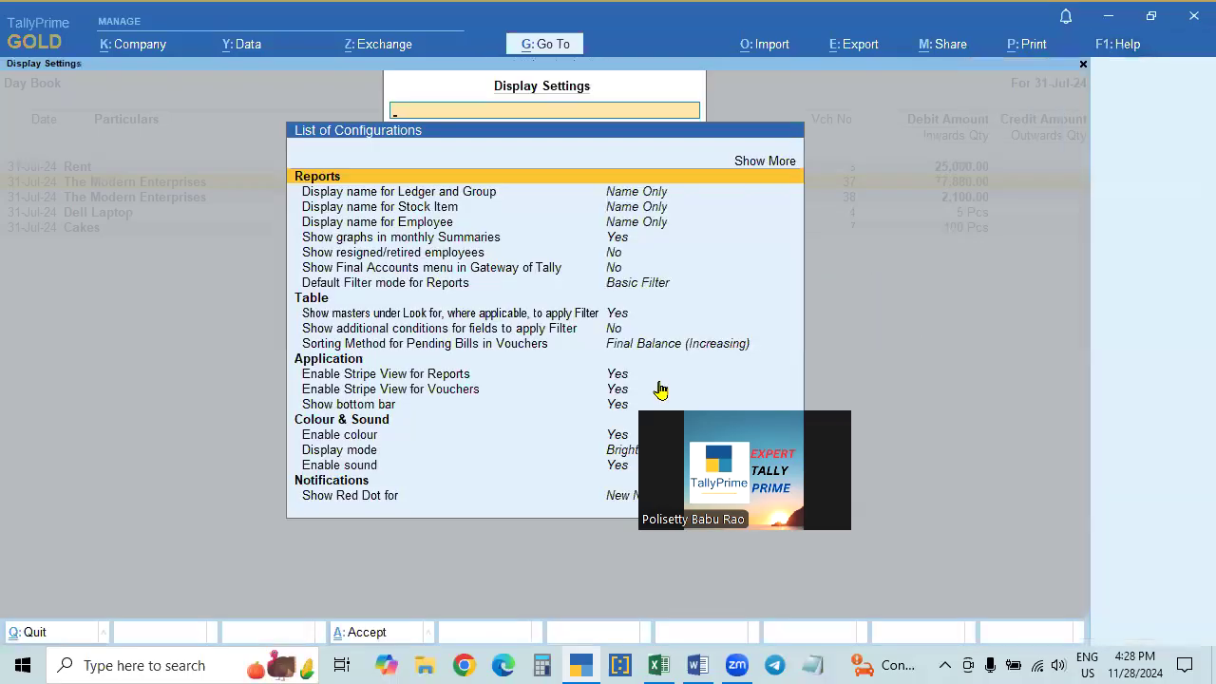
click(619, 378)
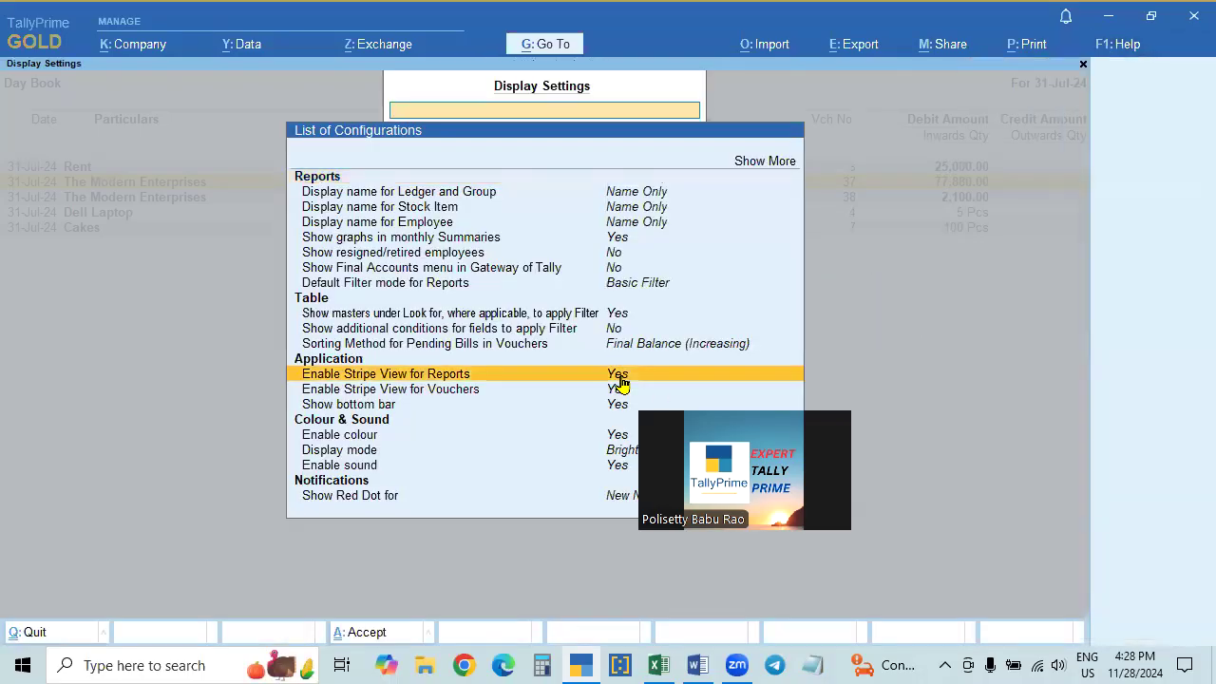
click(619, 379)
key(Down)
key(Return)
key(ctrl+a)
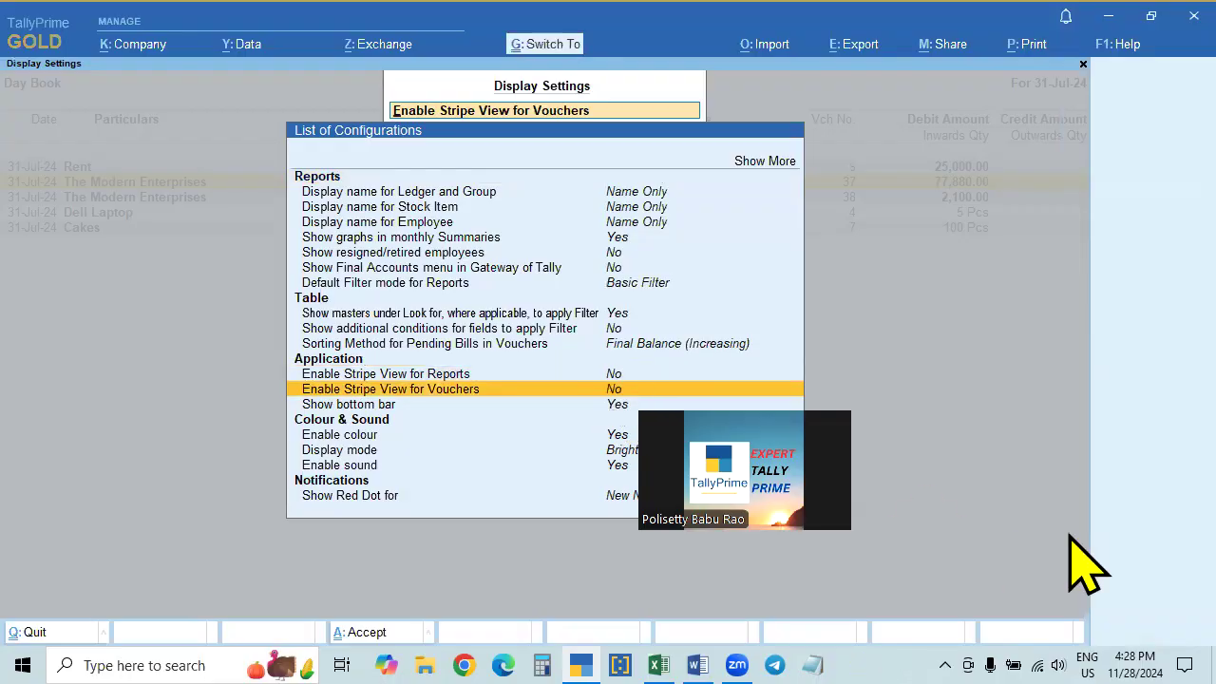
key(Escape)
key(Return)
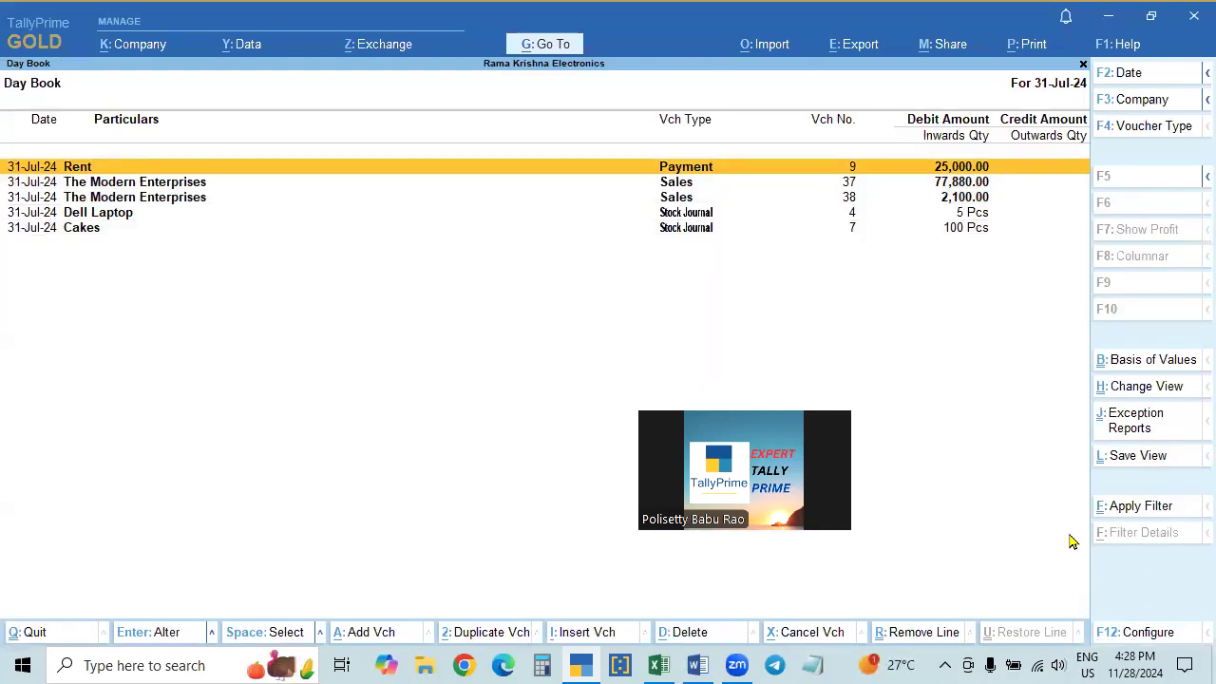
Set Enable Stripe View to Yes in the Day Book's own configuration.
key(F12)
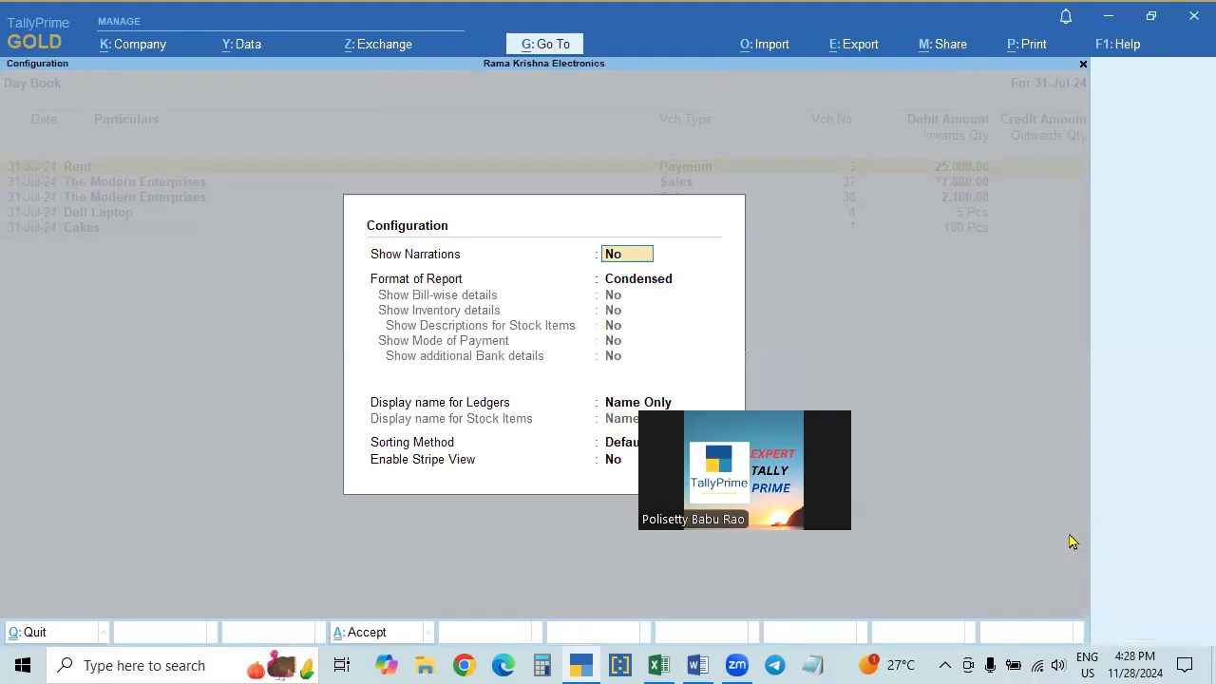
click(610, 460)
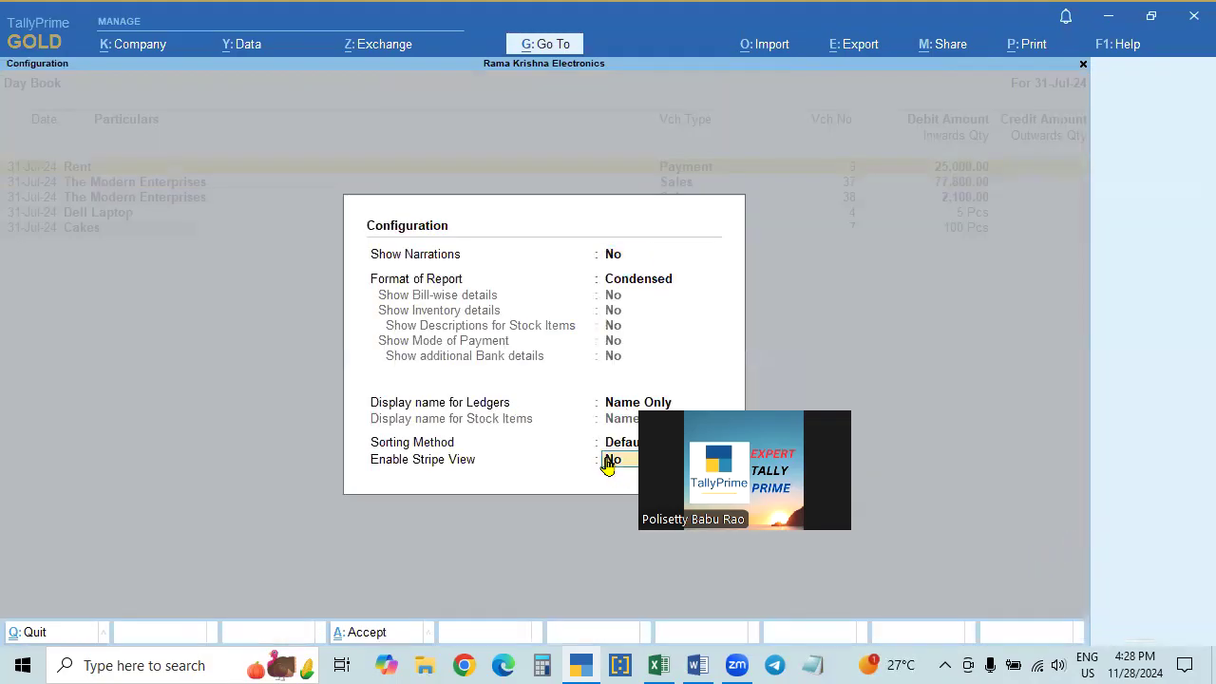
key(Return)
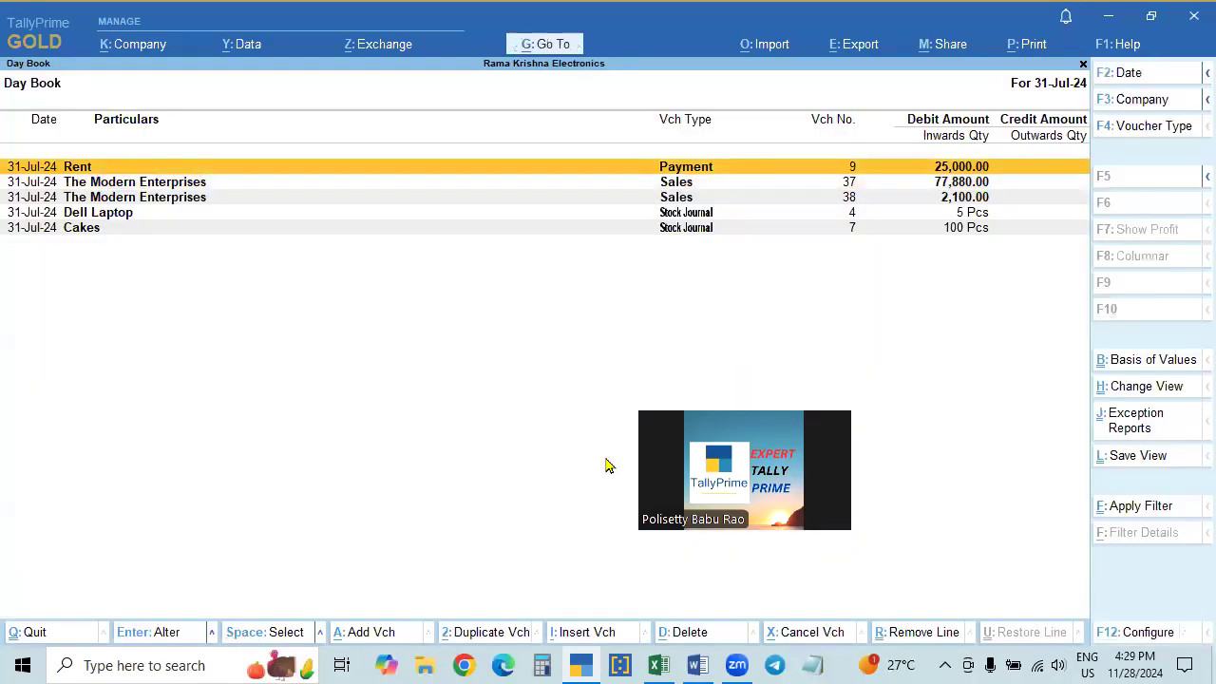
Set Enable Stripe View to No in the Day Book's own configuration and accept the change.
key(F12)
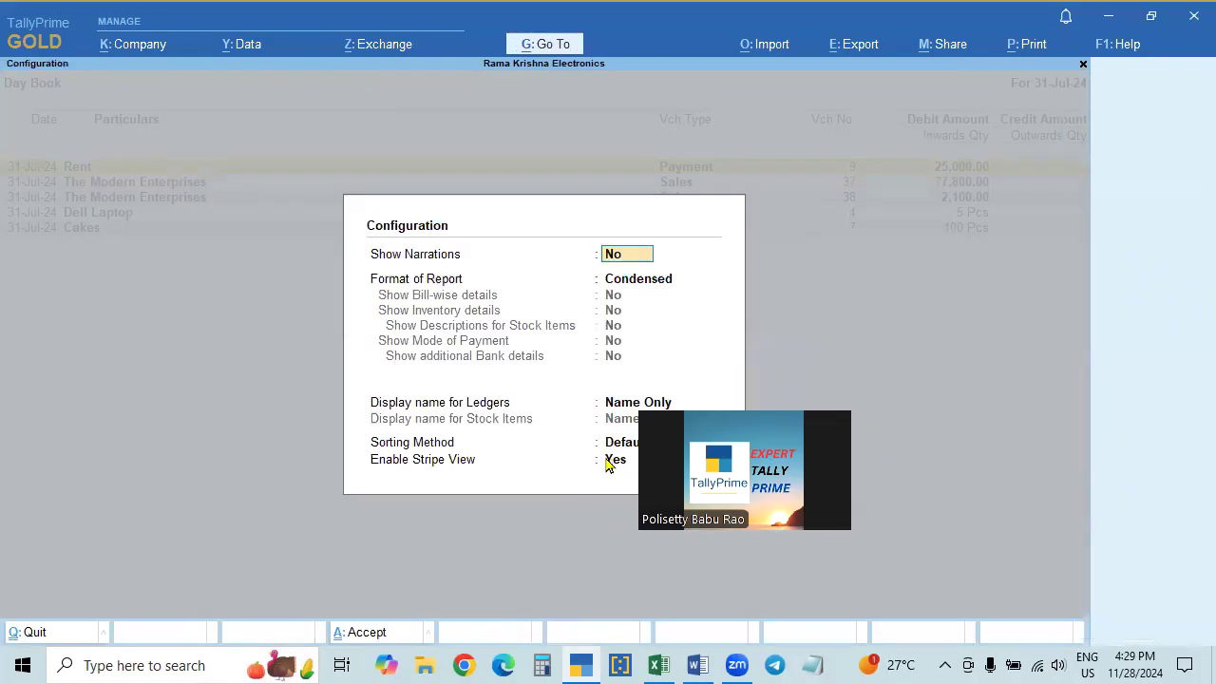
click(610, 460)
key(Return)
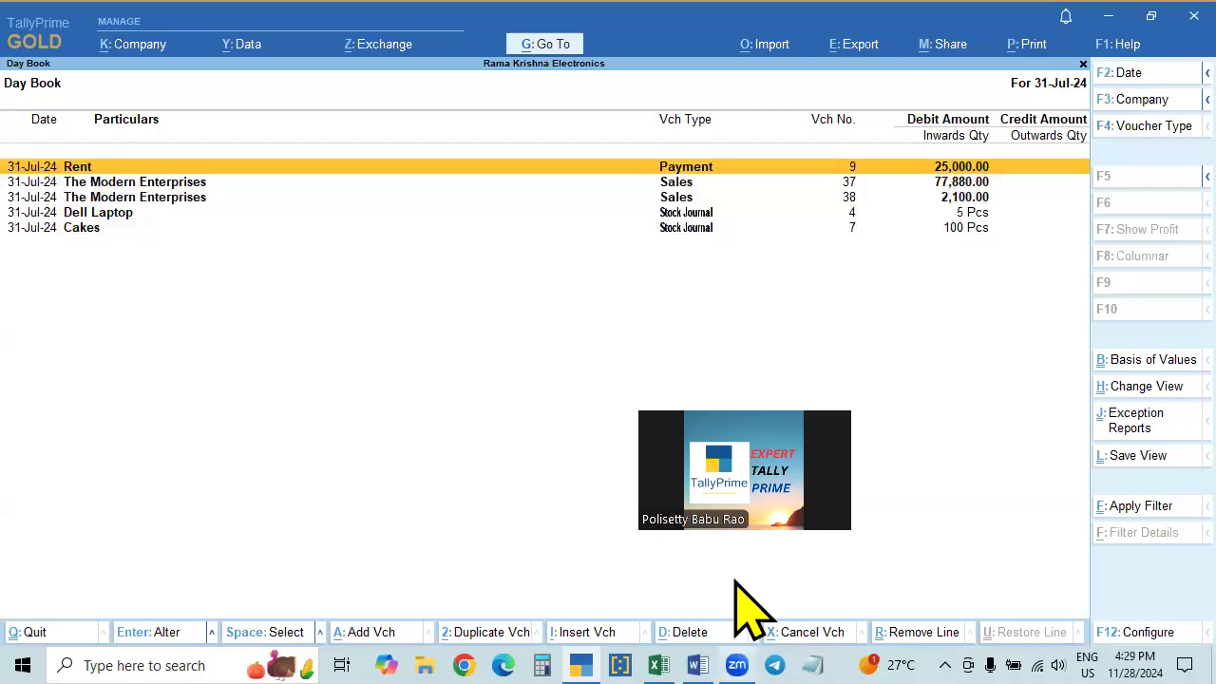
Switch to the TALLY PRIME 5.0 FEATURES document in Word and read feature items 14 to 16.
click(698, 665)
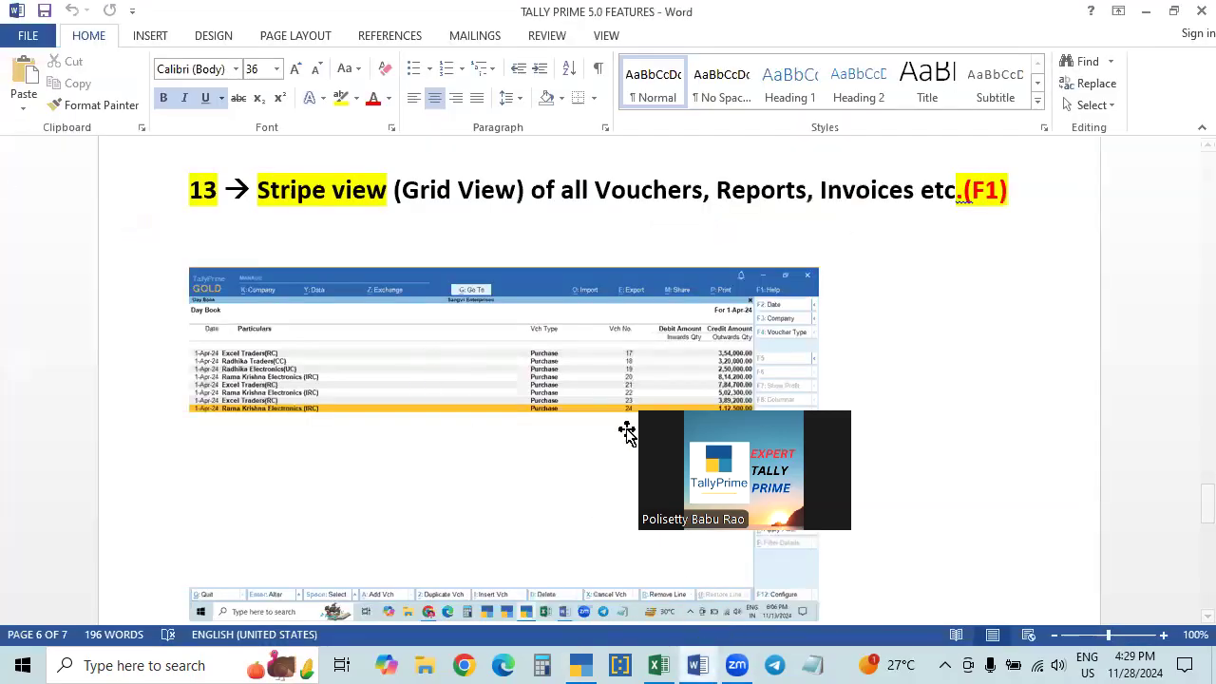
scroll(940, 427, down, 4)
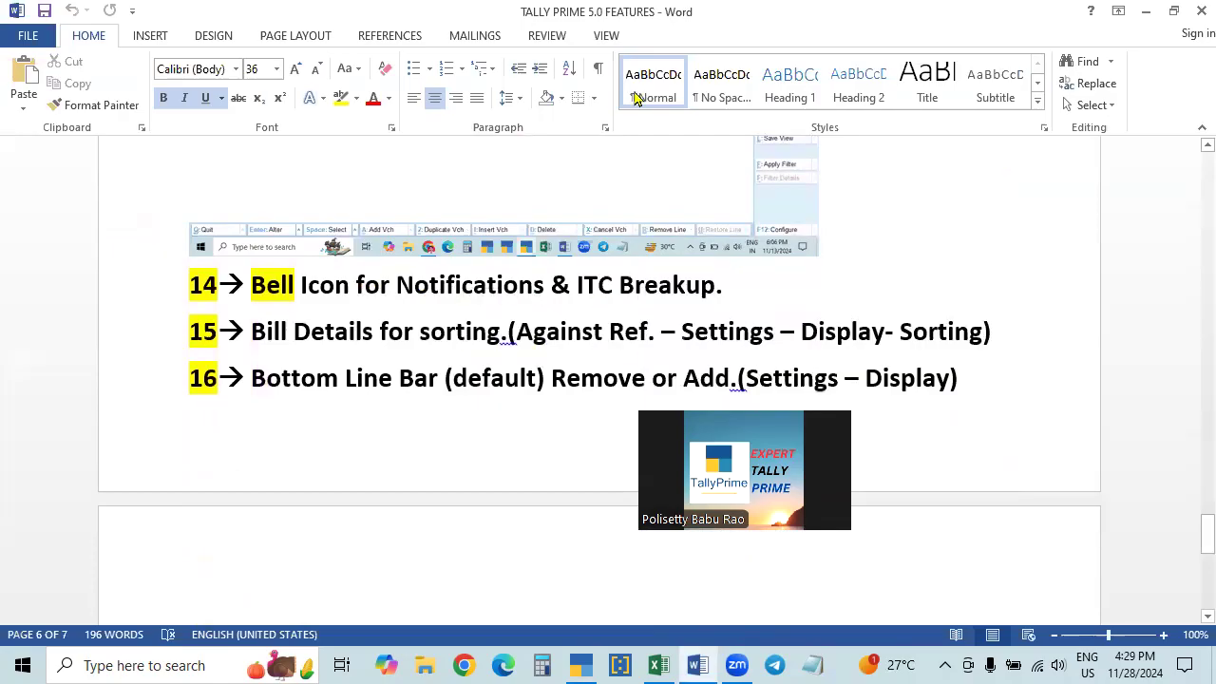
click(718, 559)
drag(718, 558, 915, 330)
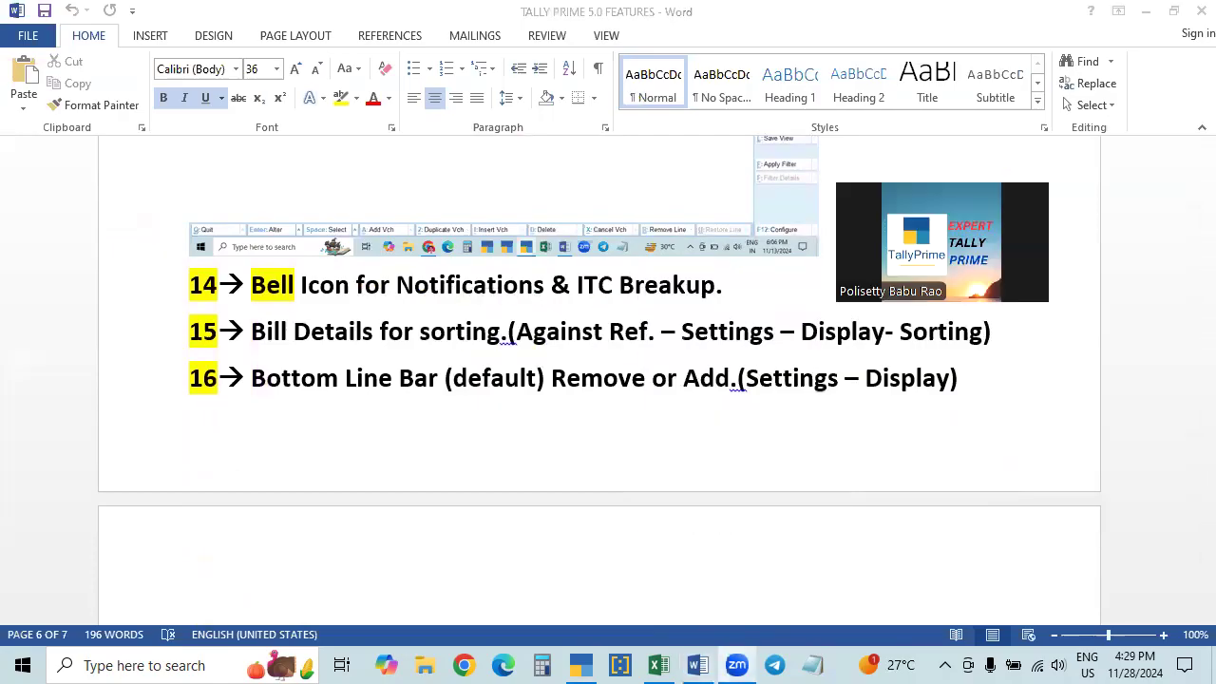
Switch back to TallyPrime and view the Notifications list from the Day Book, closing and reopening it.
click(580, 665)
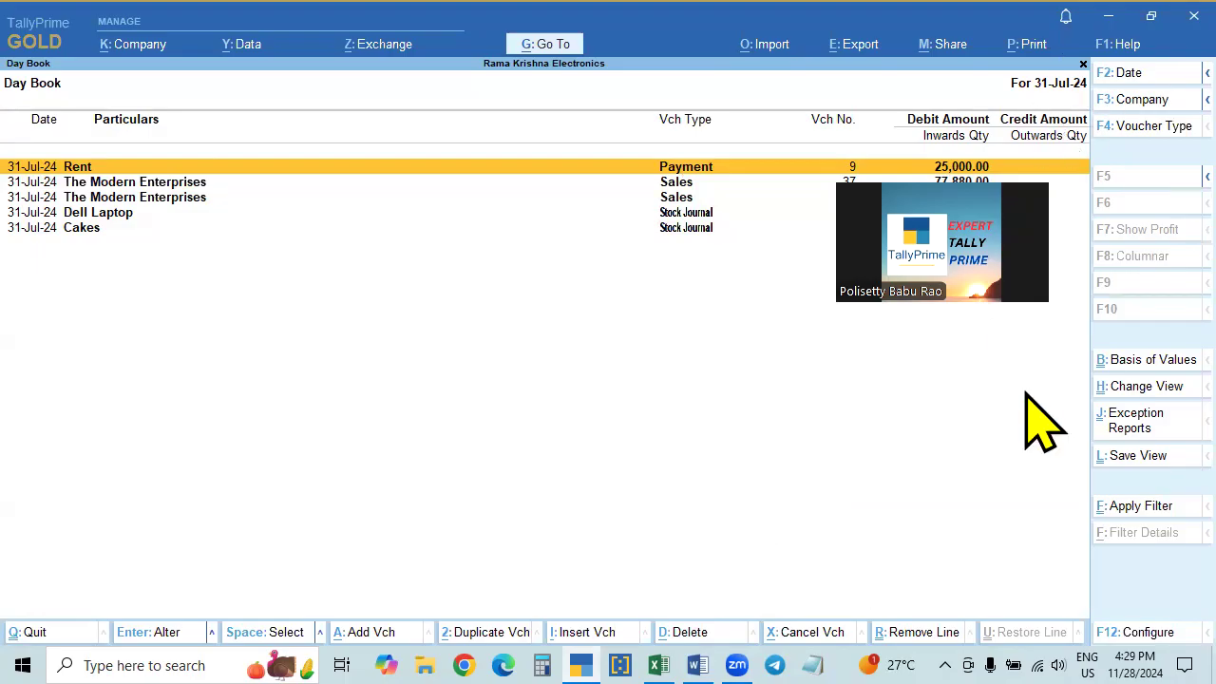
click(1066, 17)
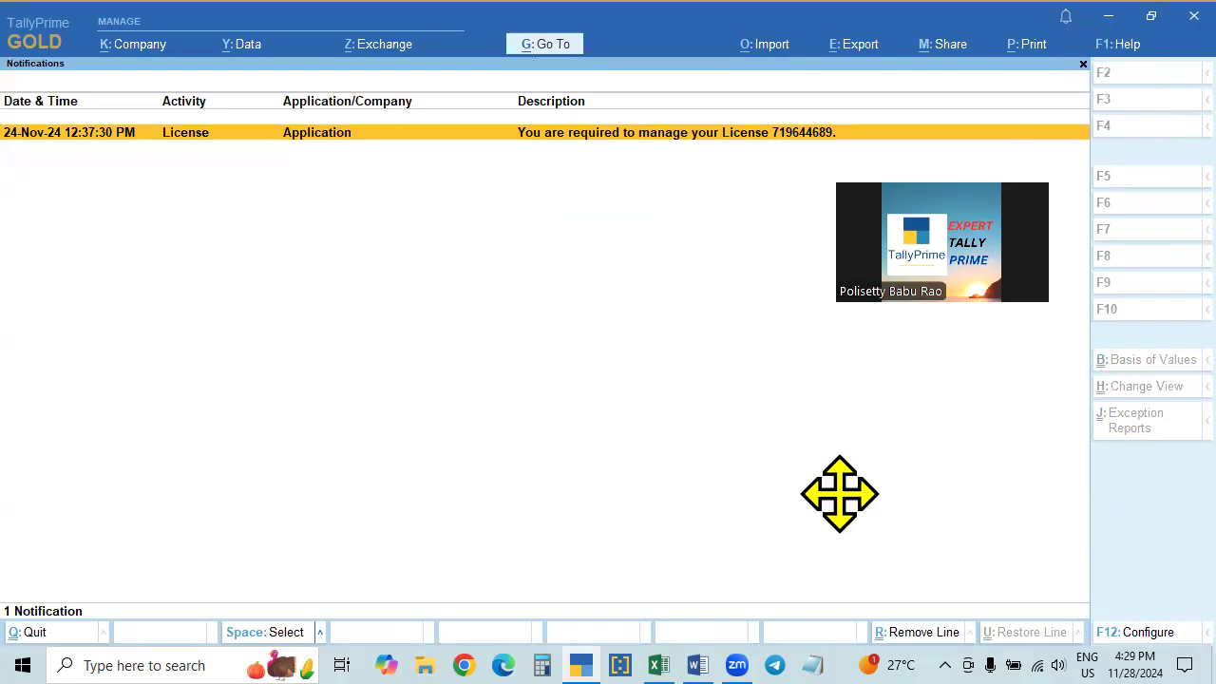
key(Escape)
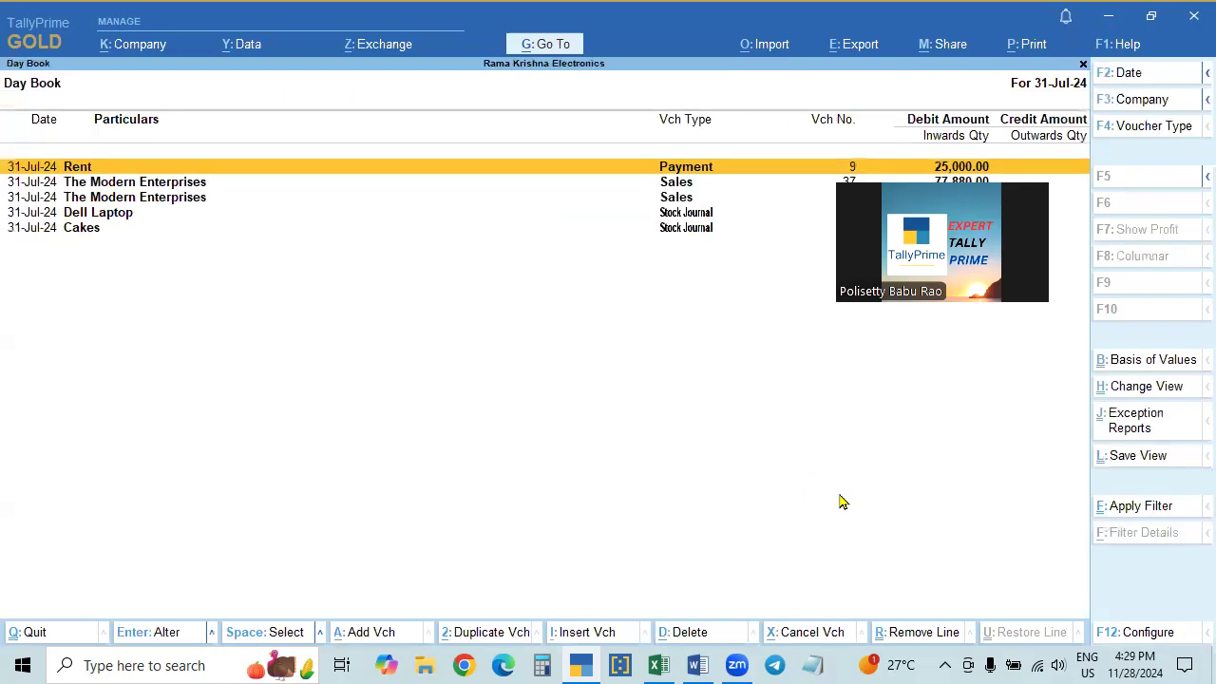
click(1067, 18)
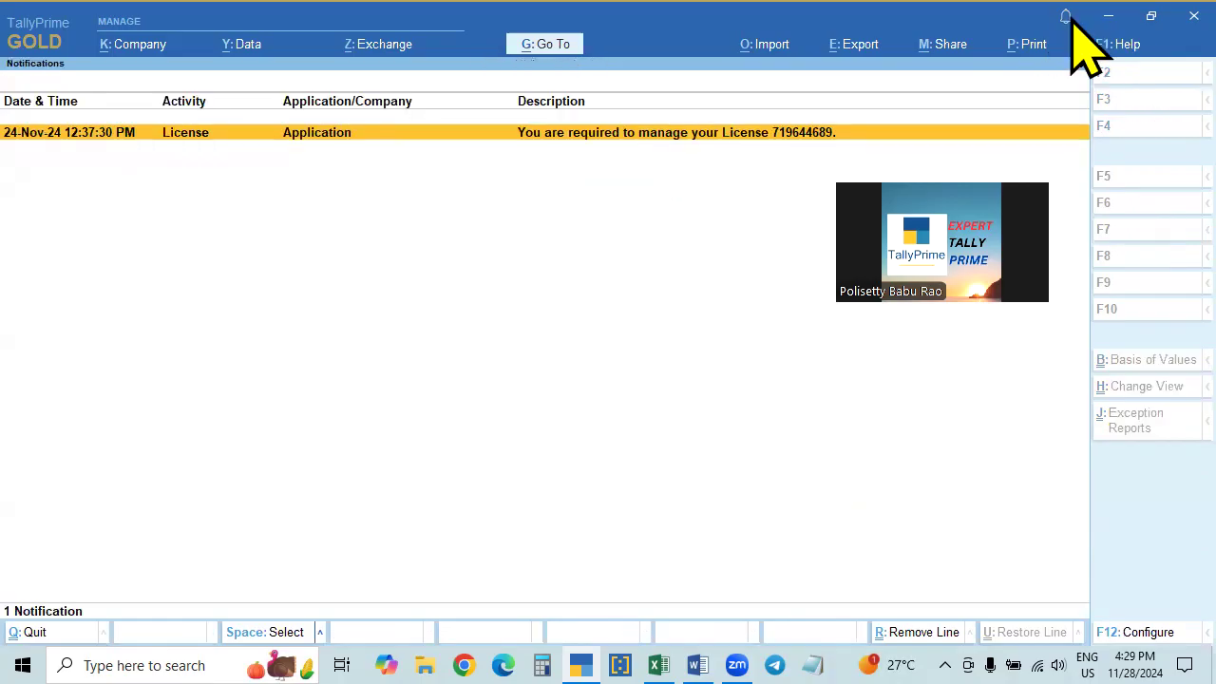
click(1068, 17)
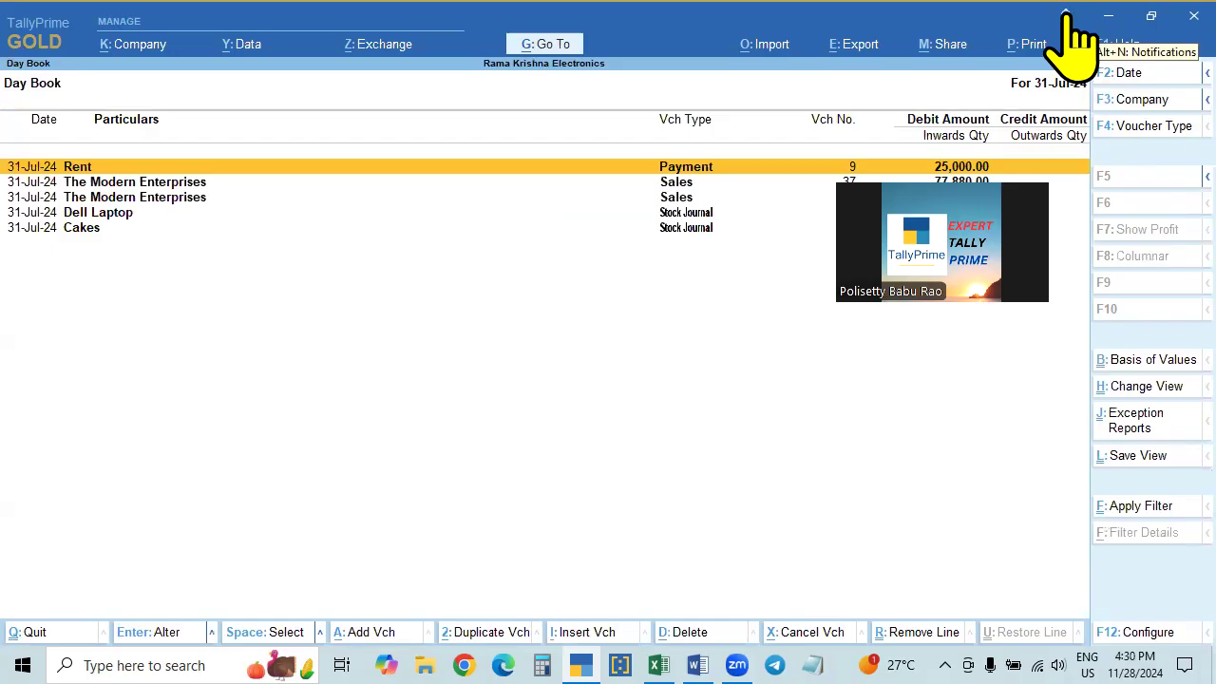
click(1067, 17)
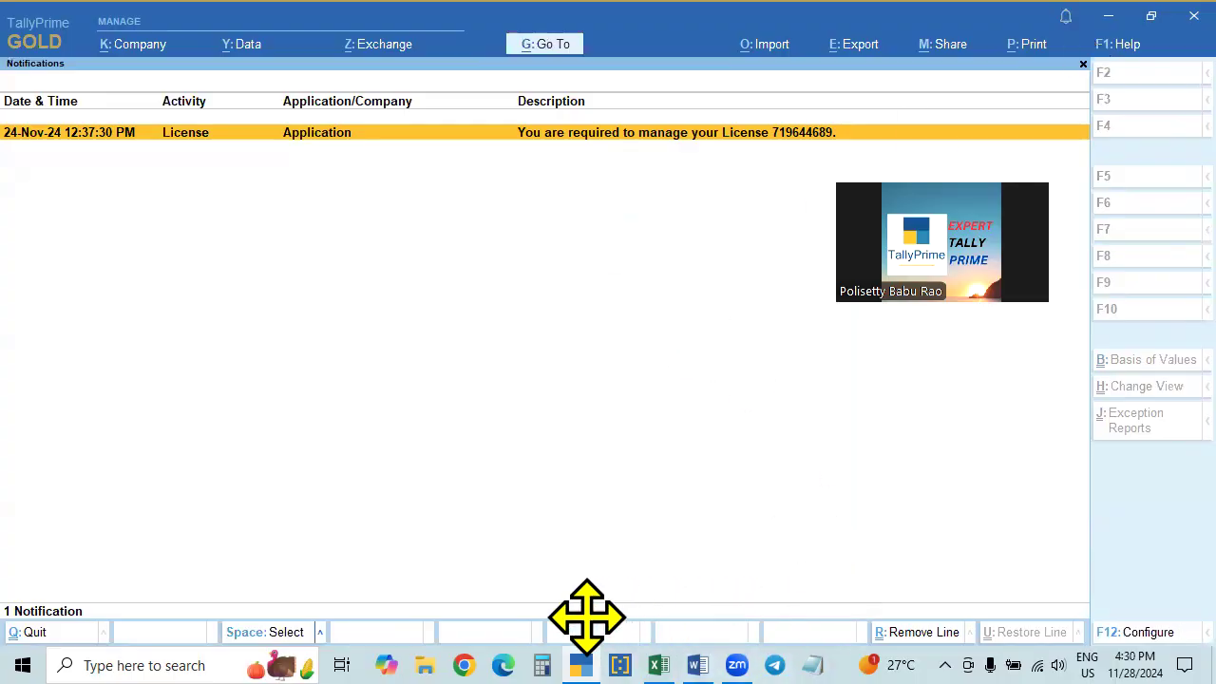
Recheck the feature list in Word, and close the Notifications list in TallyPrime to return to the Day Book.
click(697, 663)
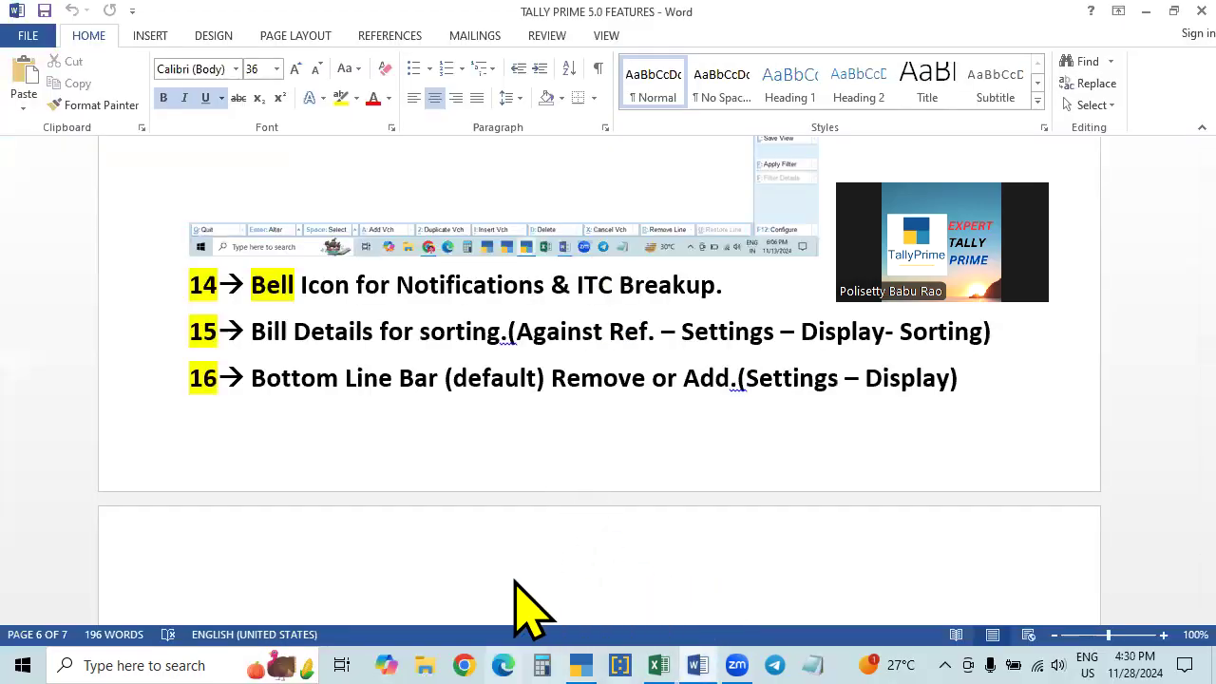
key(alt+Tab)
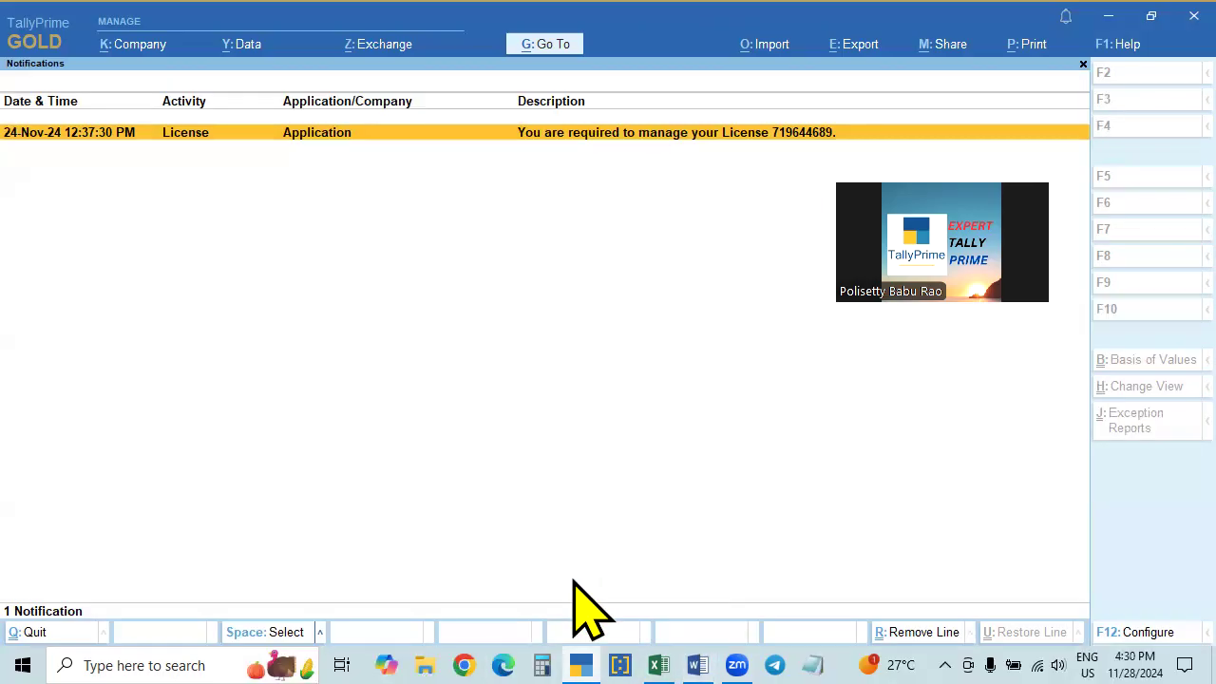
key(Escape)
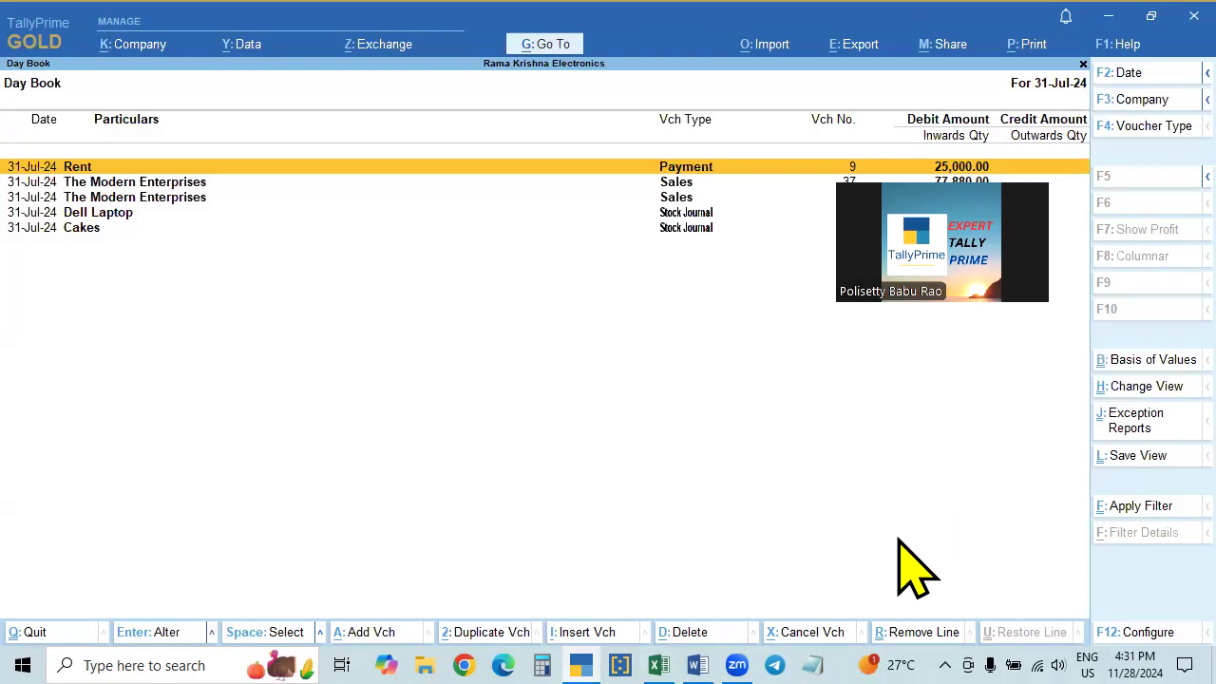
key(alt+Tab)
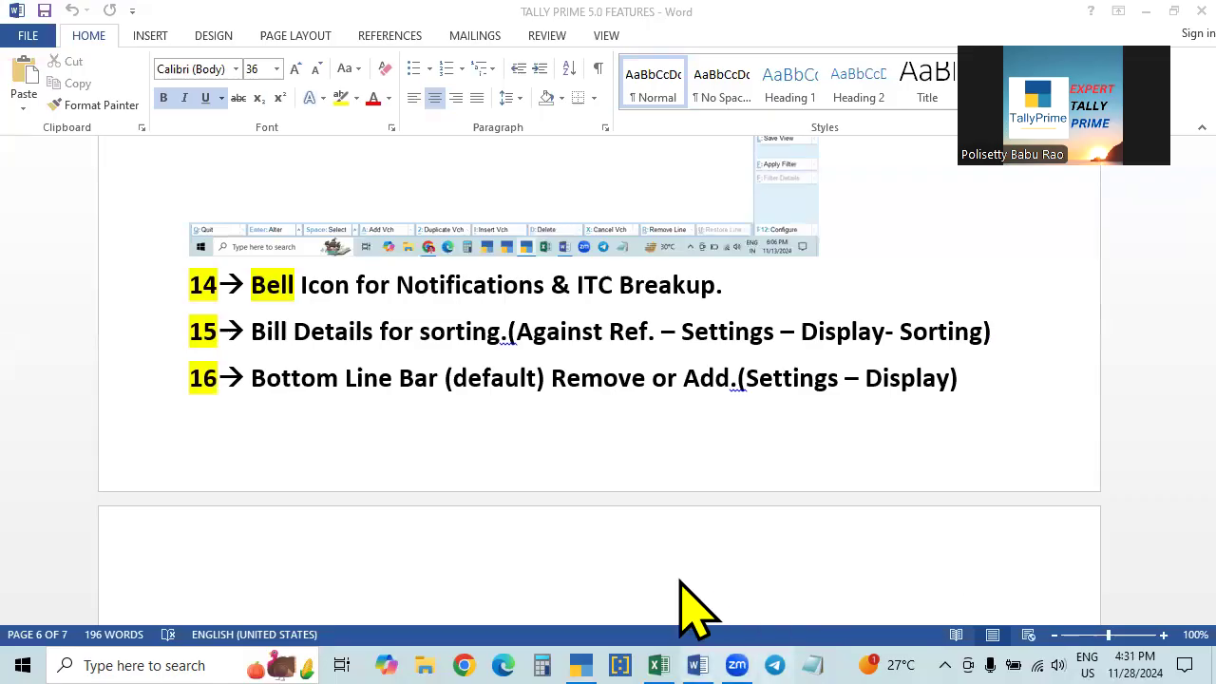
key(alt+Tab)
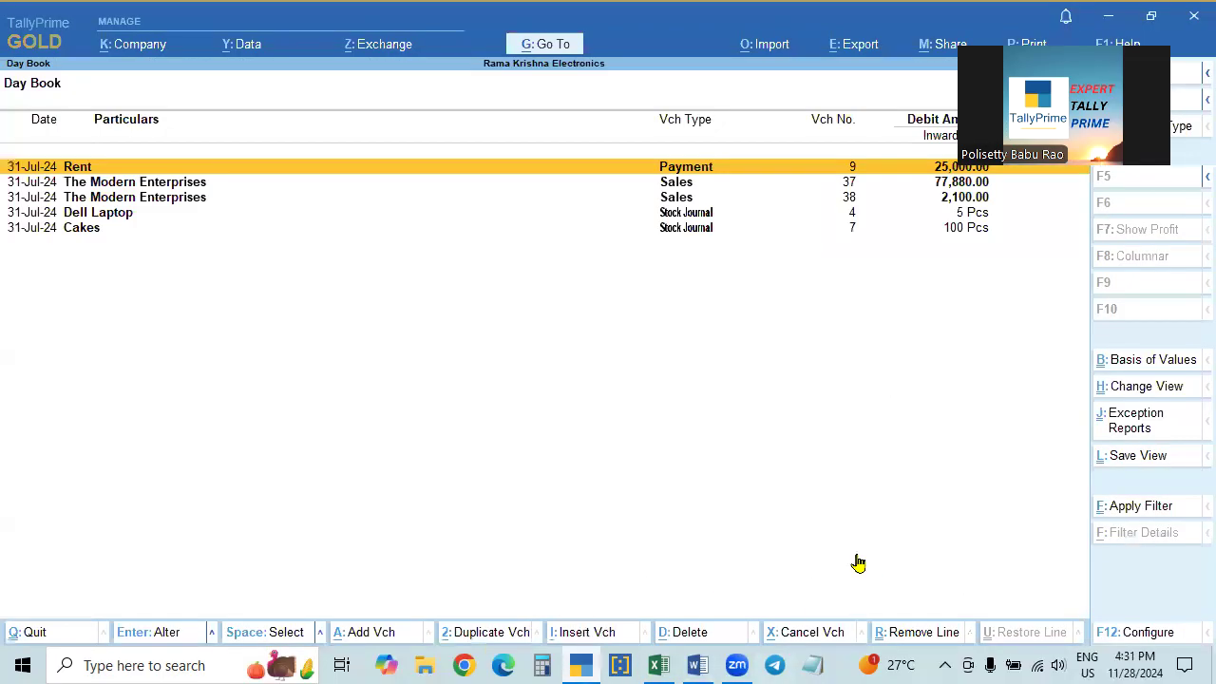
Leave the Day Book and open Display More Reports from the Gateway of Tally.
key(Escape)
key(Escape)
key(Escape)
key(Down)
key(Down)
key(Down)
key(Down)
key(Down)
key(Down)
key(Down)
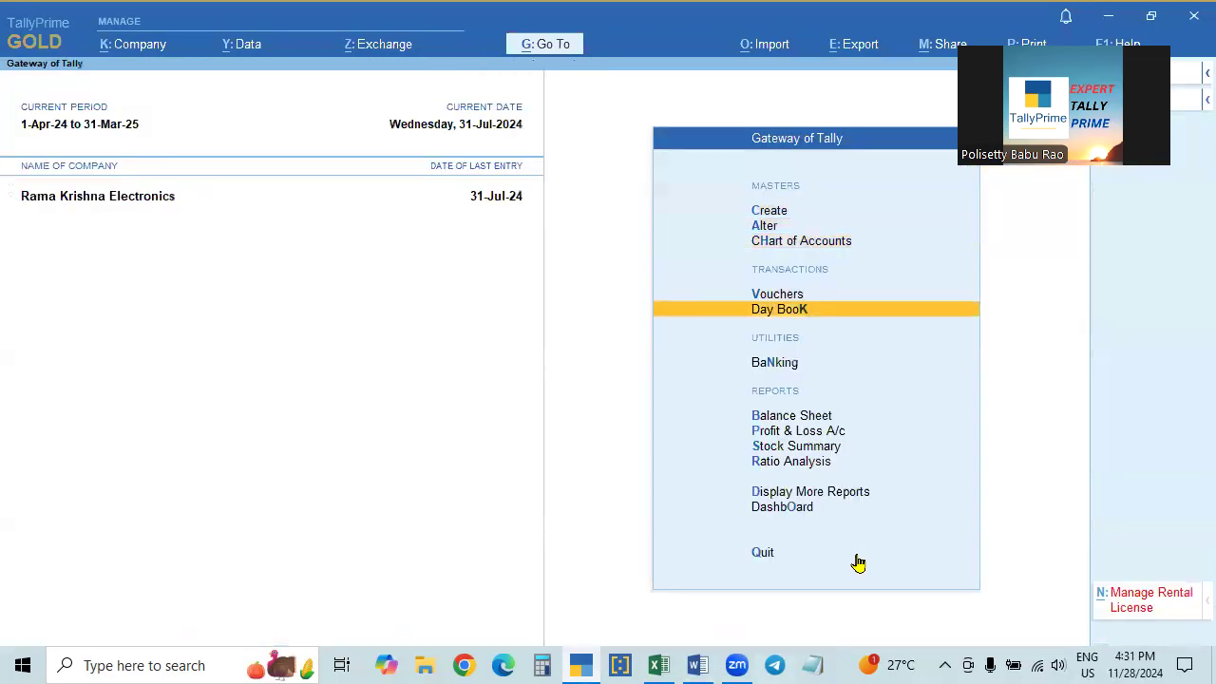
key(Down)
key(Down)
key(Down)
key(Return)
Open the GSTR-3B return from the GST Reports under Statutory Reports.
key(Down)
key(Down)
key(Down)
key(Down)
key(Down)
key(Down)
key(Down)
key(Down)
key(Return)
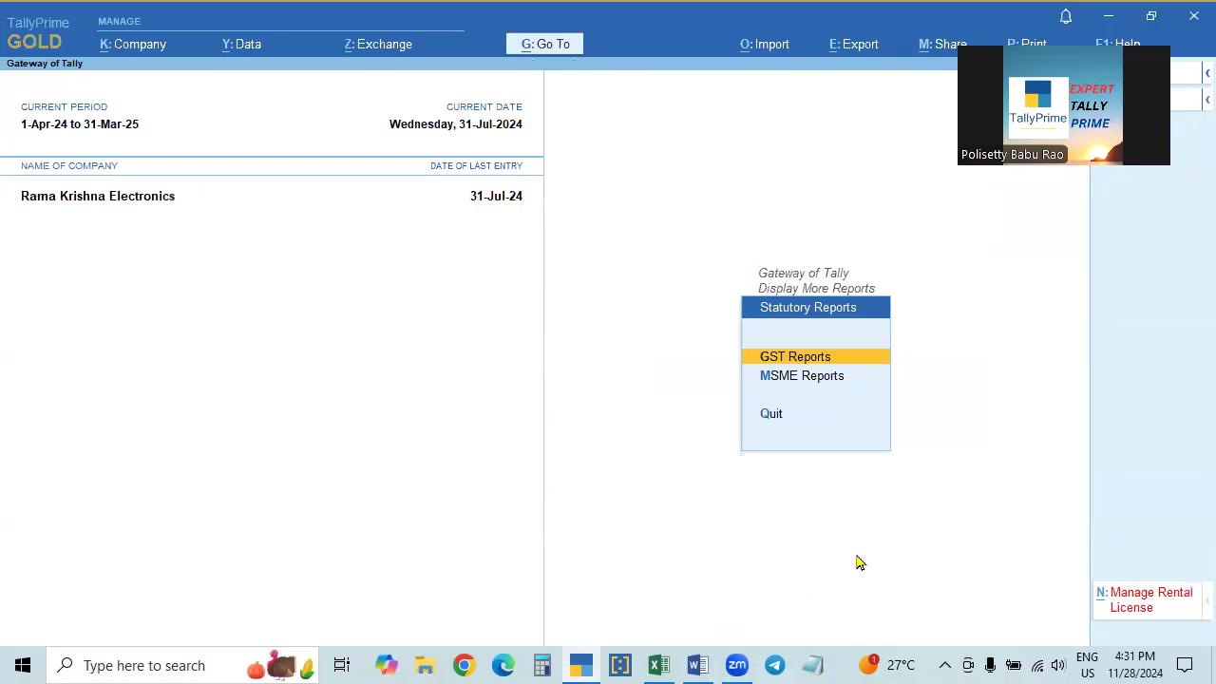
key(Return)
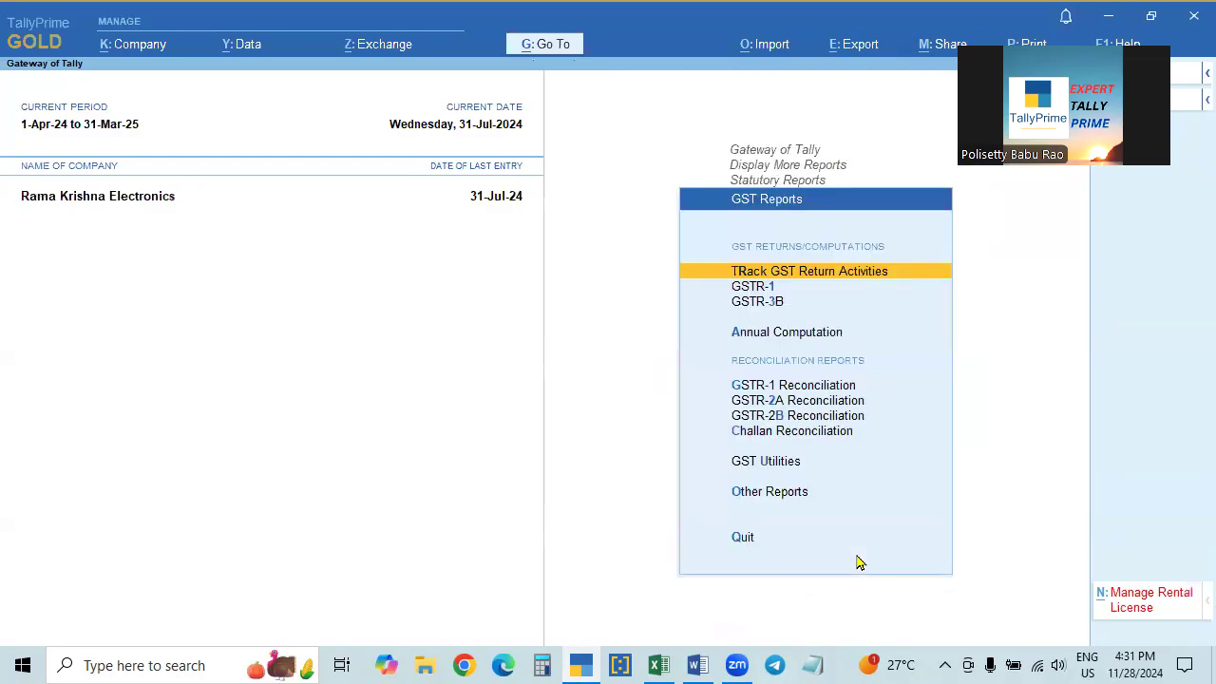
key(Down)
key(Down)
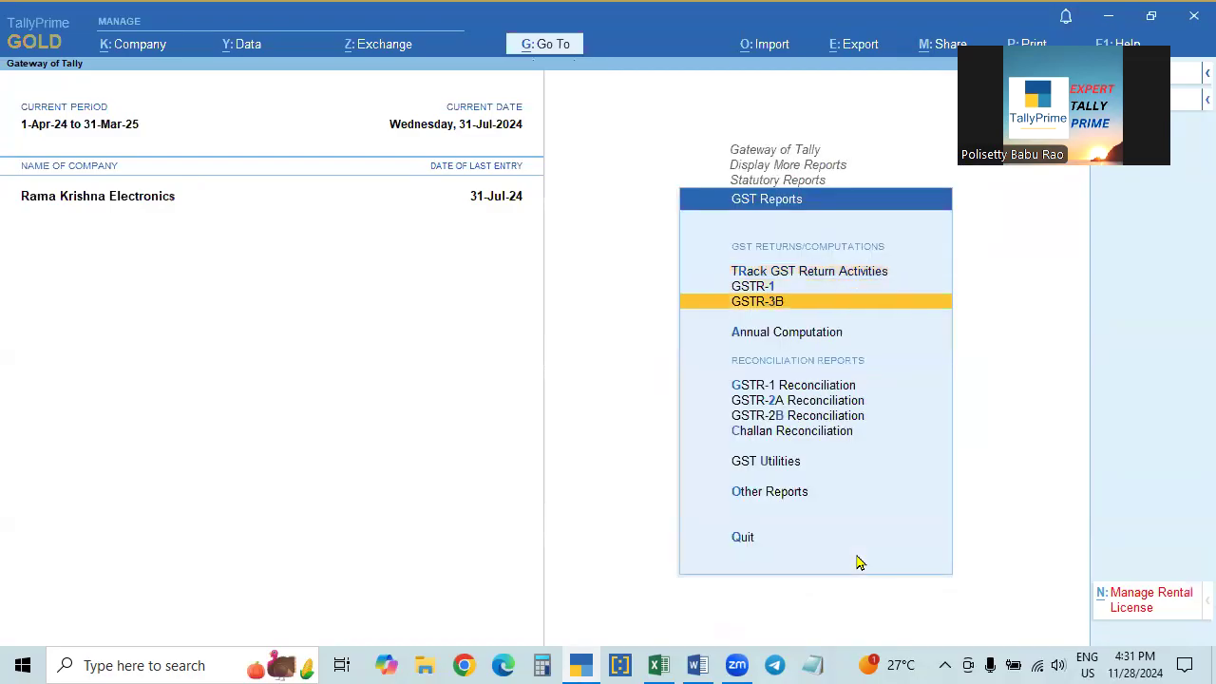
key(Return)
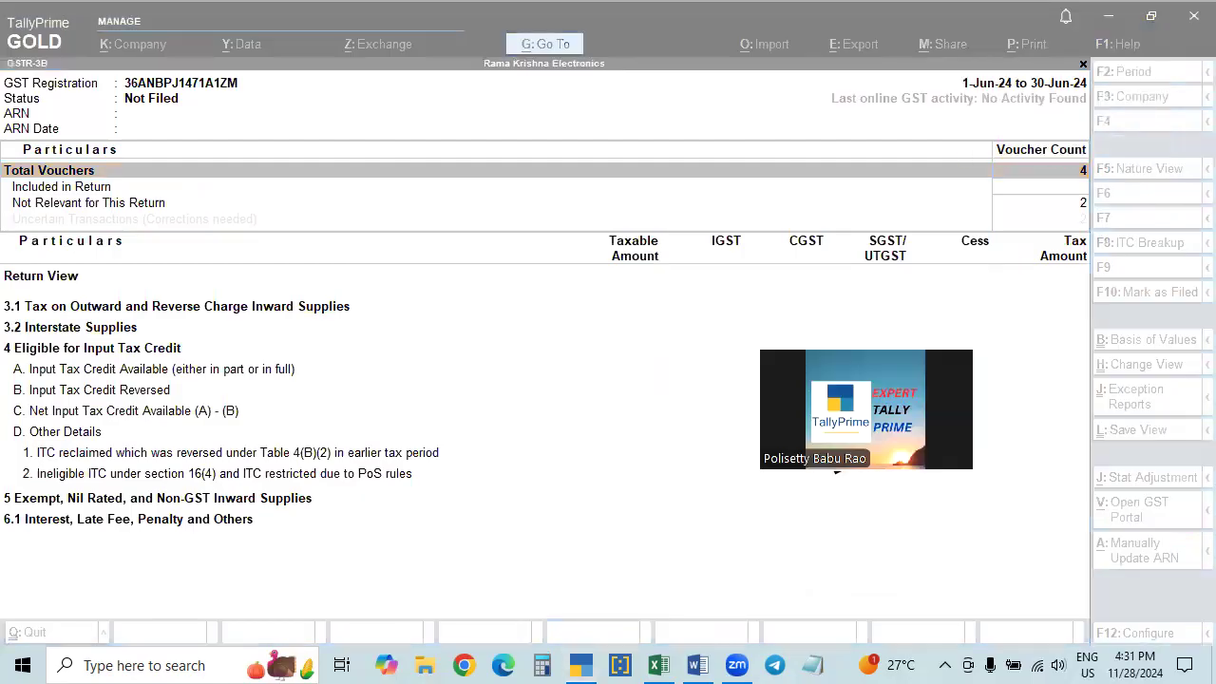
Set the GSTR-3B report period to 1-Apr-24 to 30-Apr-24.
click(1031, 452)
key(F2)
text(ap)
key(Return)
text(ap)
key(Return)
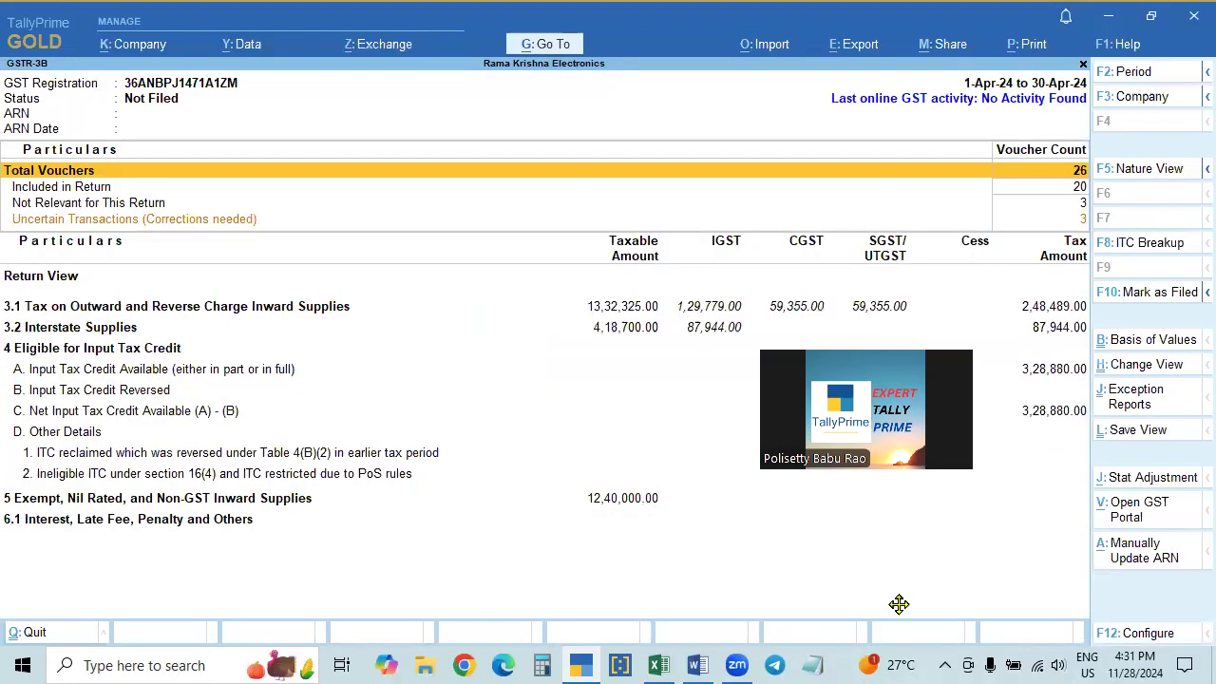
drag(899, 604, 899, 604)
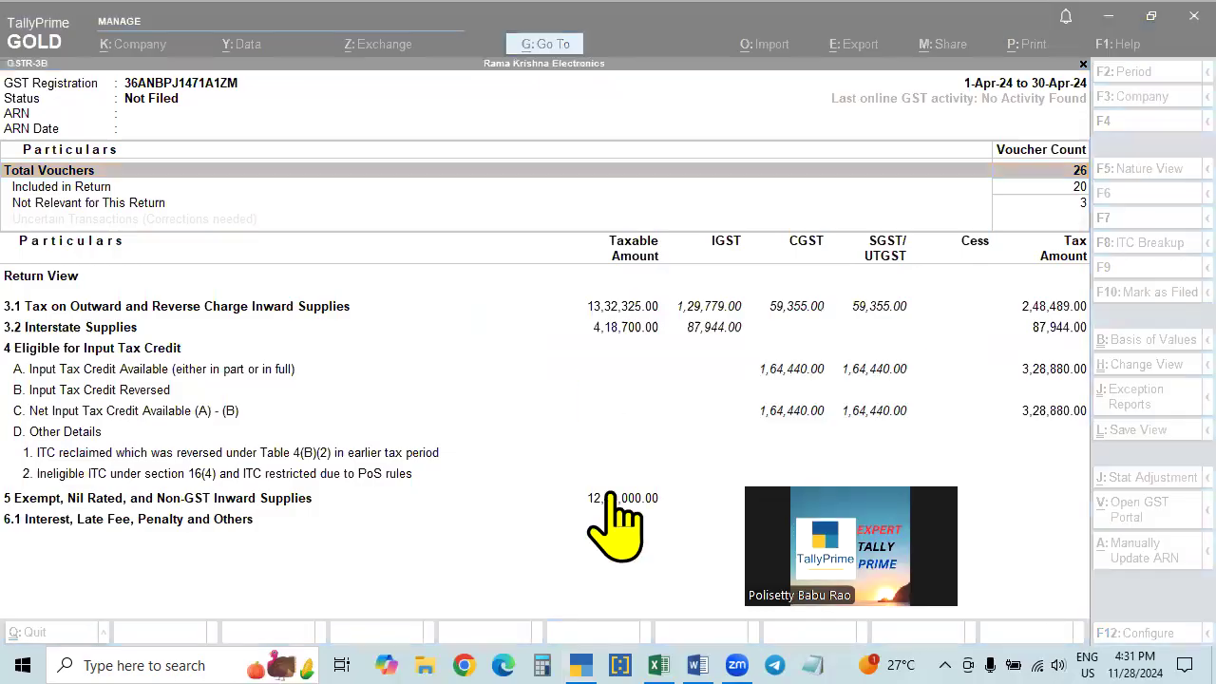
Open the ITC Breakup of GSTR-3B and compare its Total, From Current Period and From Other Periods columns.
click(701, 427)
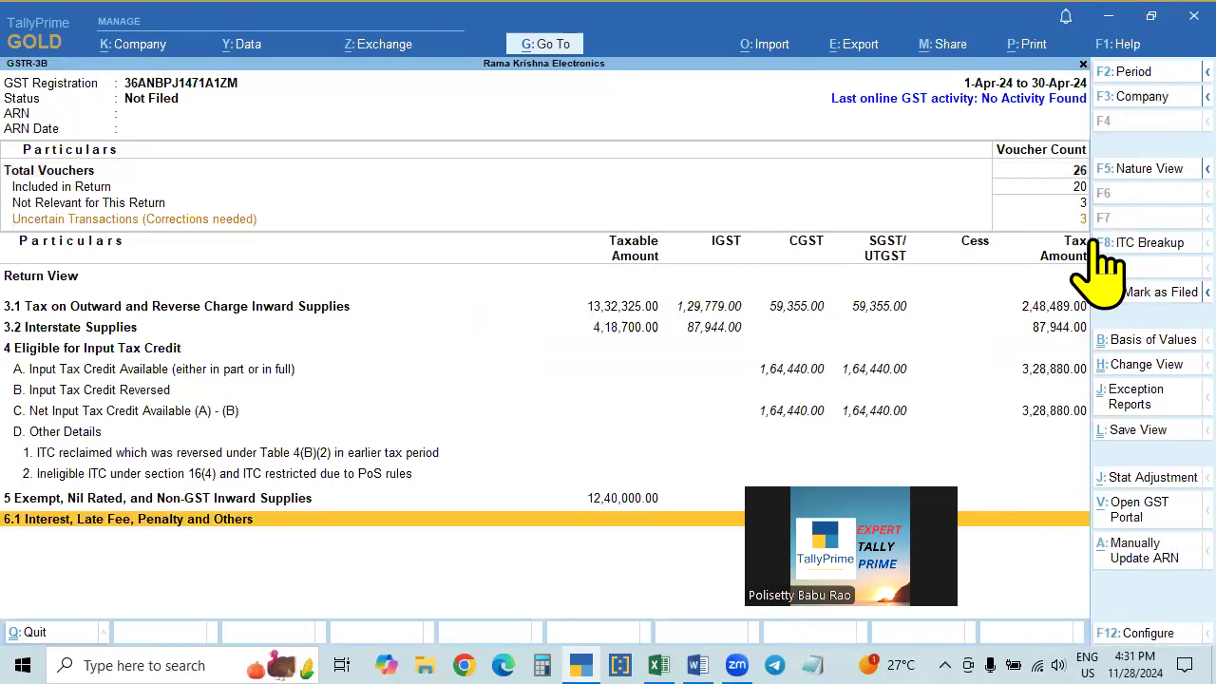
click(1146, 252)
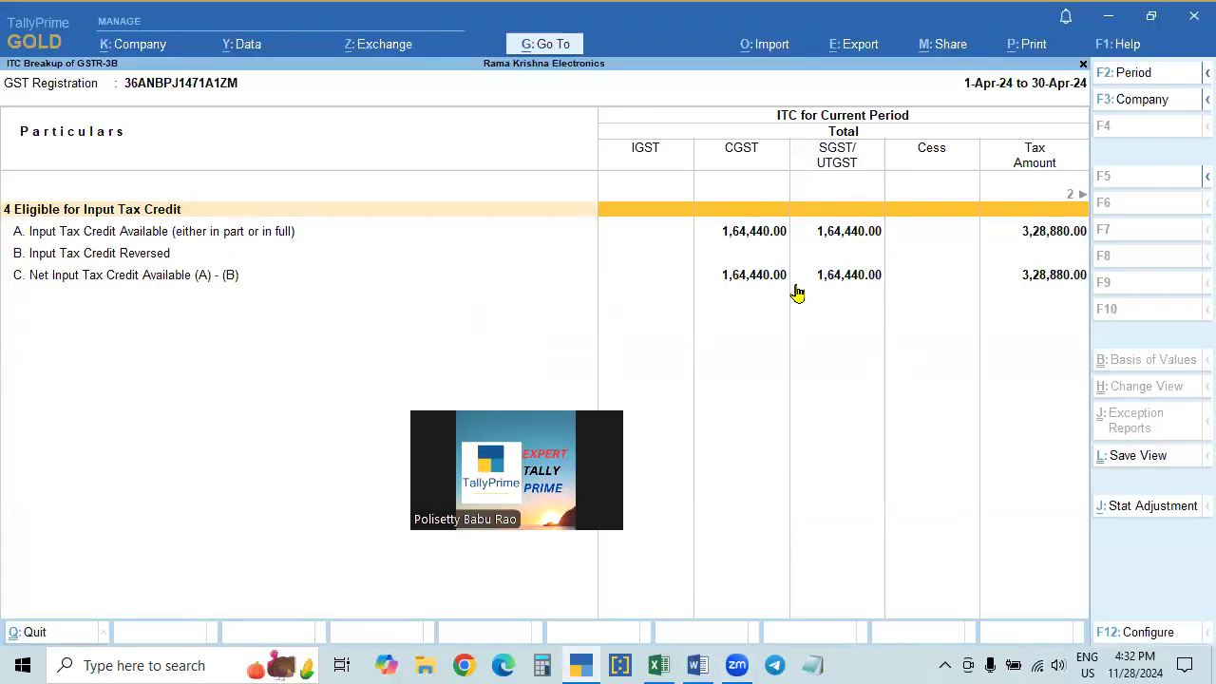
key(Right)
key(Right)
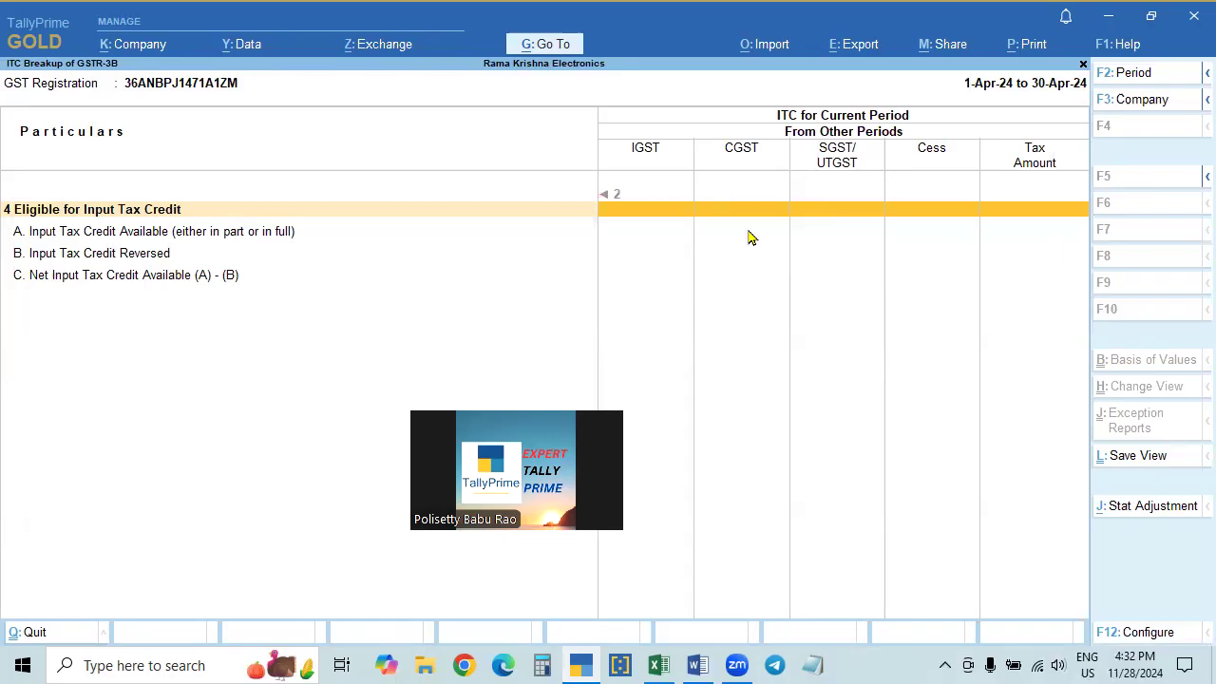
click(291, 234)
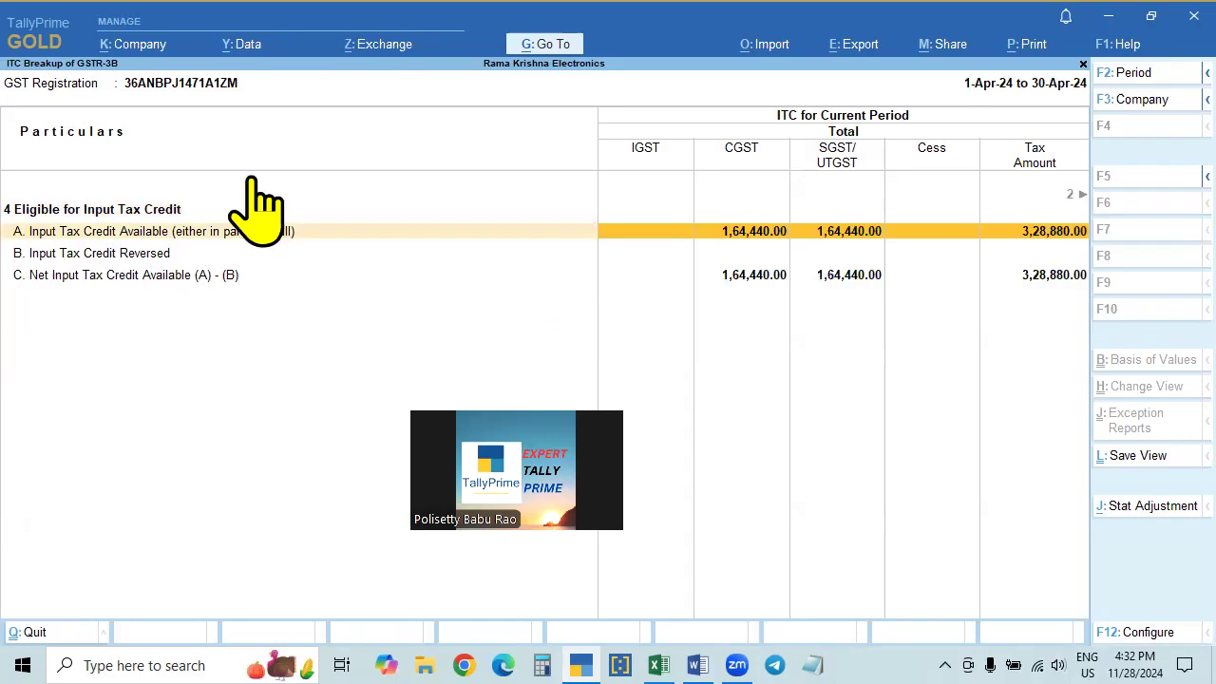
click(1069, 196)
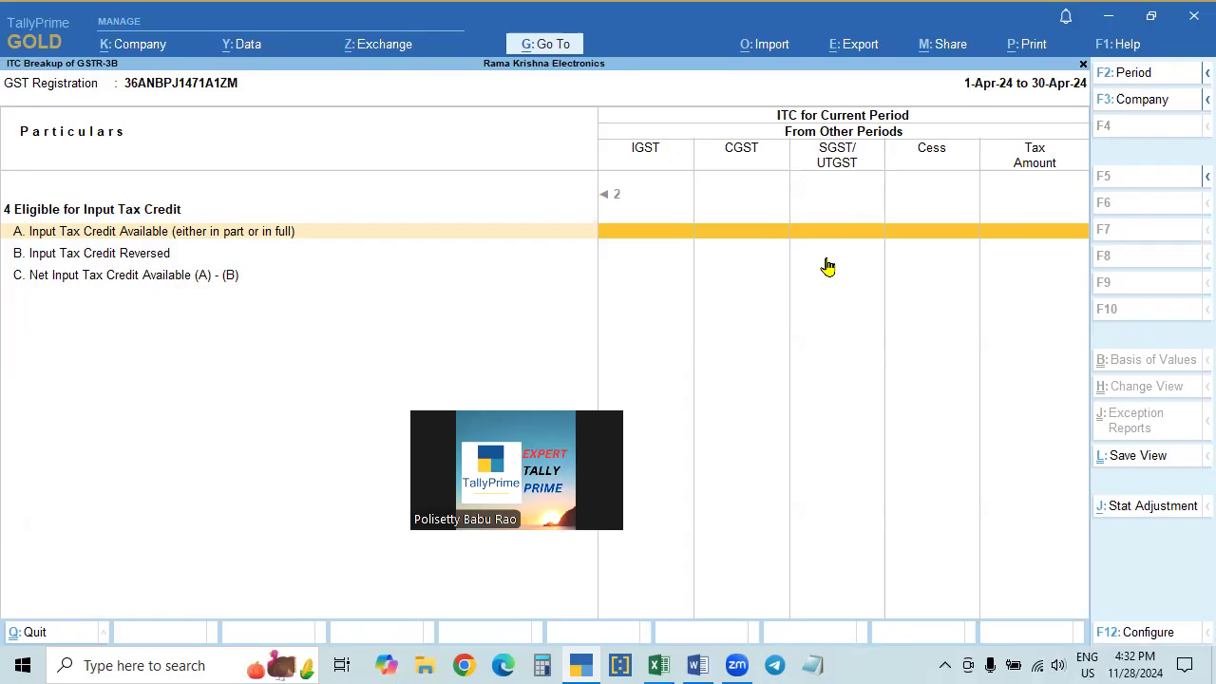
key(Left)
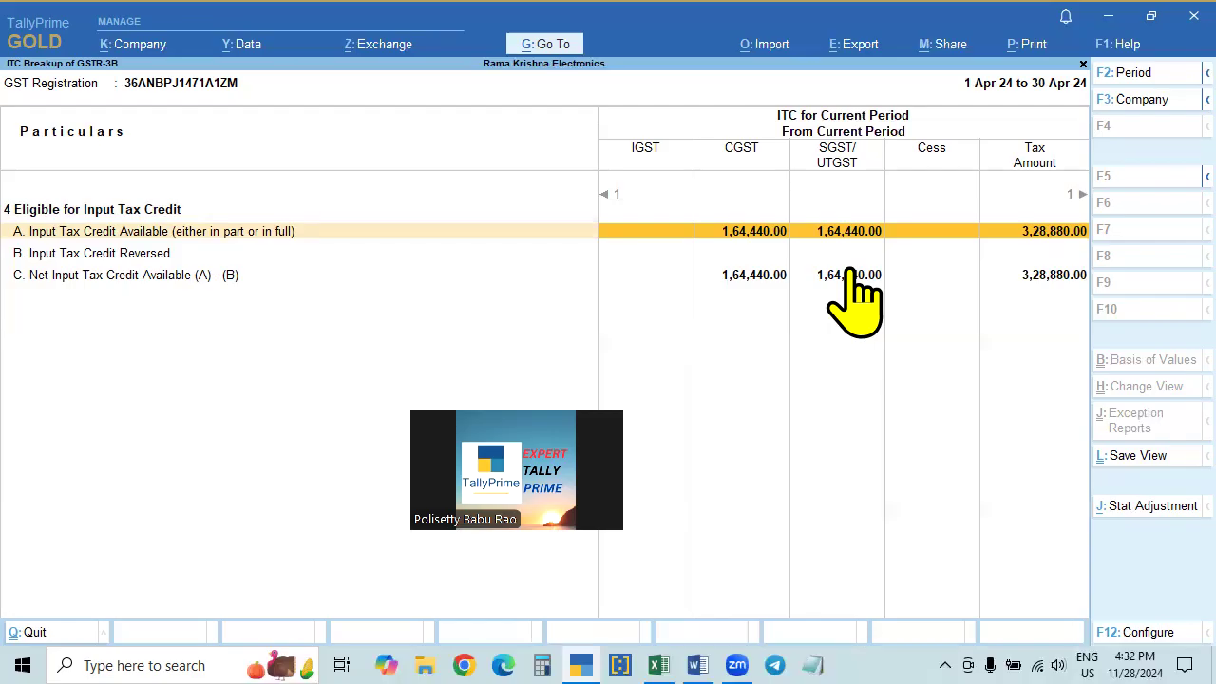
key(Right)
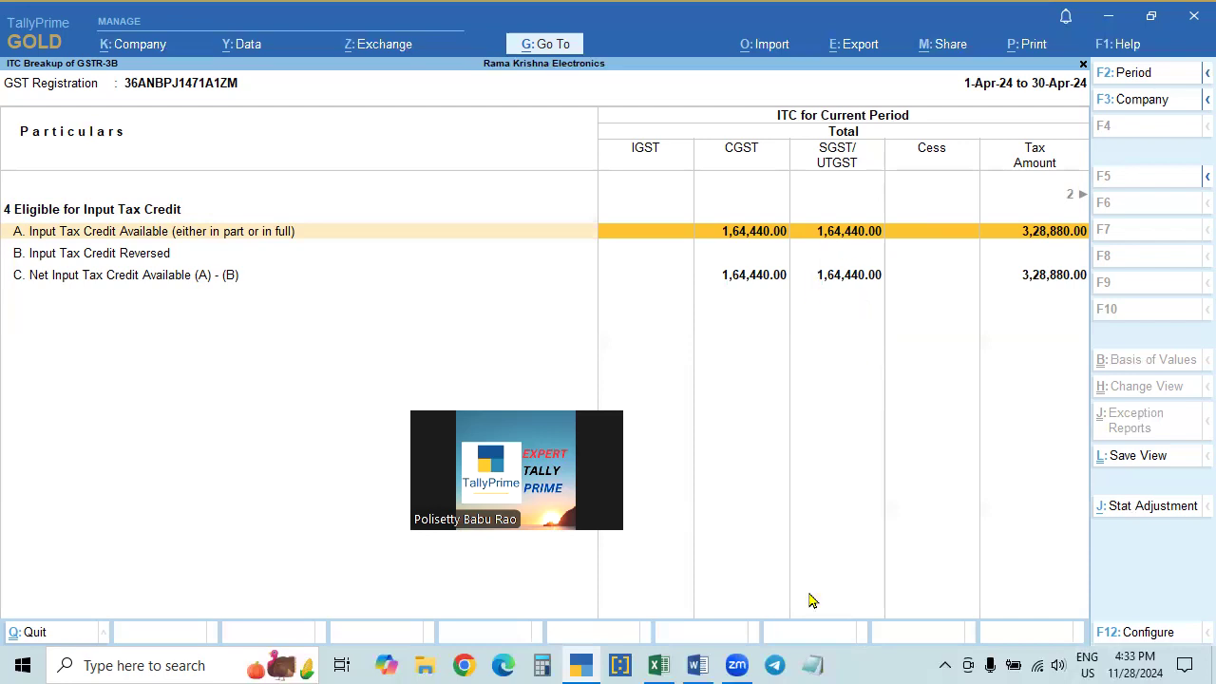
Check the feature list in Word, and close the ITC Breakup and GSTR-3B in TallyPrime to return to GST Reports.
click(698, 665)
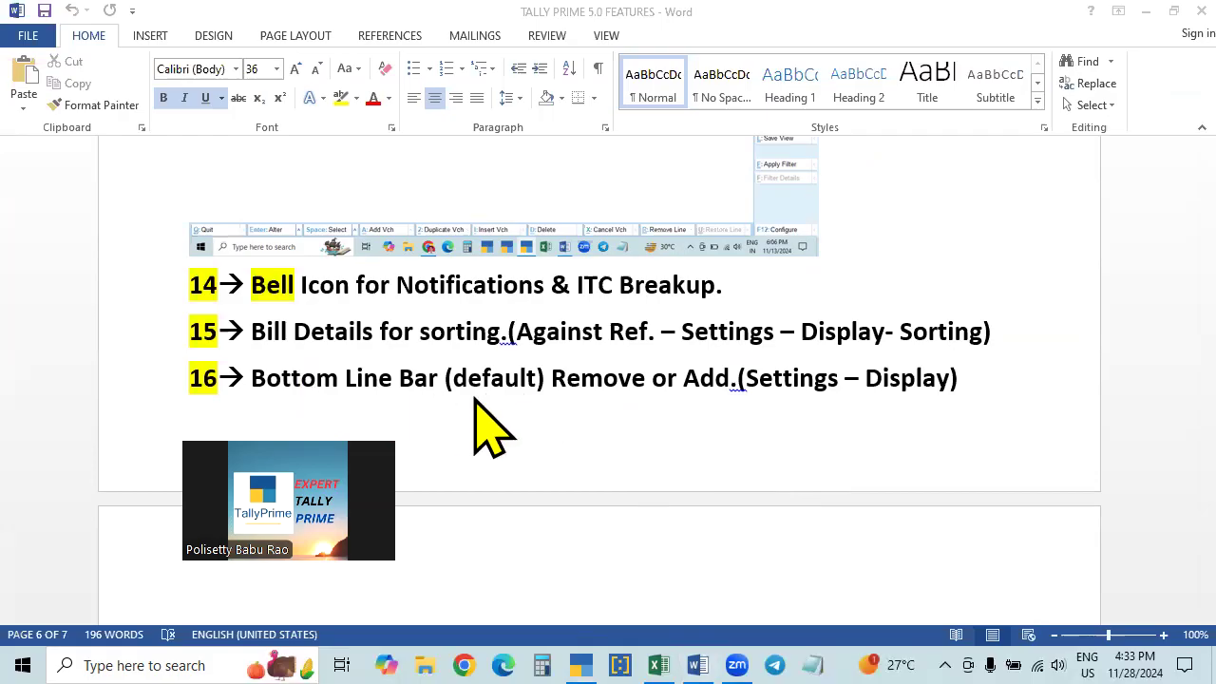
click(581, 665)
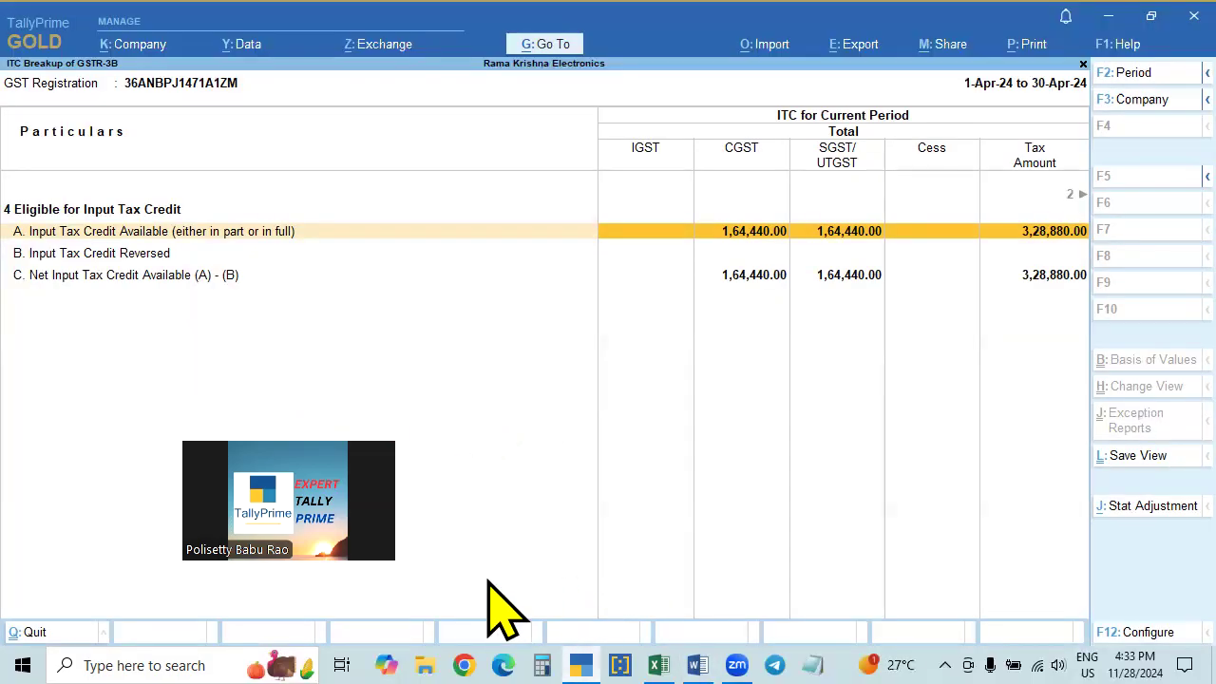
drag(503, 608, 503, 440)
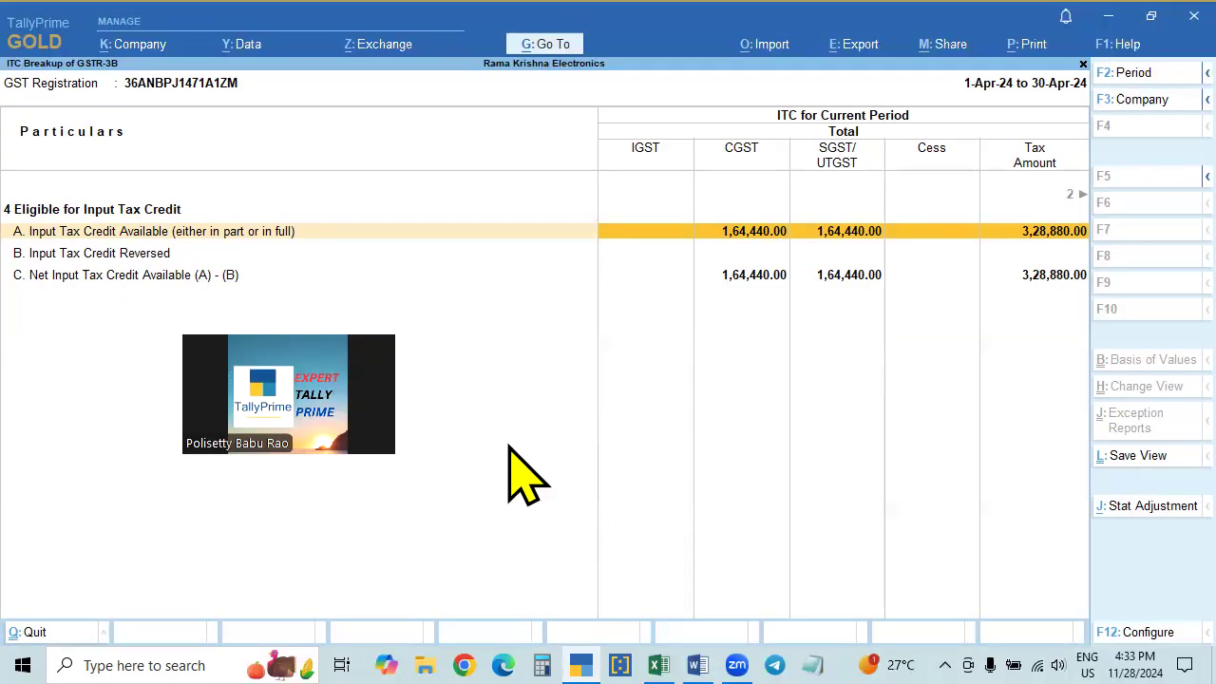
key(Escape)
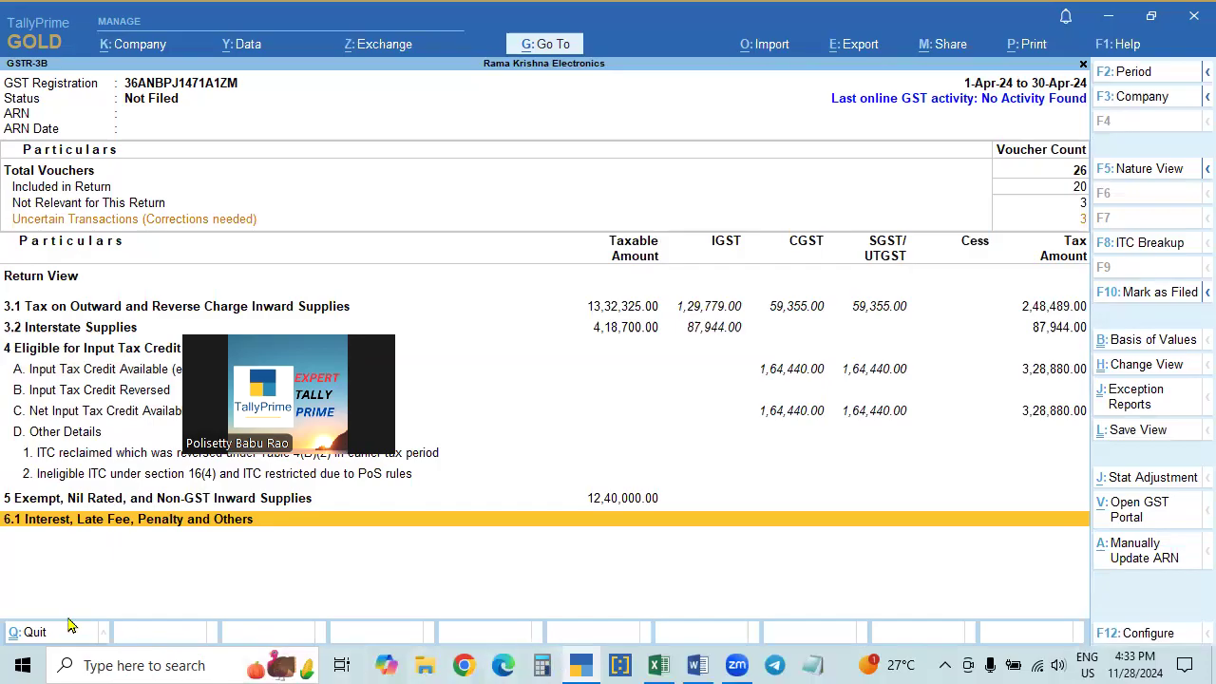
key(Escape)
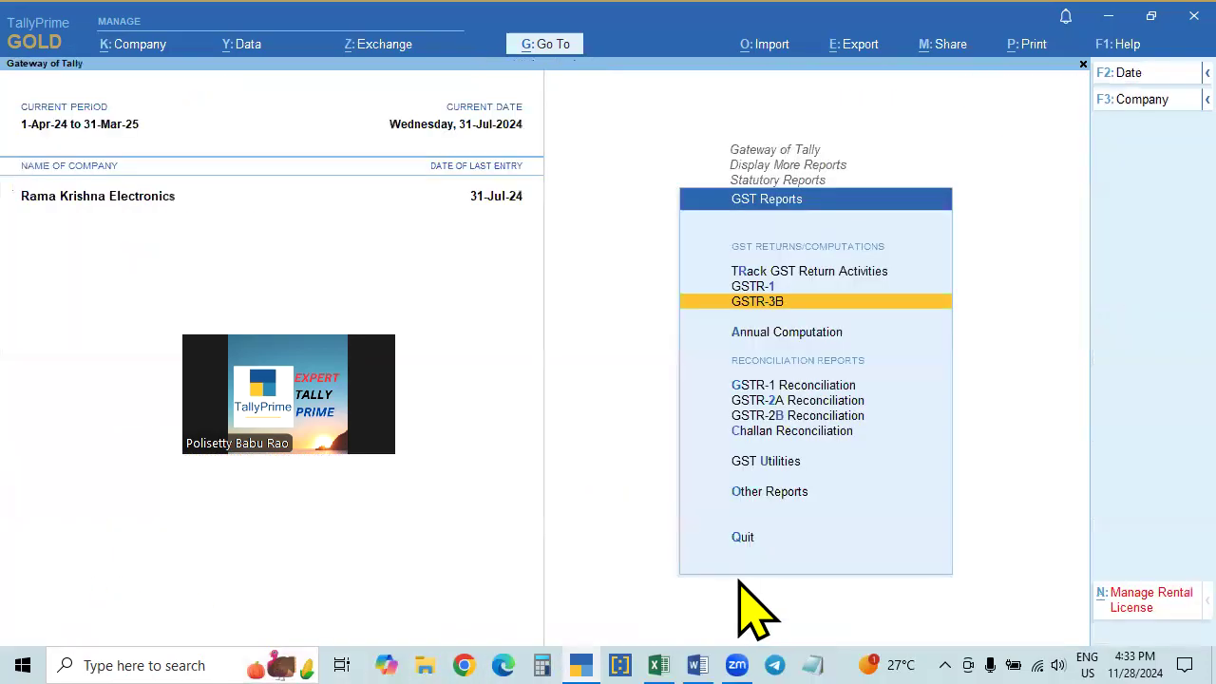
Leave the GST Reports and Display More Reports menus for the Gateway of Tally, and open the Day Book.
click(792, 548)
key(Escape)
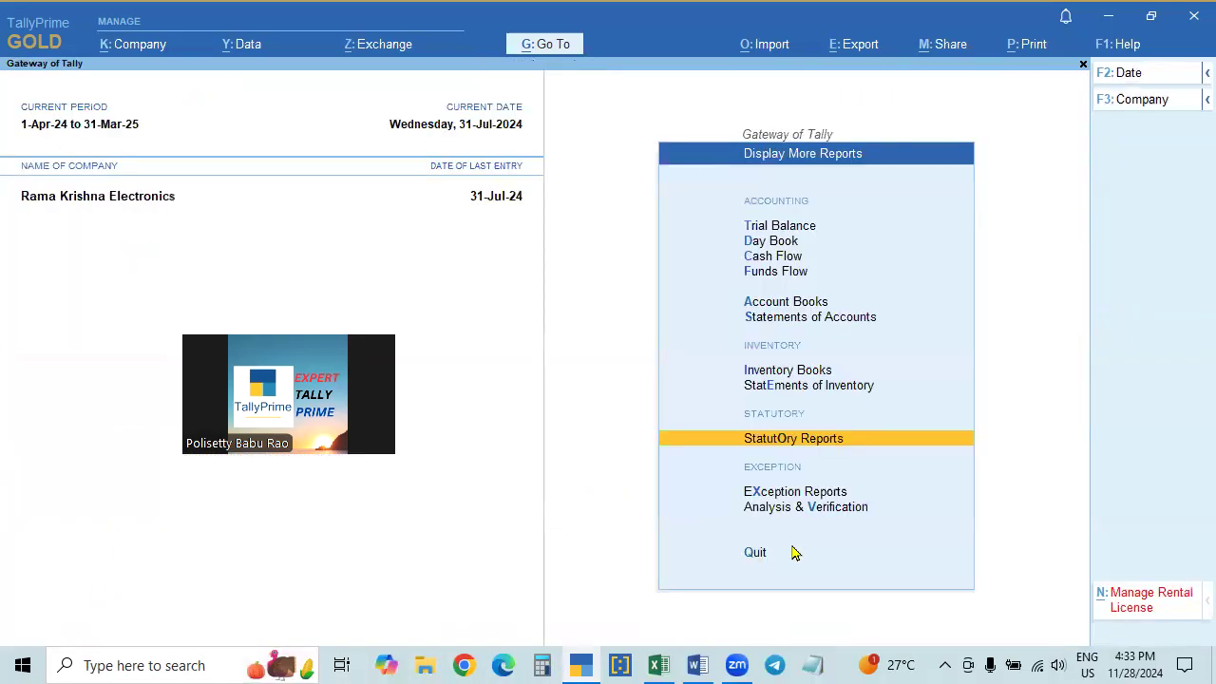
key(Escape)
key(Up)
key(Up)
key(Up)
key(Up)
key(Up)
key(Up)
key(Up)
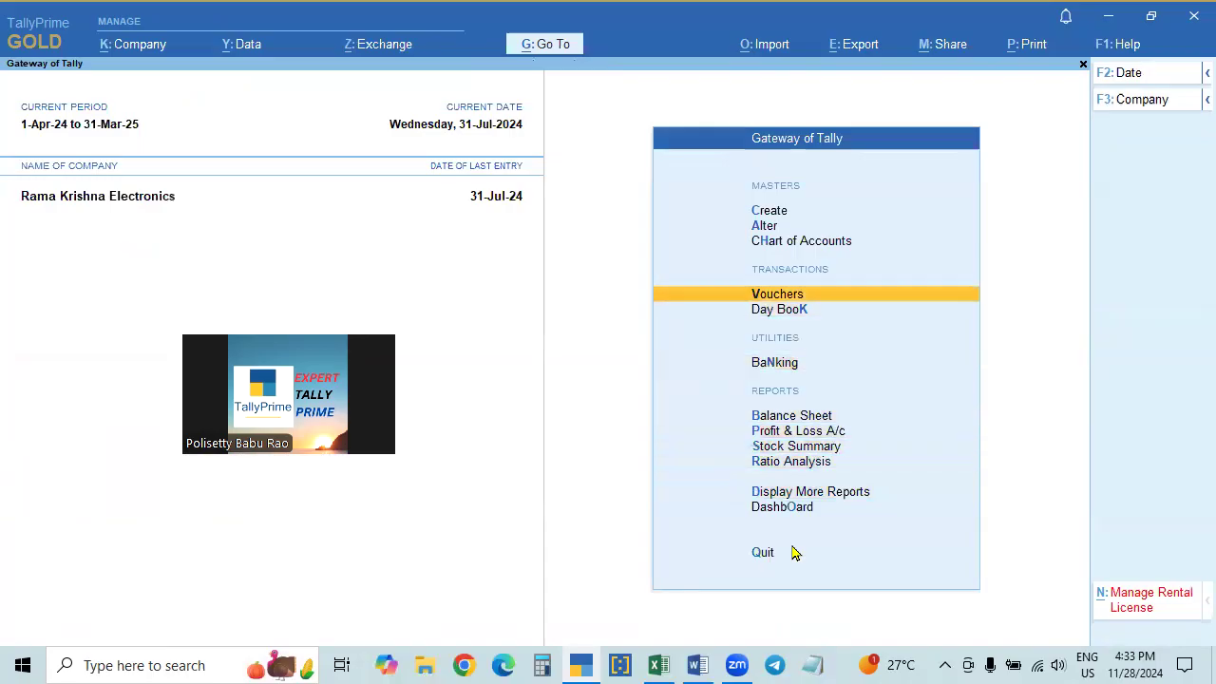
key(Down)
key(Return)
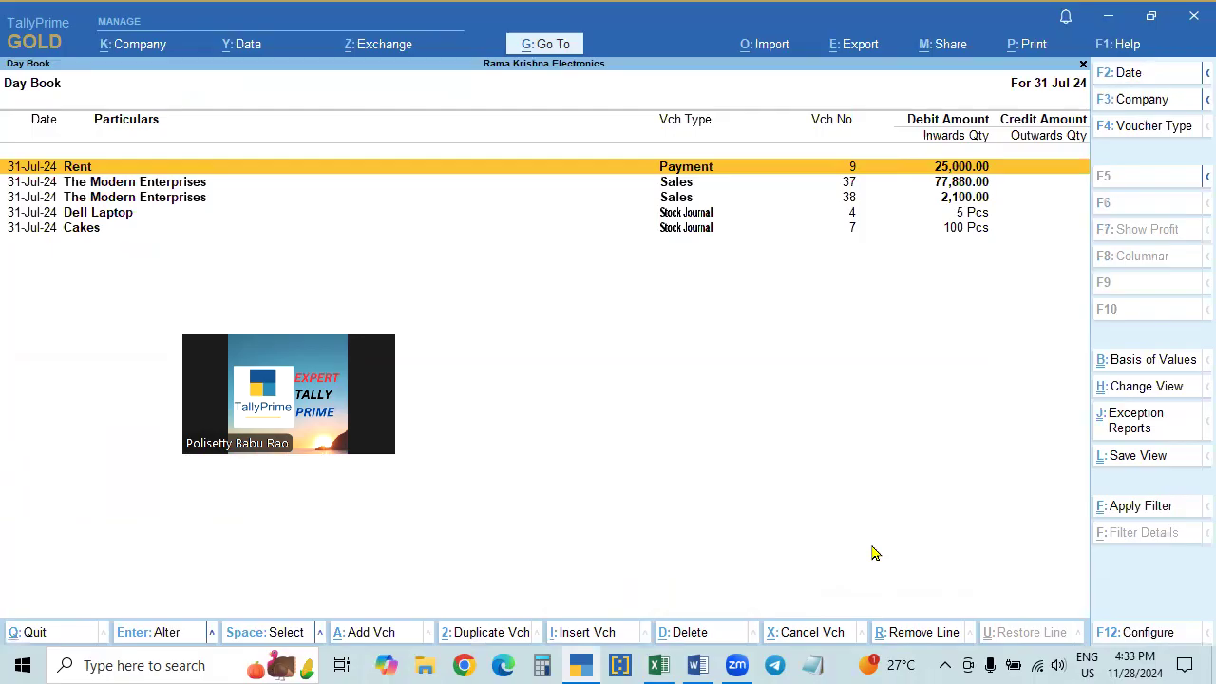
Open the Display Settings from the Day Book, set Show bottom bar to No, and set it back to Yes.
click(1113, 45)
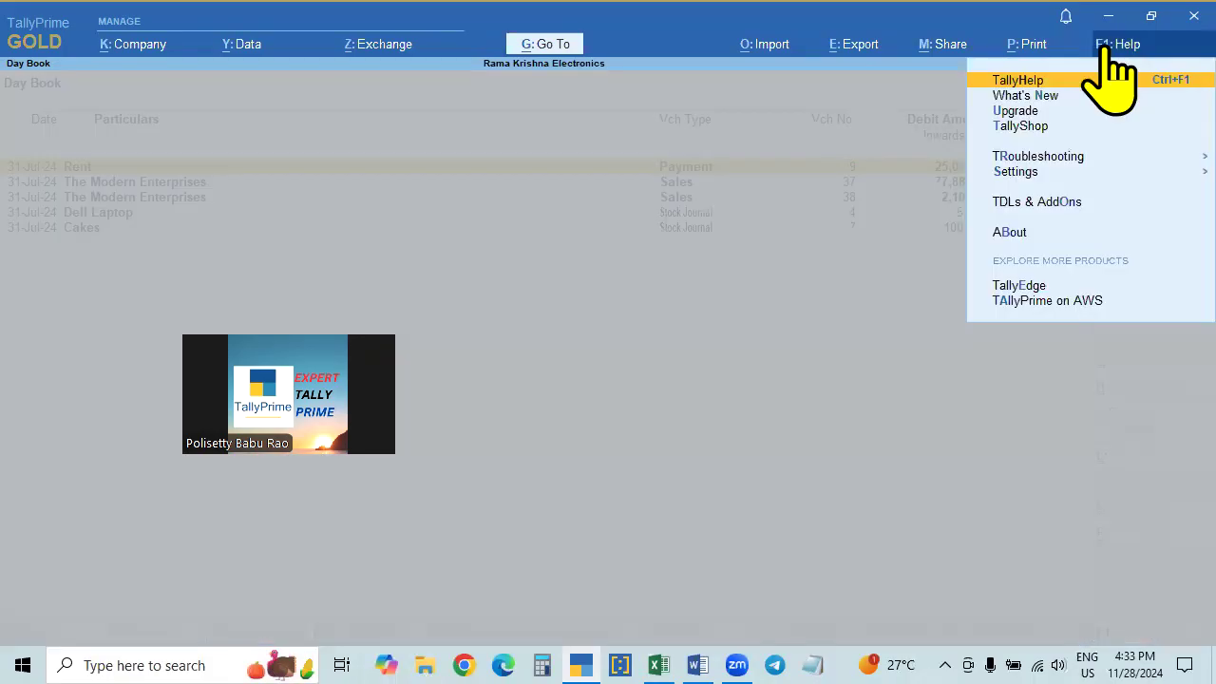
click(1021, 175)
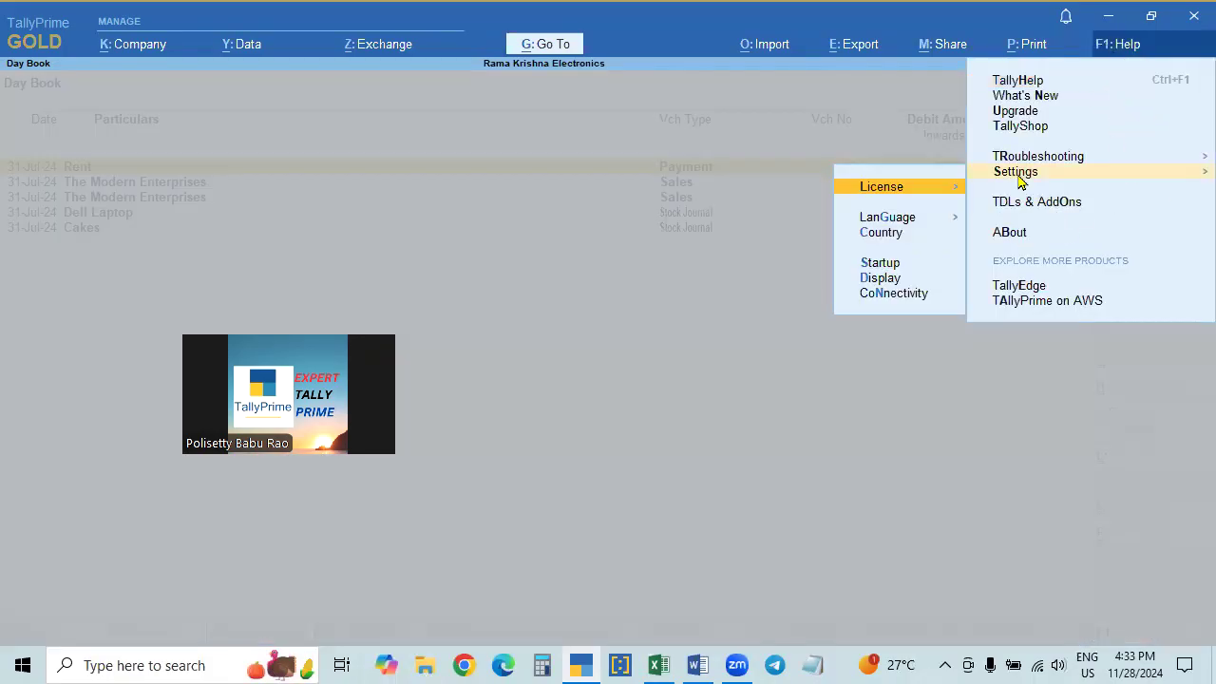
click(880, 279)
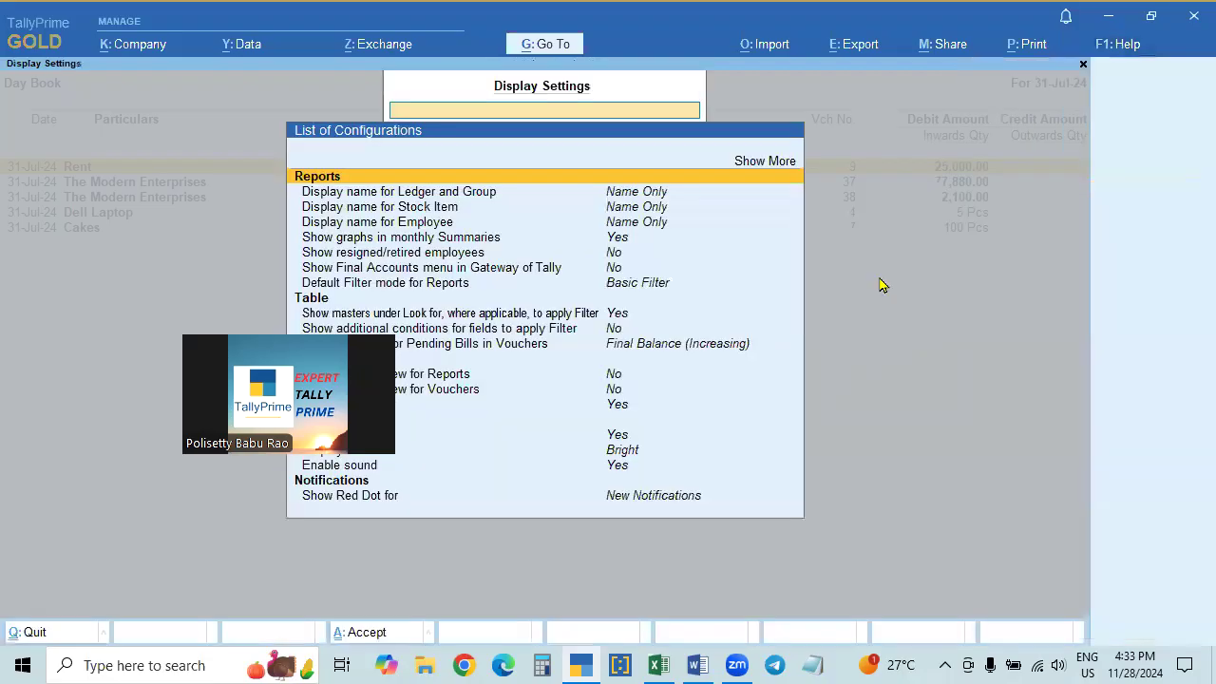
drag(401, 372, 1080, 371)
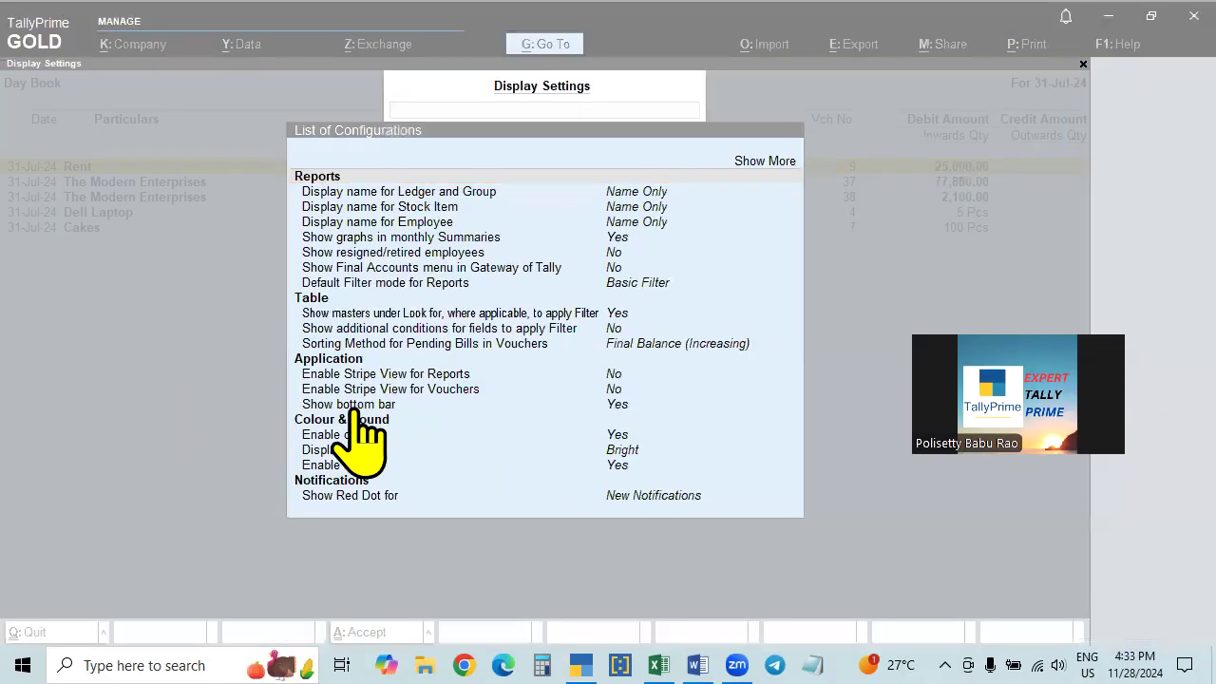
click(617, 407)
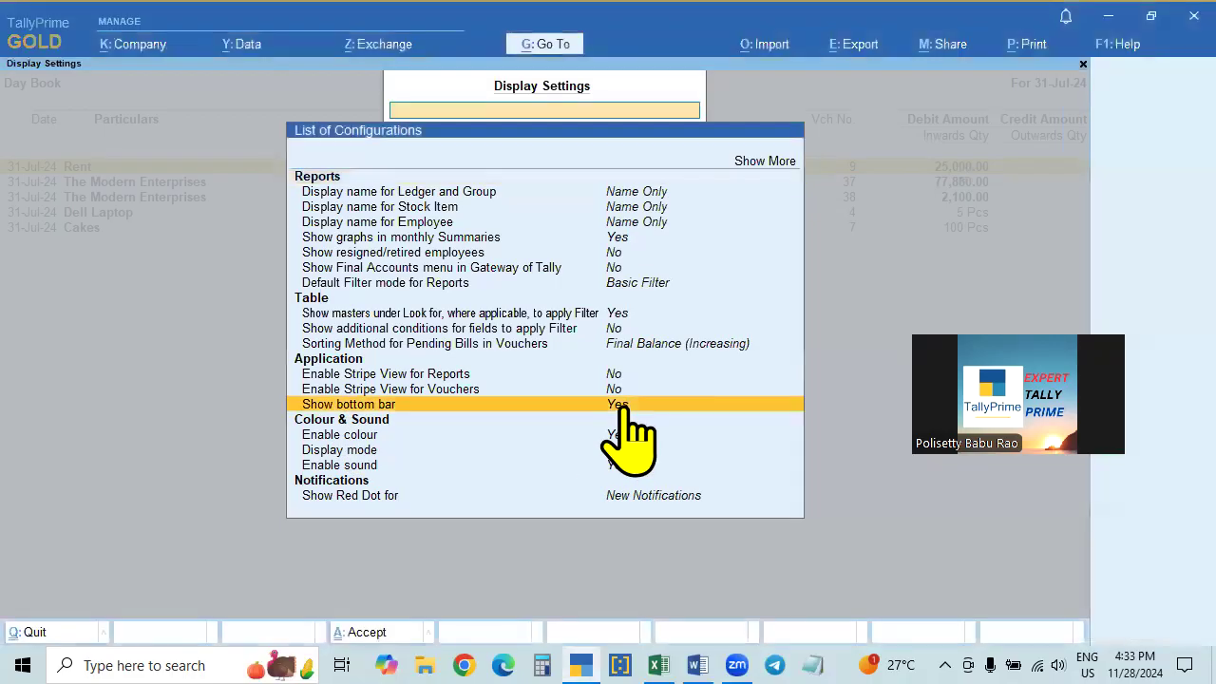
click(618, 406)
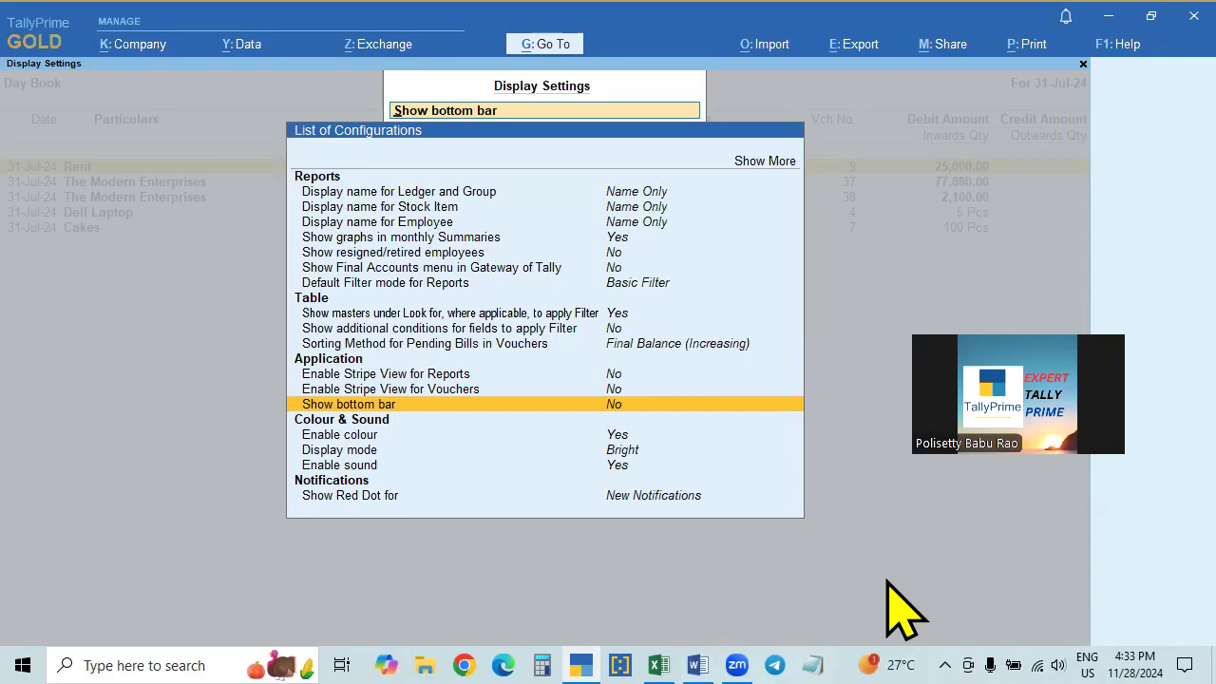
key(Return)
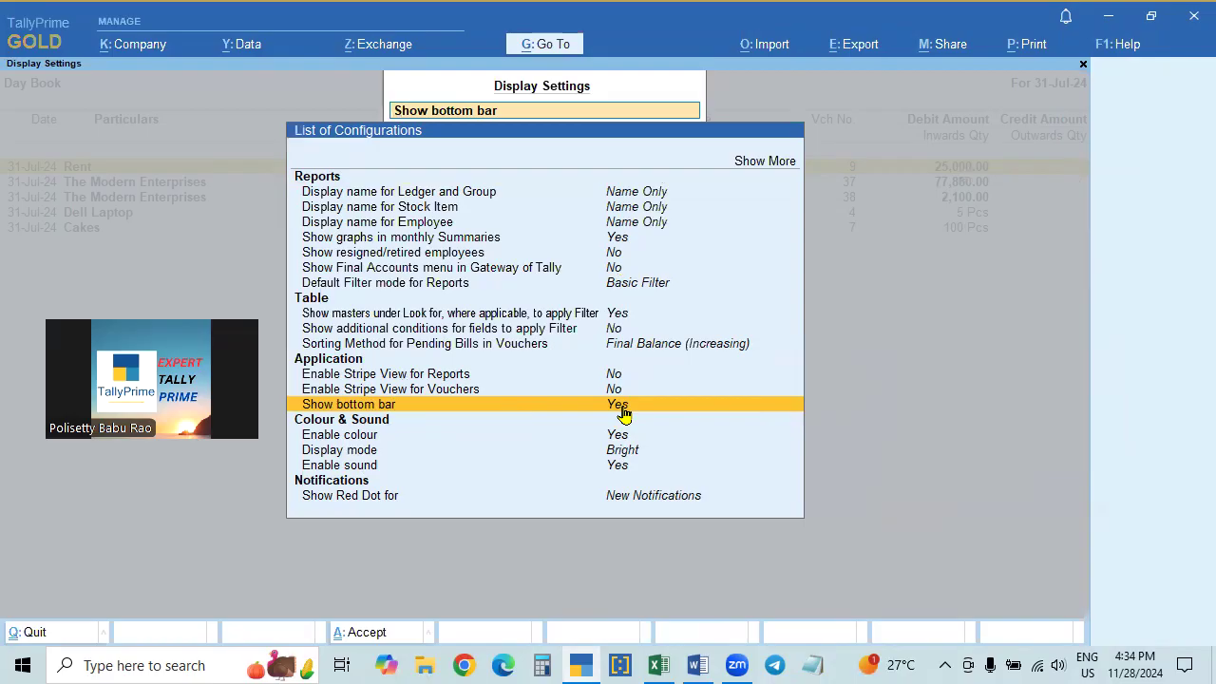
Switch to Word to check the bill sorting and bottom bar items in the feature list, and return to TallyPrime.
key(alt+Tab)
key(alt+Tab)
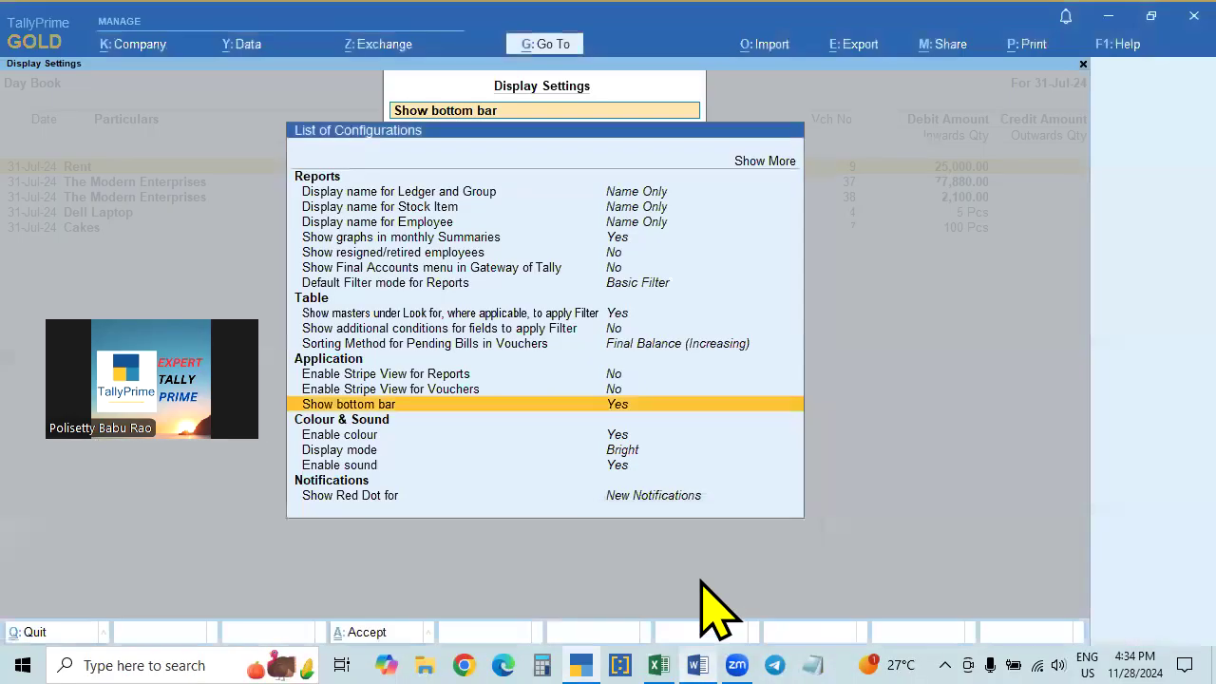
key(alt+Tab)
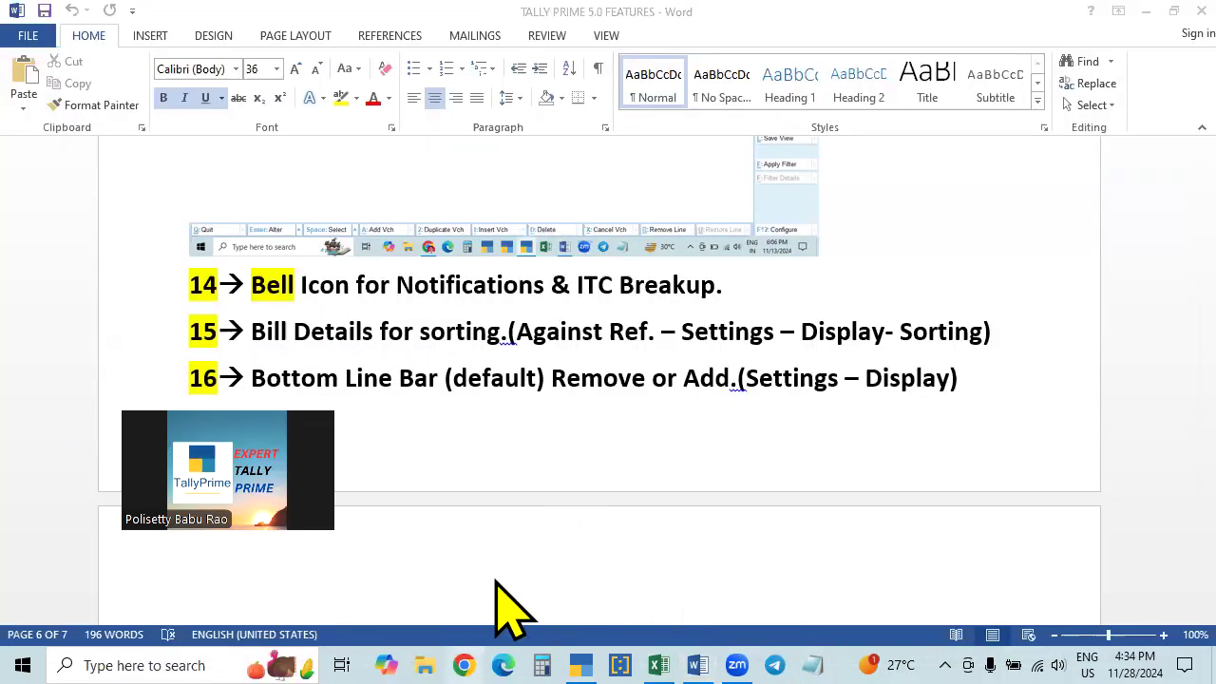
click(463, 665)
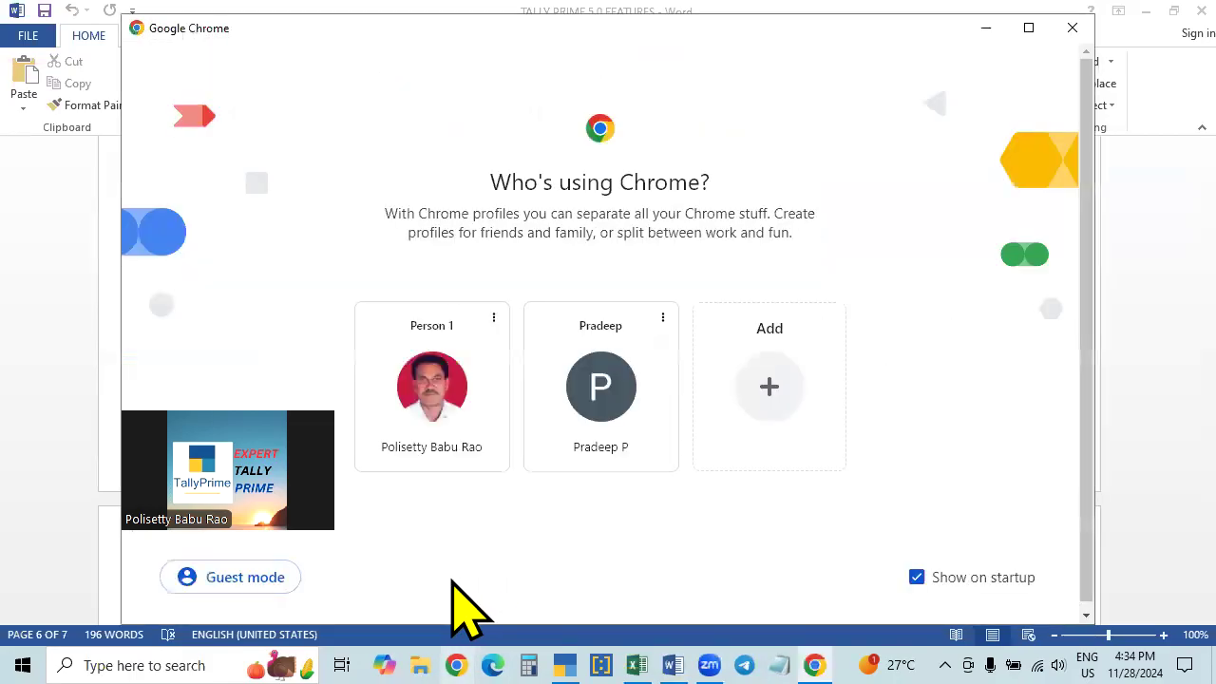
click(1073, 28)
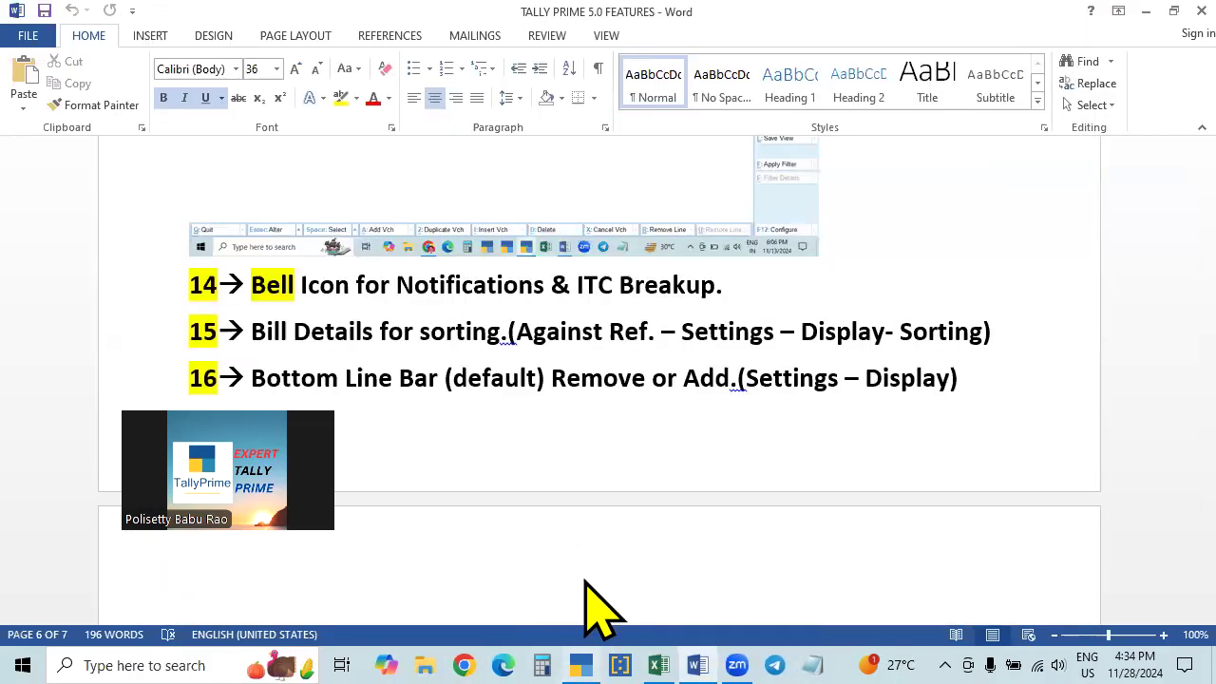
click(581, 664)
drag(345, 547, 1150, 412)
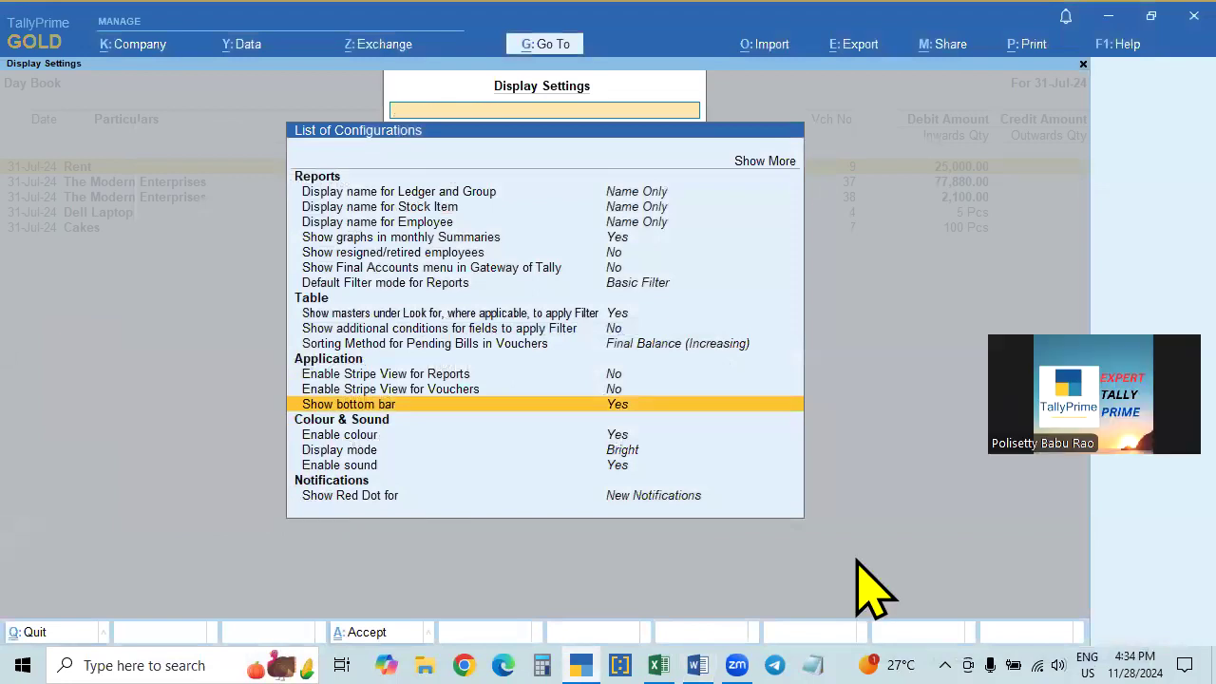
Close the Display Settings and reopen the Day Book for the period 1-Apr-24 to 31-Jul-24.
key(Escape)
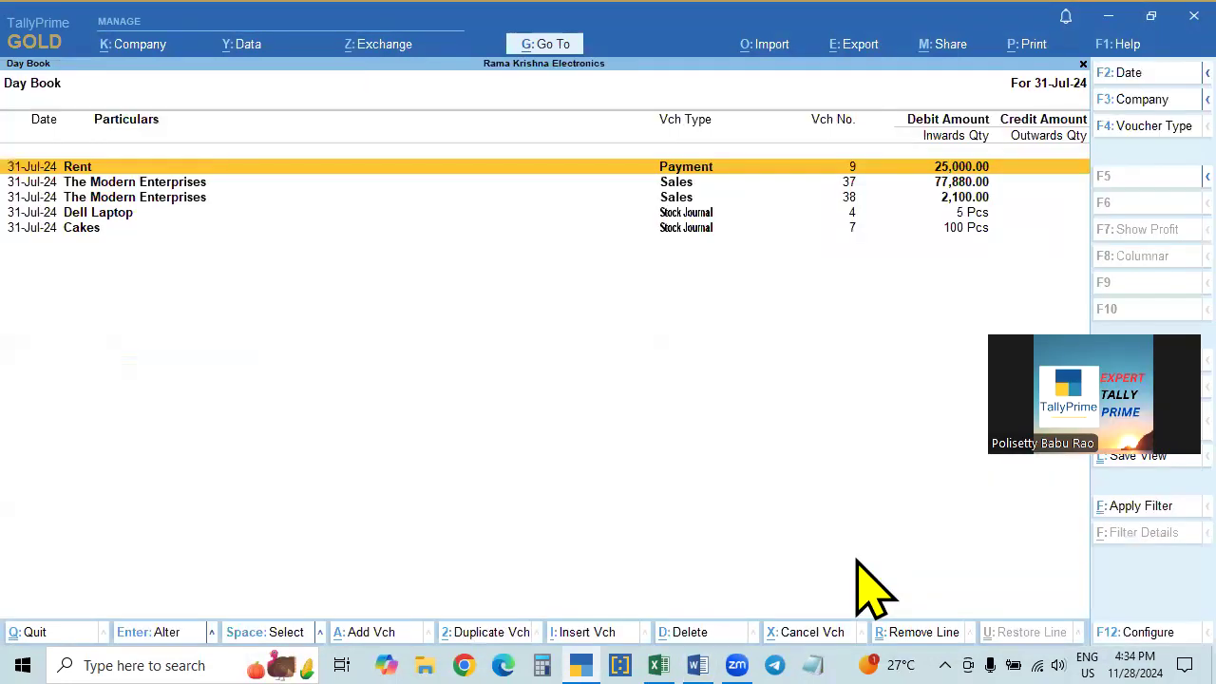
key(Escape)
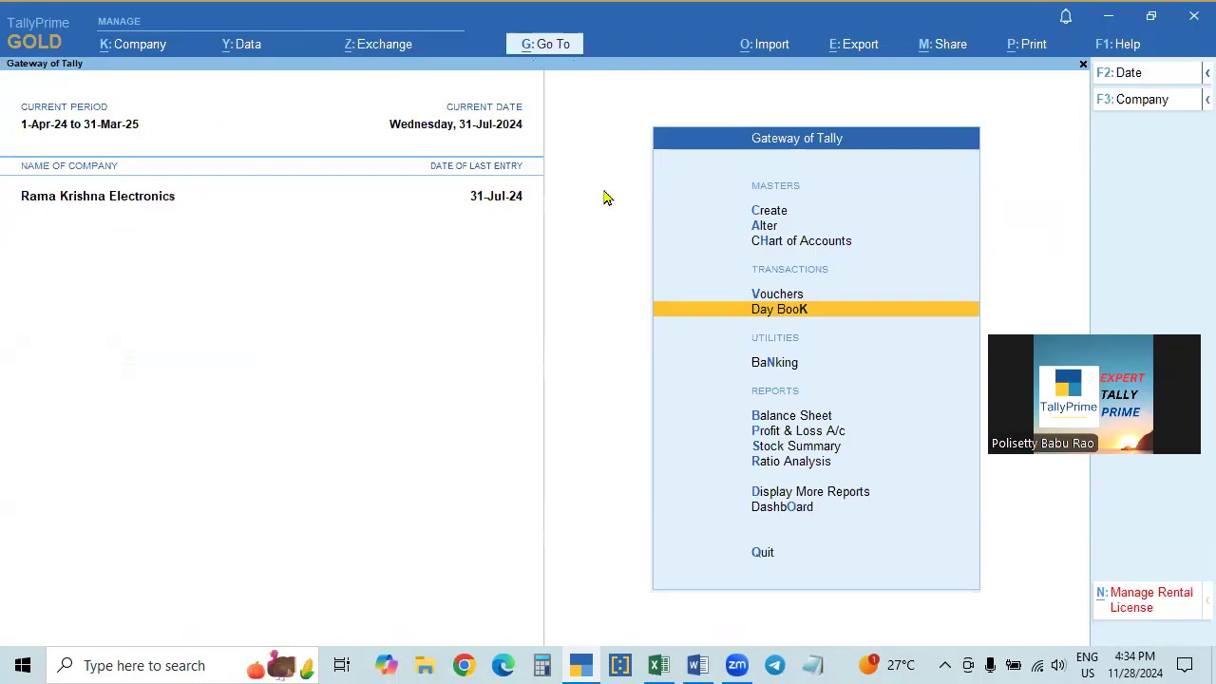
key(Return)
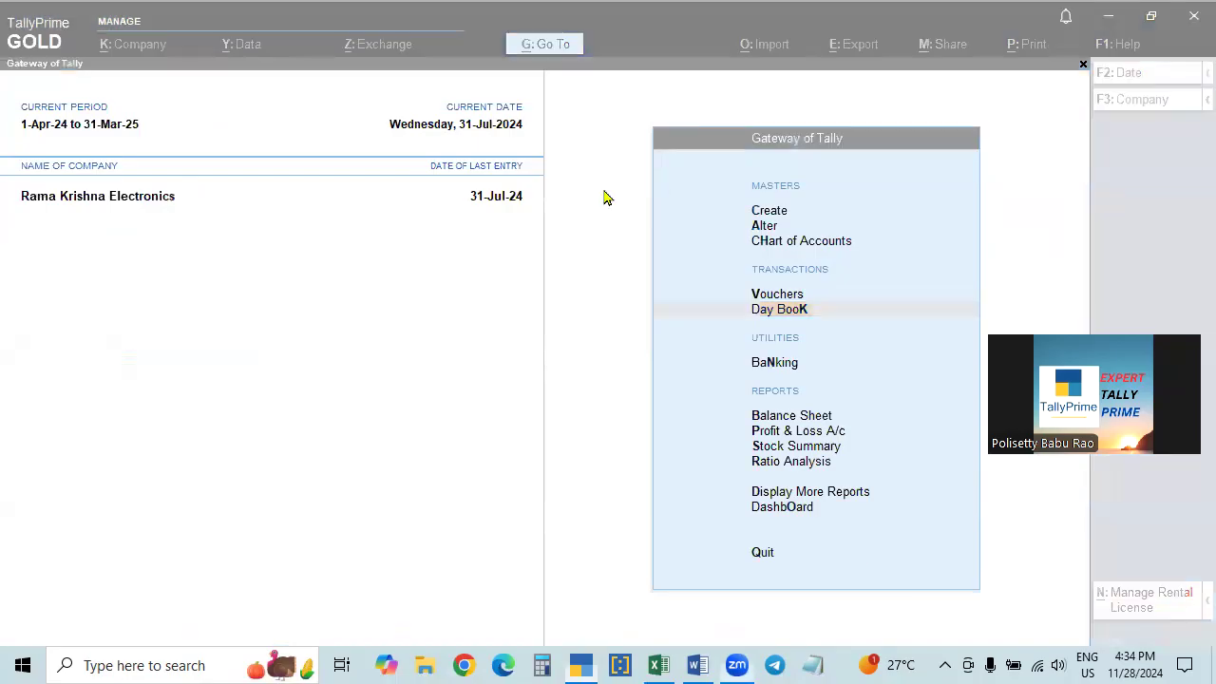
click(529, 281)
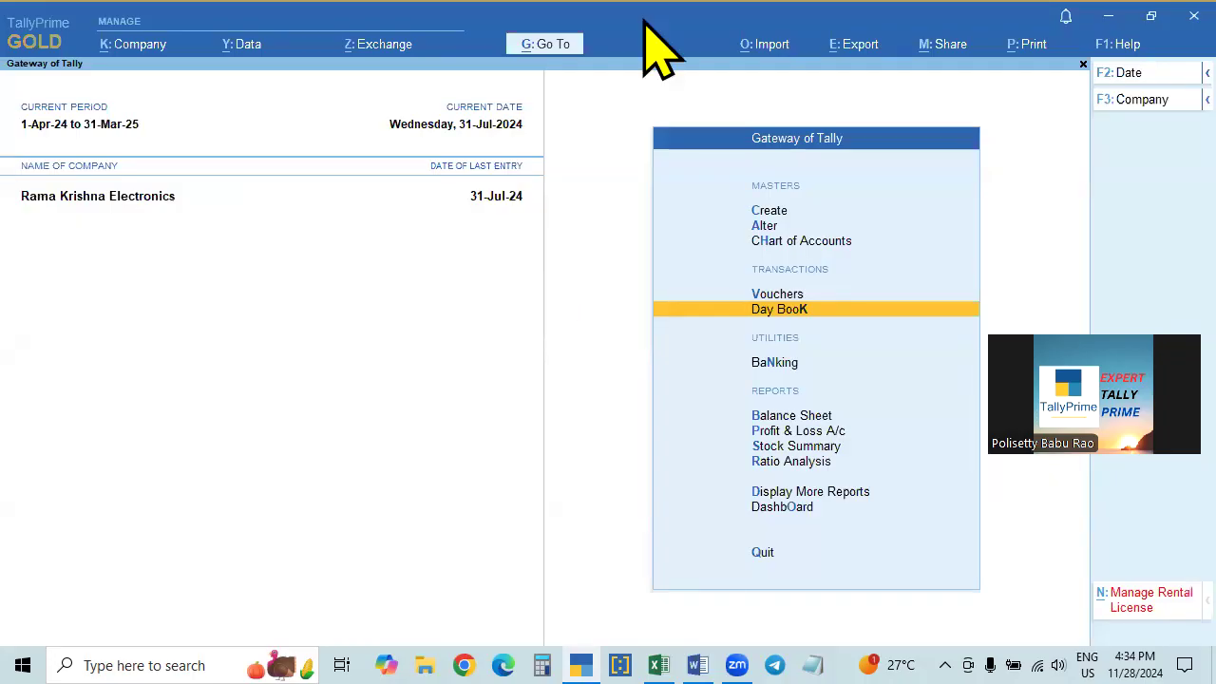
click(785, 309)
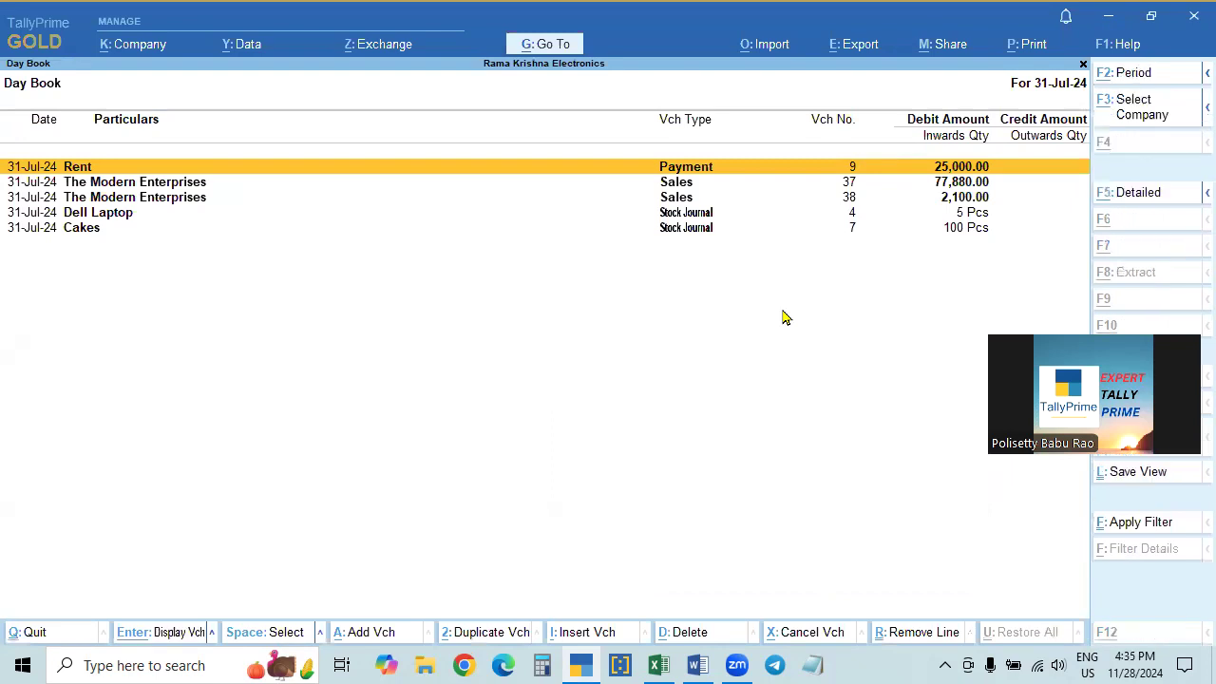
key(F2)
key(Return)
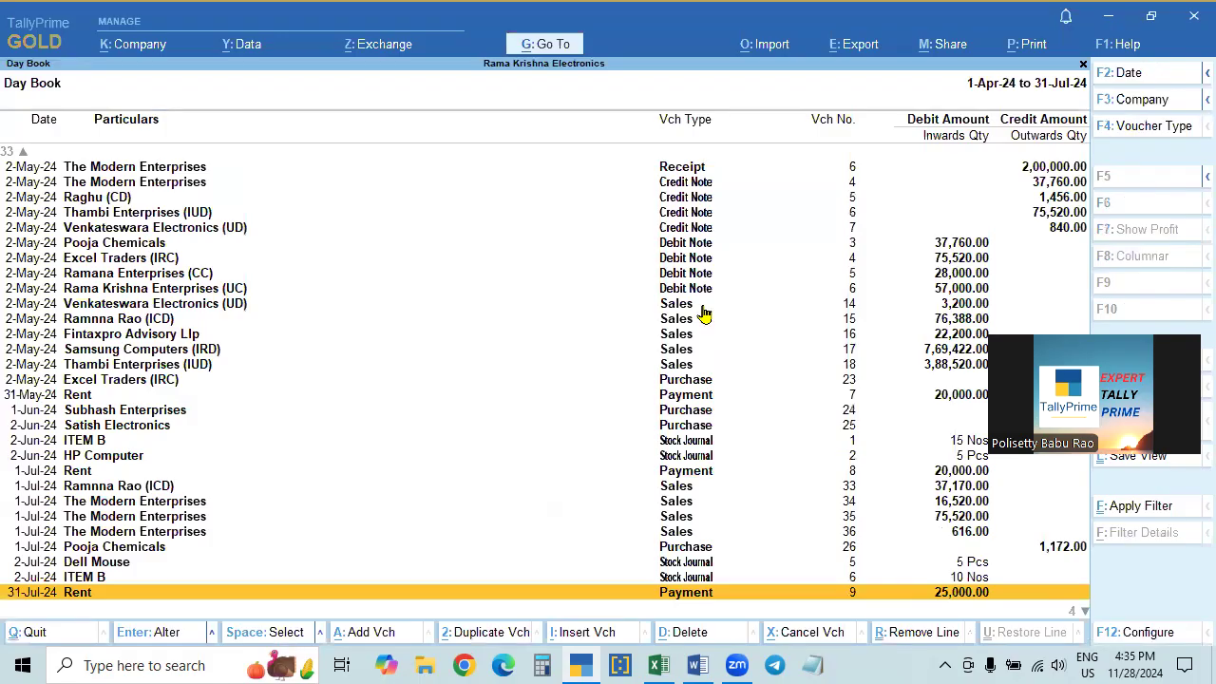
Find the 2-May-24 payment voucher No. 6 for Pooja Chemicals in the Day Book and open it for alteration.
scroll(788, 535, down, 4)
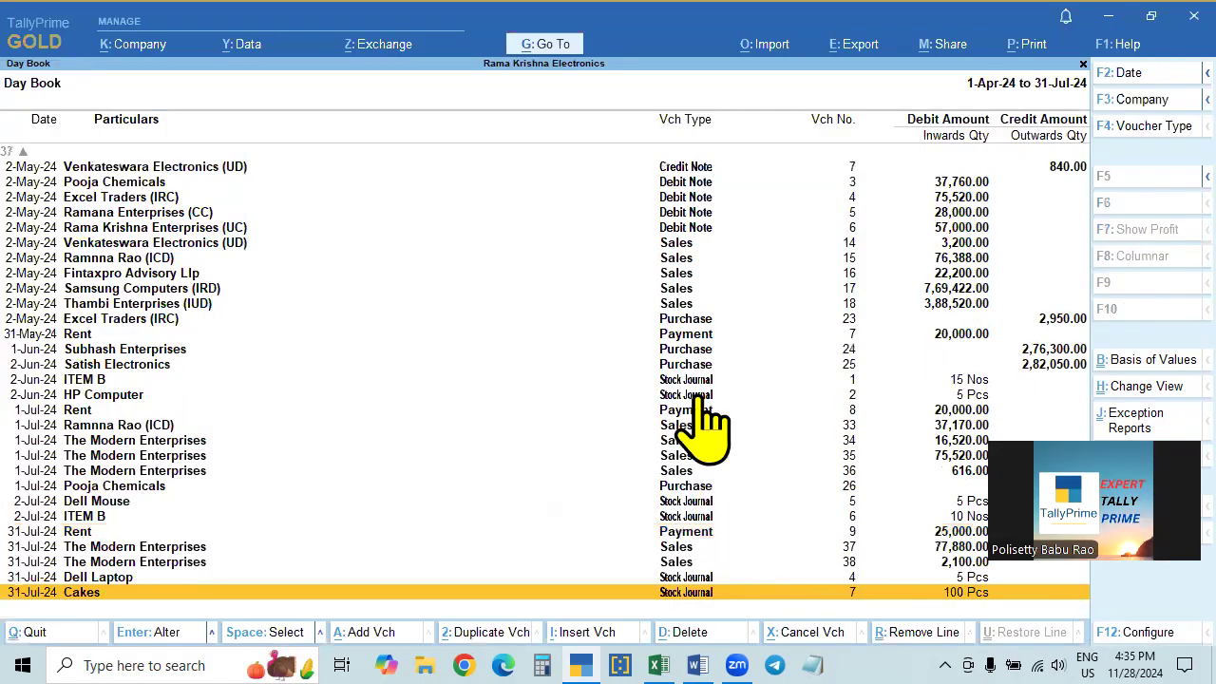
click(686, 338)
click(691, 258)
scroll(719, 275, up, 9)
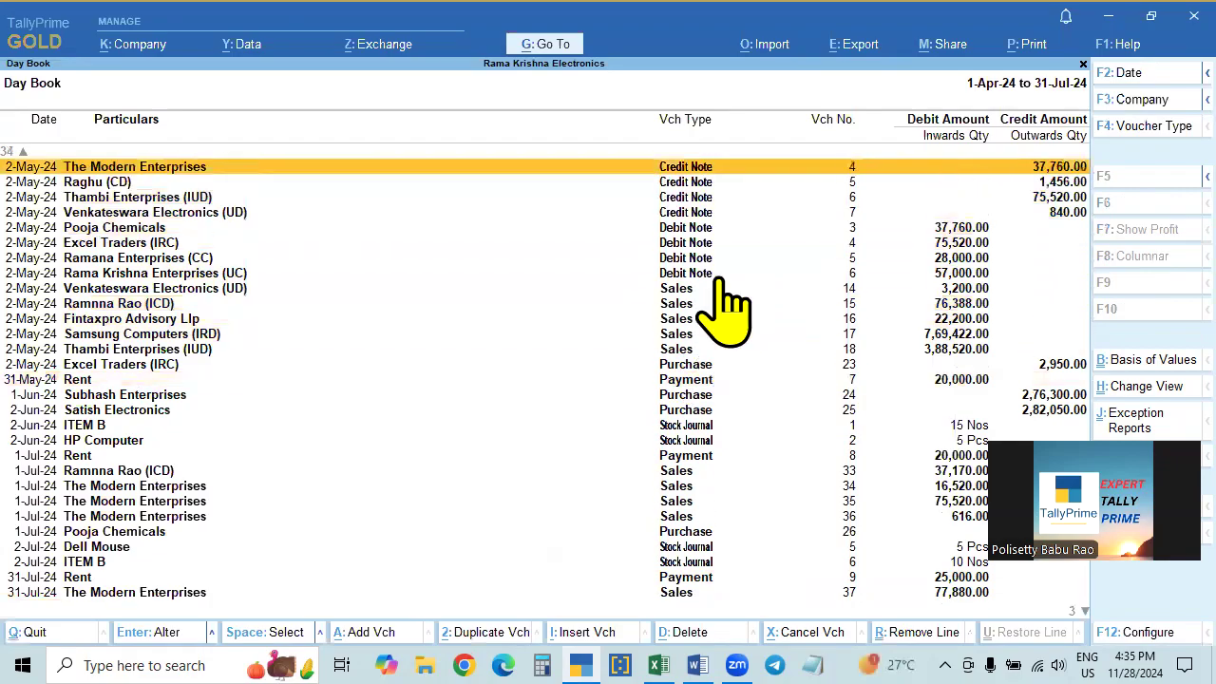
scroll(724, 304, up, 9)
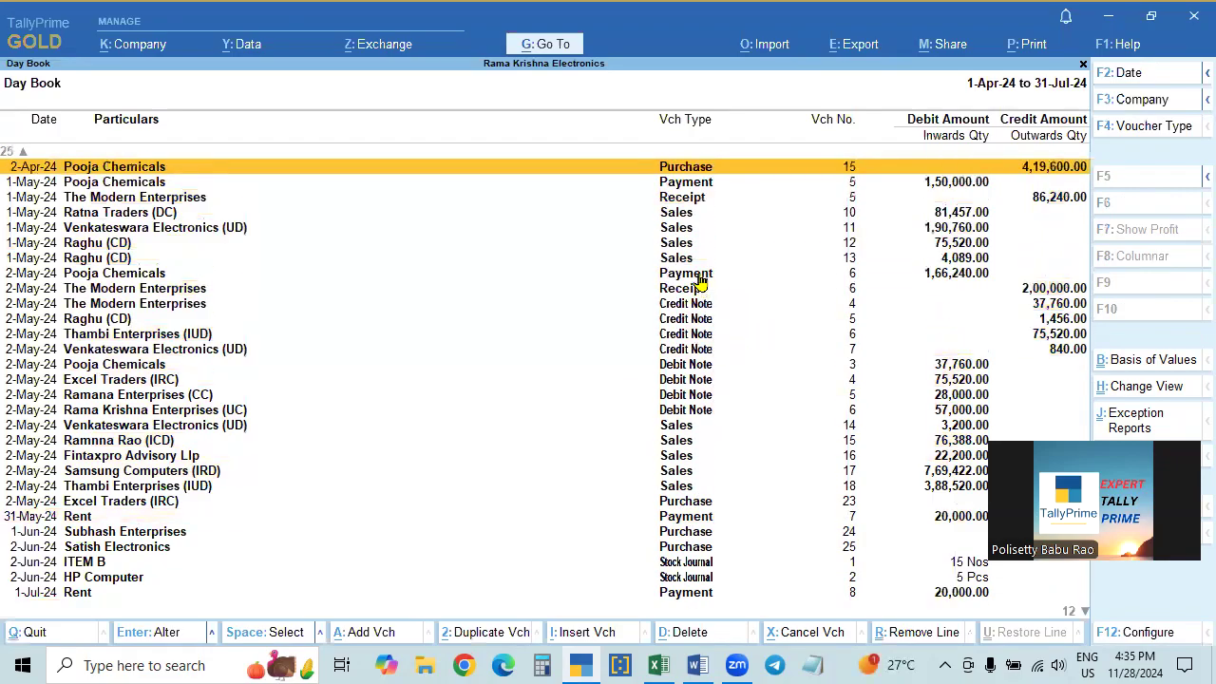
click(700, 277)
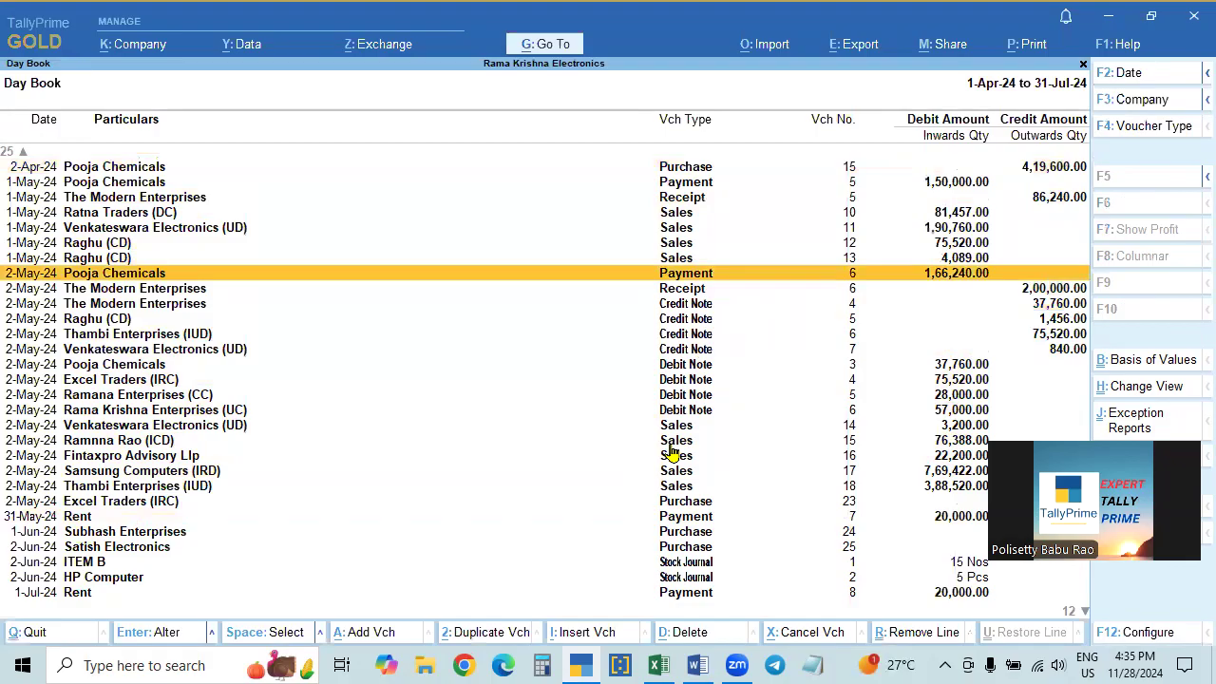
key(Return)
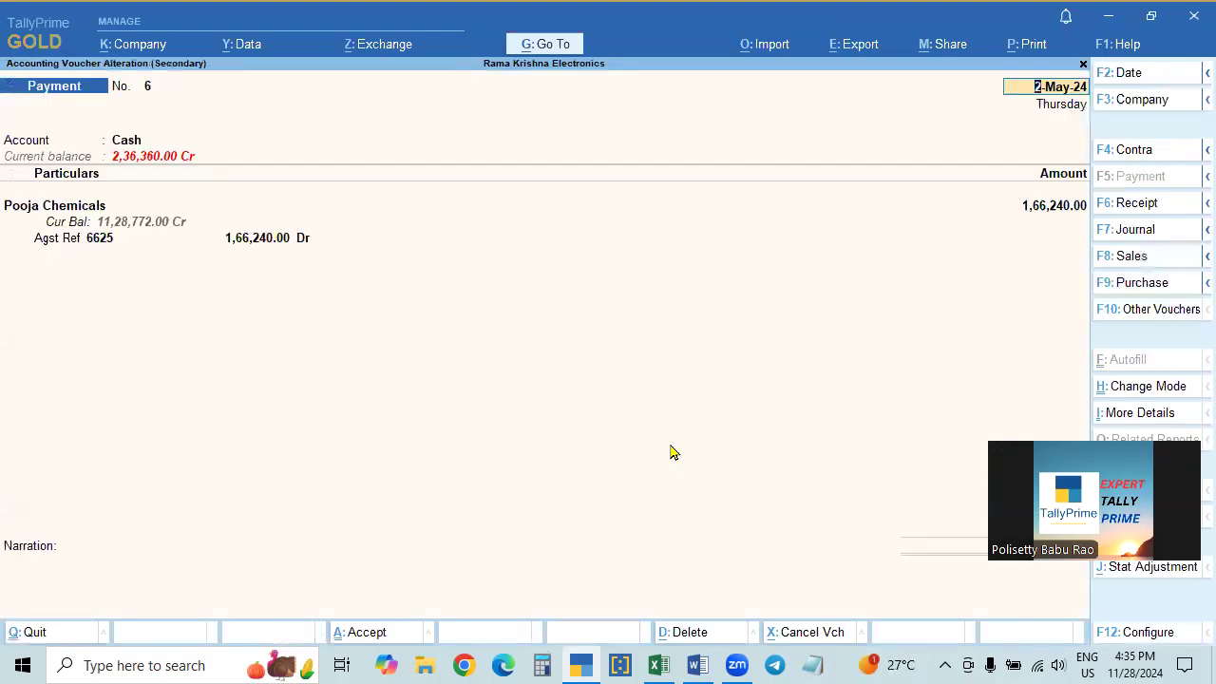
Show the Pending Bills for the voucher's Agst Ref adjustment, and check the bill sorting item in the Word feature list.
click(1066, 209)
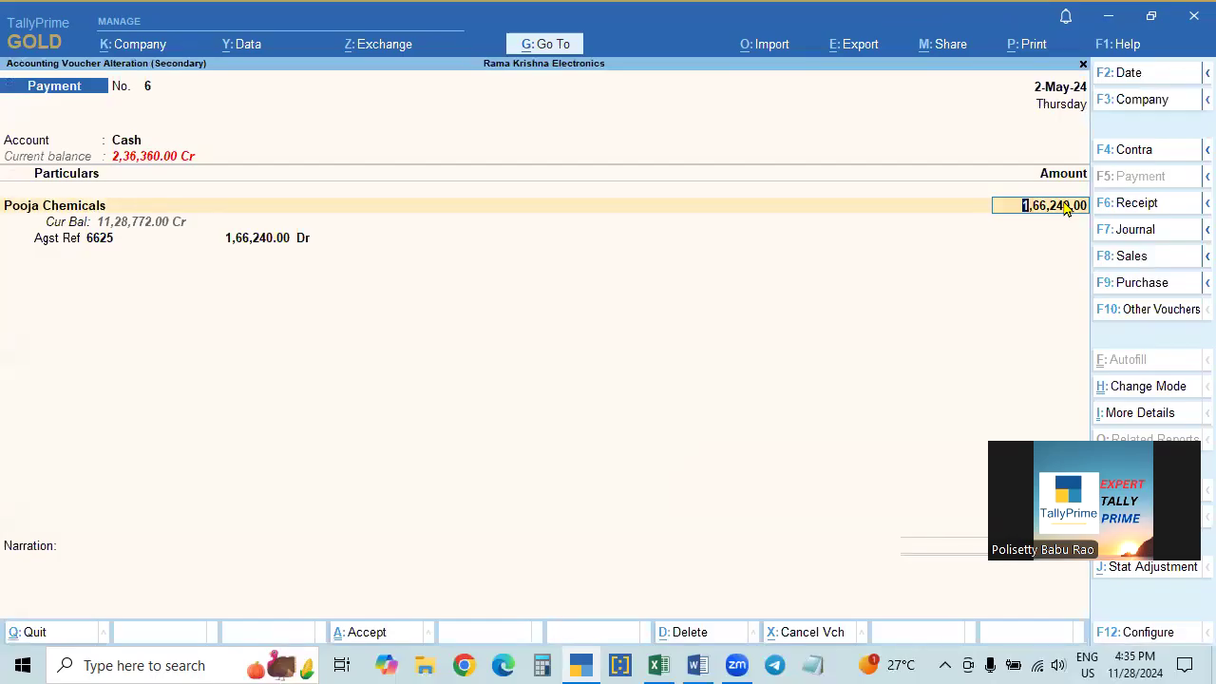
key(Return)
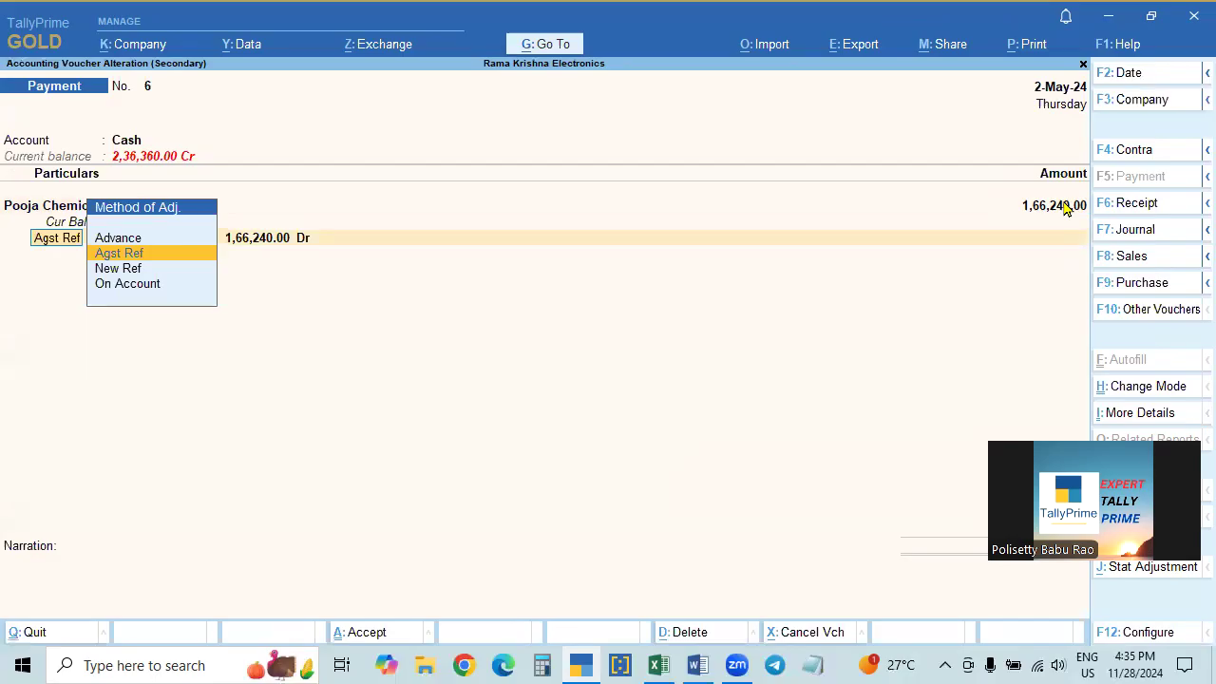
key(Return)
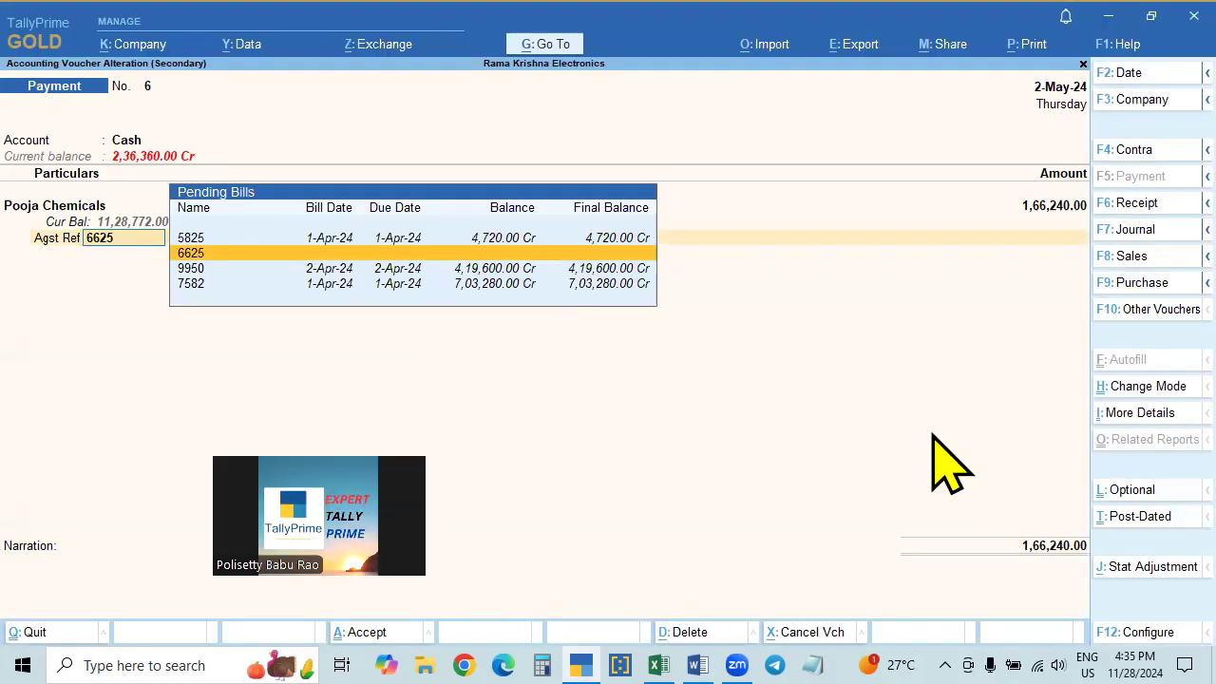
click(697, 665)
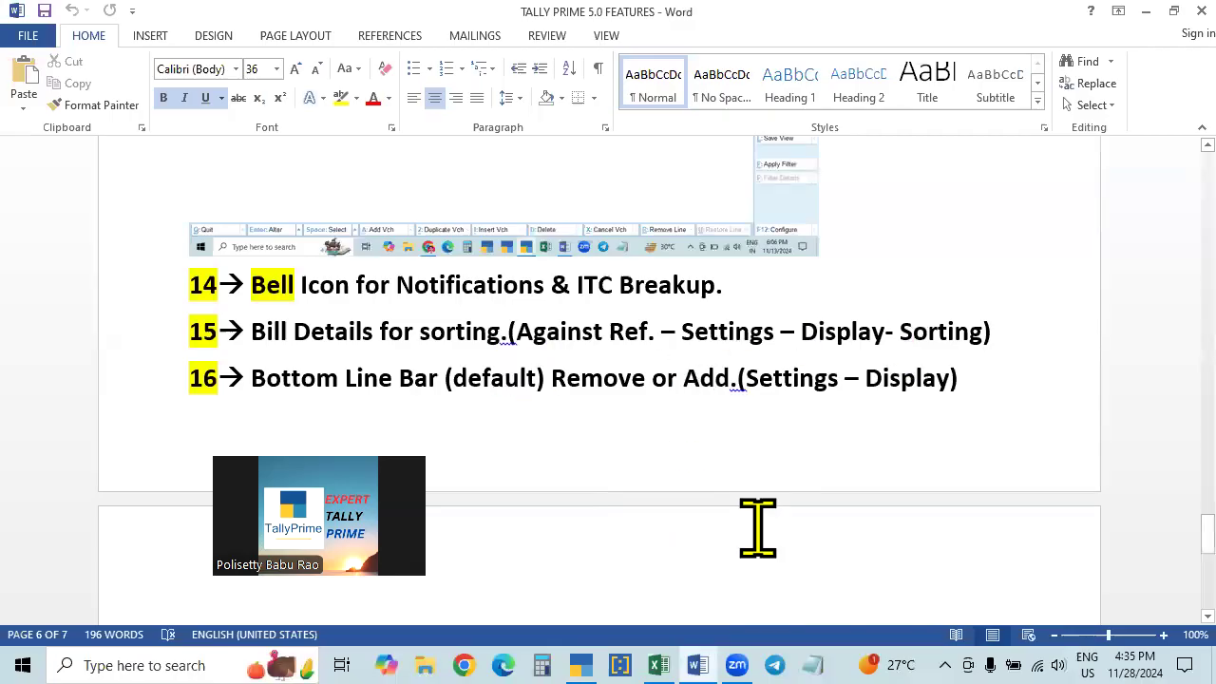
click(580, 655)
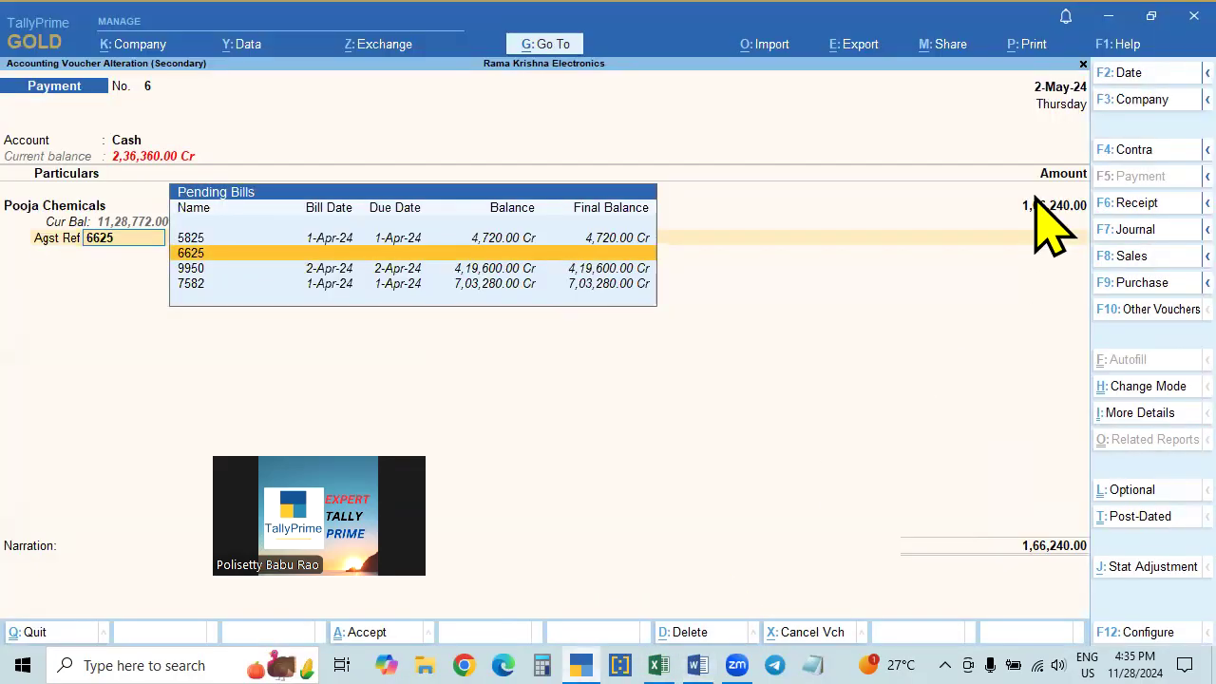
Set the Sorting Method for Pending Bills in Vouchers to Default in the Display Settings.
click(1111, 46)
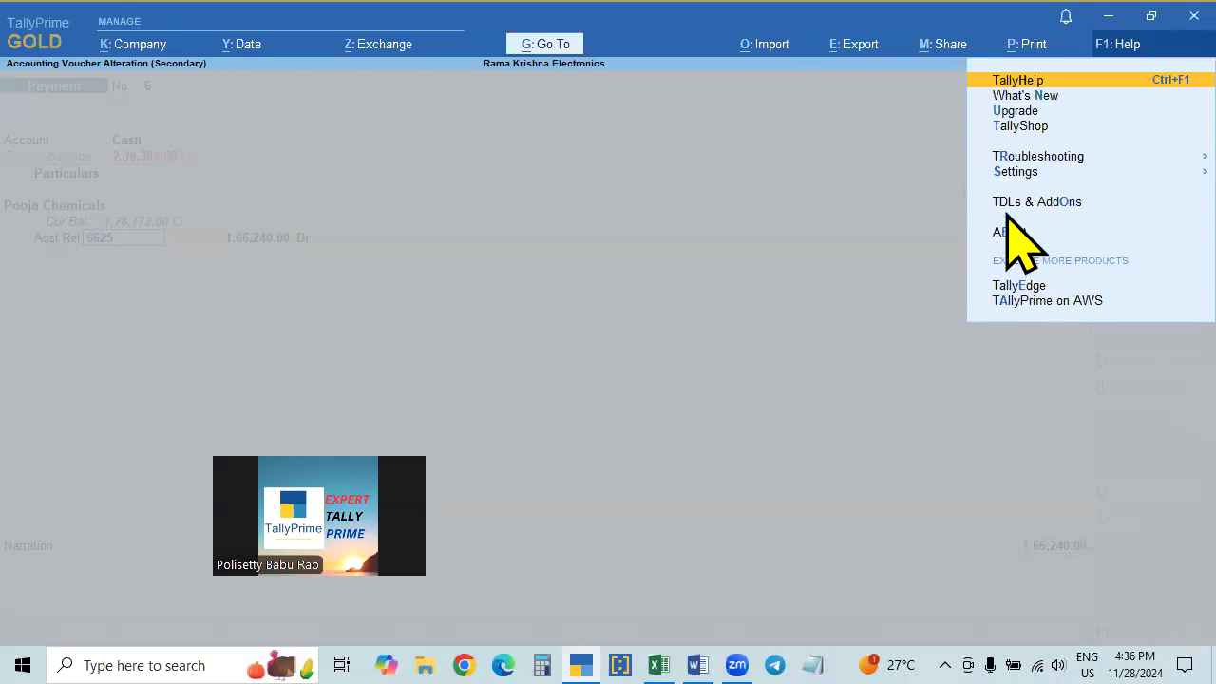
click(1014, 171)
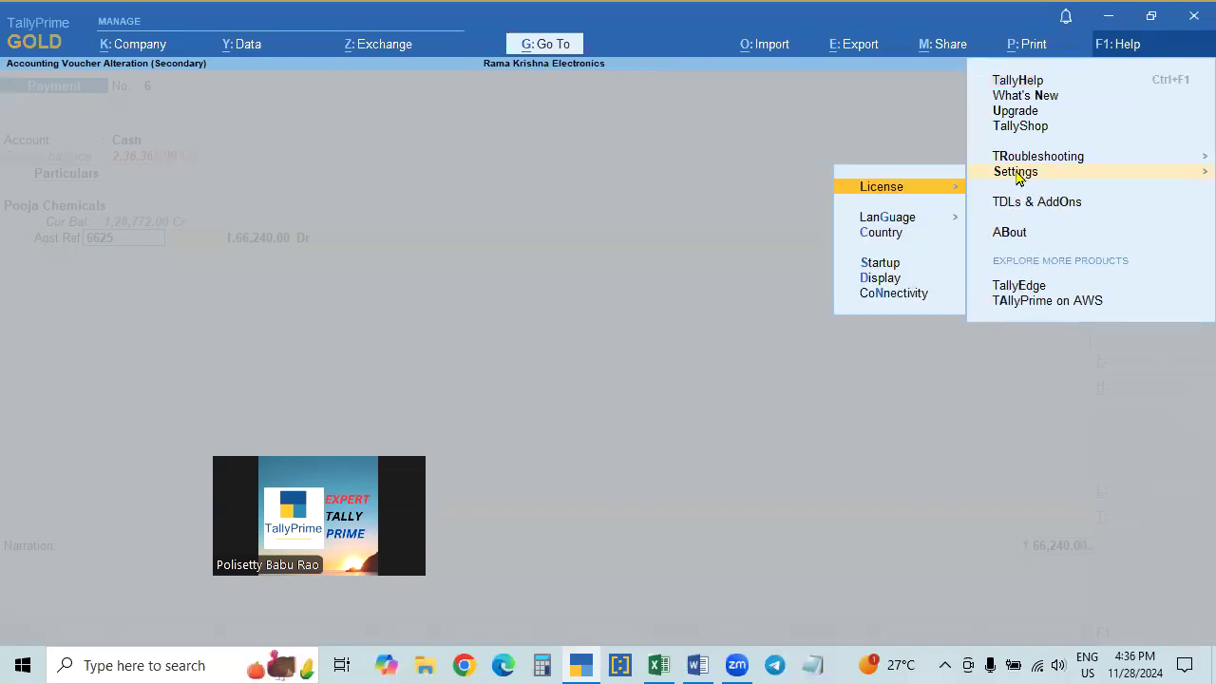
click(884, 278)
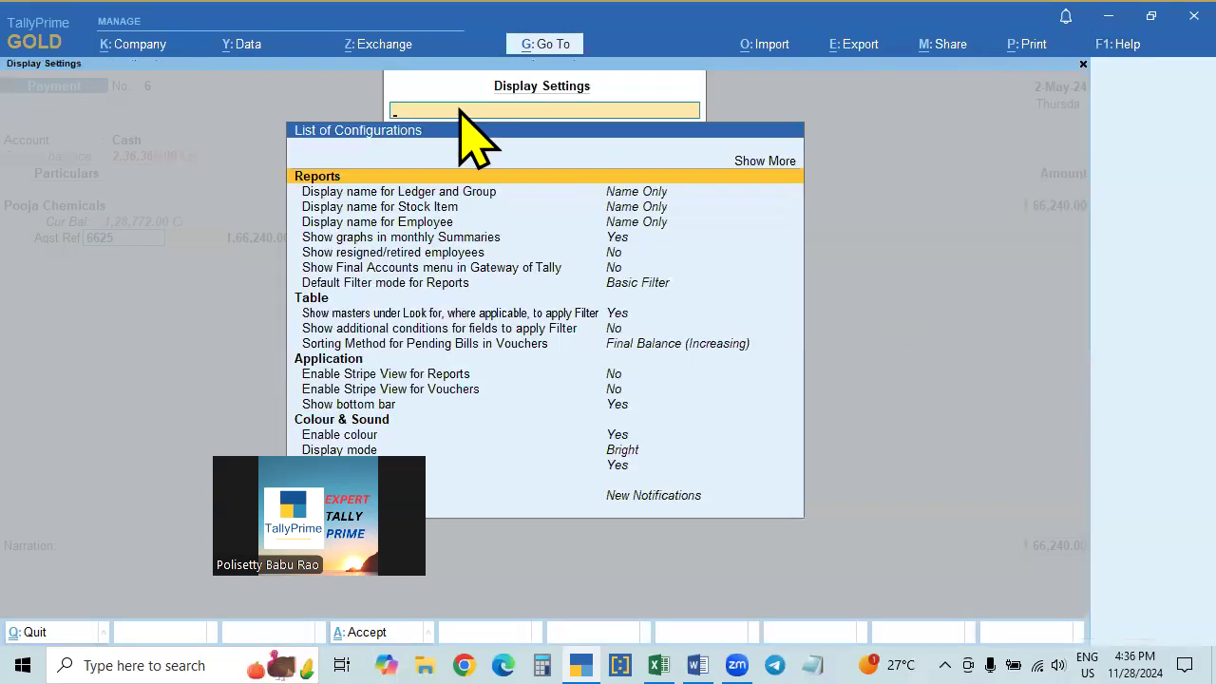
text(se)
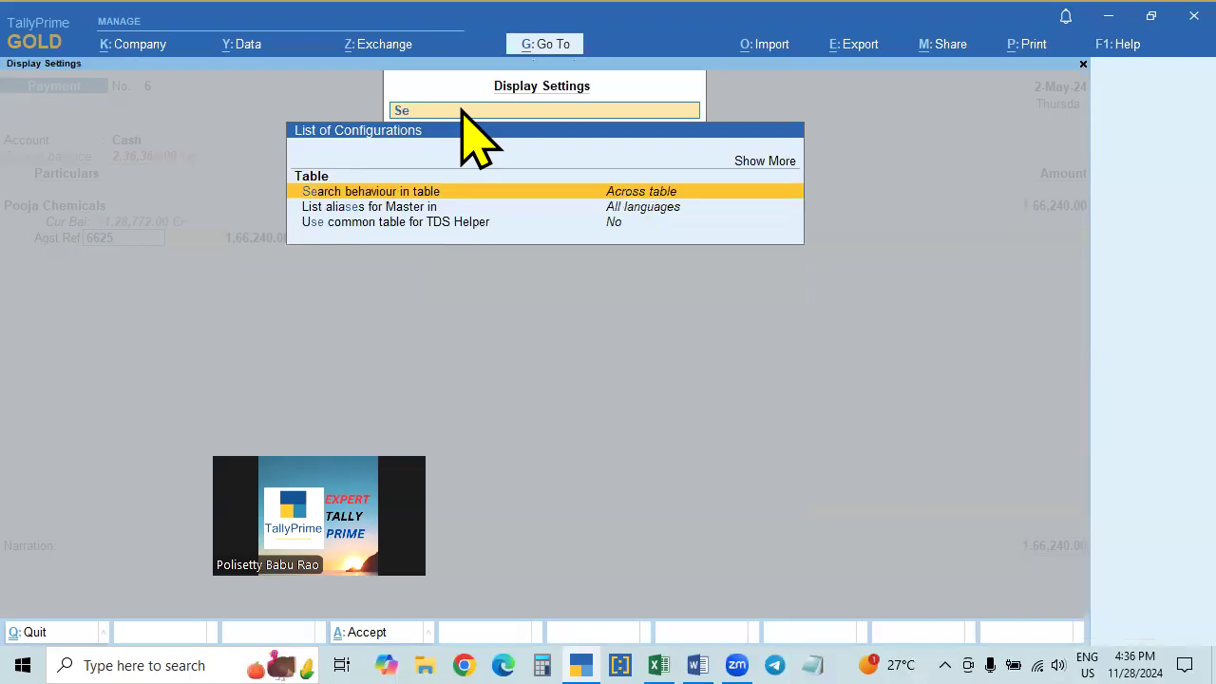
key(BackSpace)
key(BackSpace)
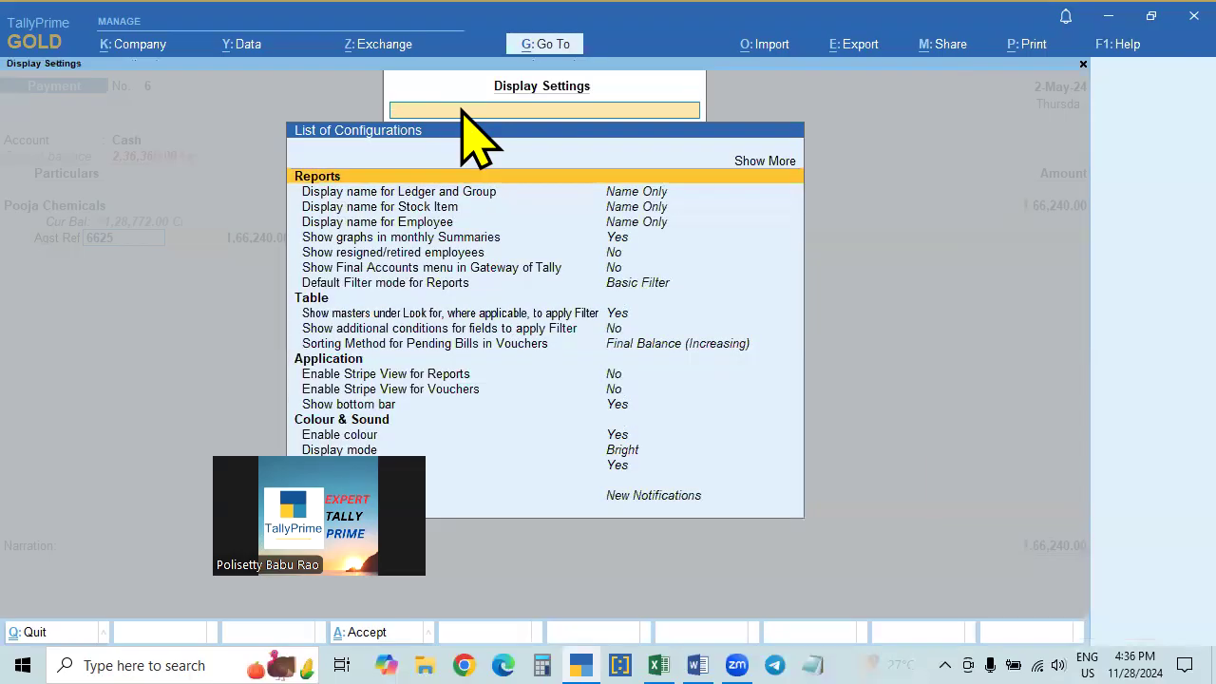
text(sort)
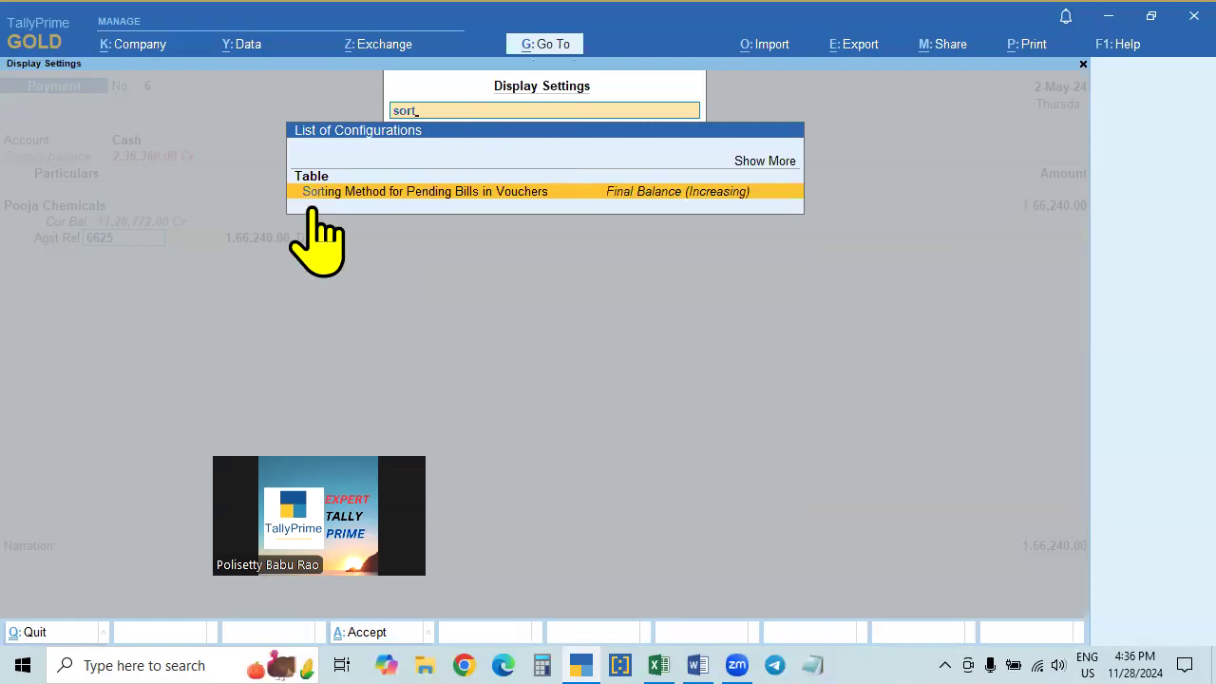
click(655, 196)
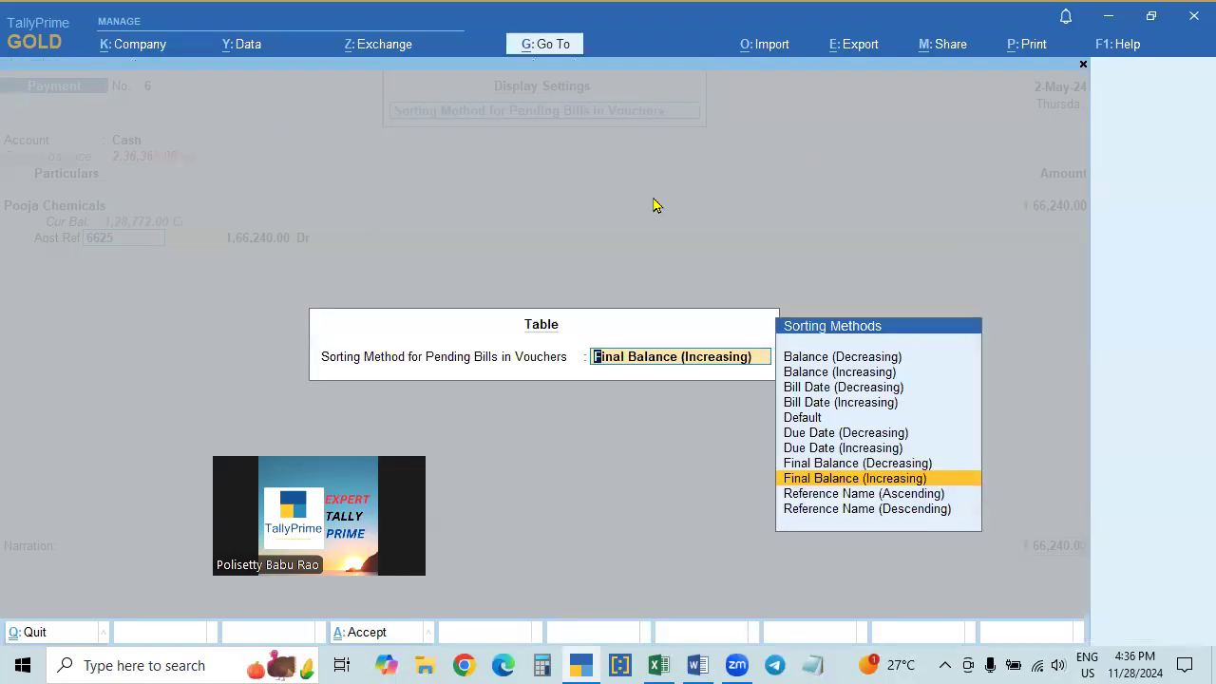
key(Up)
key(Up)
key(Up)
key(Up)
key(Return)
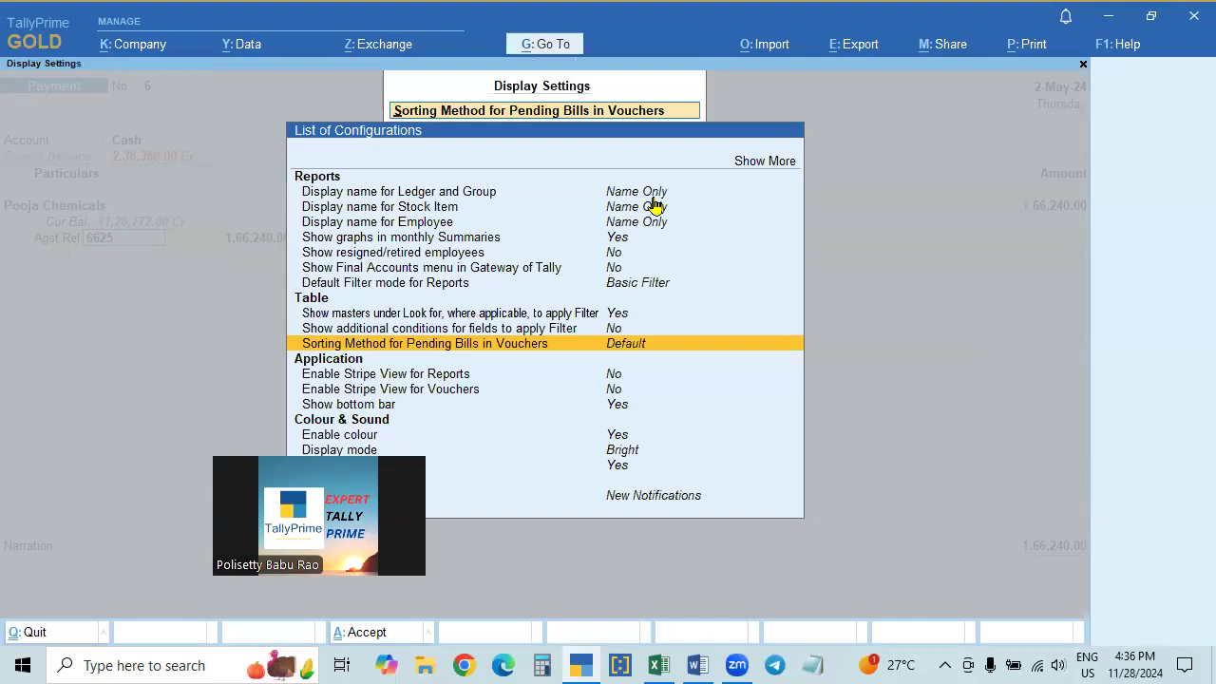
key(ctrl+a)
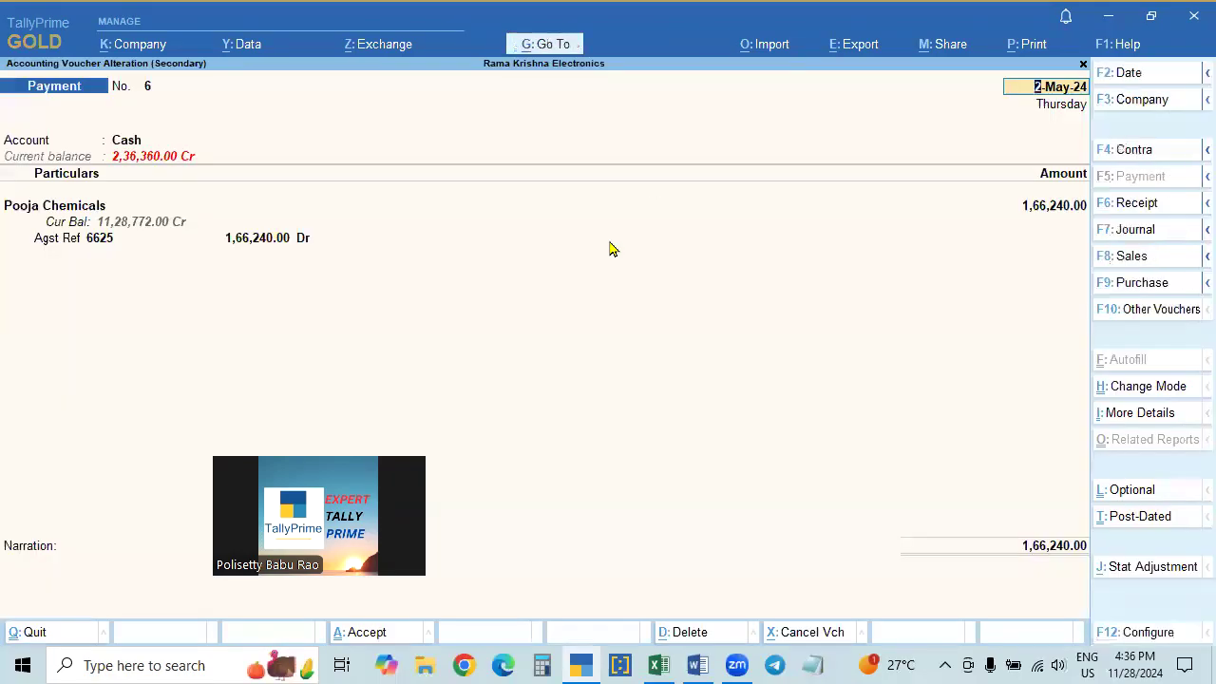
Show the Pending Bills for the Pooja Chemicals Agst Ref adjustment to check the default bill order.
click(1045, 217)
key(Return)
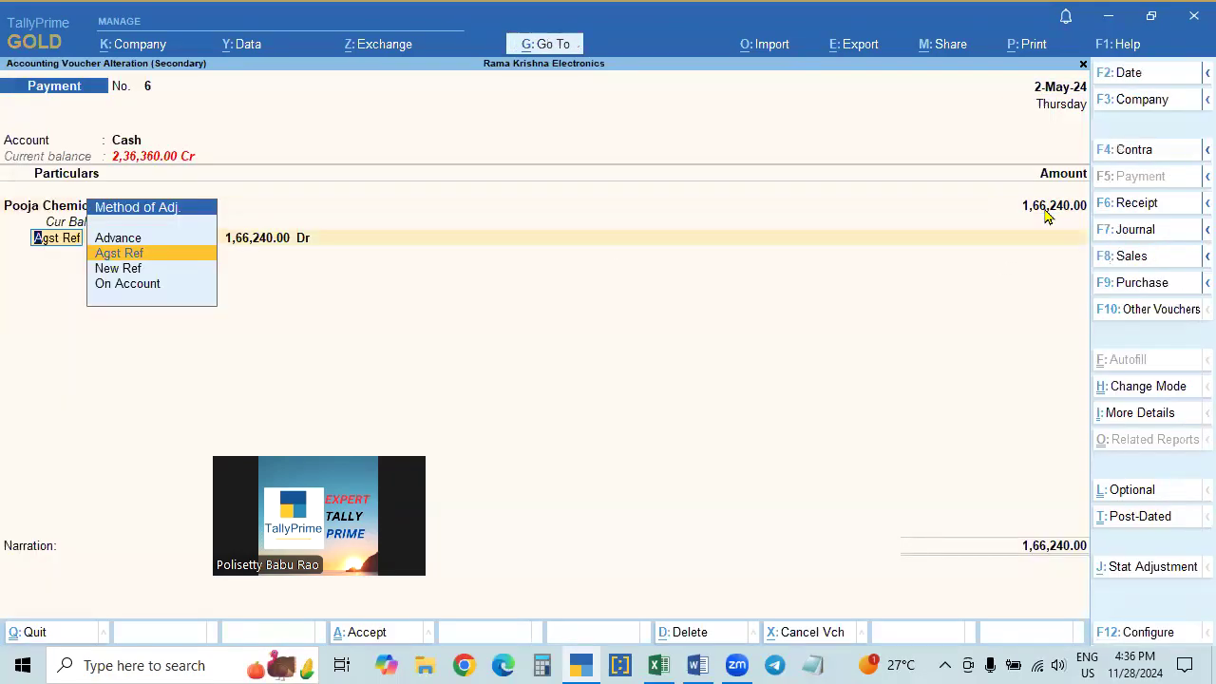
key(Return)
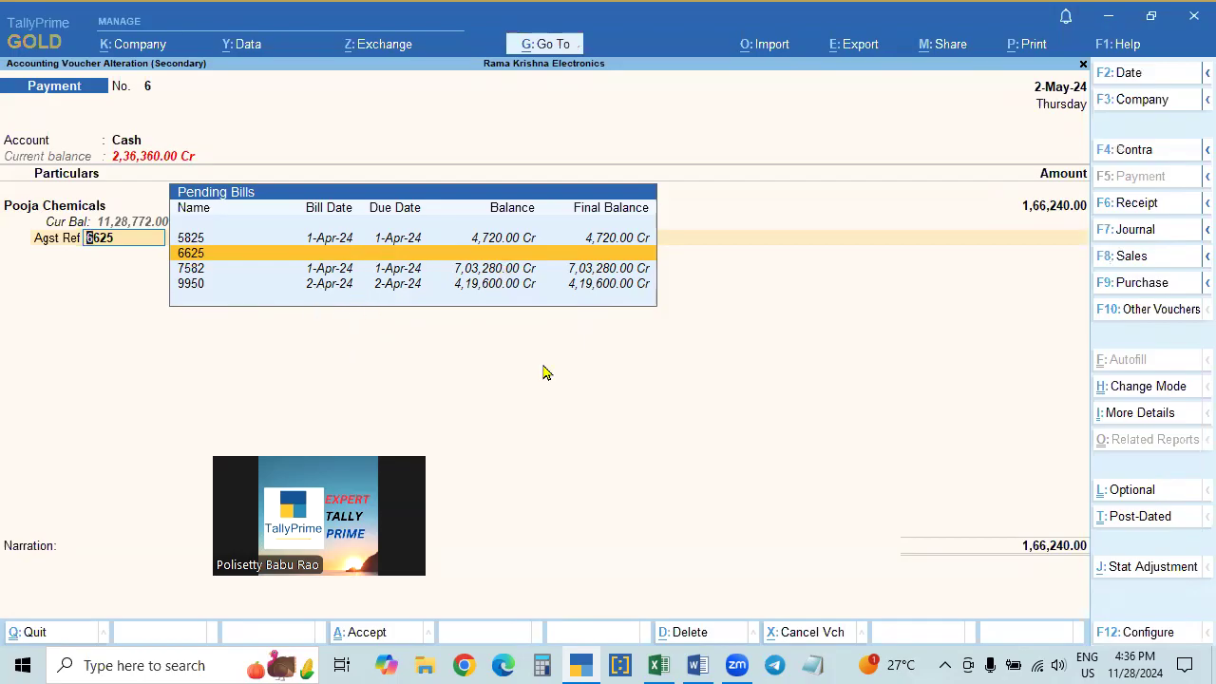
Change the Sorting Method for Pending Bills in Vouchers to Bill Date (Decreasing) and return to the payment voucher.
click(1119, 44)
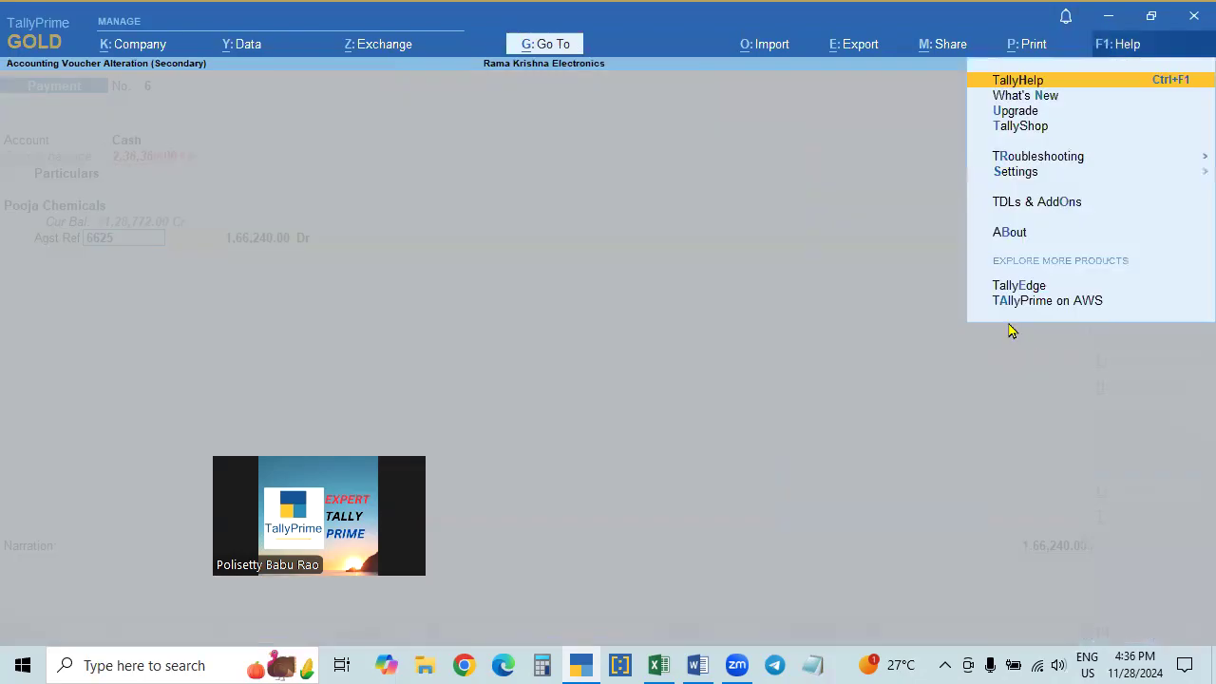
click(1021, 172)
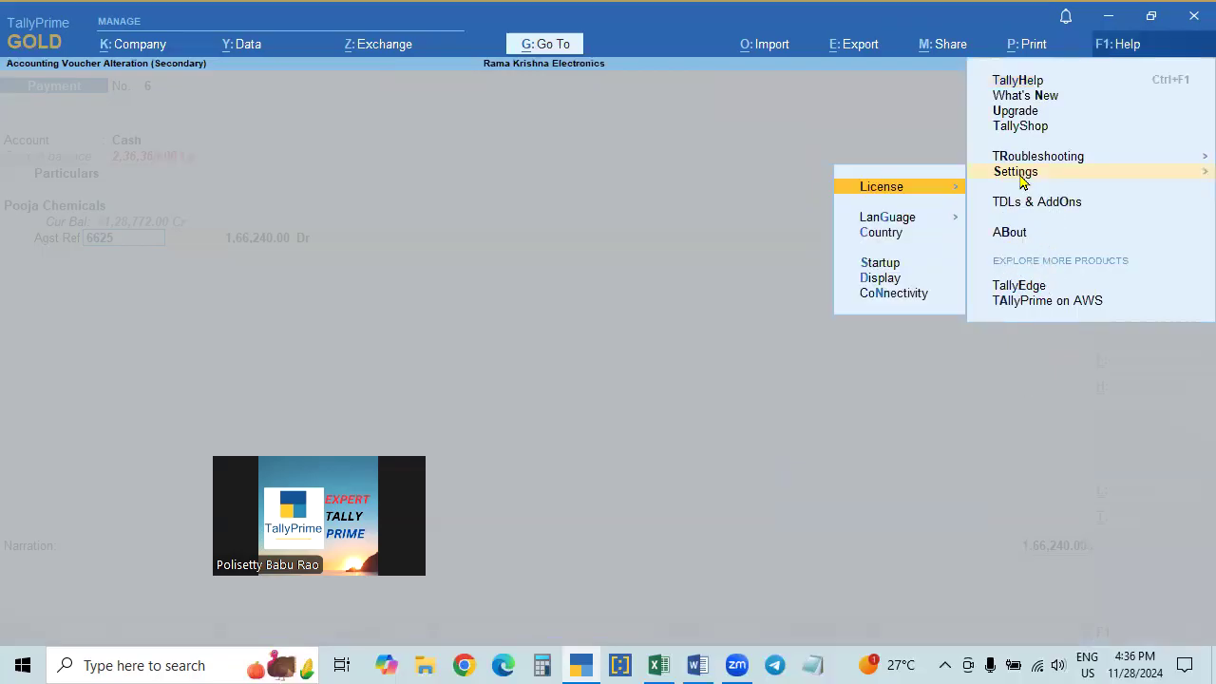
click(880, 278)
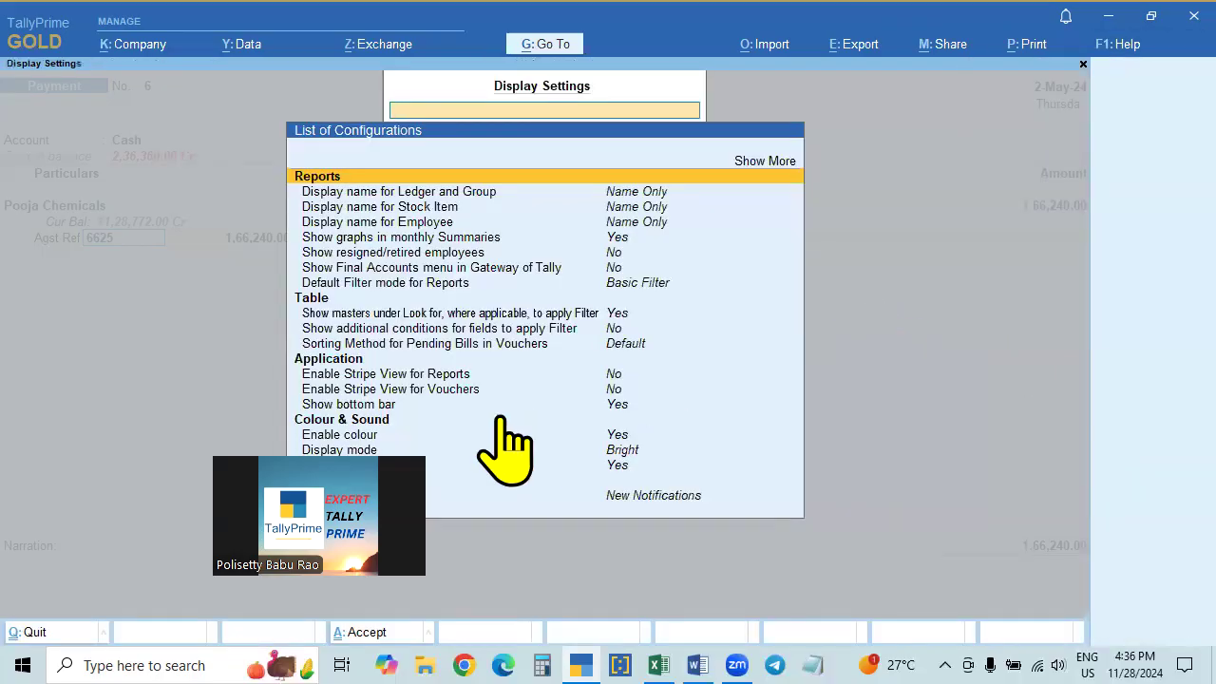
text(Sort)
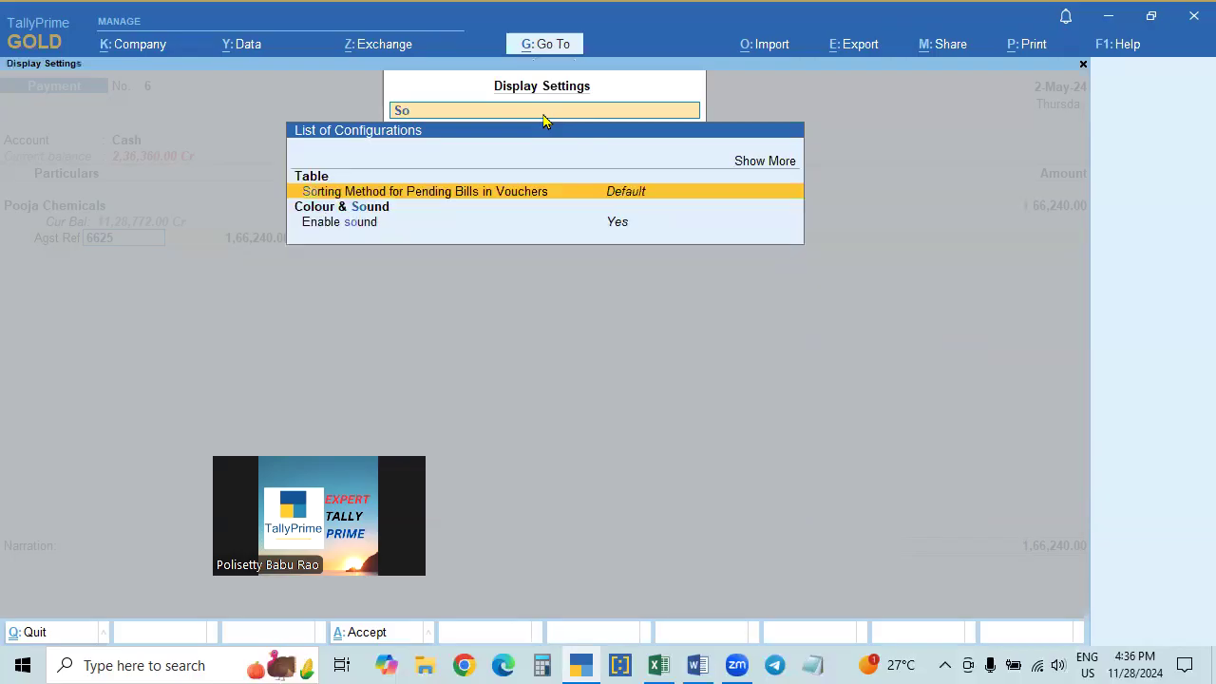
click(518, 194)
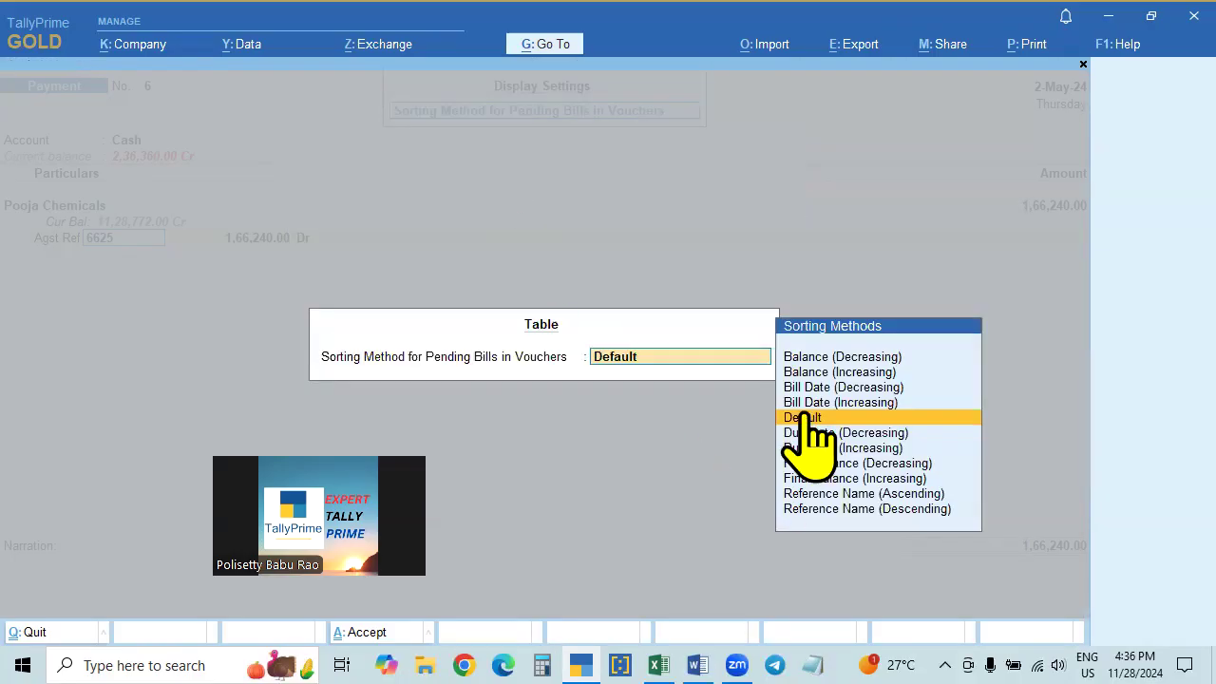
click(857, 389)
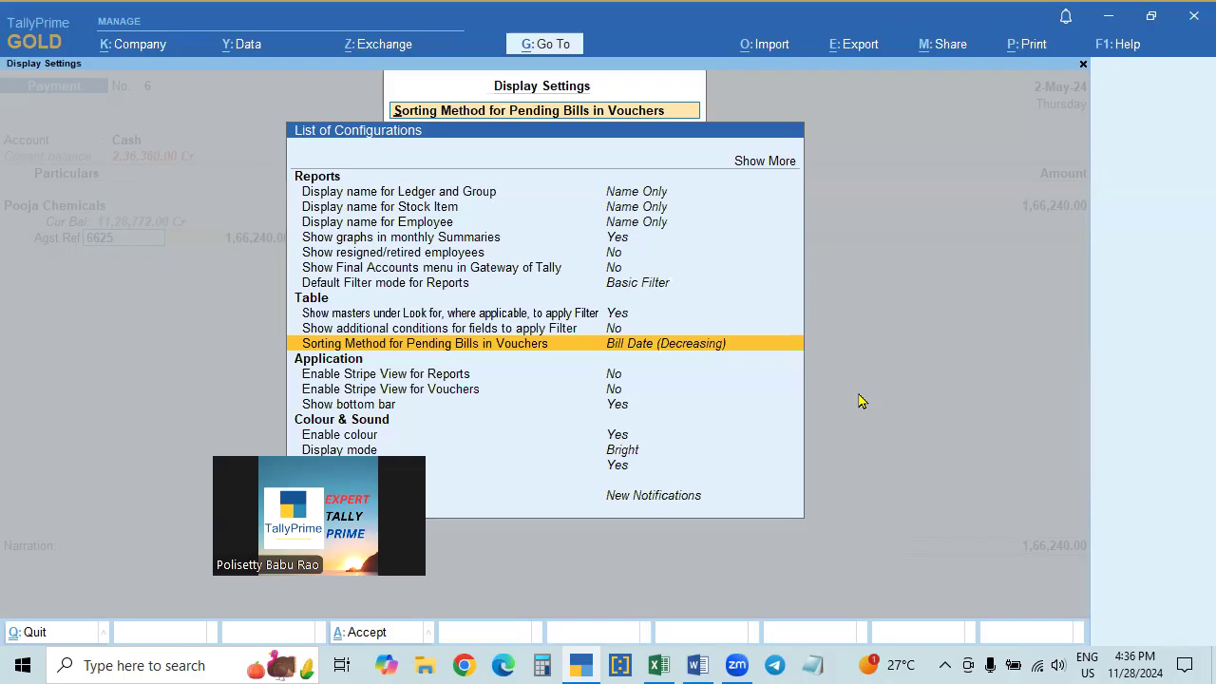
key(Escape)
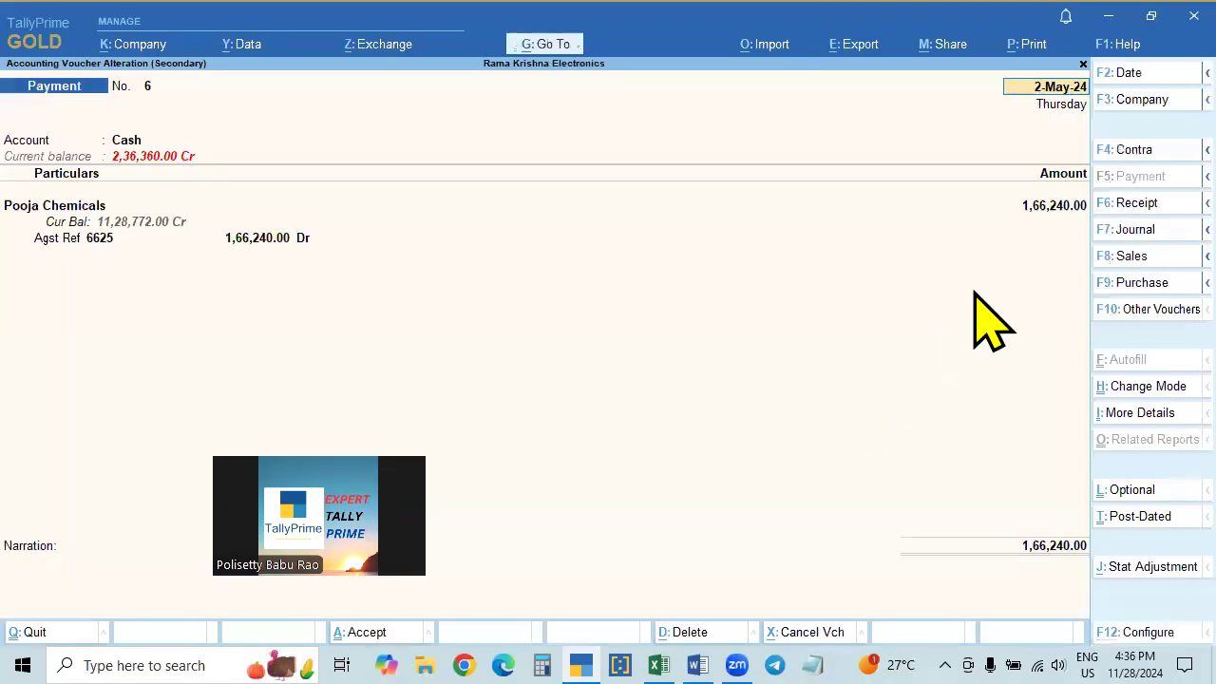
Reopen the Pending Bills for the voucher's Agst Ref adjustment to check the order by decreasing bill date.
click(1055, 207)
key(Return)
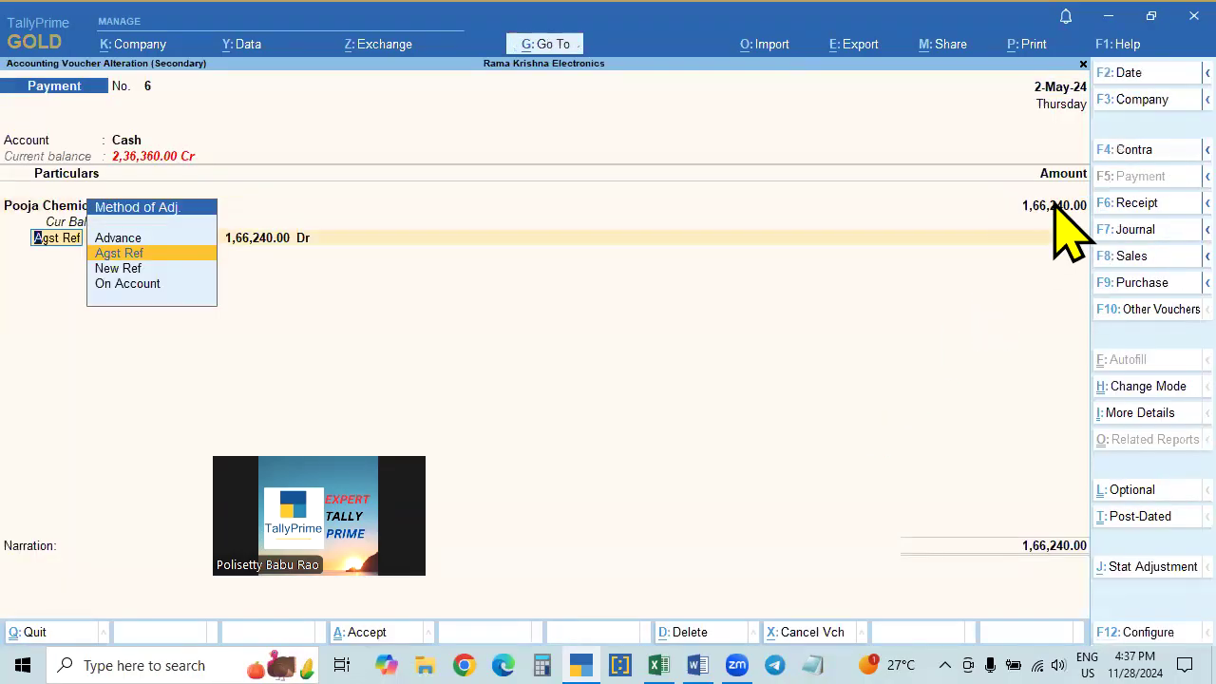
key(Return)
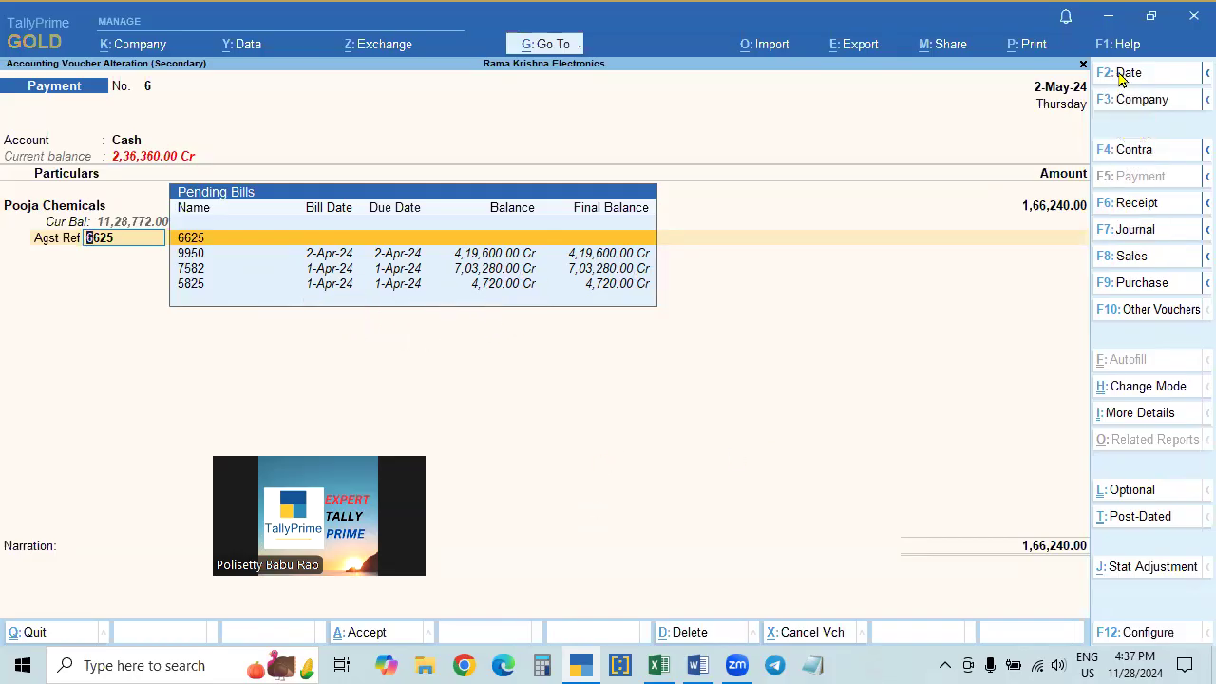
Set the Sorting Method for Pending Bills in Vouchers to Balance (Decreasing) and close the Display Settings.
click(1111, 44)
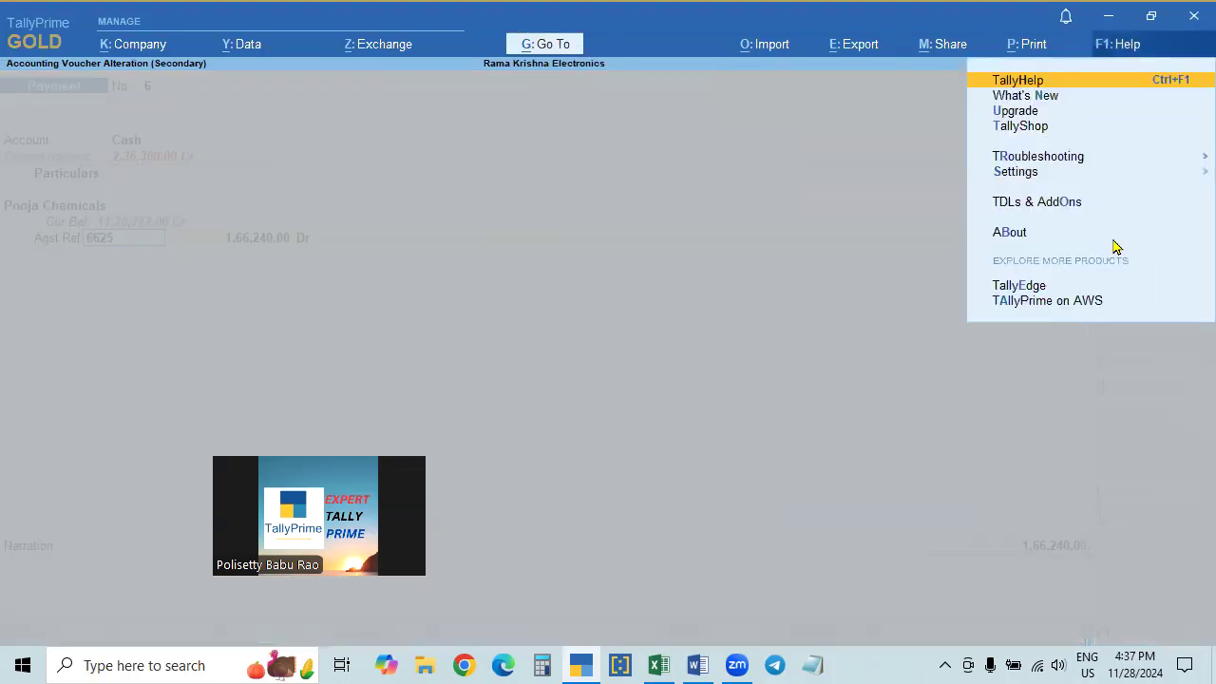
click(1016, 171)
click(882, 282)
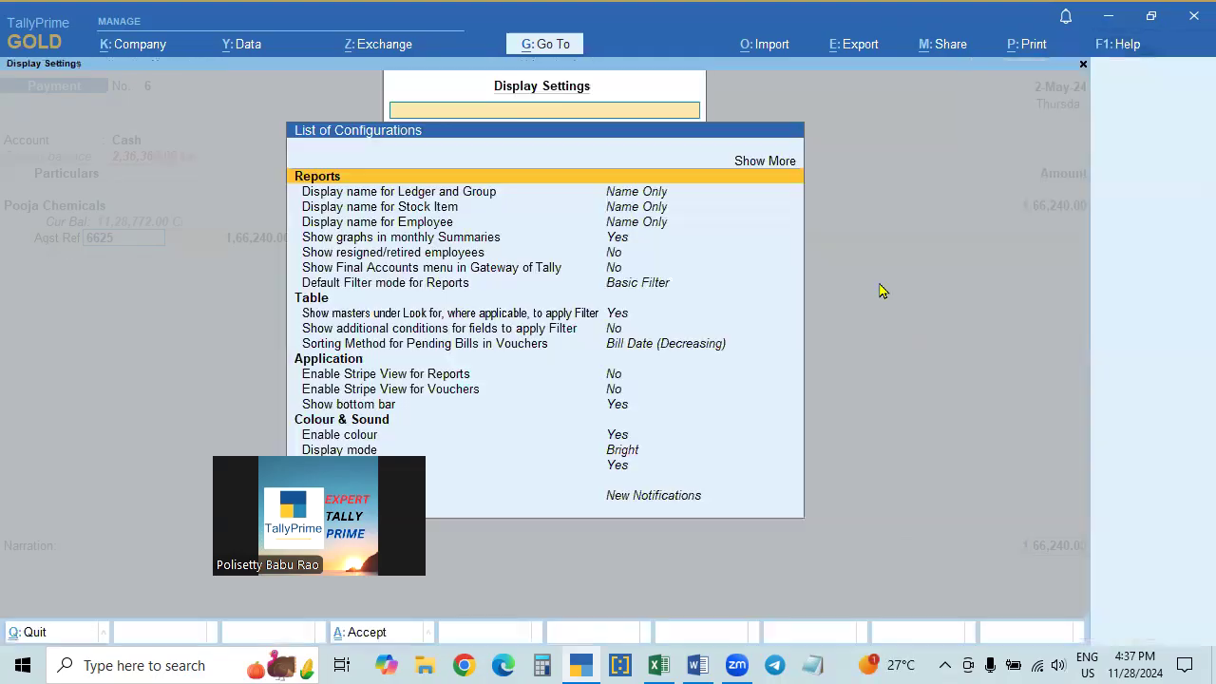
text(so)
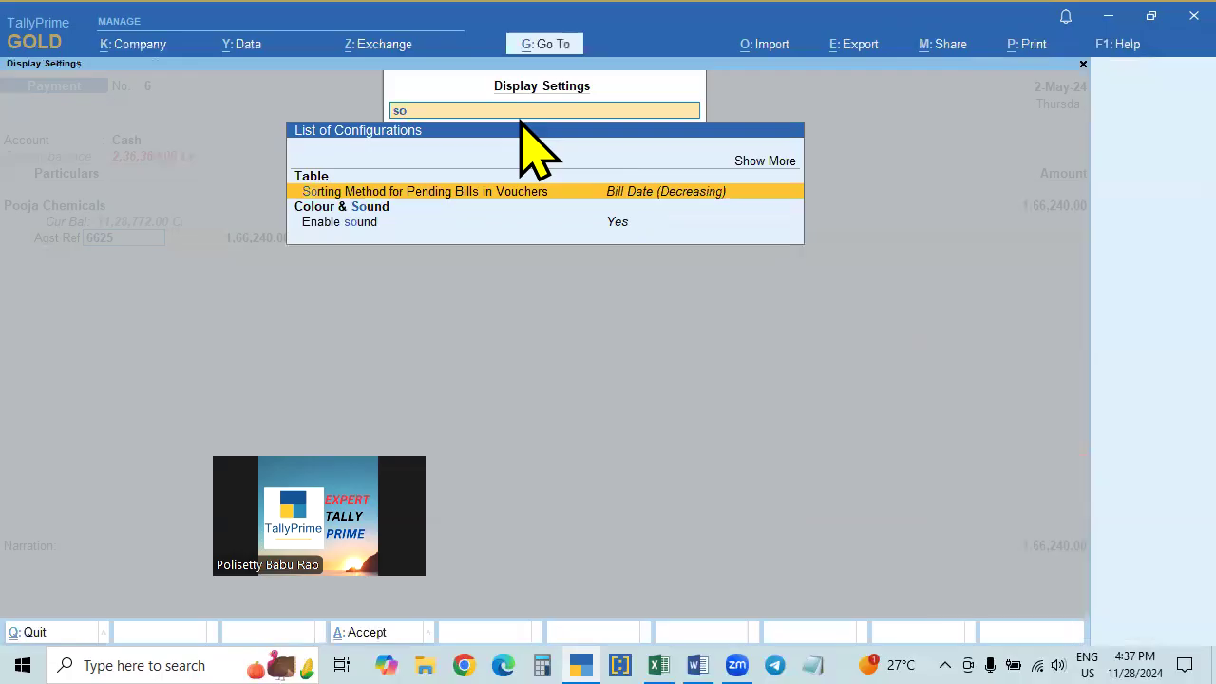
key(Return)
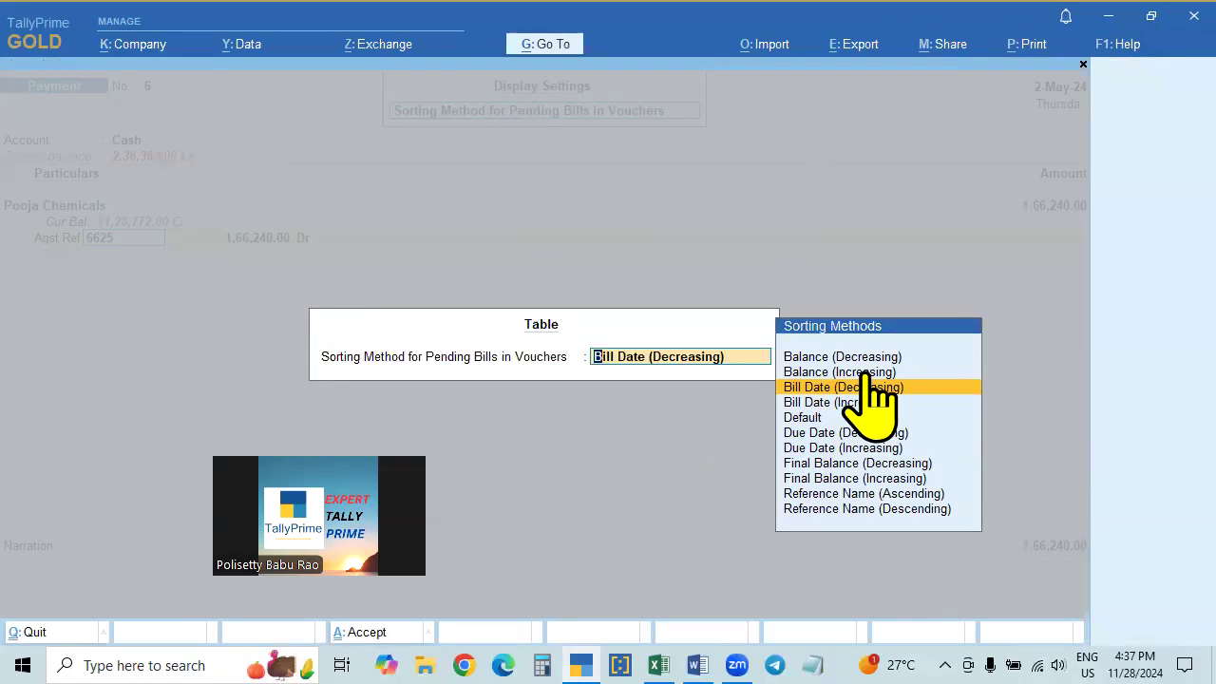
key(Up)
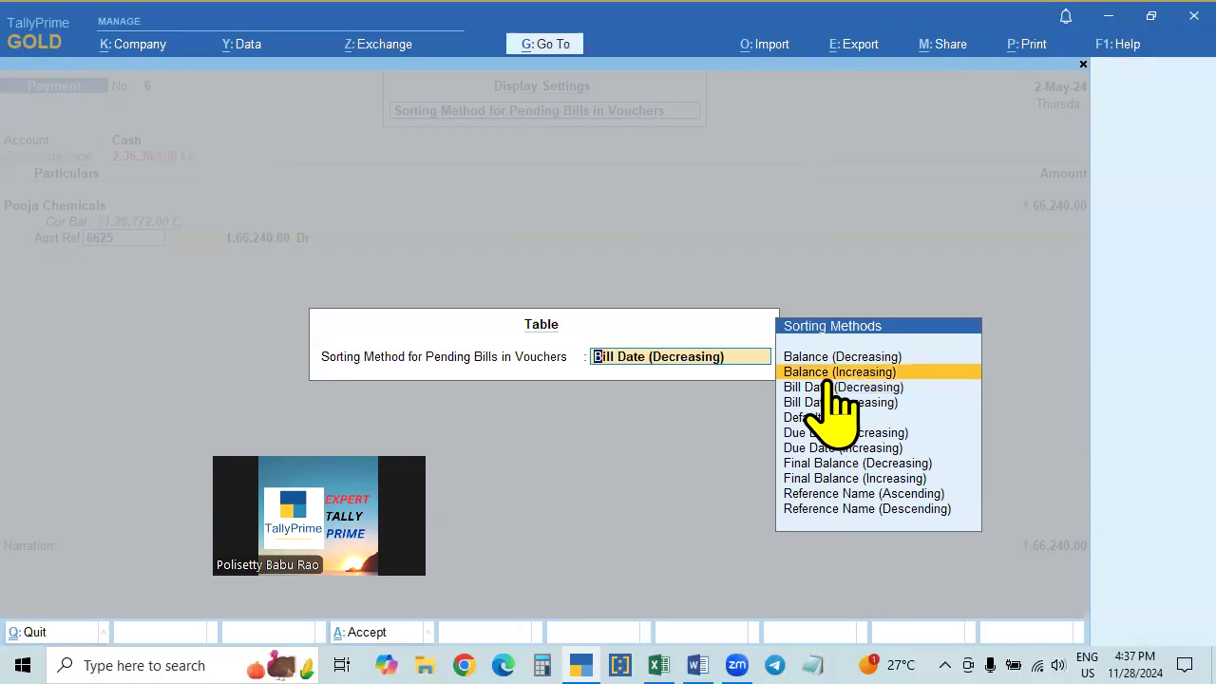
key(Up)
key(Return)
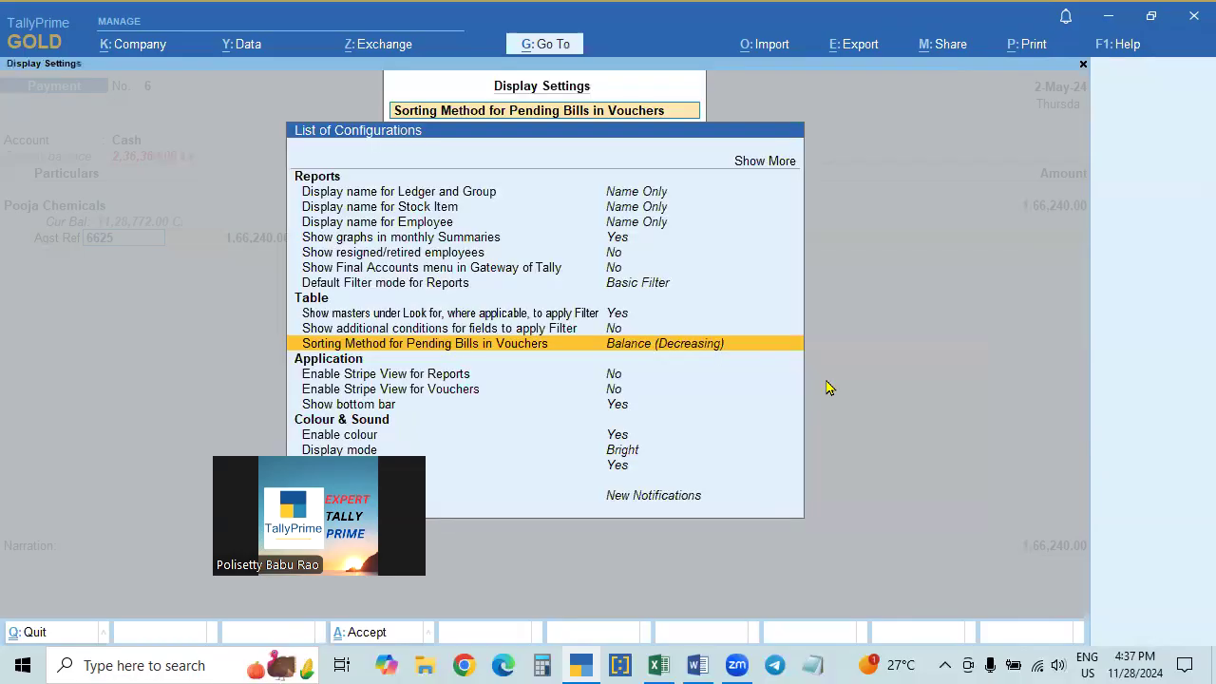
key(Escape)
Show the voucher's Pending Bills in decreasing balance order, and leave the payment voucher for the Day Book.
key(Return)
key(Return)
key(Return)
key(Return)
key(Return)
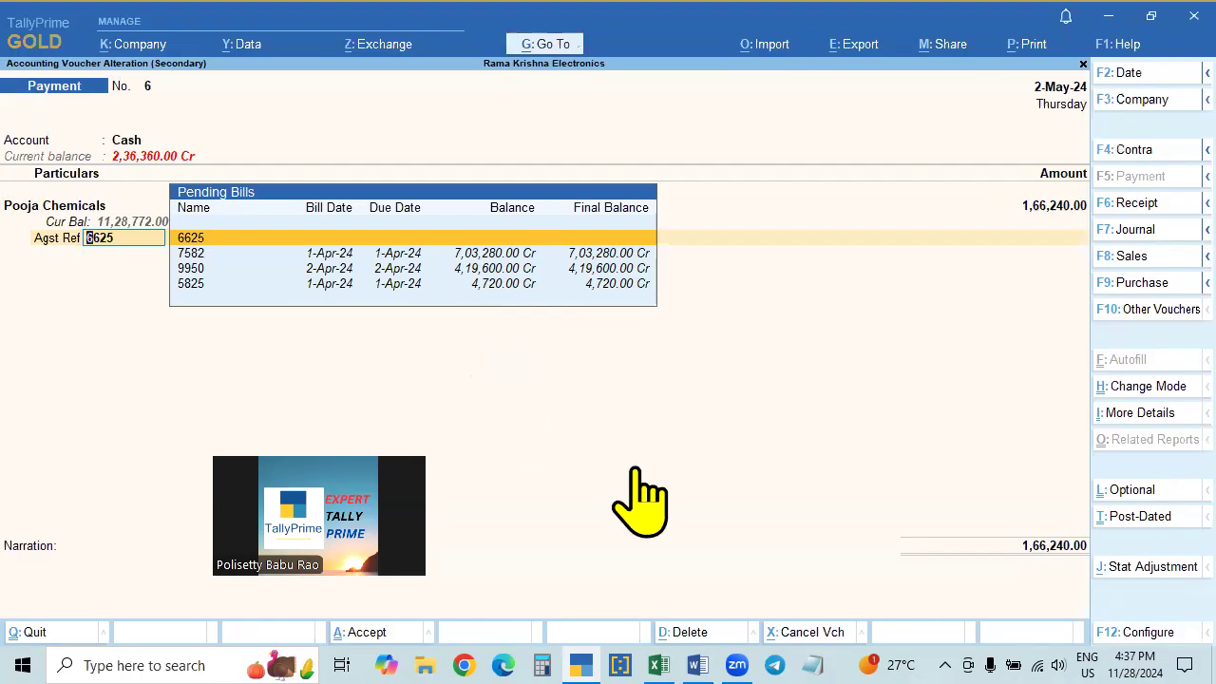
key(Escape)
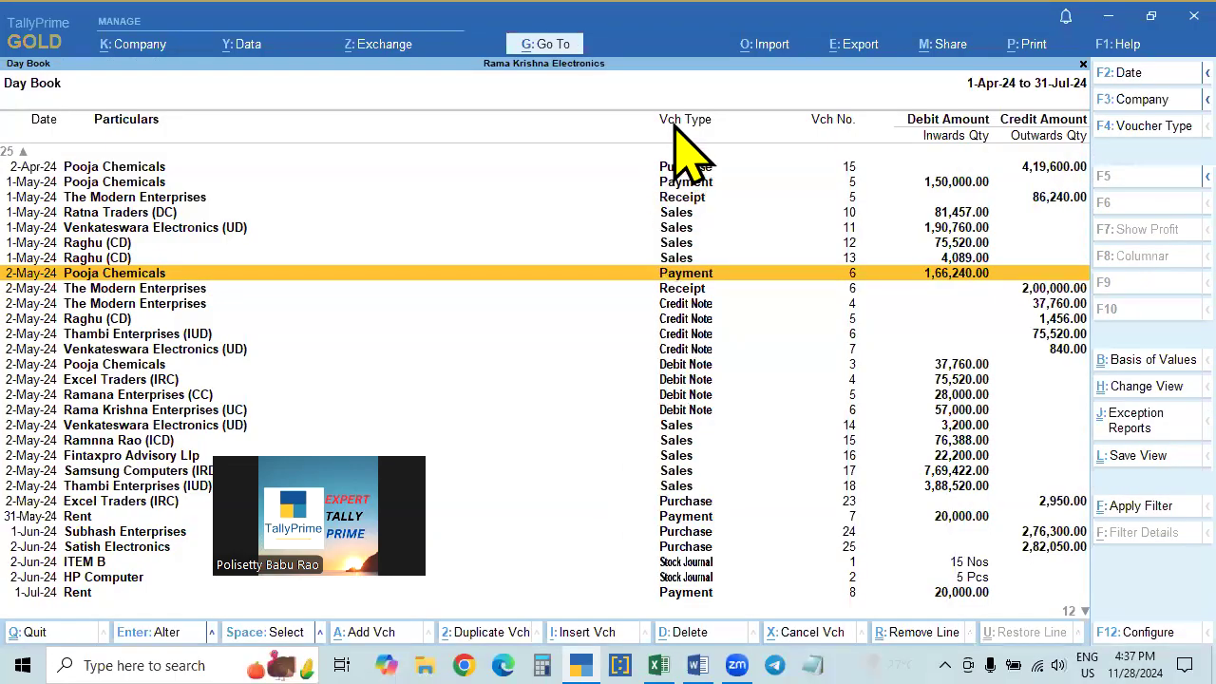